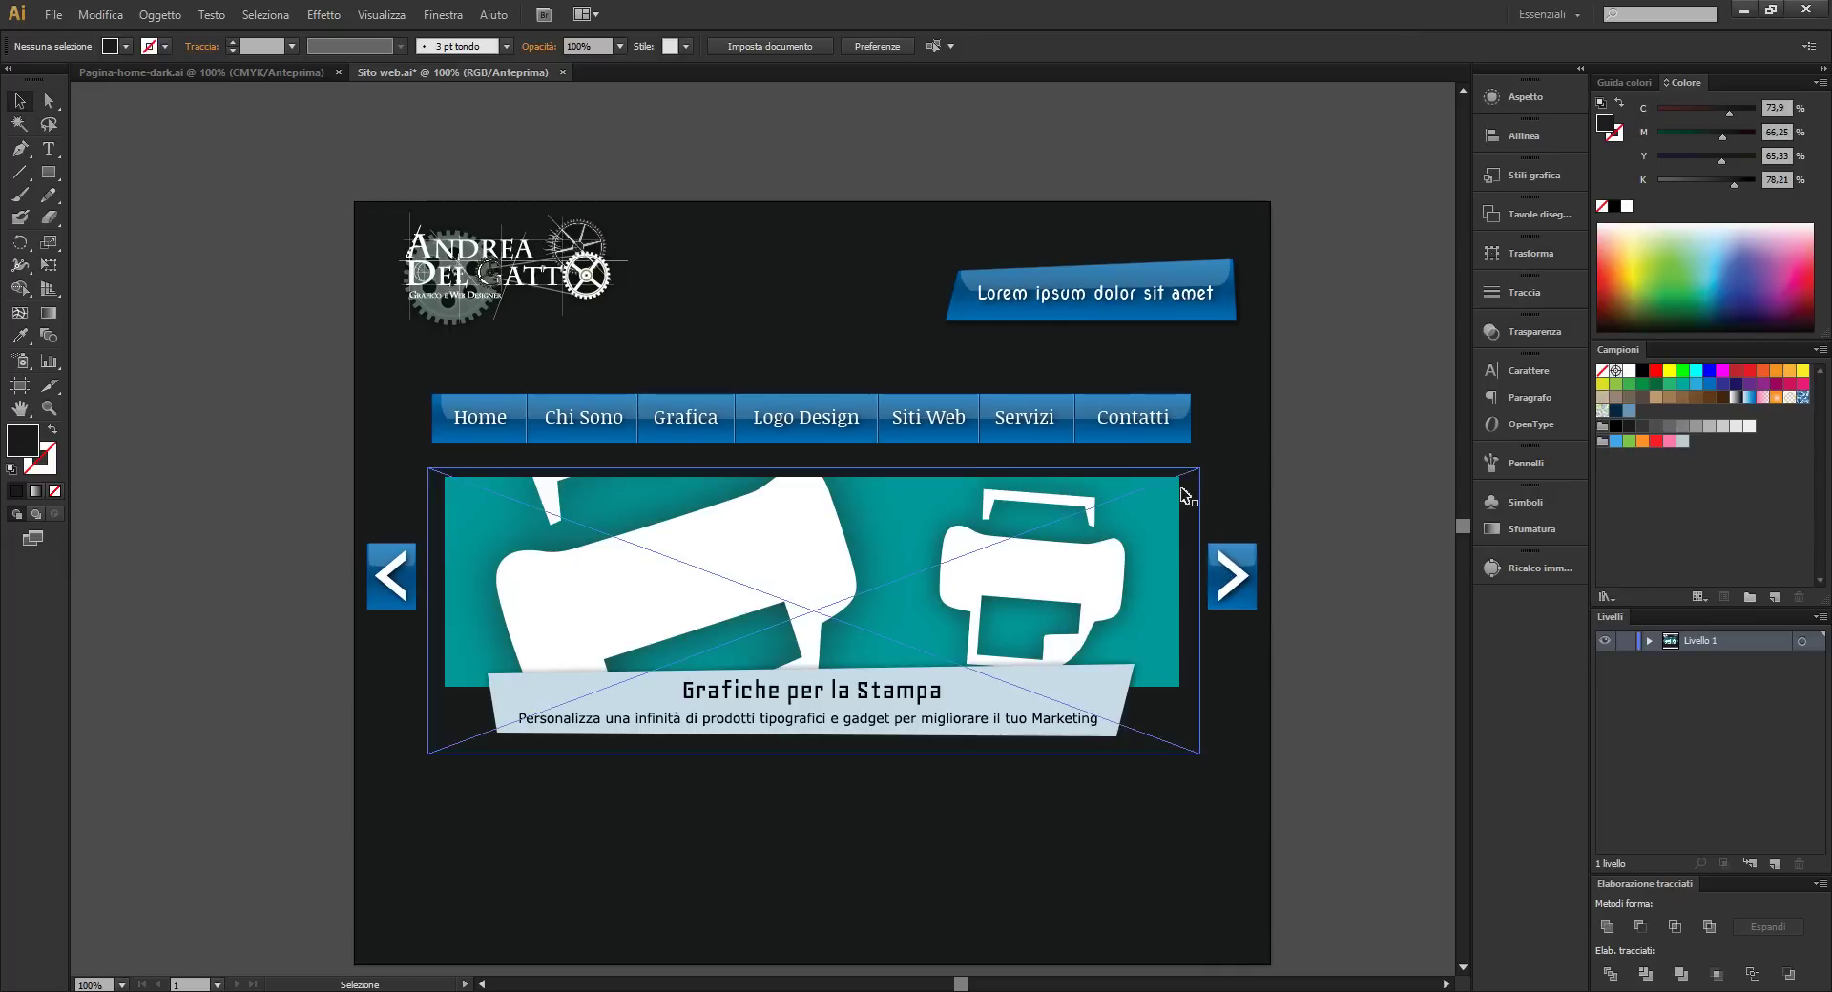
Inspect the 'Grafiche per la Stampa' banner image in Sito web.ai, then deselect it
{"action": "scroll", "coordinate": [1466, 525], "scroll_direction": "down", "scroll_amount": 2}
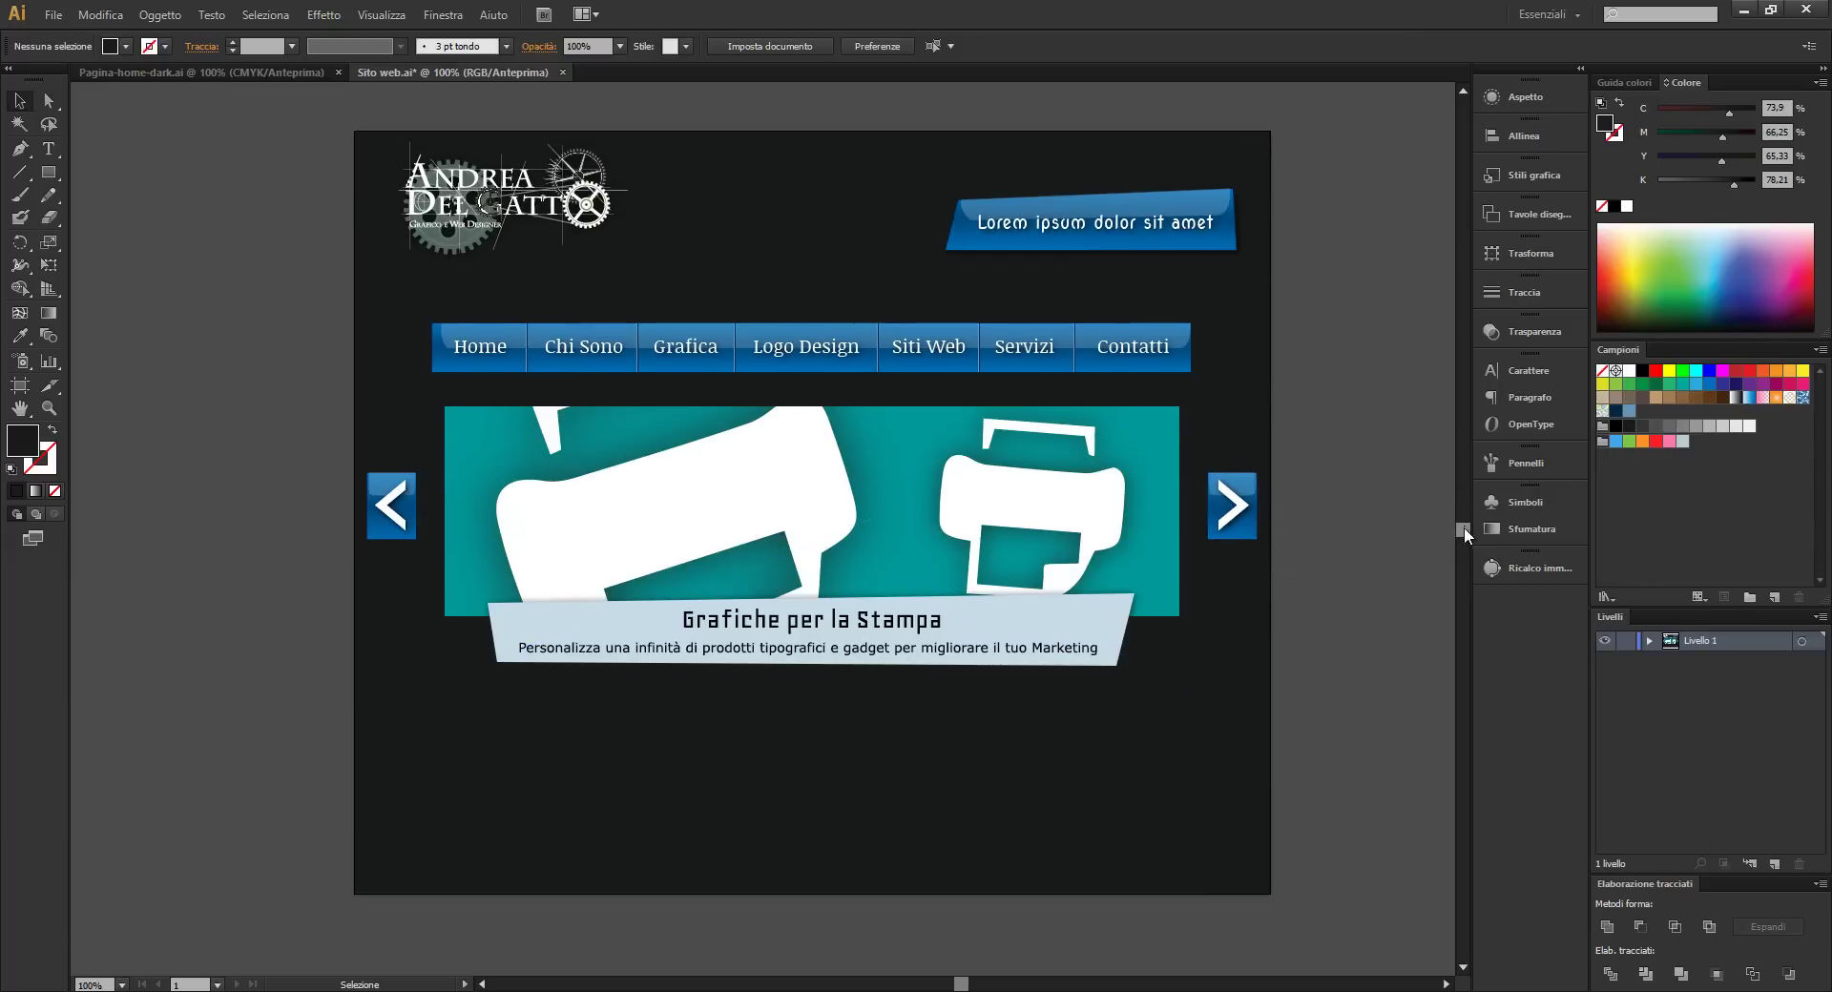
{"action": "scroll", "coordinate": [1464, 527], "scroll_direction": "down", "scroll_amount": 1}
{"action": "scroll", "coordinate": [816, 551], "scroll_direction": "up", "scroll_amount": 2}
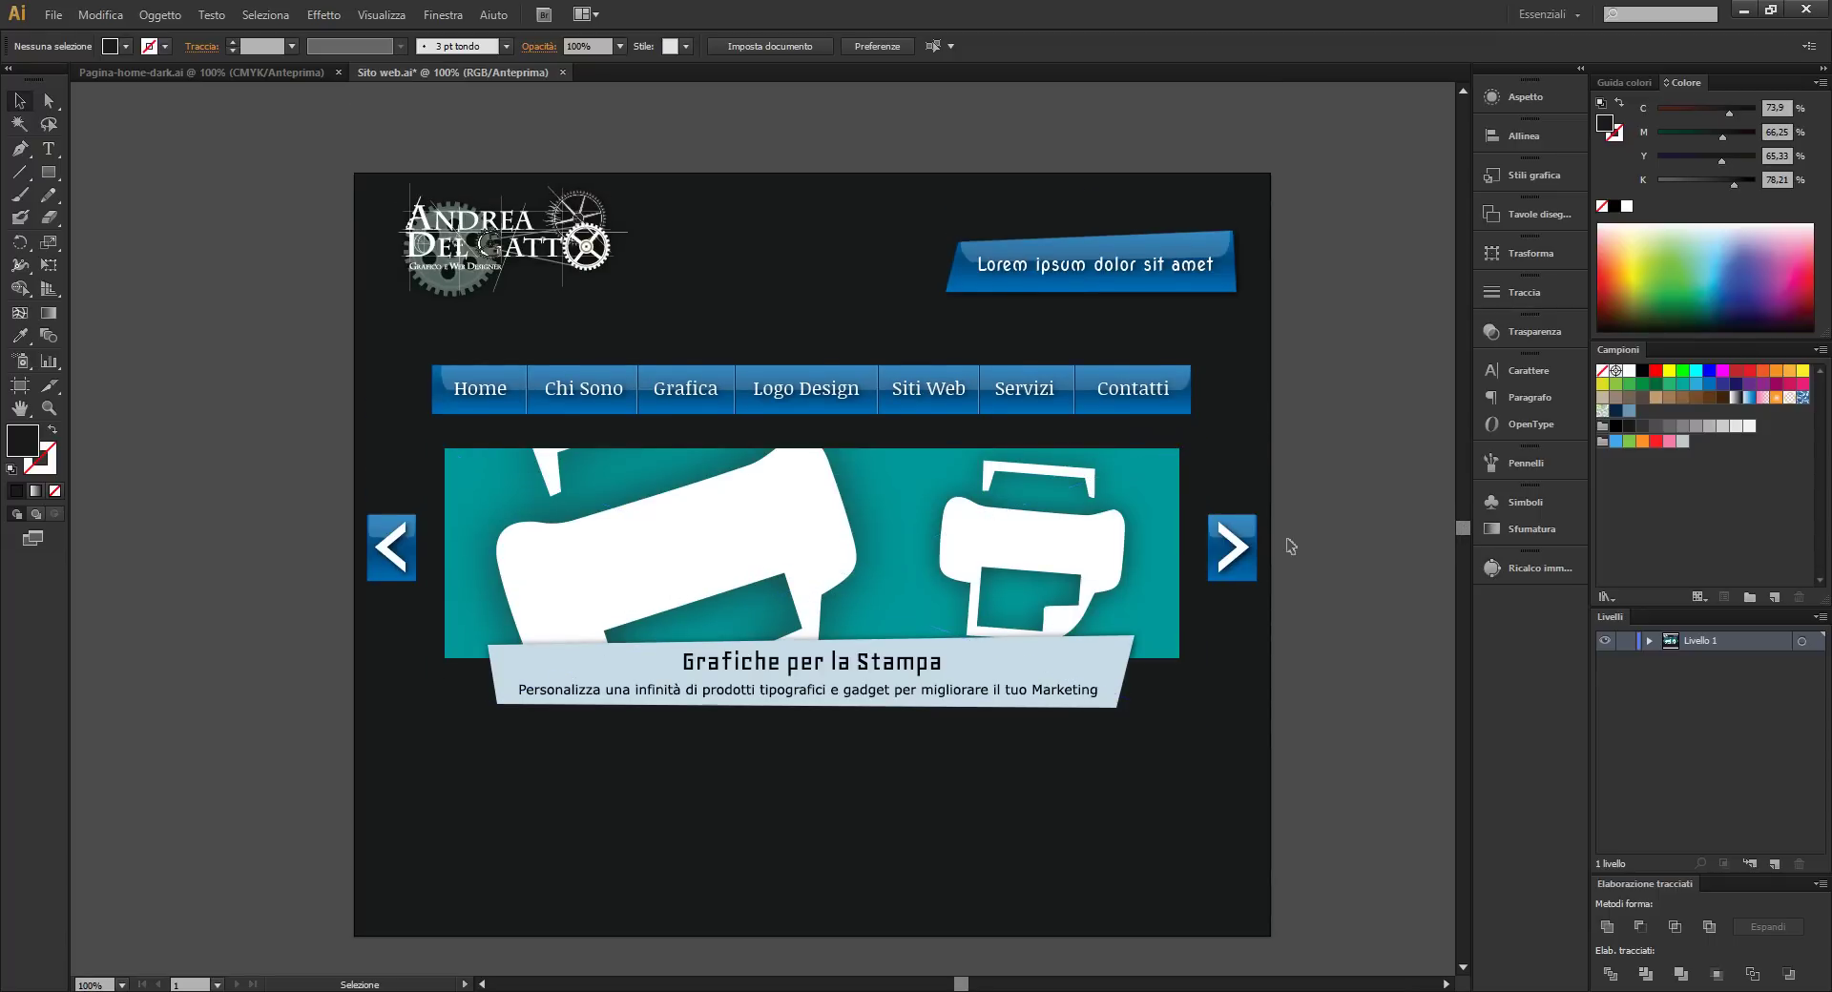
{"action": "left_click", "coordinate": [1024, 533]}
{"action": "left_click", "coordinate": [1338, 470]}
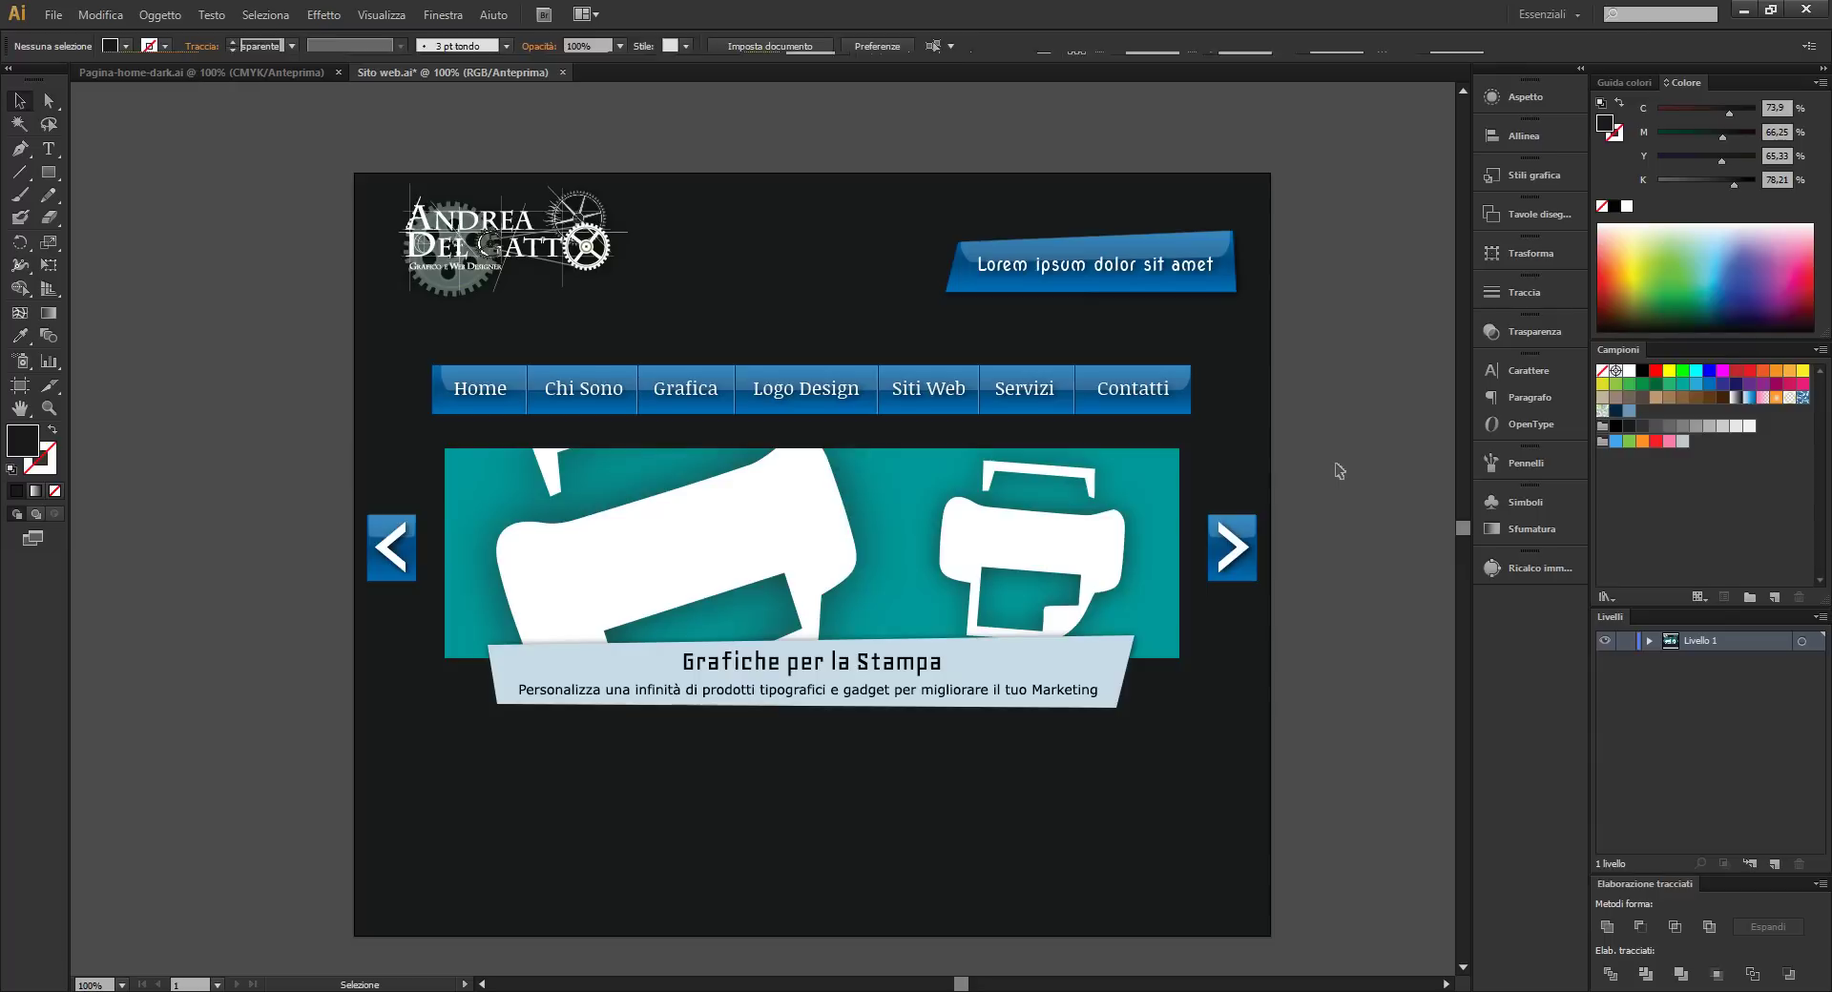
{"action": "scroll", "coordinate": [1274, 329], "scroll_direction": "down", "scroll_amount": 2}
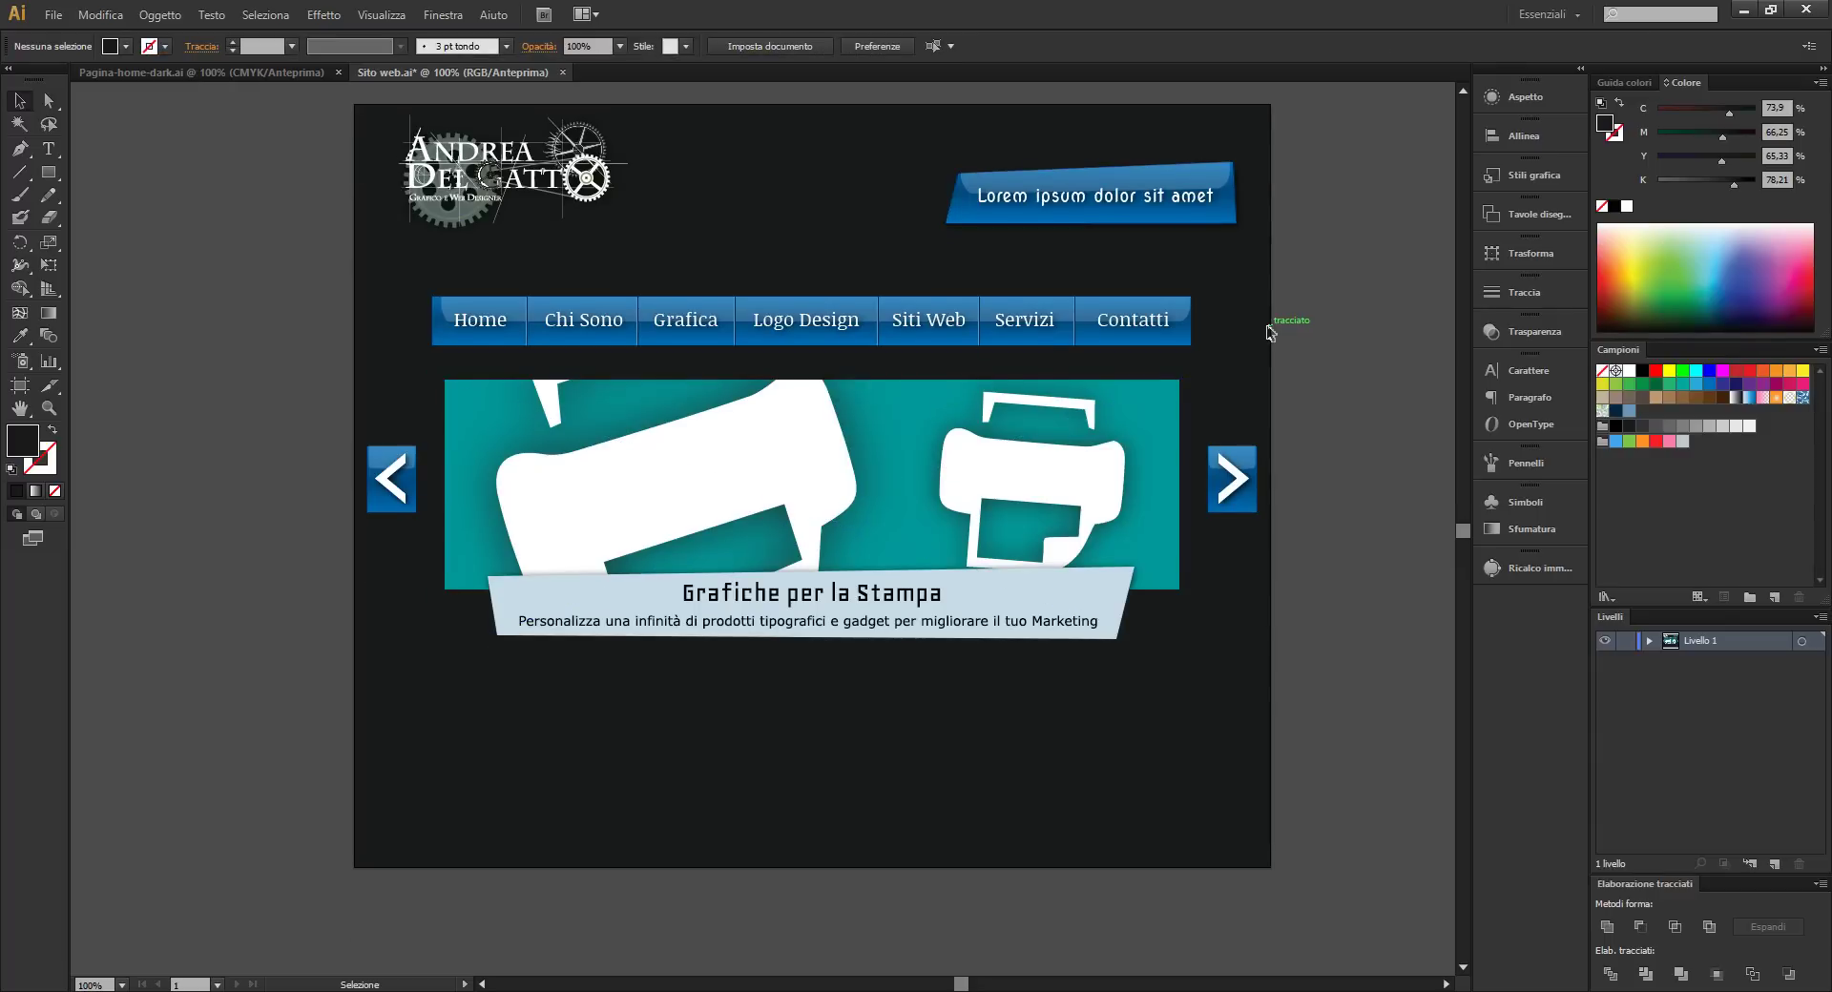
Switch to Pagina-home-dark.ai and scroll down through it to the footer
{"action": "left_click", "coordinate": [181, 71]}
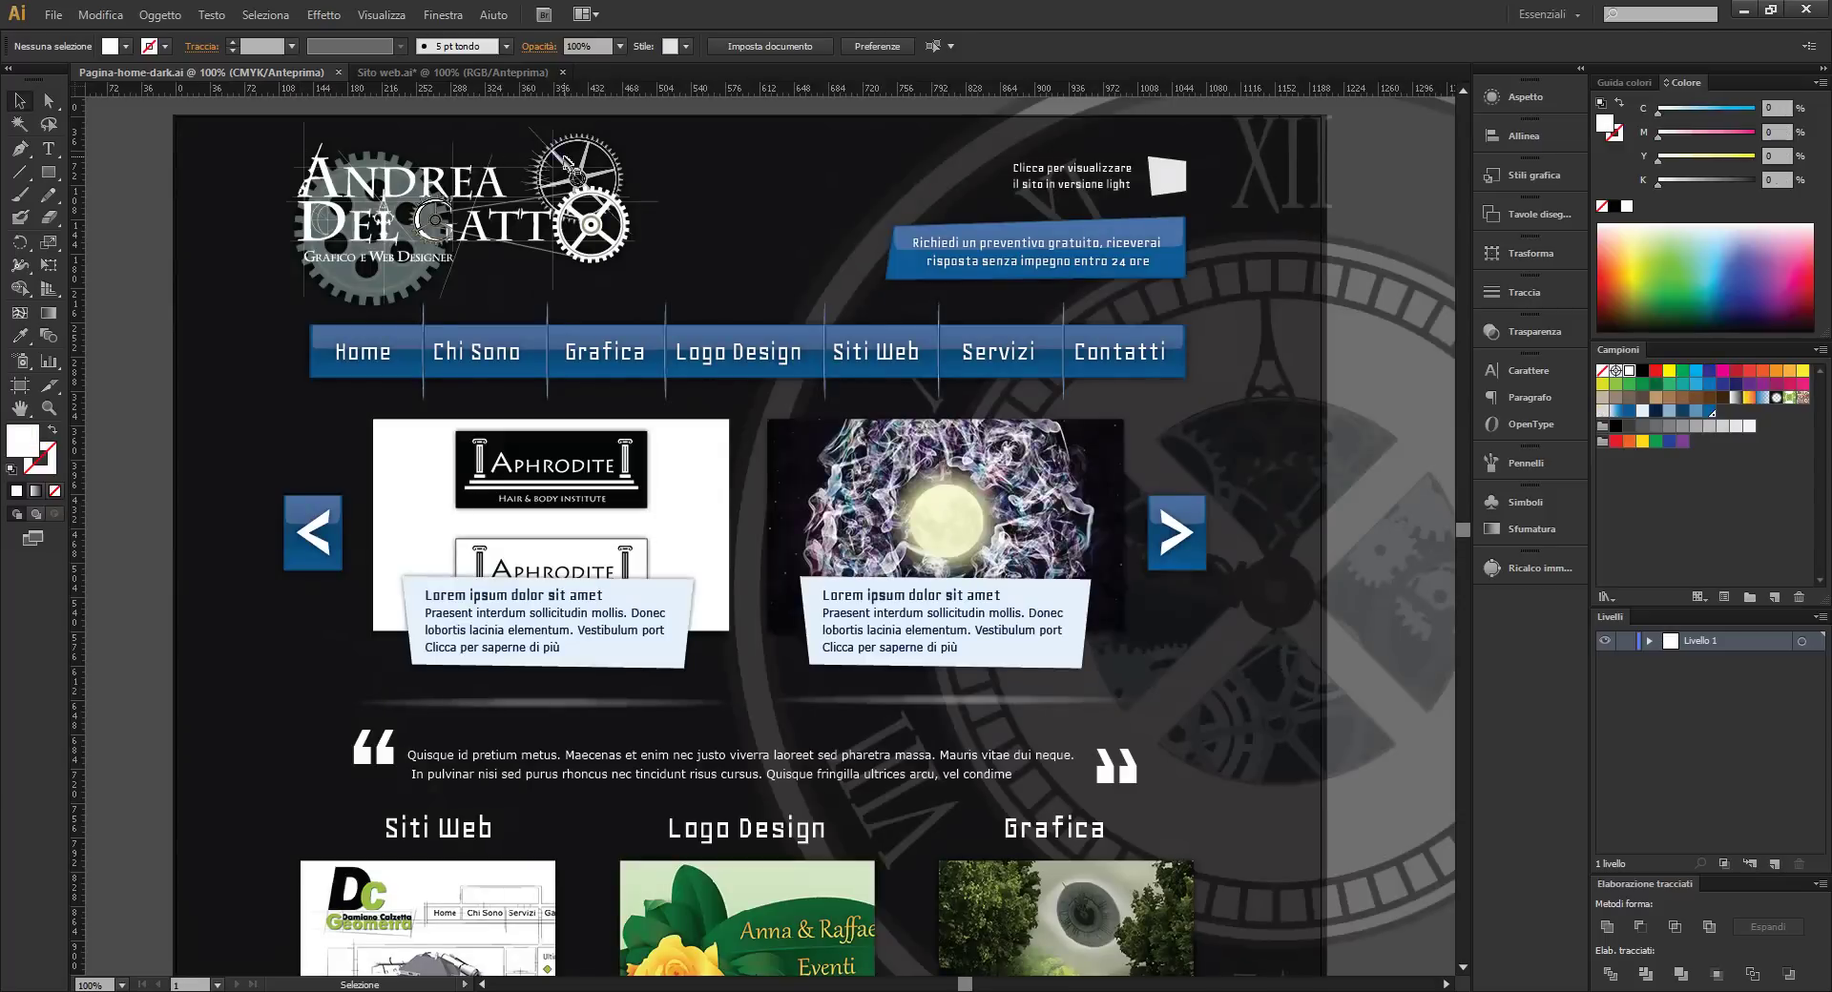
{"action": "scroll", "coordinate": [1144, 450], "scroll_direction": "down", "scroll_amount": 3}
{"action": "scroll", "coordinate": [1144, 450], "scroll_direction": "down", "scroll_amount": 1}
{"action": "scroll", "coordinate": [1176, 482], "scroll_direction": "down", "scroll_amount": 2}
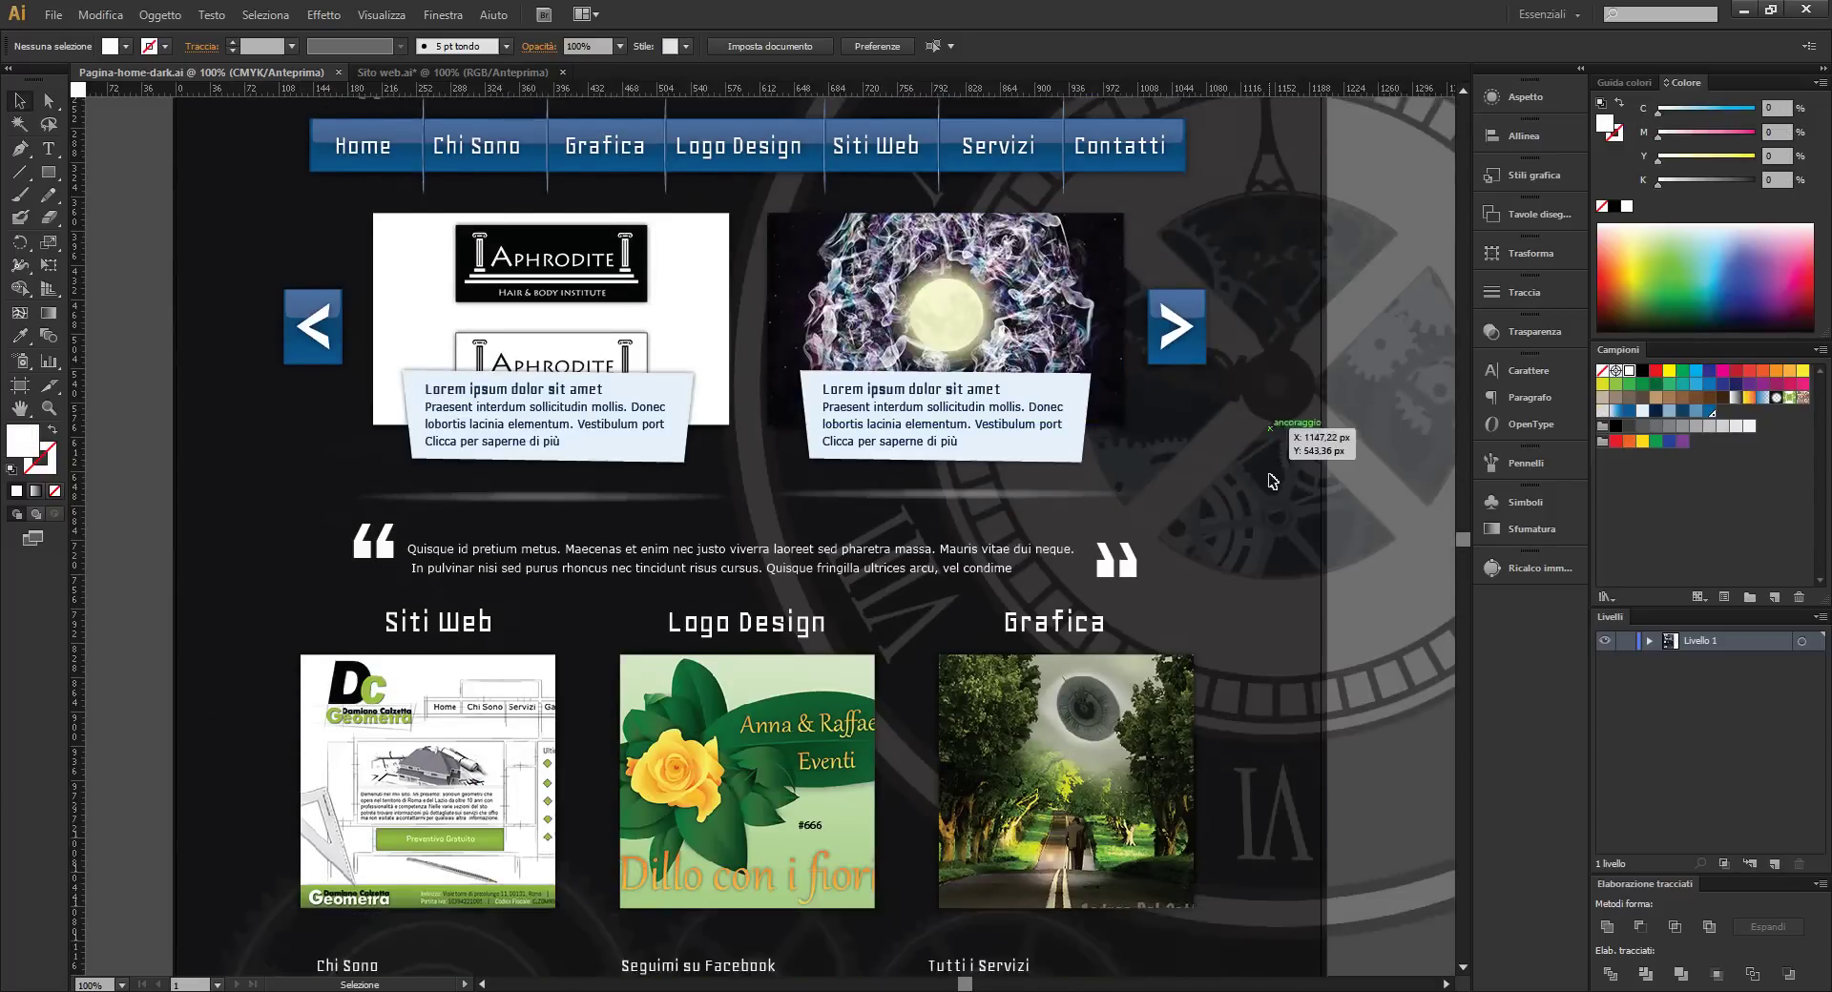
{"action": "scroll", "coordinate": [1269, 468], "scroll_direction": "down", "scroll_amount": 1}
{"action": "scroll", "coordinate": [1275, 479], "scroll_direction": "down", "scroll_amount": 1}
{"action": "scroll", "coordinate": [1279, 482], "scroll_direction": "down", "scroll_amount": 3}
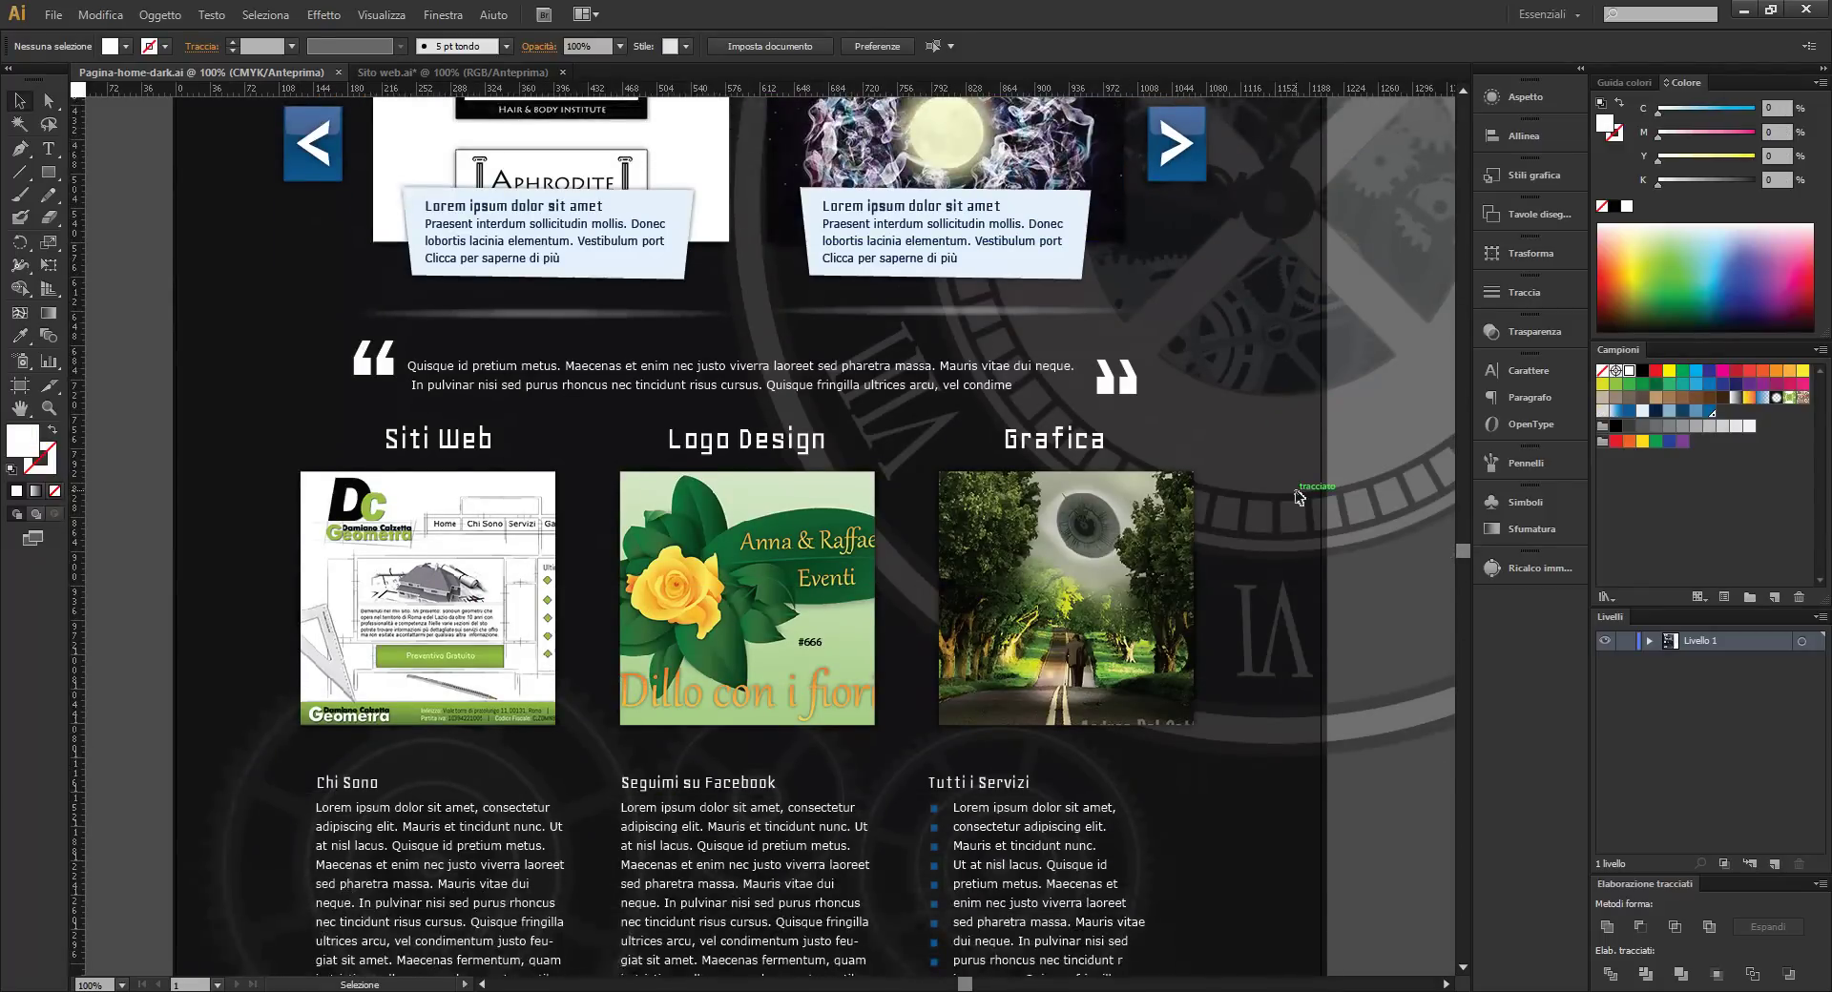
{"action": "scroll", "coordinate": [1238, 453], "scroll_direction": "down", "scroll_amount": 3}
{"action": "scroll", "coordinate": [1239, 453], "scroll_direction": "down", "scroll_amount": 1}
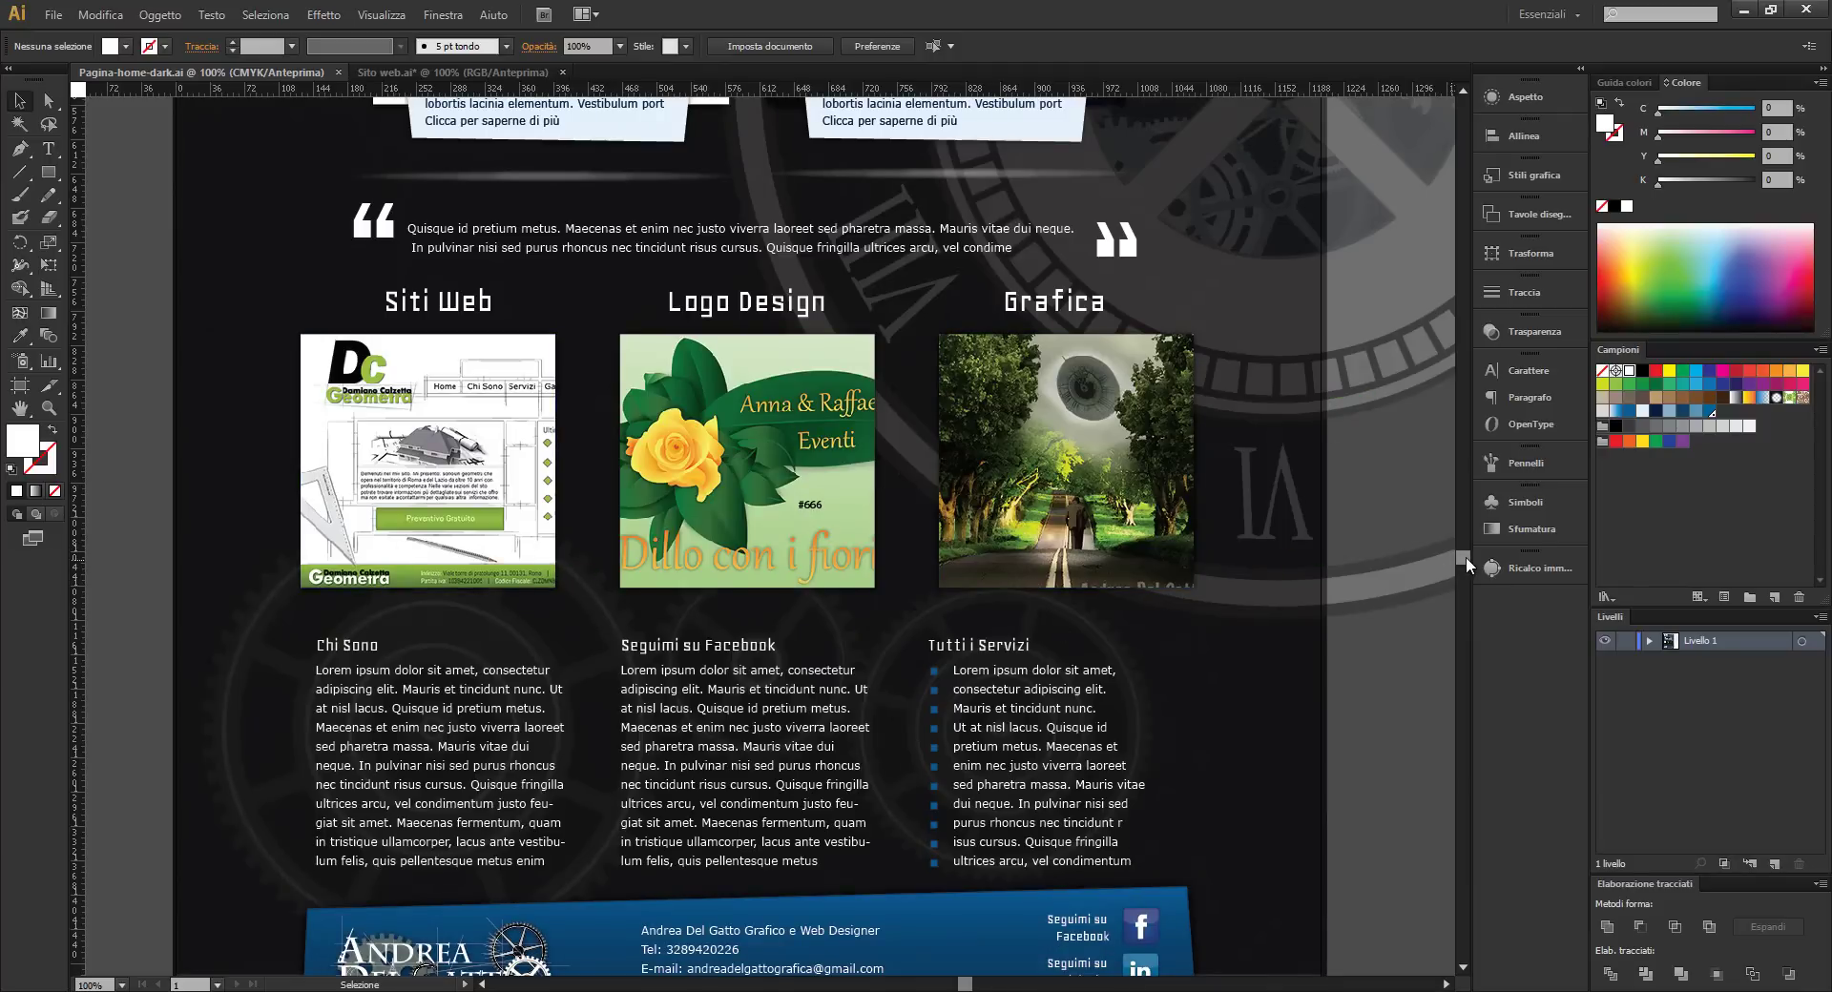
Scroll back up through the Pagina-home-dark.ai design
{"action": "left_click_drag", "start_coordinate": [1466, 557], "coordinate": [1465, 561]}
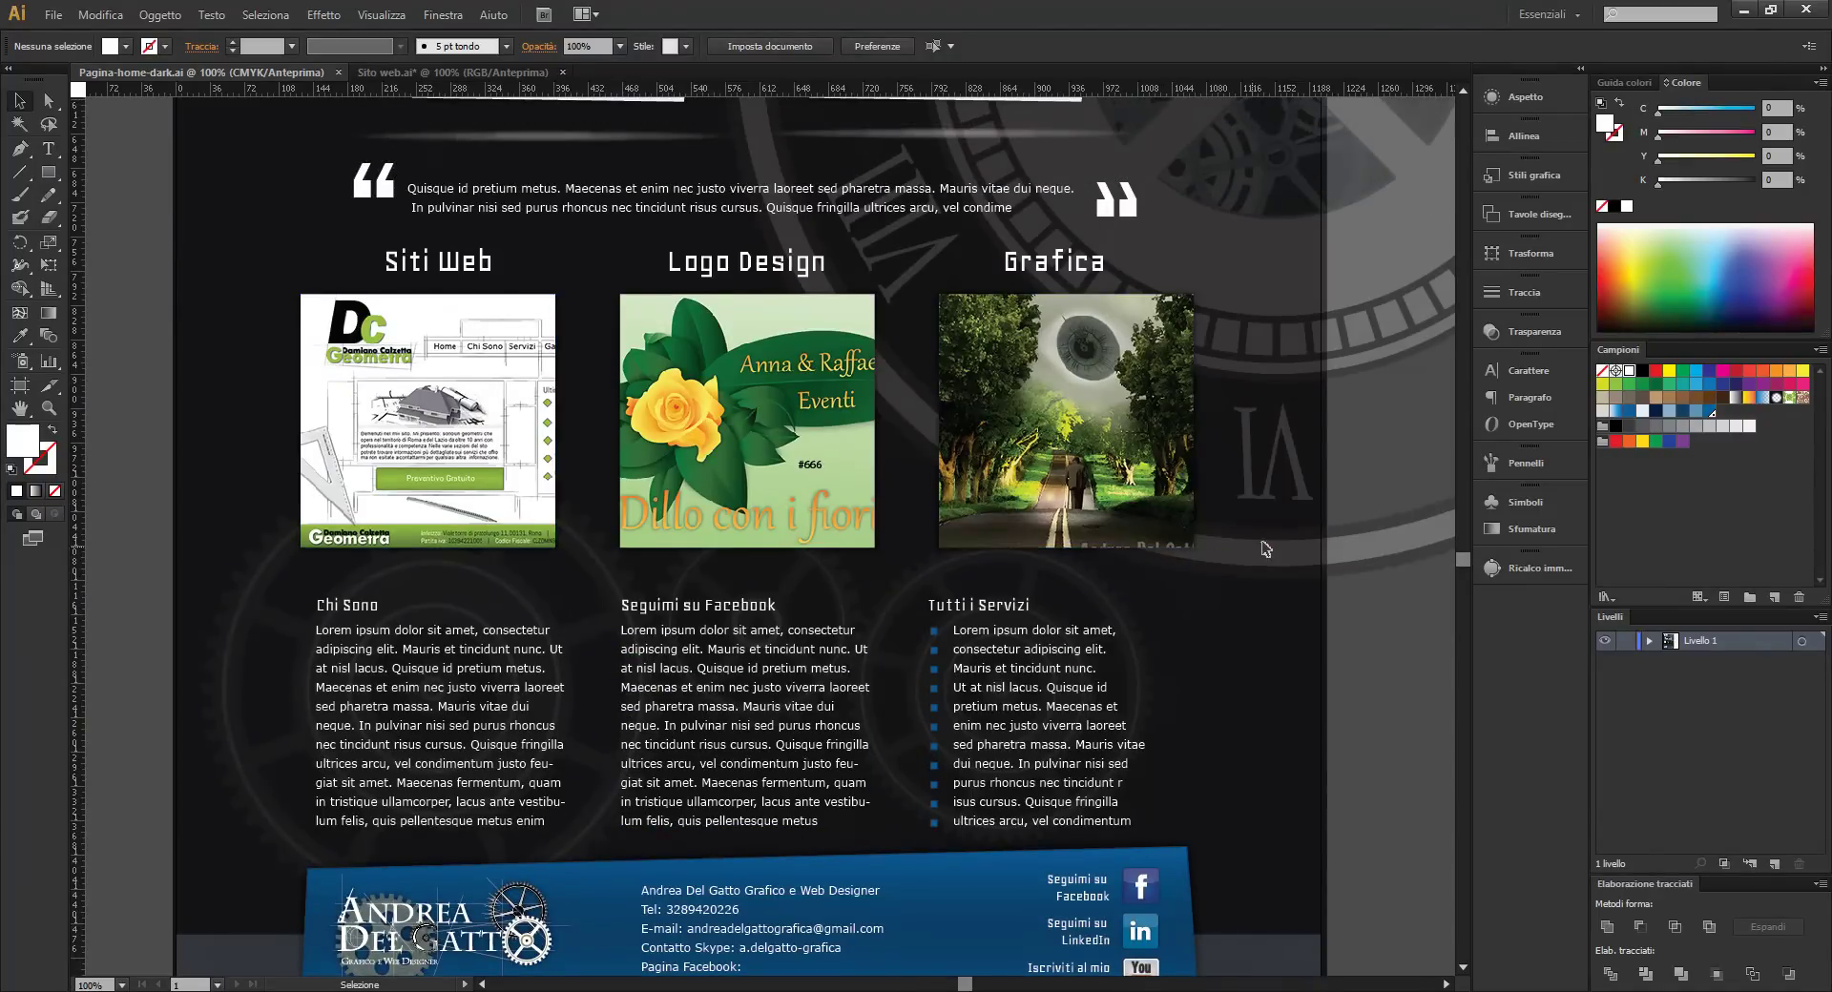
{"action": "scroll", "coordinate": [924, 599], "scroll_direction": "up", "scroll_amount": 3}
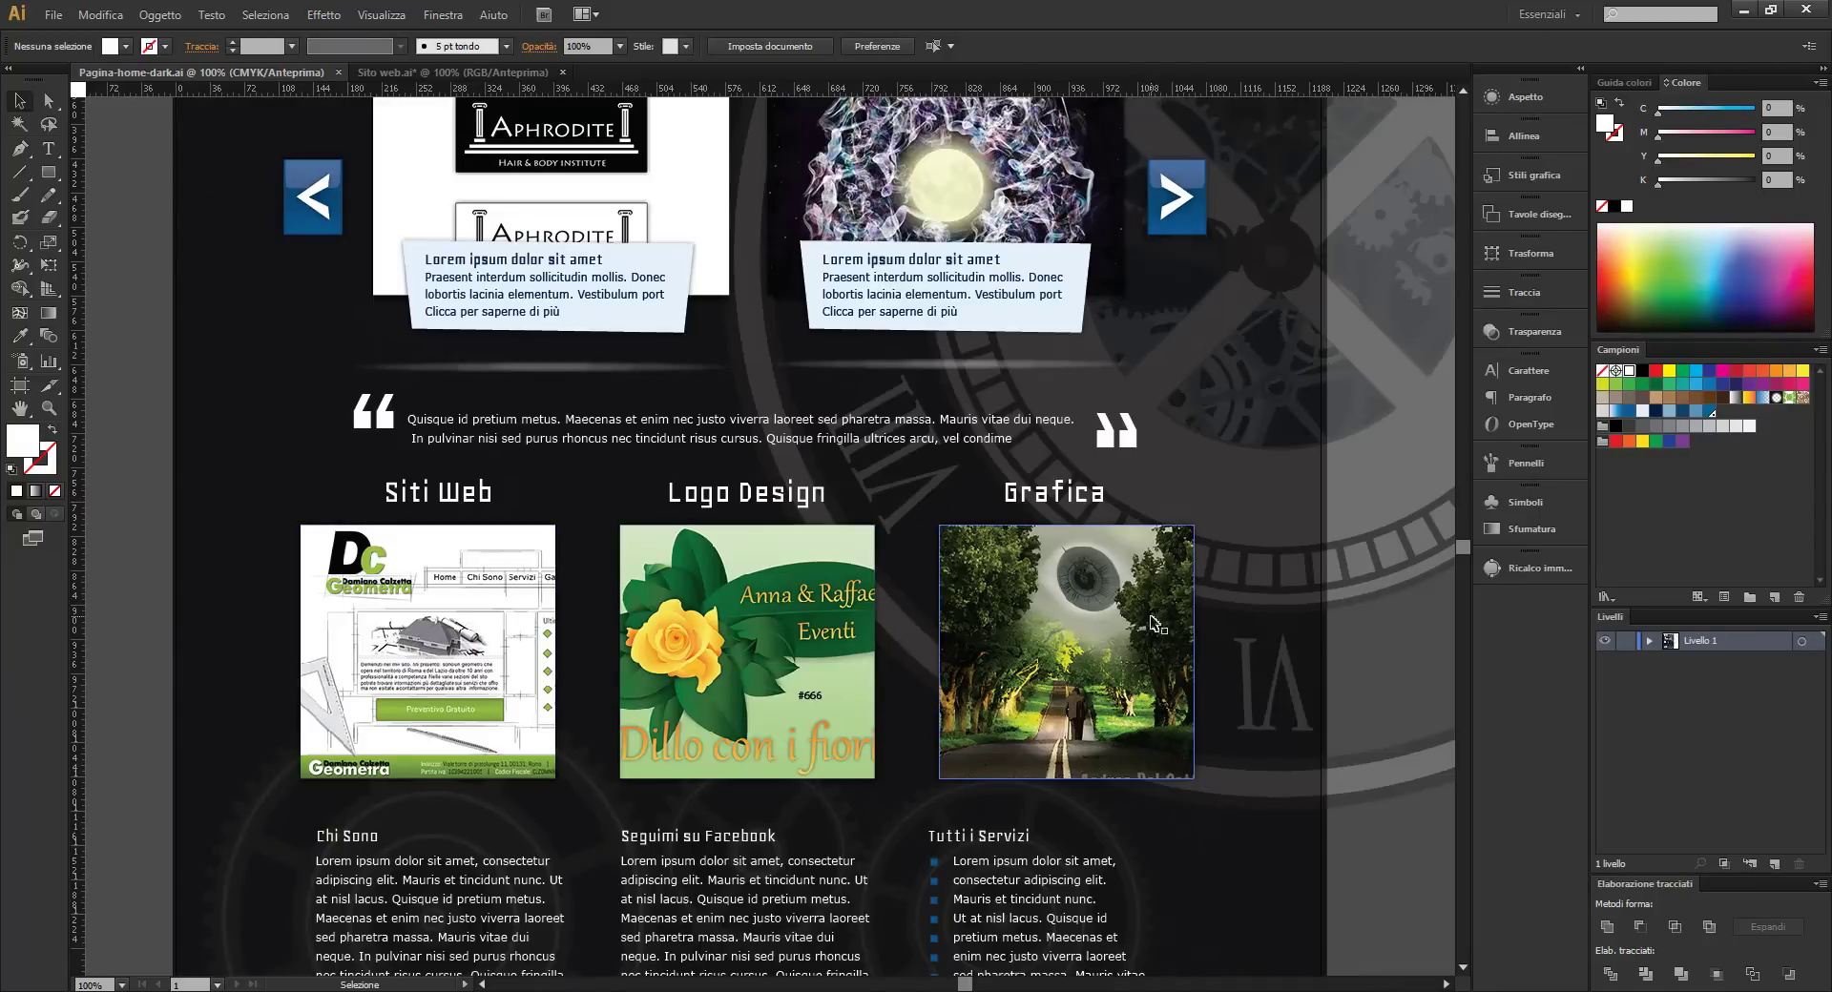
{"action": "scroll", "coordinate": [1260, 597], "scroll_direction": "up", "scroll_amount": 2}
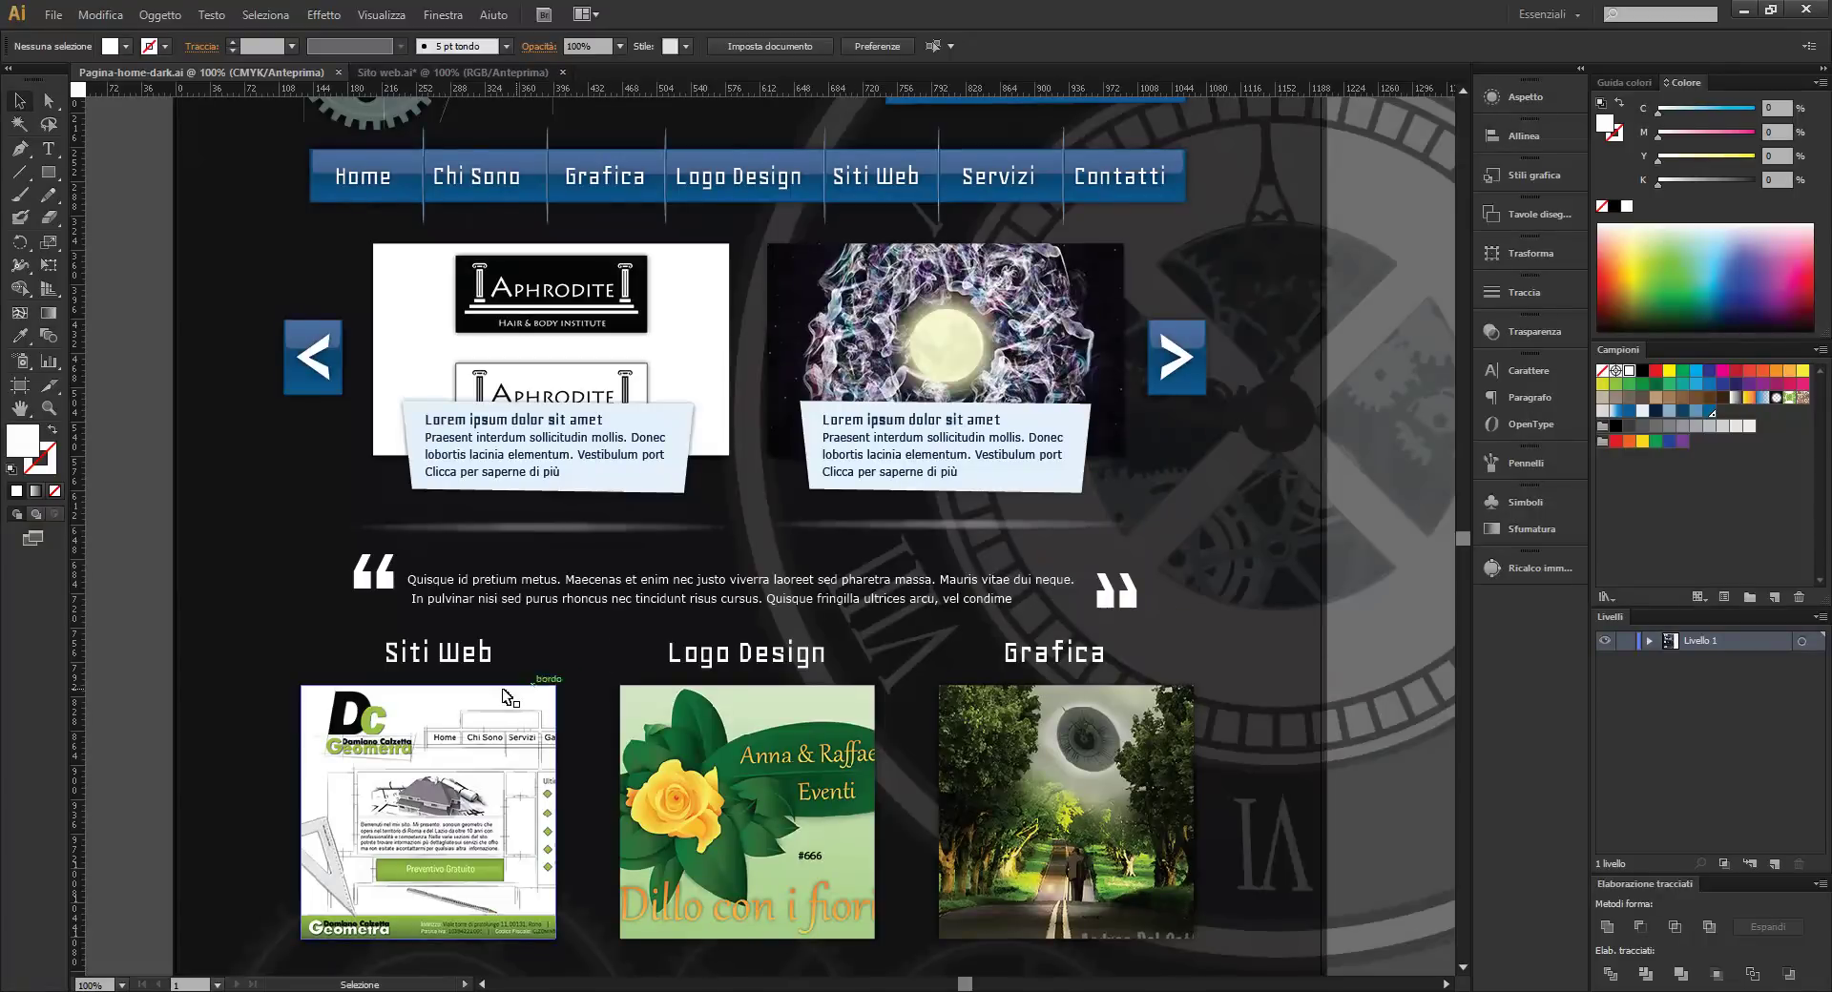
{"action": "scroll", "coordinate": [1401, 602], "scroll_direction": "up", "scroll_amount": 1}
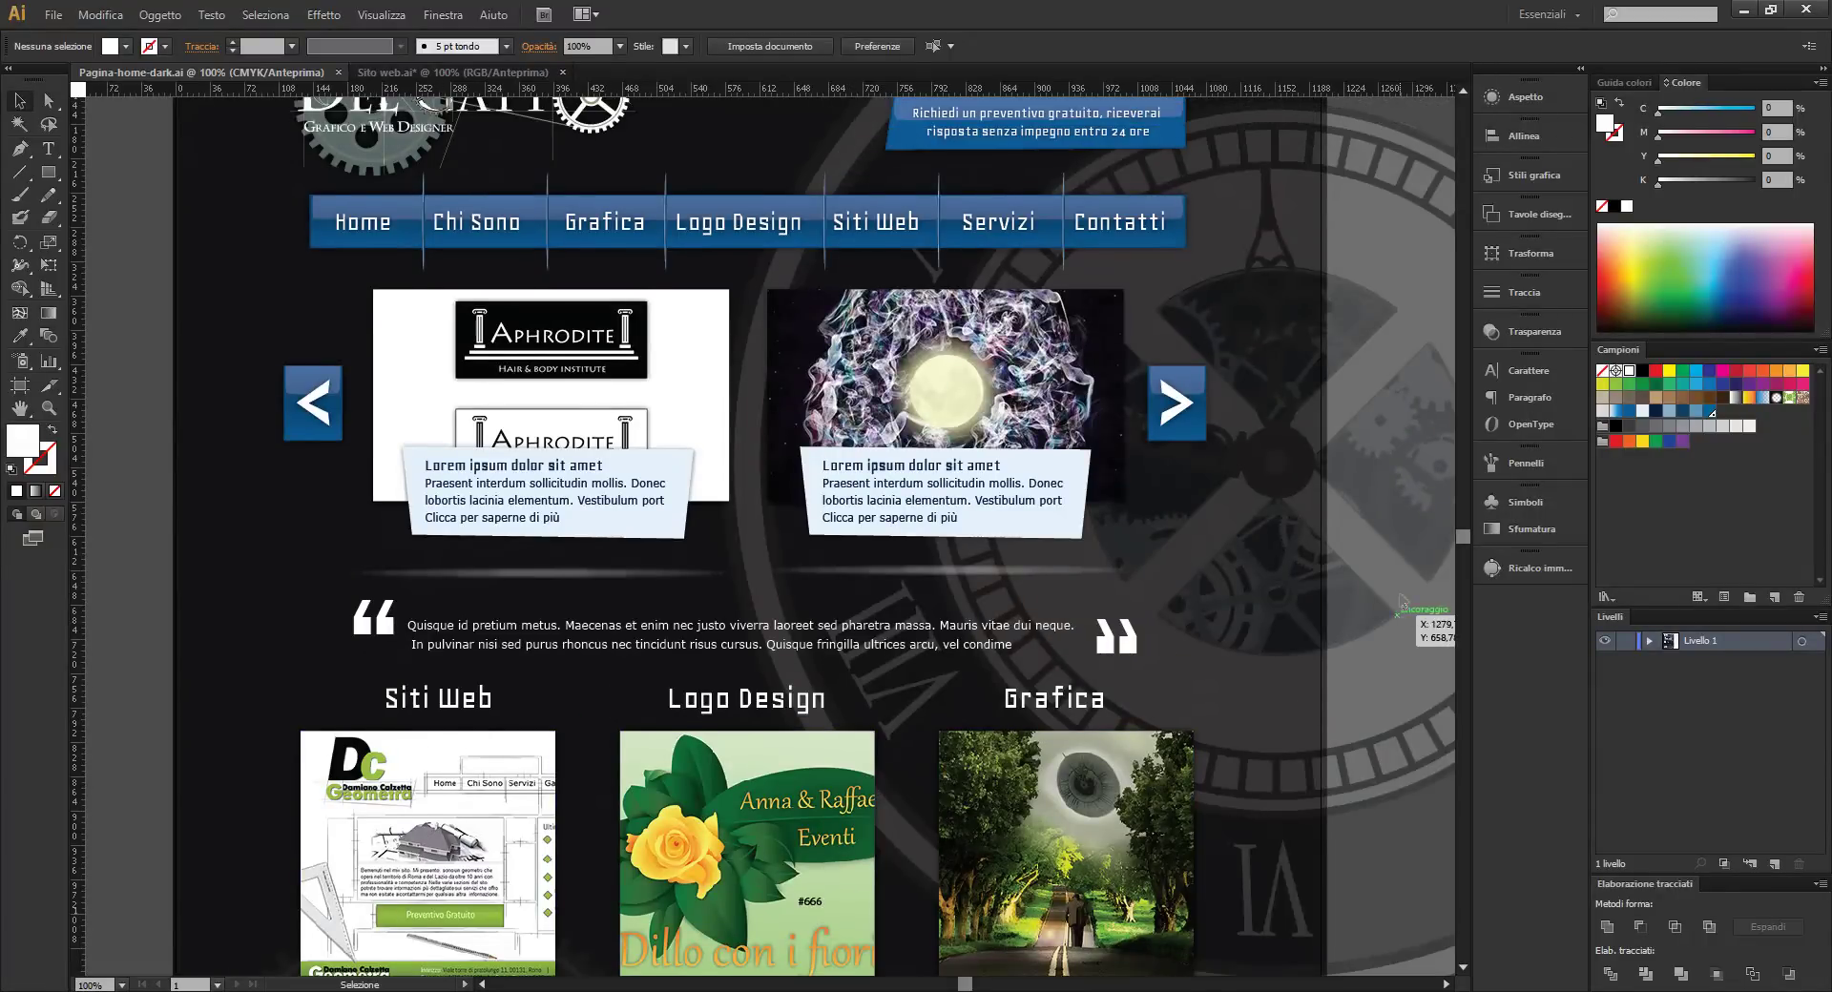
{"action": "scroll", "coordinate": [1400, 599], "scroll_direction": "down", "scroll_amount": 2}
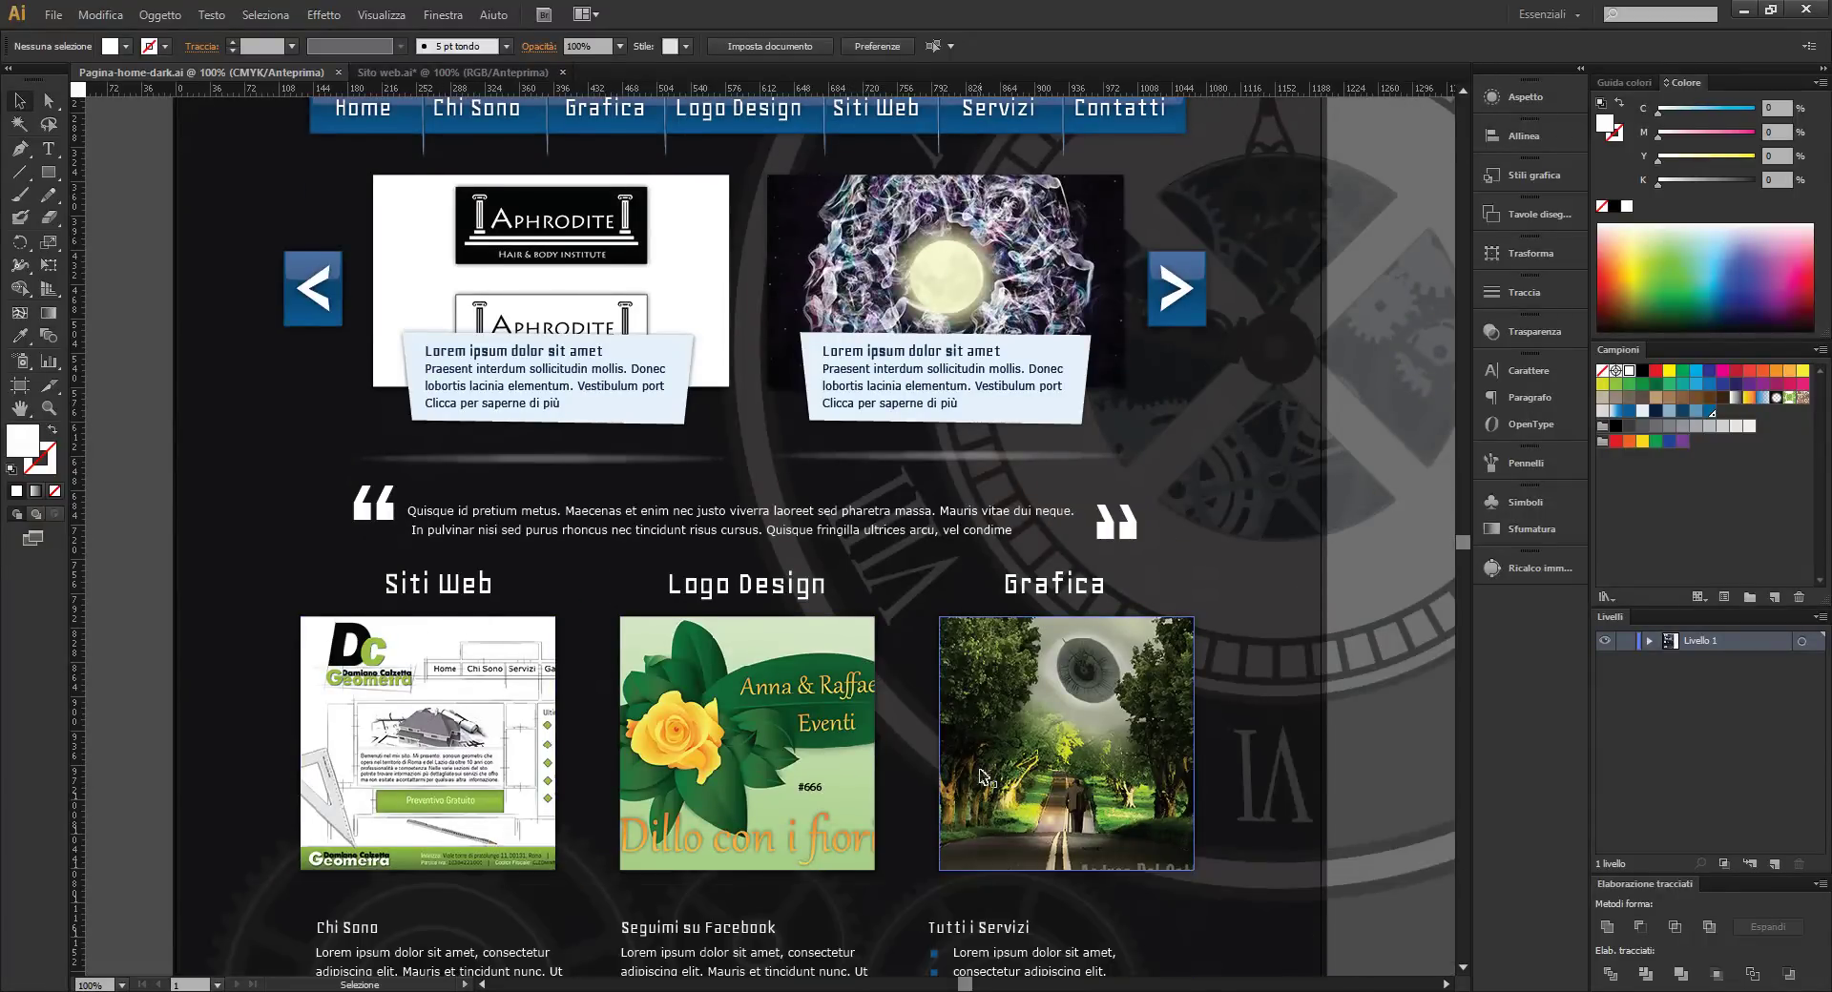
Back in Sito web.ai, extend the artboard height to about 1251 px
{"action": "left_click", "coordinate": [422, 72]}
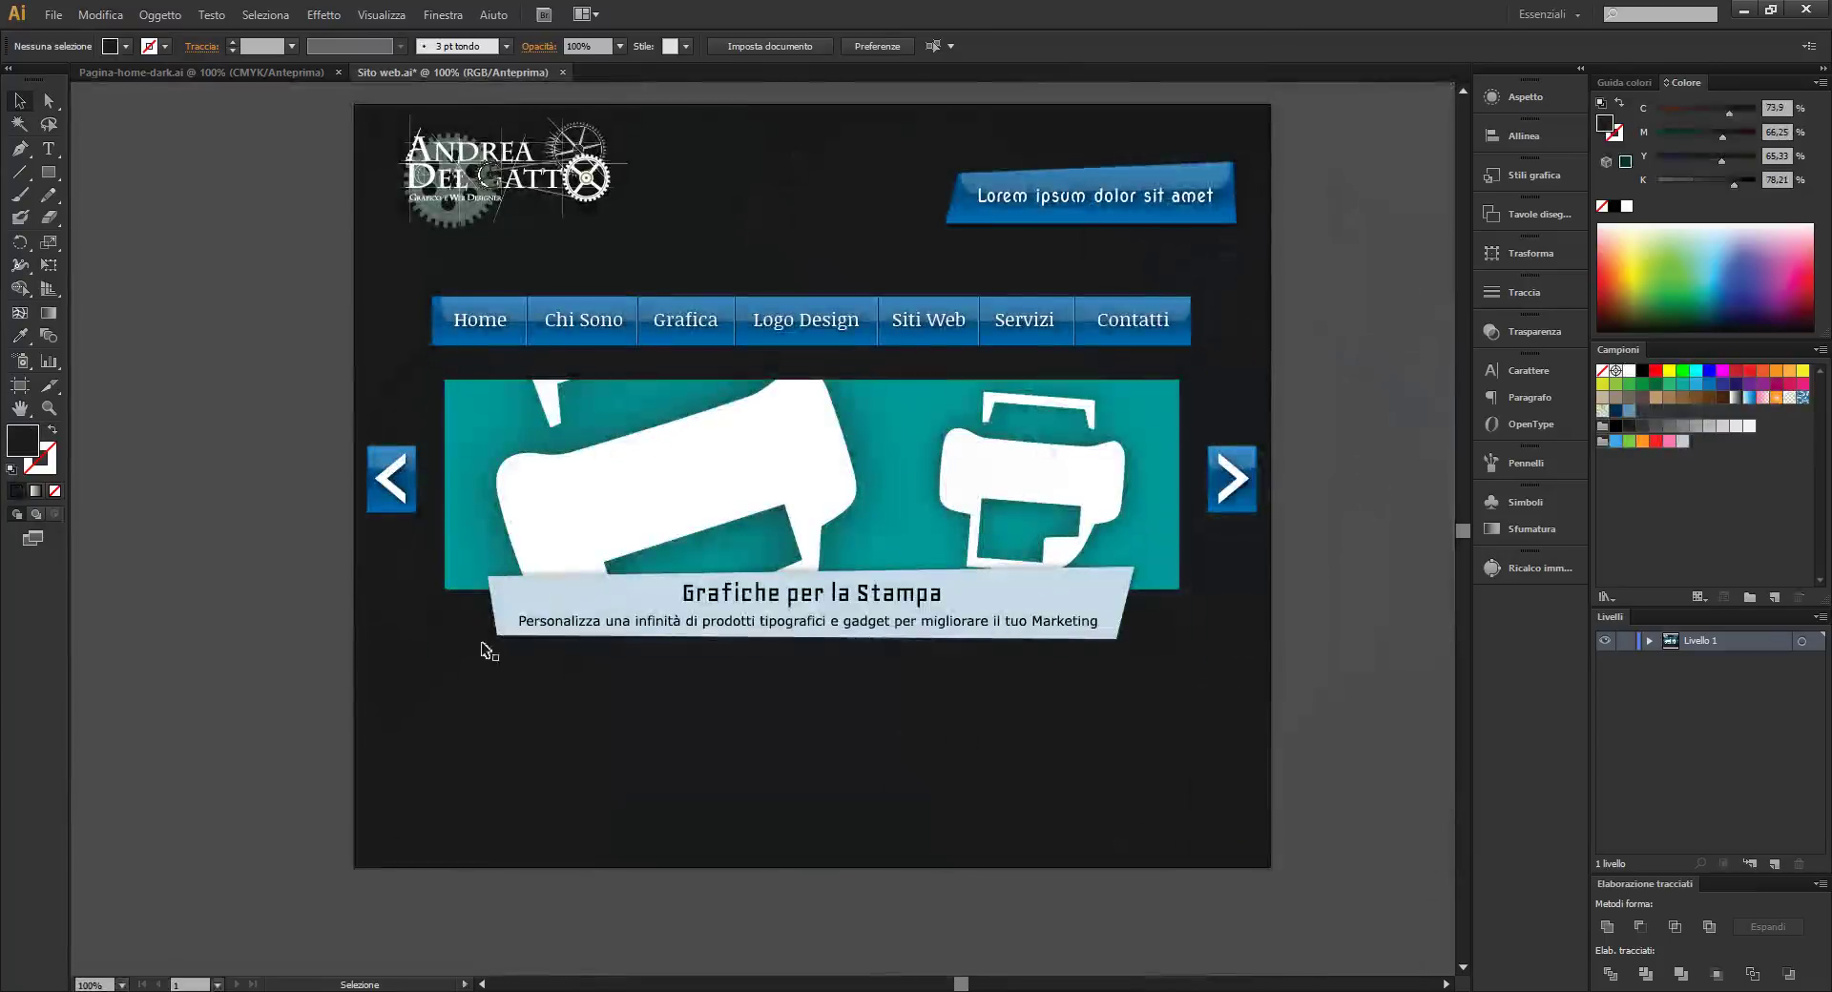
{"action": "scroll", "coordinate": [604, 620], "scroll_direction": "down", "scroll_amount": 1}
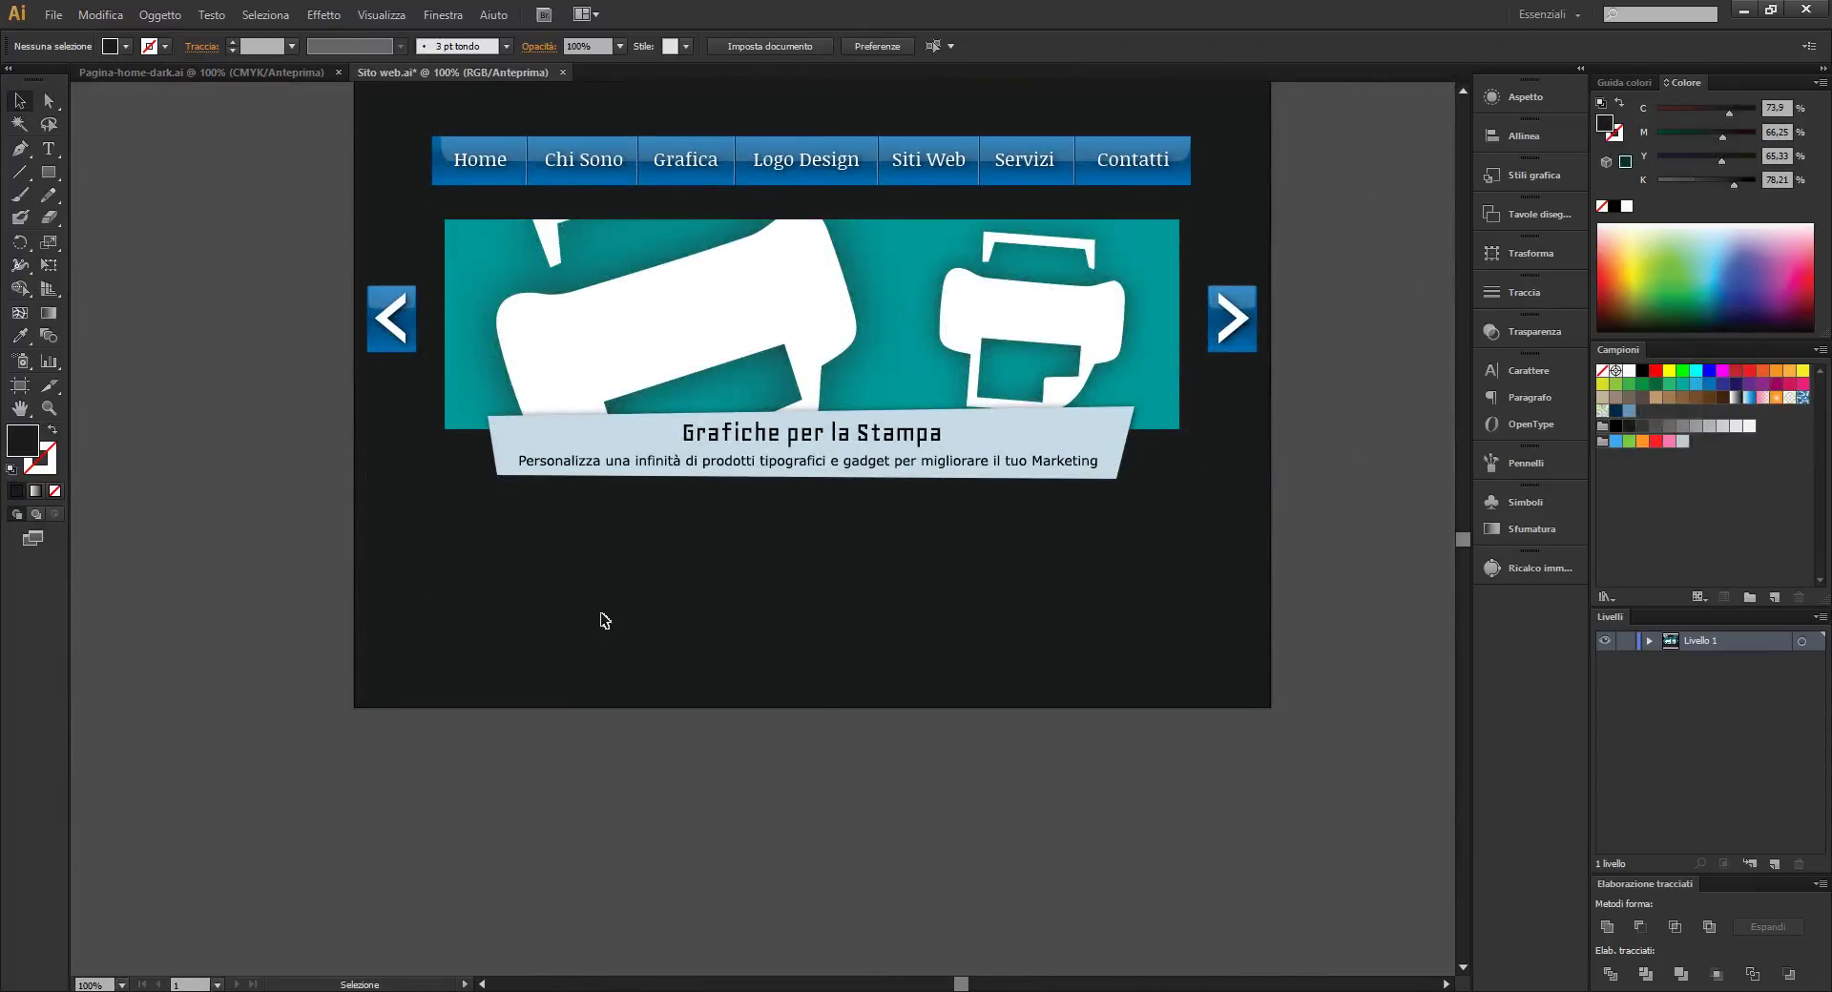
{"action": "left_click", "coordinate": [19, 385]}
{"action": "scroll", "coordinate": [770, 616], "scroll_direction": "down", "scroll_amount": 1}
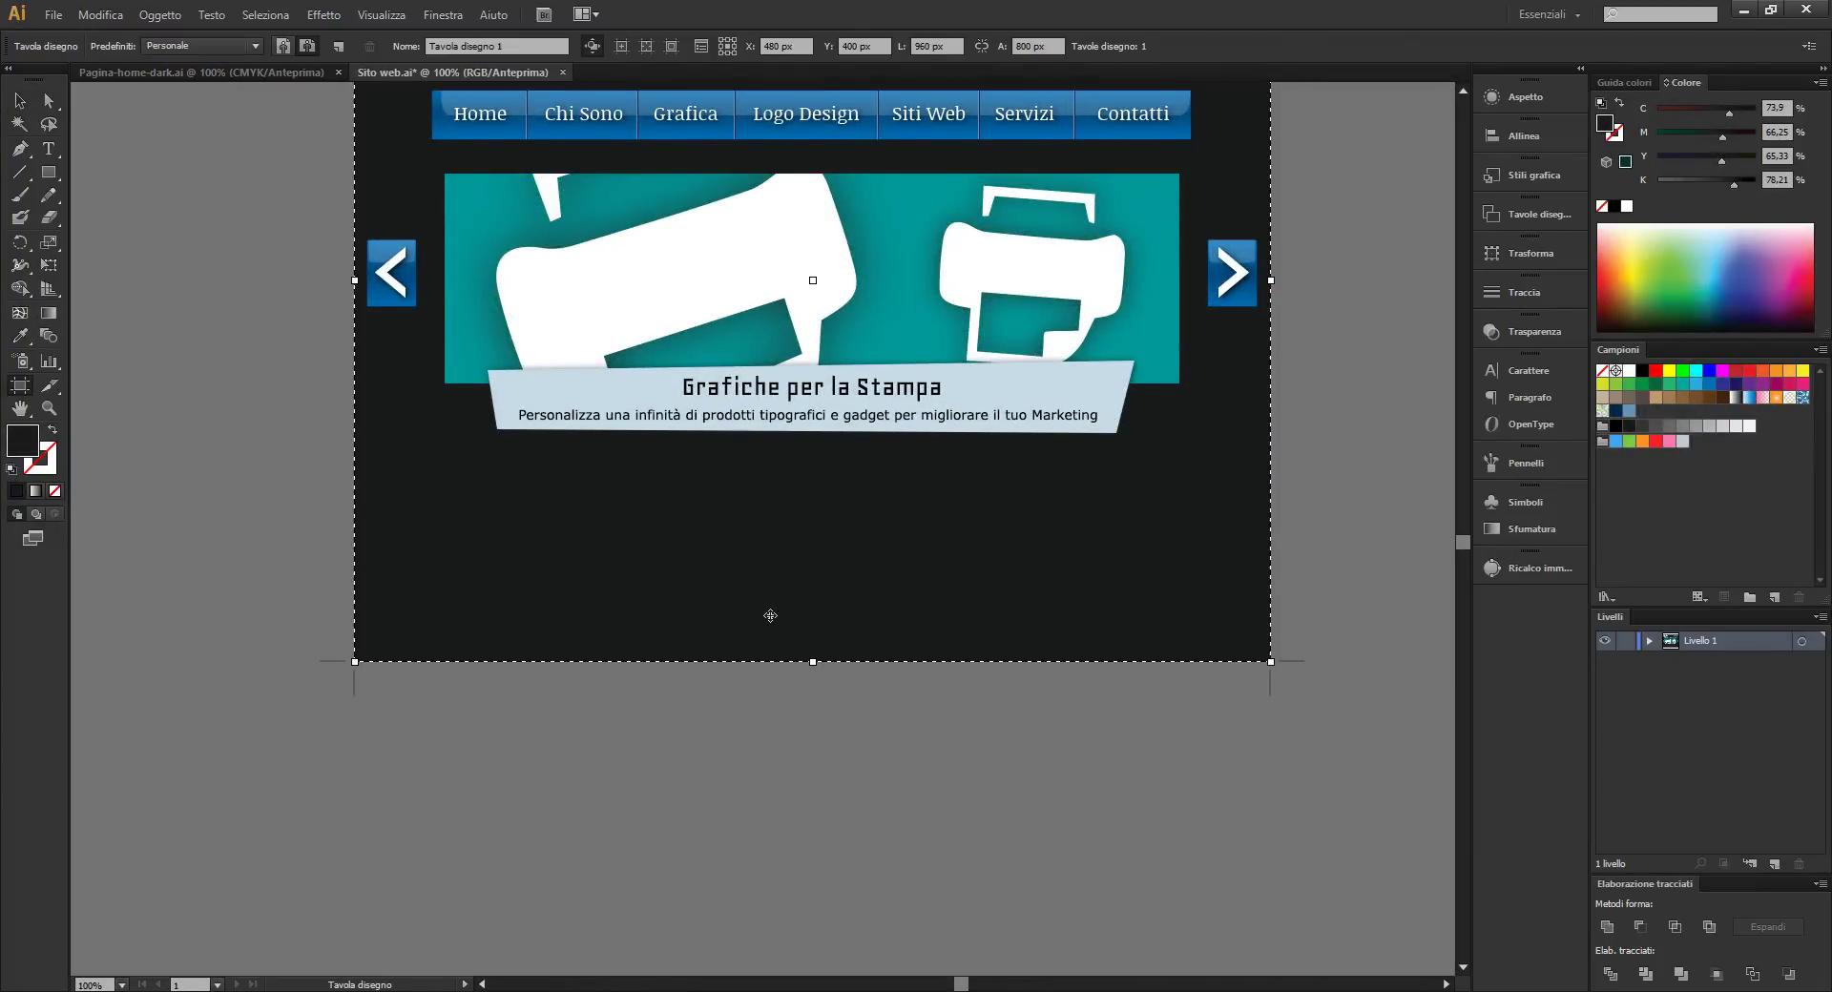
{"action": "scroll", "coordinate": [770, 615], "scroll_direction": "down", "scroll_amount": 4}
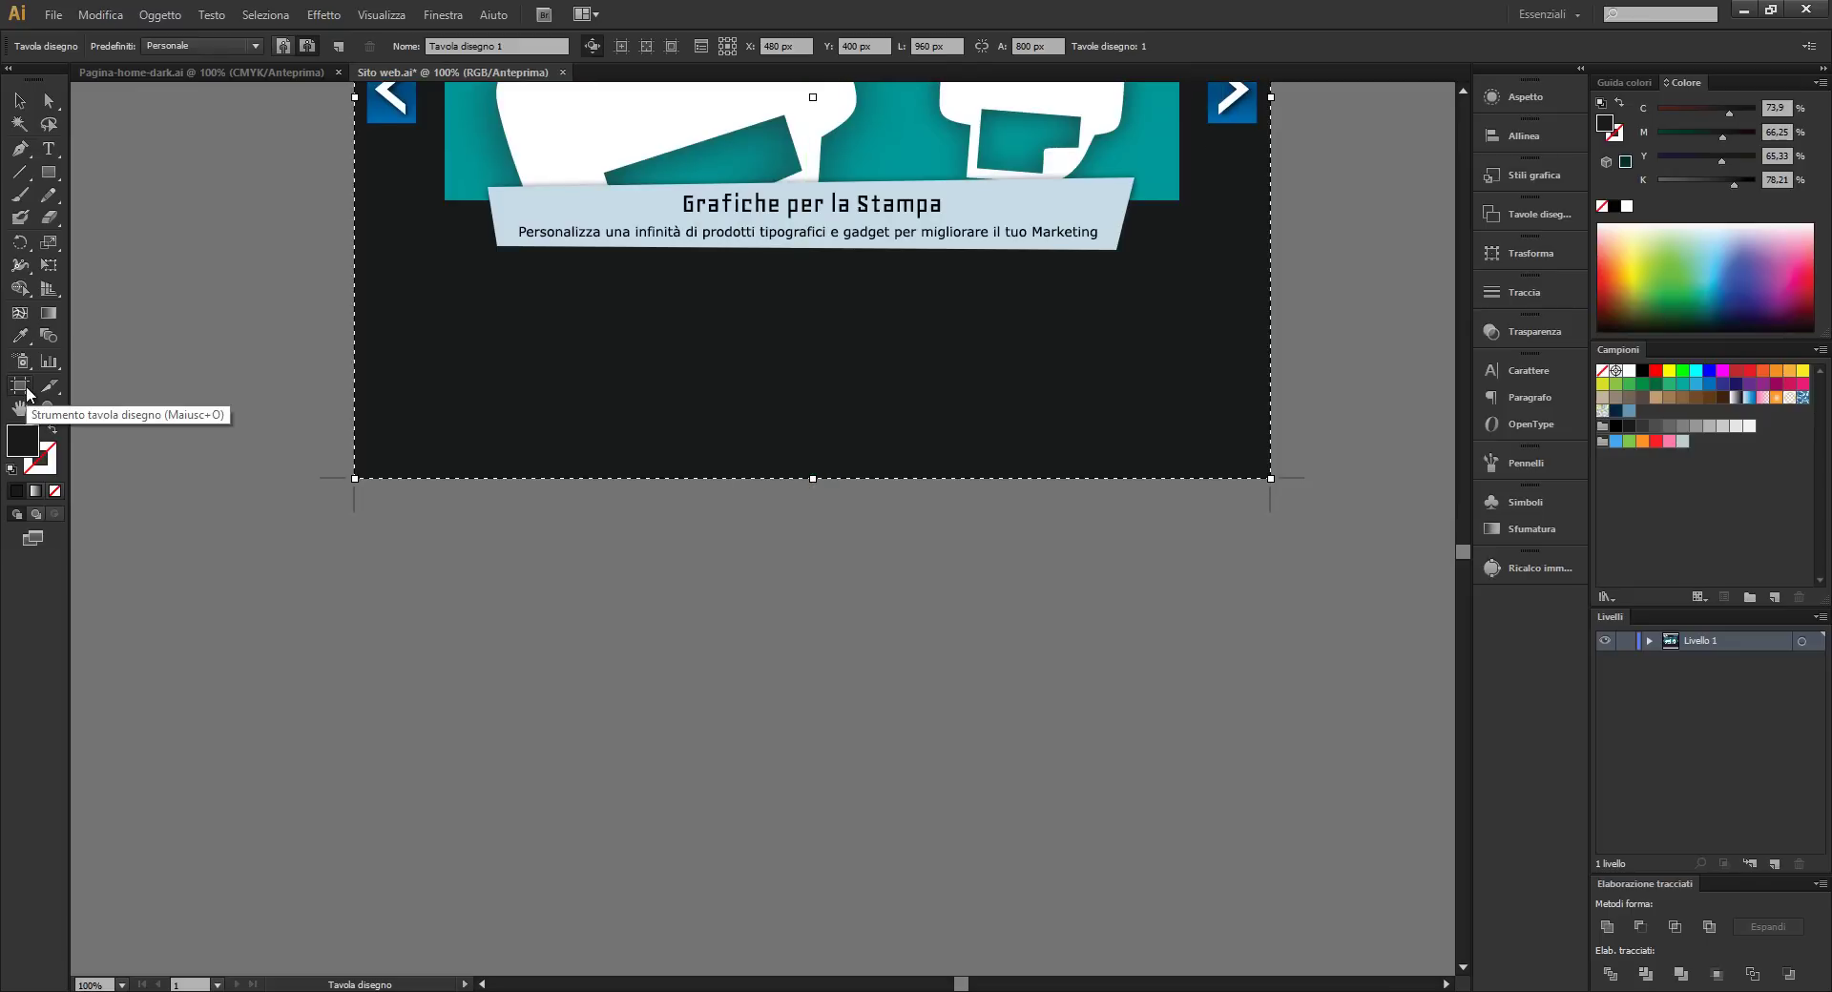
{"action": "left_click_drag", "start_coordinate": [823, 476], "coordinate": [833, 900]}
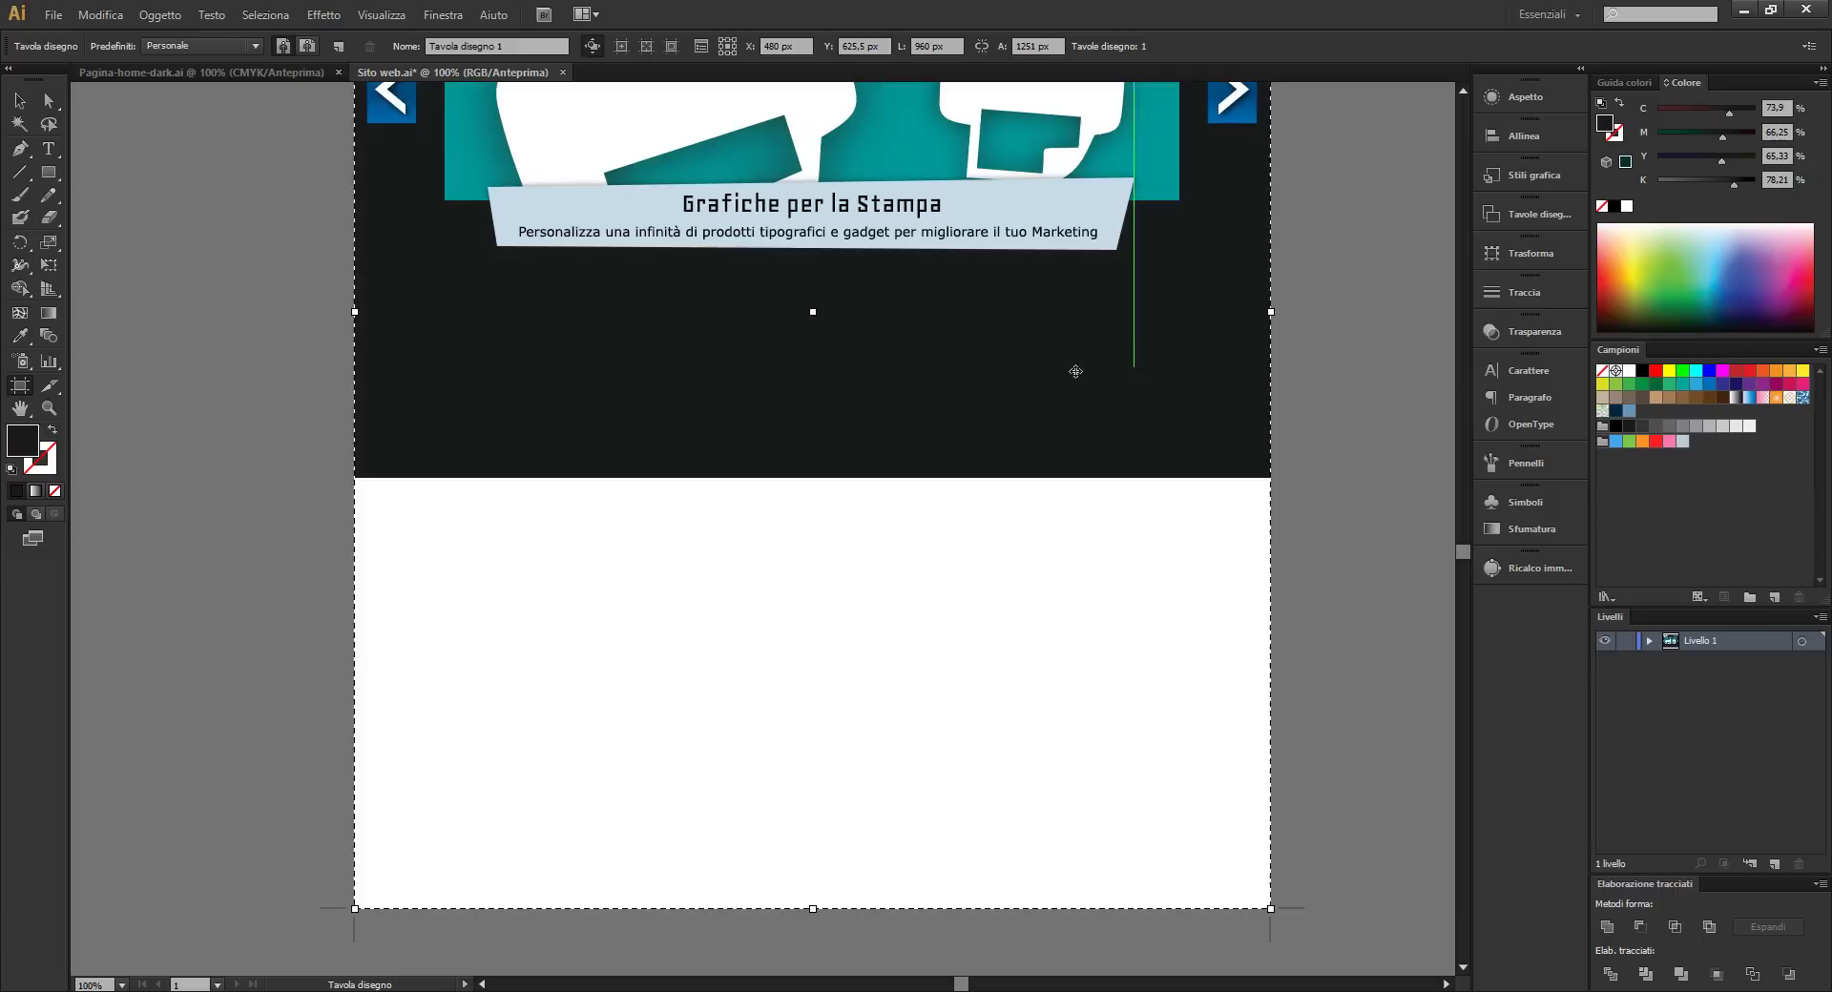
{"action": "left_click", "coordinate": [21, 101]}
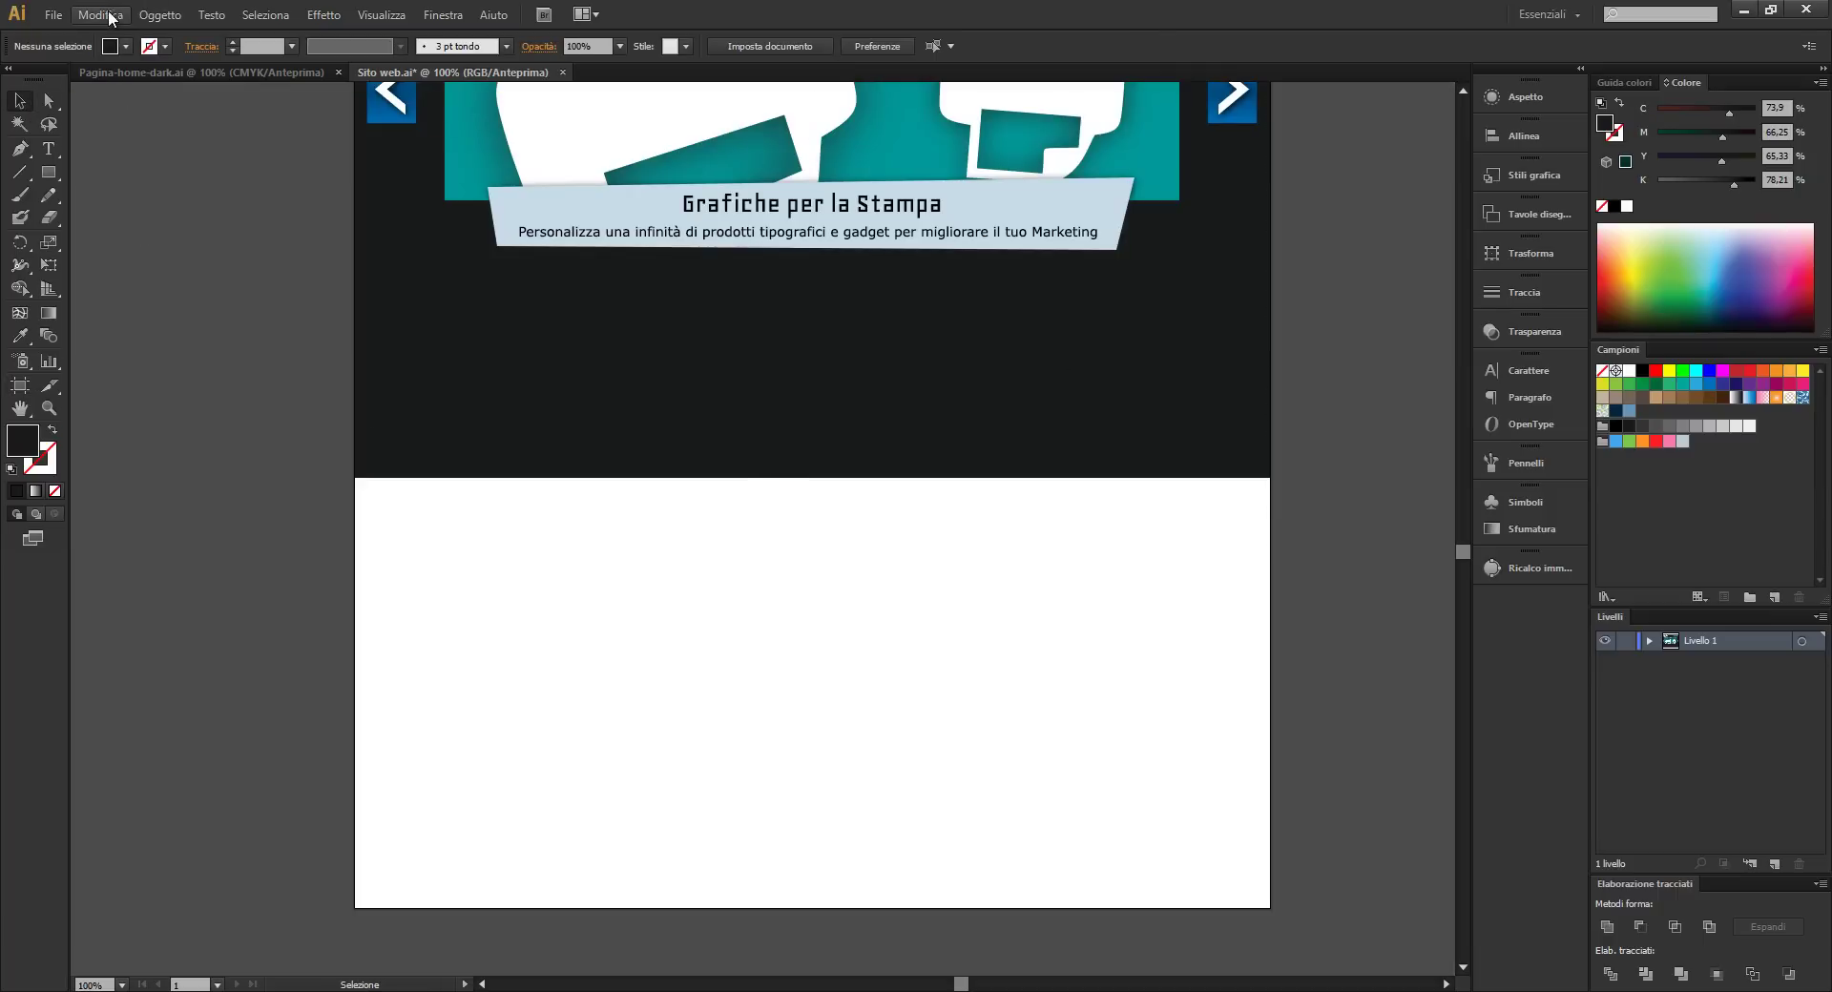
Unlock all objects and stretch the dark background to the new page bottom
{"action": "left_click", "coordinate": [157, 14]}
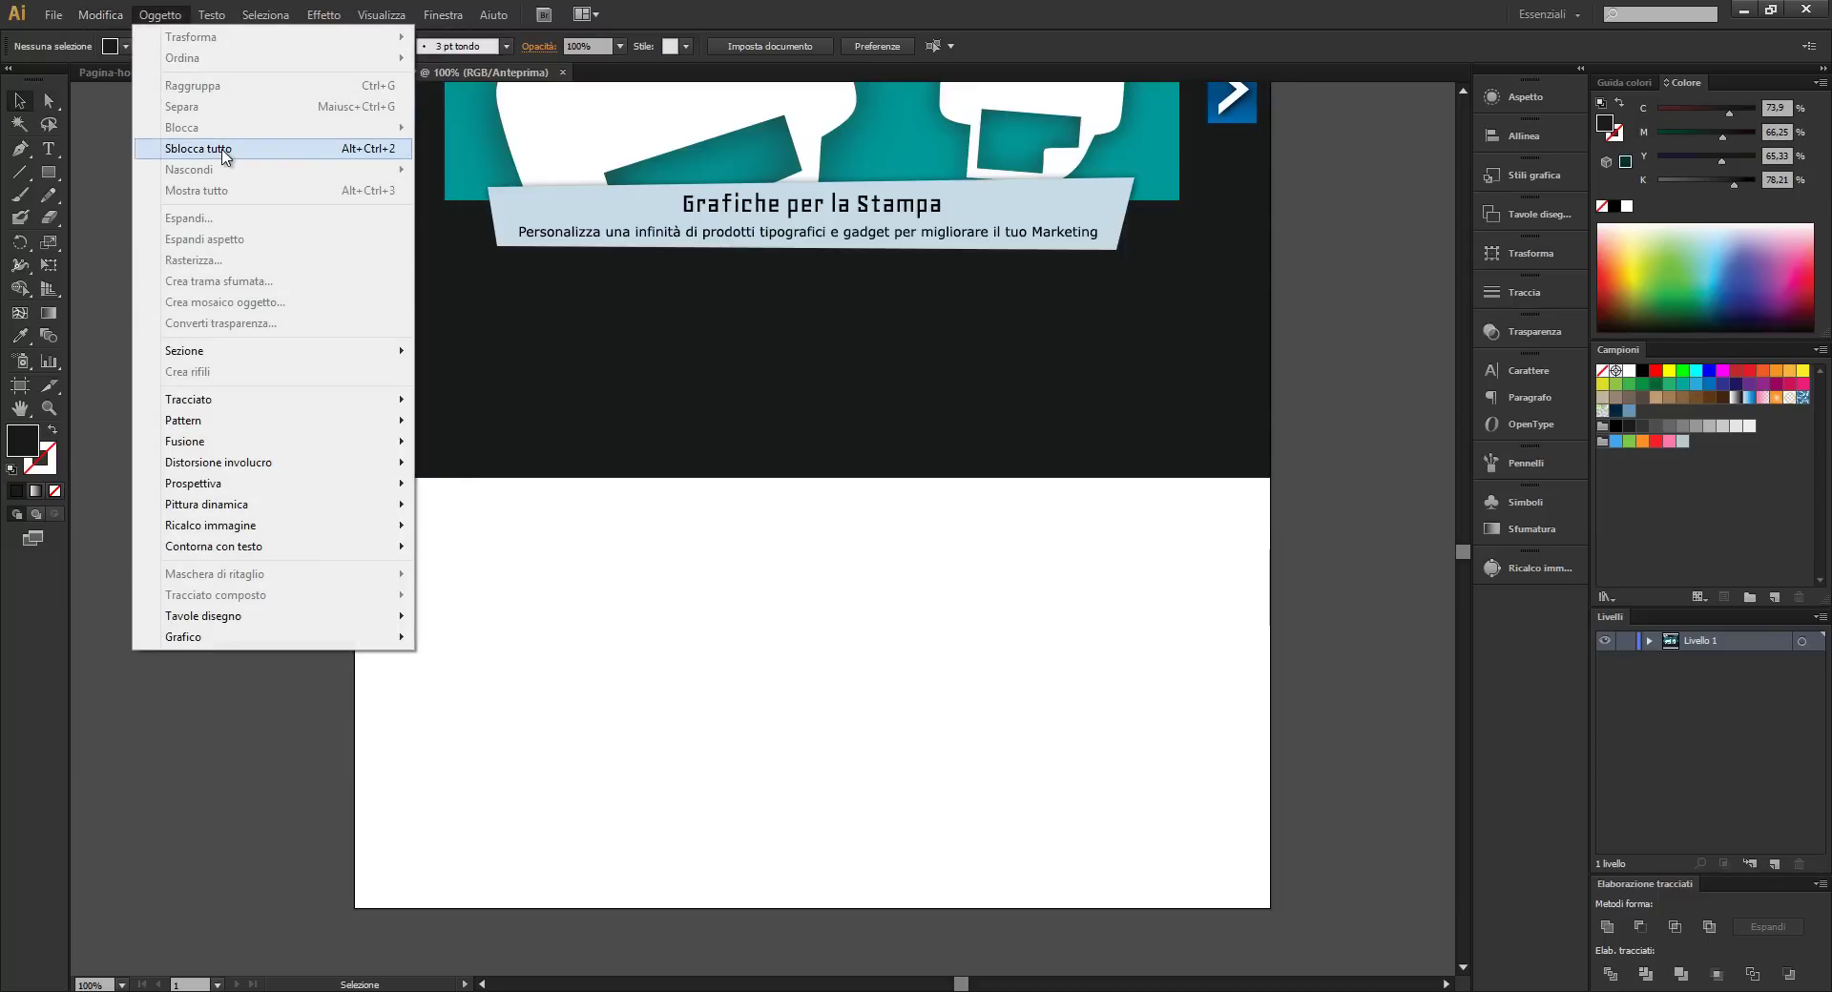
{"action": "left_click", "coordinate": [205, 148]}
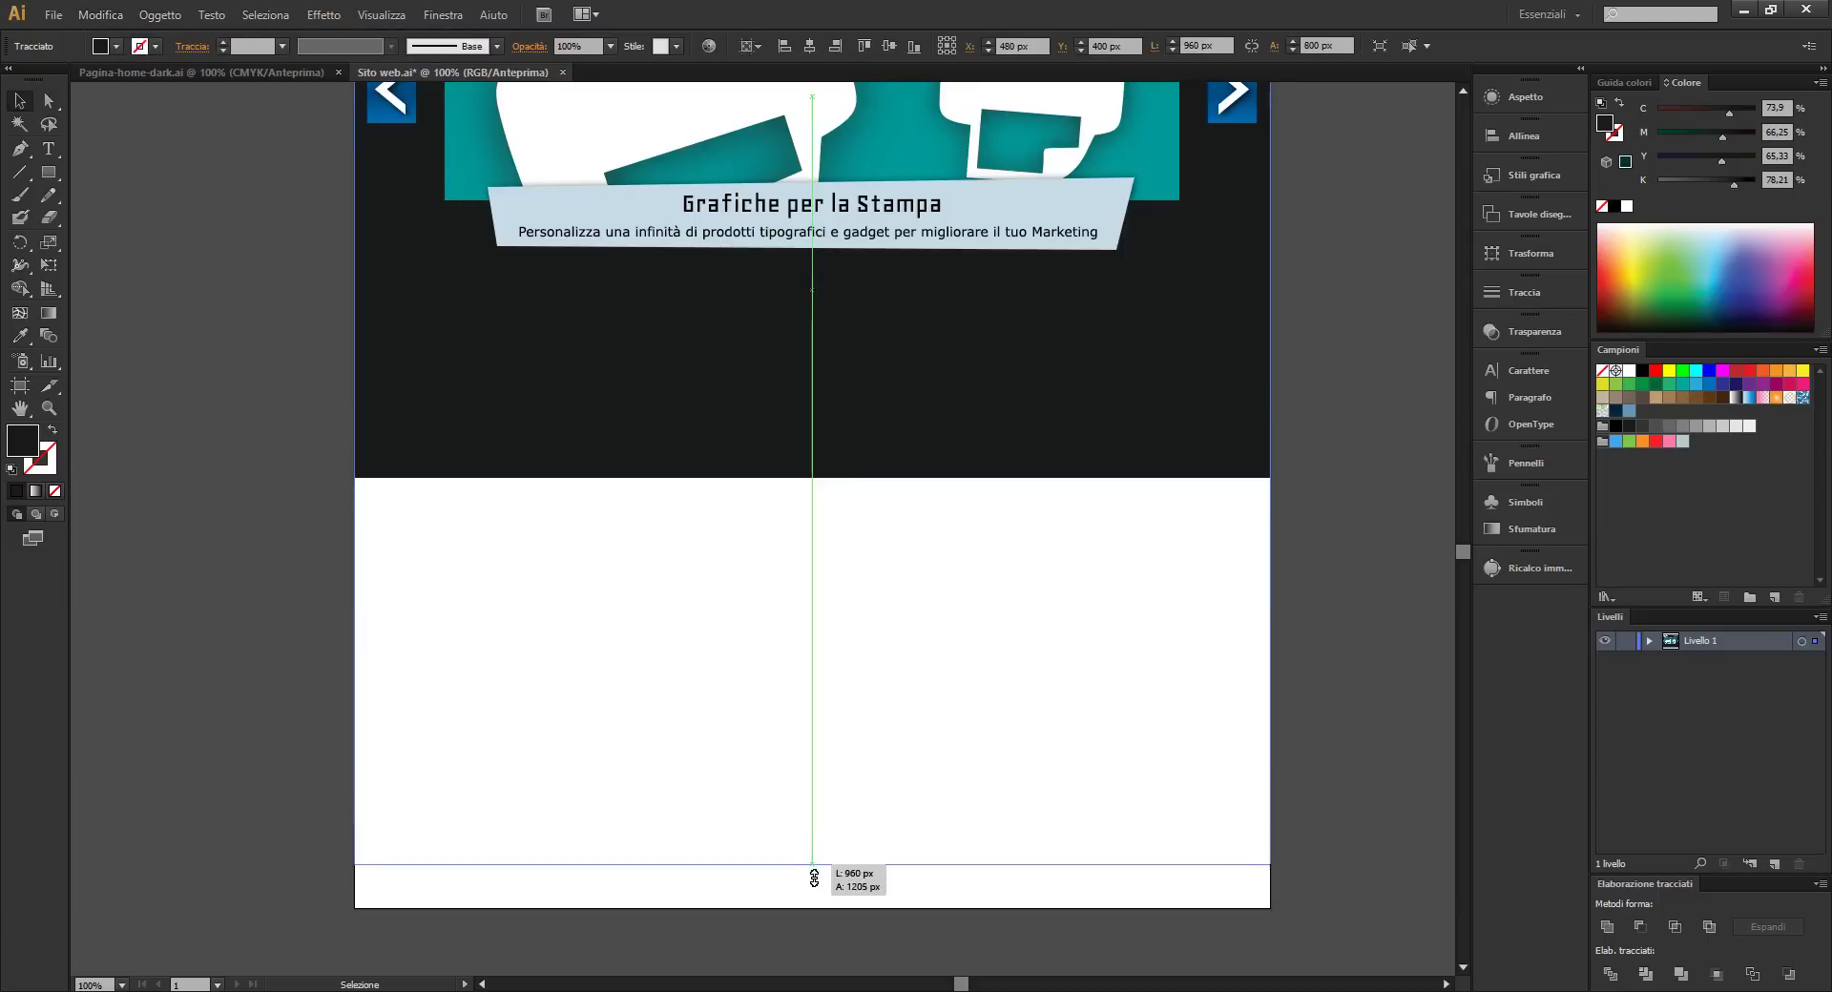
{"action": "left_click_drag", "start_coordinate": [812, 479], "coordinate": [811, 908]}
{"action": "left_click", "coordinate": [134, 176]}
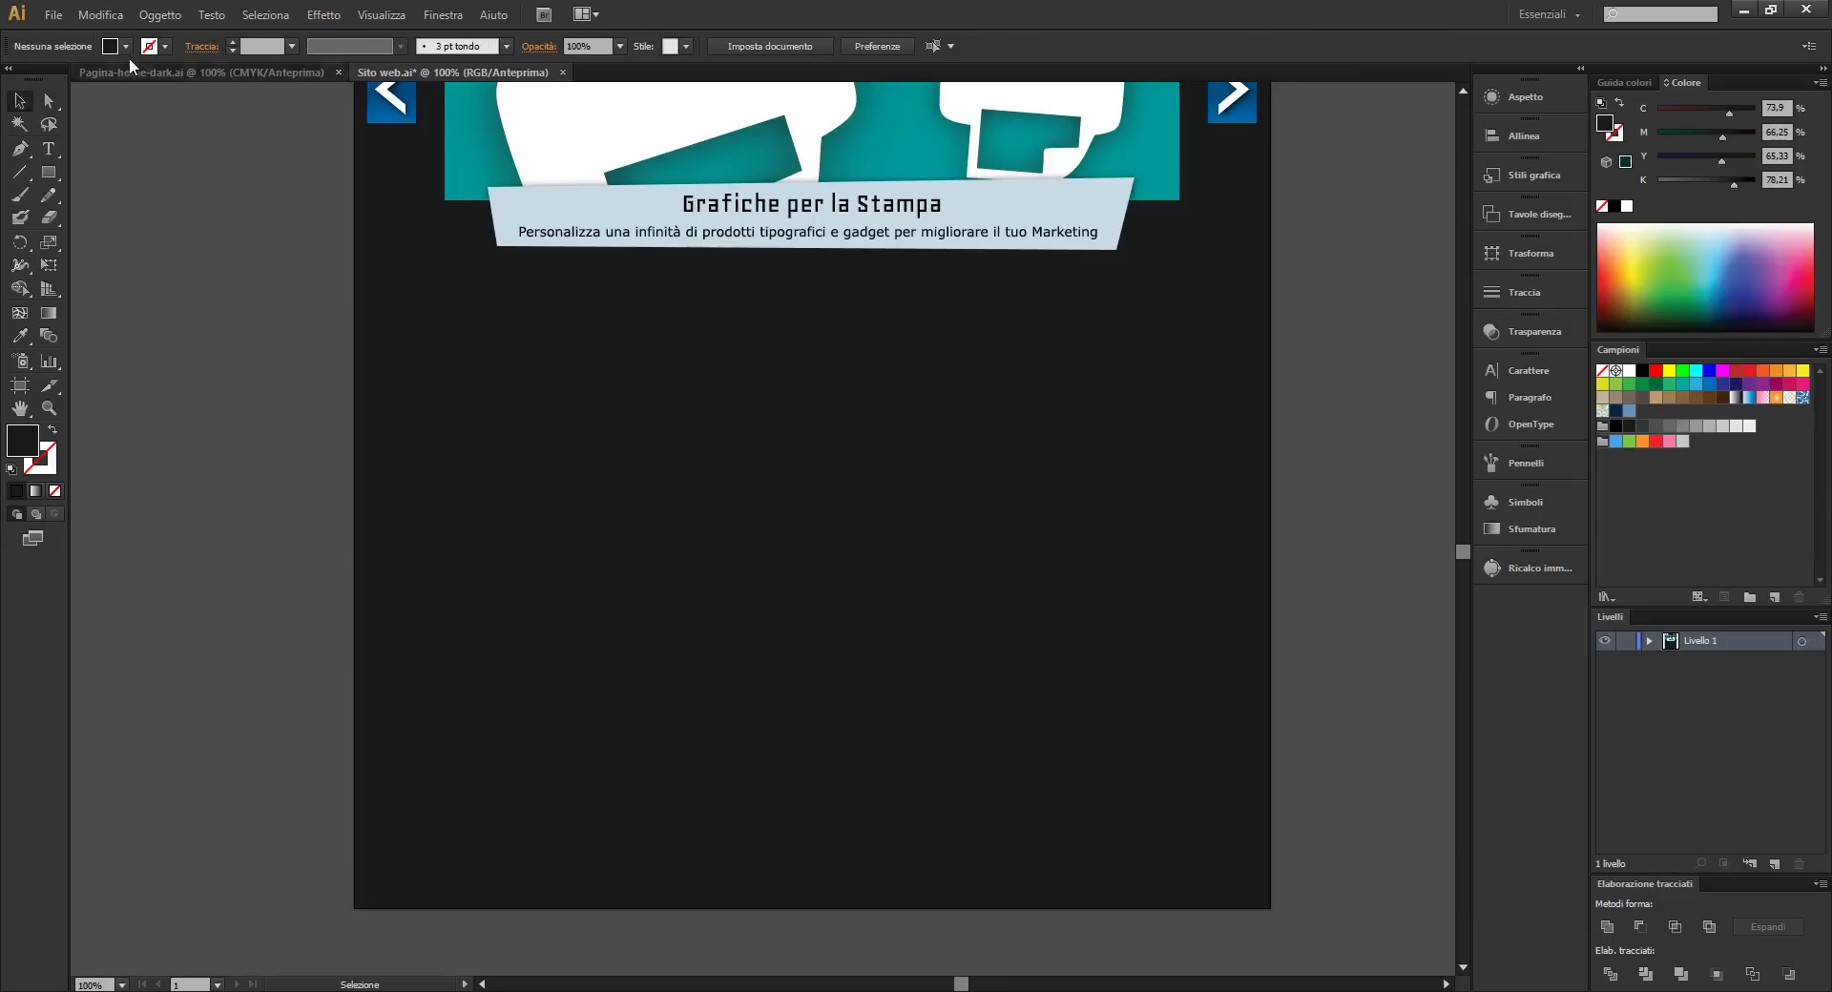
Reselect the dark background rectangle and lock it again
{"action": "left_click", "coordinate": [159, 15]}
{"action": "left_click", "coordinate": [524, 430]}
{"action": "left_click", "coordinate": [159, 14]}
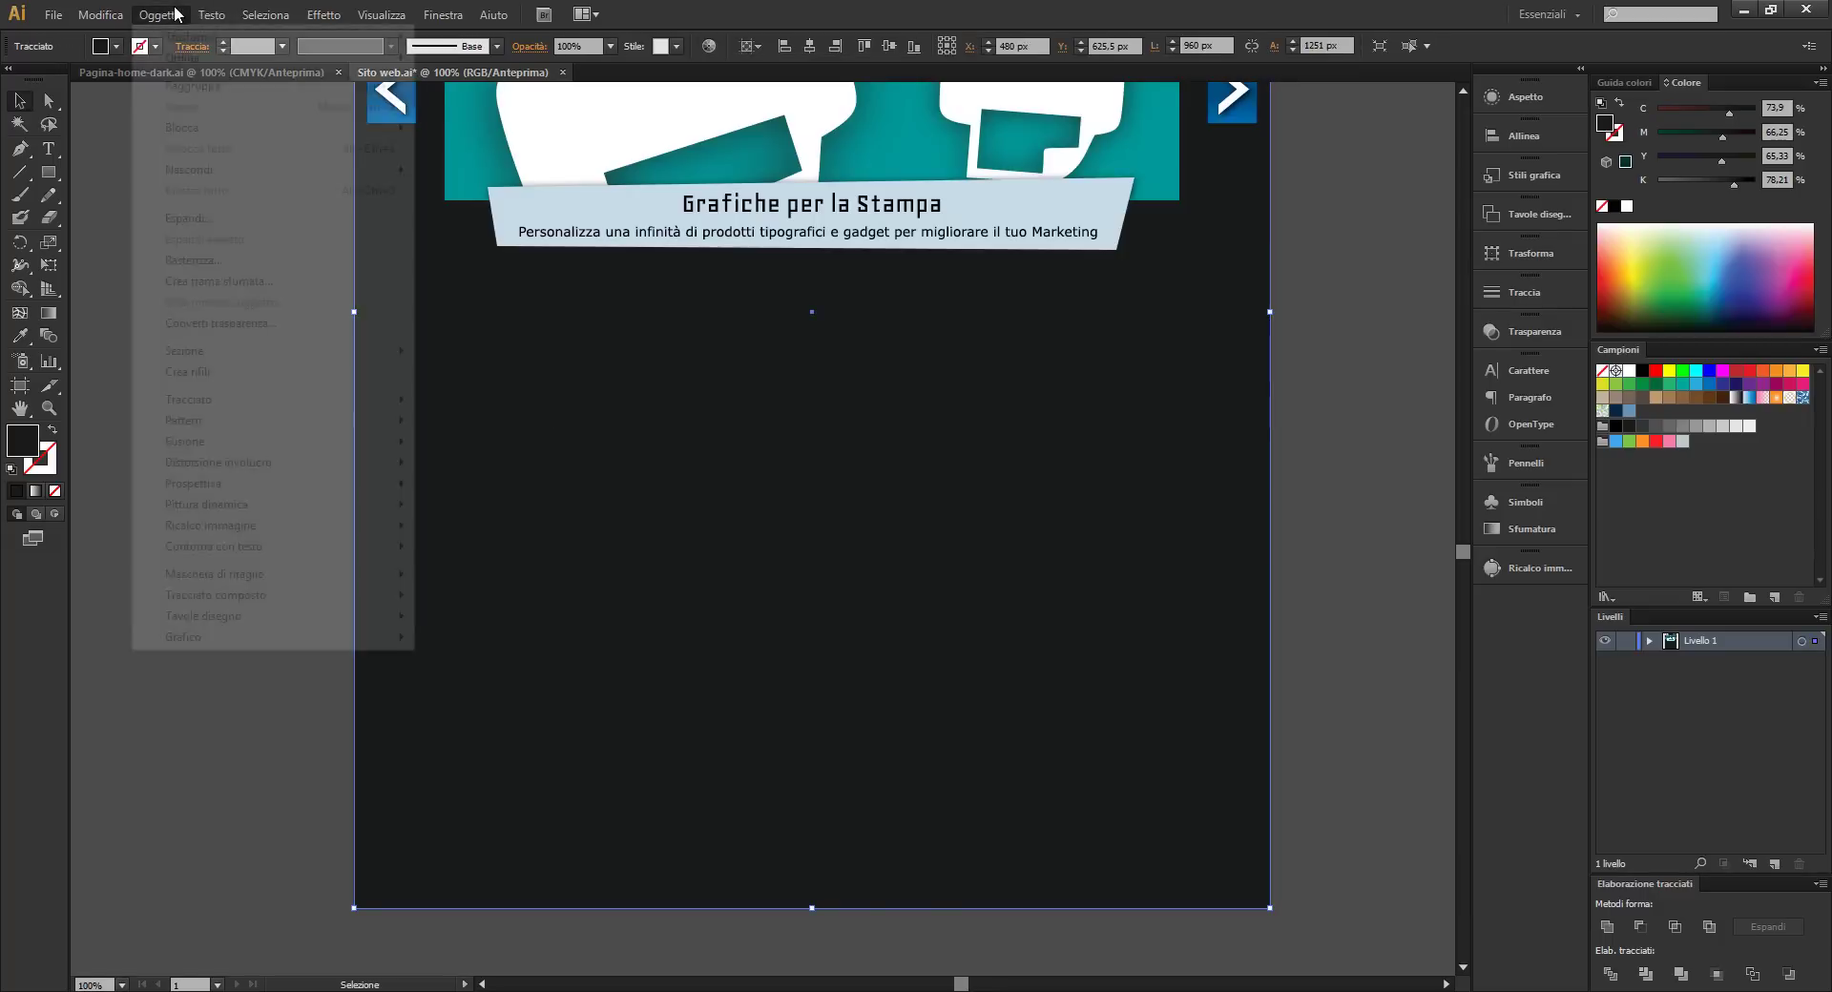
{"action": "mouse_move", "coordinate": [181, 127]}
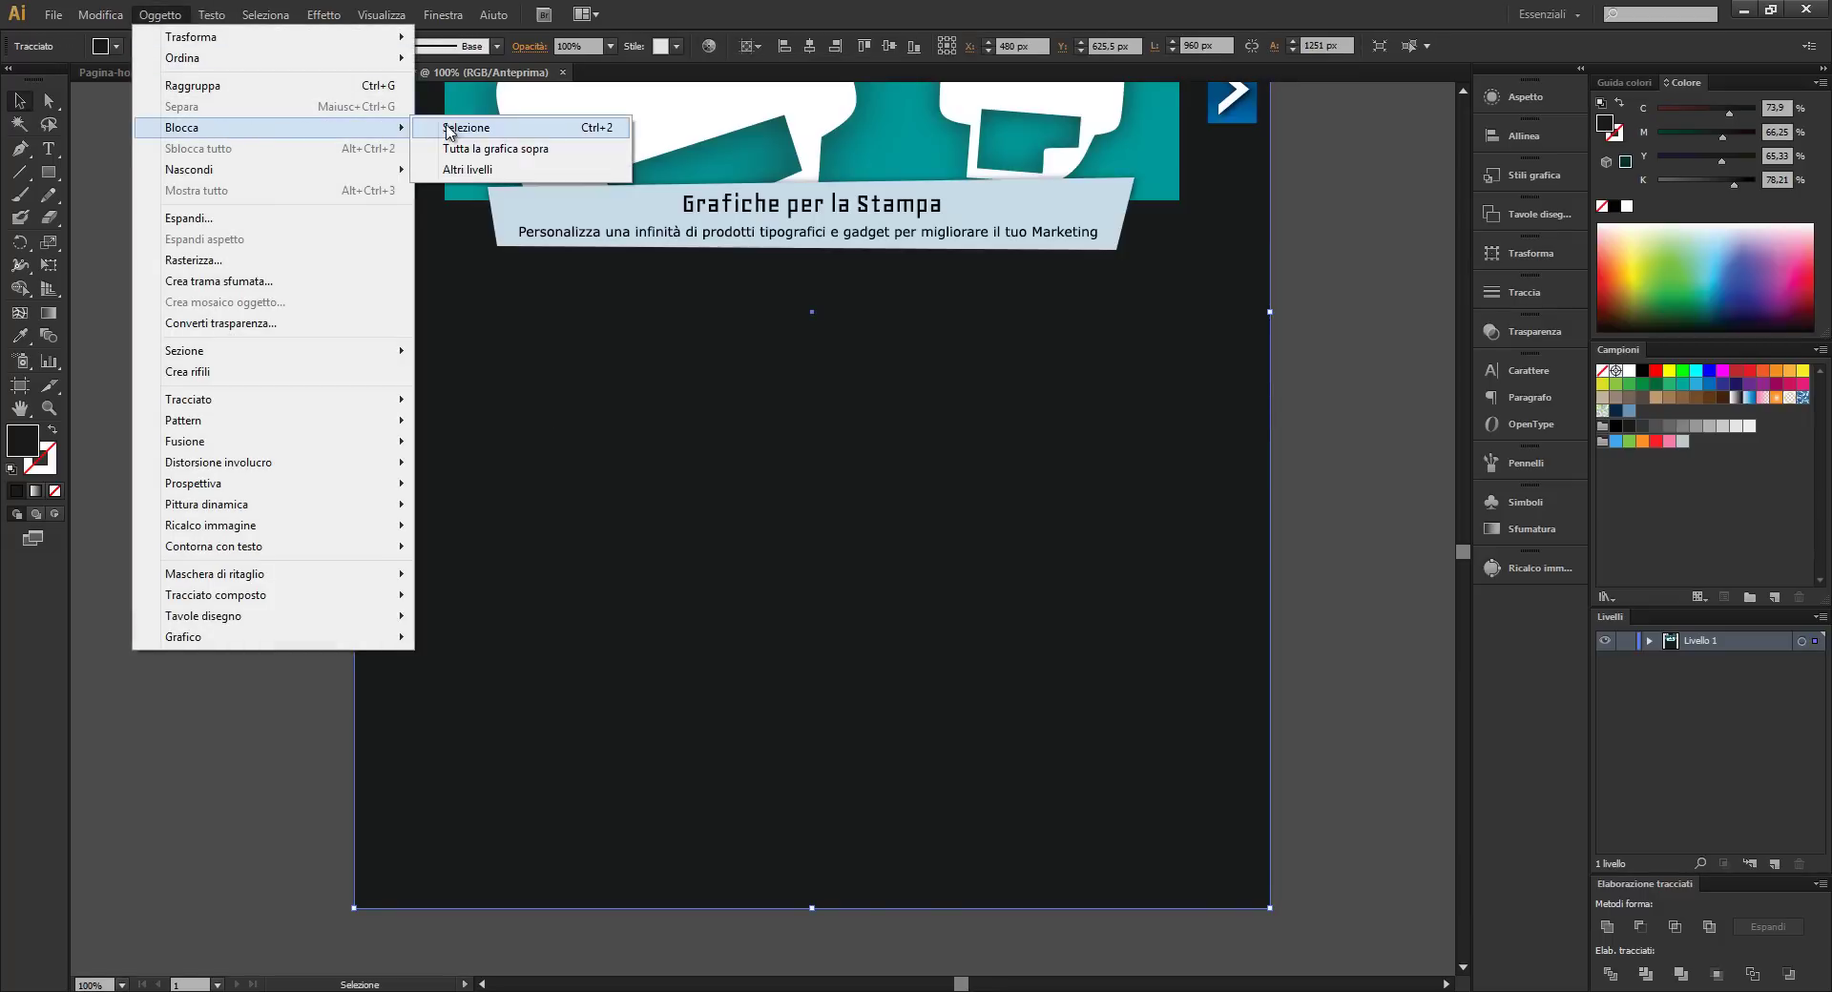
{"action": "left_click", "coordinate": [425, 130]}
{"action": "scroll", "coordinate": [286, 244], "scroll_direction": "up", "scroll_amount": 4}
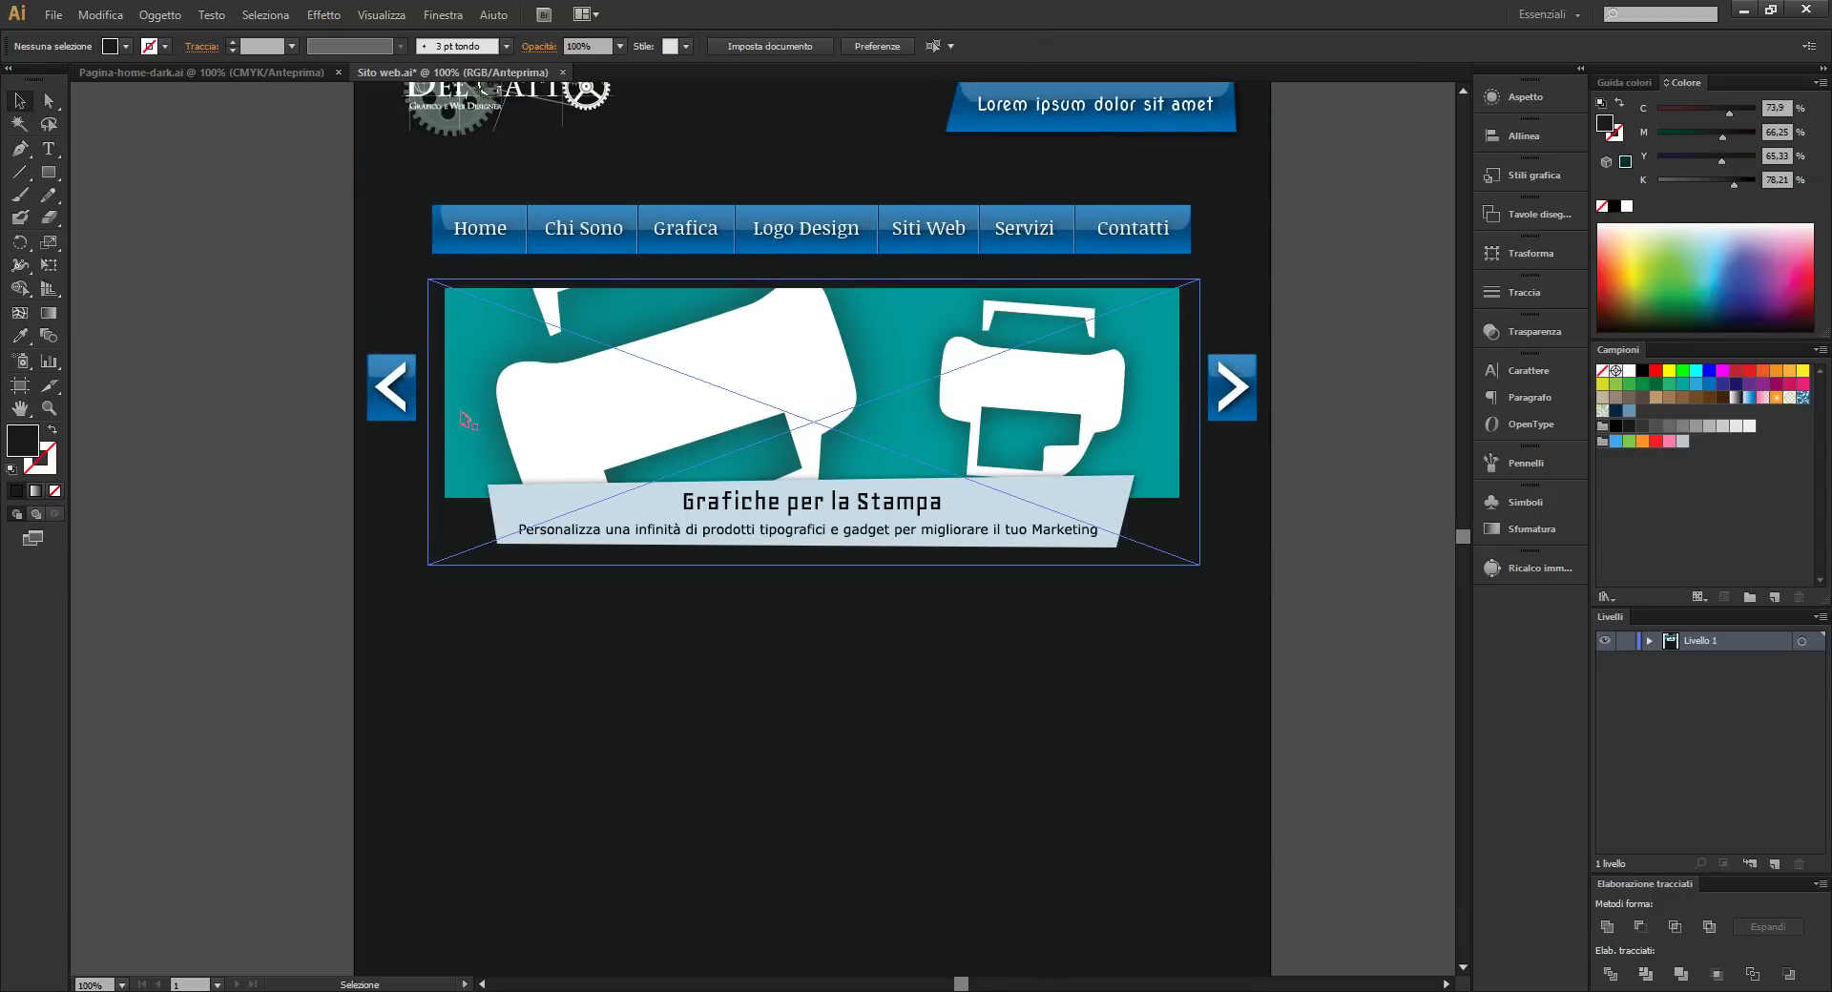
Switch to Pagina-home-dark.ai and scroll through it for reference
{"action": "left_click", "coordinate": [226, 76]}
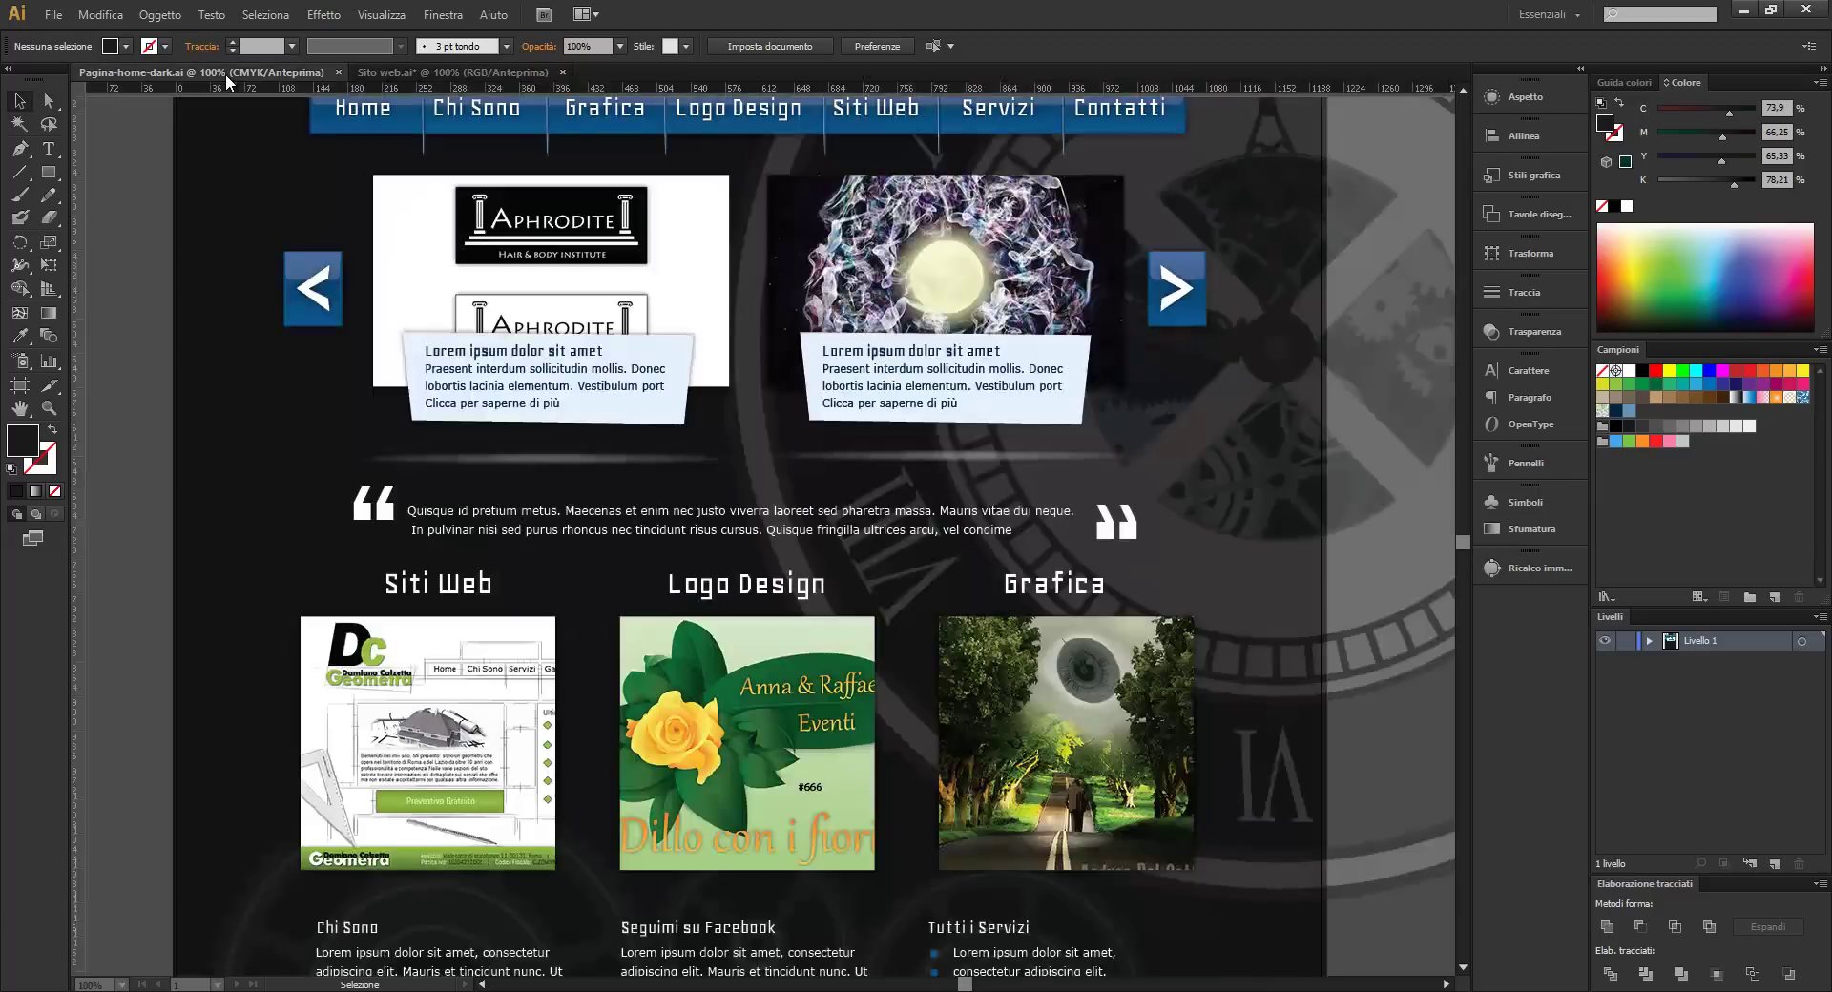
{"action": "scroll", "coordinate": [234, 489], "scroll_direction": "down", "scroll_amount": 1}
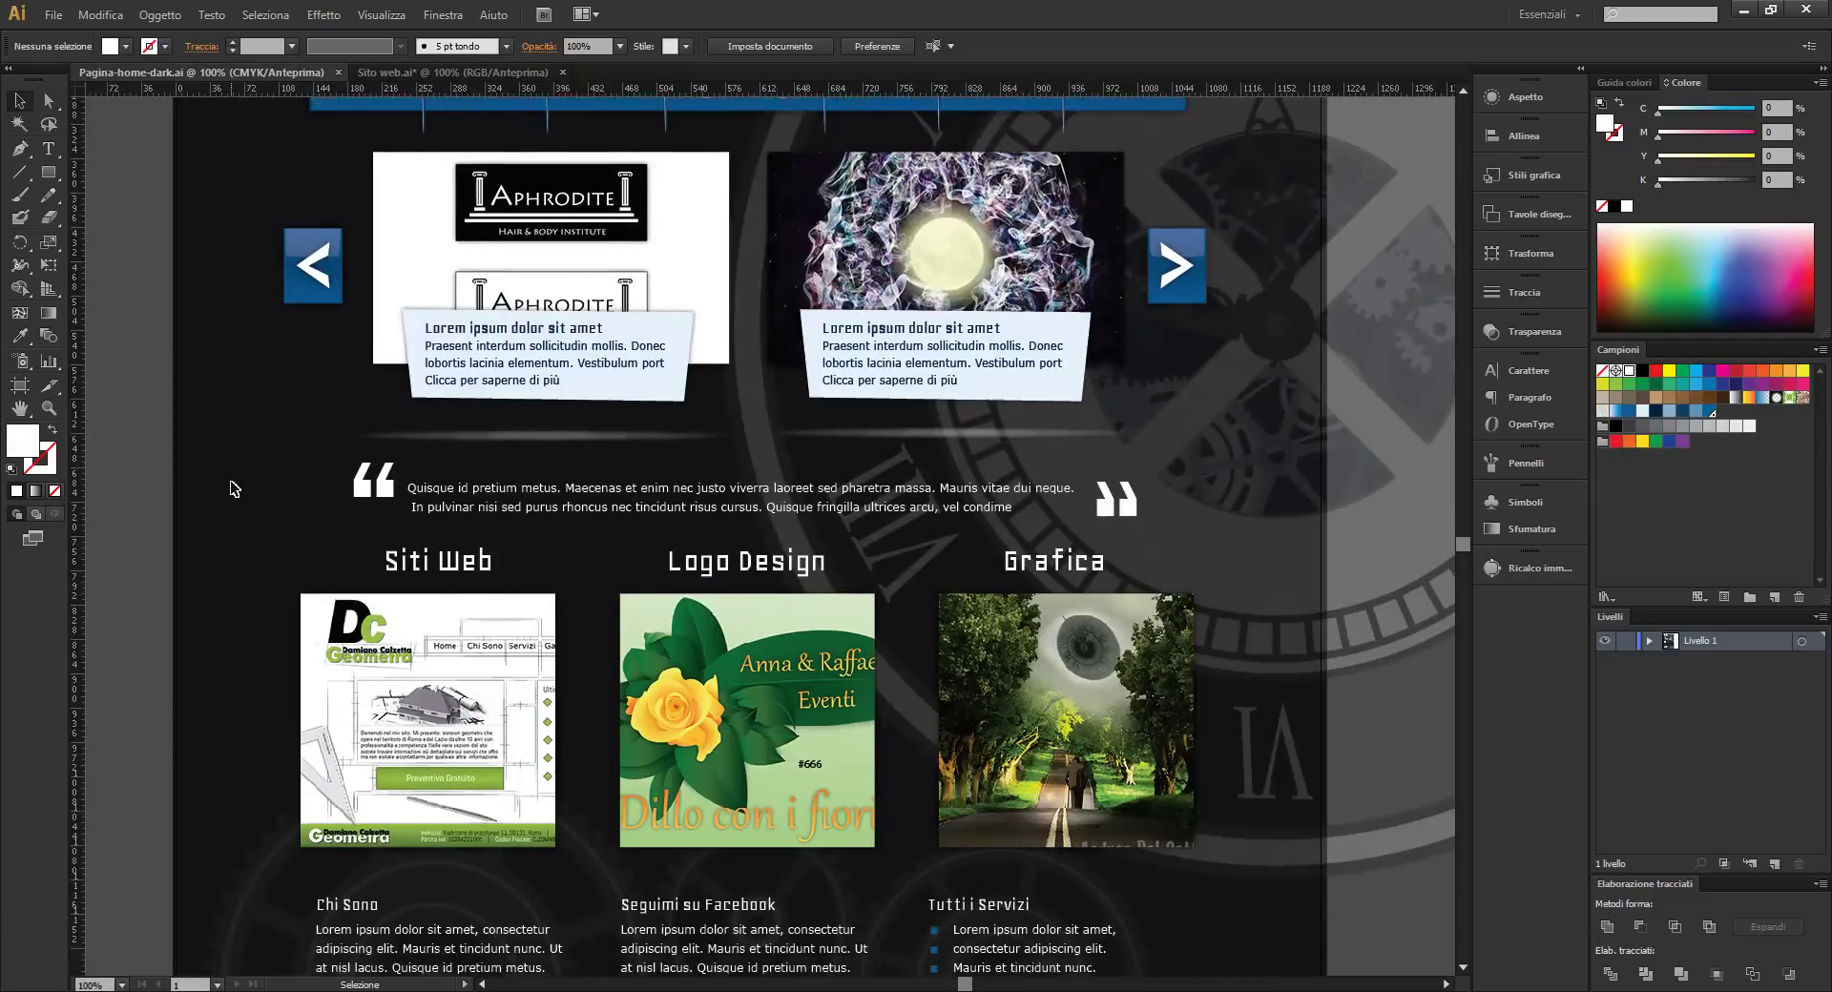
{"action": "scroll", "coordinate": [234, 488], "scroll_direction": "down", "scroll_amount": 4}
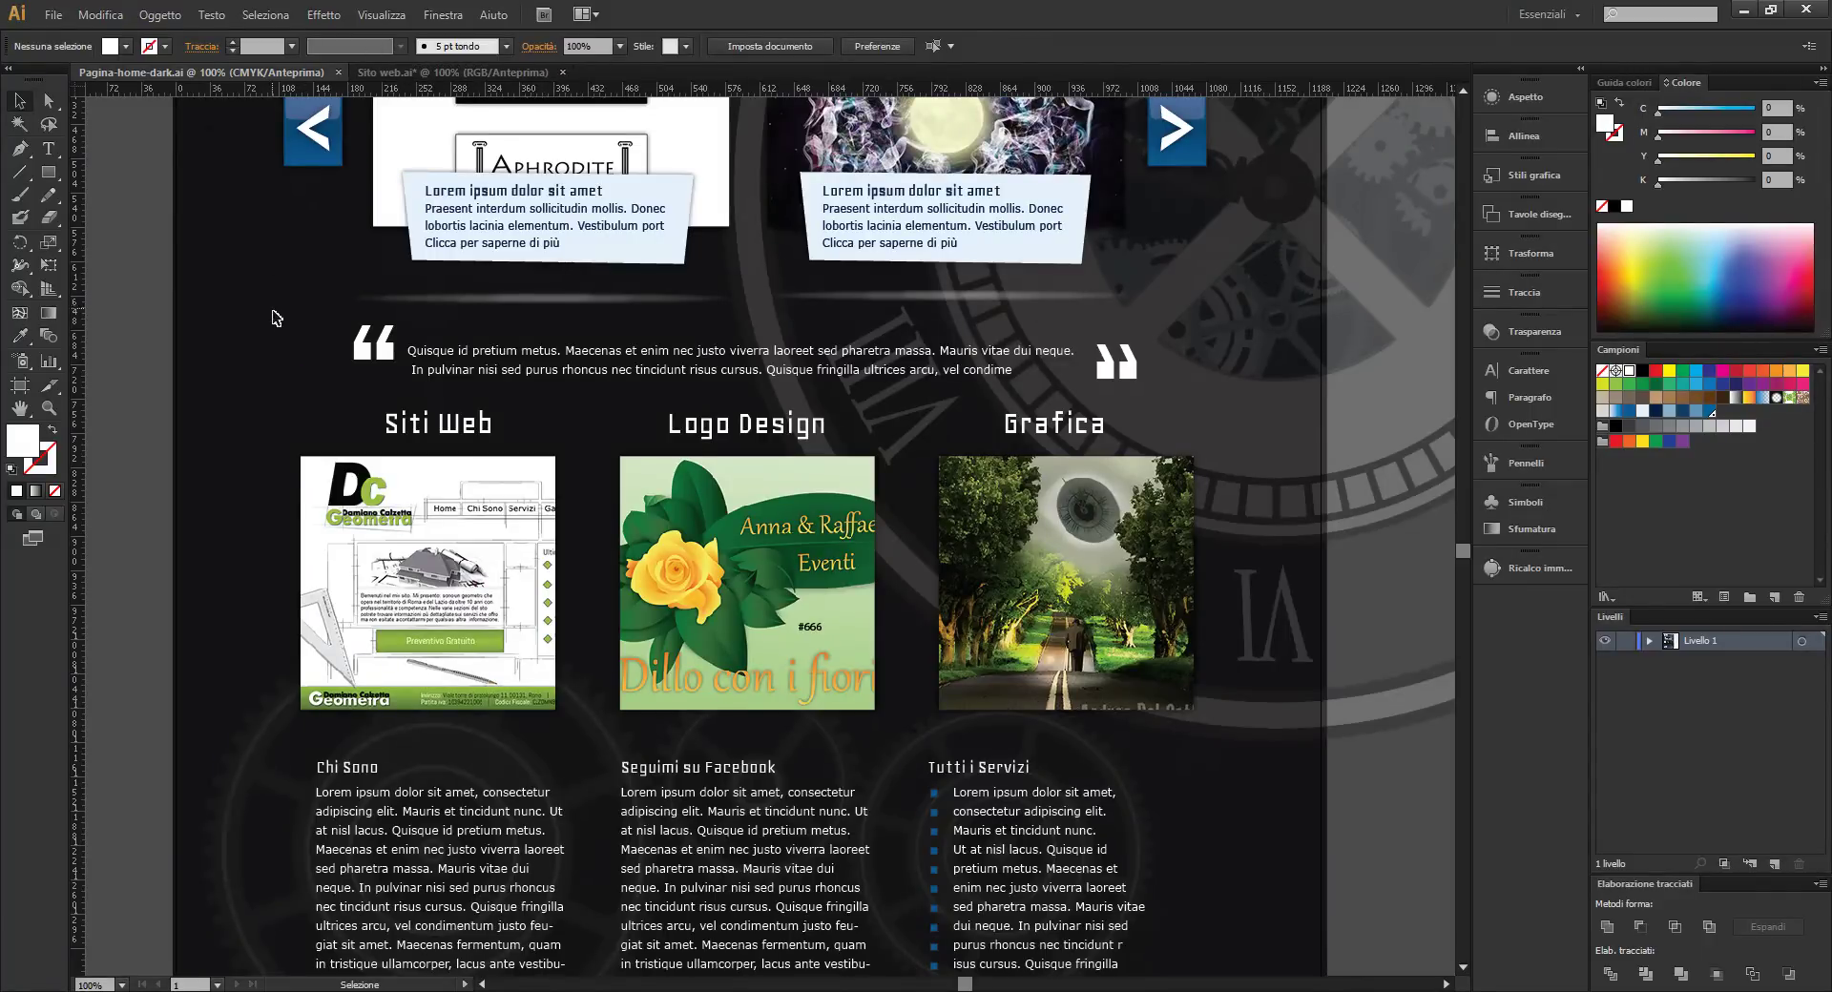
{"action": "scroll", "coordinate": [274, 306], "scroll_direction": "up", "scroll_amount": 4}
{"action": "scroll", "coordinate": [267, 291], "scroll_direction": "up", "scroll_amount": 1}
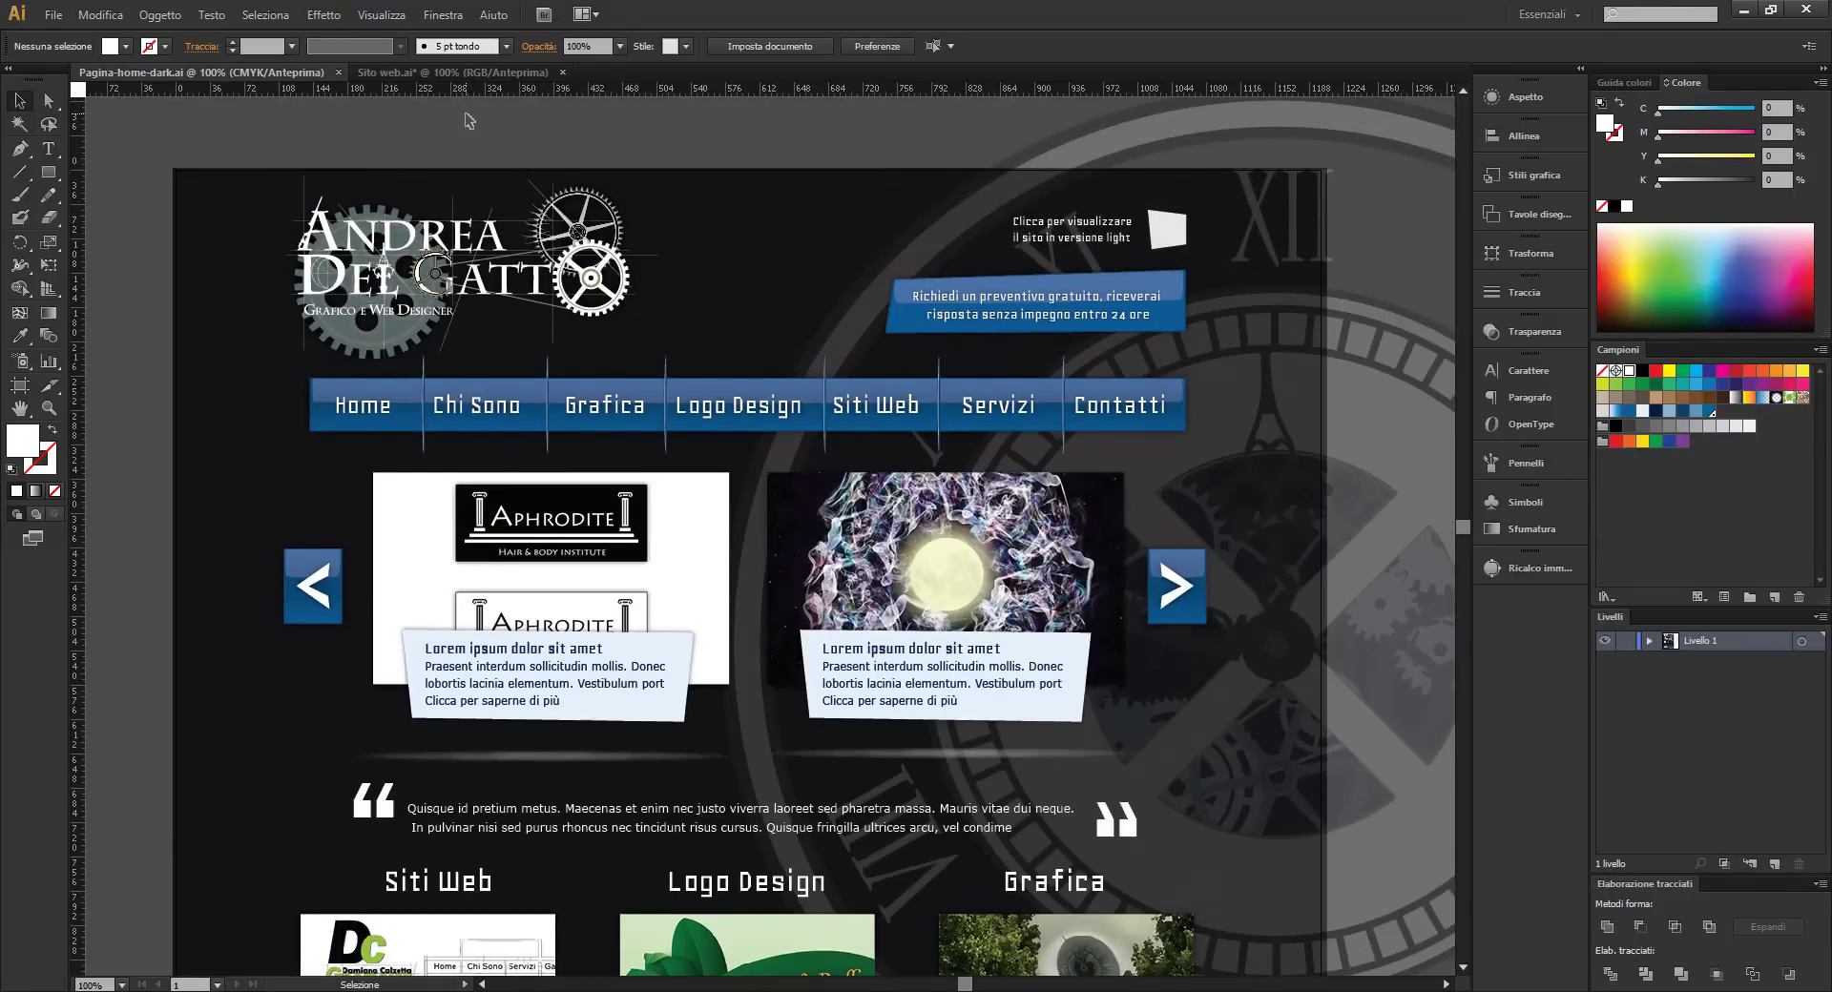
Check Sito web.ai, then return to Pagina-home-dark.ai and pan slightly
{"action": "left_click", "coordinate": [456, 73]}
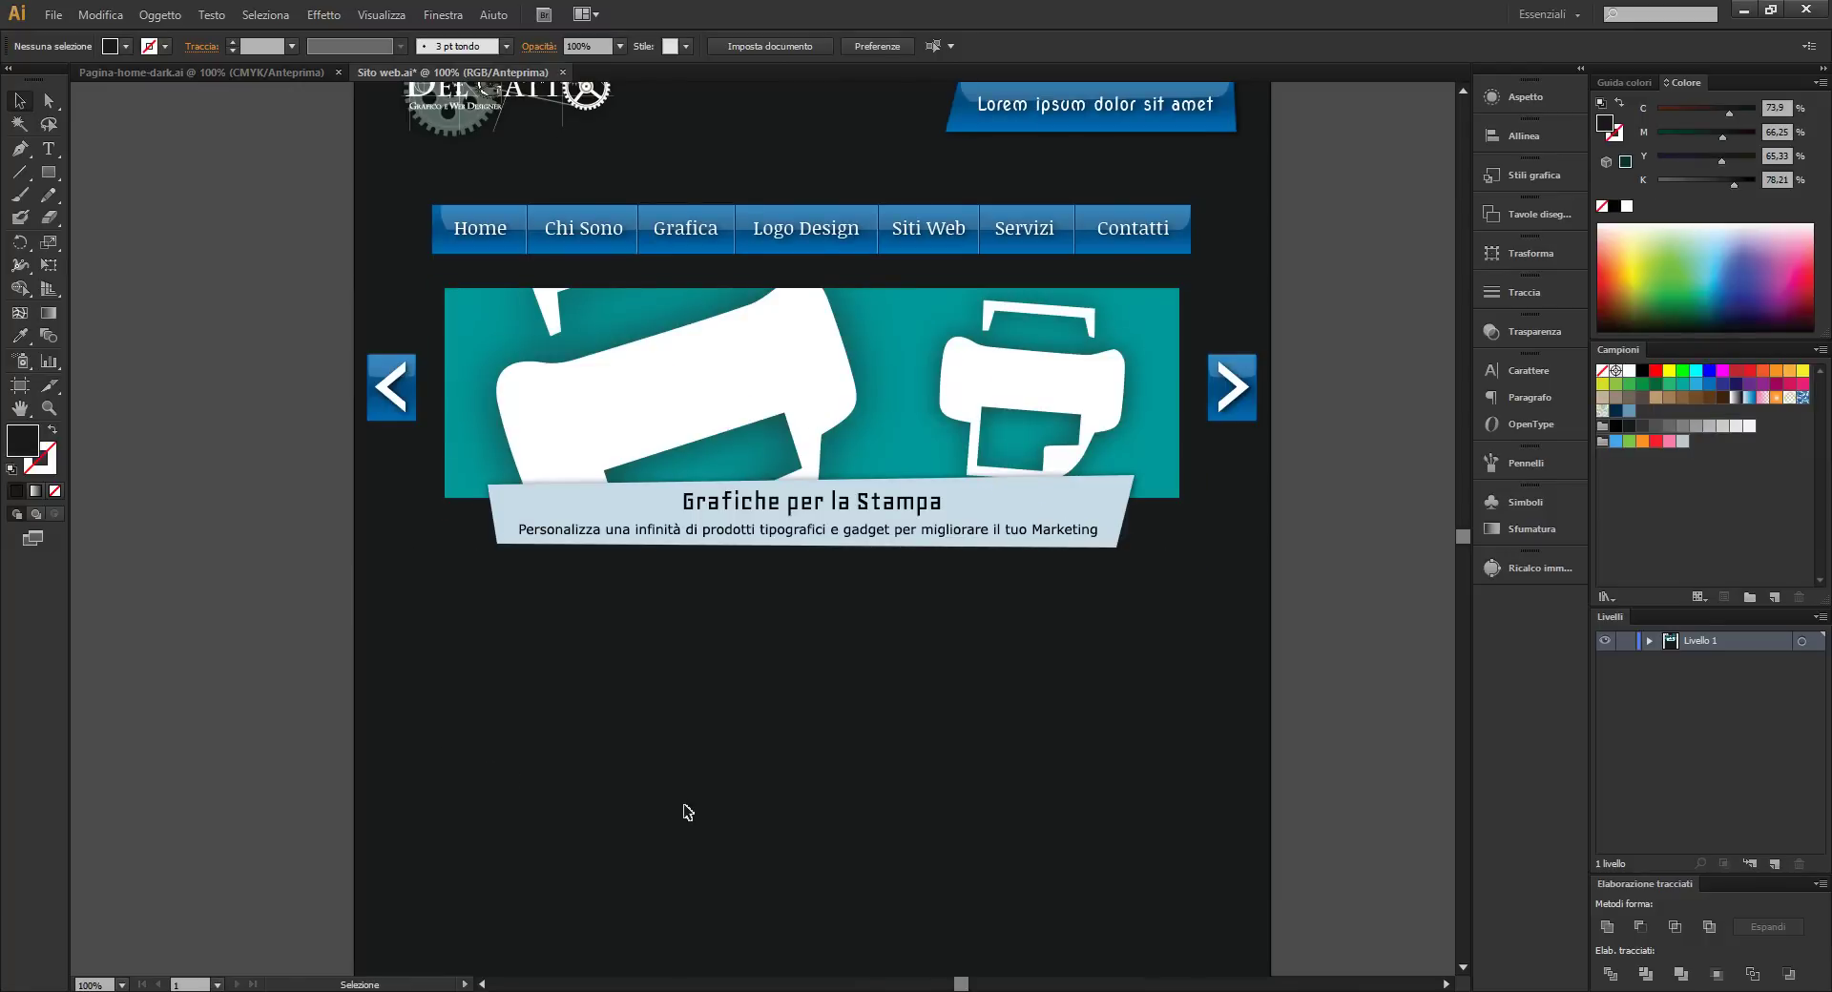
{"action": "scroll", "coordinate": [349, 608], "scroll_direction": "up", "scroll_amount": 1}
{"action": "scroll", "coordinate": [348, 608], "scroll_direction": "up", "scroll_amount": 1}
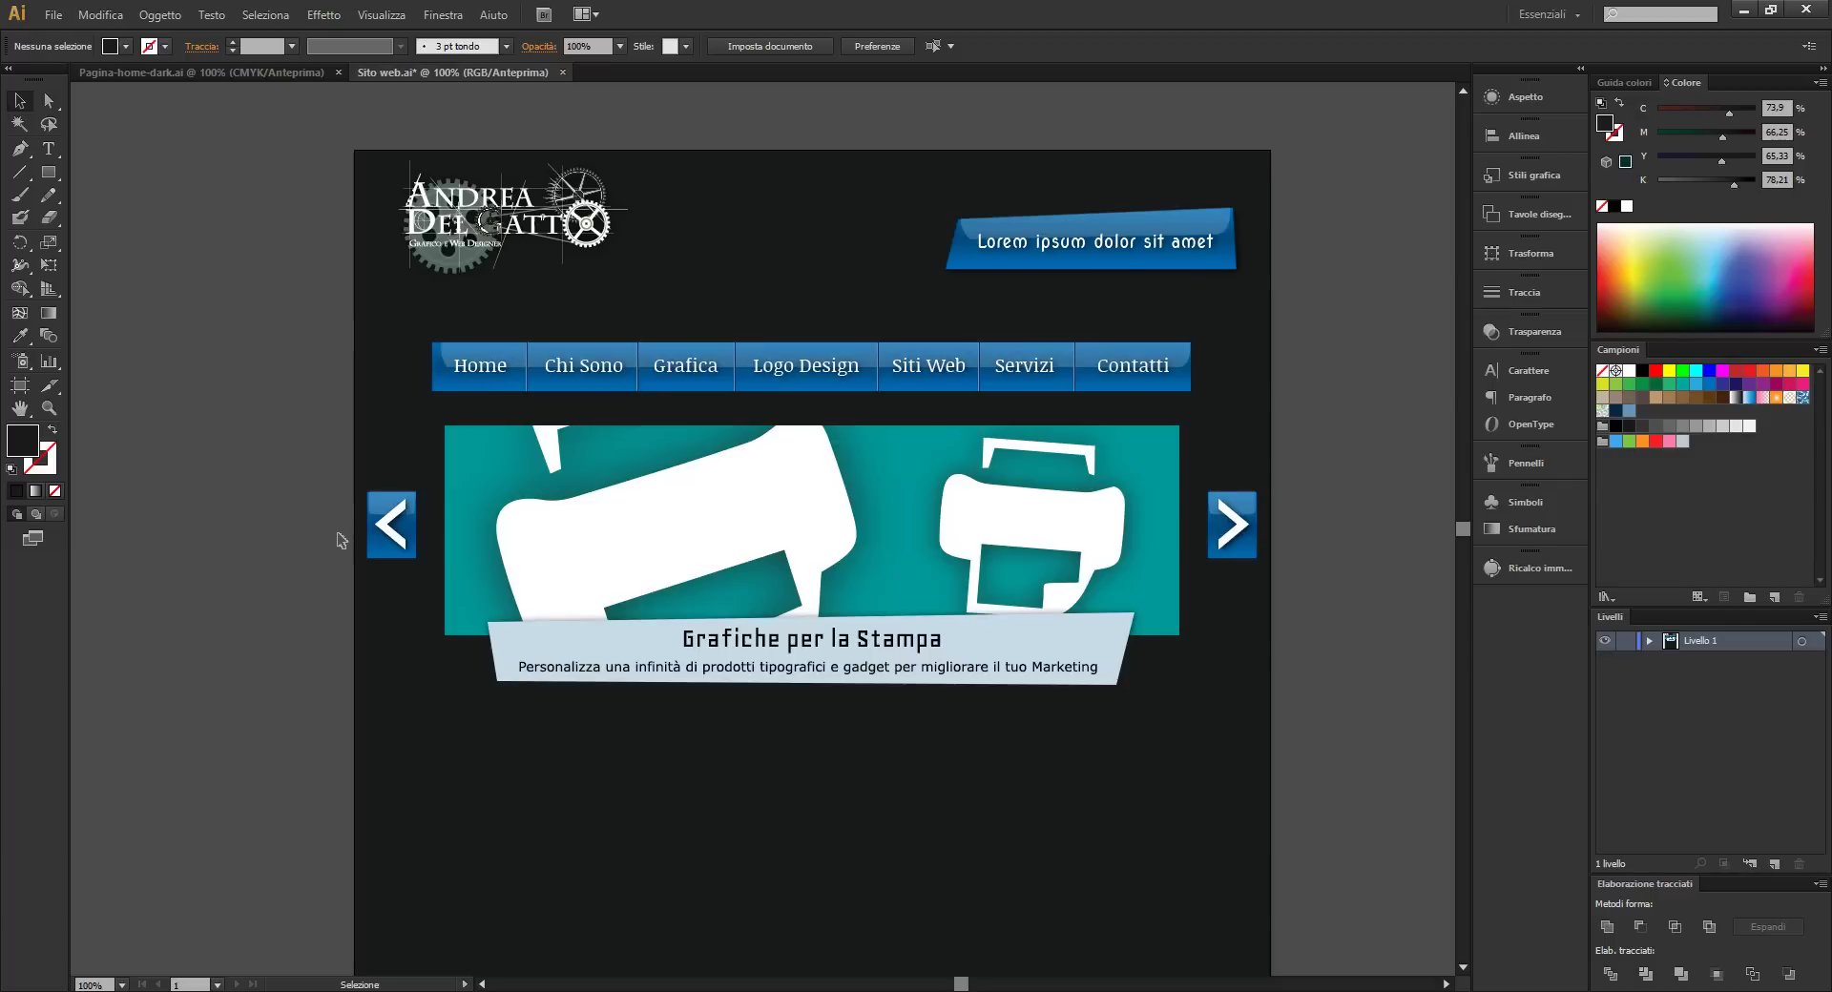
{"action": "left_click", "coordinate": [210, 70]}
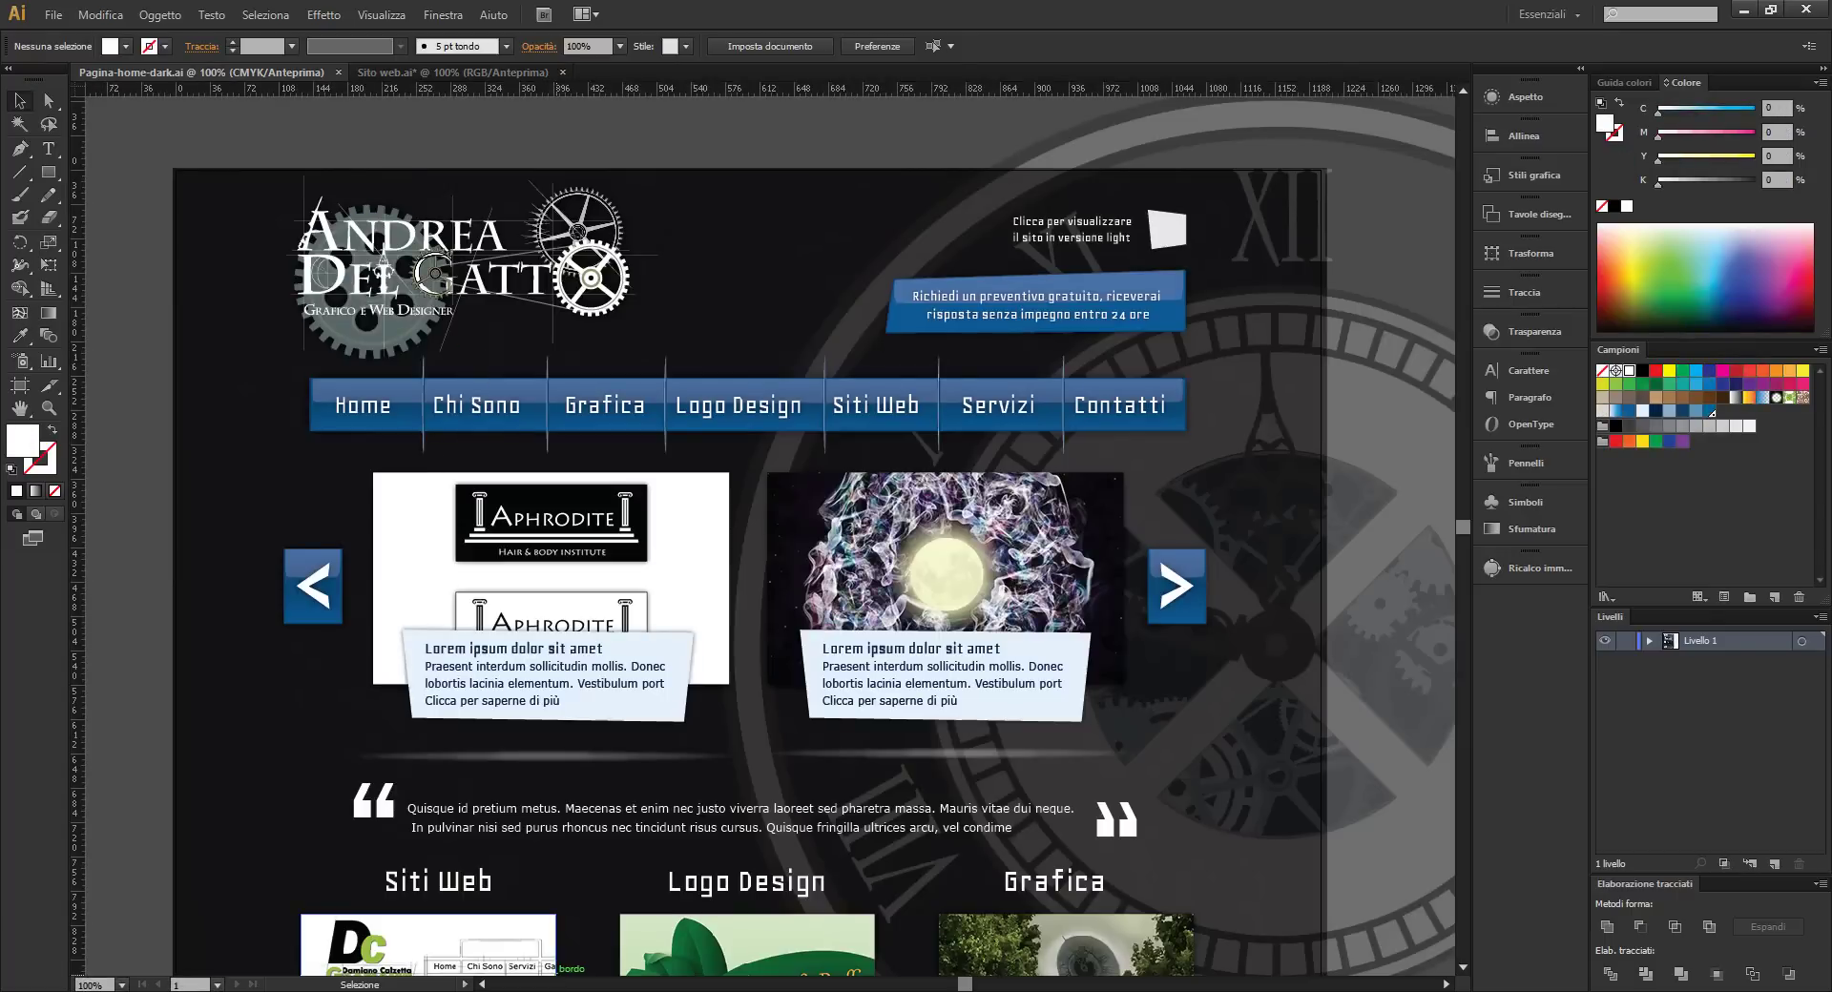
{"action": "left_click_drag", "start_coordinate": [758, 707], "coordinate": [807, 690]}
Minimize Illustrator and preview the Vichy pattern on Subtle Patterns
{"action": "left_click", "coordinate": [1742, 9]}
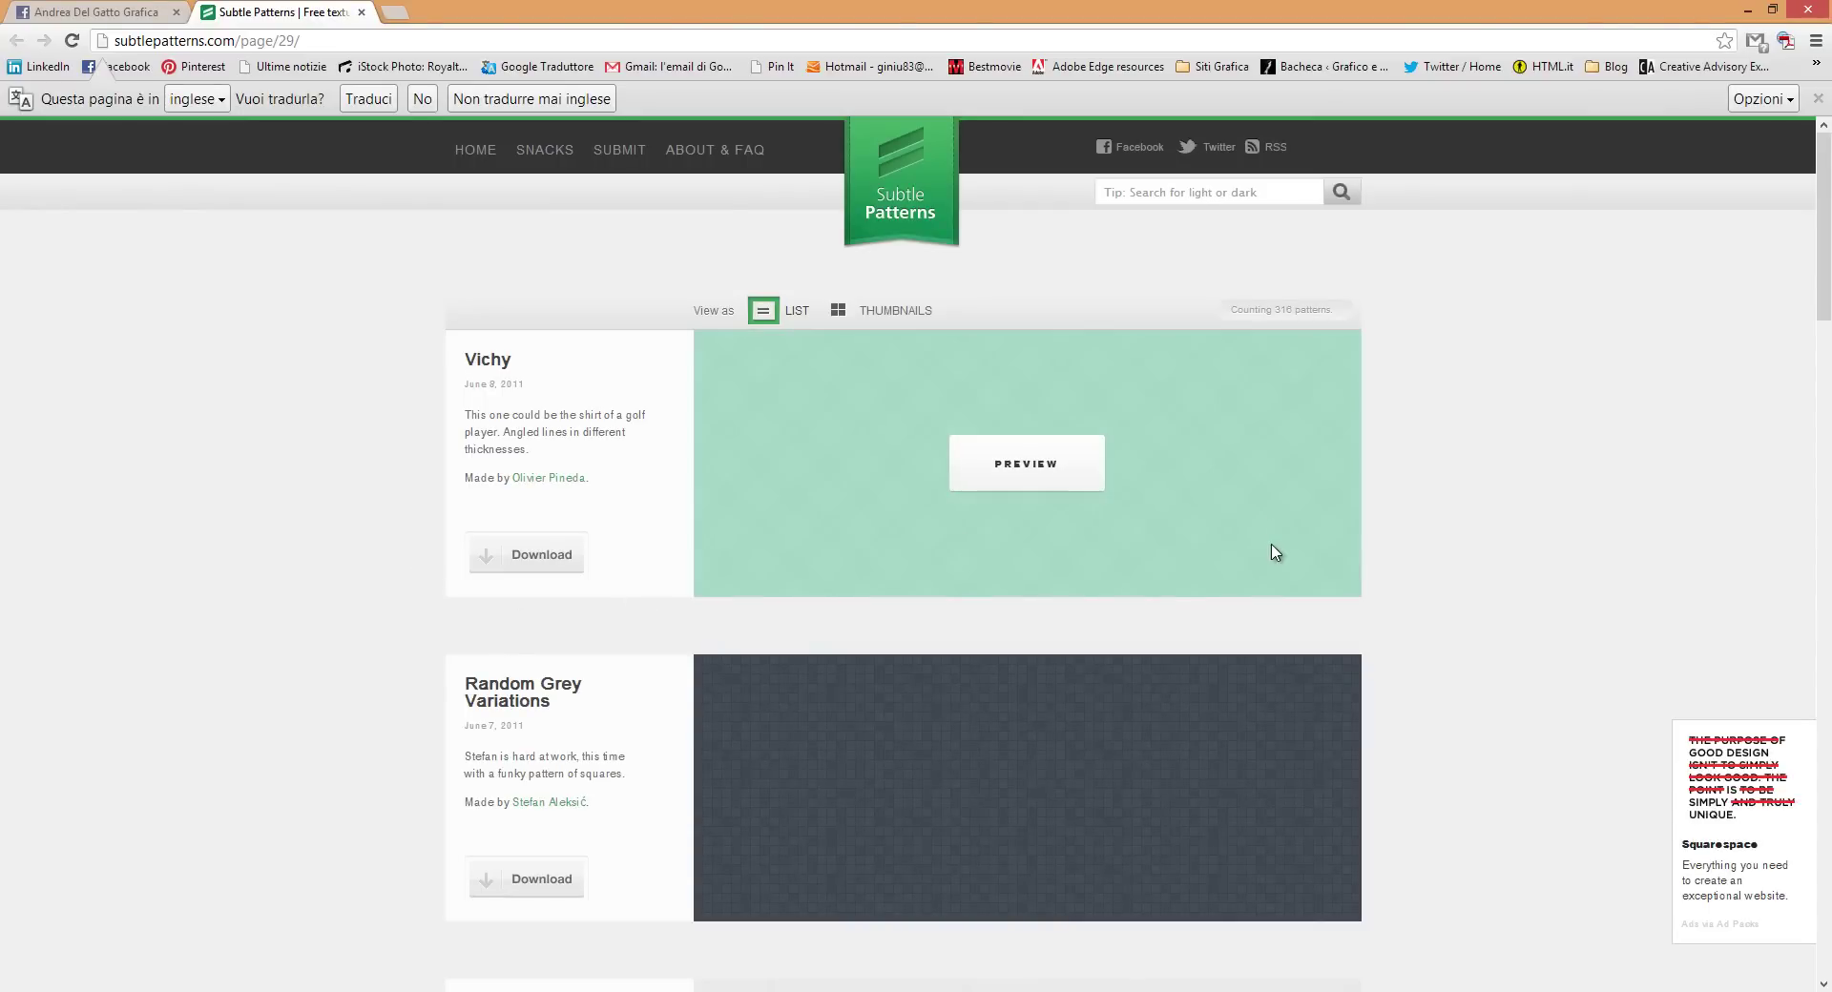
{"action": "scroll", "coordinate": [1431, 512], "scroll_direction": "down", "scroll_amount": 1}
{"action": "scroll", "coordinate": [1128, 458], "scroll_direction": "down", "scroll_amount": 2}
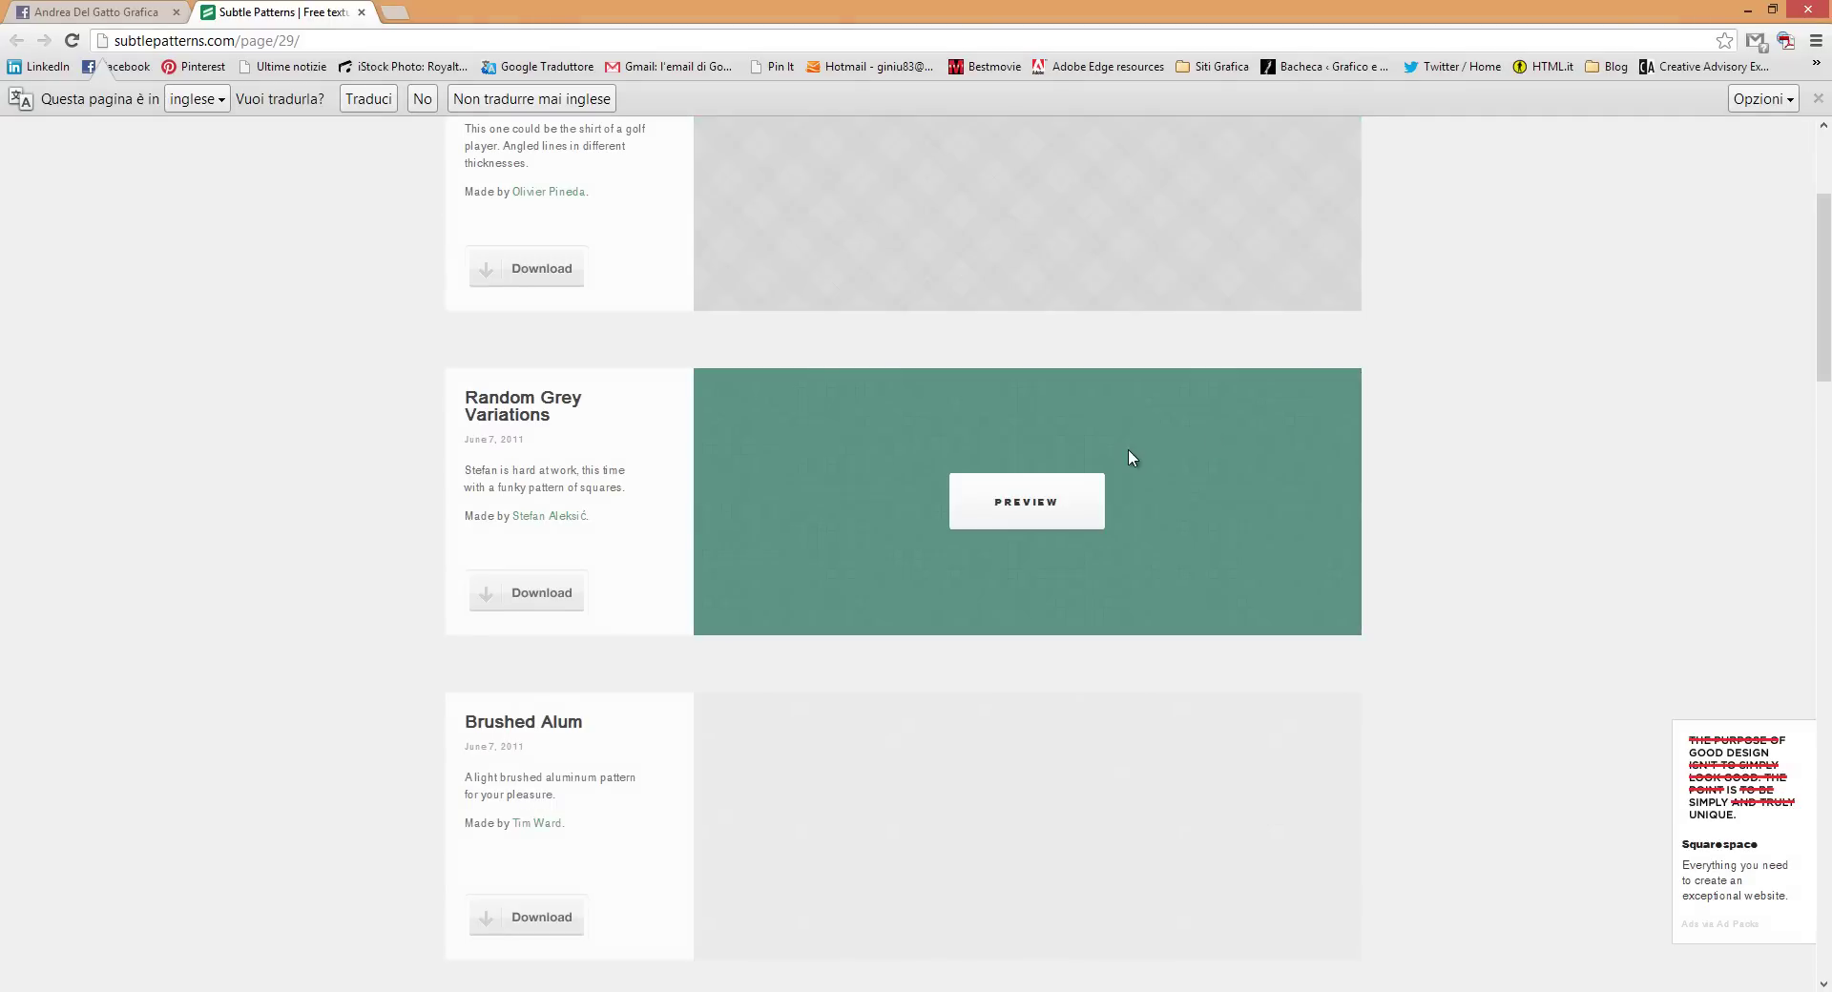
{"action": "scroll", "coordinate": [1129, 458], "scroll_direction": "down", "scroll_amount": 1}
{"action": "scroll", "coordinate": [1129, 458], "scroll_direction": "down", "scroll_amount": 2}
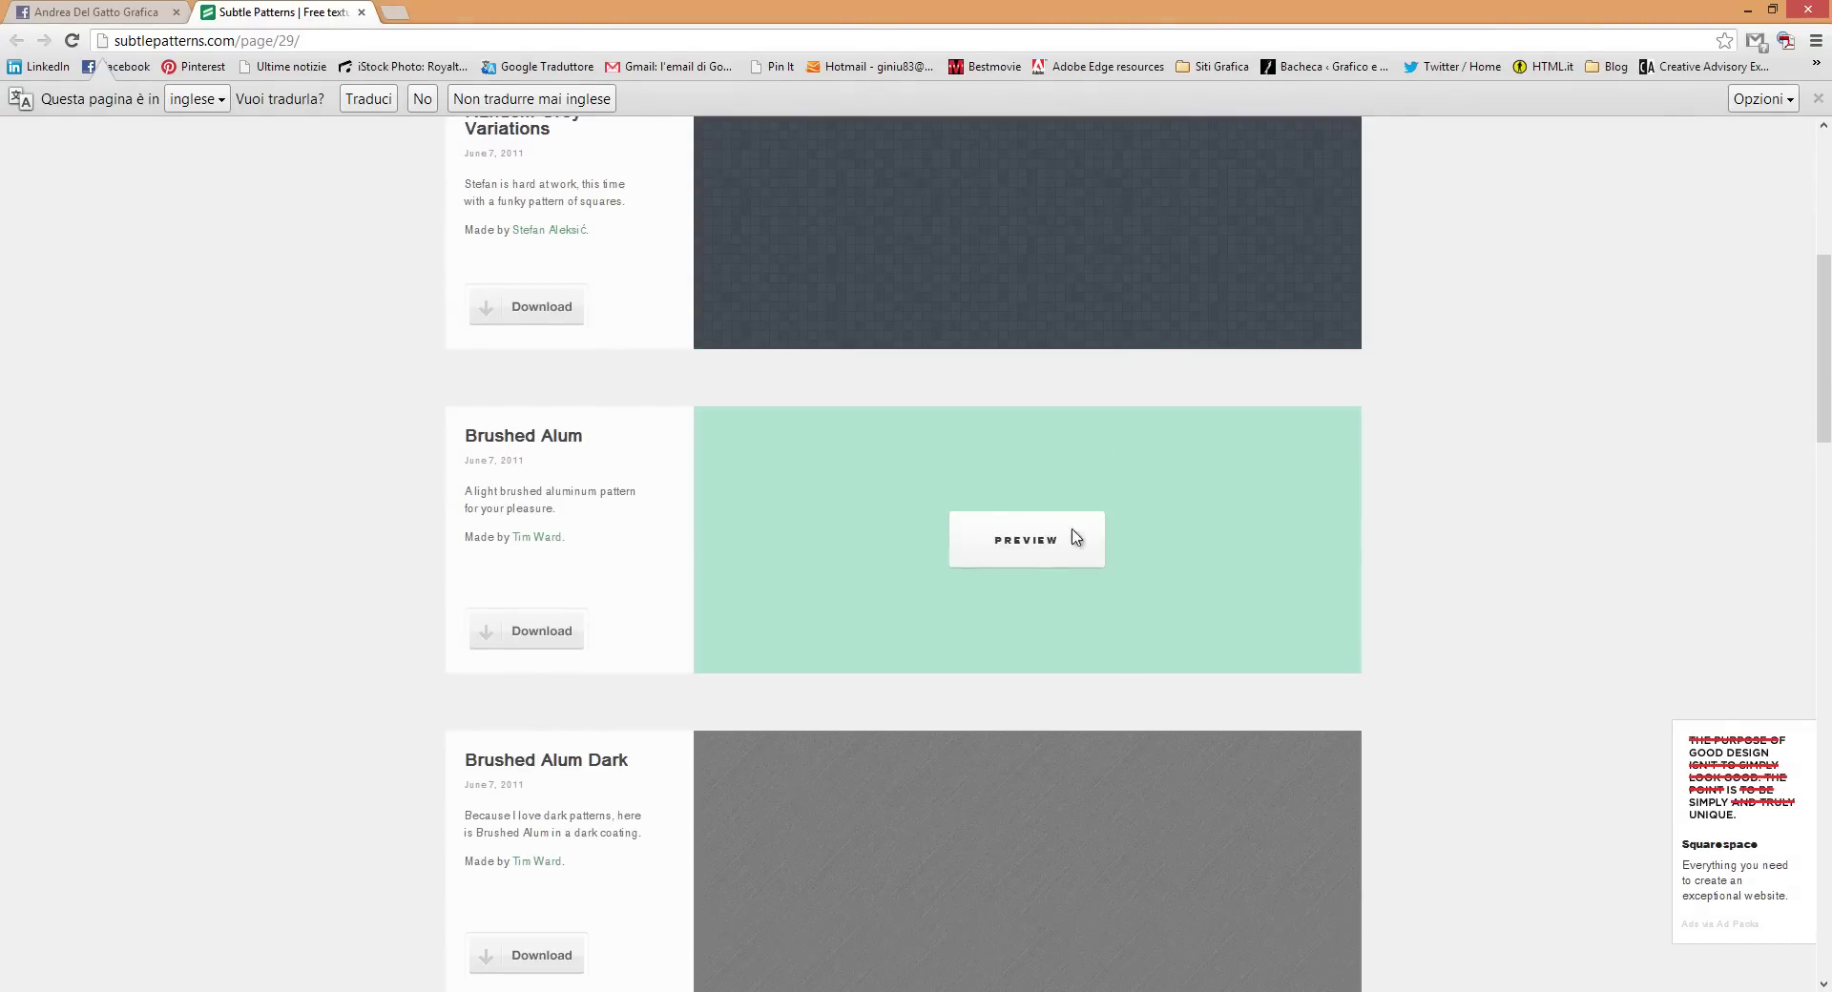
{"action": "scroll", "coordinate": [1461, 516], "scroll_direction": "up", "scroll_amount": 5}
{"action": "scroll", "coordinate": [1460, 515], "scroll_direction": "up", "scroll_amount": 1}
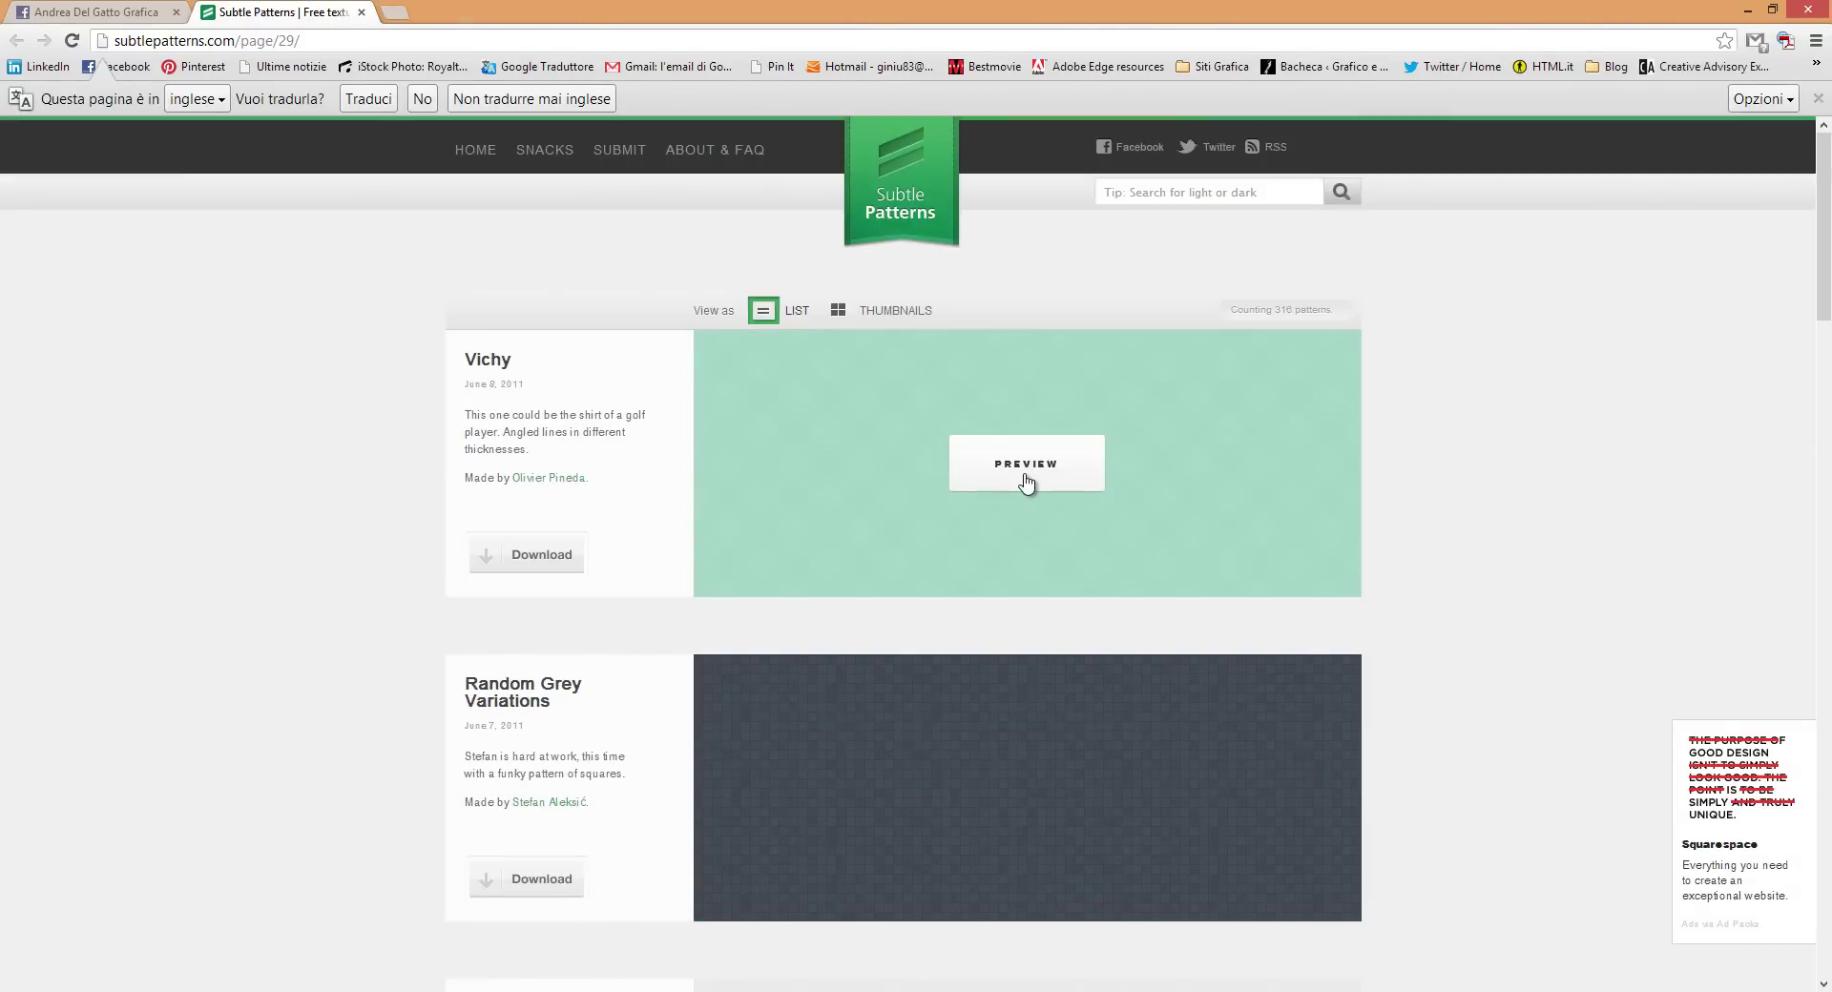
{"action": "left_click", "coordinate": [1029, 482]}
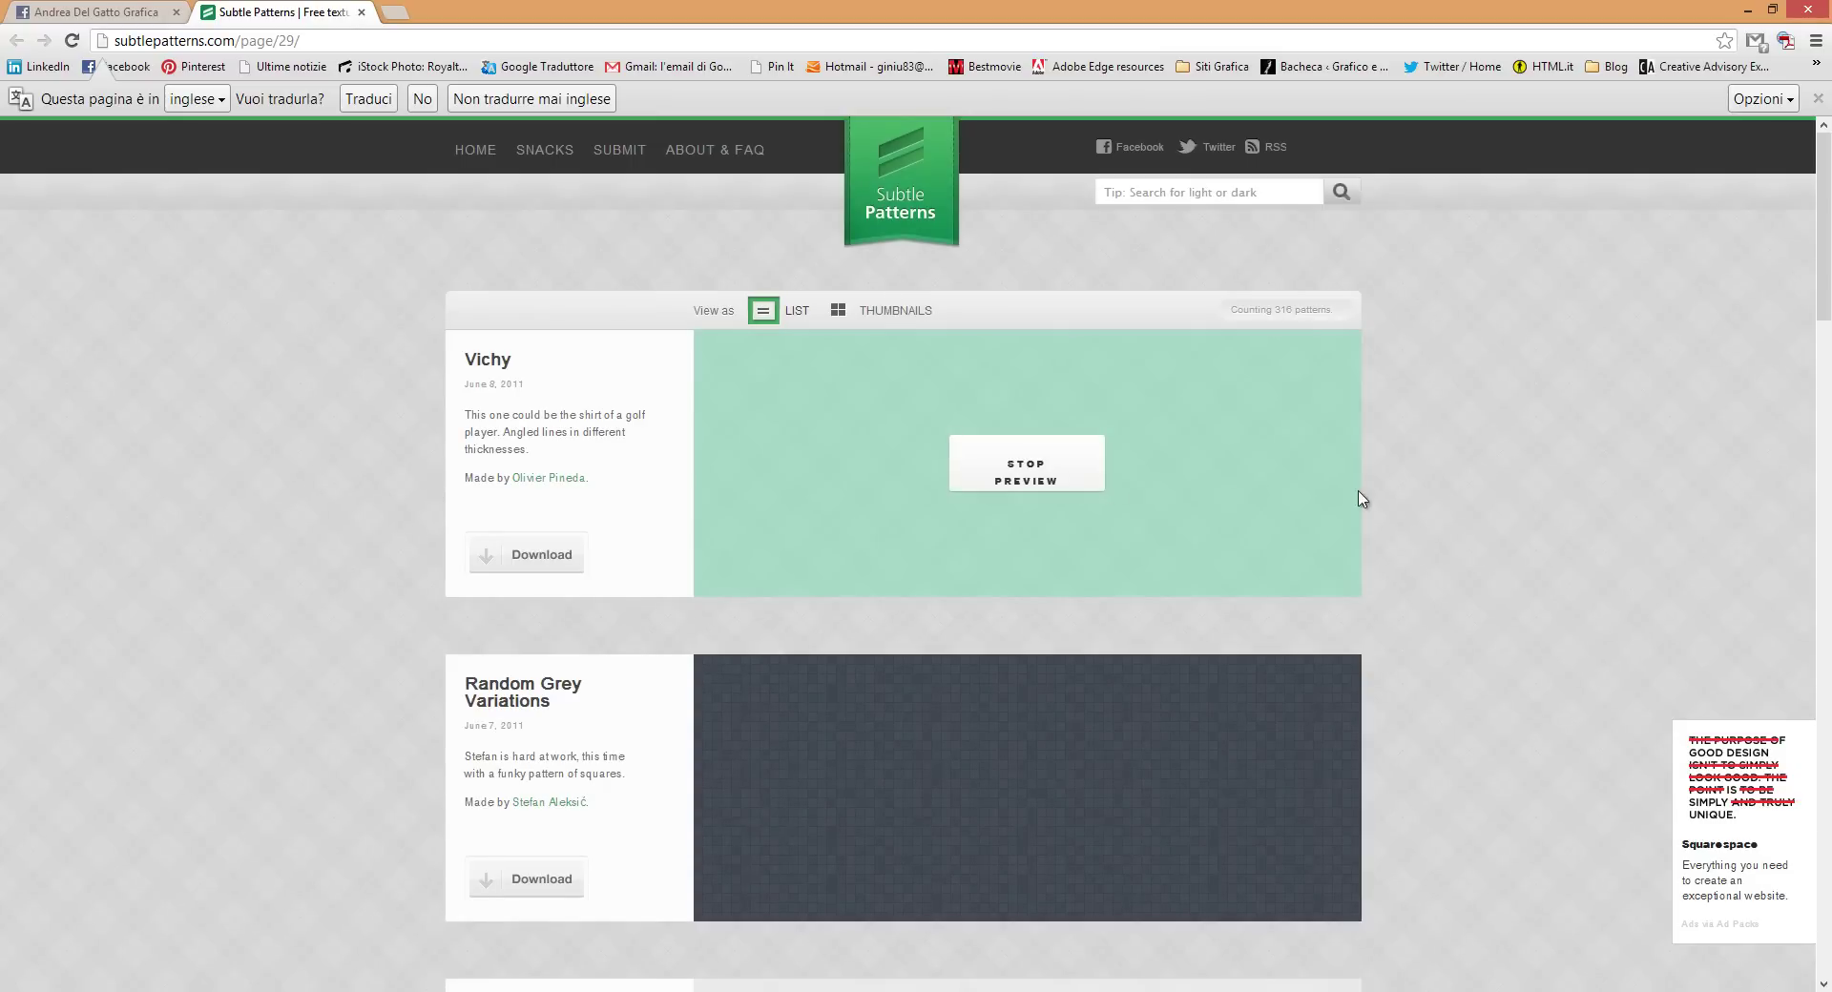
Preview the Random Grey Variations pattern as the page background
{"action": "scroll", "coordinate": [1638, 430], "scroll_direction": "down", "scroll_amount": 1}
{"action": "scroll", "coordinate": [1638, 430], "scroll_direction": "down", "scroll_amount": 2}
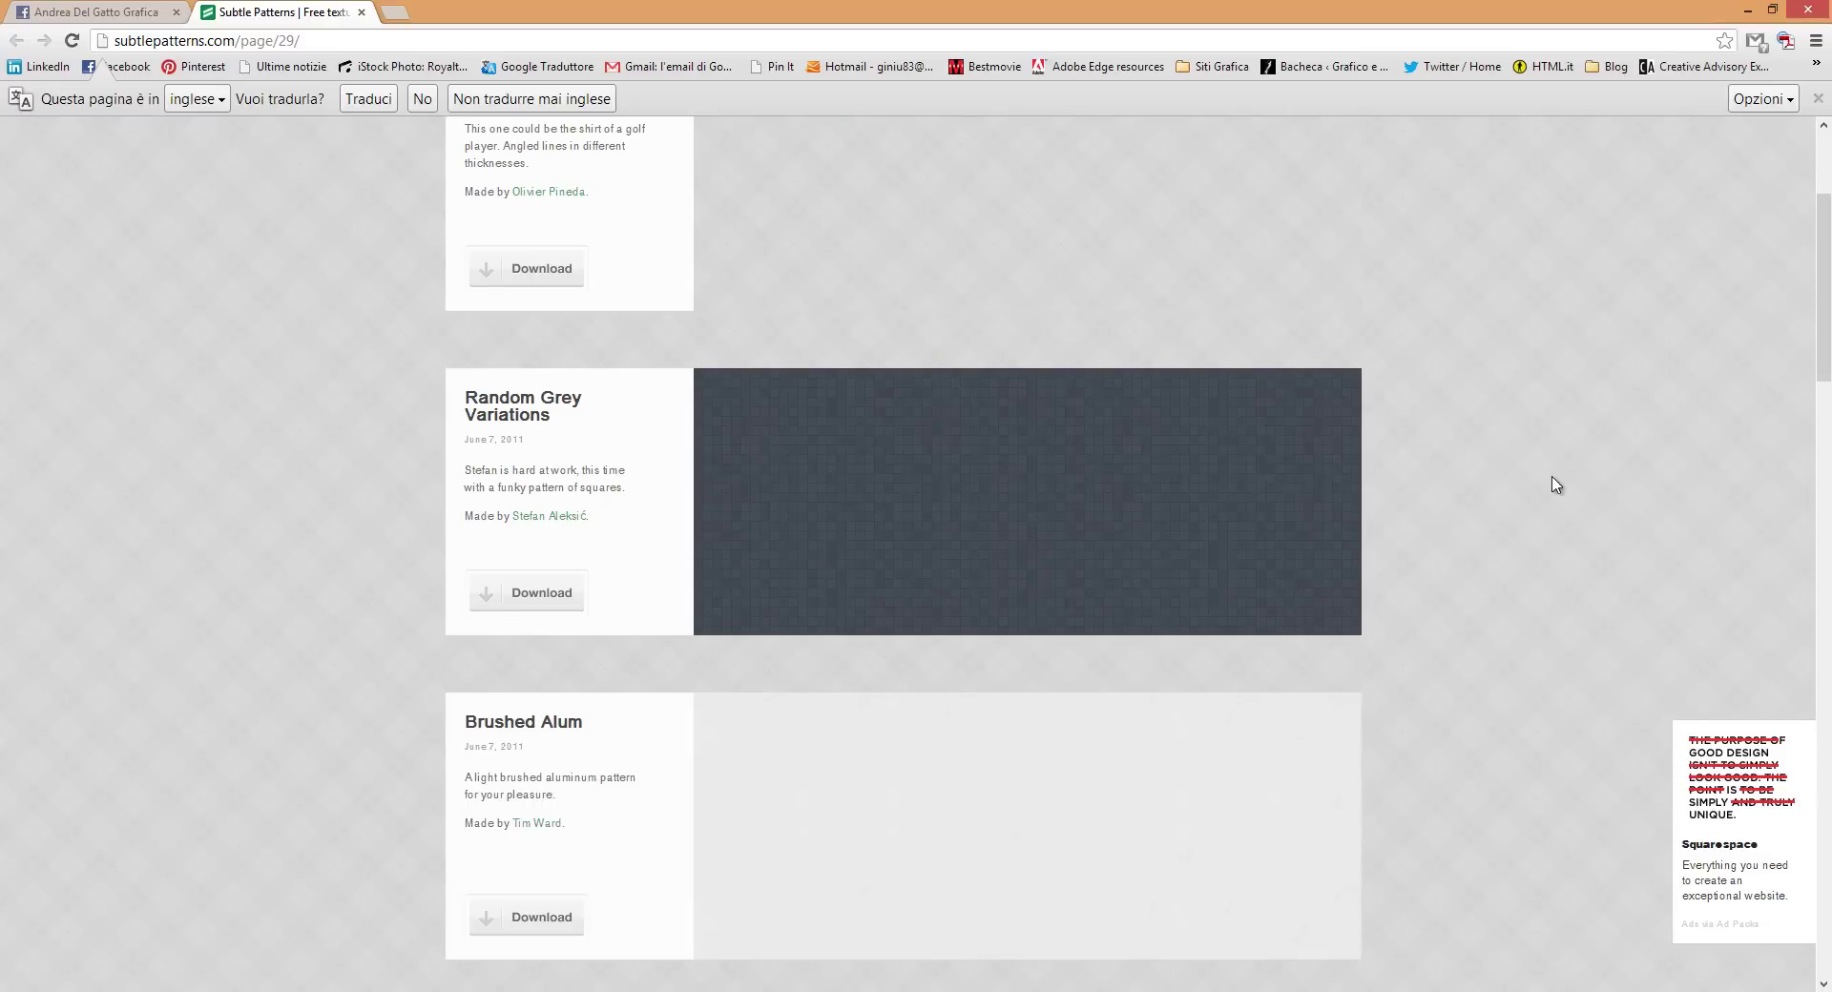
{"action": "left_click", "coordinate": [1088, 512]}
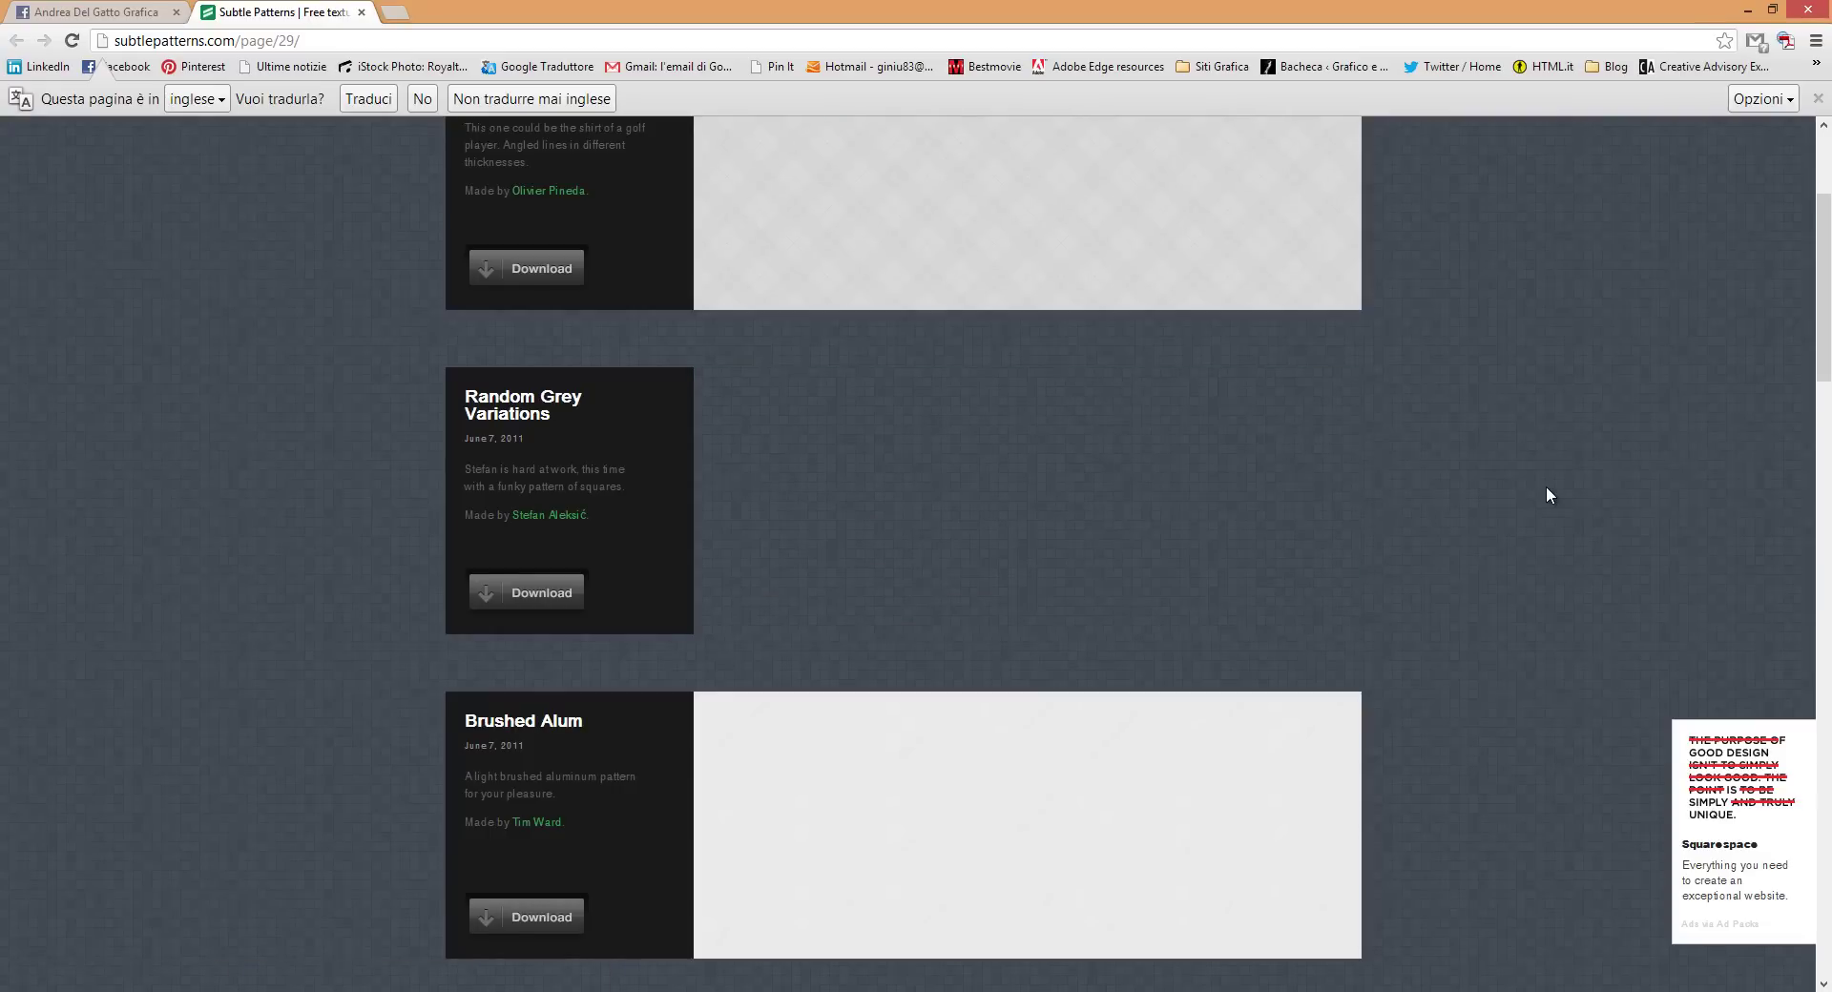
{"action": "scroll", "coordinate": [1546, 488], "scroll_direction": "down", "scroll_amount": 6}
{"action": "scroll", "coordinate": [1547, 488], "scroll_direction": "down", "scroll_amount": 5}
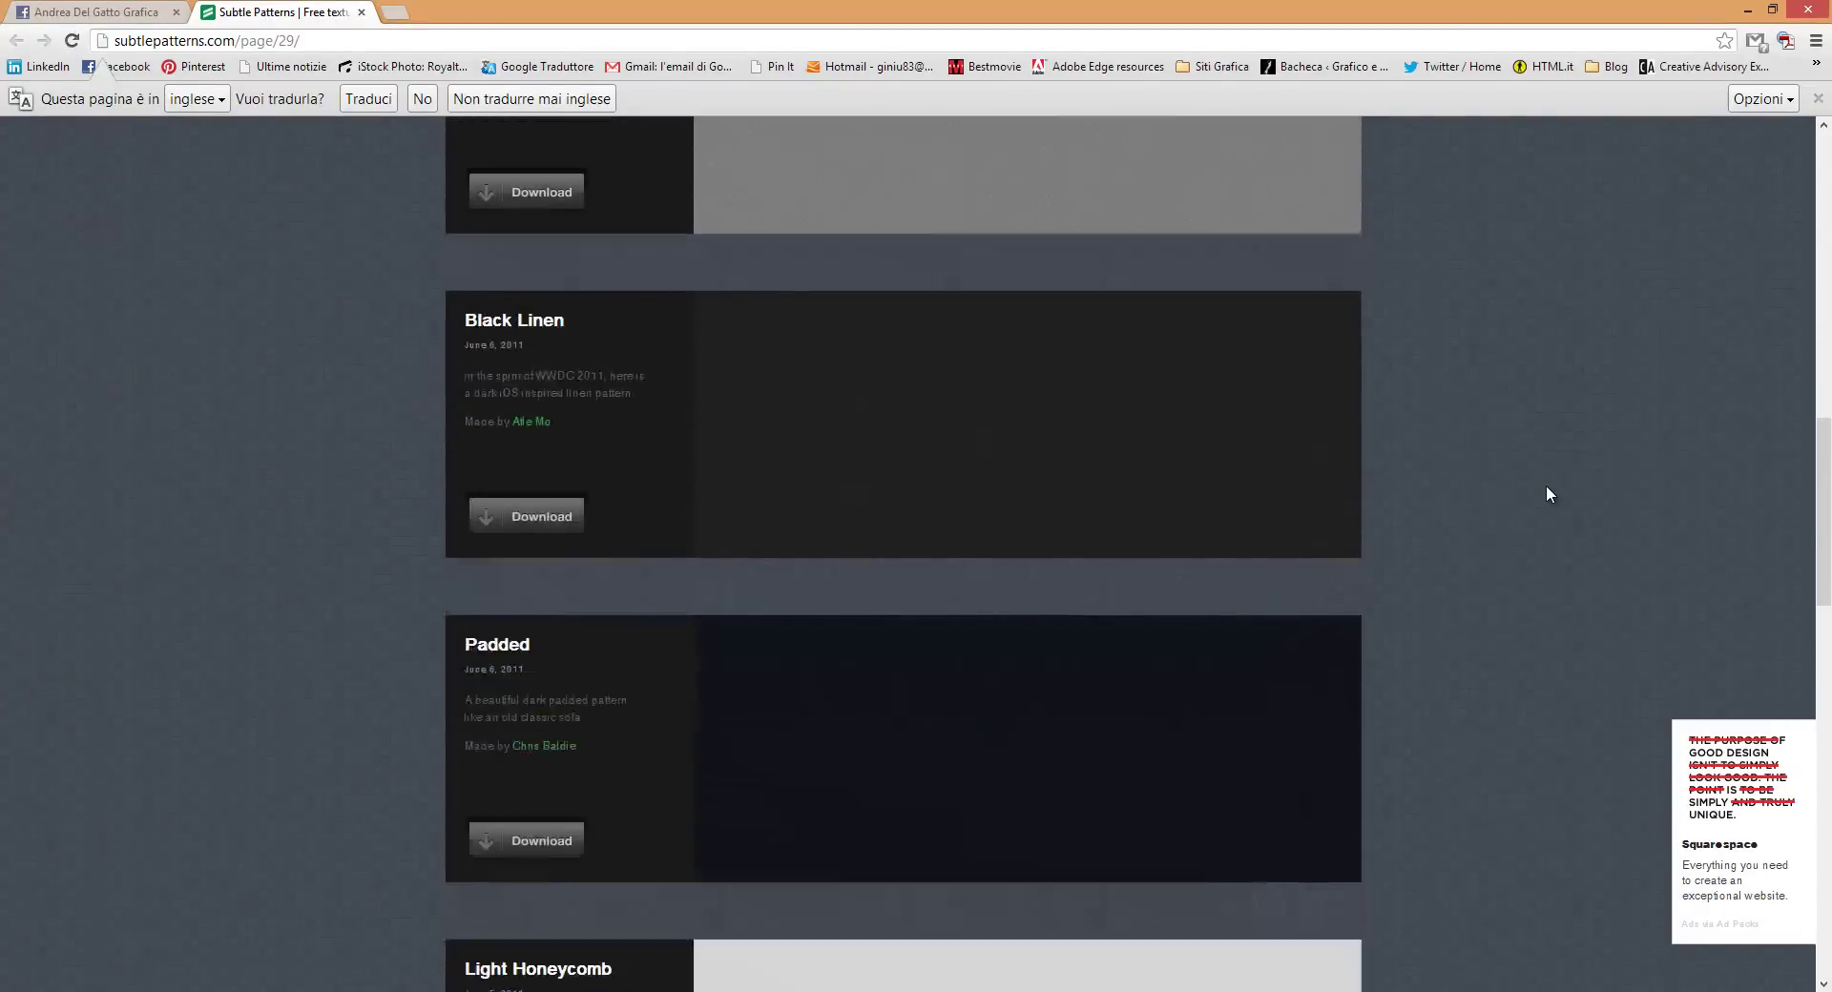
{"action": "scroll", "coordinate": [1546, 494], "scroll_direction": "down", "scroll_amount": 2}
{"action": "scroll", "coordinate": [1546, 494], "scroll_direction": "down", "scroll_amount": 10}
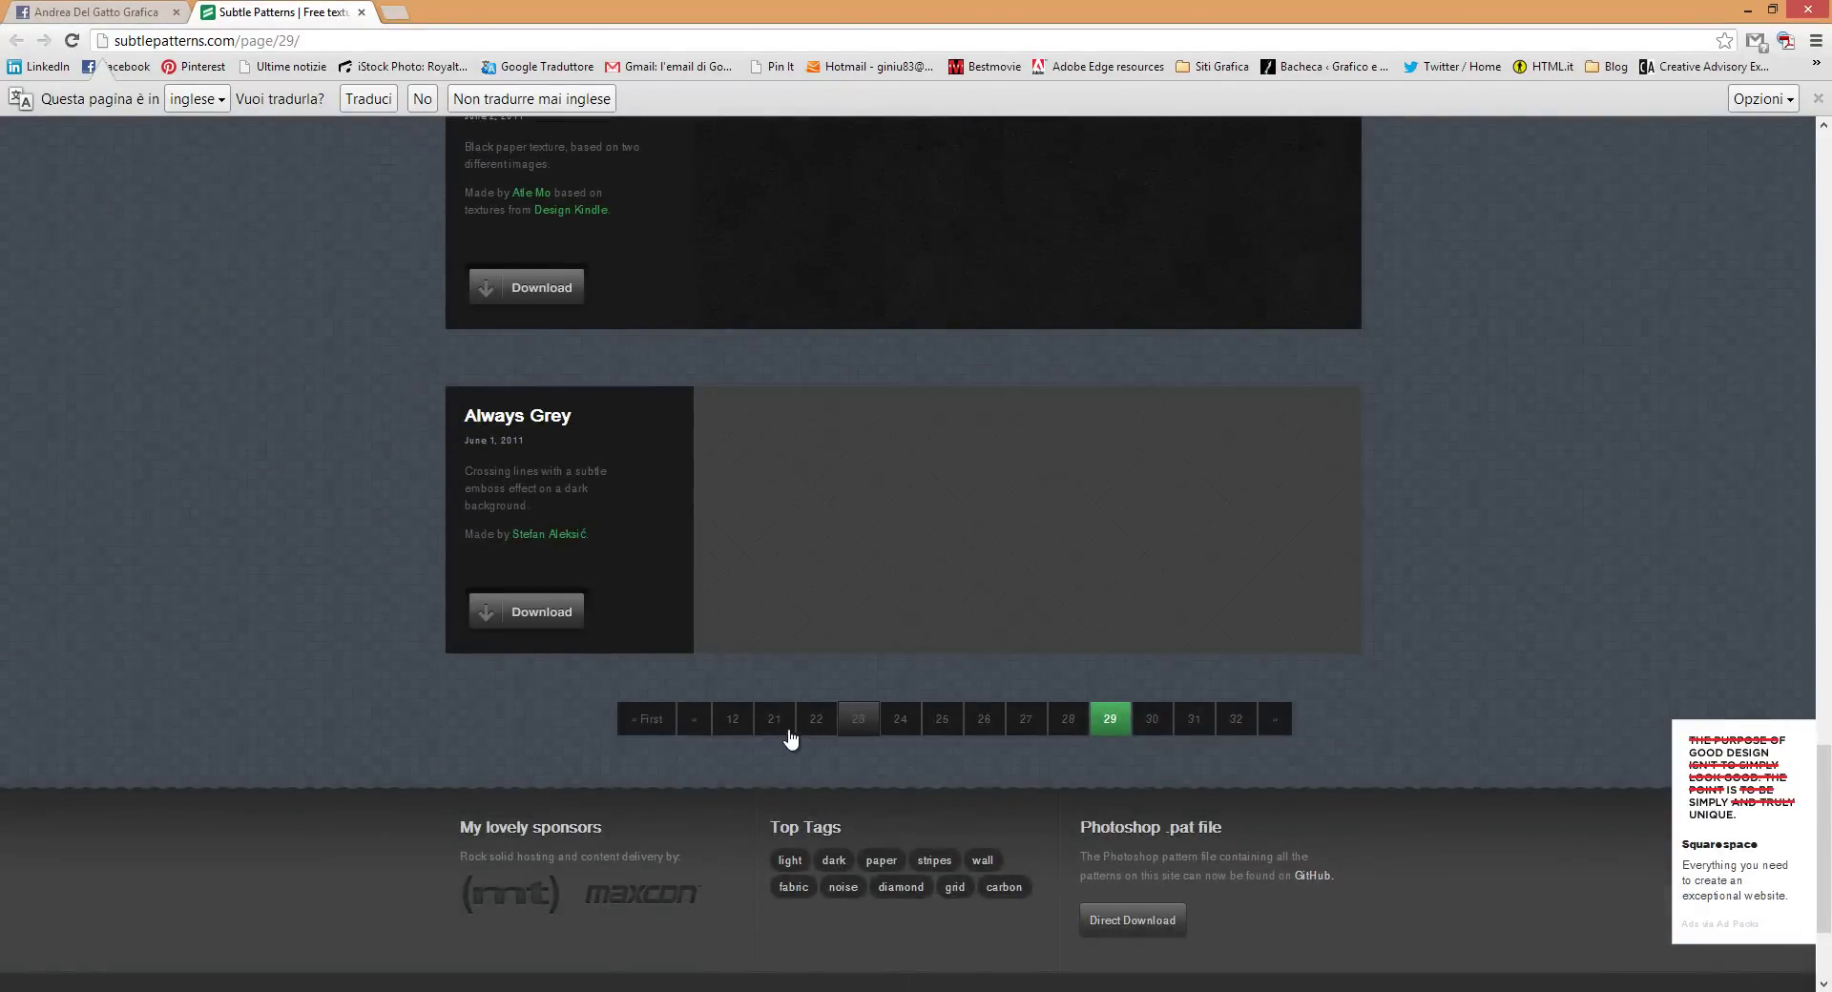
Preview White tiles on page 12, then return to Illustrator's Sito web.ai
{"action": "left_click", "coordinate": [732, 720]}
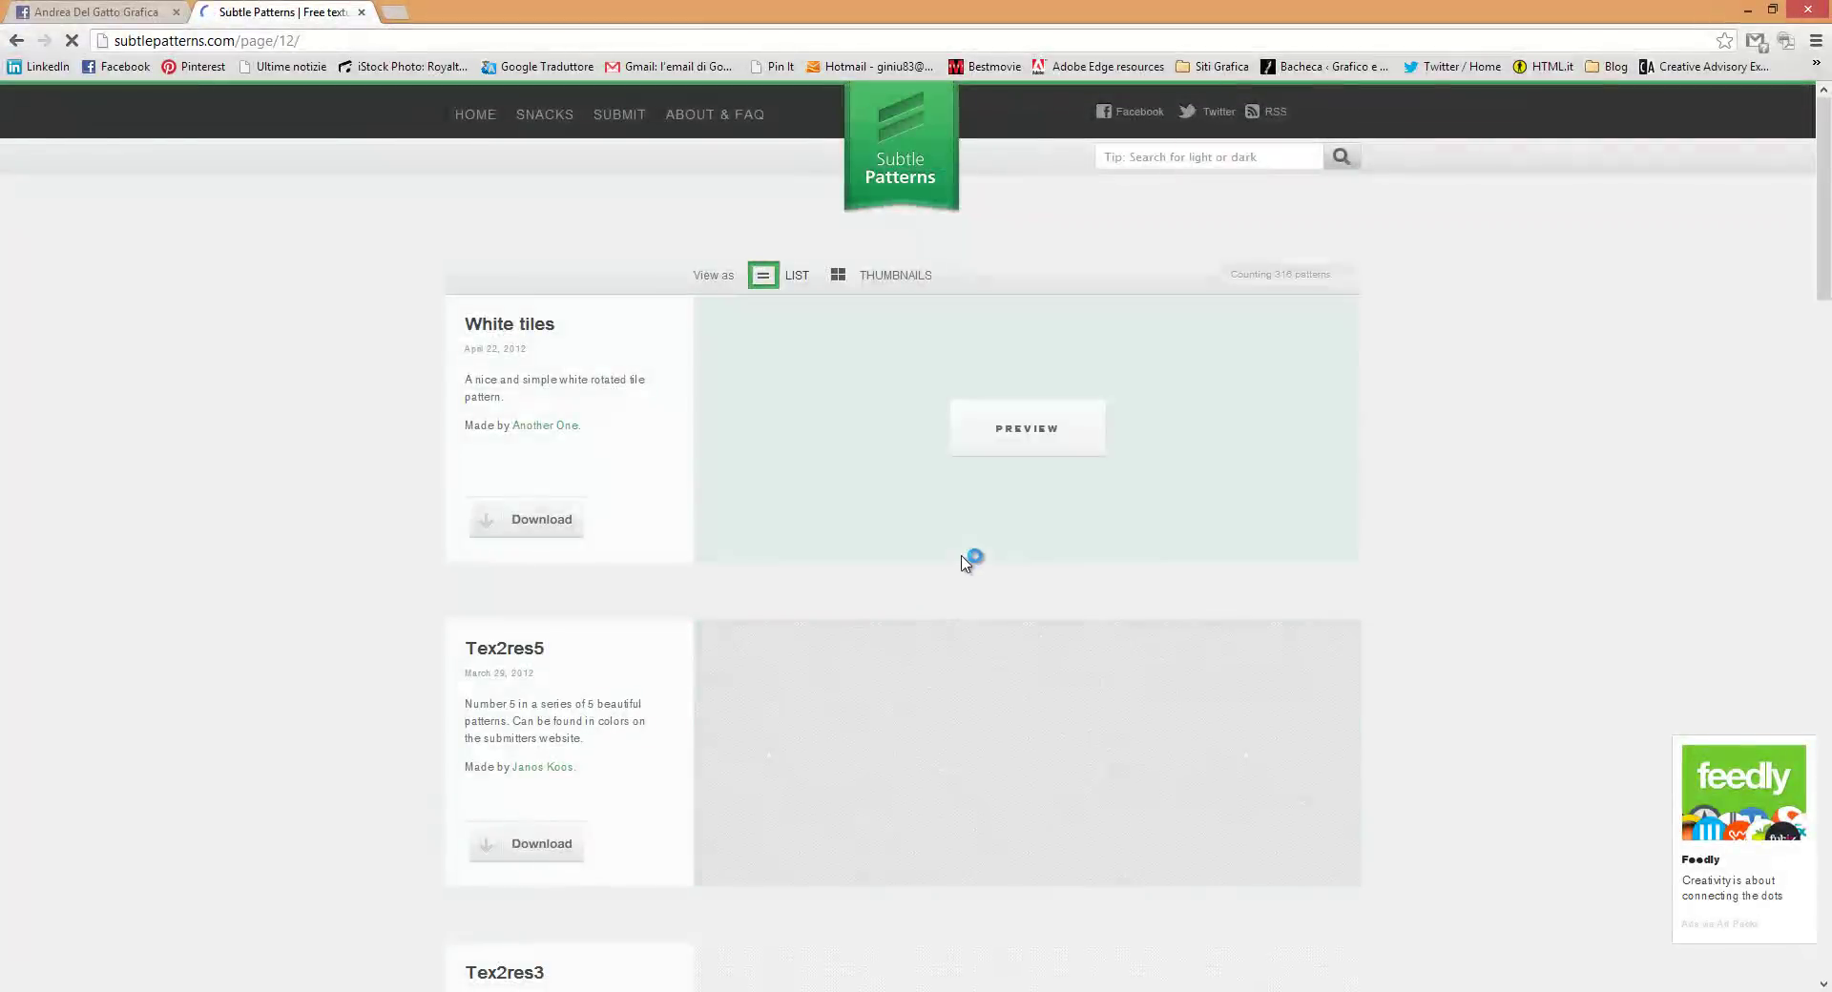
{"action": "left_click", "coordinate": [1057, 446]}
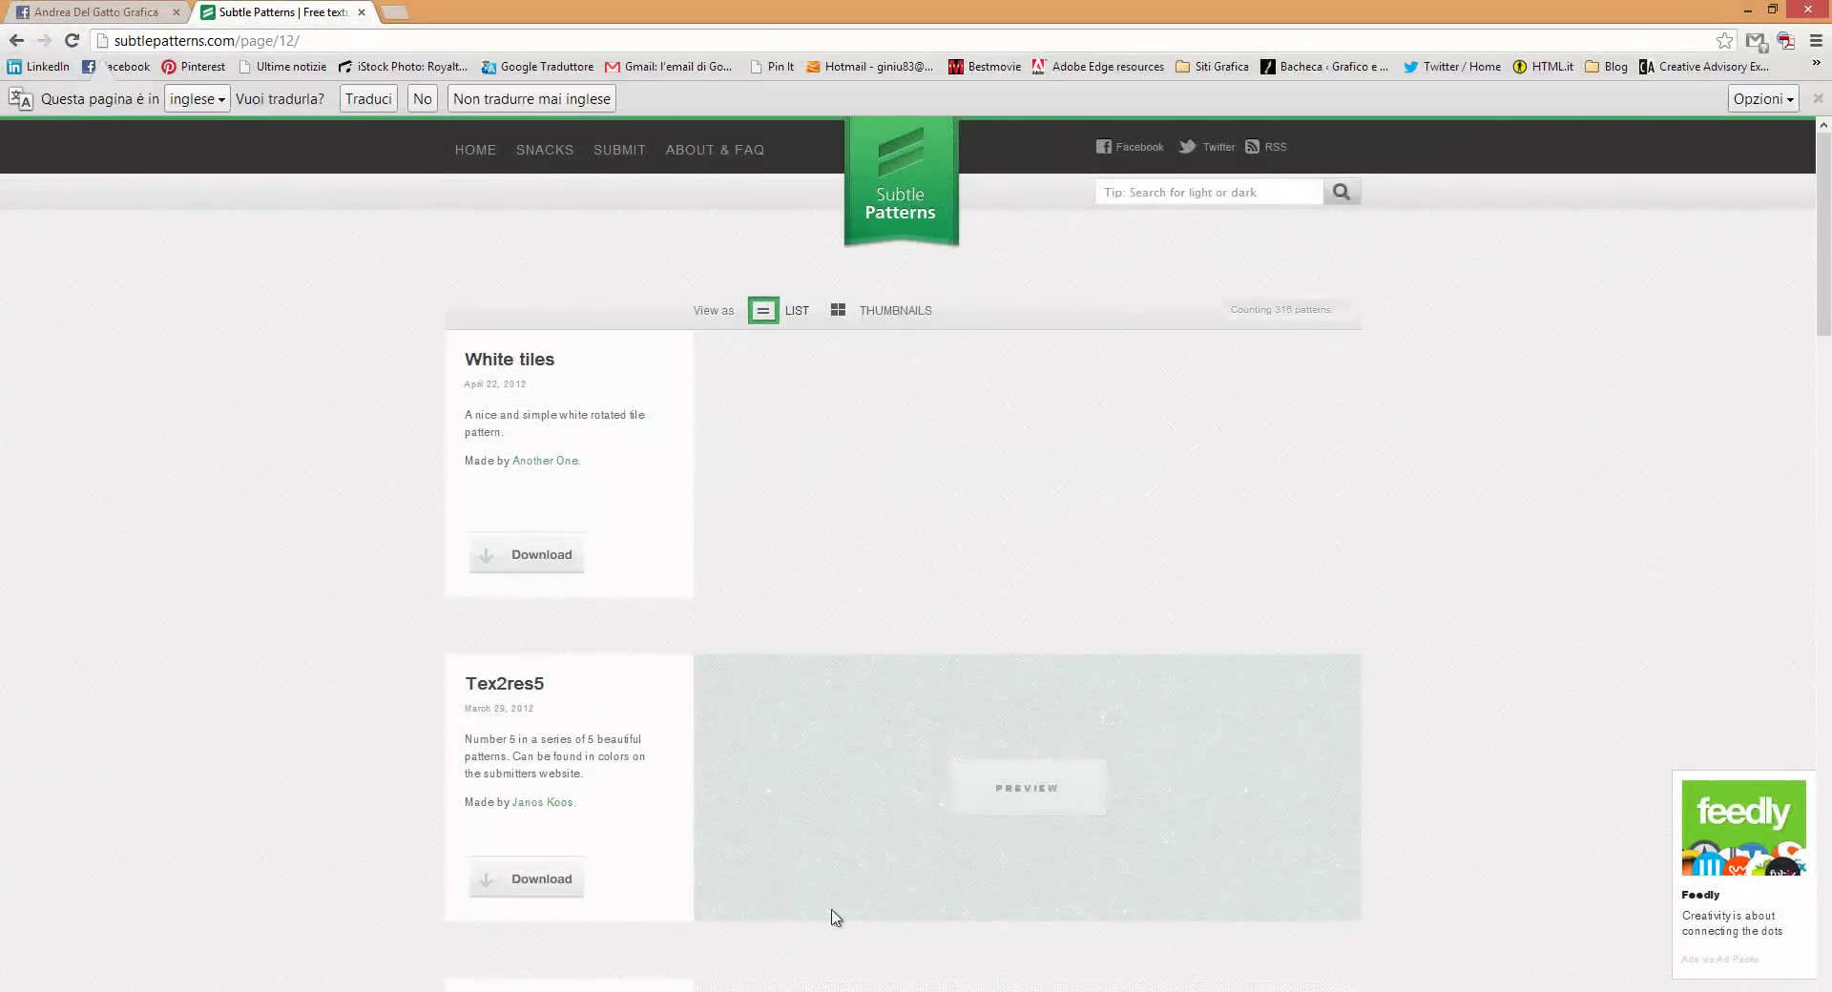
{"action": "mouse_move", "coordinate": [885, 988]}
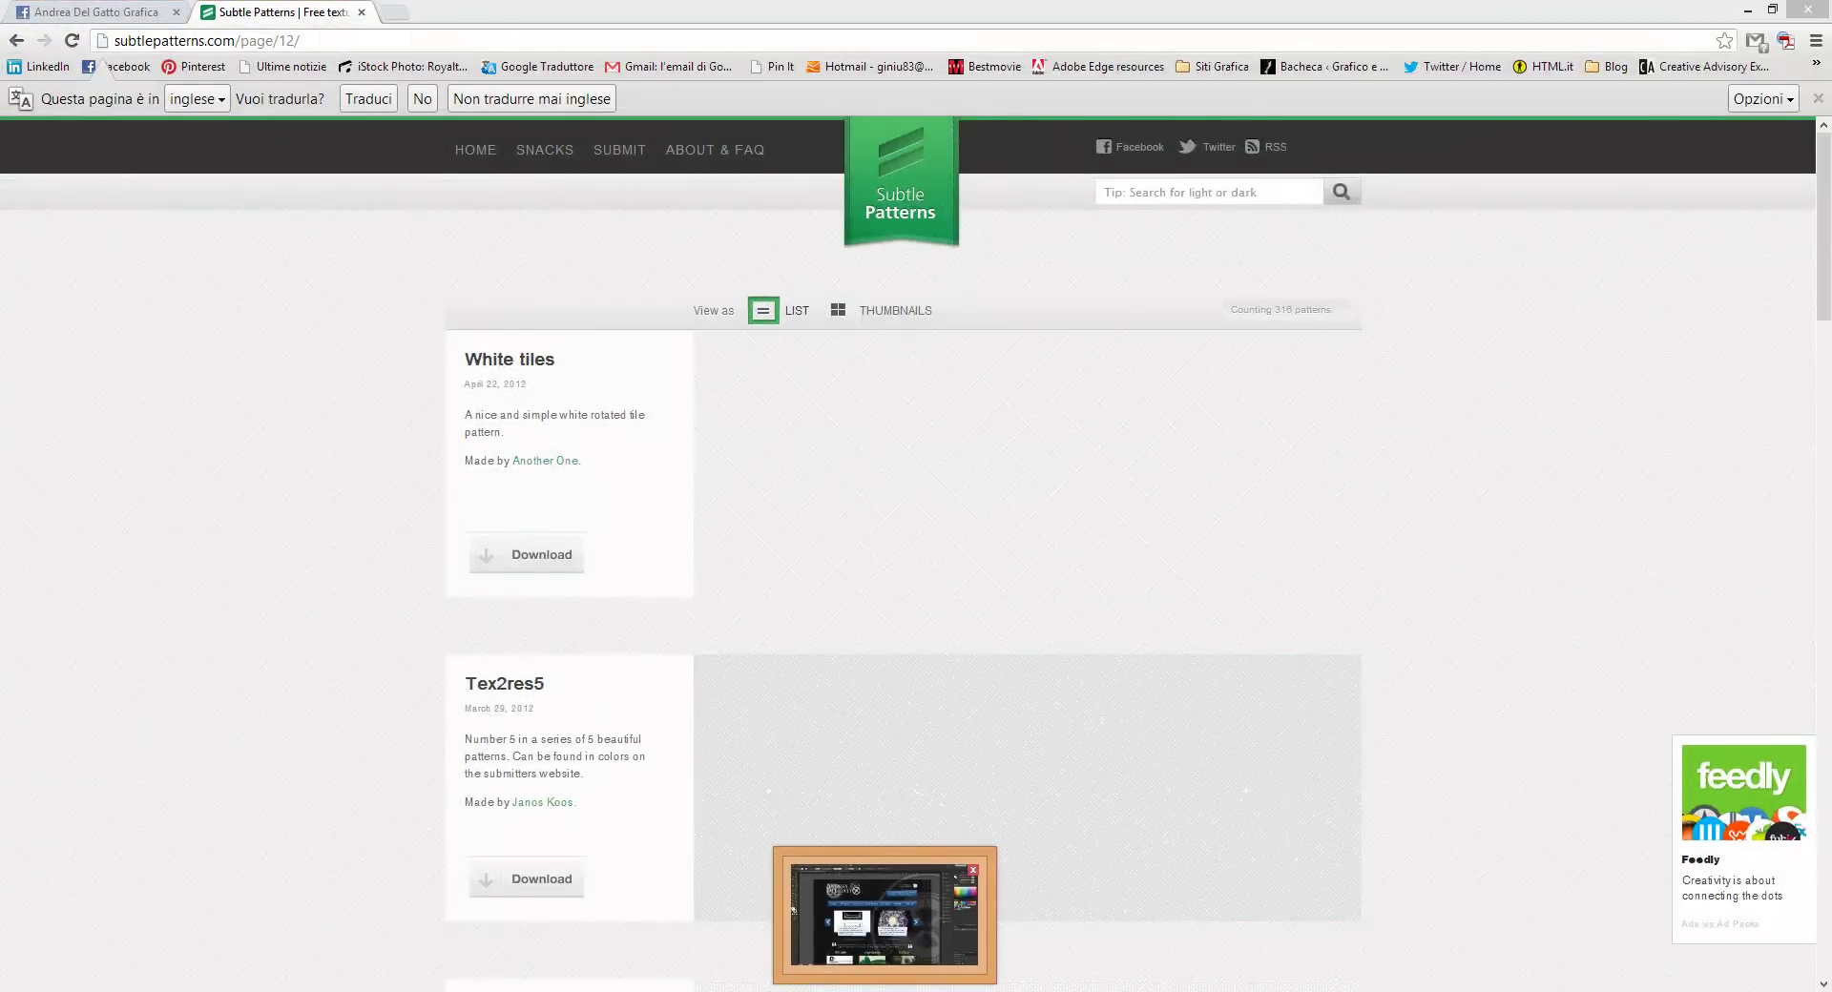
{"action": "left_click", "coordinate": [884, 914]}
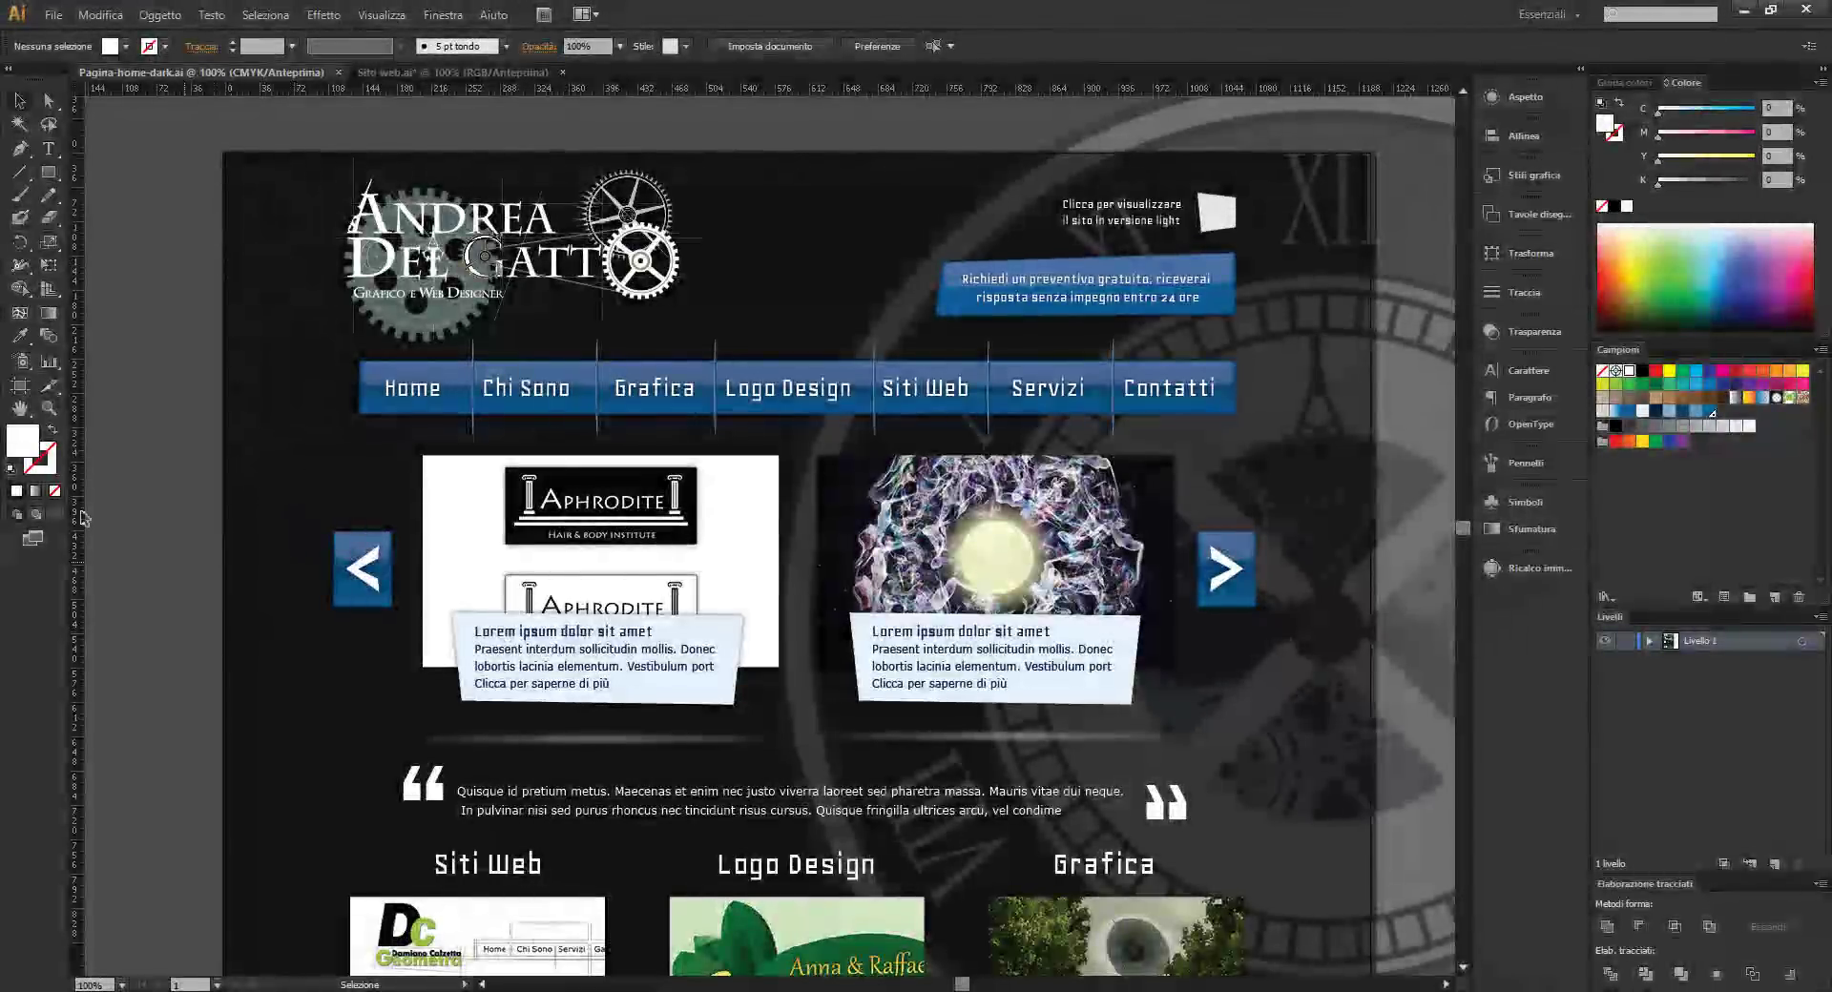
{"action": "left_click", "coordinate": [405, 72]}
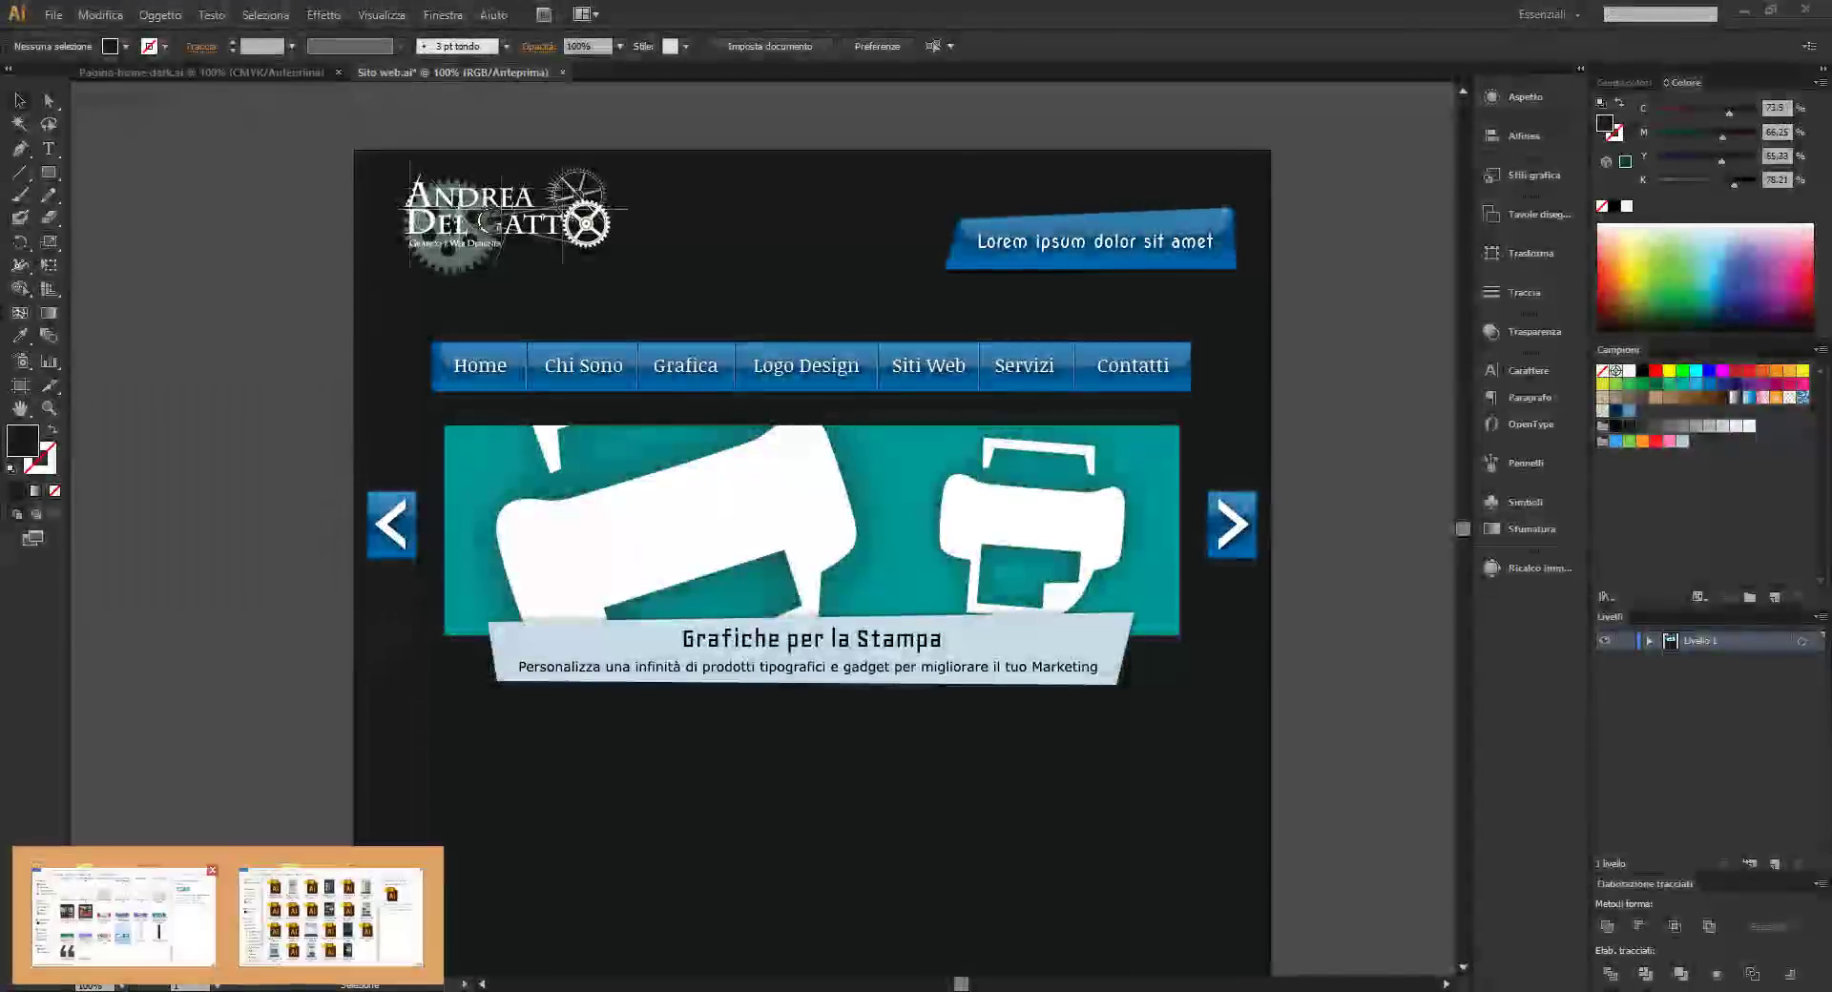
{"action": "left_click", "coordinate": [334, 901]}
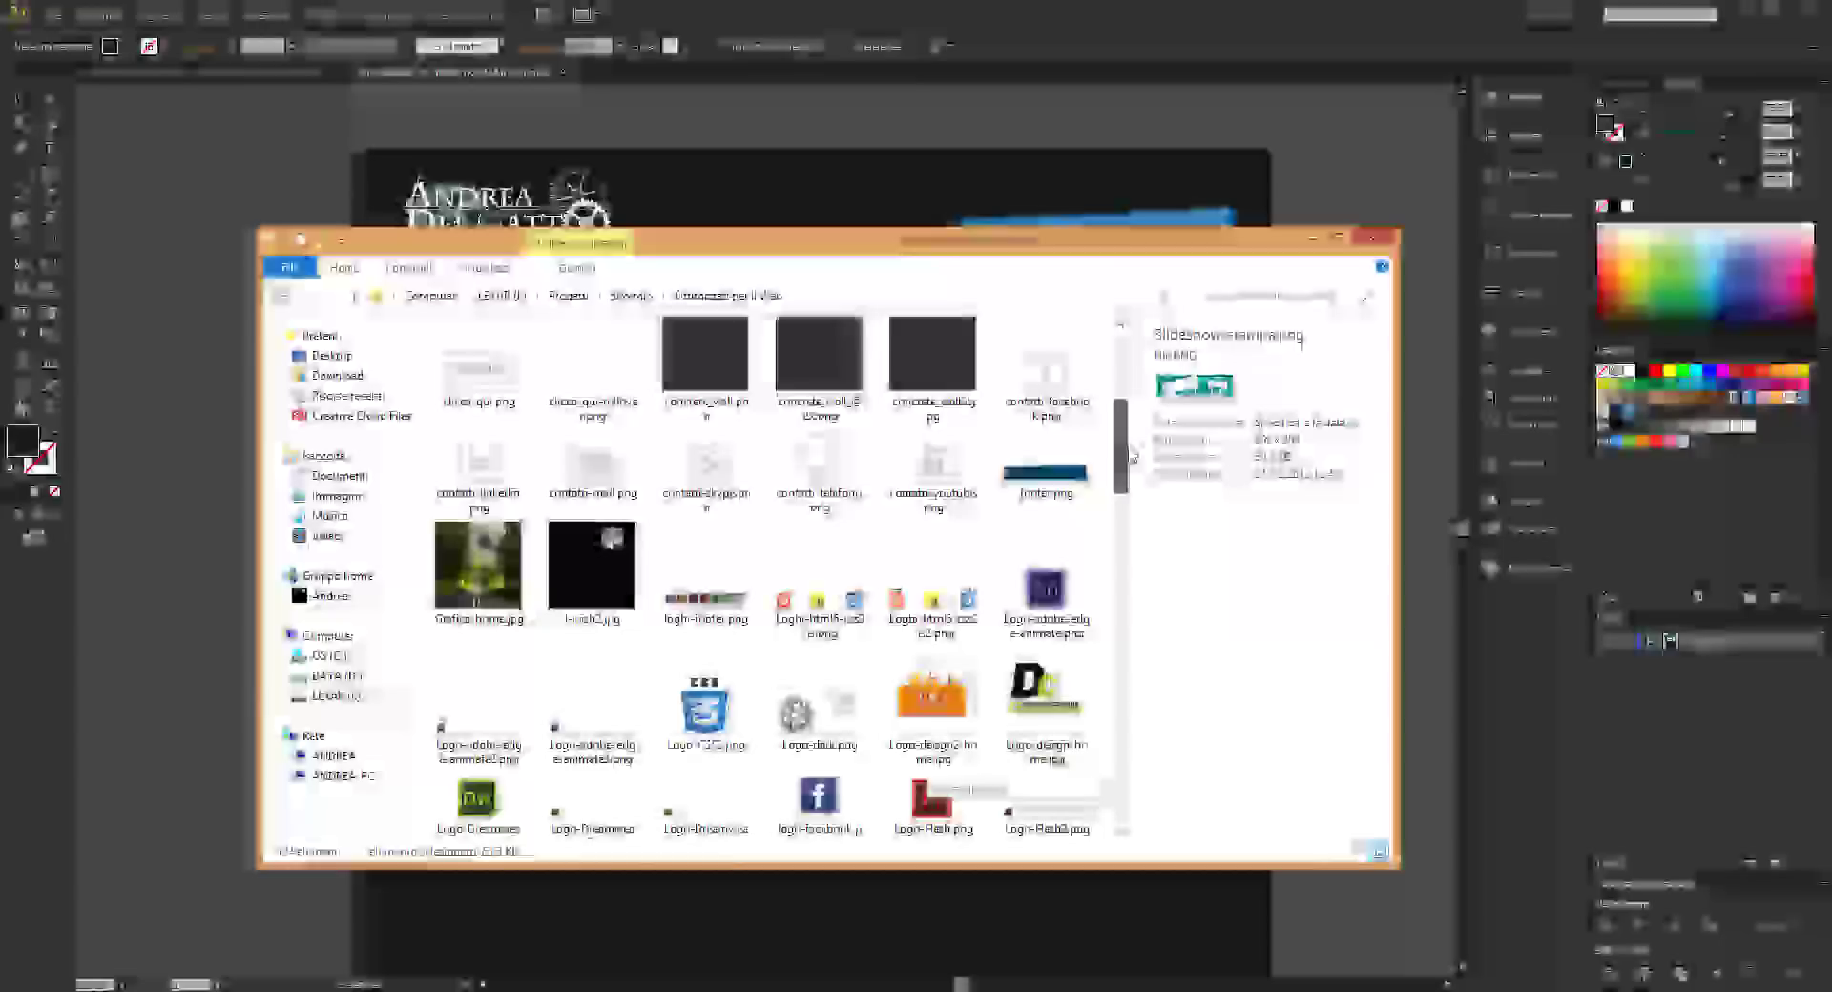
{"action": "scroll", "coordinate": [729, 550], "scroll_direction": "up", "scroll_amount": 3}
{"action": "left_click", "coordinate": [729, 550]}
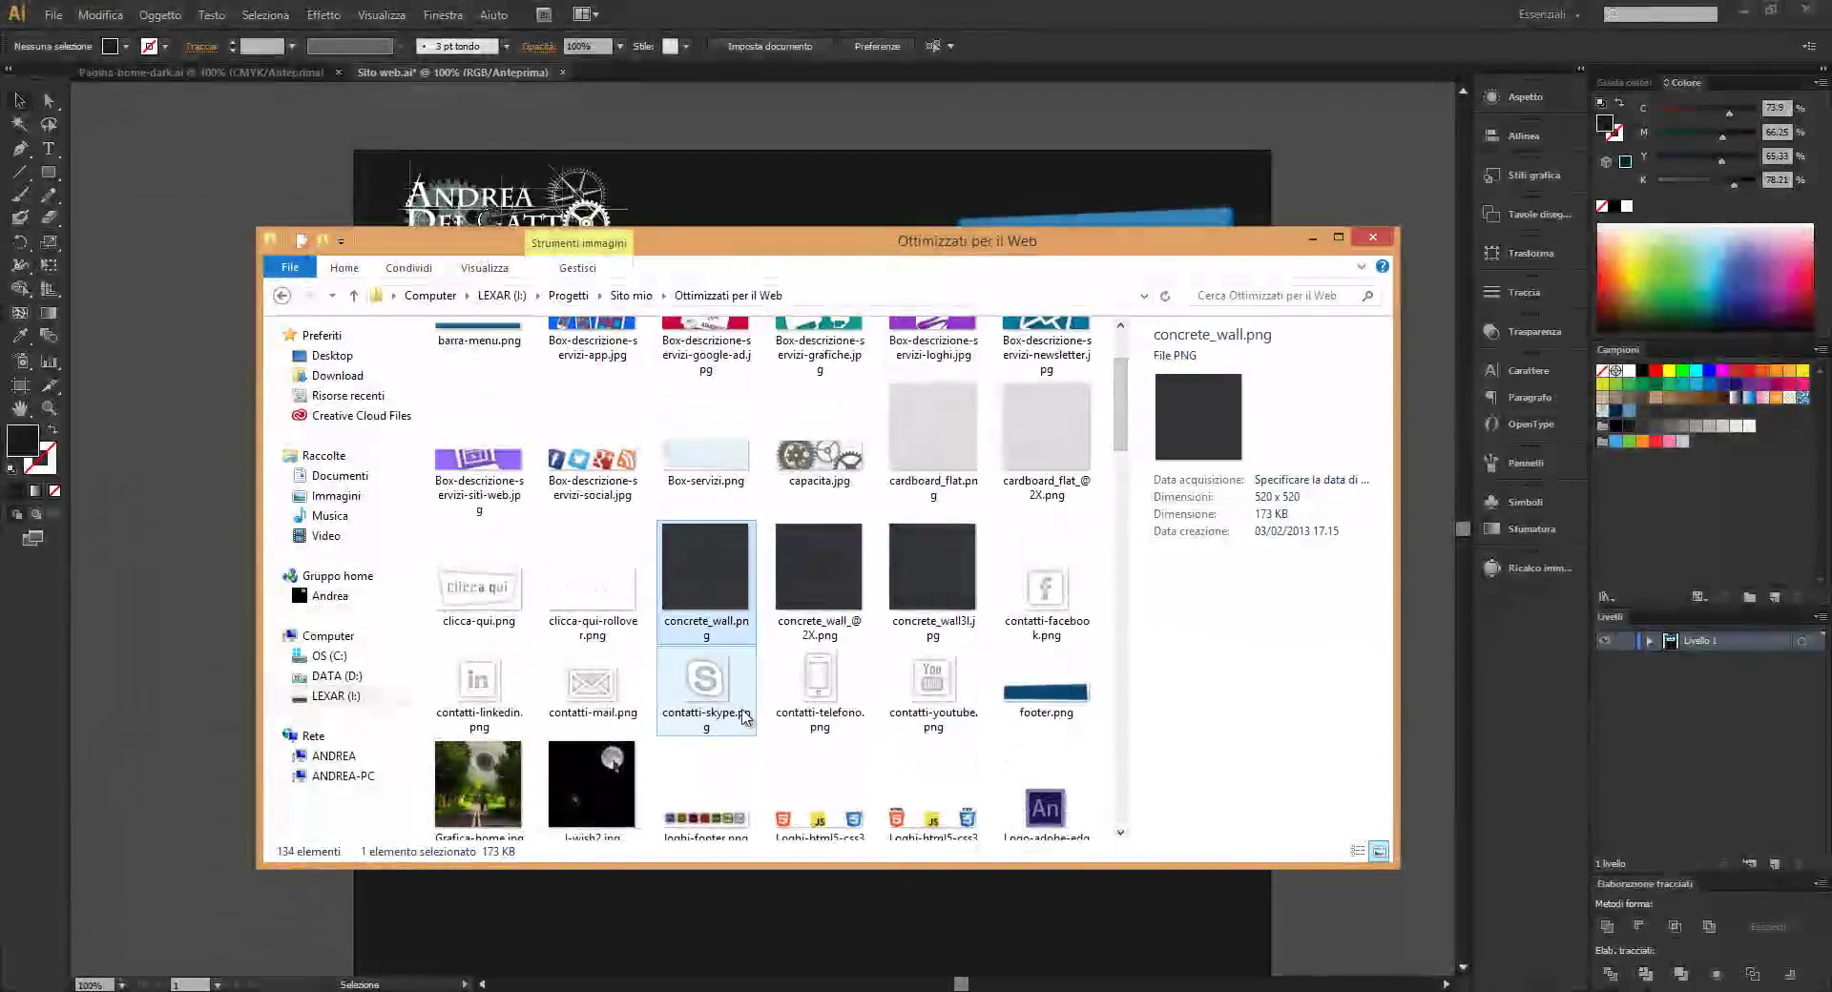
{"action": "scroll", "coordinate": [732, 569], "scroll_direction": "up", "scroll_amount": 2}
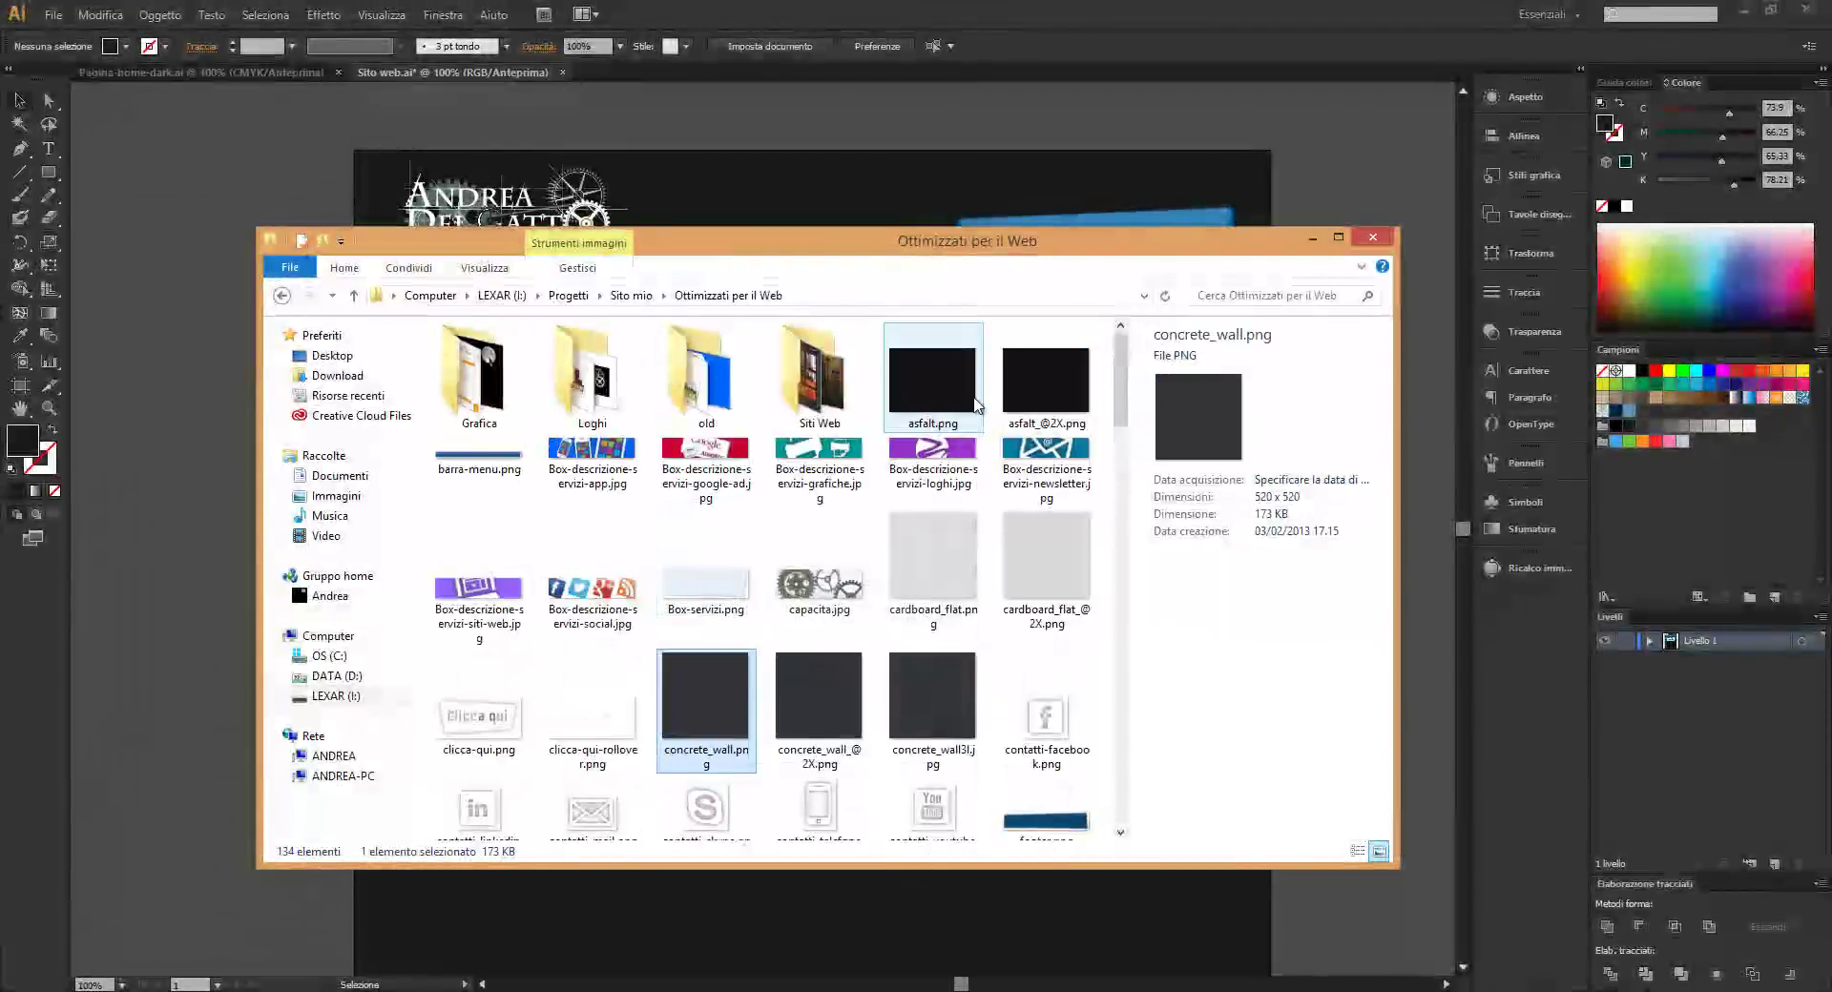
{"action": "left_click", "coordinate": [977, 406]}
{"action": "mouse_move", "coordinate": [1017, 388]}
{"action": "left_mouse_down"}
{"action": "mouse_move", "coordinate": [487, 237]}
{"action": "mouse_move", "coordinate": [191, 245]}
{"action": "left_mouse_up"}
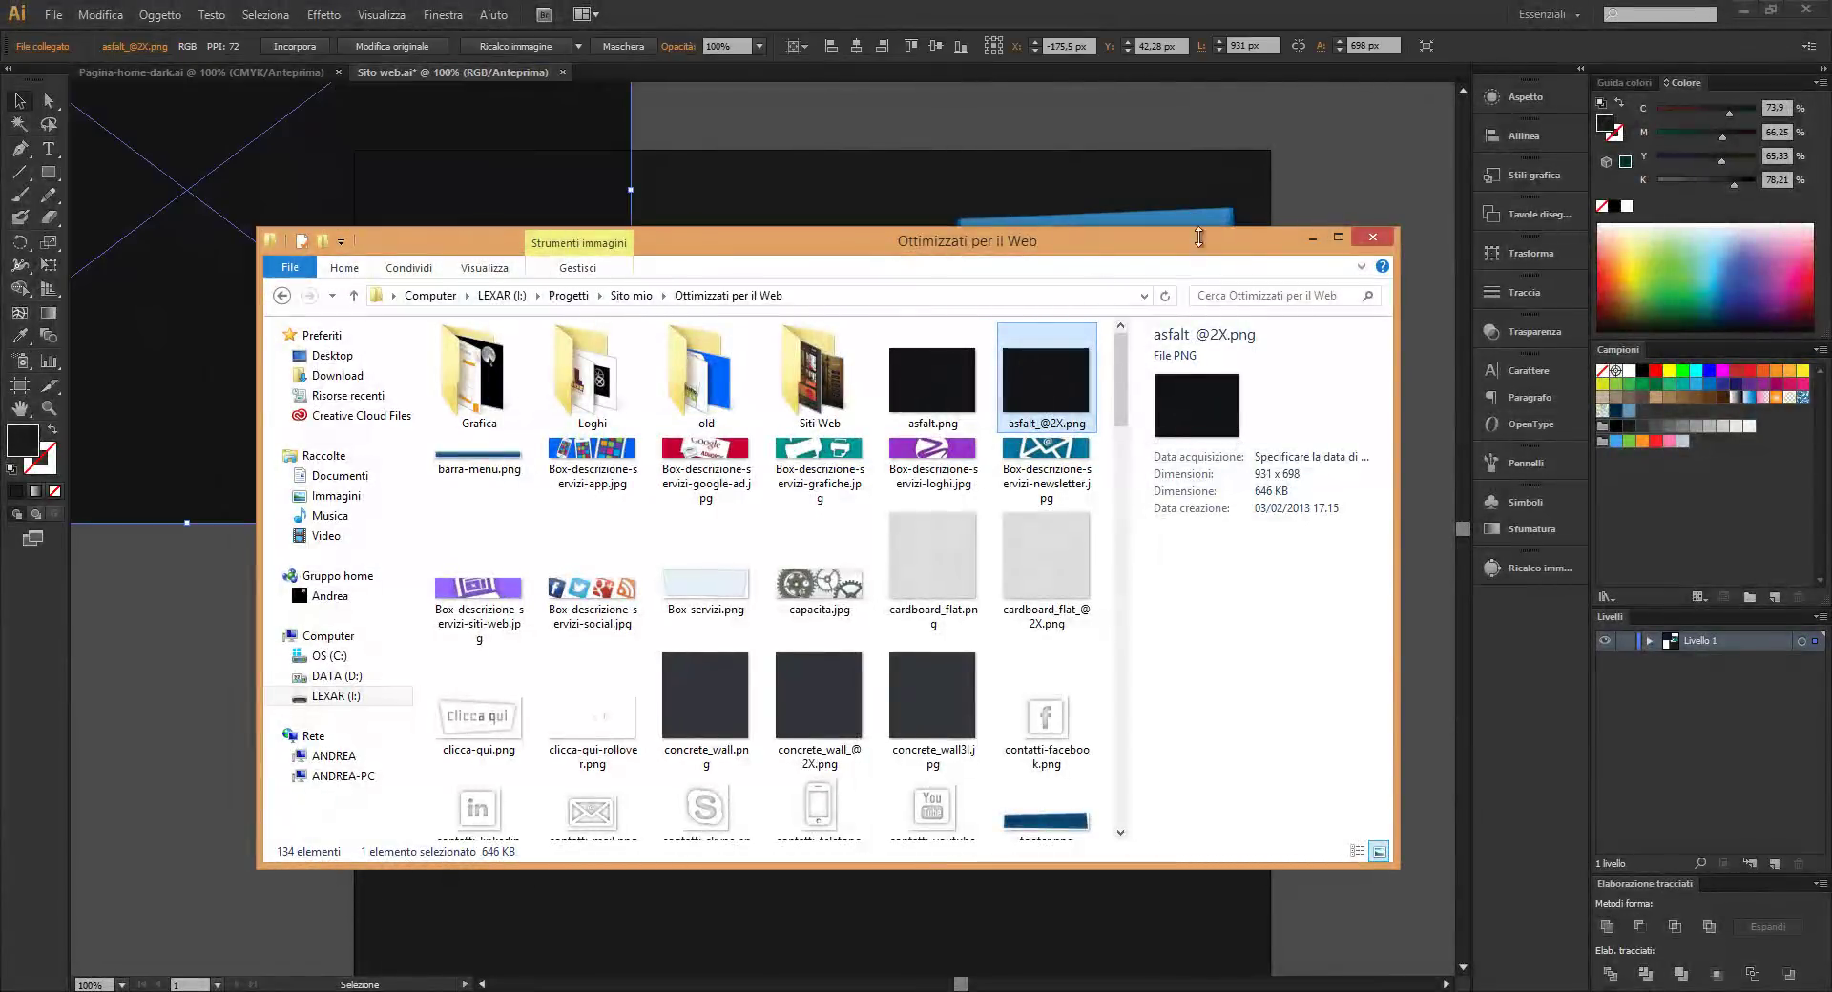
Scale the placed asfalt image to about 183 × 137 px at the artboard's top-left
{"action": "left_click", "coordinate": [1313, 238]}
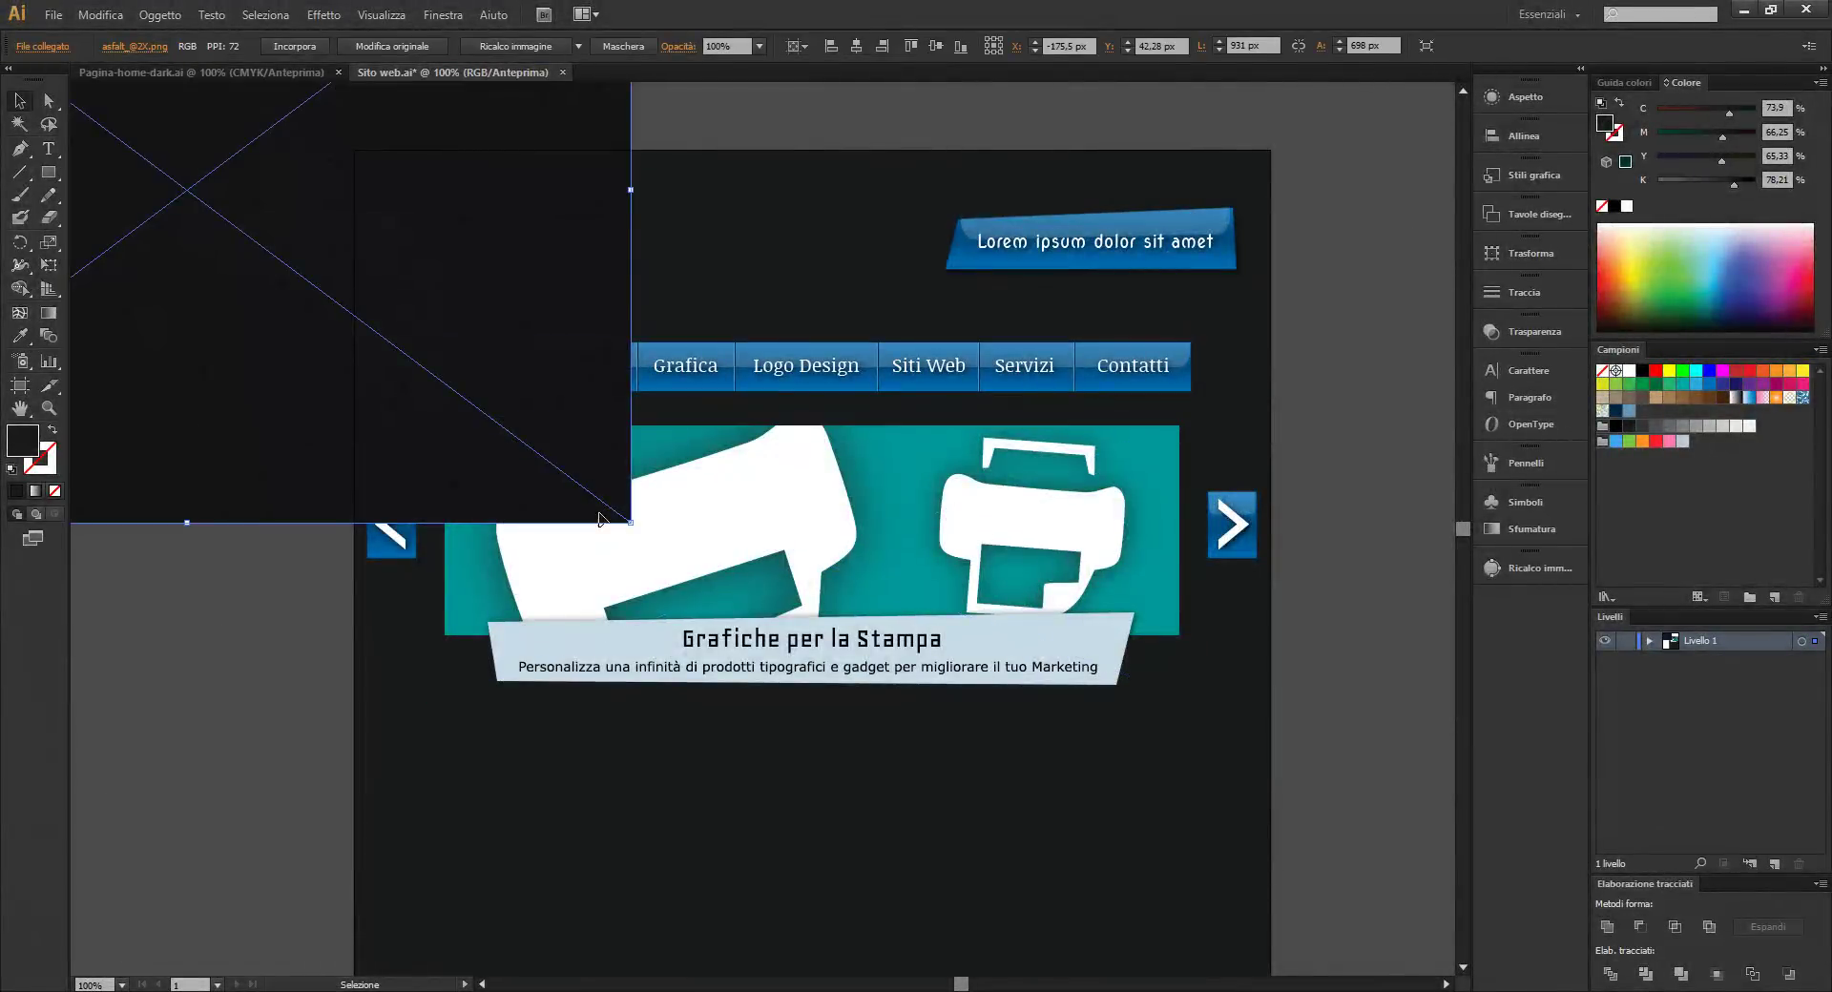
{"action": "mouse_move", "coordinate": [630, 522]}
{"action": "left_mouse_down"}
{"action": "mouse_move", "coordinate": [294, 313]}
{"action": "mouse_move", "coordinate": [277, 256]}
{"action": "left_mouse_up"}
{"action": "left_click_drag", "start_coordinate": [207, 190], "coordinate": [822, 482]}
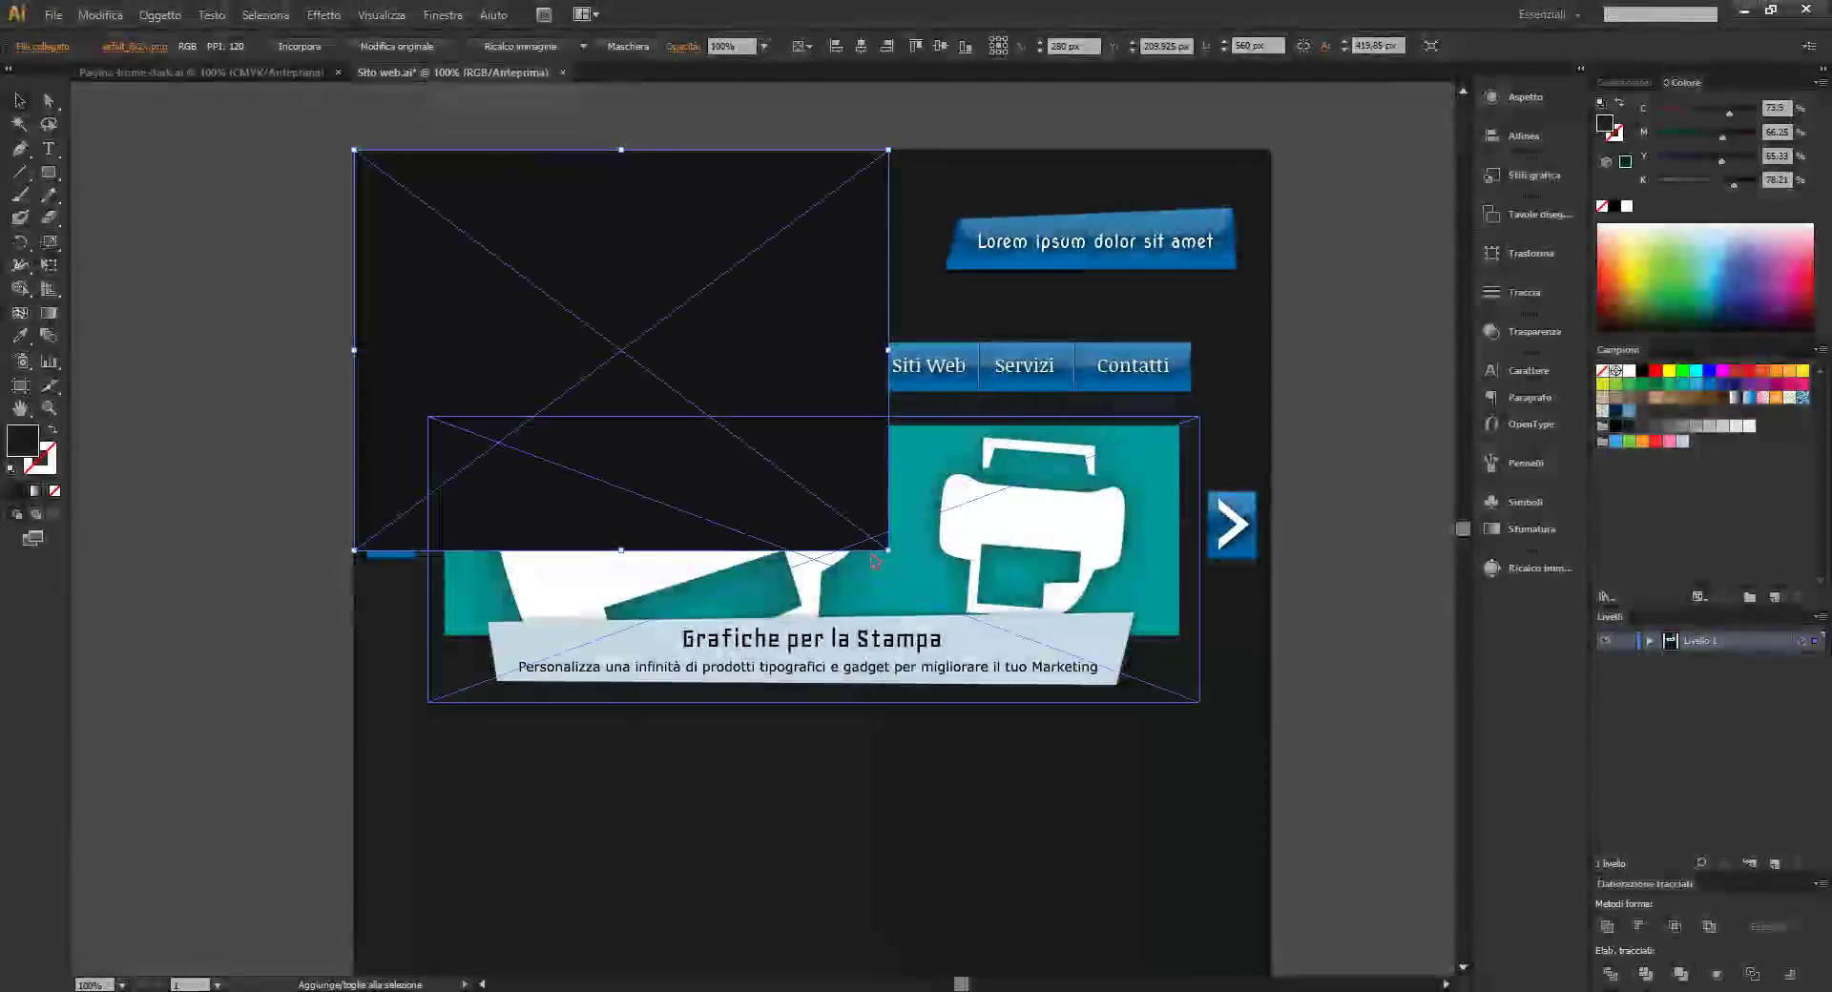
{"action": "left_click_drag", "start_coordinate": [887, 550], "coordinate": [531, 283]}
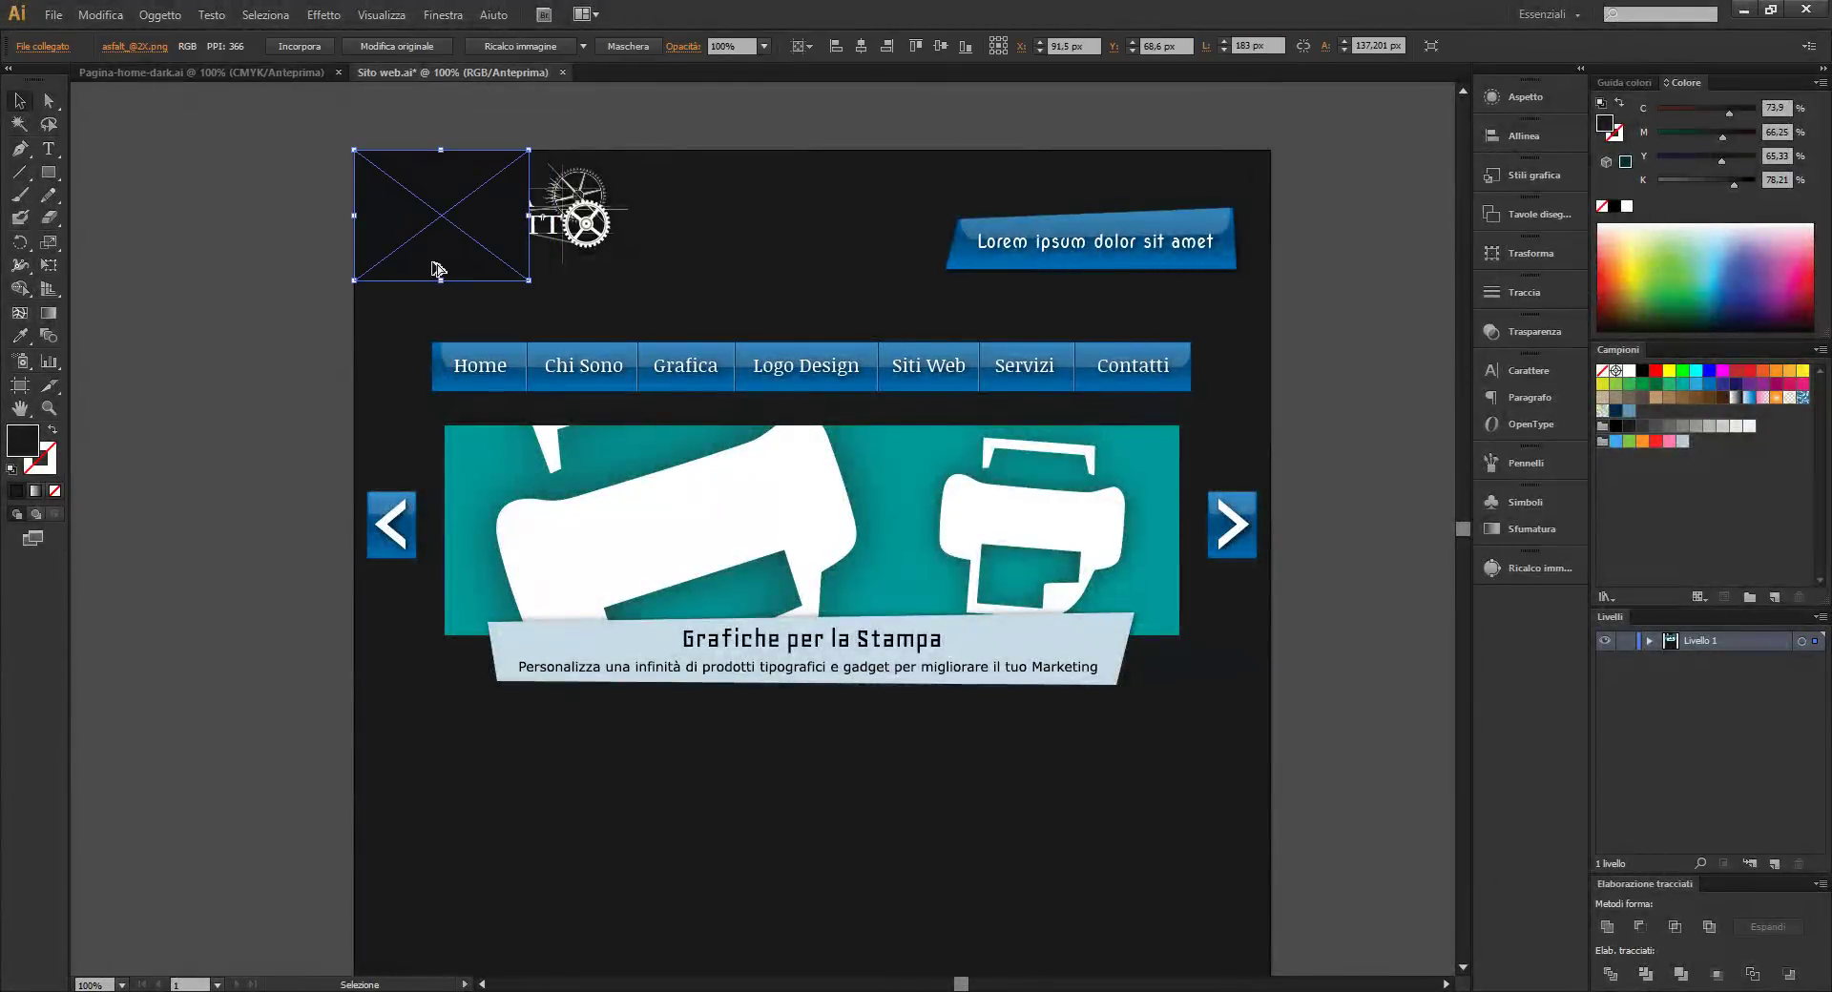
Alt-drag copies of the asfalt tile across the artboard's top row
{"action": "left_click", "coordinate": [294, 253]}
{"action": "left_click_drag", "start_coordinate": [382, 244], "coordinate": [844, 245]}
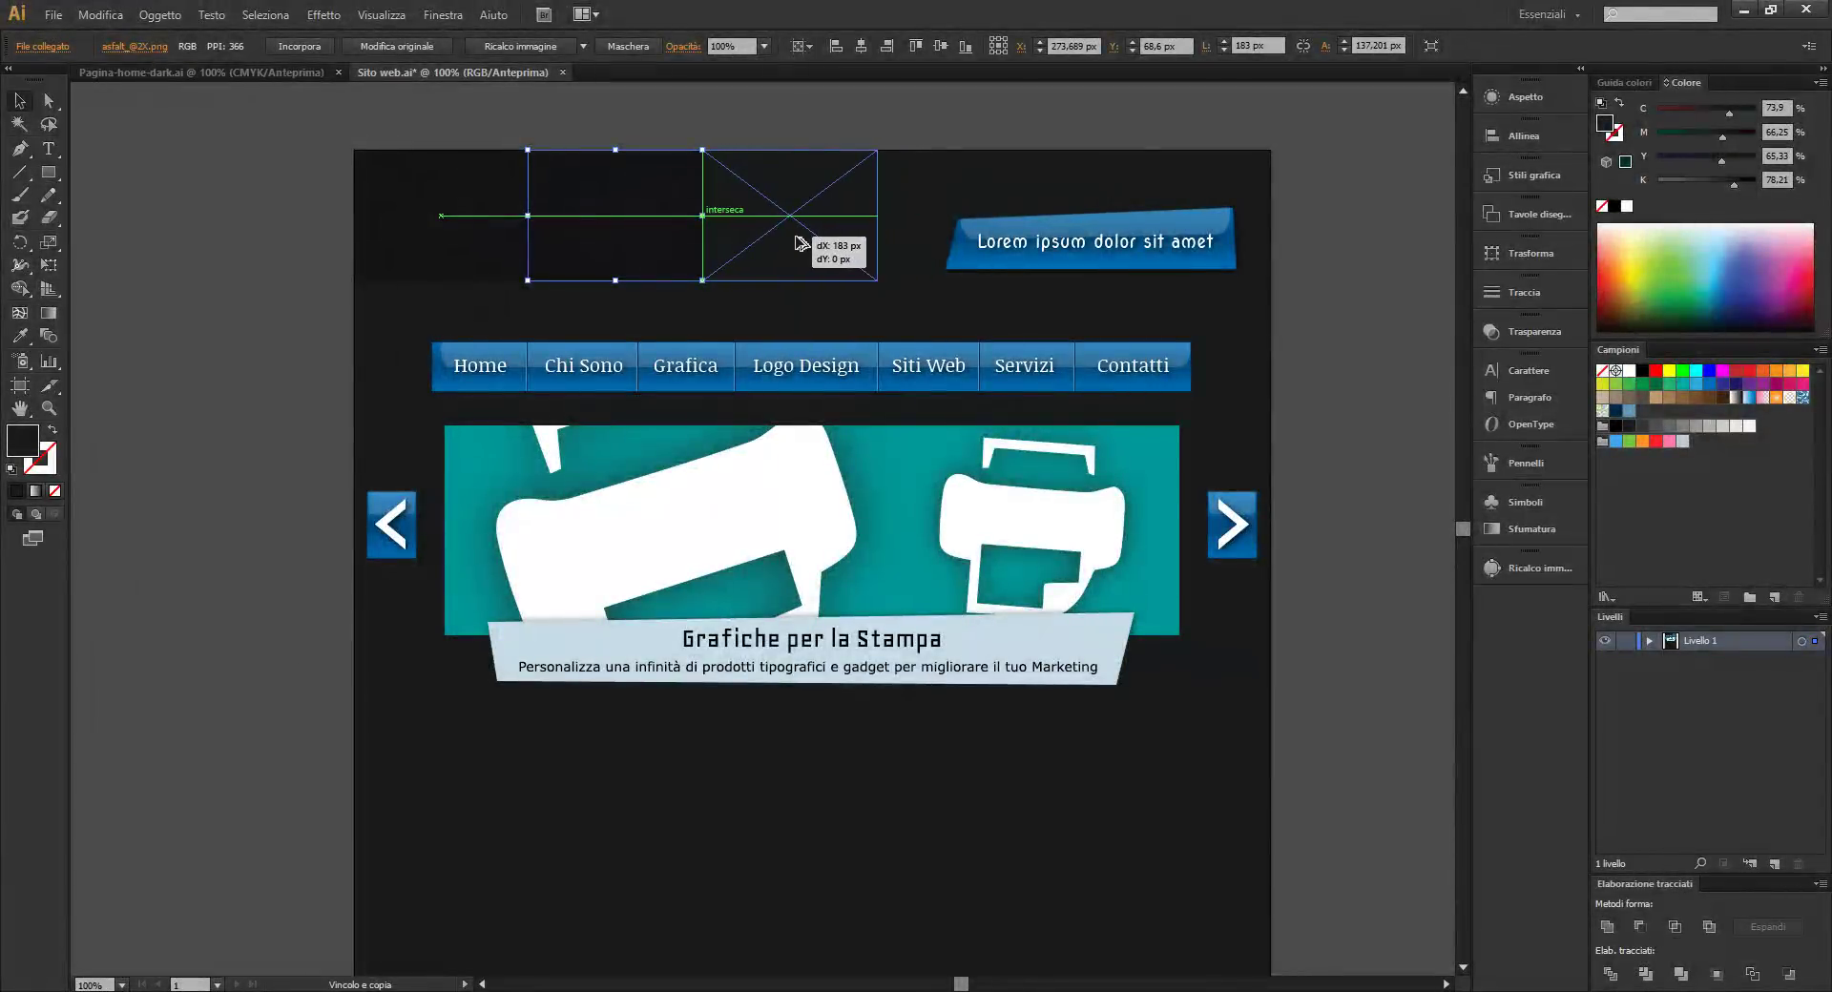
{"action": "mouse_move", "coordinate": [842, 240]}
{"action": "left_mouse_down"}
{"action": "mouse_move", "coordinate": [796, 241]}
{"action": "mouse_move", "coordinate": [1145, 237]}
{"action": "left_mouse_up"}
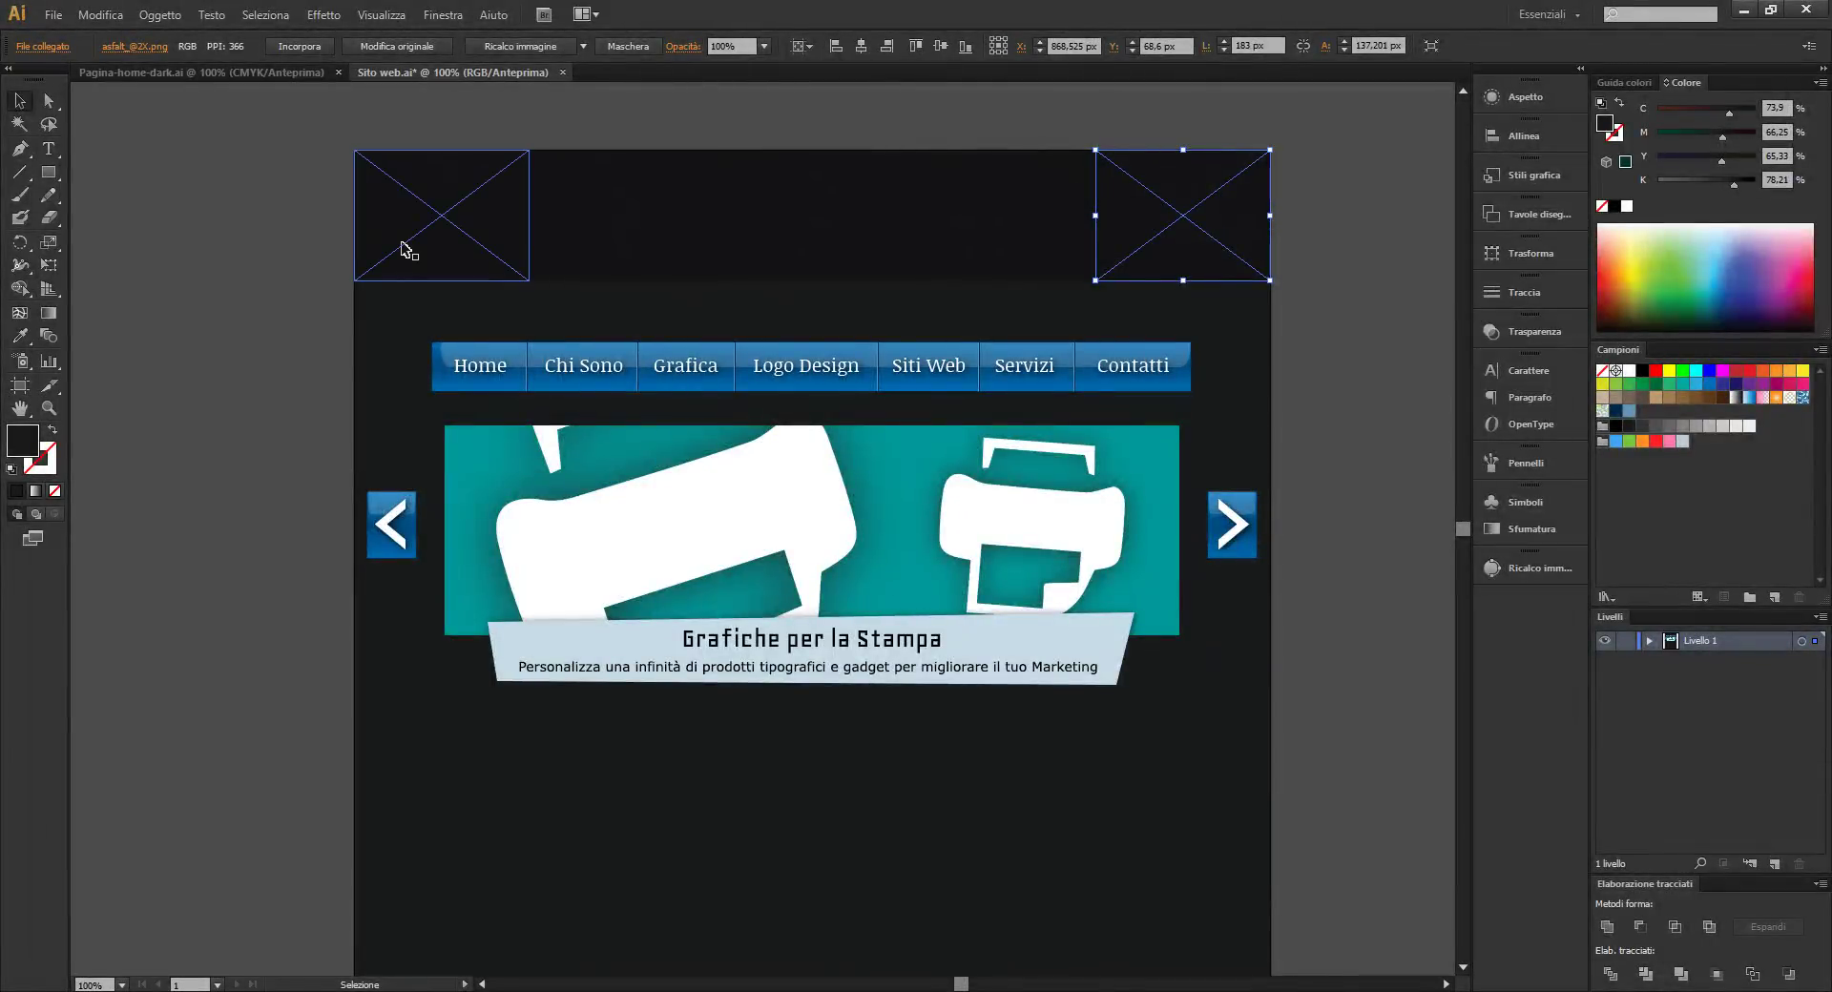
Select the whole tile row and copy it downward to form more rows
{"action": "left_click", "coordinate": [630, 242], "text": "shift"}
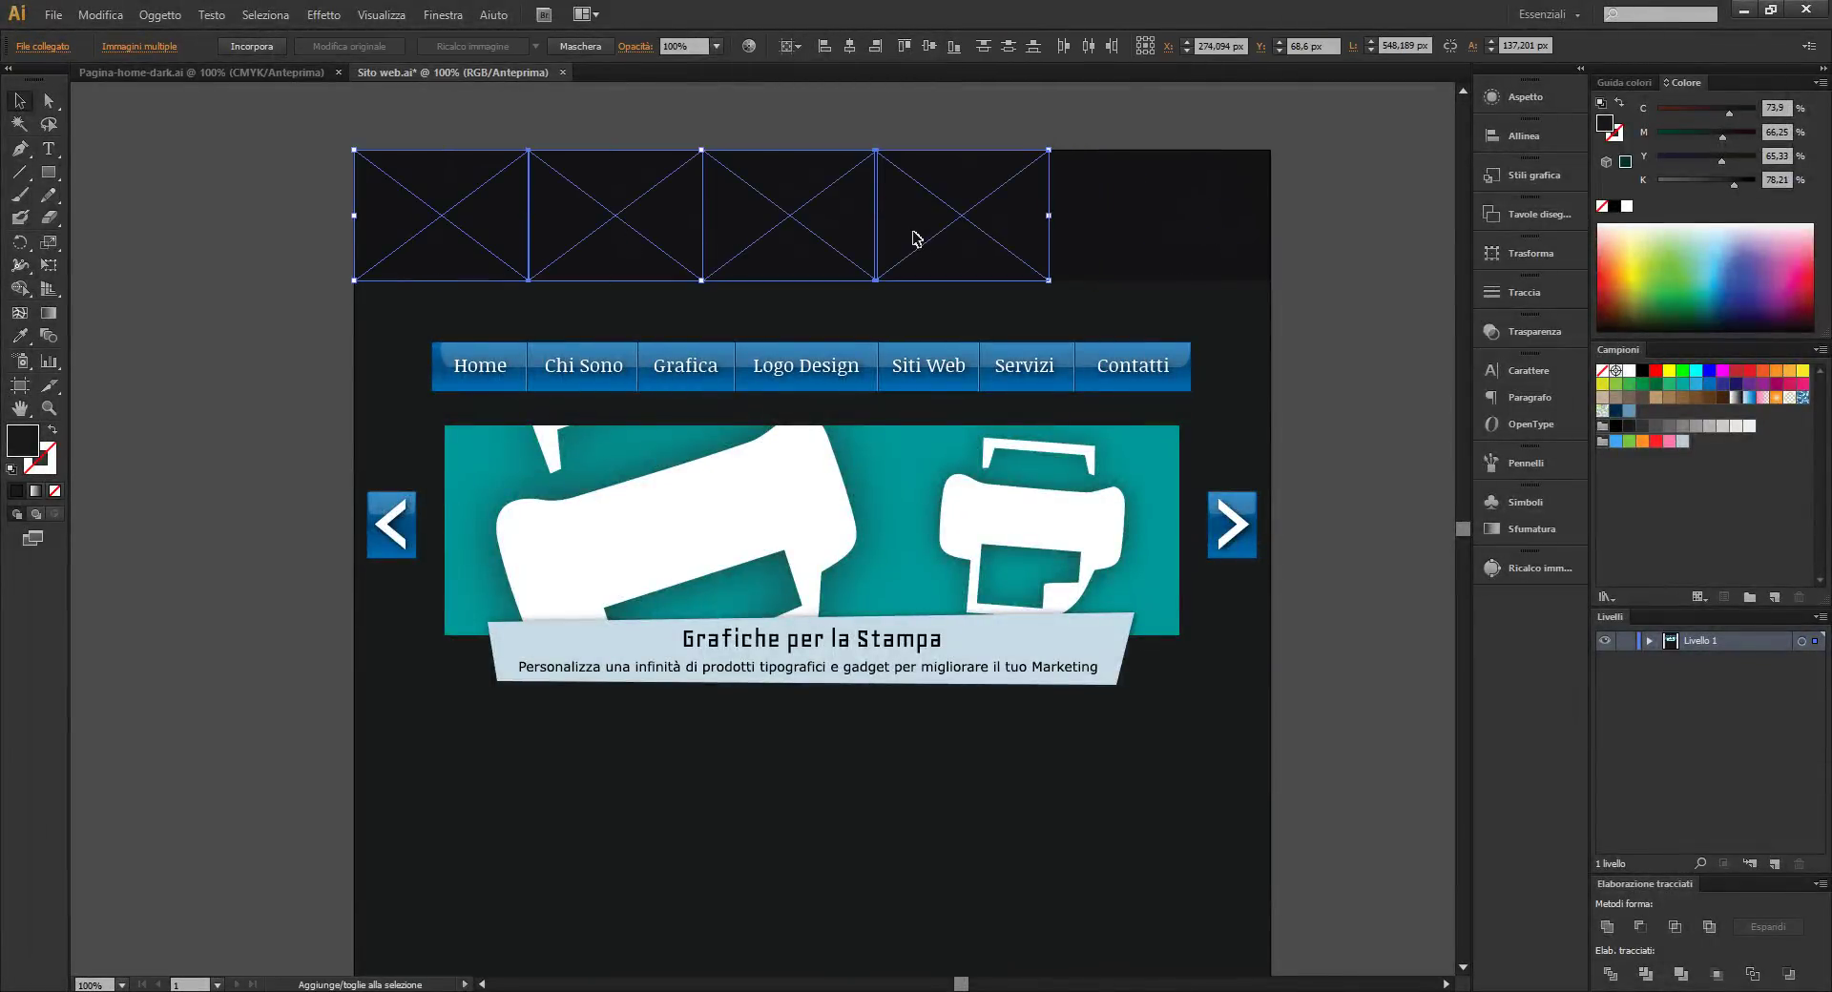
{"action": "left_click", "coordinate": [1237, 231], "text": "shift"}
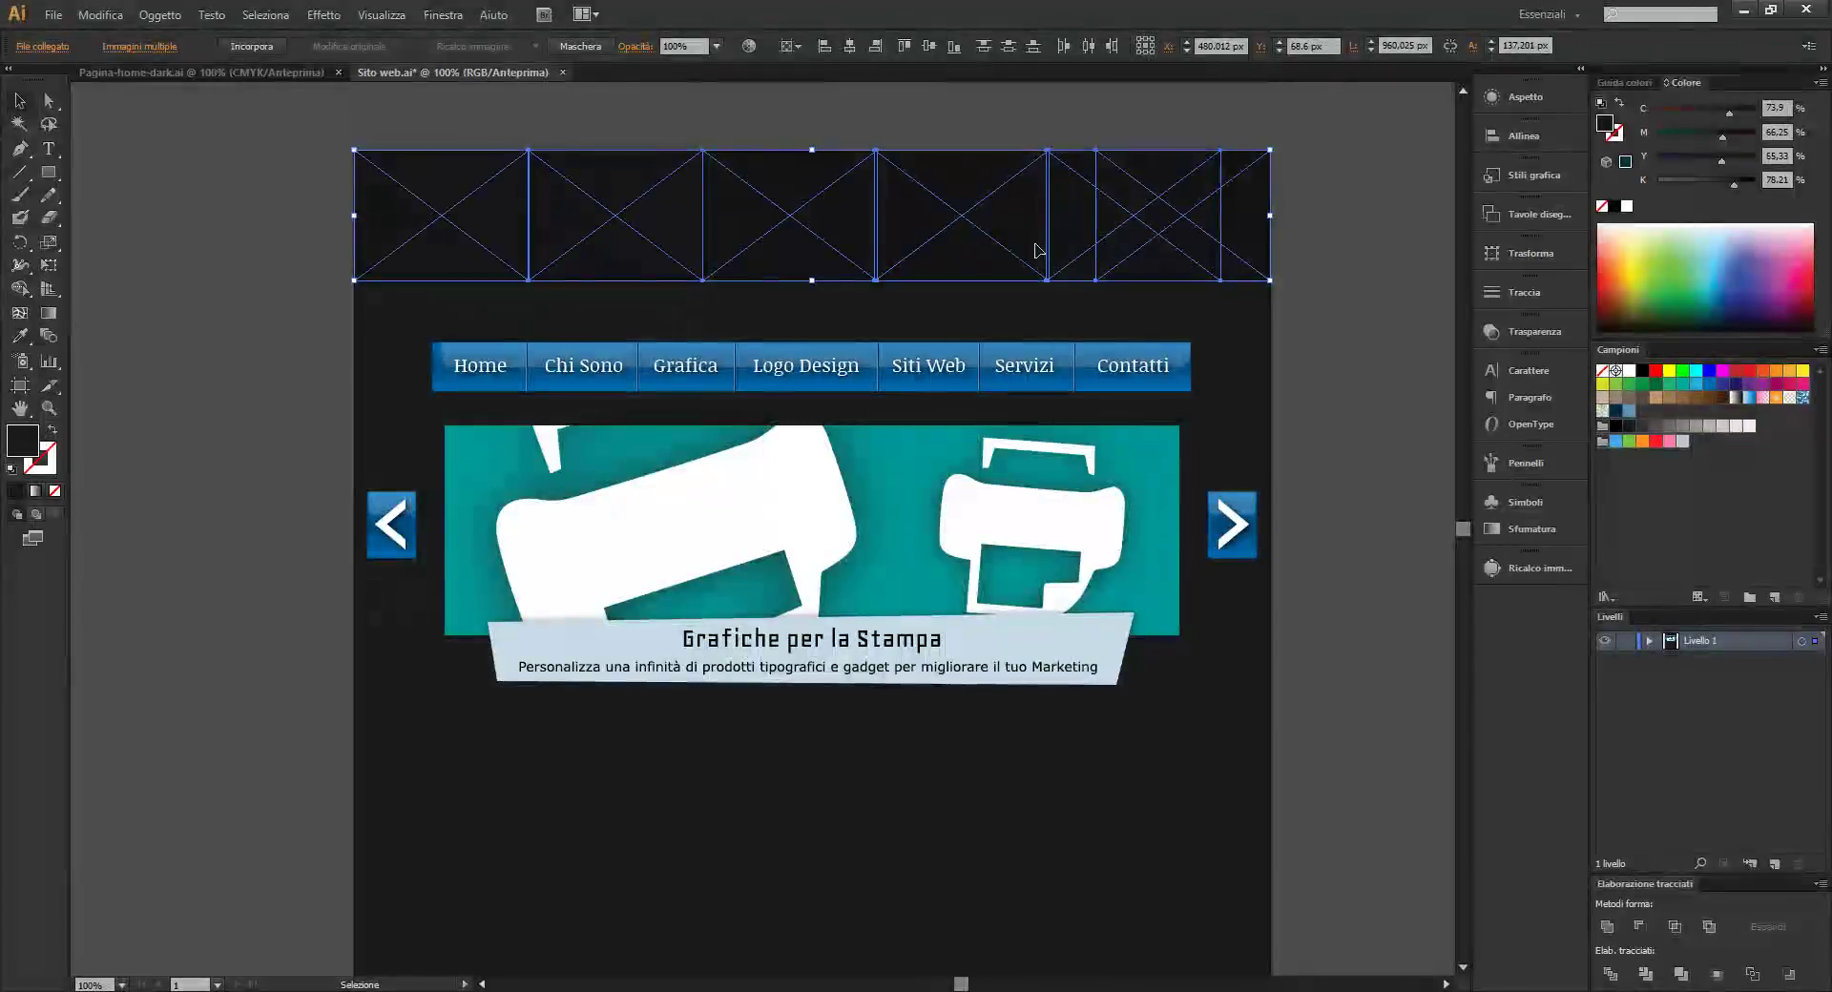
{"action": "mouse_move", "coordinate": [811, 249]}
{"action": "left_mouse_down"}
{"action": "mouse_move", "coordinate": [811, 380]}
{"action": "mouse_move", "coordinate": [790, 431]}
{"action": "left_mouse_up"}
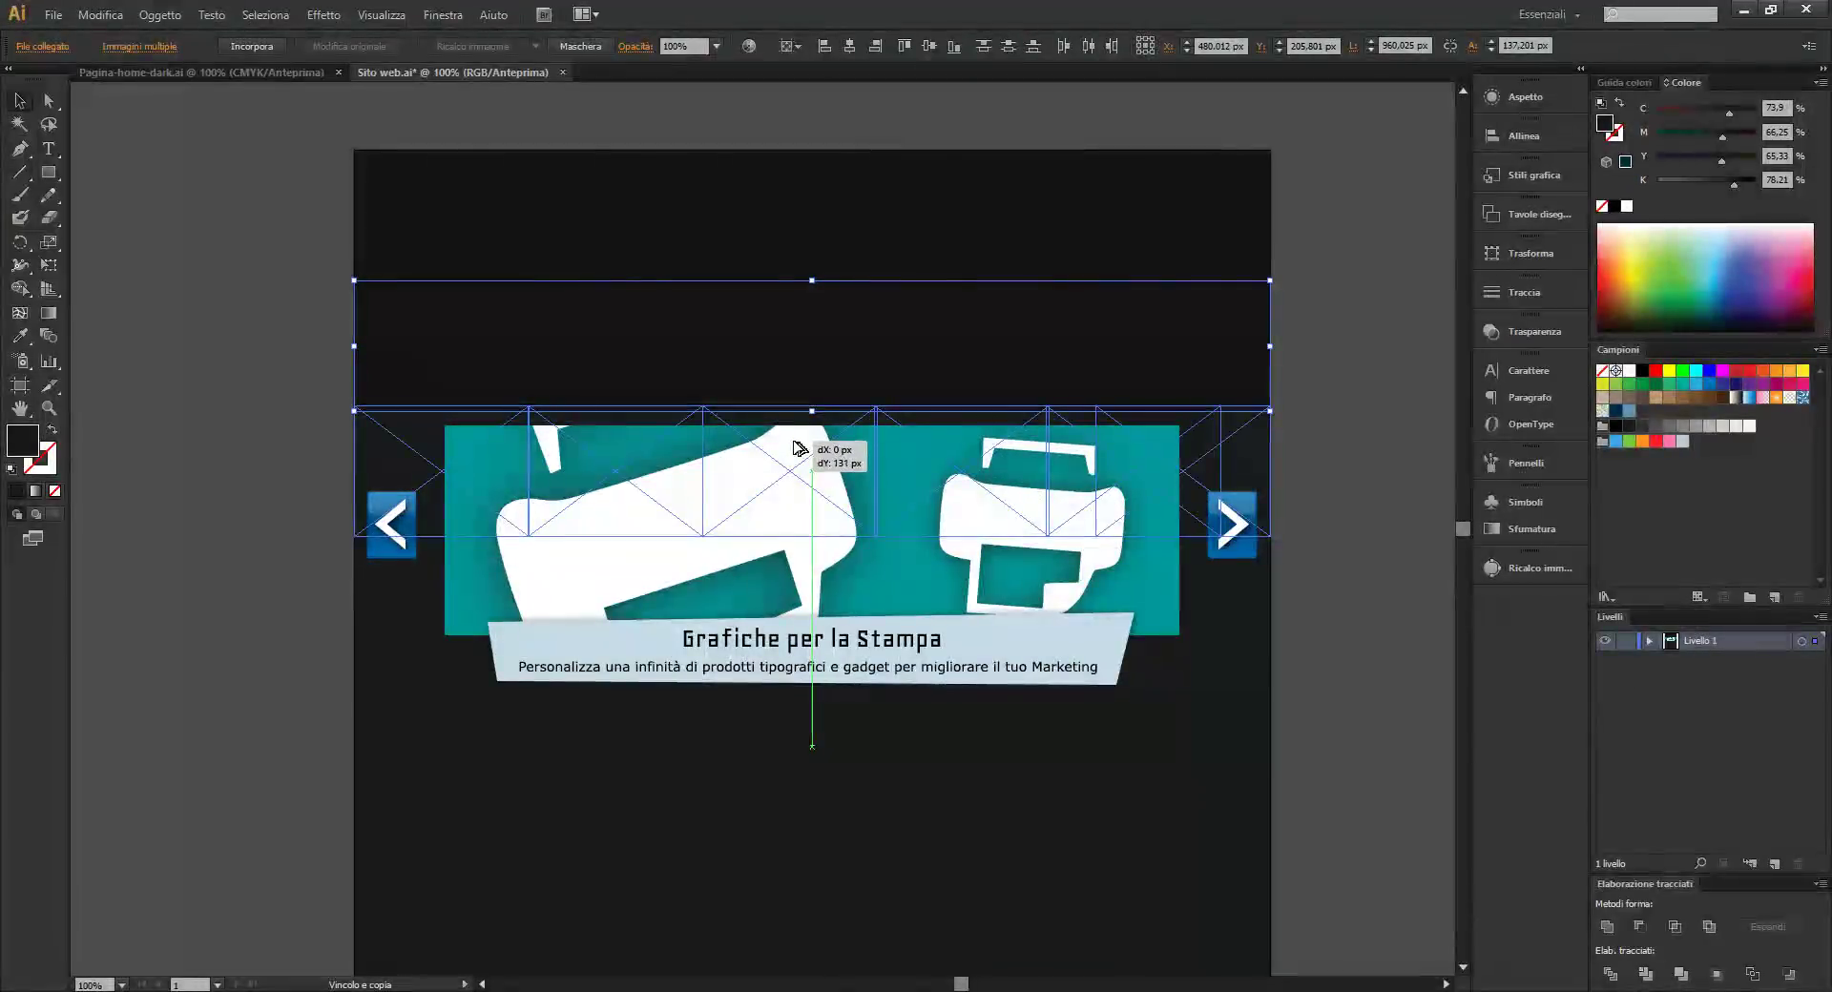
{"action": "left_click_drag", "start_coordinate": [791, 431], "coordinate": [799, 574]}
{"action": "scroll", "coordinate": [797, 411], "scroll_direction": "down", "scroll_amount": 2}
{"action": "scroll", "coordinate": [801, 483], "scroll_direction": "down", "scroll_amount": 2}
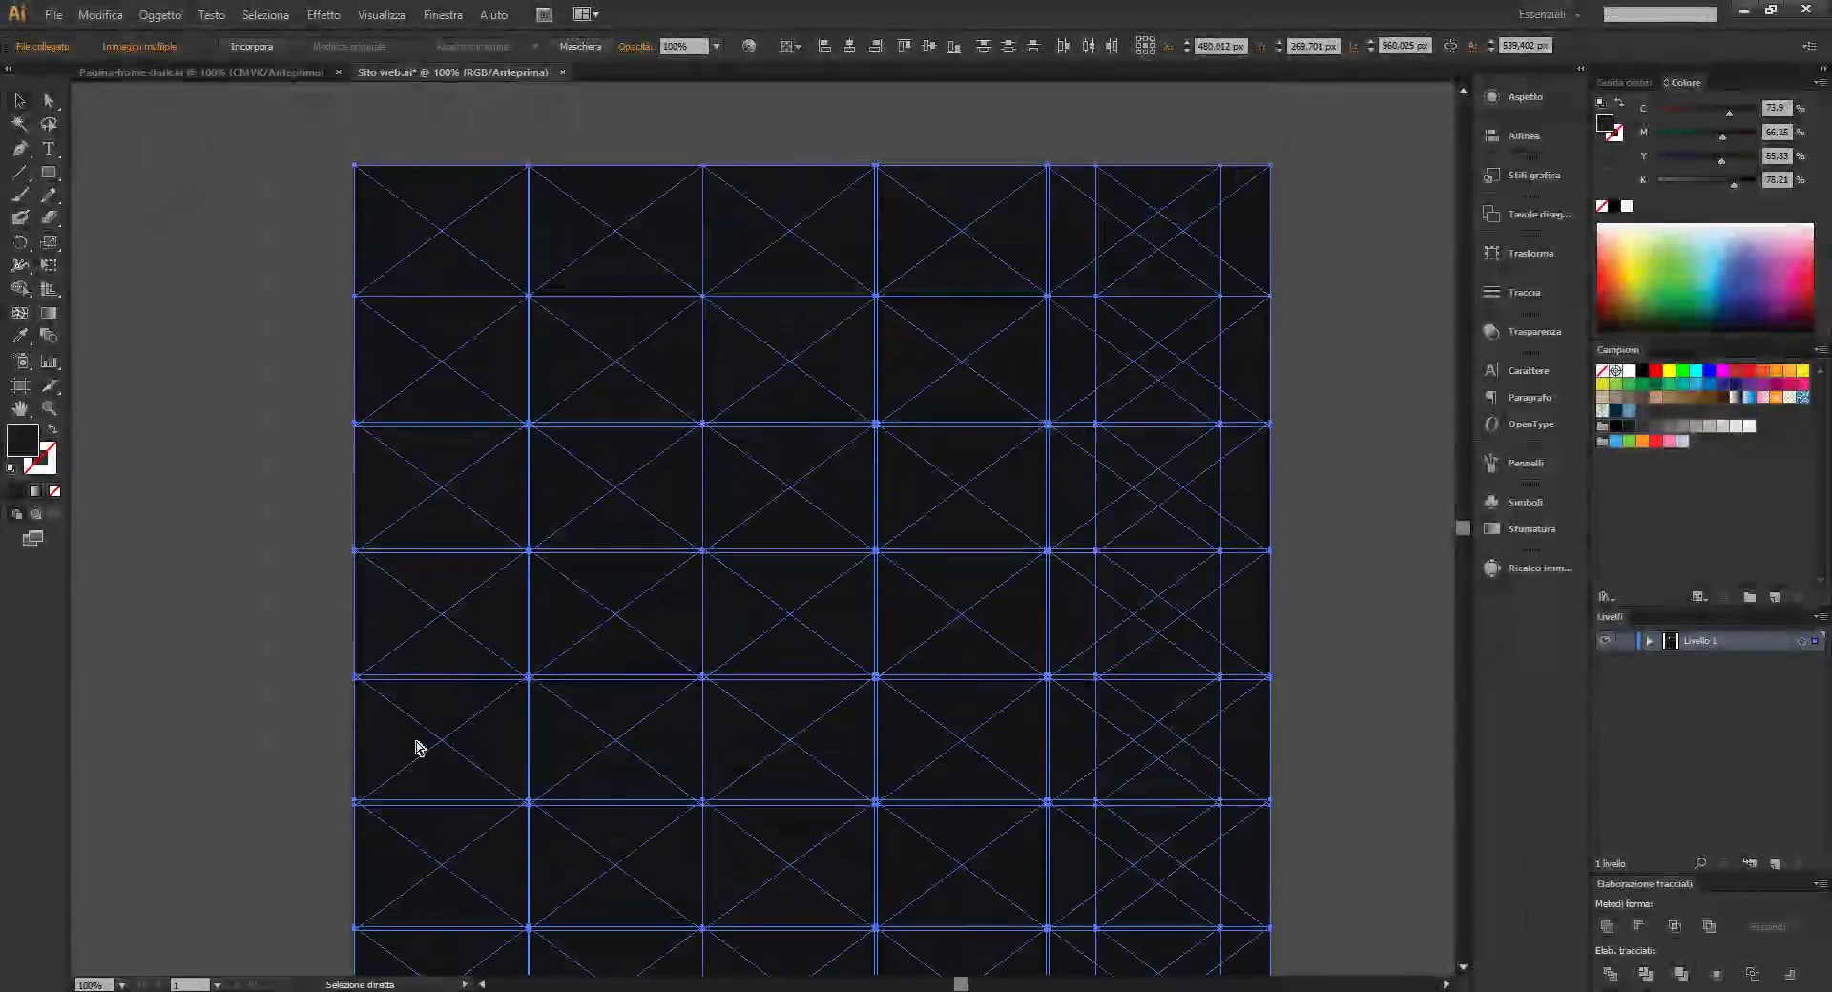
Send the grid group to the back with Ordina > Porta sotto, then hide it
{"action": "key", "text": "v"}
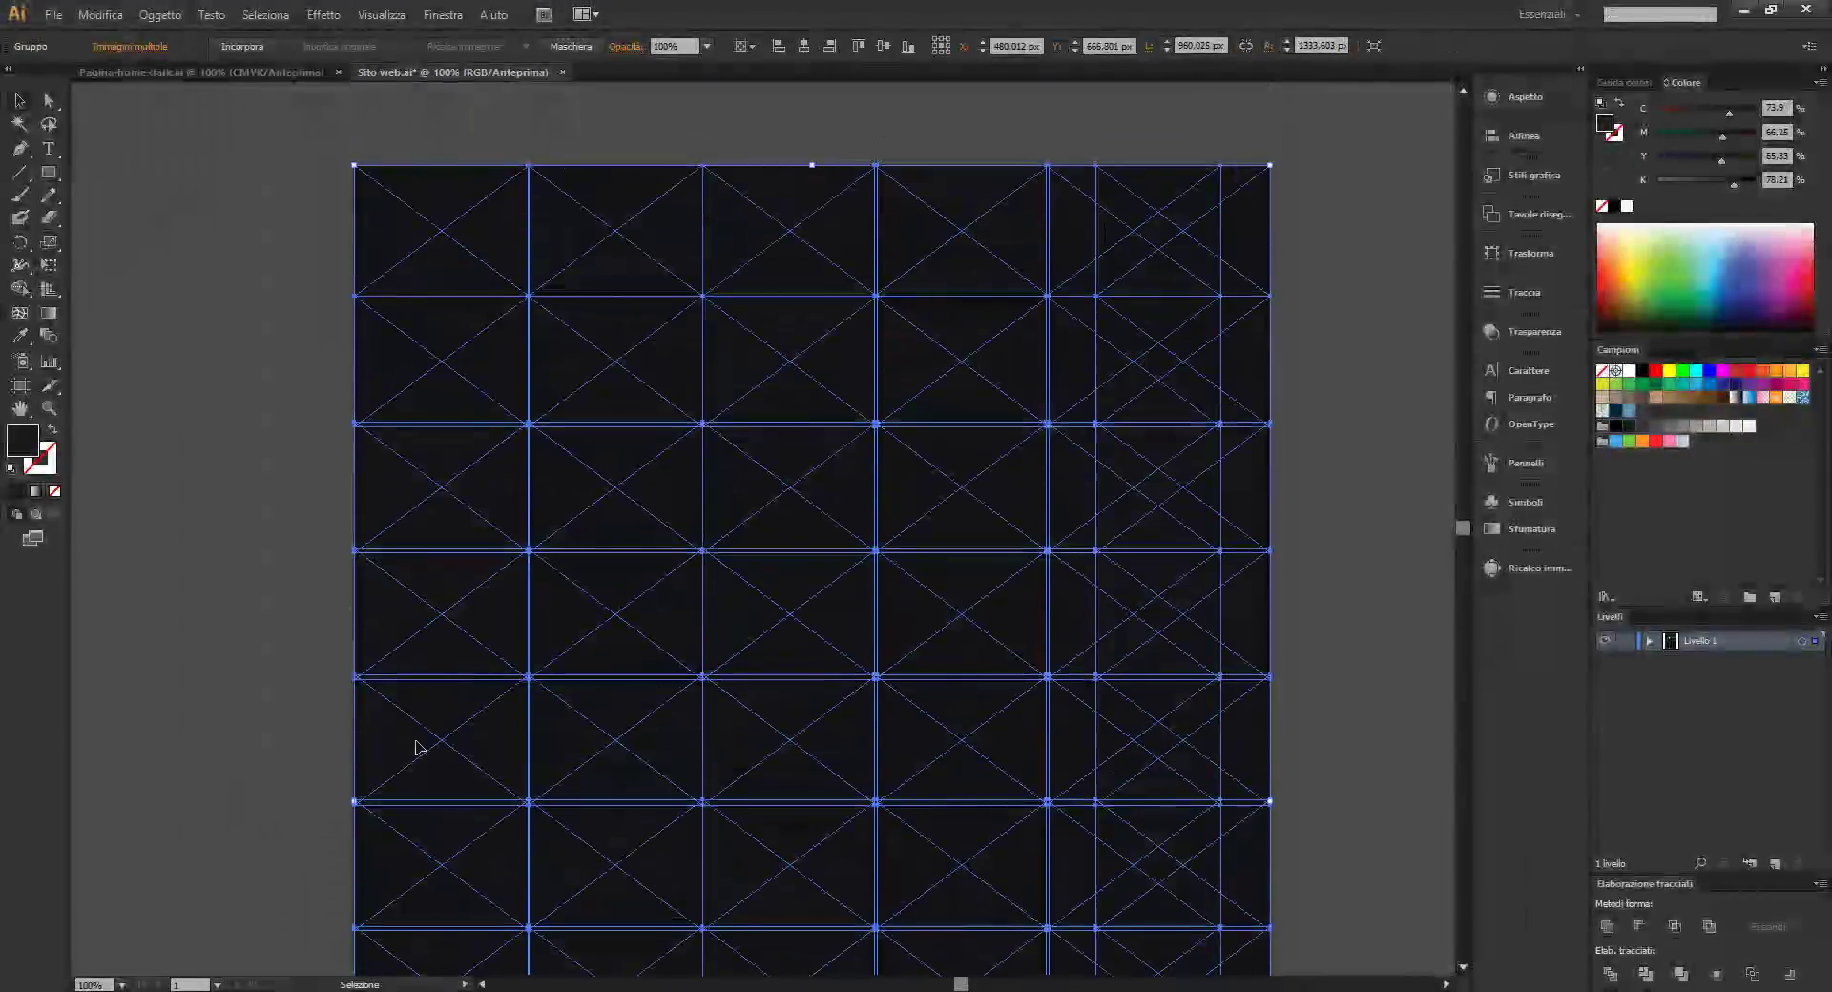
{"action": "right_click", "coordinate": [560, 401]}
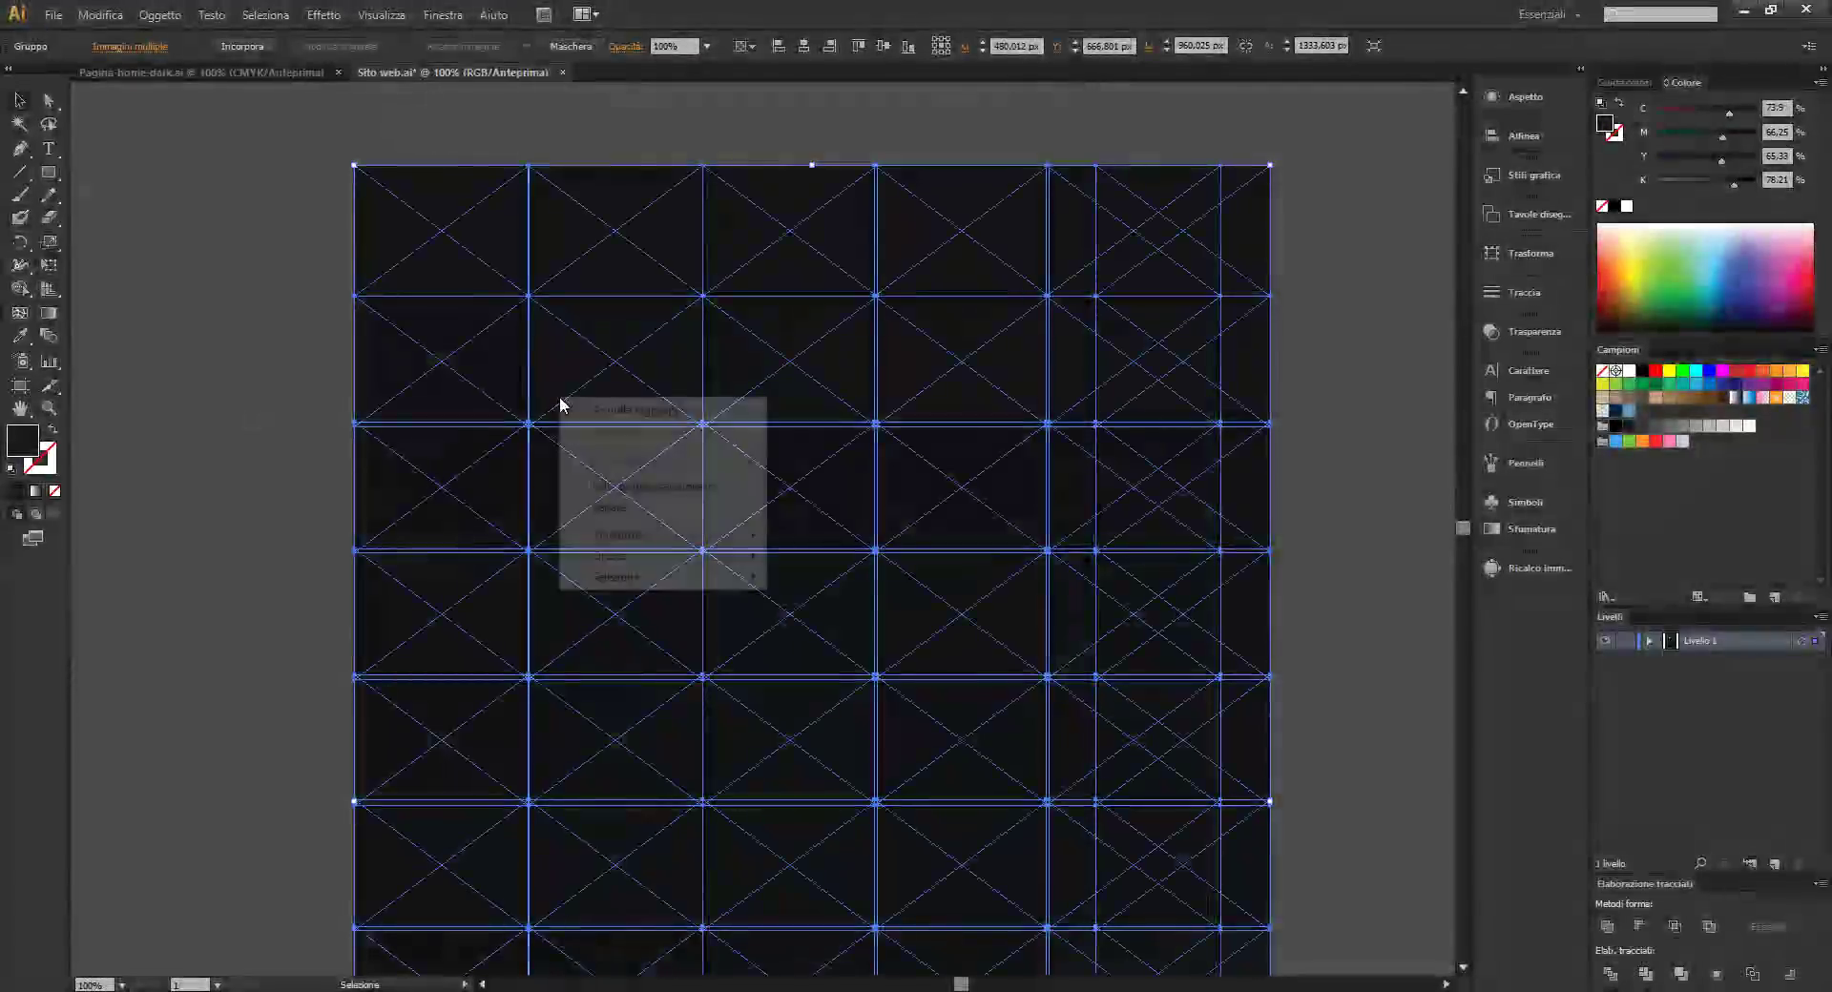
{"action": "mouse_move", "coordinate": [658, 555]}
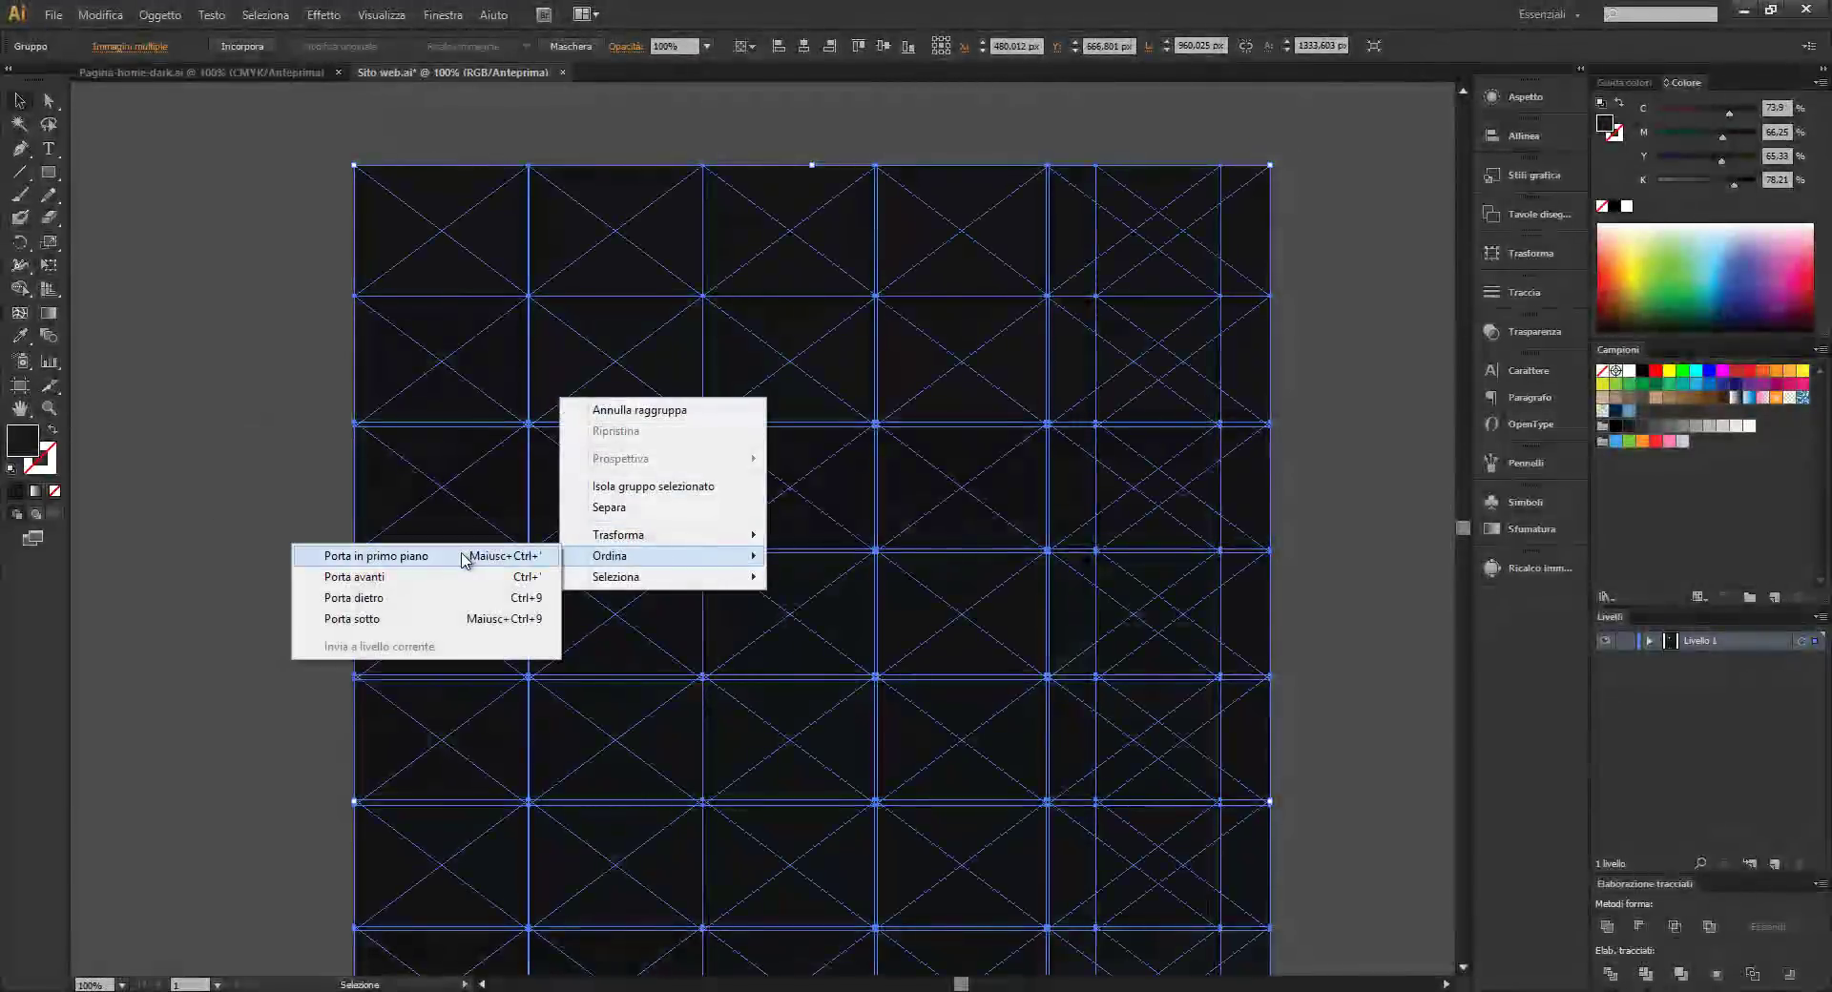
{"action": "left_click", "coordinate": [445, 620]}
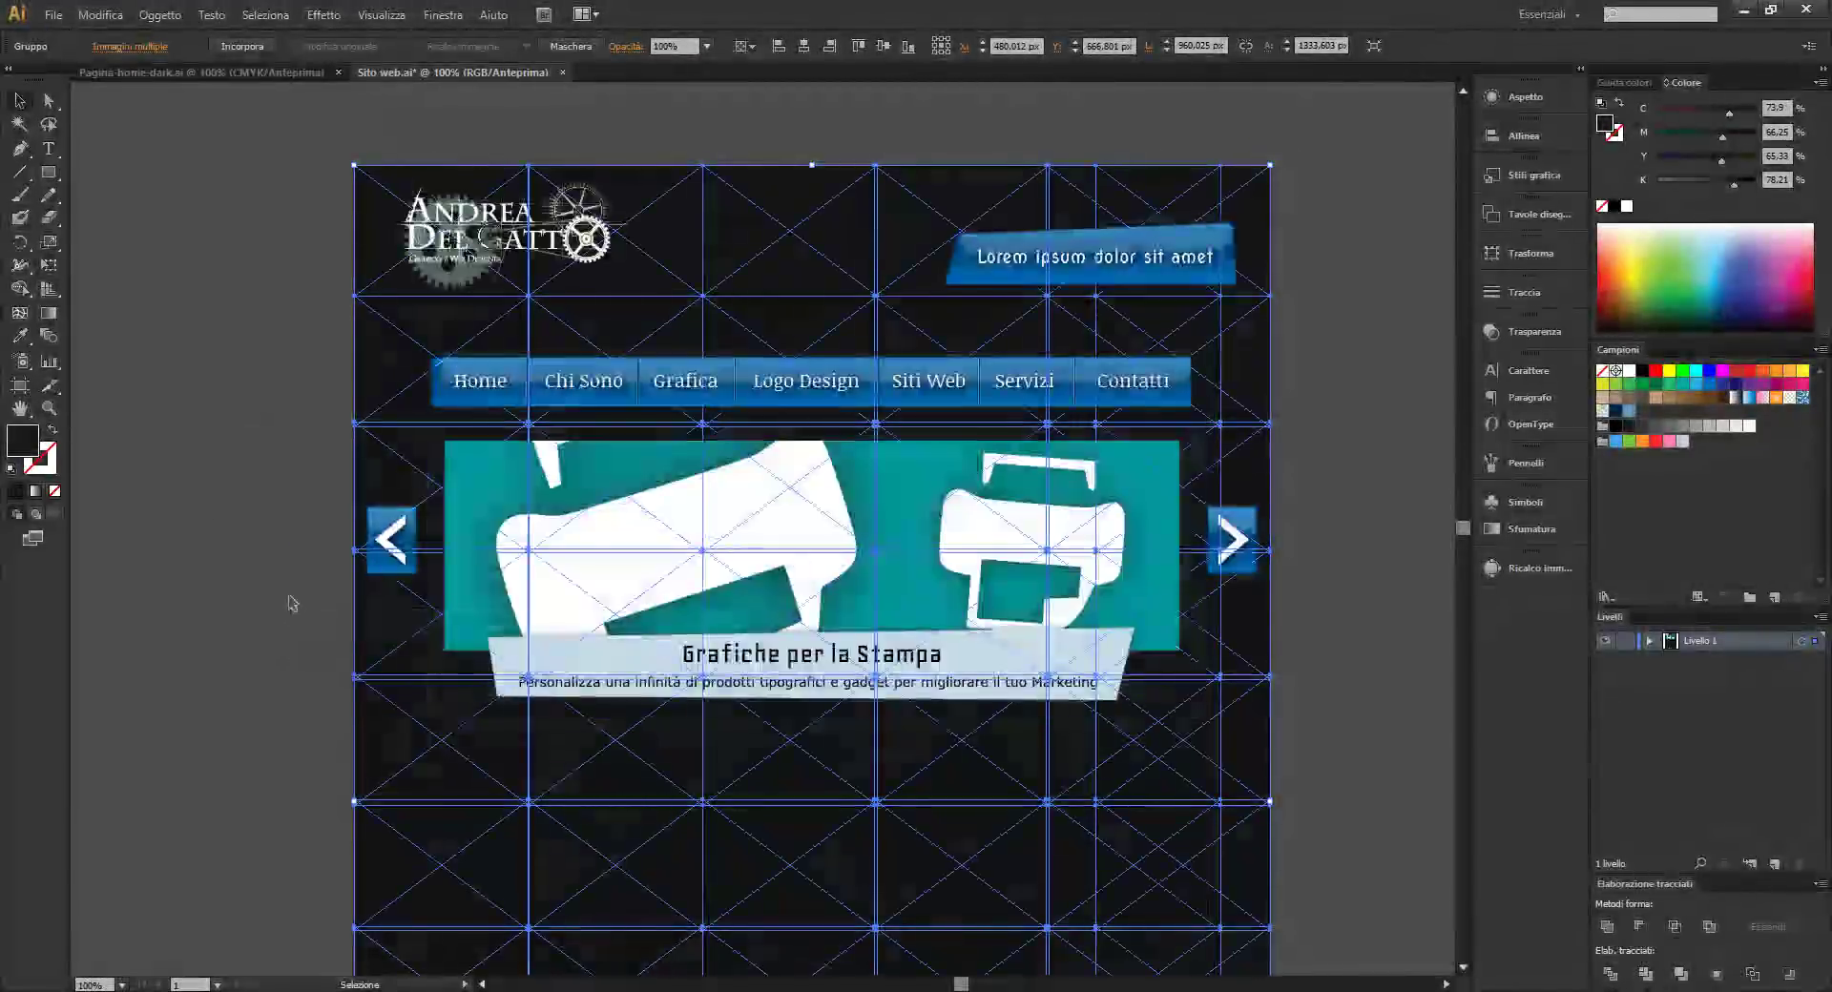
{"action": "left_click", "coordinate": [174, 15]}
{"action": "mouse_move", "coordinate": [189, 169]}
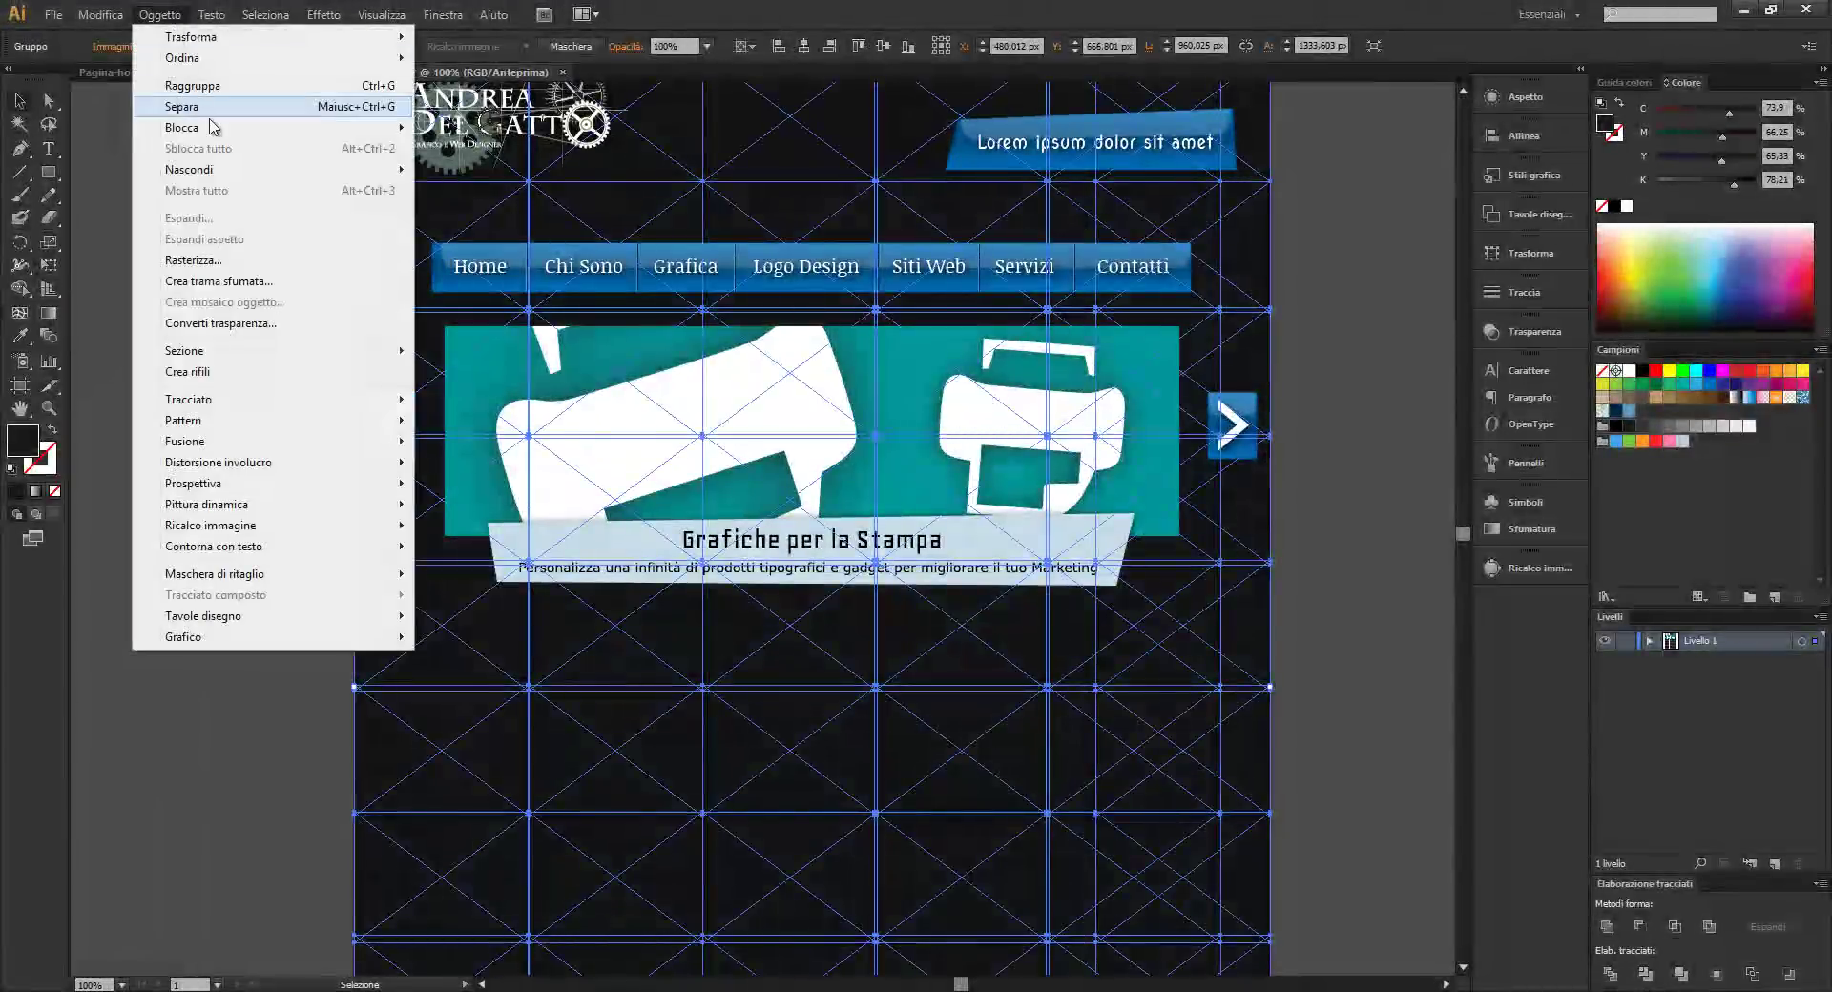
{"action": "left_click", "coordinate": [447, 128]}
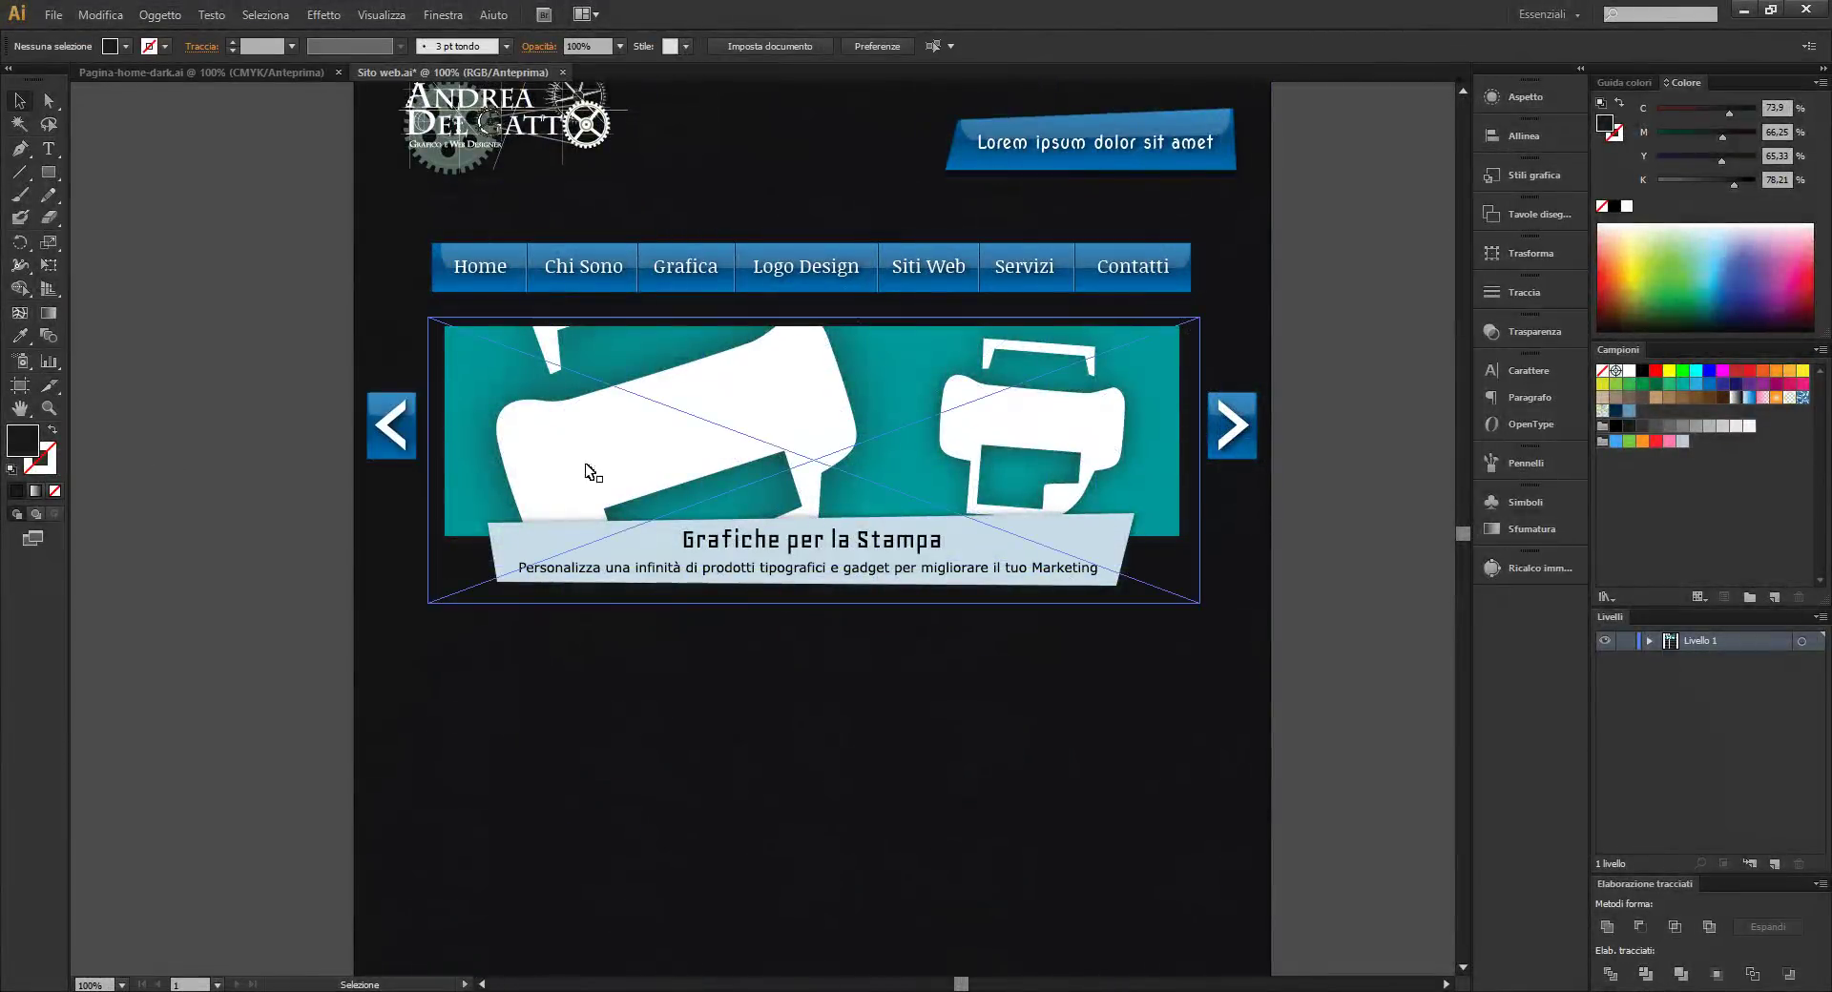
Zoom to 200% to inspect the header and banner, then return to 100% and recenter
{"action": "scroll", "coordinate": [649, 384], "scroll_direction": "up", "scroll_amount": 3}
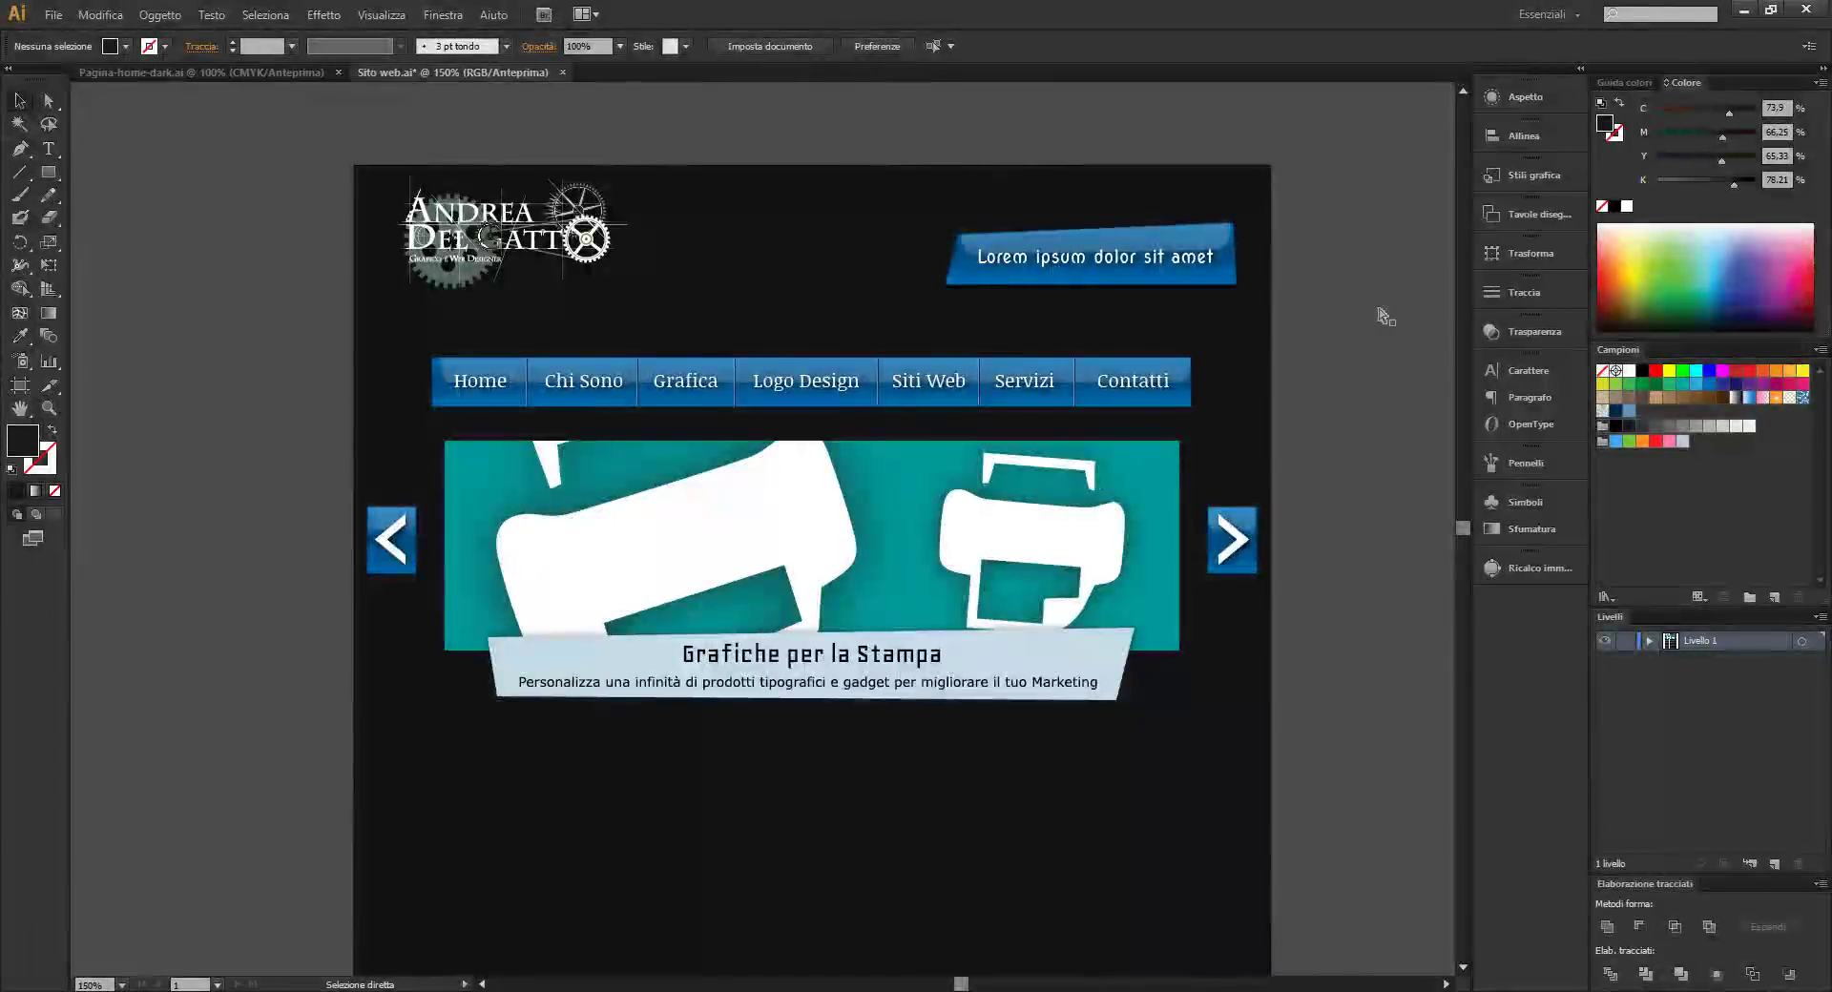
{"action": "key", "text": "ctrl+plus"}
{"action": "left_click_drag", "start_coordinate": [525, 640], "coordinate": [947, 103]}
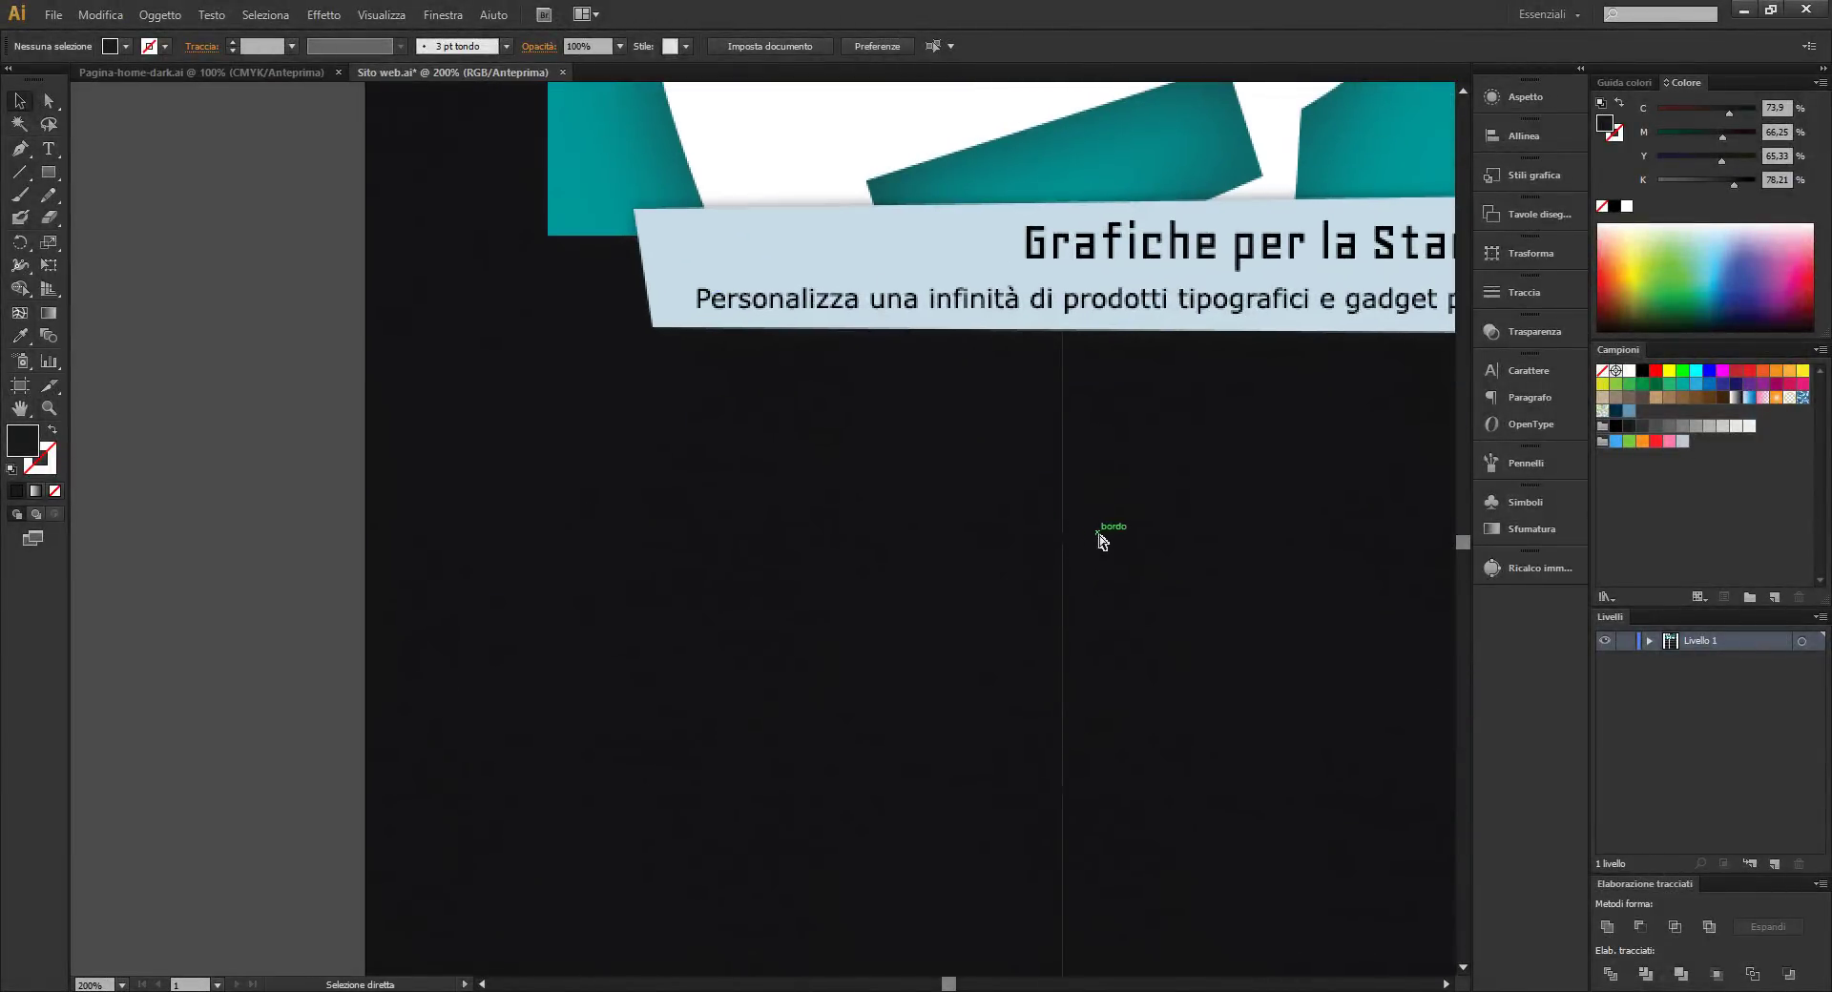
{"action": "key", "text": "ctrl+1"}
{"action": "mouse_move", "coordinate": [1165, 544]}
{"action": "left_mouse_down"}
{"action": "mouse_move", "coordinate": [879, 573]}
{"action": "mouse_move", "coordinate": [943, 576]}
{"action": "mouse_move", "coordinate": [998, 715]}
{"action": "left_mouse_up"}
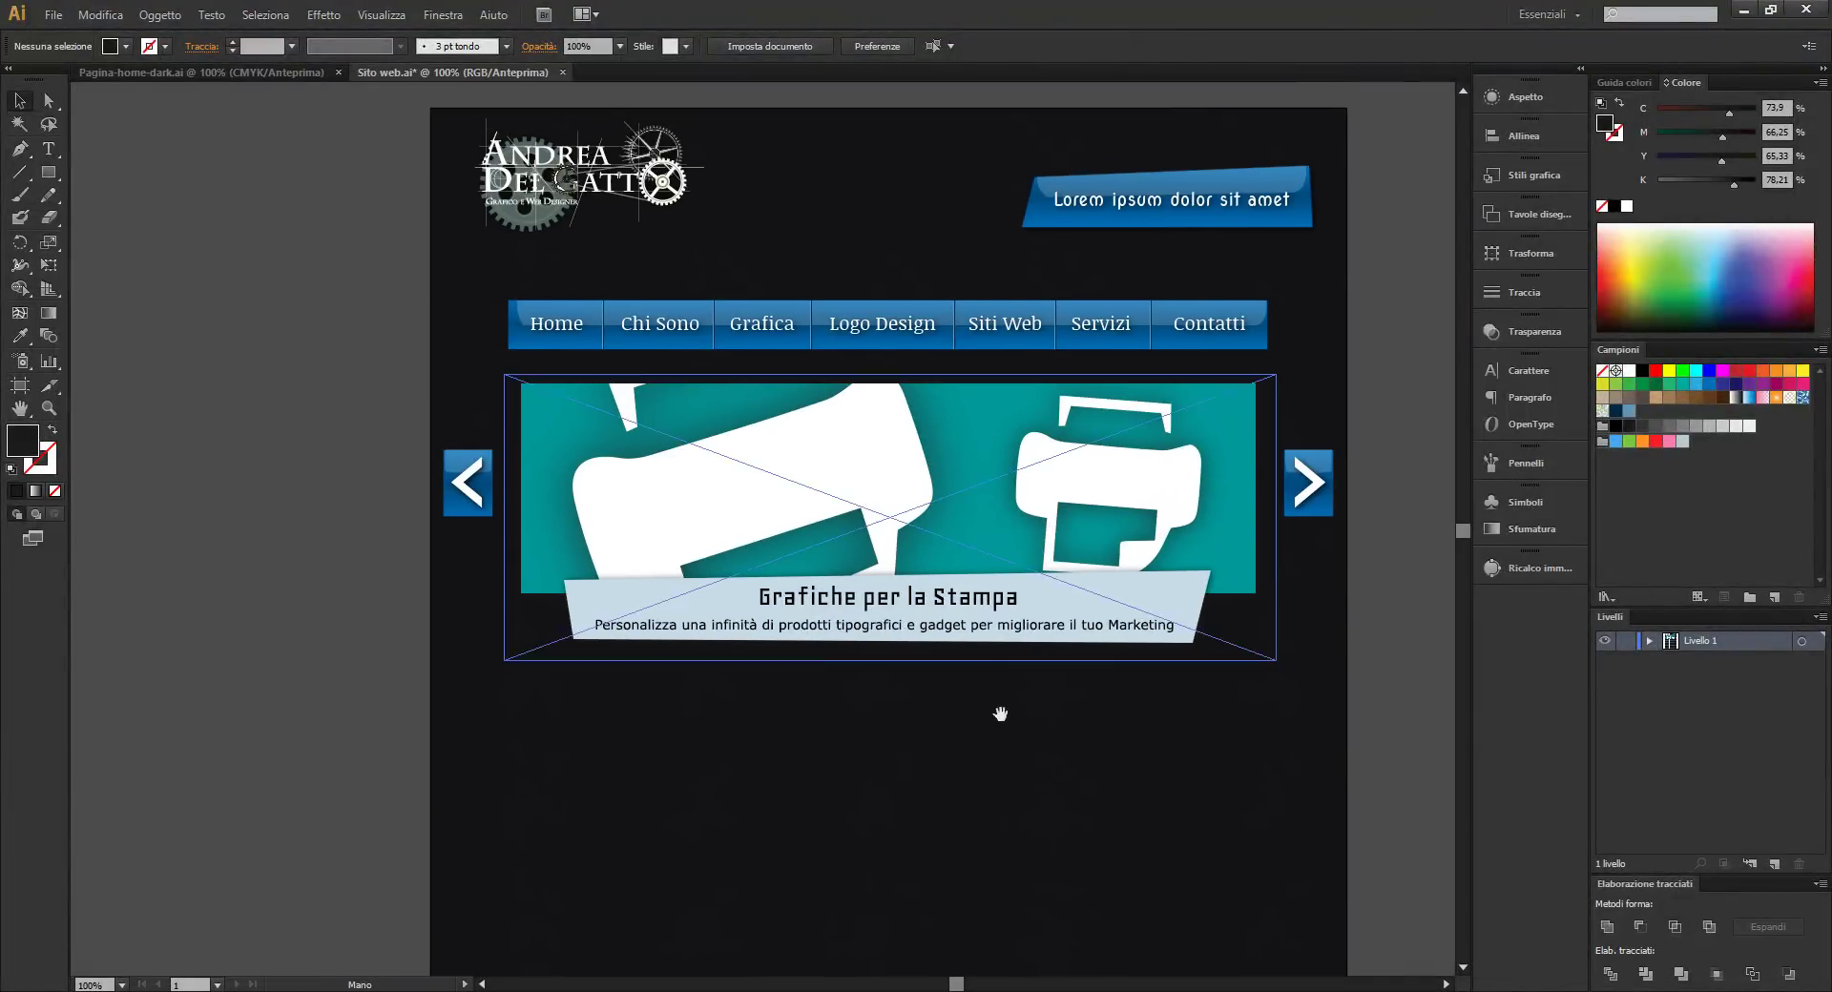
{"action": "scroll", "coordinate": [1363, 200], "scroll_direction": "down", "scroll_amount": 3}
{"action": "scroll", "coordinate": [1353, 274], "scroll_direction": "up", "scroll_amount": 4}
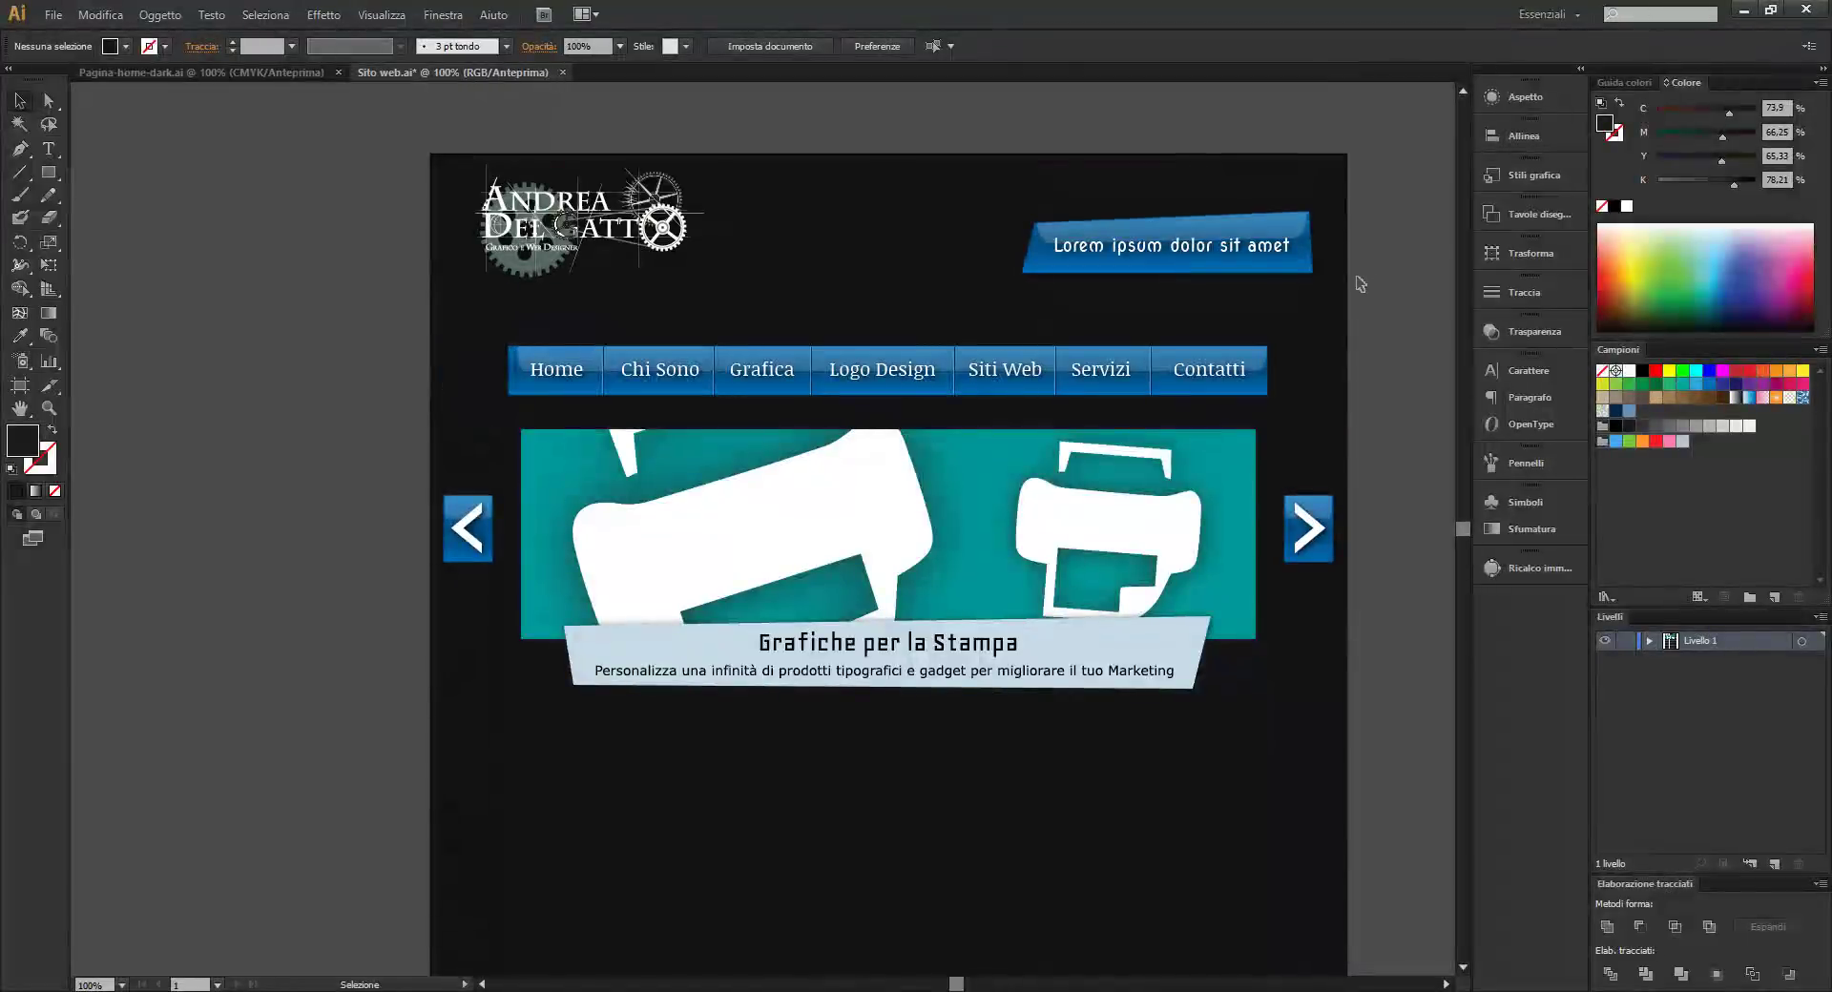
{"action": "scroll", "coordinate": [449, 392], "scroll_direction": "down", "scroll_amount": 3}
{"action": "scroll", "coordinate": [523, 412], "scroll_direction": "down", "scroll_amount": 3}
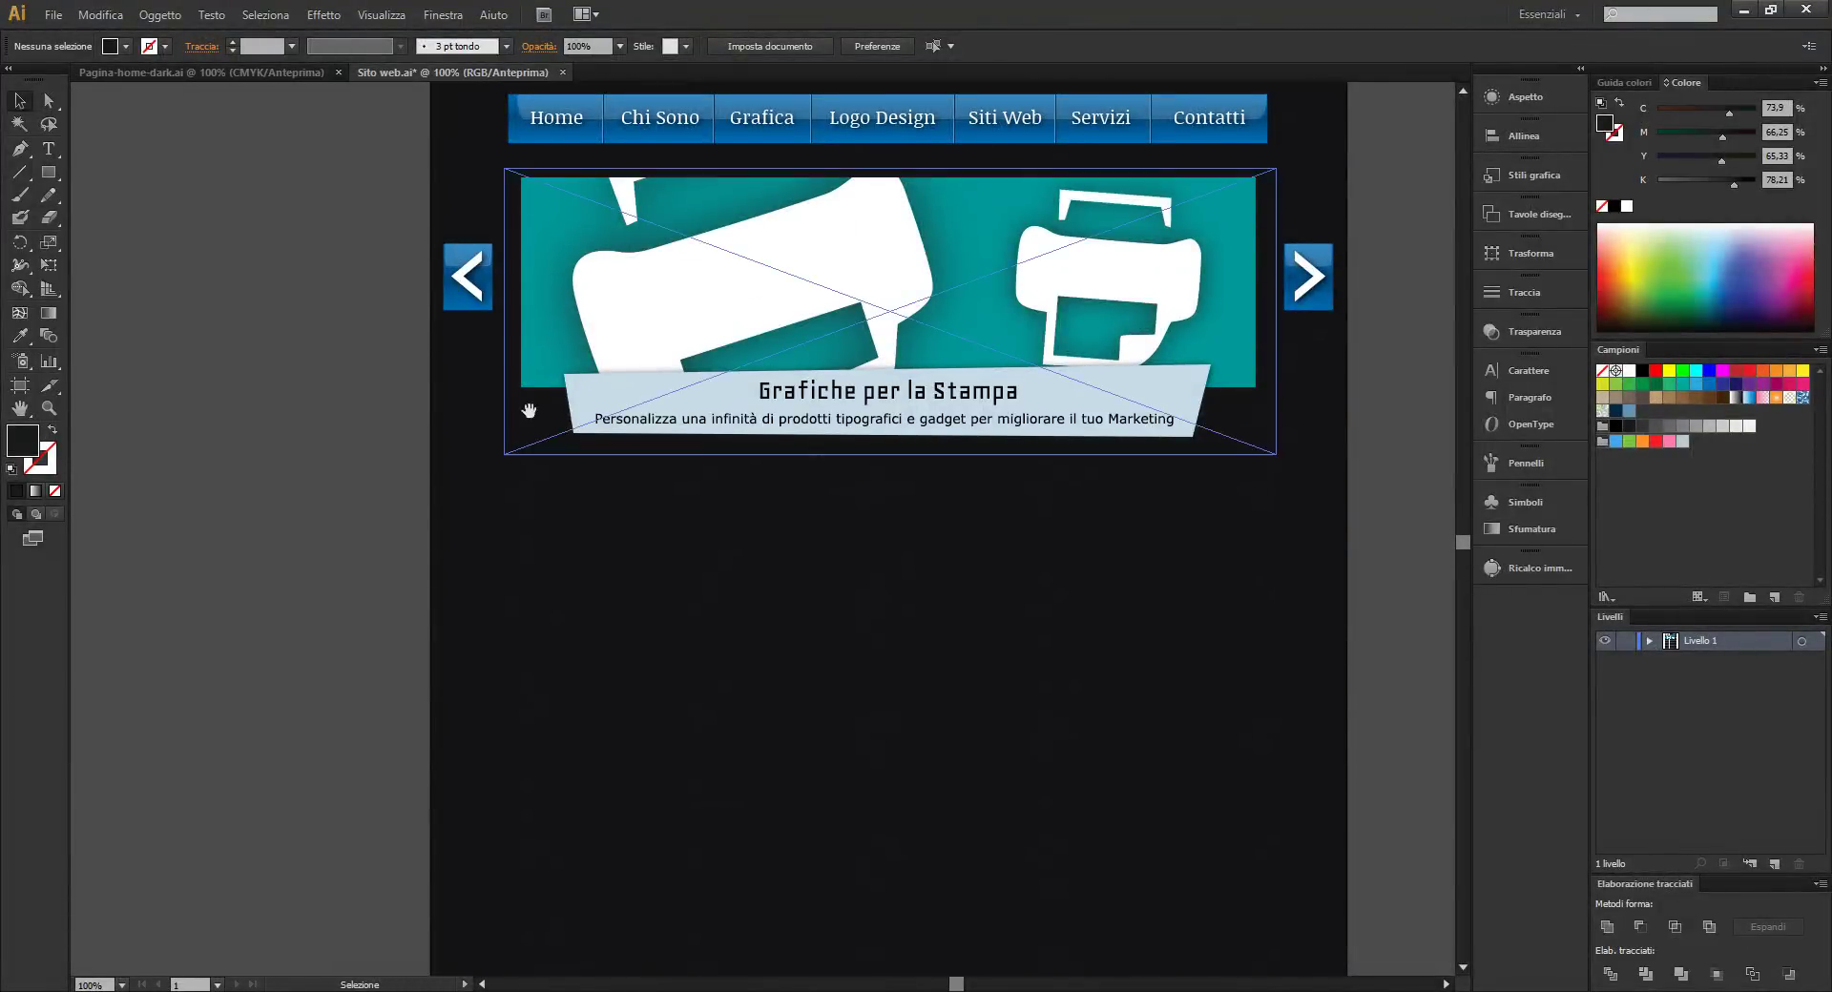
{"action": "left_click_drag", "start_coordinate": [523, 413], "coordinate": [848, 595]}
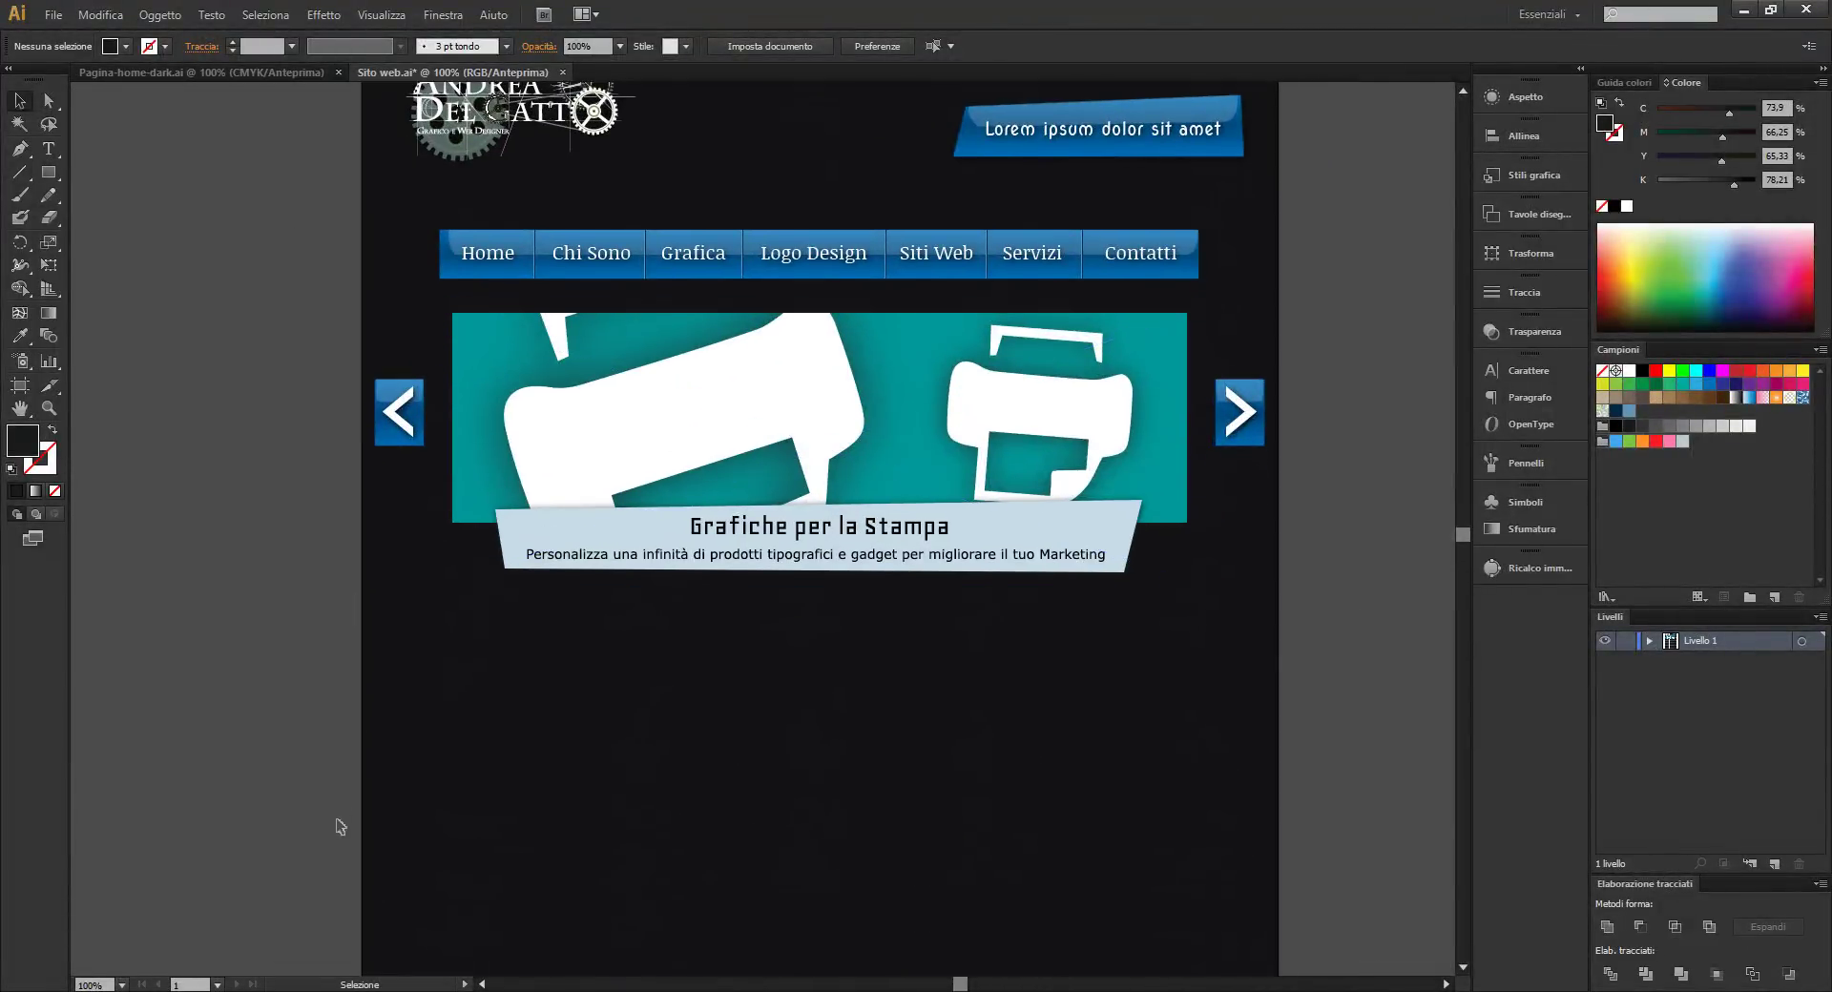
{"action": "scroll", "coordinate": [836, 606], "scroll_direction": "down", "scroll_amount": 2}
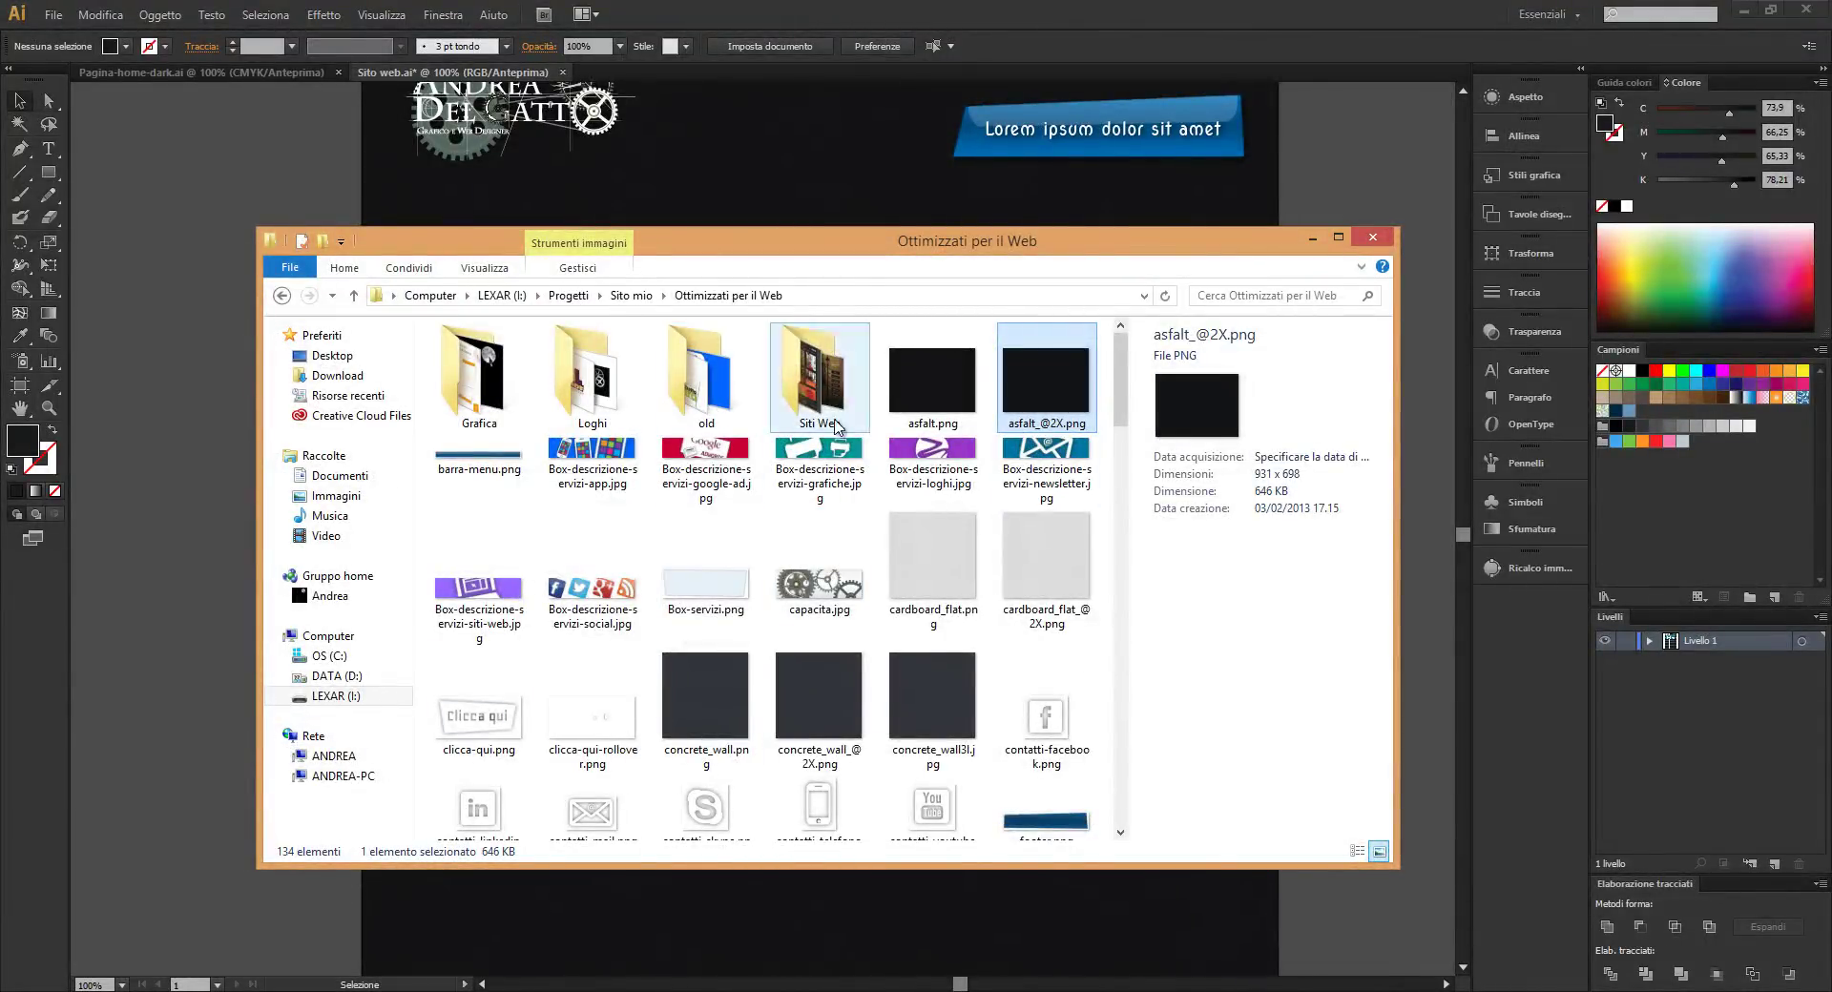
Drag Siti-Web-home2.jpg onto the Grafica folder and open that folder
{"action": "scroll", "coordinate": [871, 544], "scroll_direction": "down", "scroll_amount": 10}
{"action": "scroll", "coordinate": [868, 546], "scroll_direction": "down", "scroll_amount": 8}
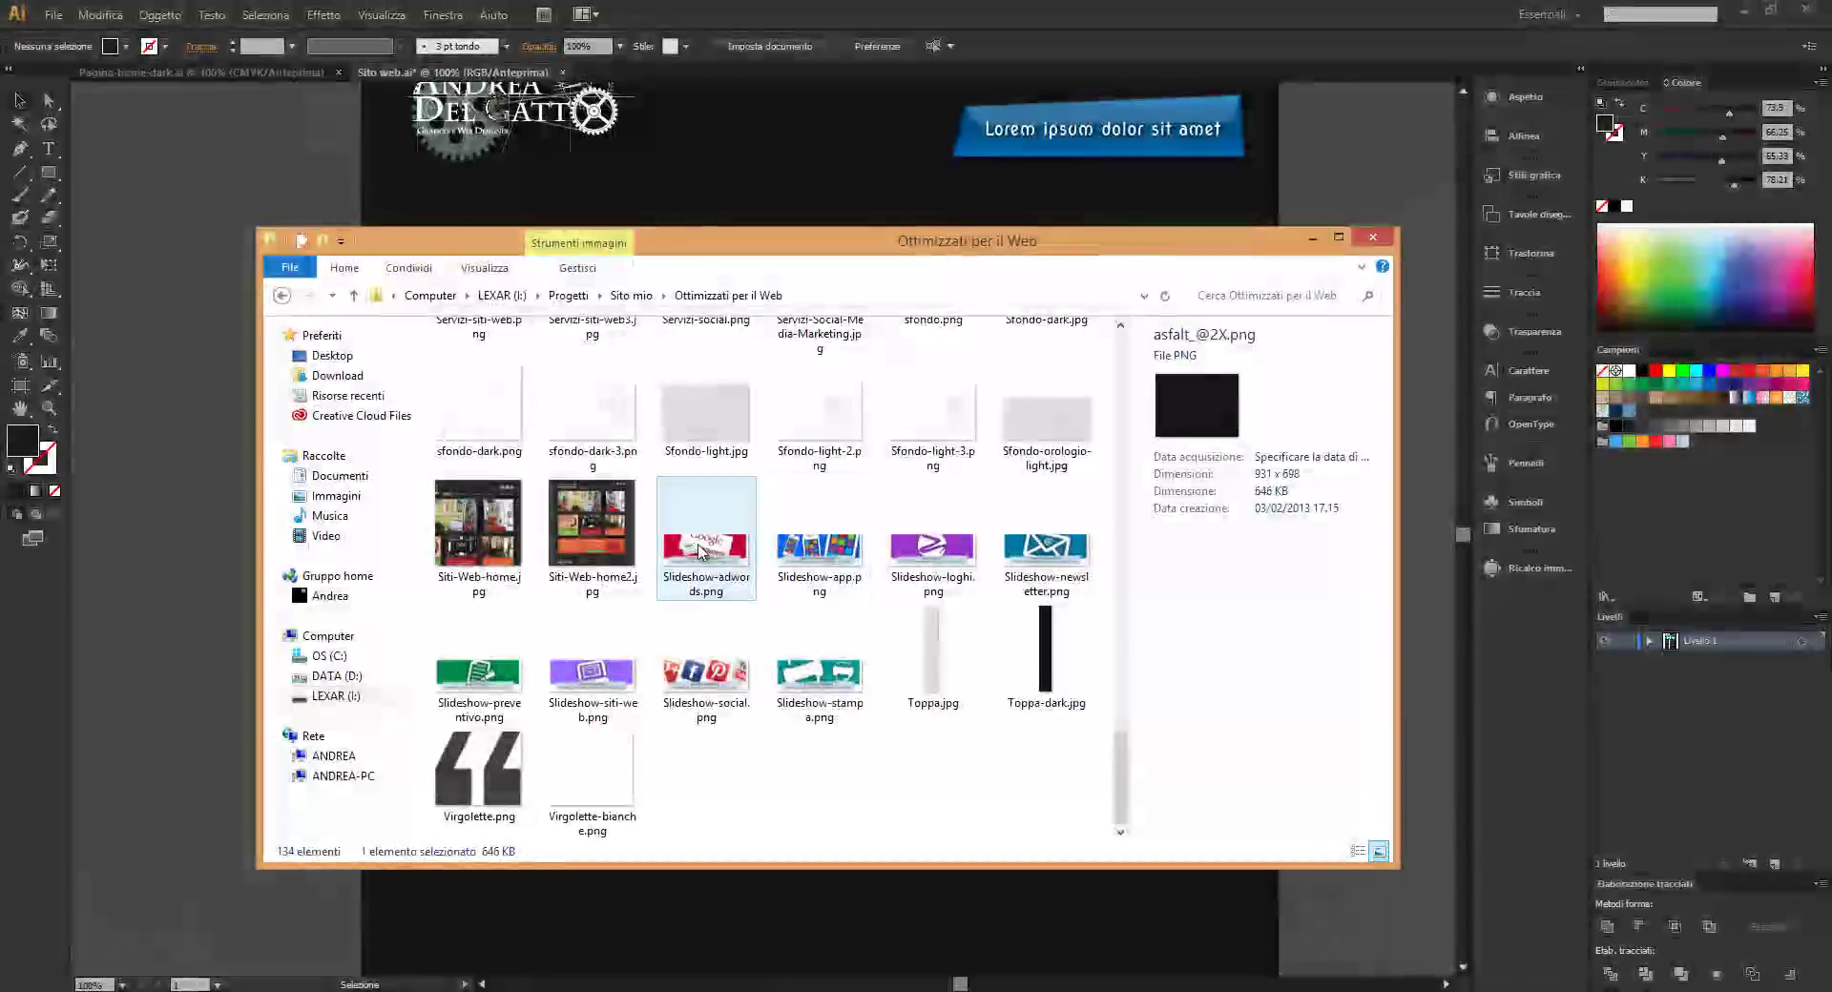
{"action": "left_click", "coordinate": [591, 525]}
{"action": "left_click_drag", "start_coordinate": [576, 506], "coordinate": [493, 381]}
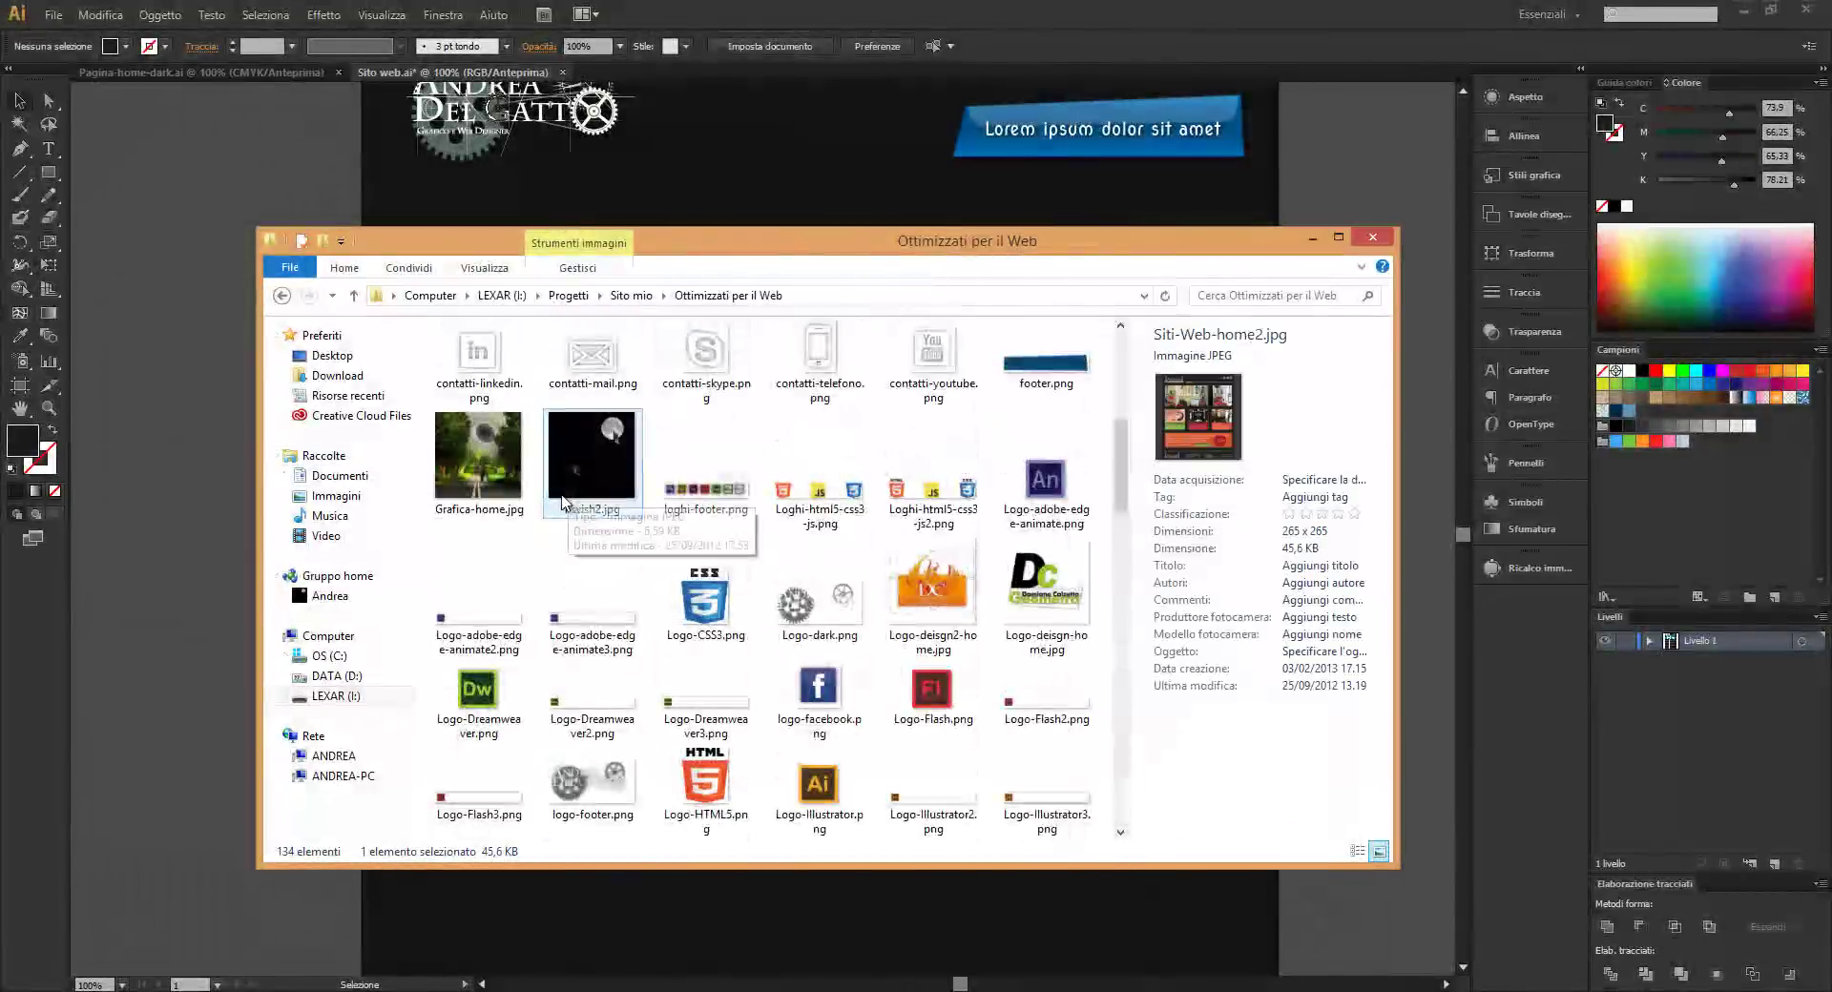
{"action": "double_click", "coordinate": [493, 381]}
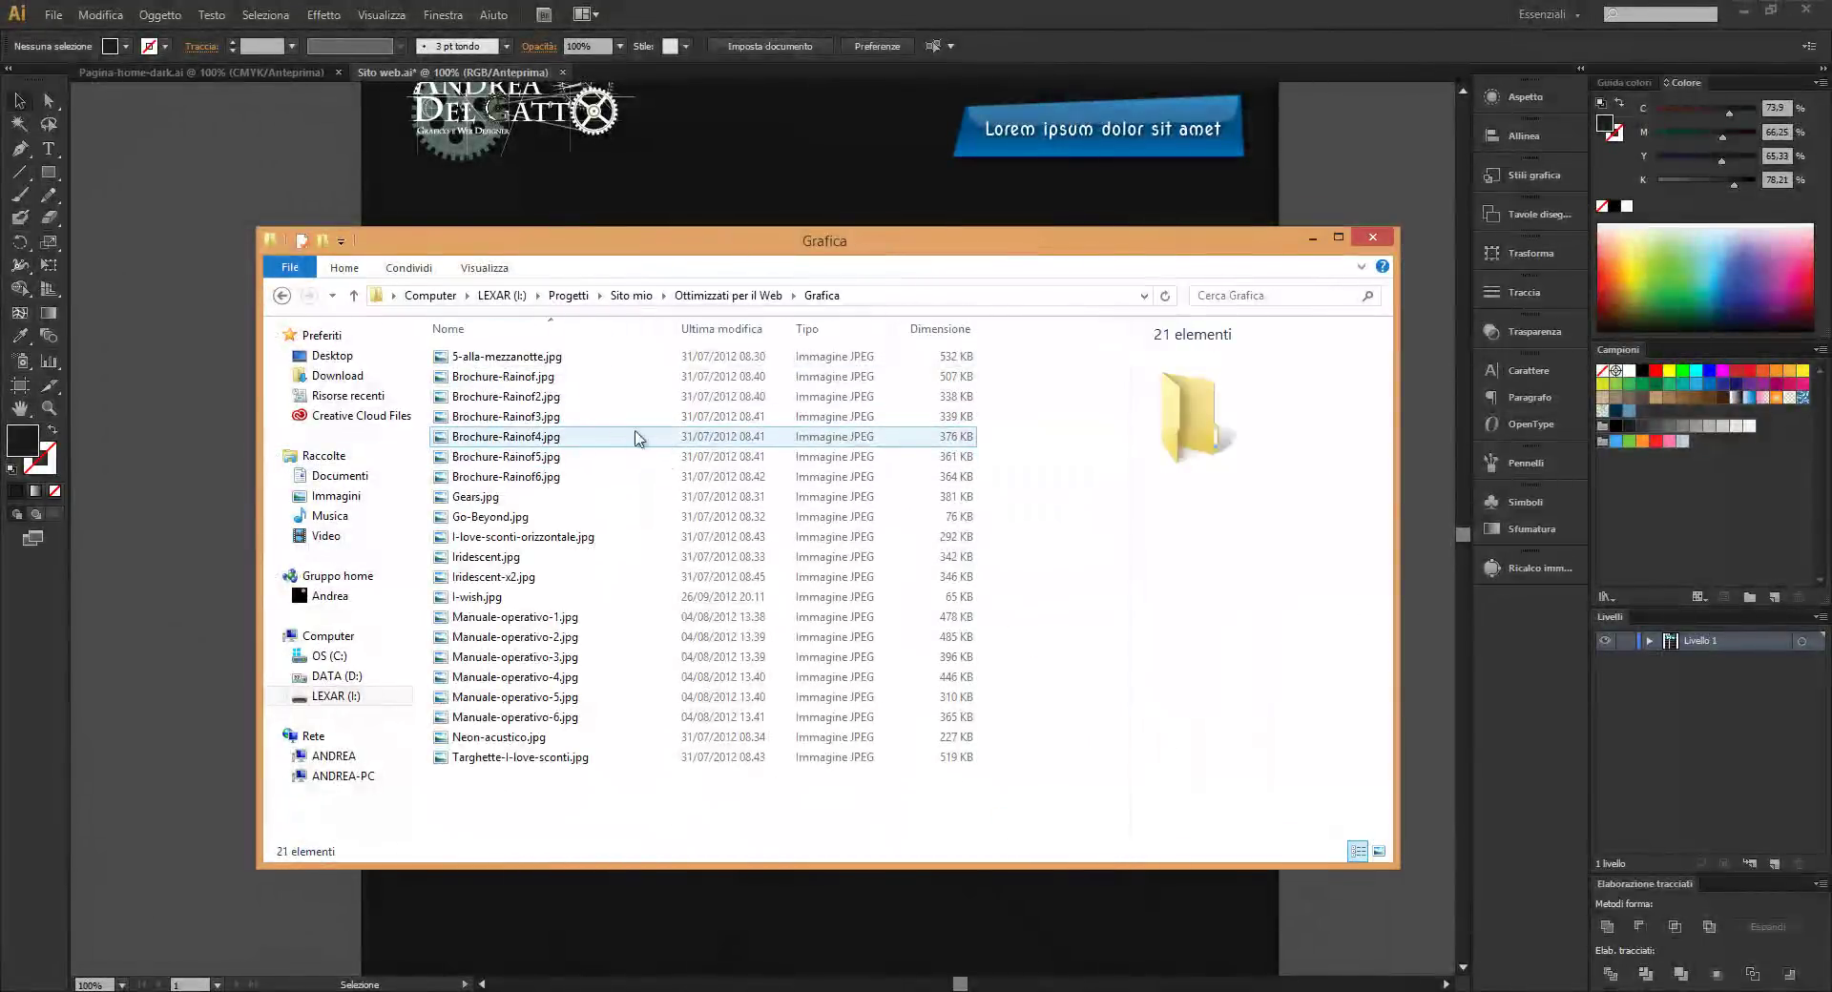
Show Grafica as large icons and drag Iridescent.jpg and Go-Beyond.jpg into Illustrator
{"action": "left_click", "coordinate": [1379, 851]}
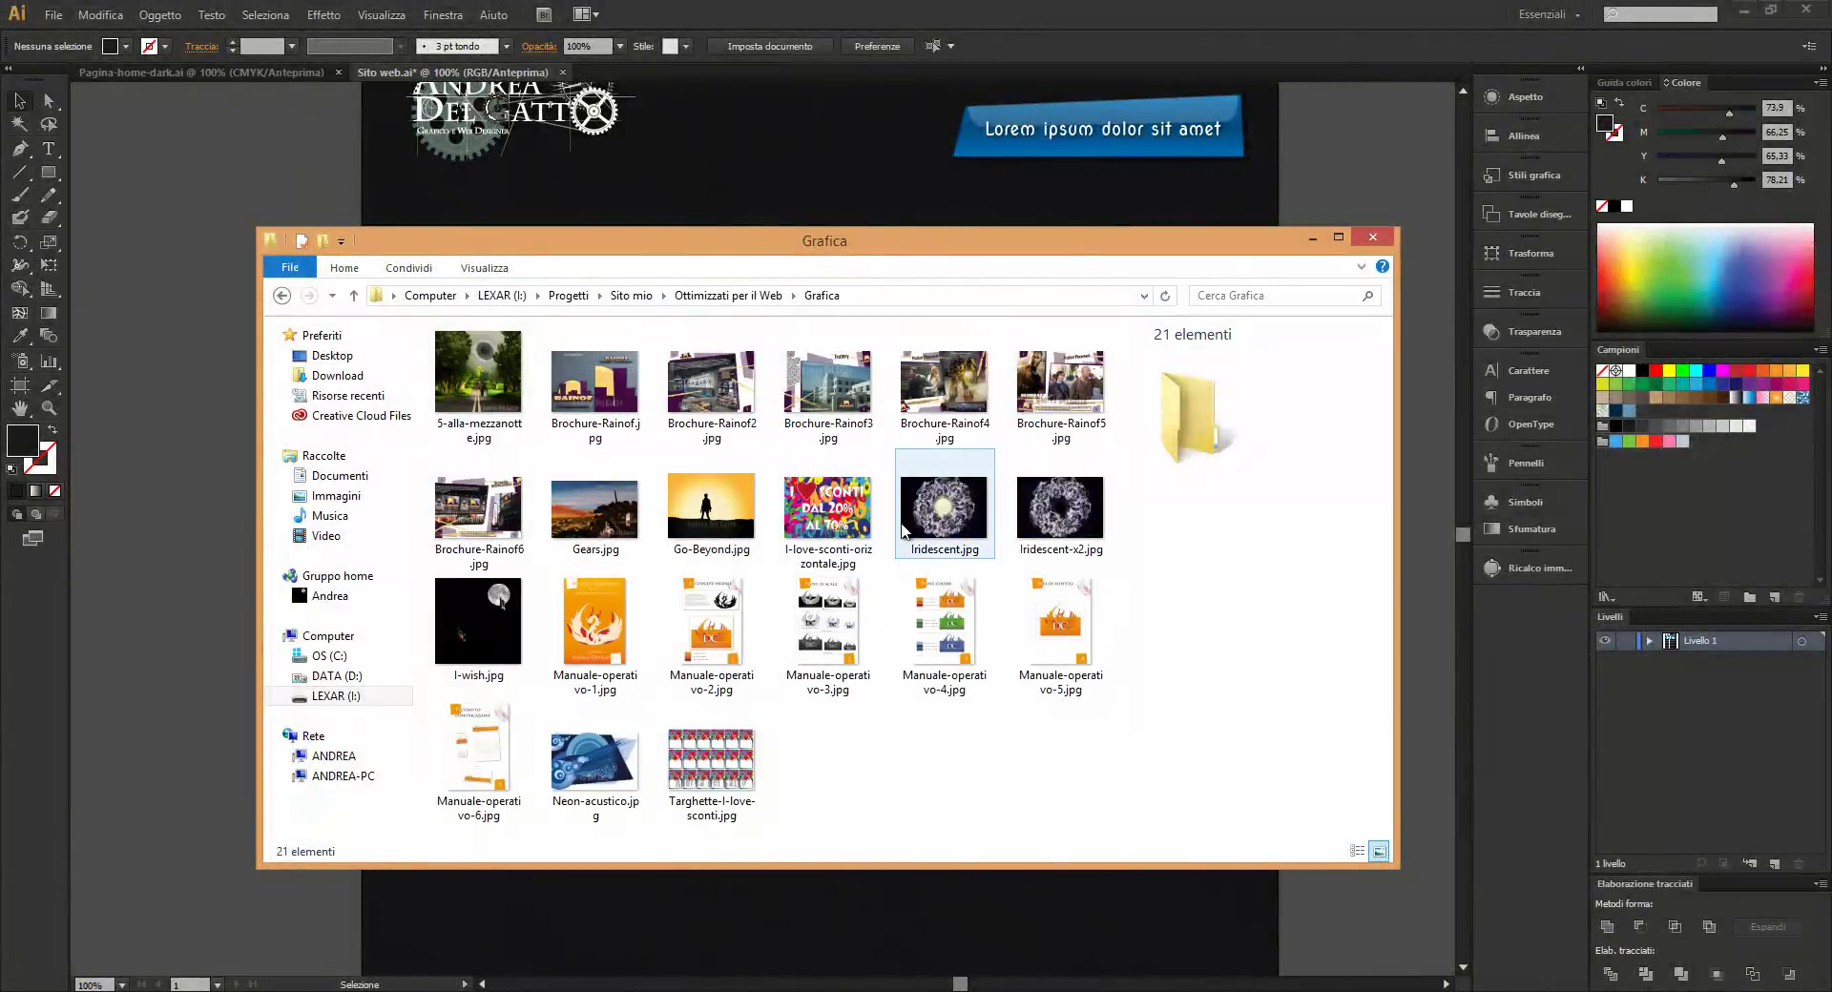
{"action": "left_click_drag", "start_coordinate": [943, 510], "coordinate": [227, 501]}
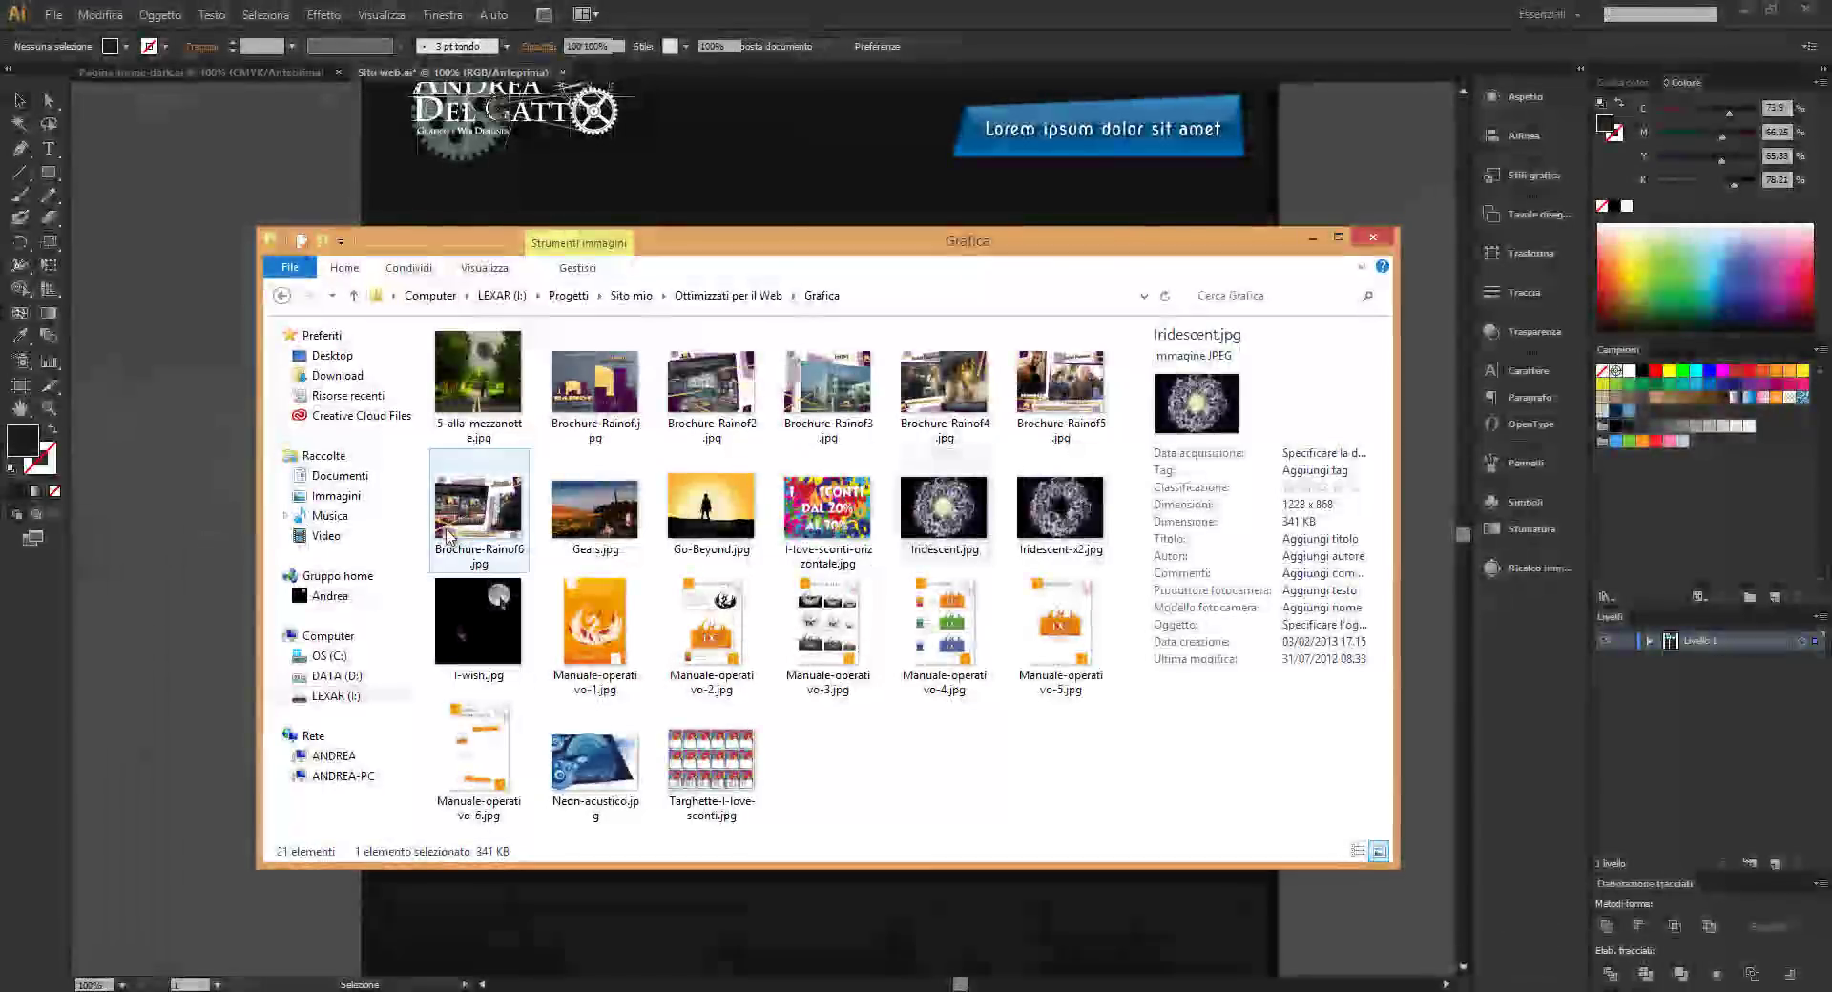
{"action": "left_click_drag", "start_coordinate": [711, 510], "coordinate": [1131, 186]}
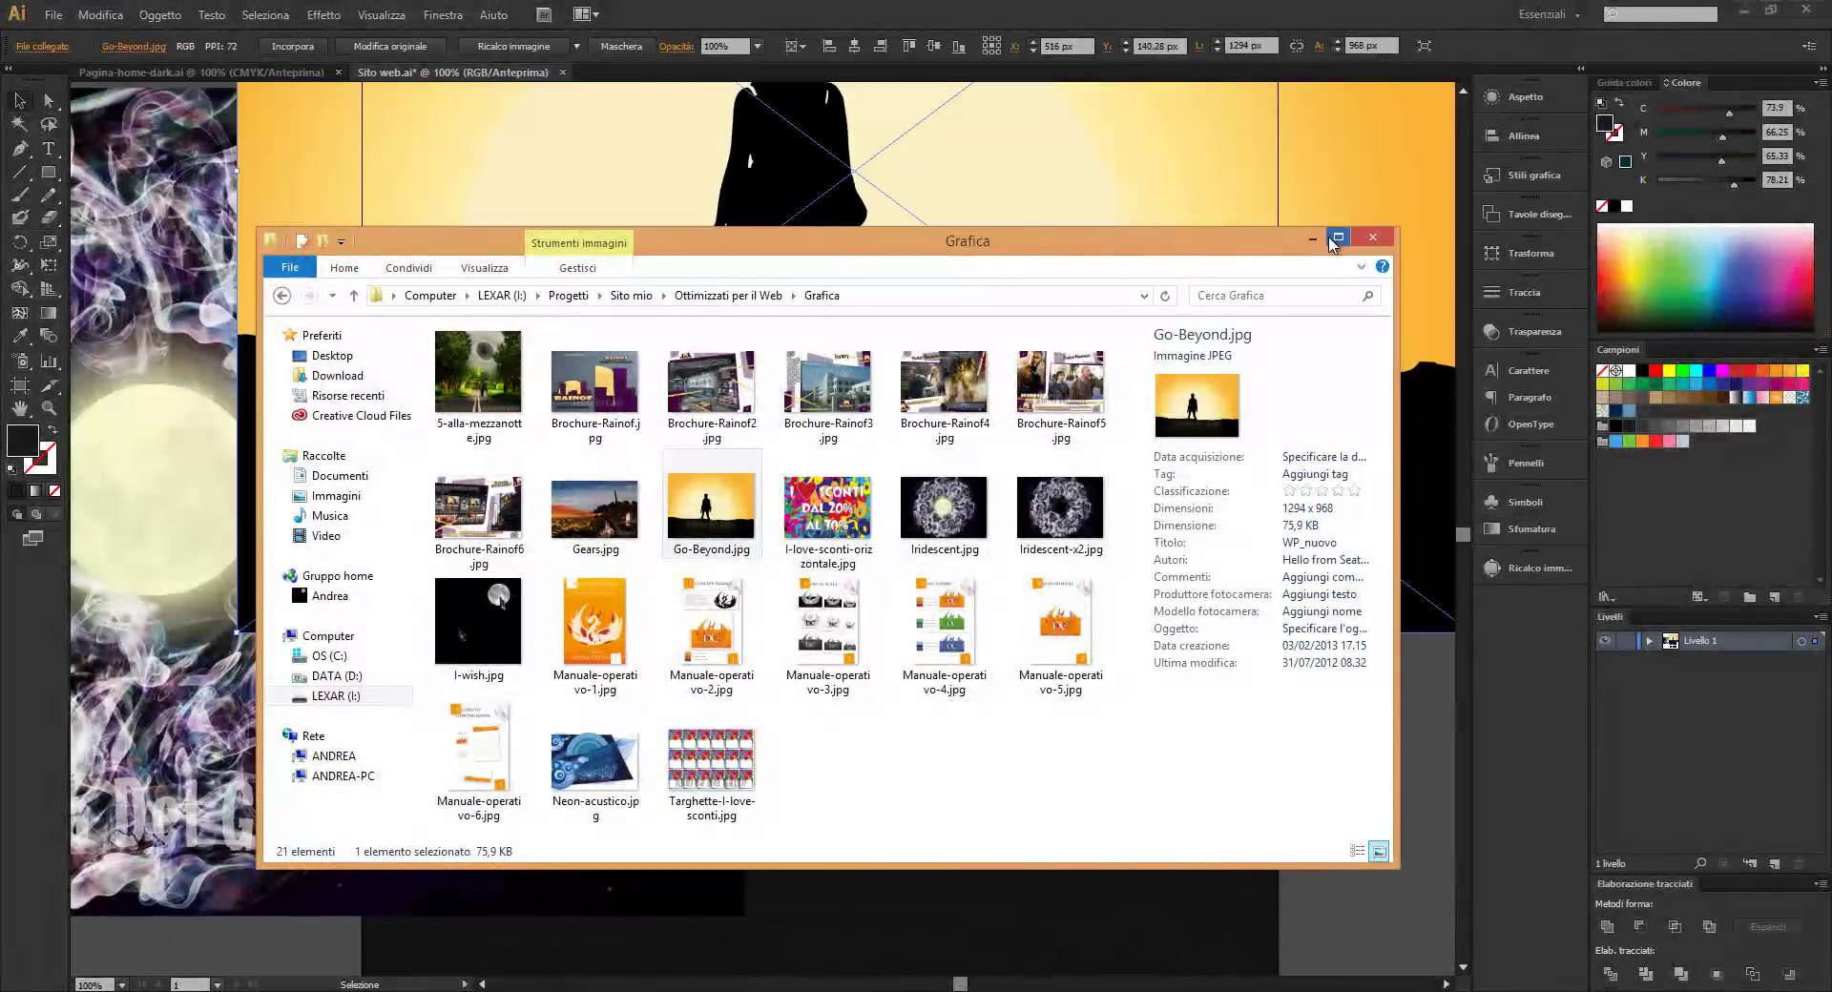
At 50% zoom, put the two photos side by side and shrink them together
{"action": "left_click", "coordinate": [1313, 236]}
{"action": "key", "text": "ctrl+minus"}
{"action": "key", "text": "ctrl+minus"}
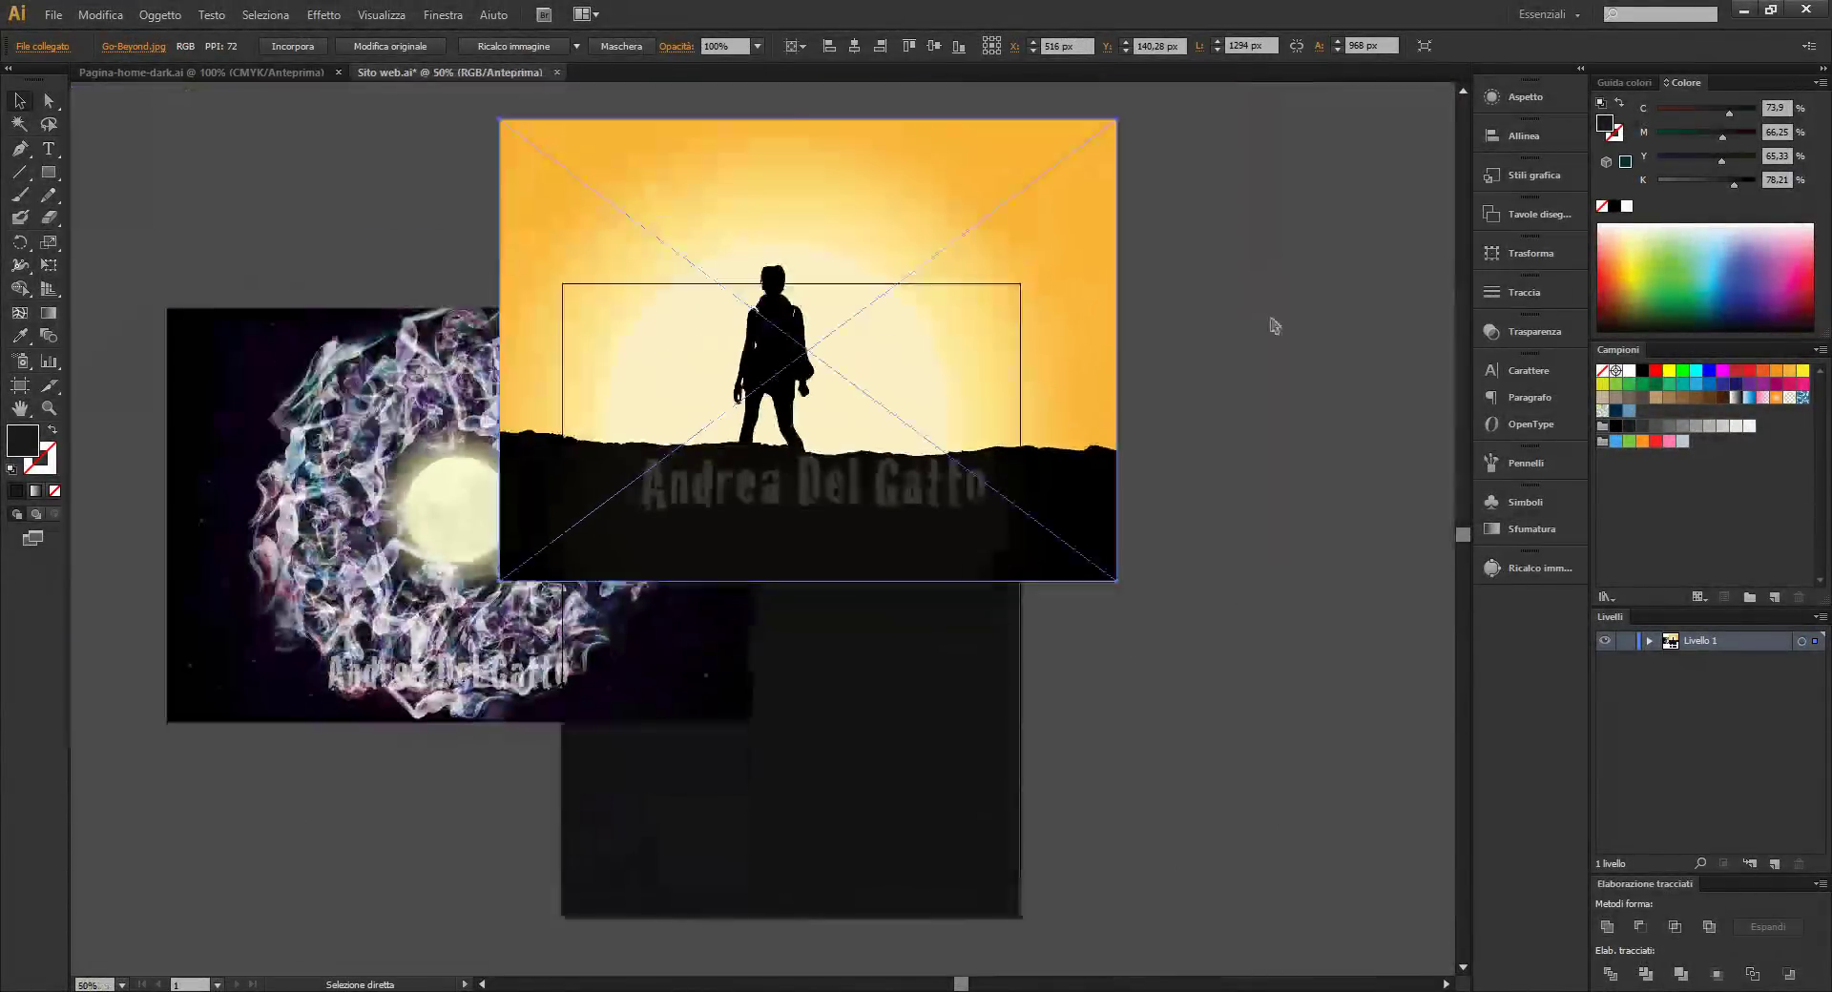
{"action": "left_click_drag", "start_coordinate": [791, 457], "coordinate": [993, 604]}
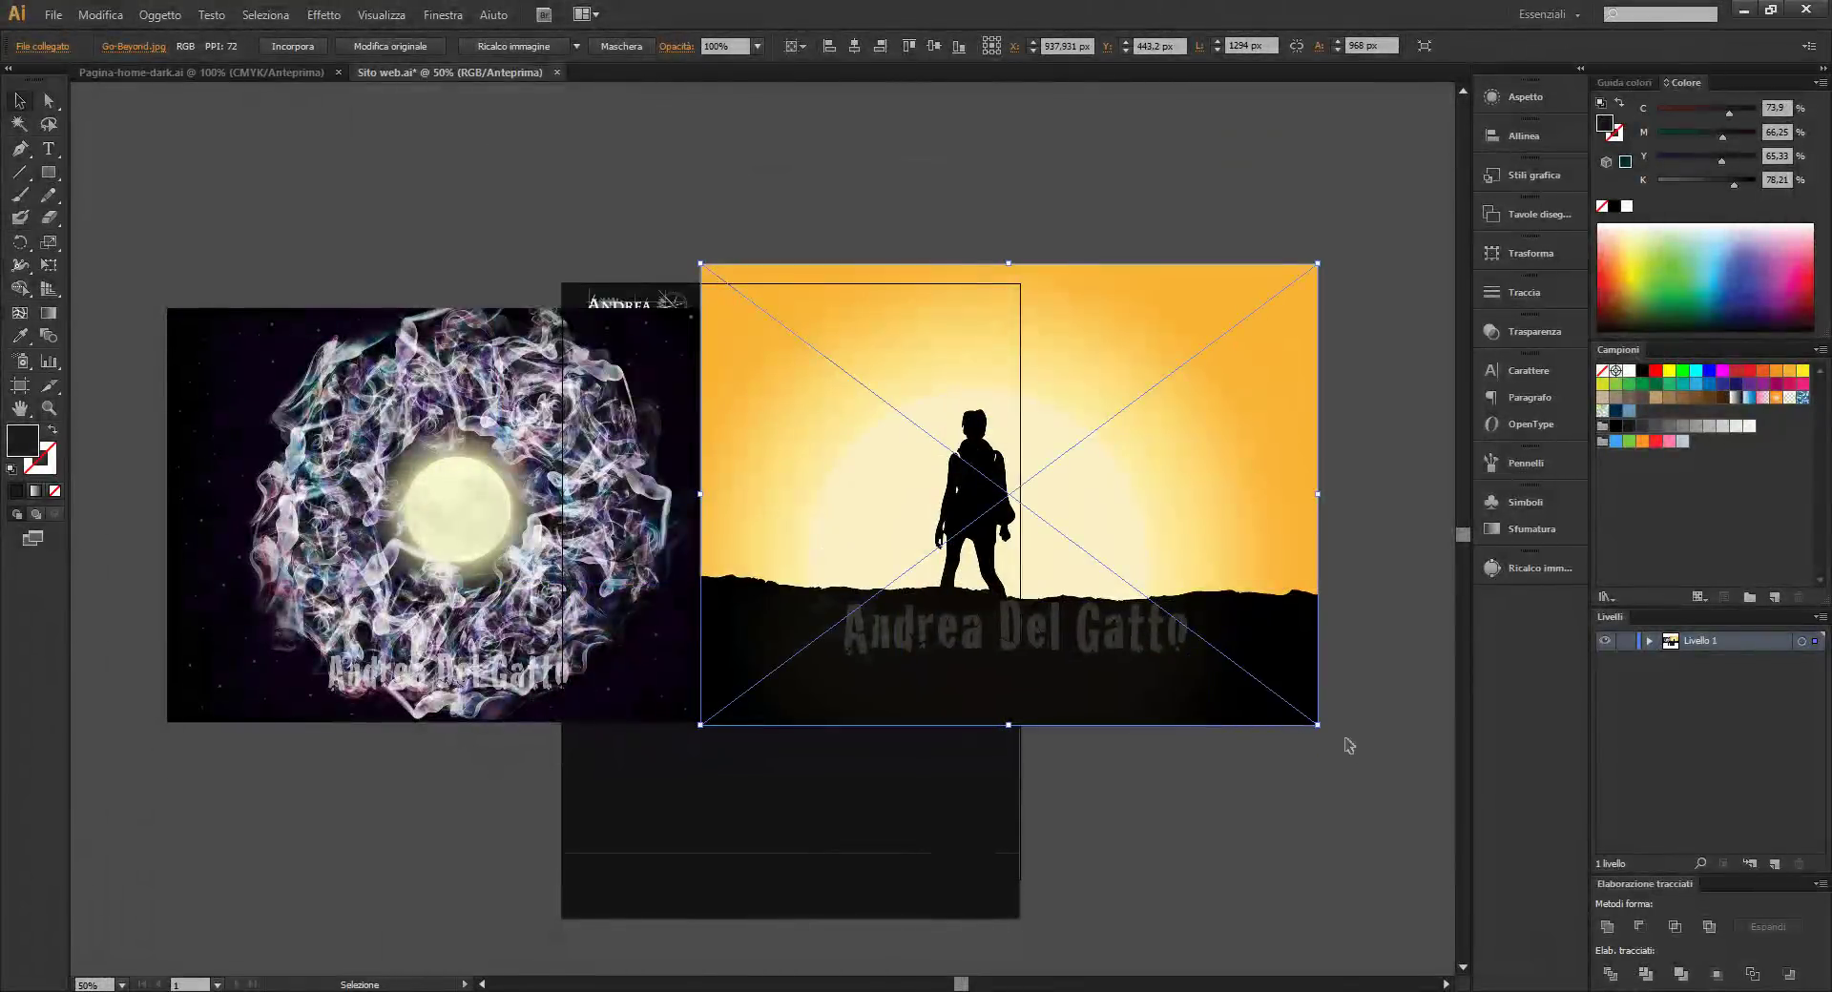
{"action": "left_click", "coordinate": [509, 549], "text": "shift"}
{"action": "left_click_drag", "start_coordinate": [1321, 725], "coordinate": [828, 528]}
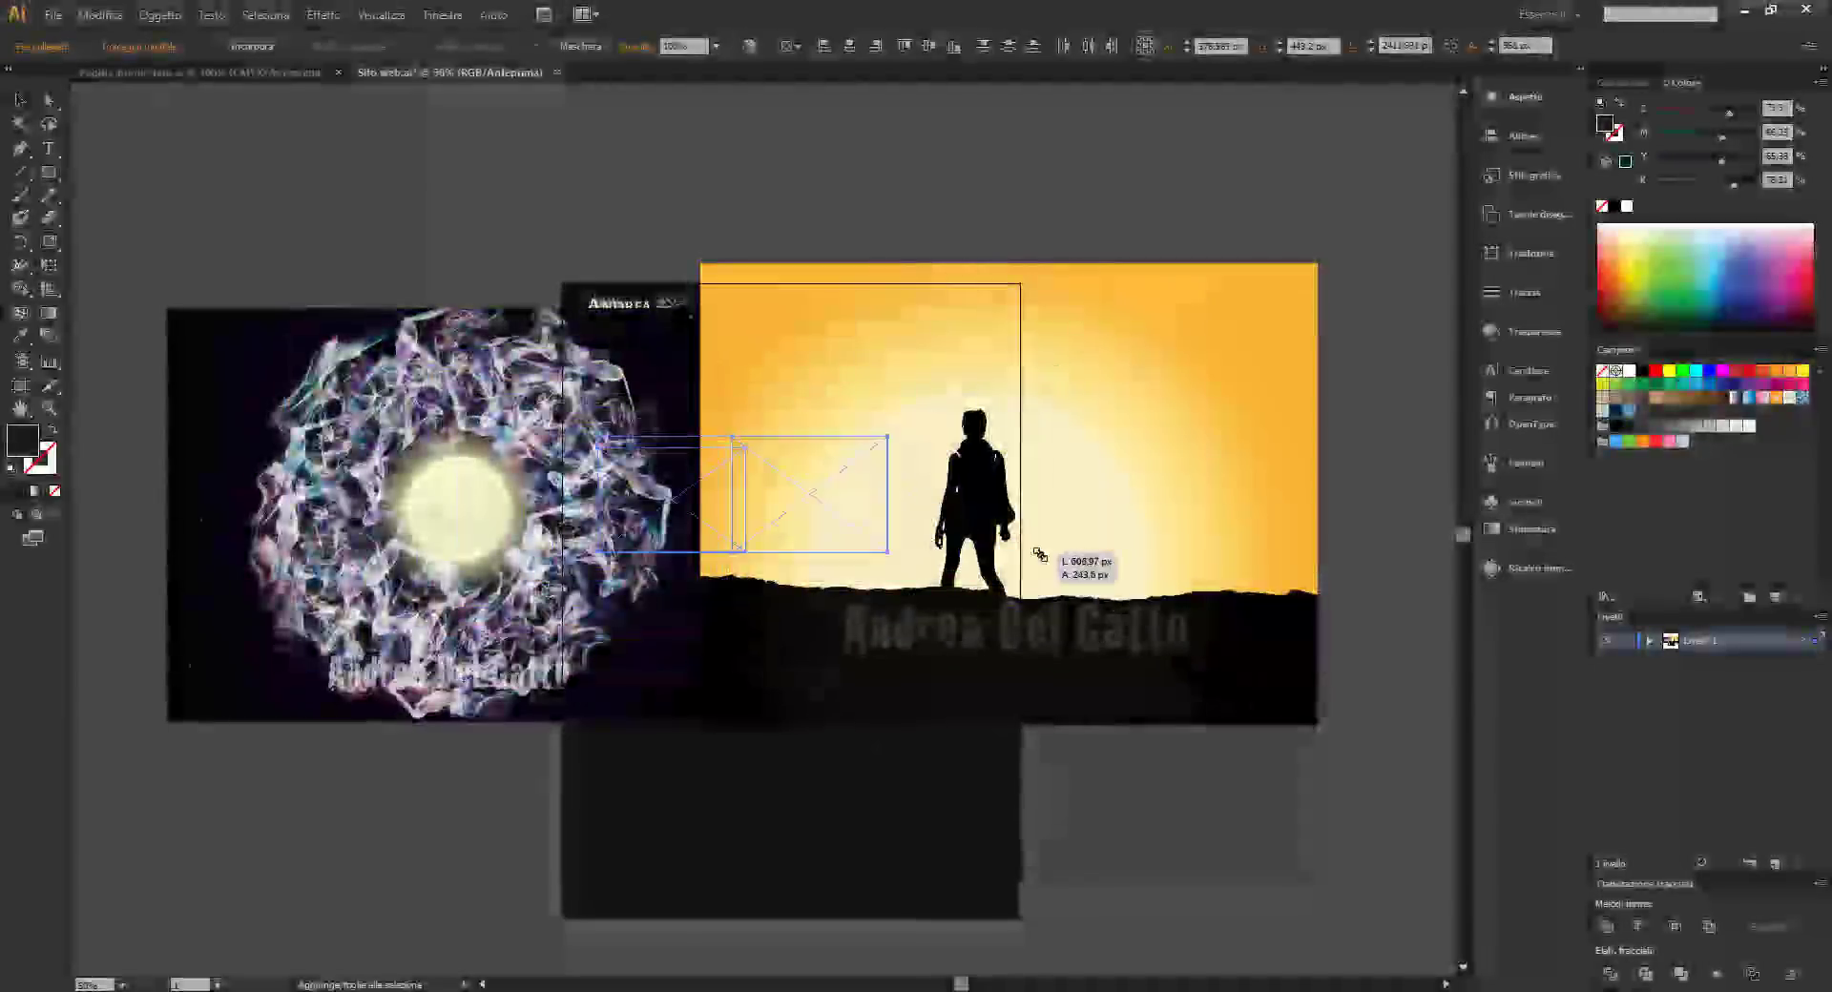
{"action": "left_click", "coordinate": [1284, 552]}
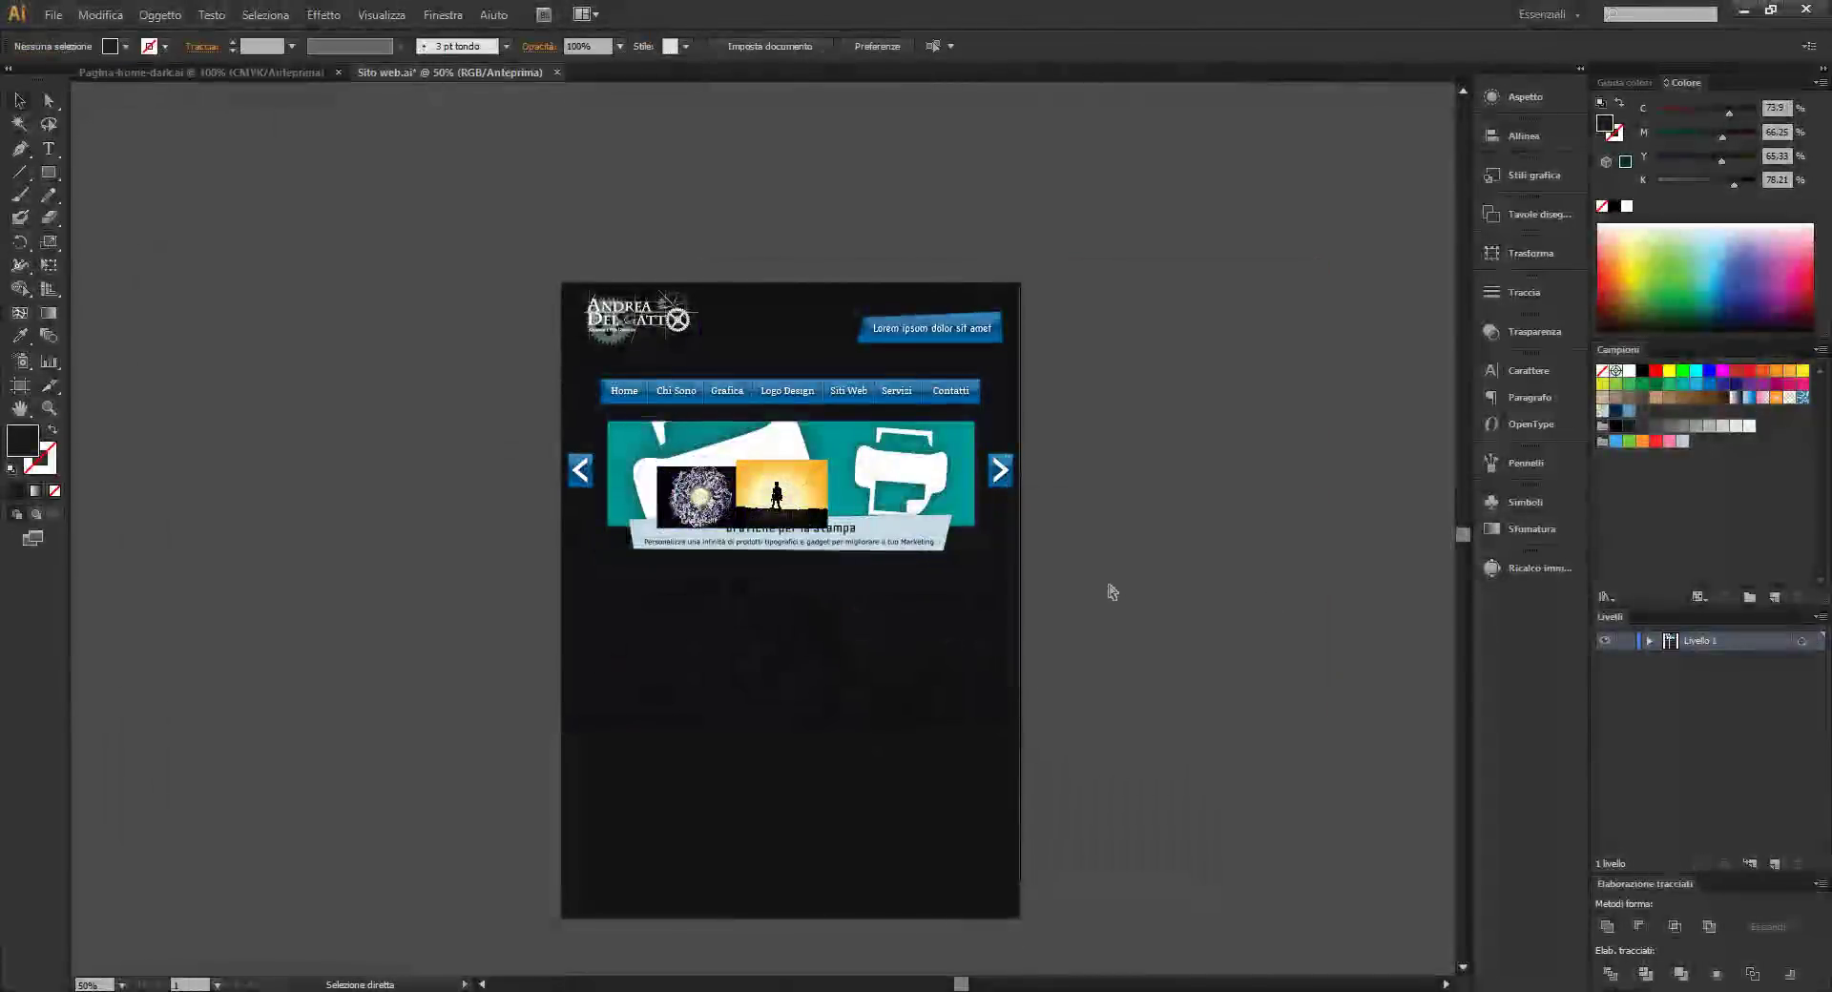
At 100% zoom, move the galaxy and sunset photos below the banner
{"action": "key", "text": "ctrl+1"}
{"action": "left_click_drag", "start_coordinate": [574, 499], "coordinate": [468, 772]}
{"action": "left_click_drag", "start_coordinate": [821, 449], "coordinate": [833, 736]}
{"action": "scroll", "coordinate": [907, 687], "scroll_direction": "down", "scroll_amount": 3}
{"action": "scroll", "coordinate": [976, 654], "scroll_direction": "down", "scroll_amount": 2}
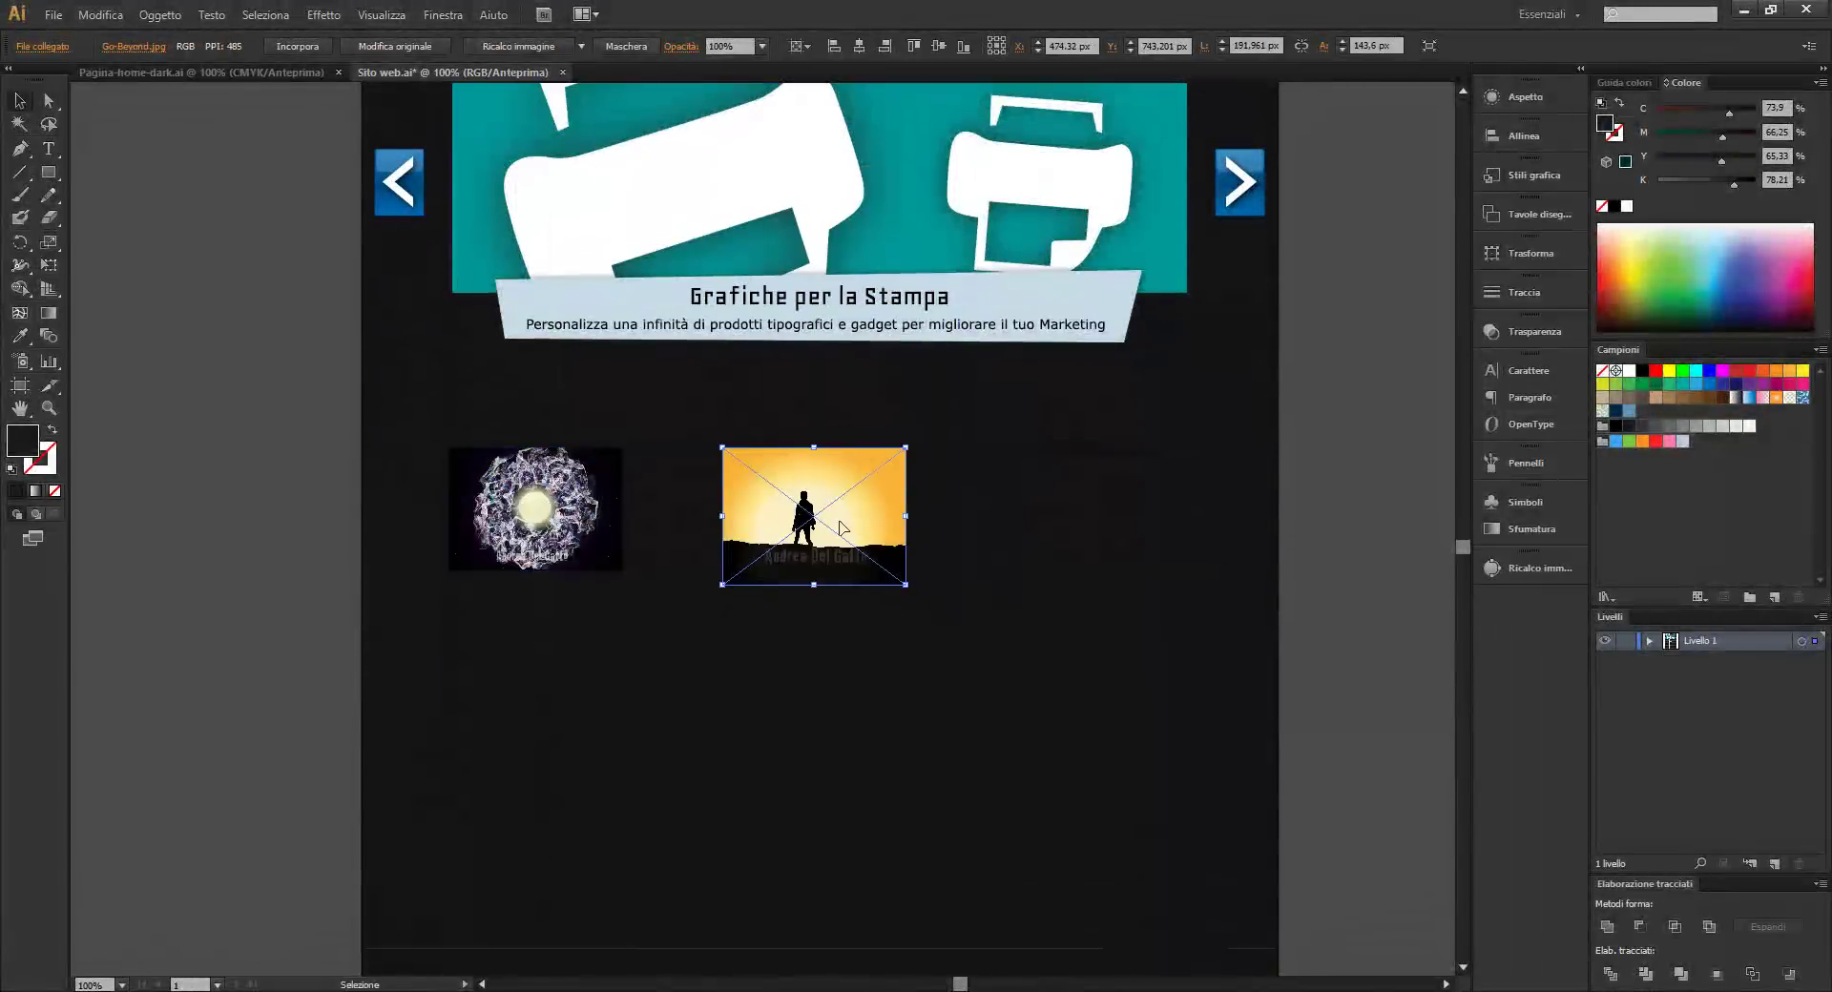
Duplicate the galaxy photo to the right and scale all three photos together
{"action": "left_click_drag", "start_coordinate": [539, 523], "coordinate": [1095, 523]}
{"action": "left_click", "coordinate": [535, 527], "text": "shift"}
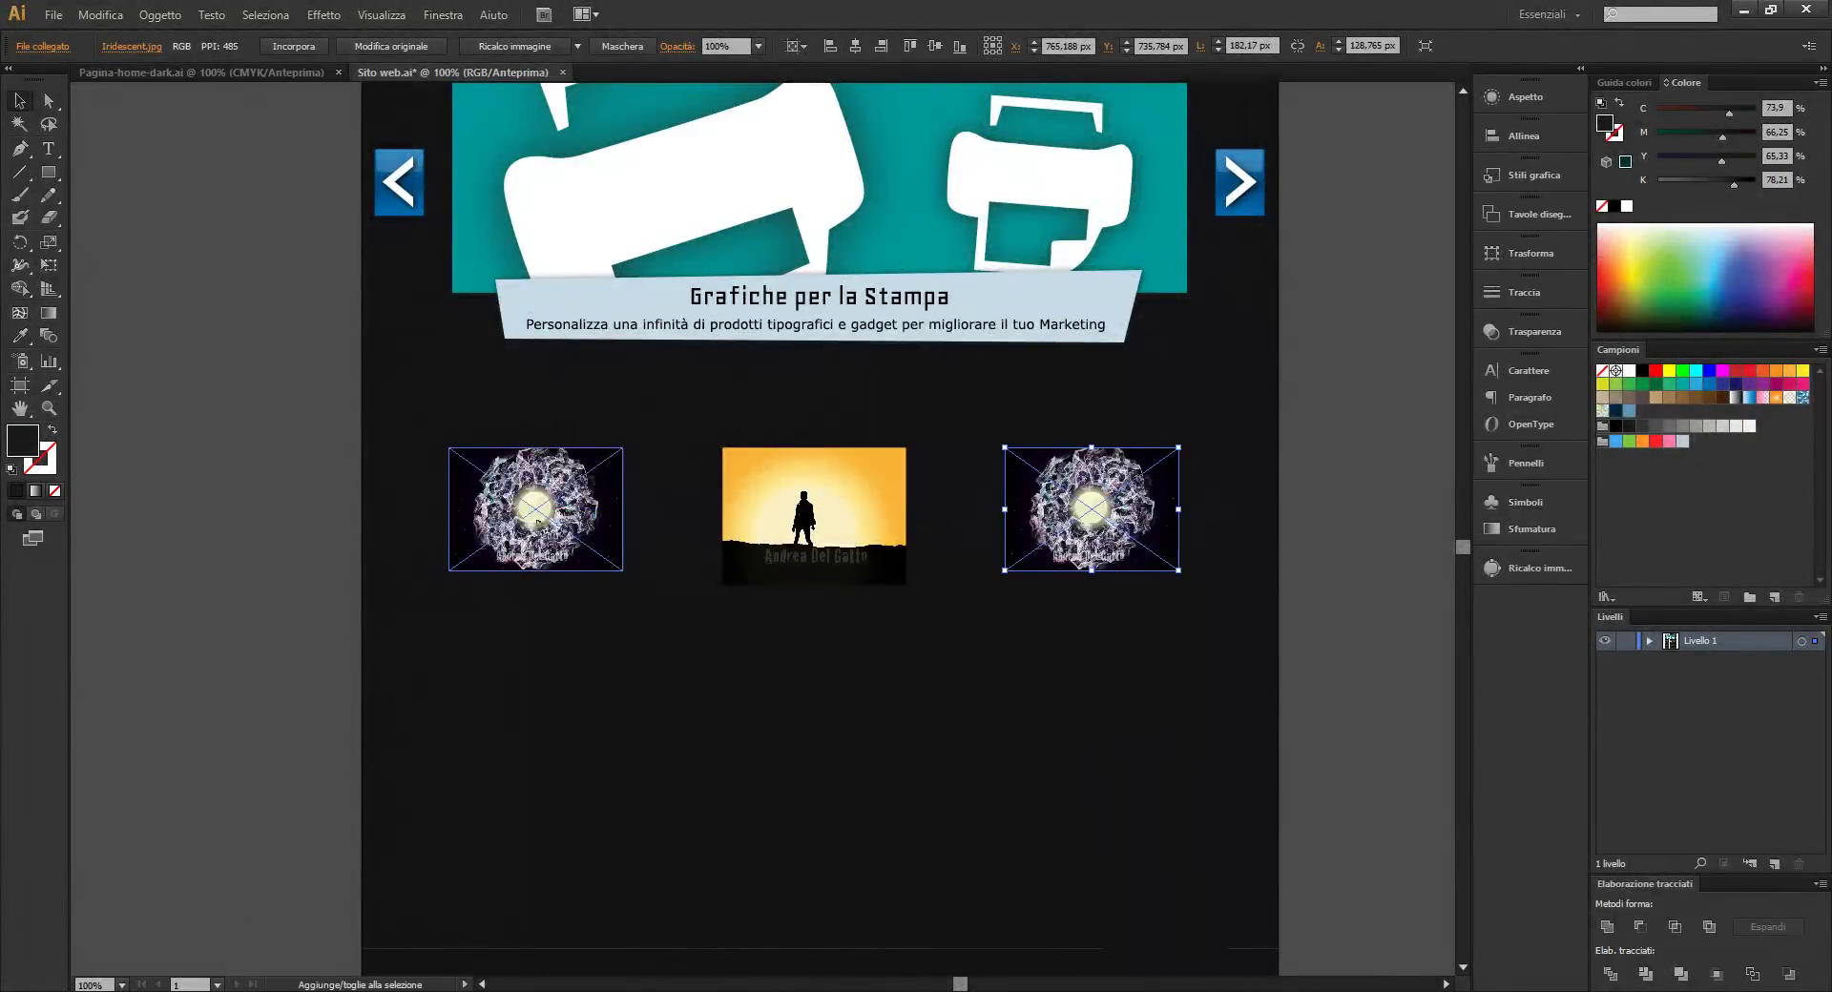
{"action": "left_click", "coordinate": [759, 521], "text": "shift"}
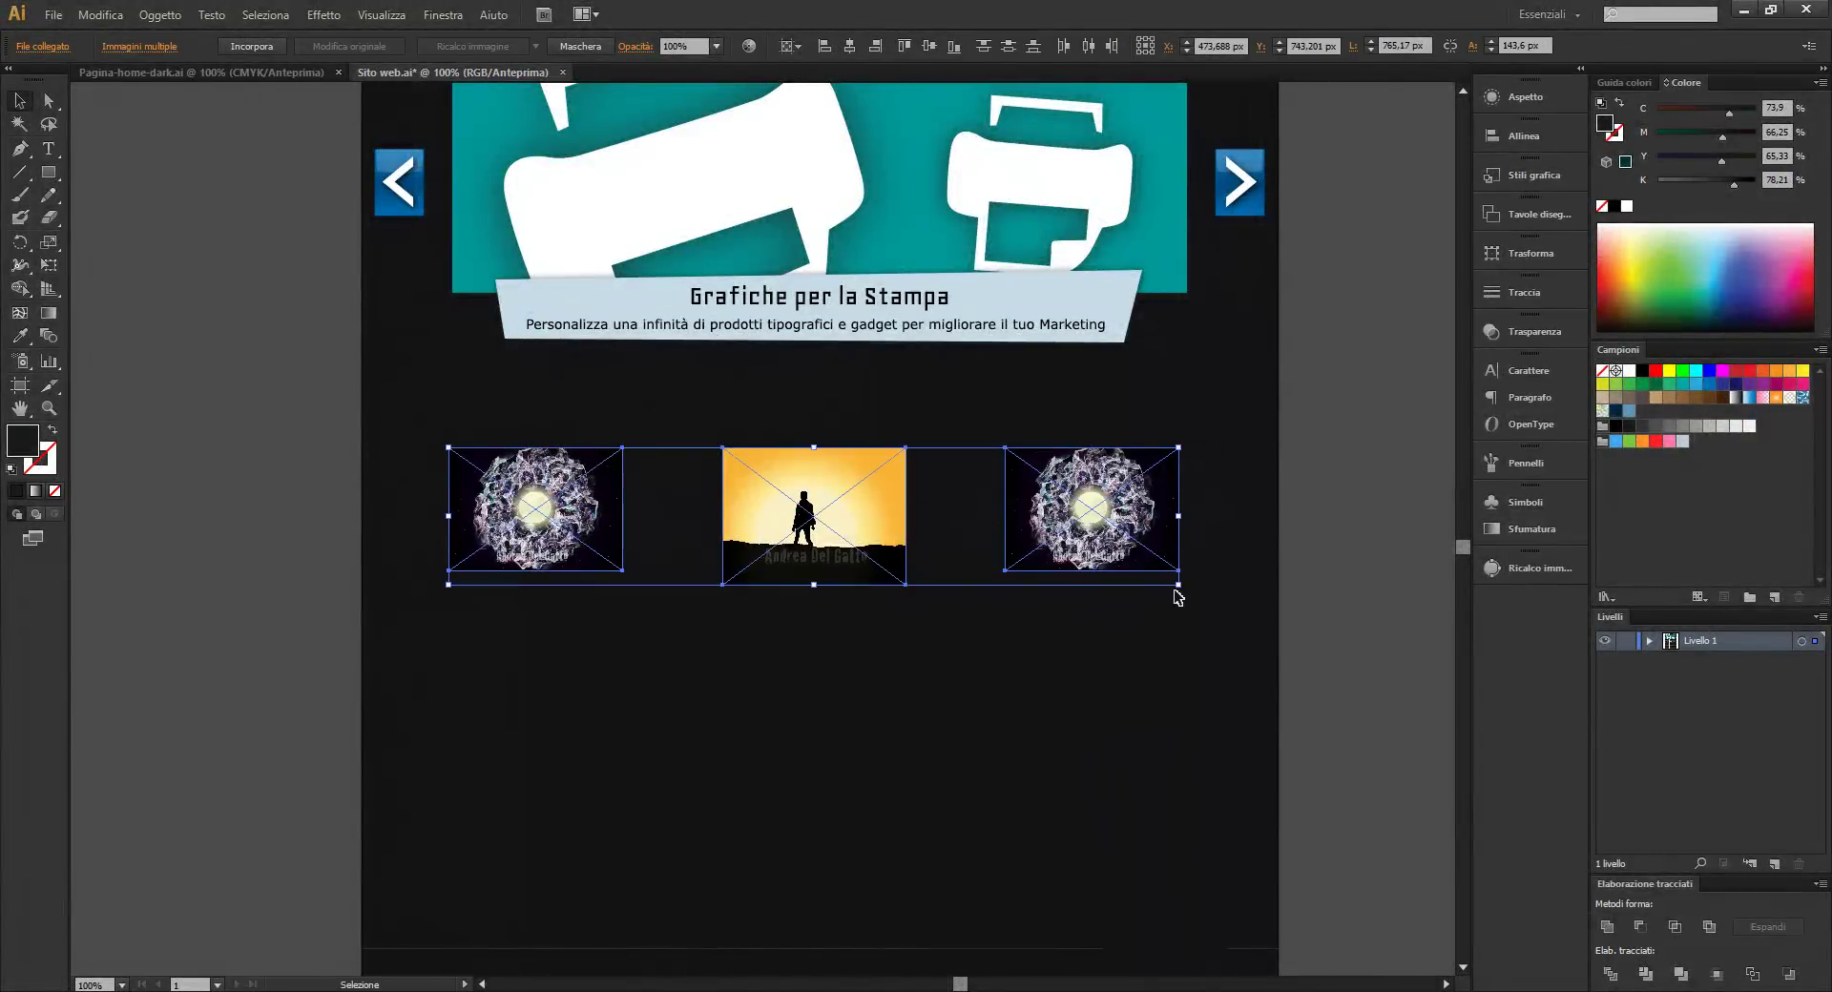
{"action": "left_click_drag", "start_coordinate": [1176, 592], "coordinate": [1377, 778]}
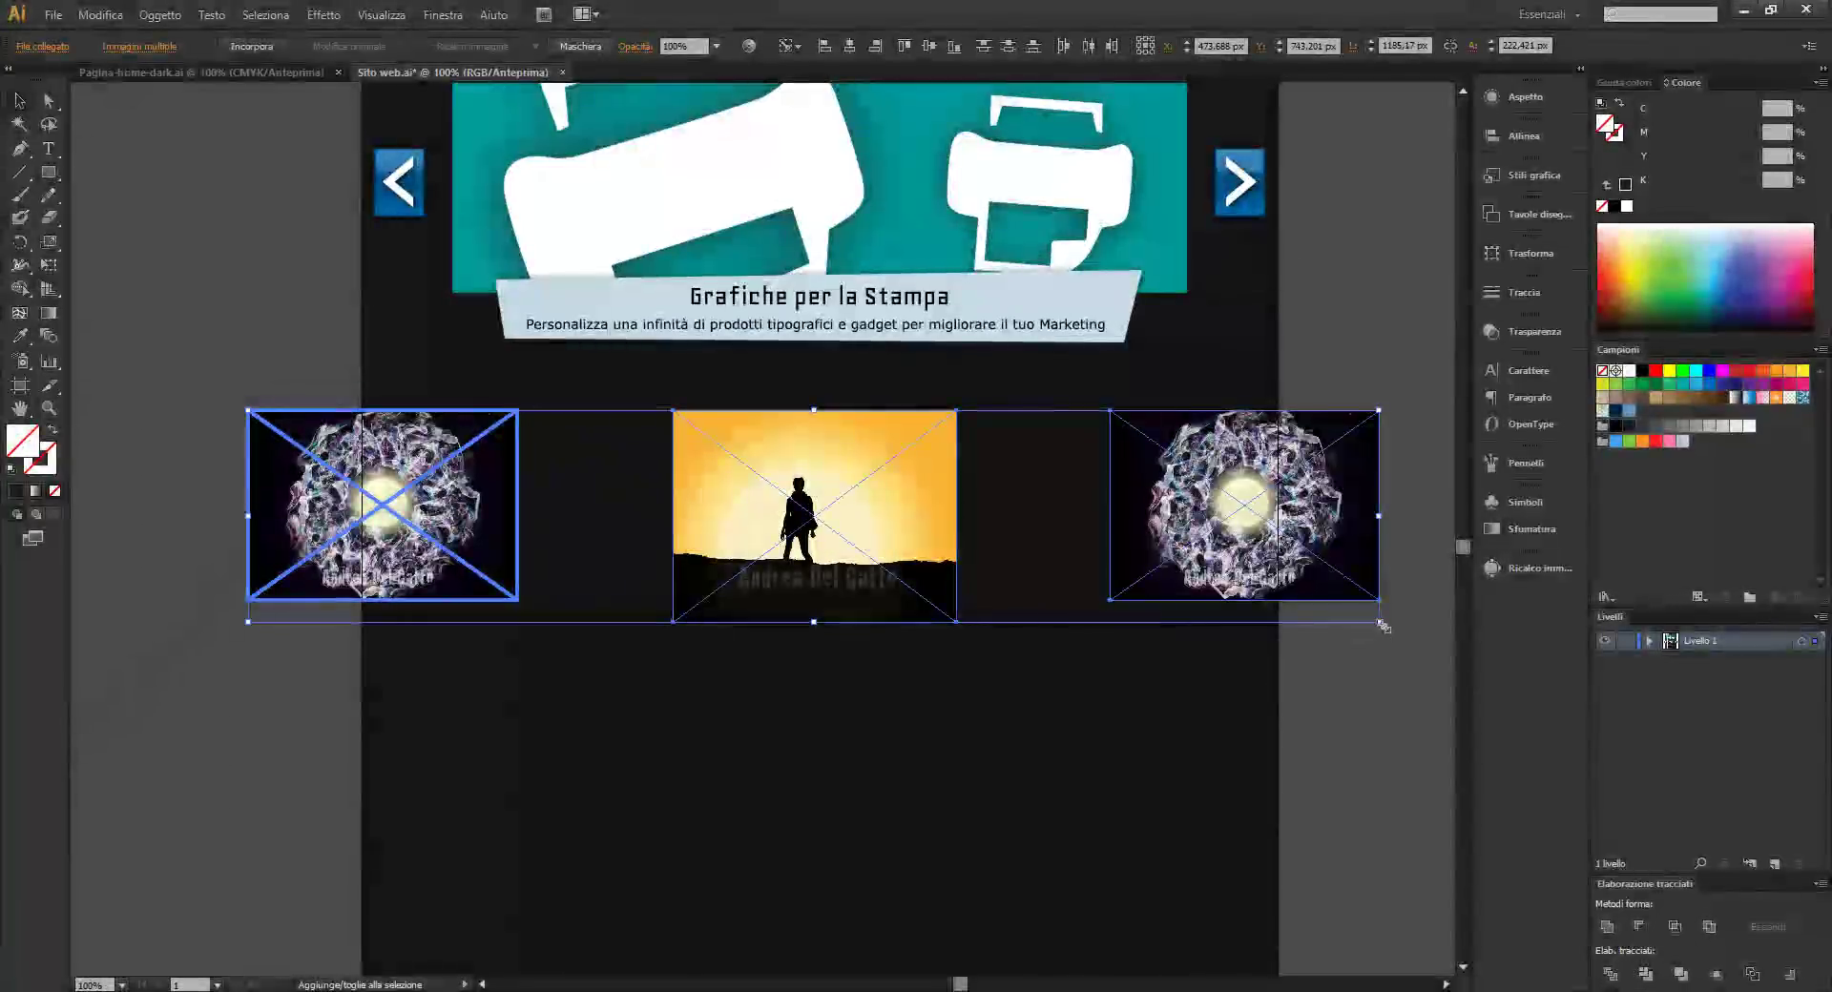
{"action": "left_click_drag", "start_coordinate": [1379, 623], "coordinate": [1404, 681]}
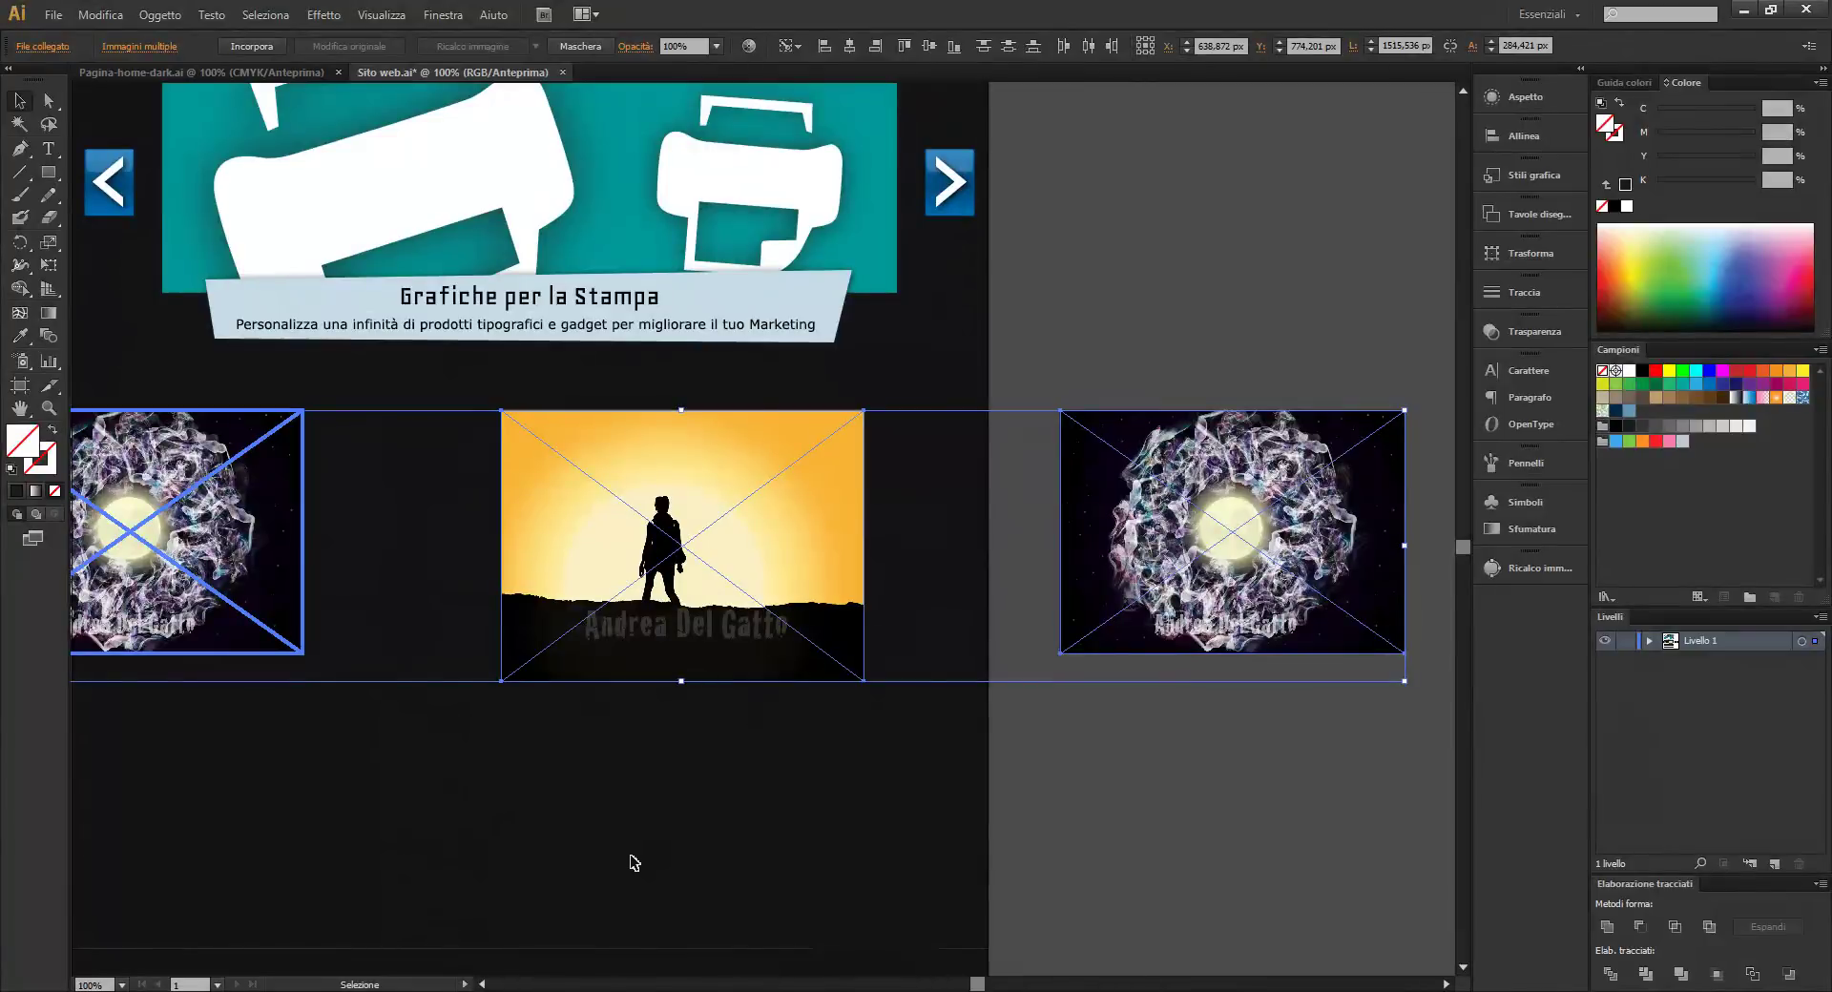
{"action": "mouse_move", "coordinate": [634, 863]}
{"action": "left_mouse_down"}
{"action": "mouse_move", "coordinate": [1120, 866]}
{"action": "mouse_move", "coordinate": [916, 862]}
{"action": "mouse_move", "coordinate": [724, 824]}
{"action": "left_mouse_up"}
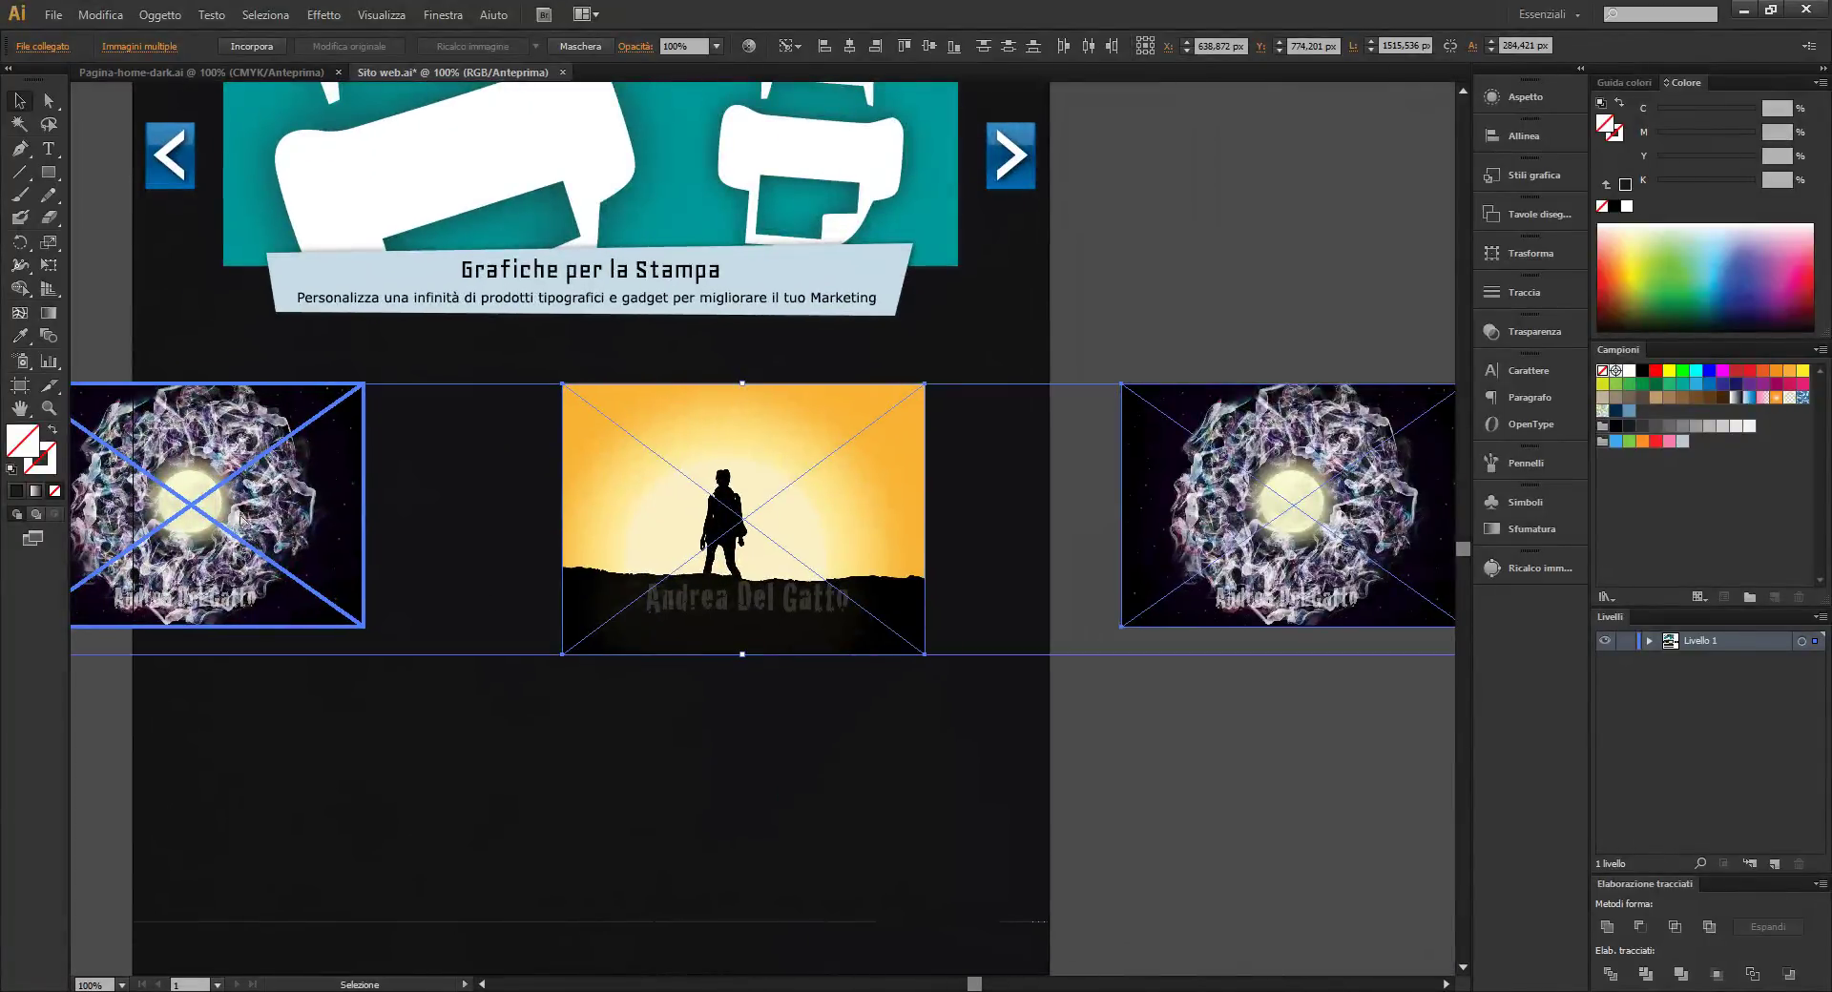
{"action": "left_click", "coordinate": [1054, 810]}
Line the three photos up side by side and shrink them proportionally
{"action": "left_click_drag", "start_coordinate": [217, 542], "coordinate": [317, 569]}
{"action": "left_click_drag", "start_coordinate": [726, 534], "coordinate": [635, 545]}
{"action": "mouse_move", "coordinate": [1375, 567]}
{"action": "left_mouse_down"}
{"action": "mouse_move", "coordinate": [945, 577]}
{"action": "mouse_move", "coordinate": [1003, 587]}
{"action": "left_mouse_up"}
{"action": "left_click", "coordinate": [286, 572], "text": "shift"}
{"action": "left_click", "coordinate": [565, 580], "text": "shift"}
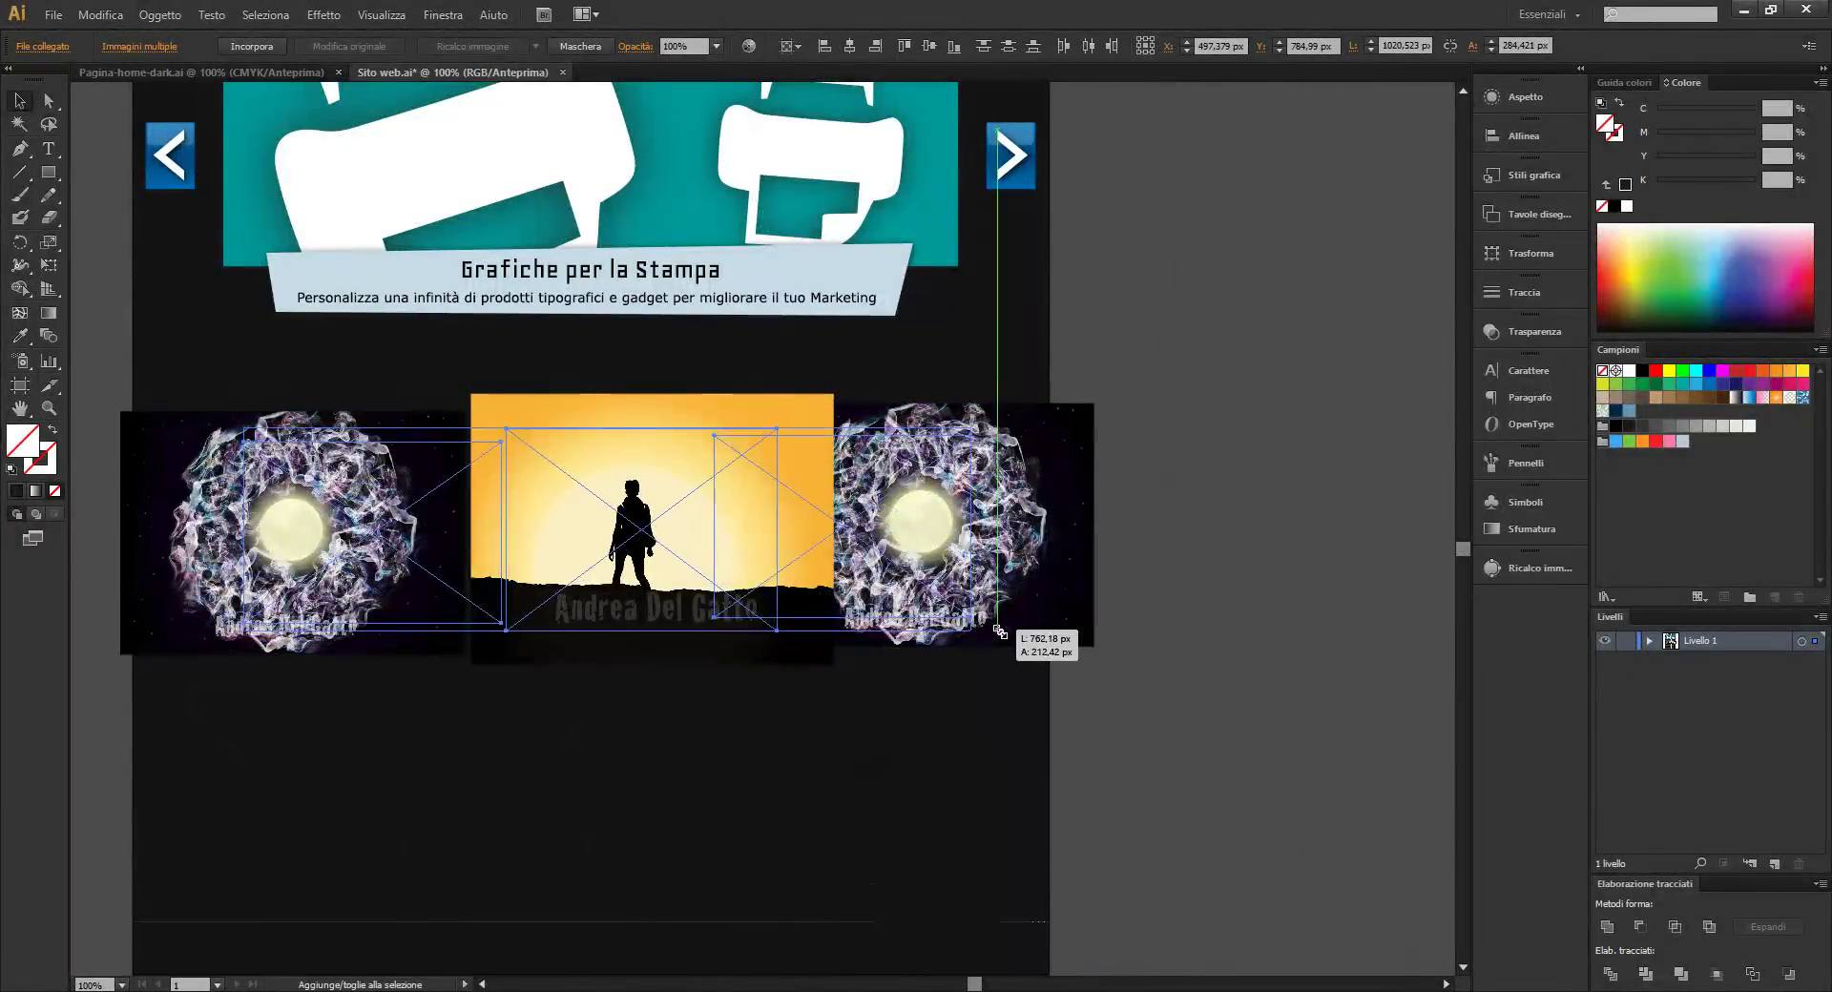
{"action": "left_click_drag", "start_coordinate": [1096, 668], "coordinate": [961, 628]}
Move the left and sunset images further left to space out the row
{"action": "left_click", "coordinate": [1247, 642]}
{"action": "scroll", "coordinate": [1241, 649], "scroll_direction": "left", "scroll_amount": 3}
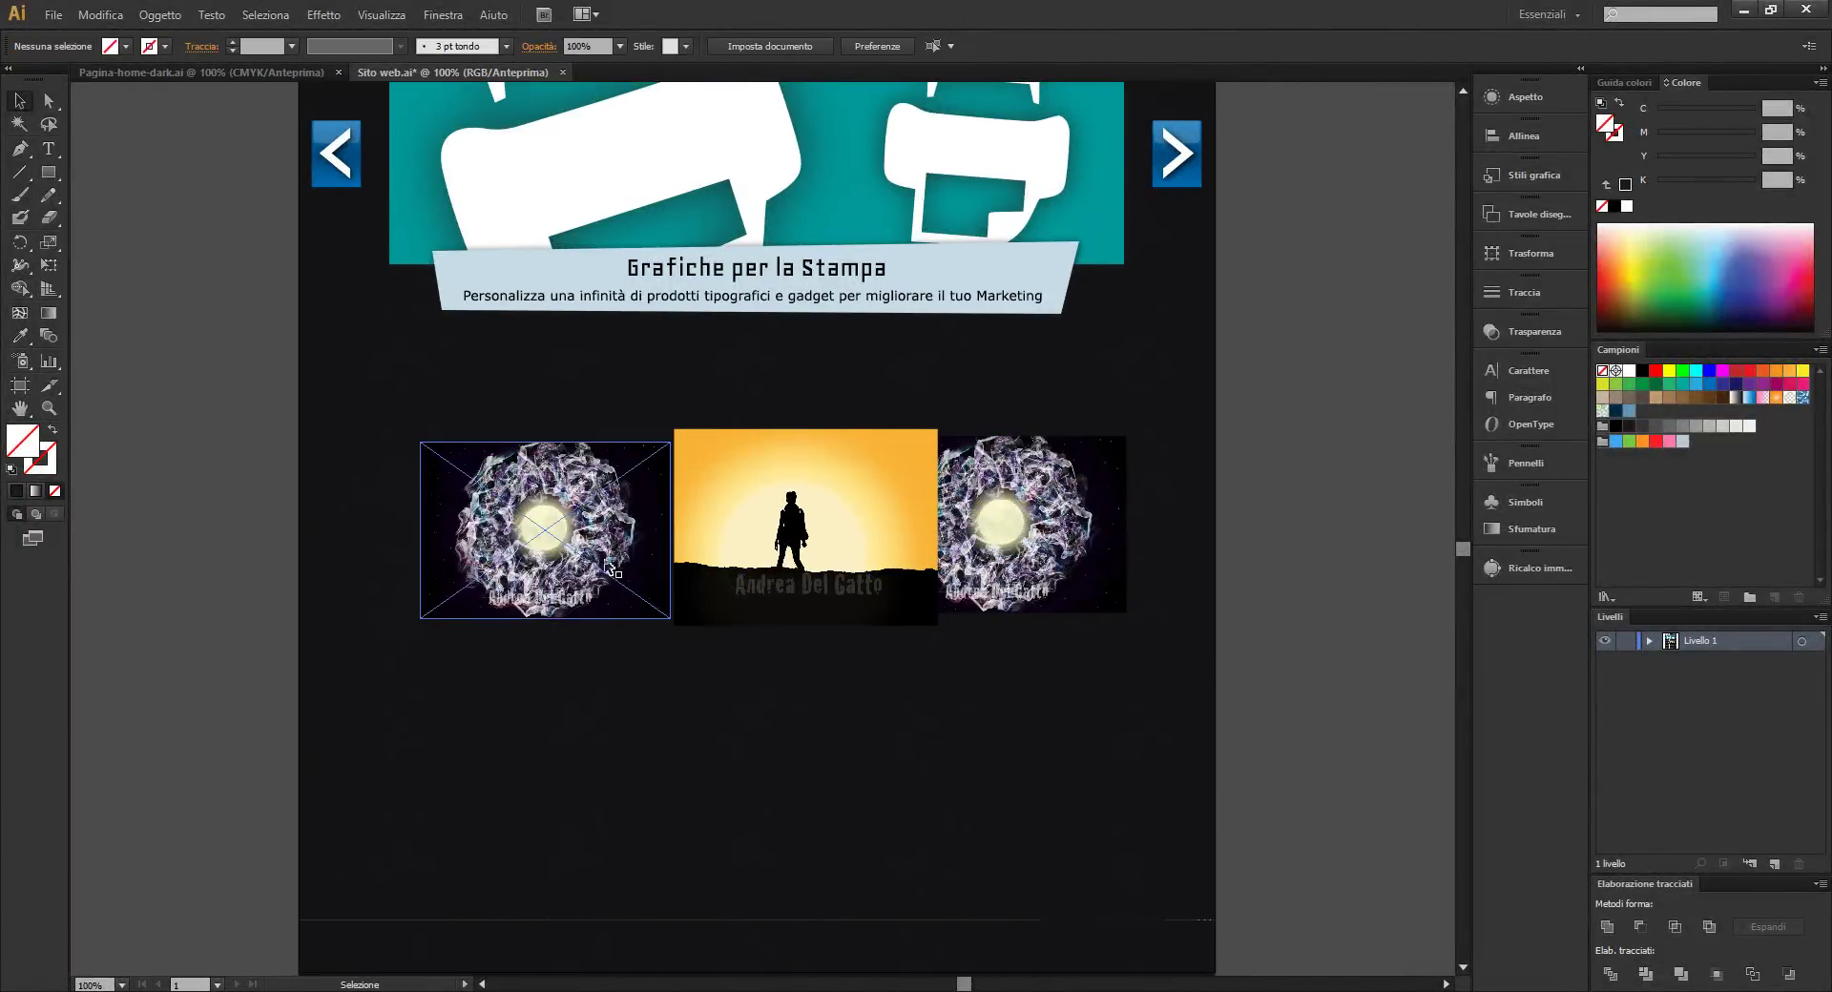
{"action": "left_click_drag", "start_coordinate": [534, 535], "coordinate": [487, 530]}
{"action": "left_click_drag", "start_coordinate": [764, 554], "coordinate": [737, 553]}
{"action": "left_click", "coordinate": [997, 552]}
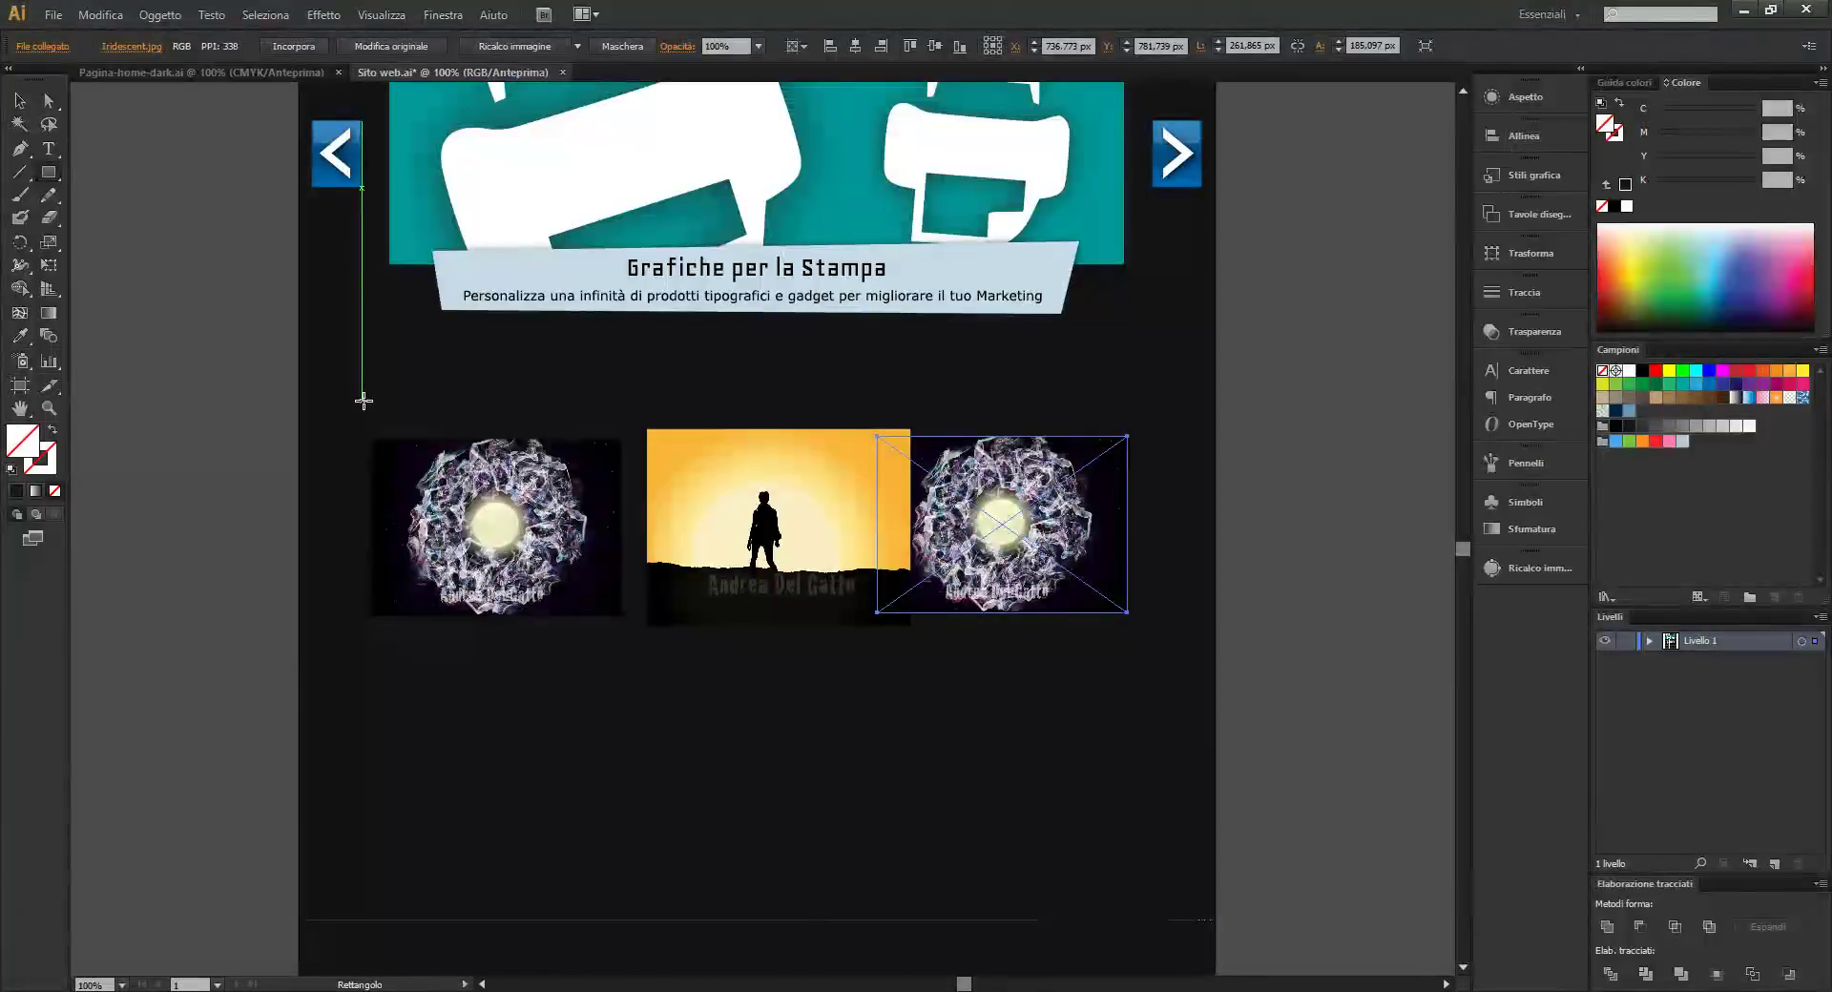
Draw a 248 px red-filled square over the left image
{"action": "left_click_drag", "start_coordinate": [364, 400], "coordinate": [548, 651]}
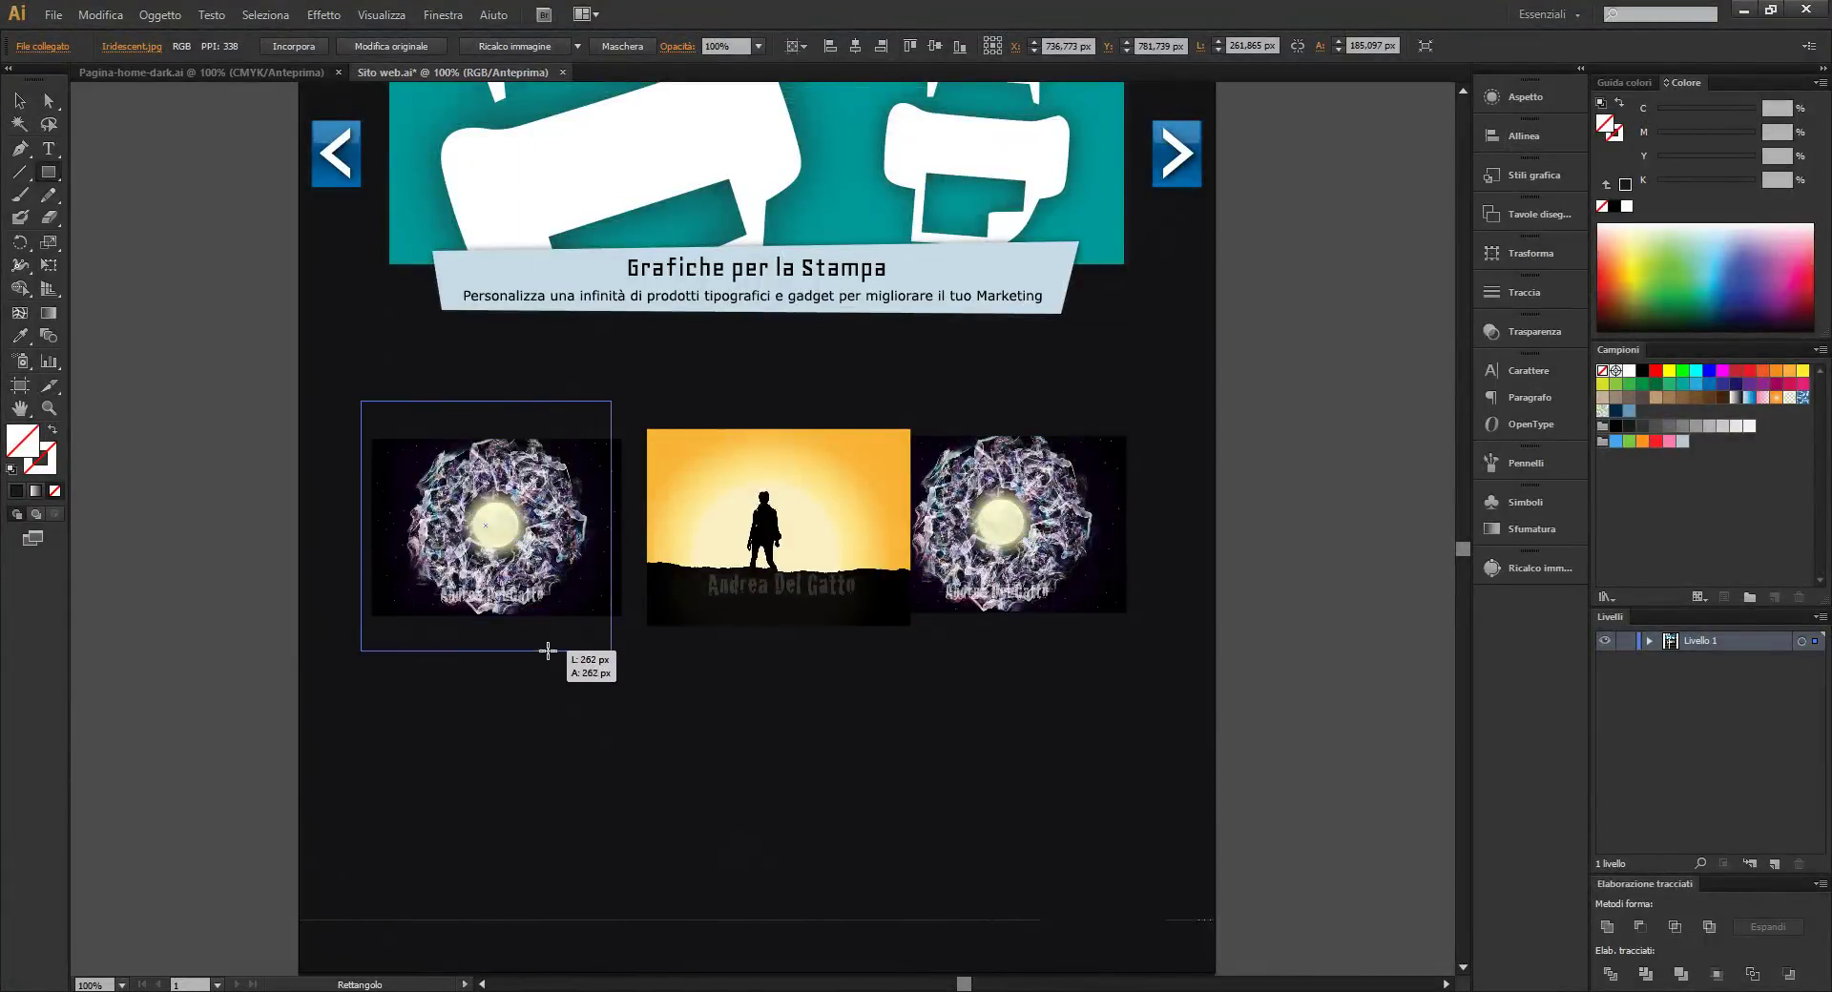
{"action": "left_click_drag", "start_coordinate": [533, 637], "coordinate": [533, 637]}
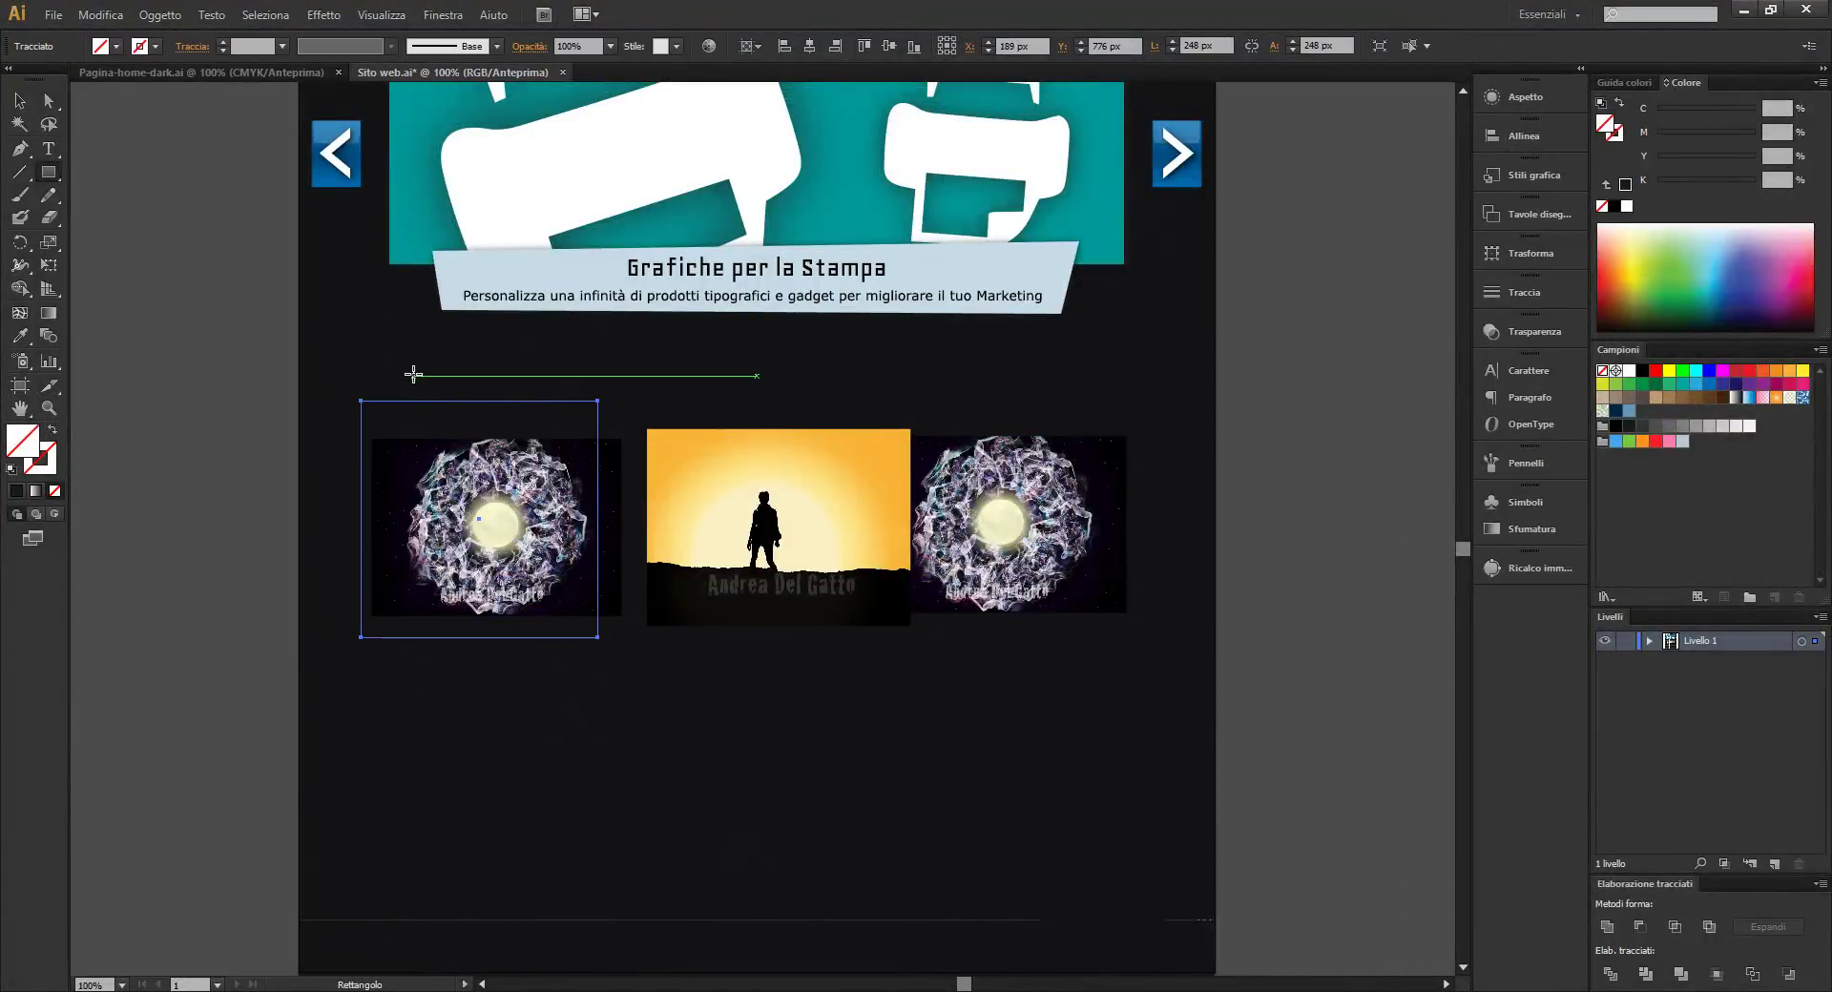
{"action": "left_click", "coordinate": [103, 46]}
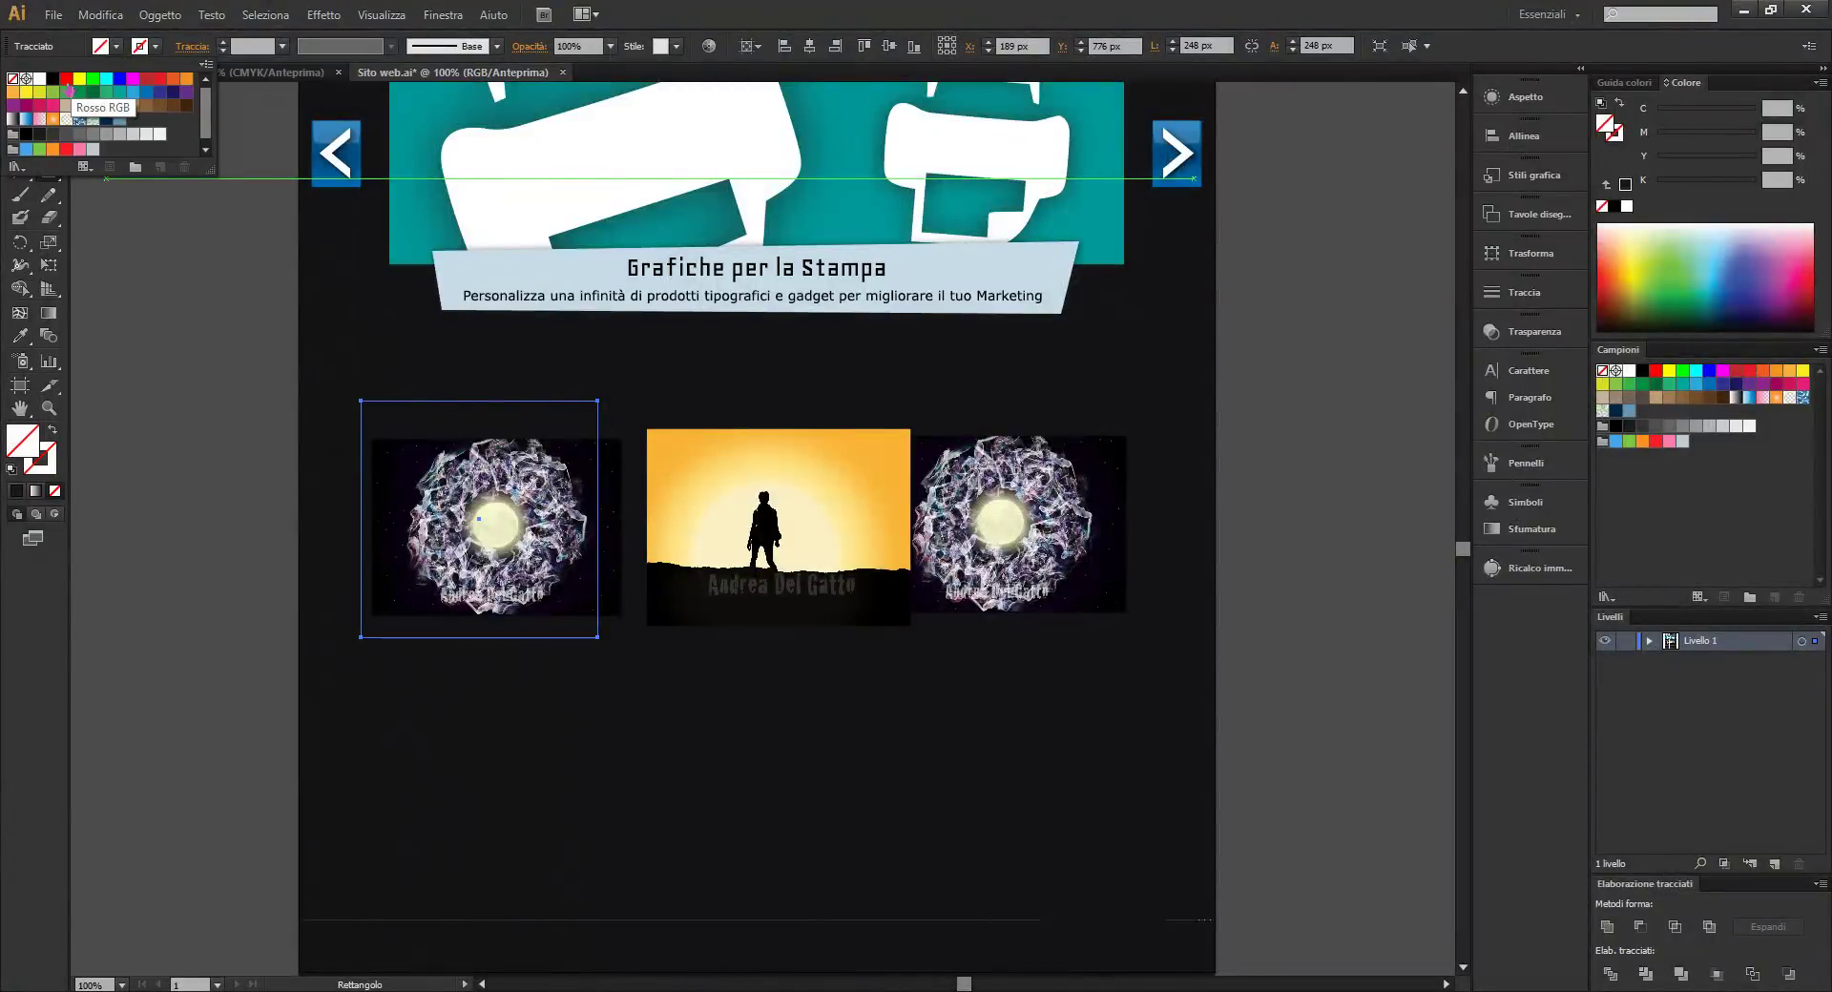
{"action": "left_click", "coordinate": [67, 81]}
{"action": "left_click", "coordinate": [19, 100]}
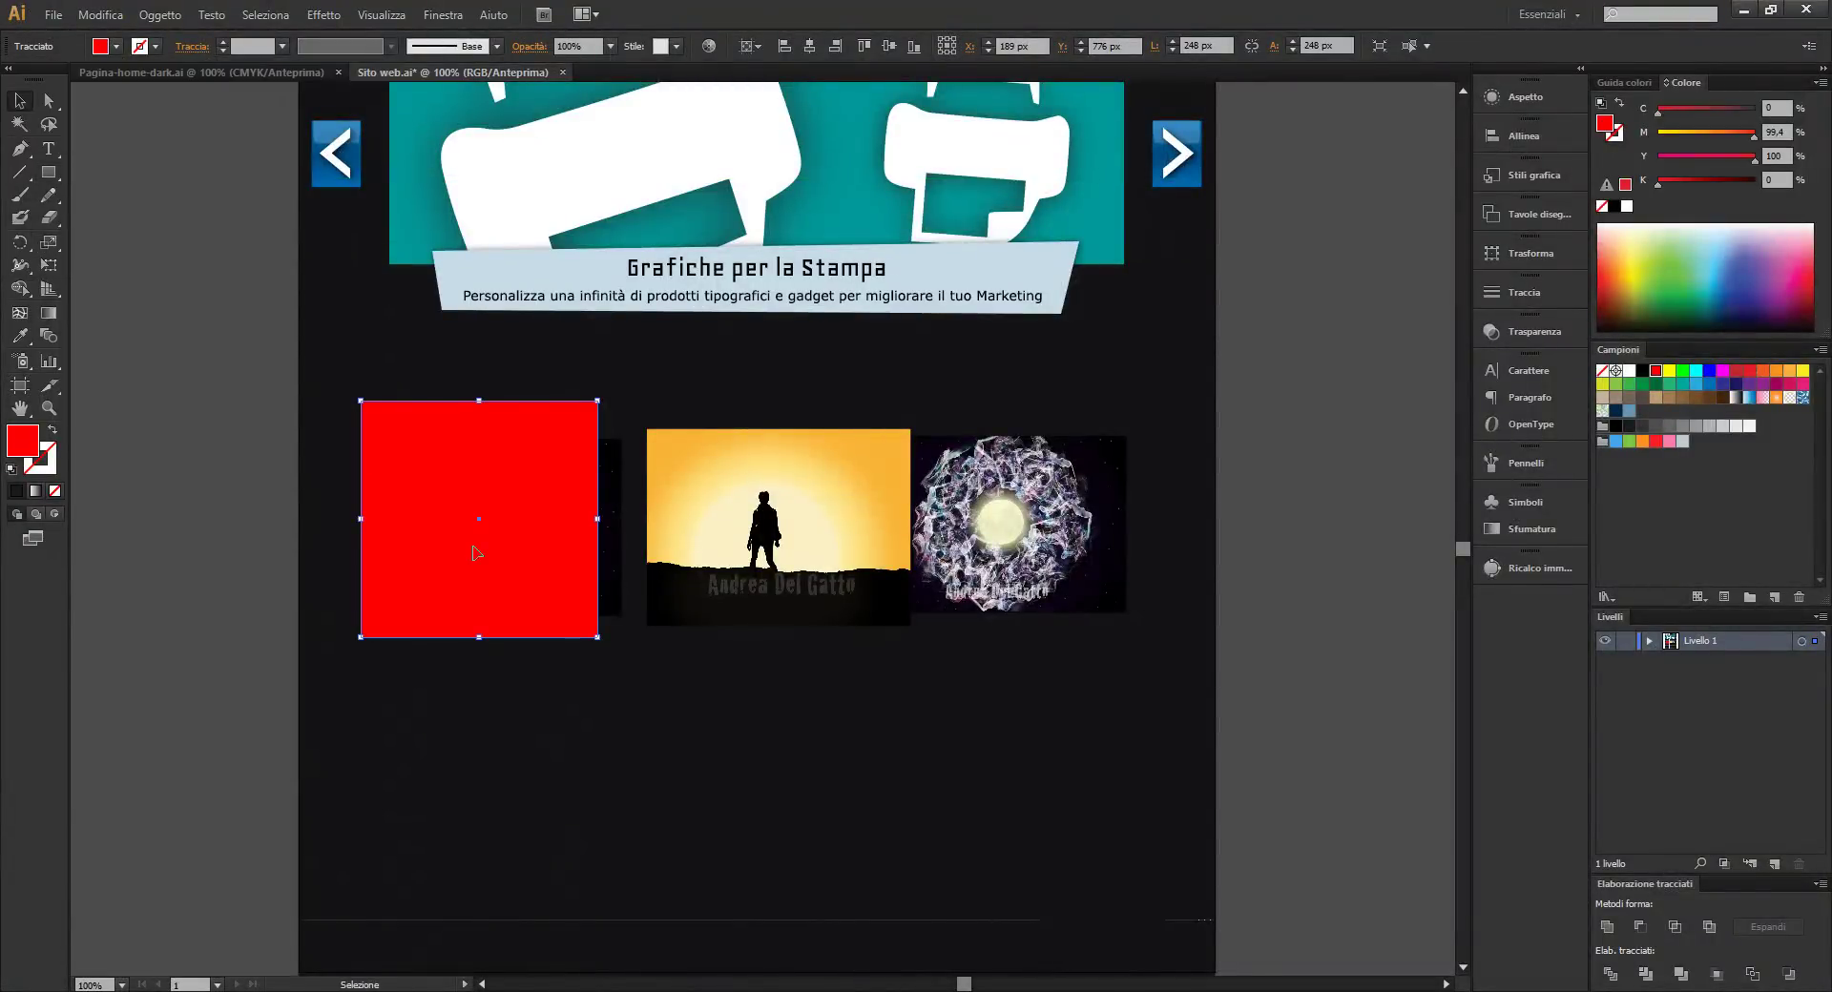
Copy the red square over the sunset image, then delete the extra middle and right squares
{"action": "left_click_drag", "start_coordinate": [465, 525], "coordinate": [1019, 530]}
{"action": "scroll", "coordinate": [1187, 498], "scroll_direction": "up", "scroll_amount": 3}
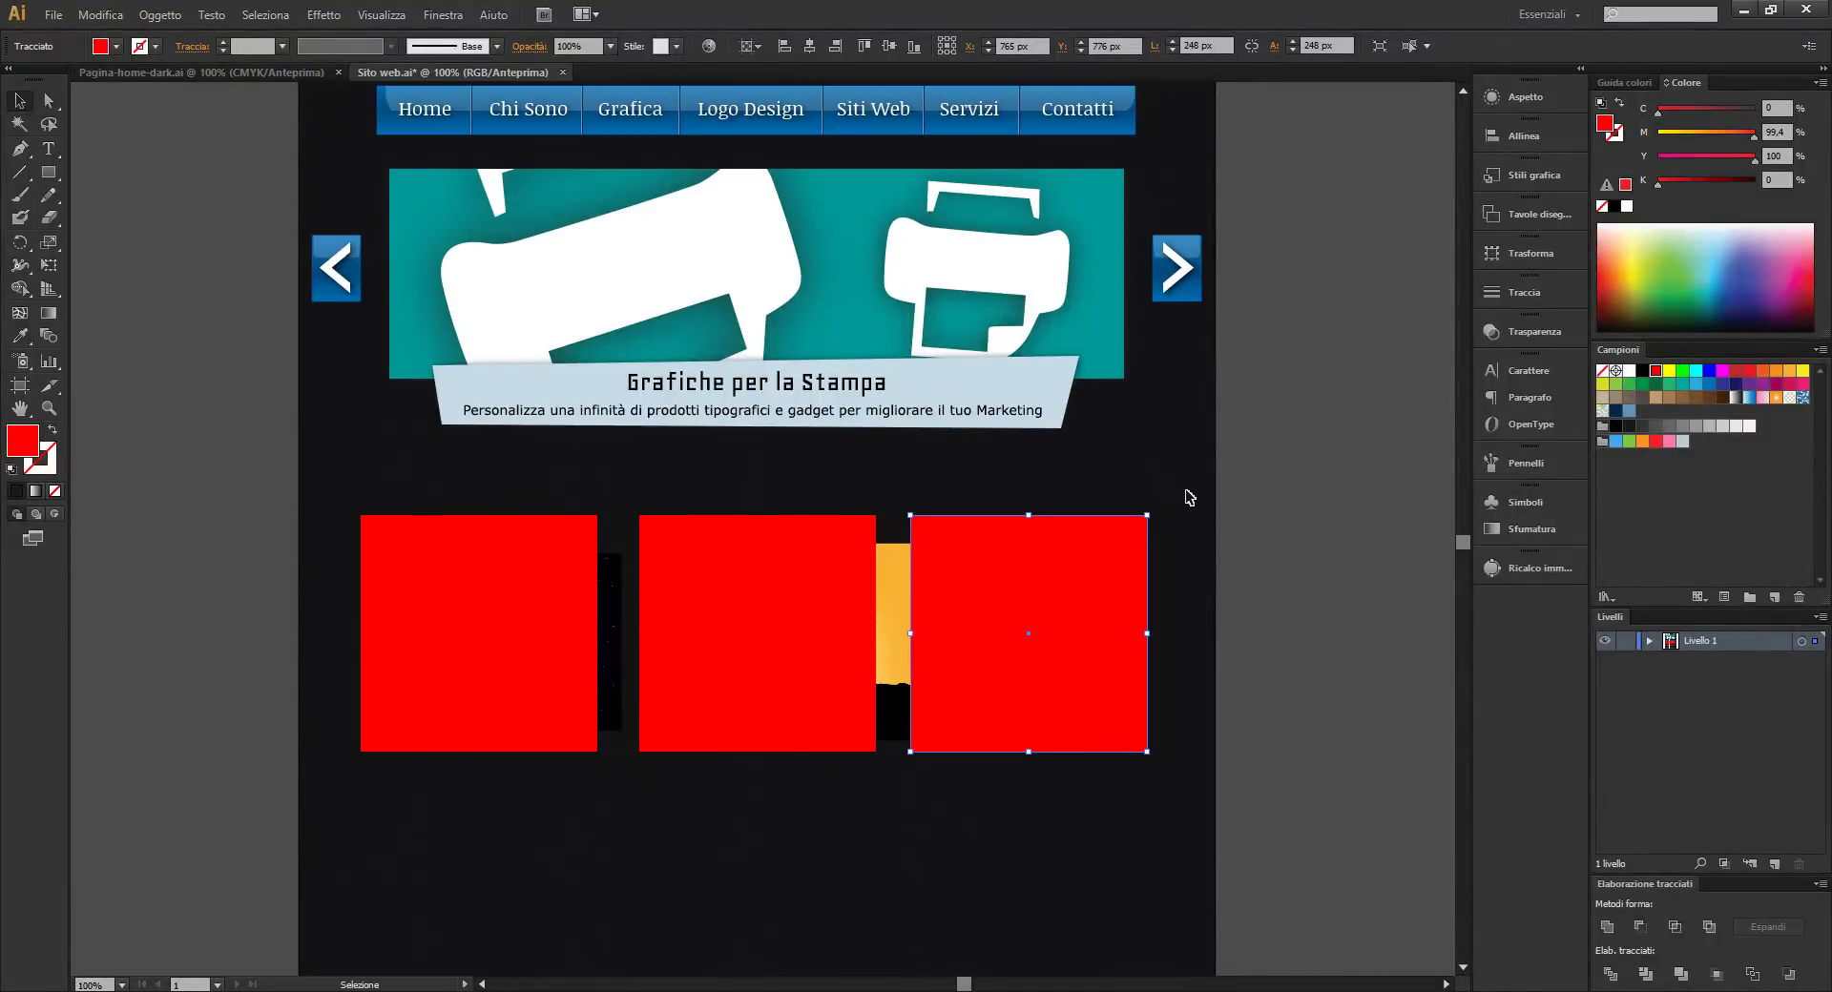
{"action": "scroll", "coordinate": [1178, 505], "scroll_direction": "up", "scroll_amount": 1}
{"action": "scroll", "coordinate": [1172, 512], "scroll_direction": "up", "scroll_amount": 1}
{"action": "scroll", "coordinate": [1141, 576], "scroll_direction": "down", "scroll_amount": 2}
{"action": "key", "text": "Delete"}
{"action": "left_click", "coordinate": [802, 613]}
{"action": "key", "text": "Delete"}
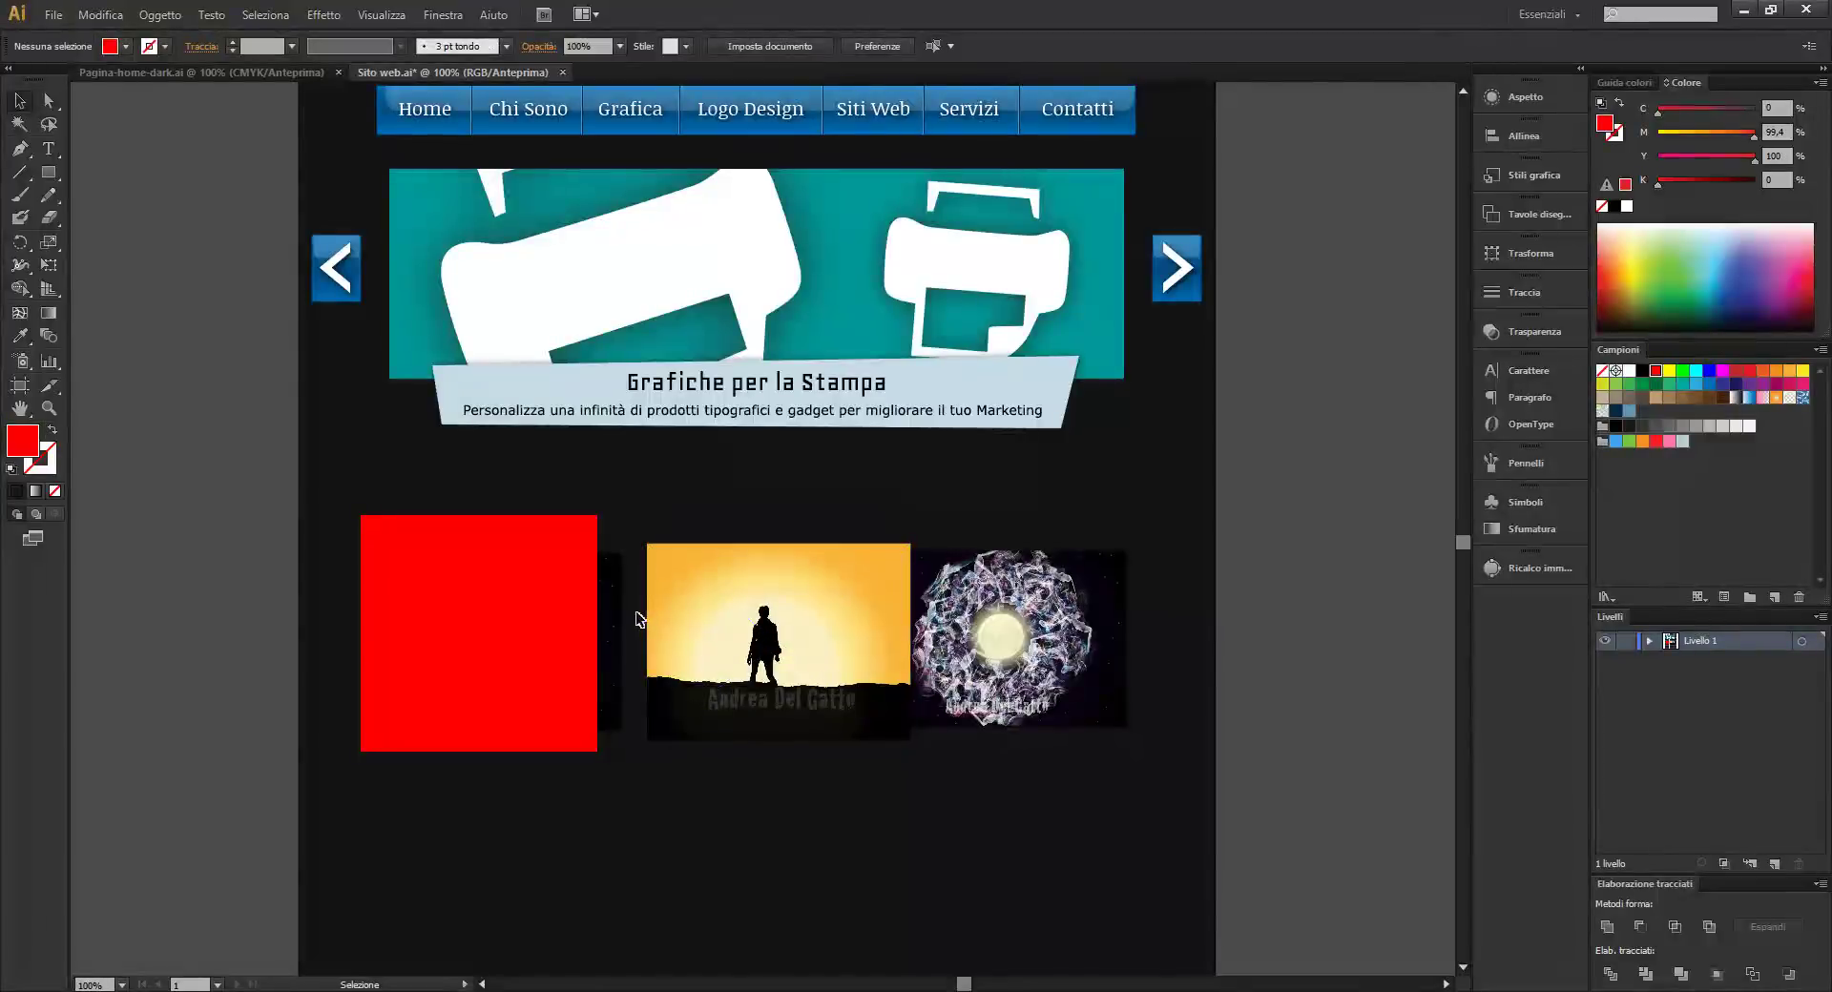
Move the left image under its square and copy the square over the other images
{"action": "left_click", "coordinate": [621, 612]}
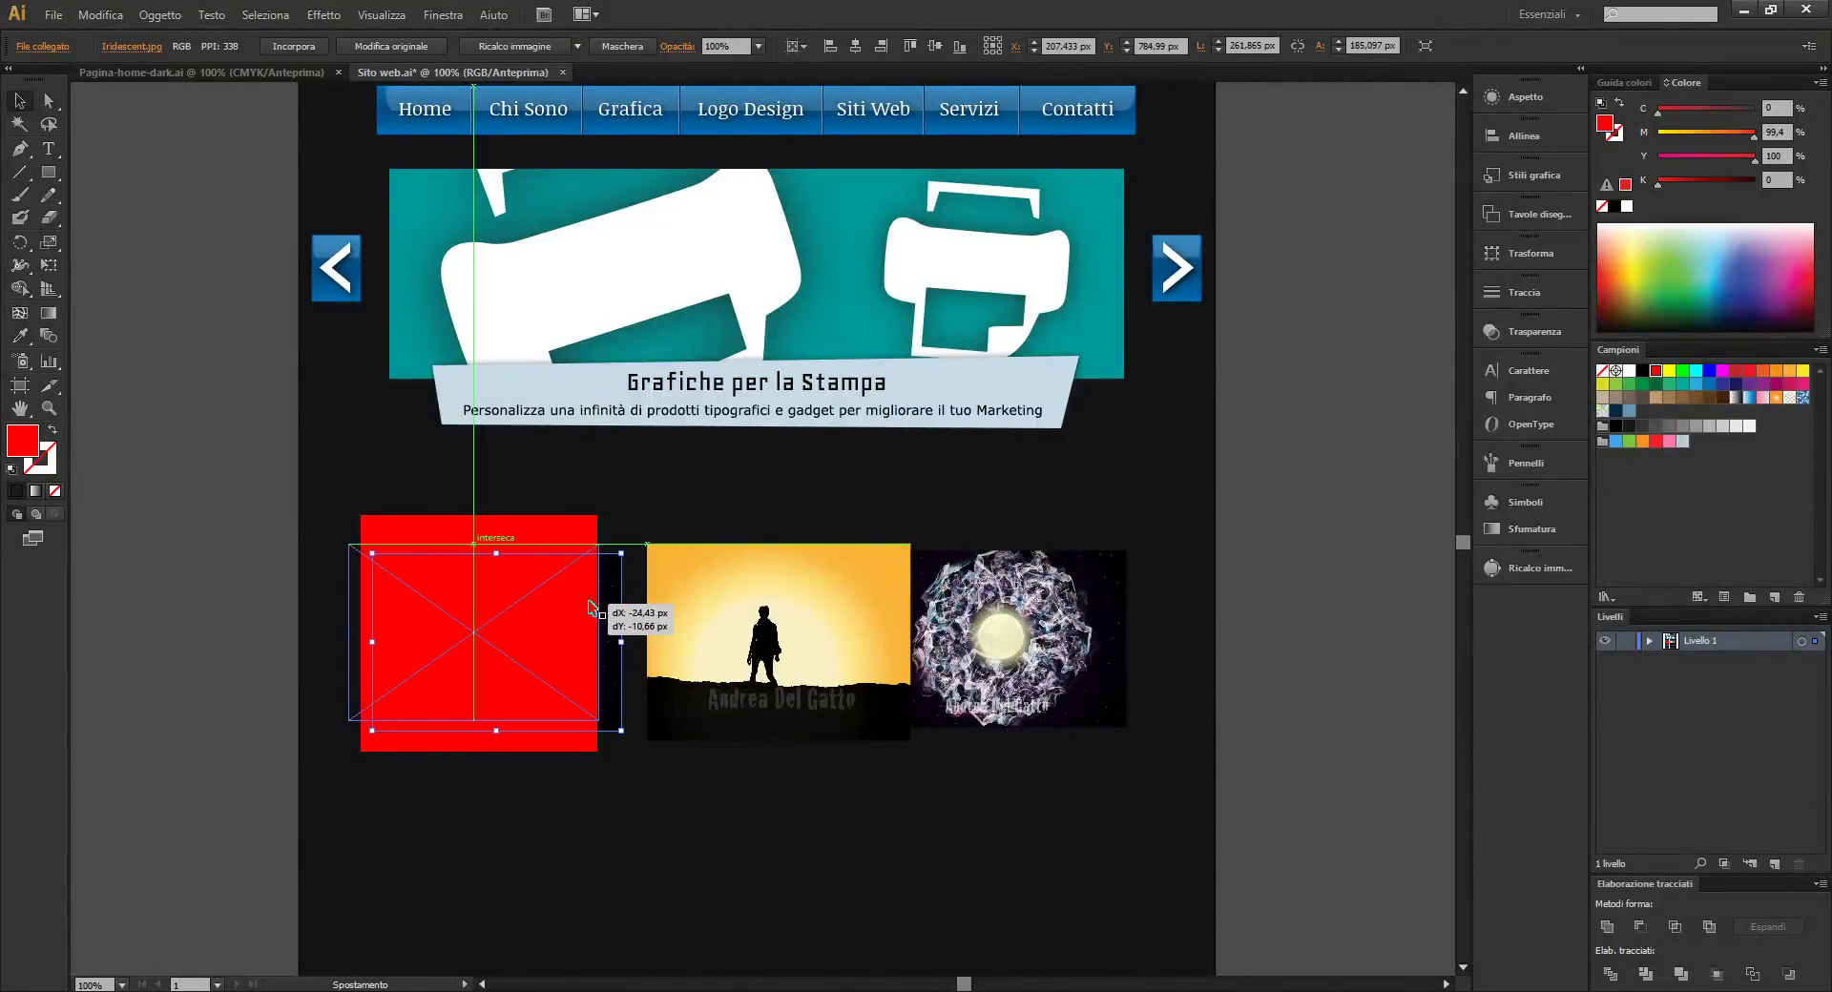
{"action": "left_click_drag", "start_coordinate": [590, 607], "coordinate": [645, 505]}
{"action": "left_click", "coordinate": [506, 565]}
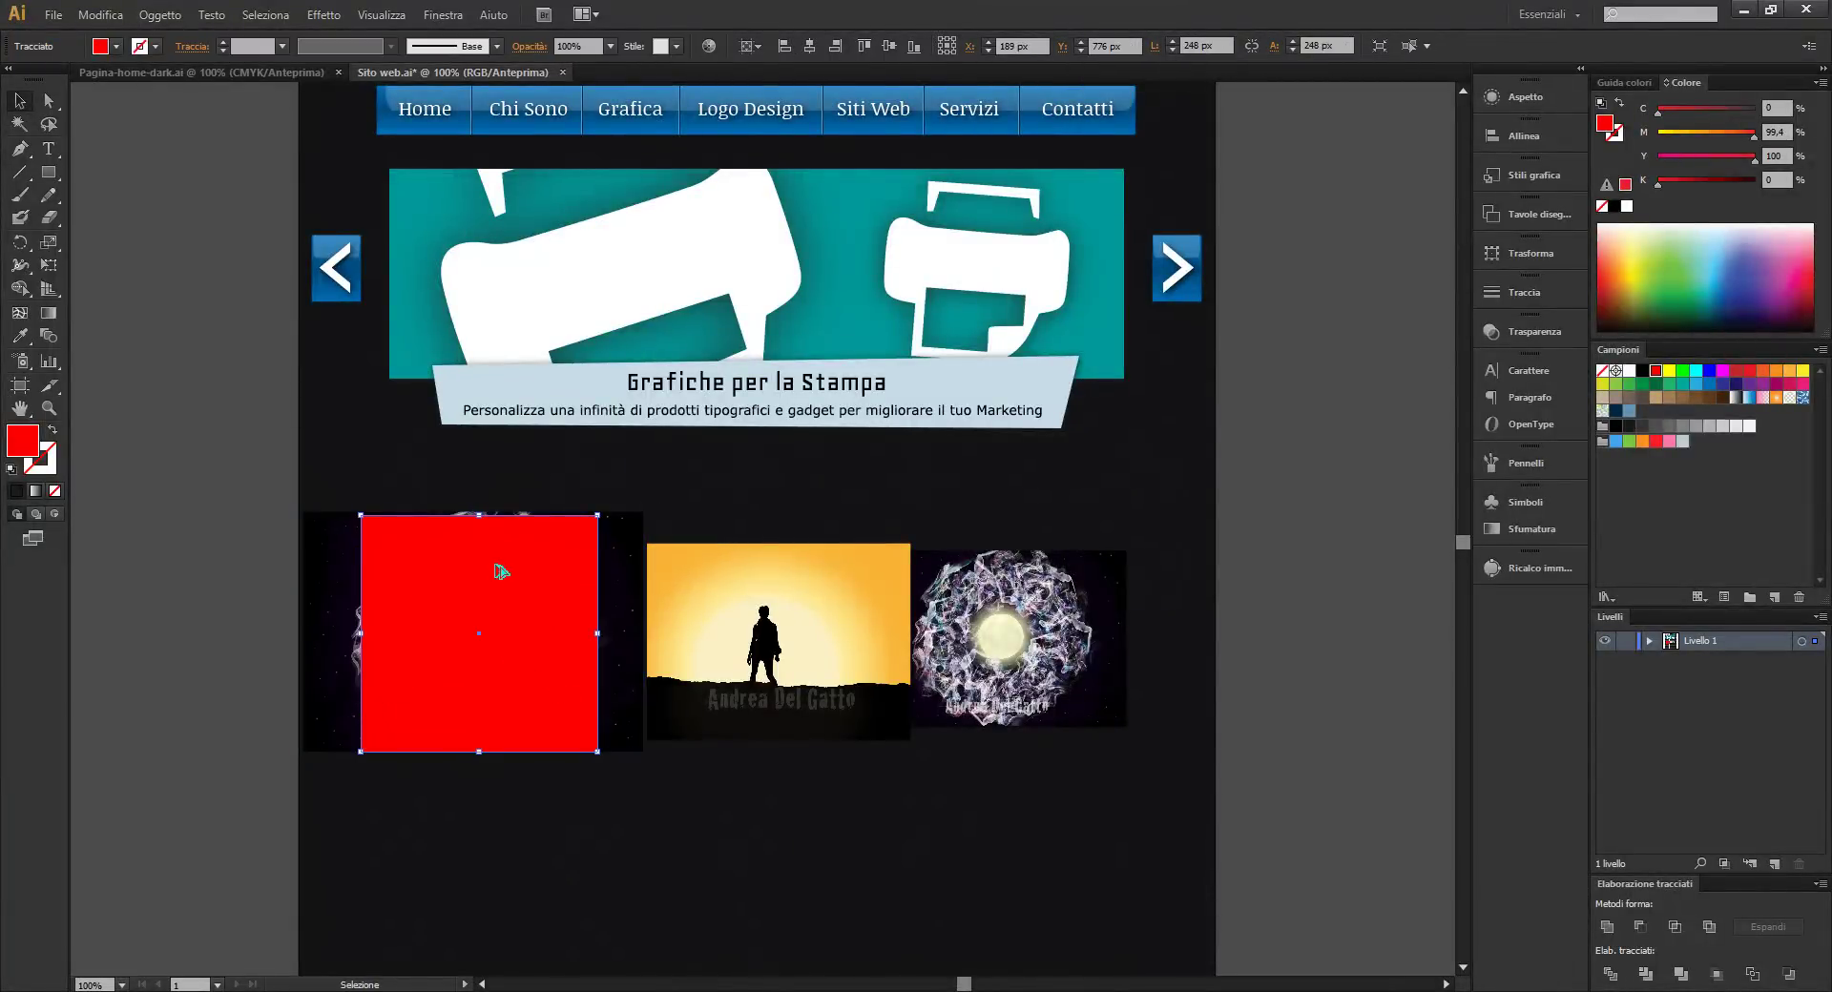
{"action": "left_click_drag", "start_coordinate": [558, 569], "coordinate": [1047, 564]}
{"action": "left_click", "coordinate": [626, 520], "text": "shift"}
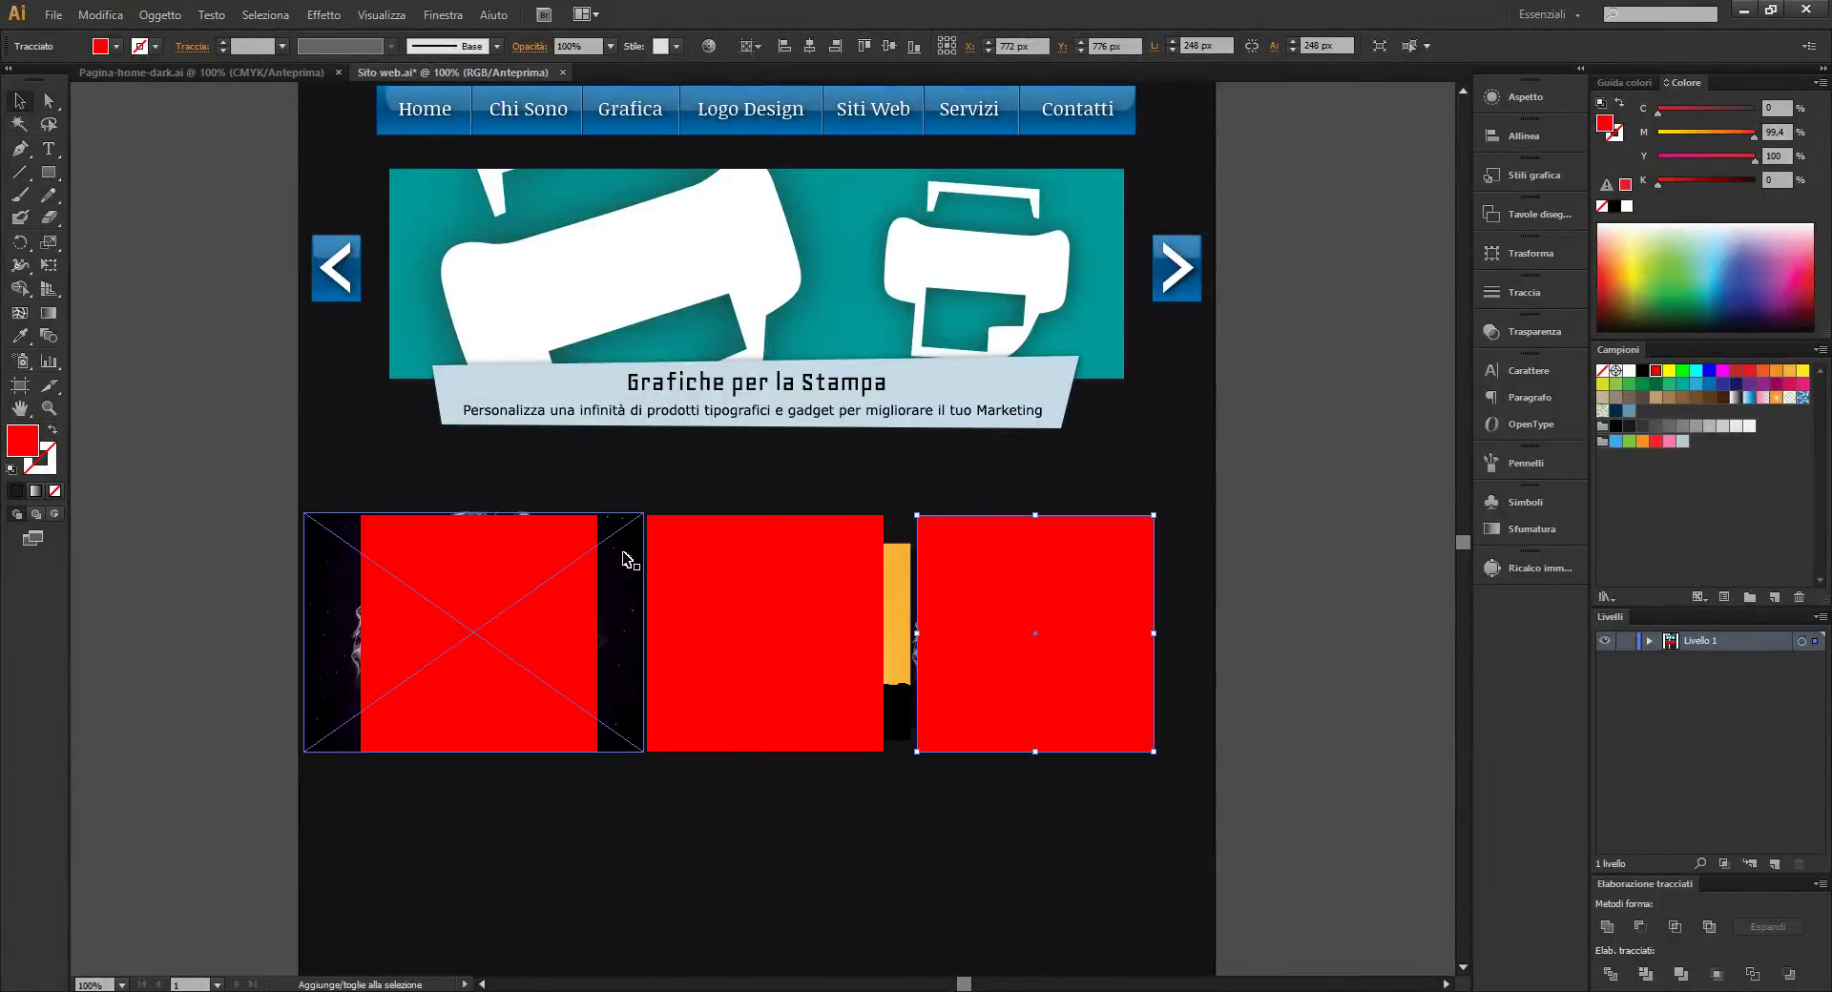
Clip the left image to its red square with Crea maschera di ritaglio
{"action": "left_click", "coordinate": [349, 574]}
{"action": "left_click", "coordinate": [434, 572], "text": "shift"}
{"action": "right_click", "coordinate": [441, 567]}
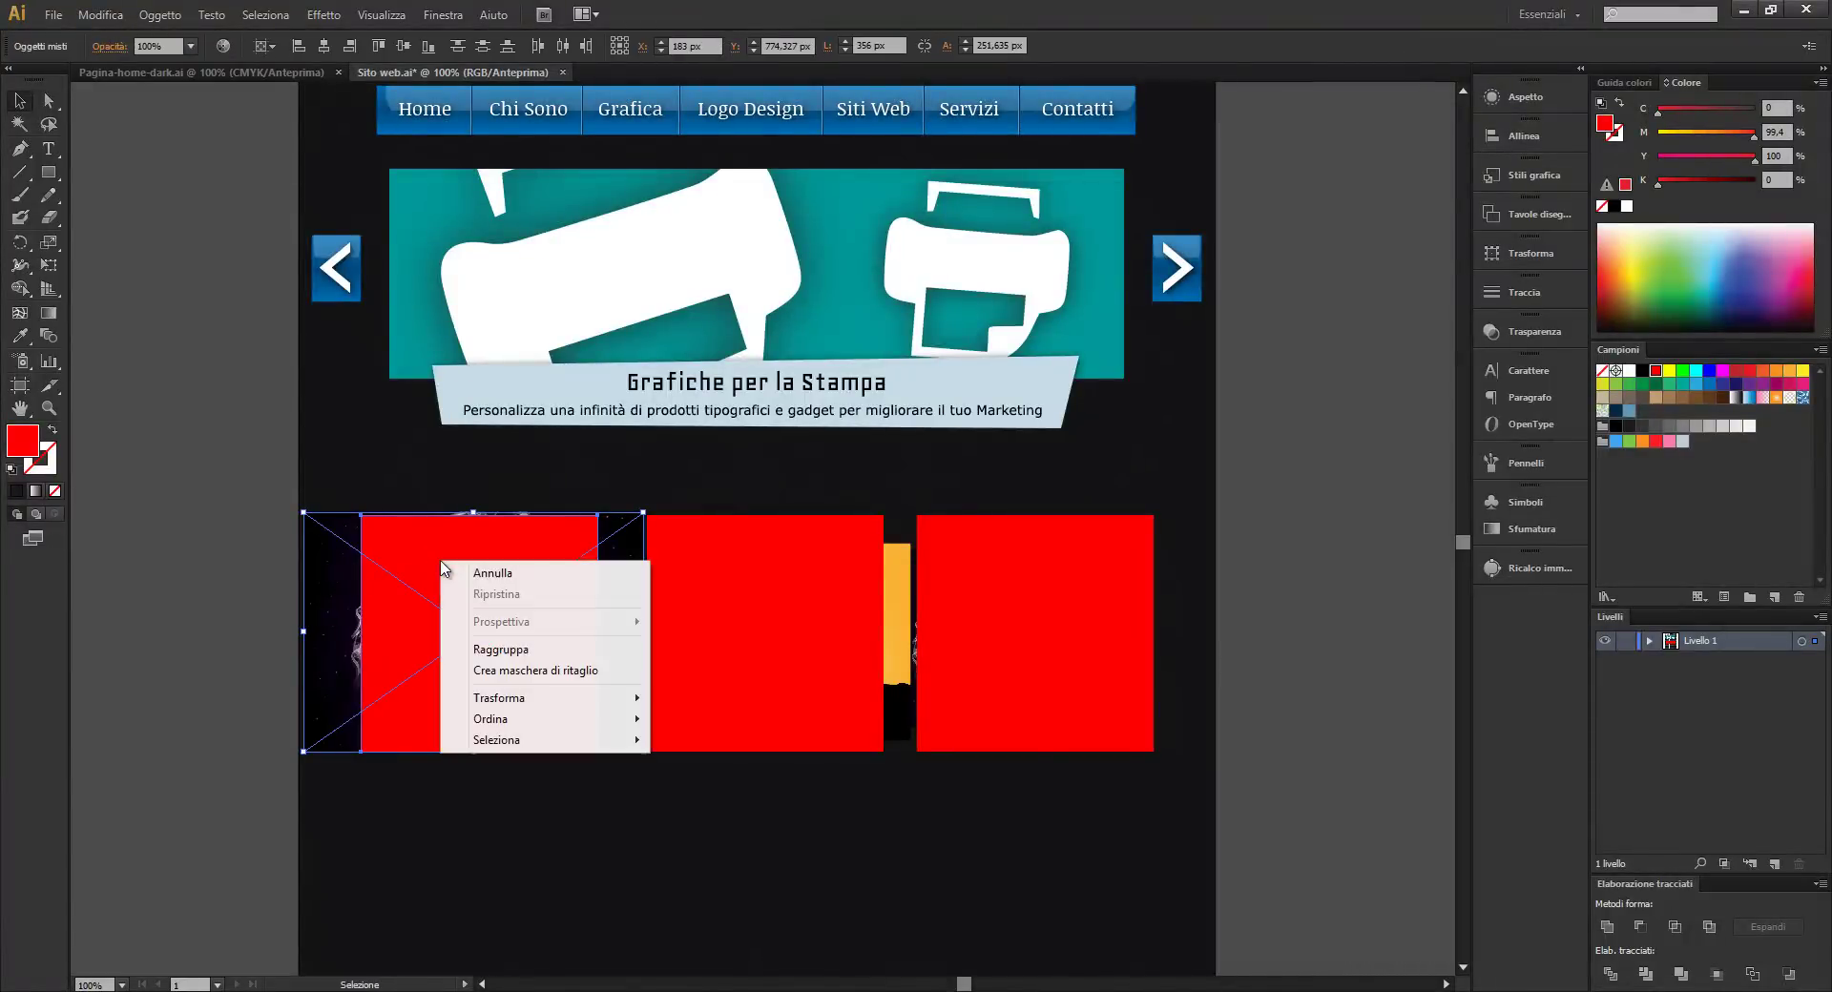
{"action": "left_click", "coordinate": [535, 670]}
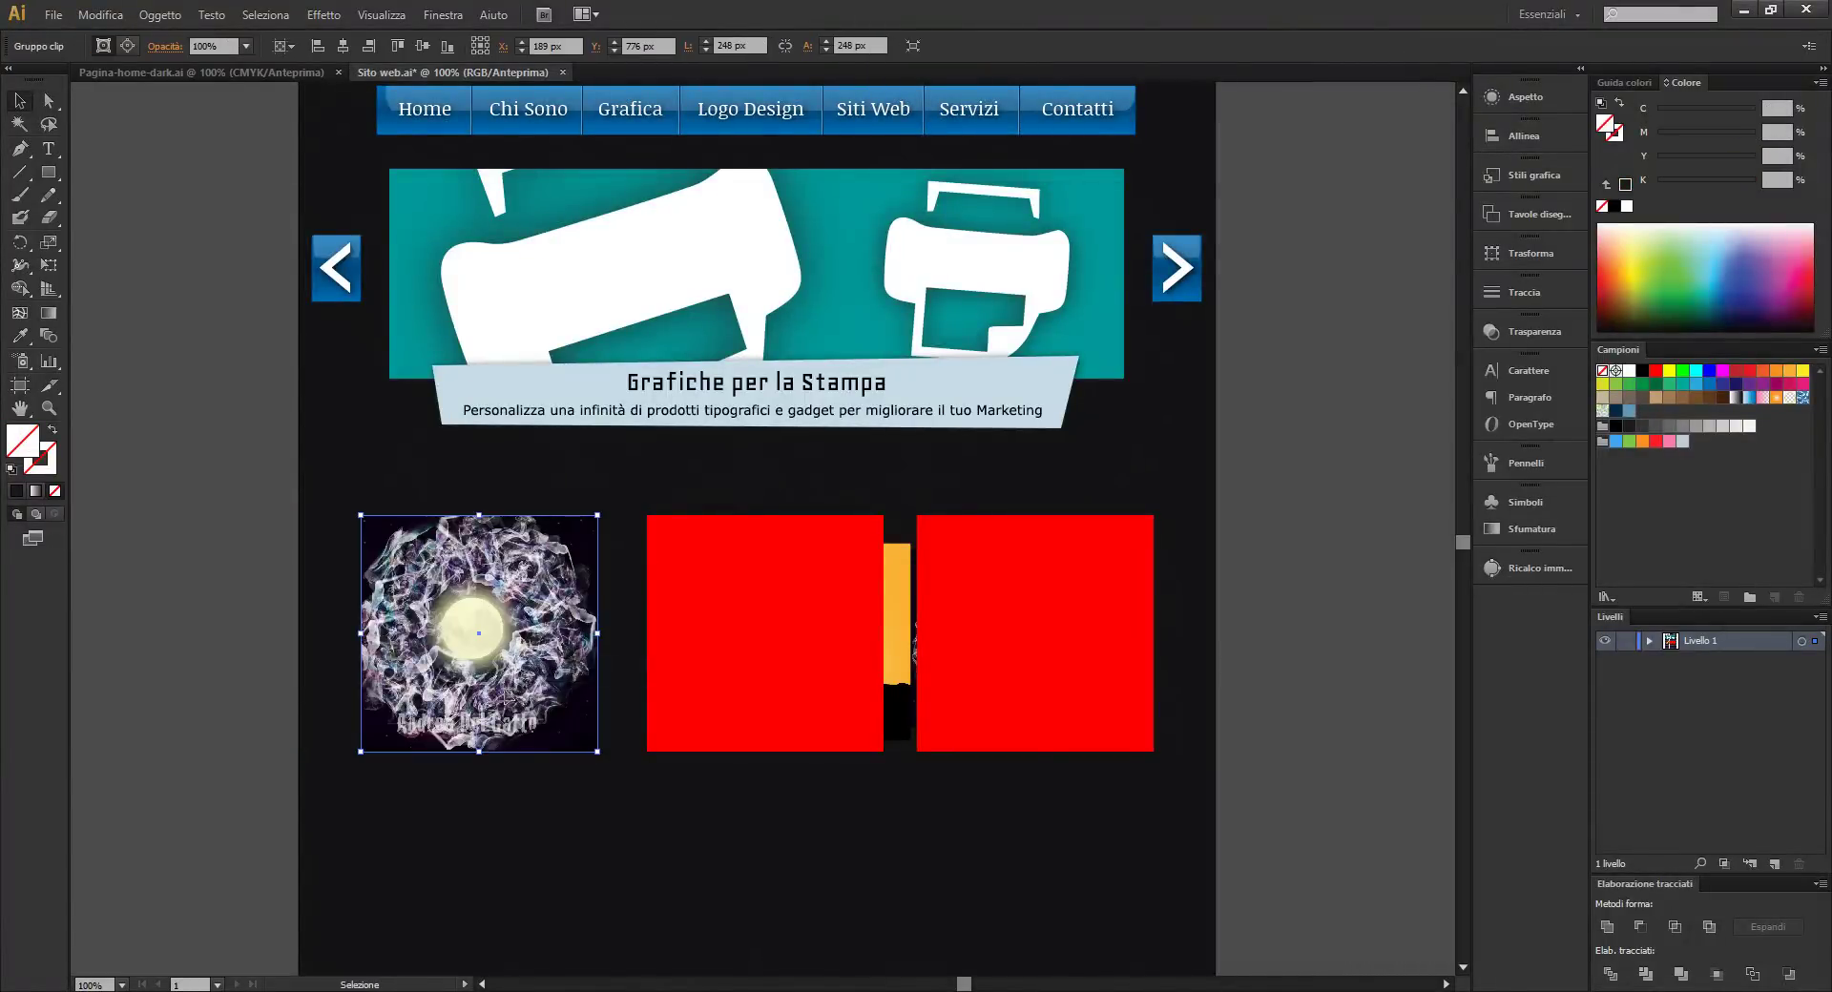
{"action": "left_click", "coordinate": [528, 812]}
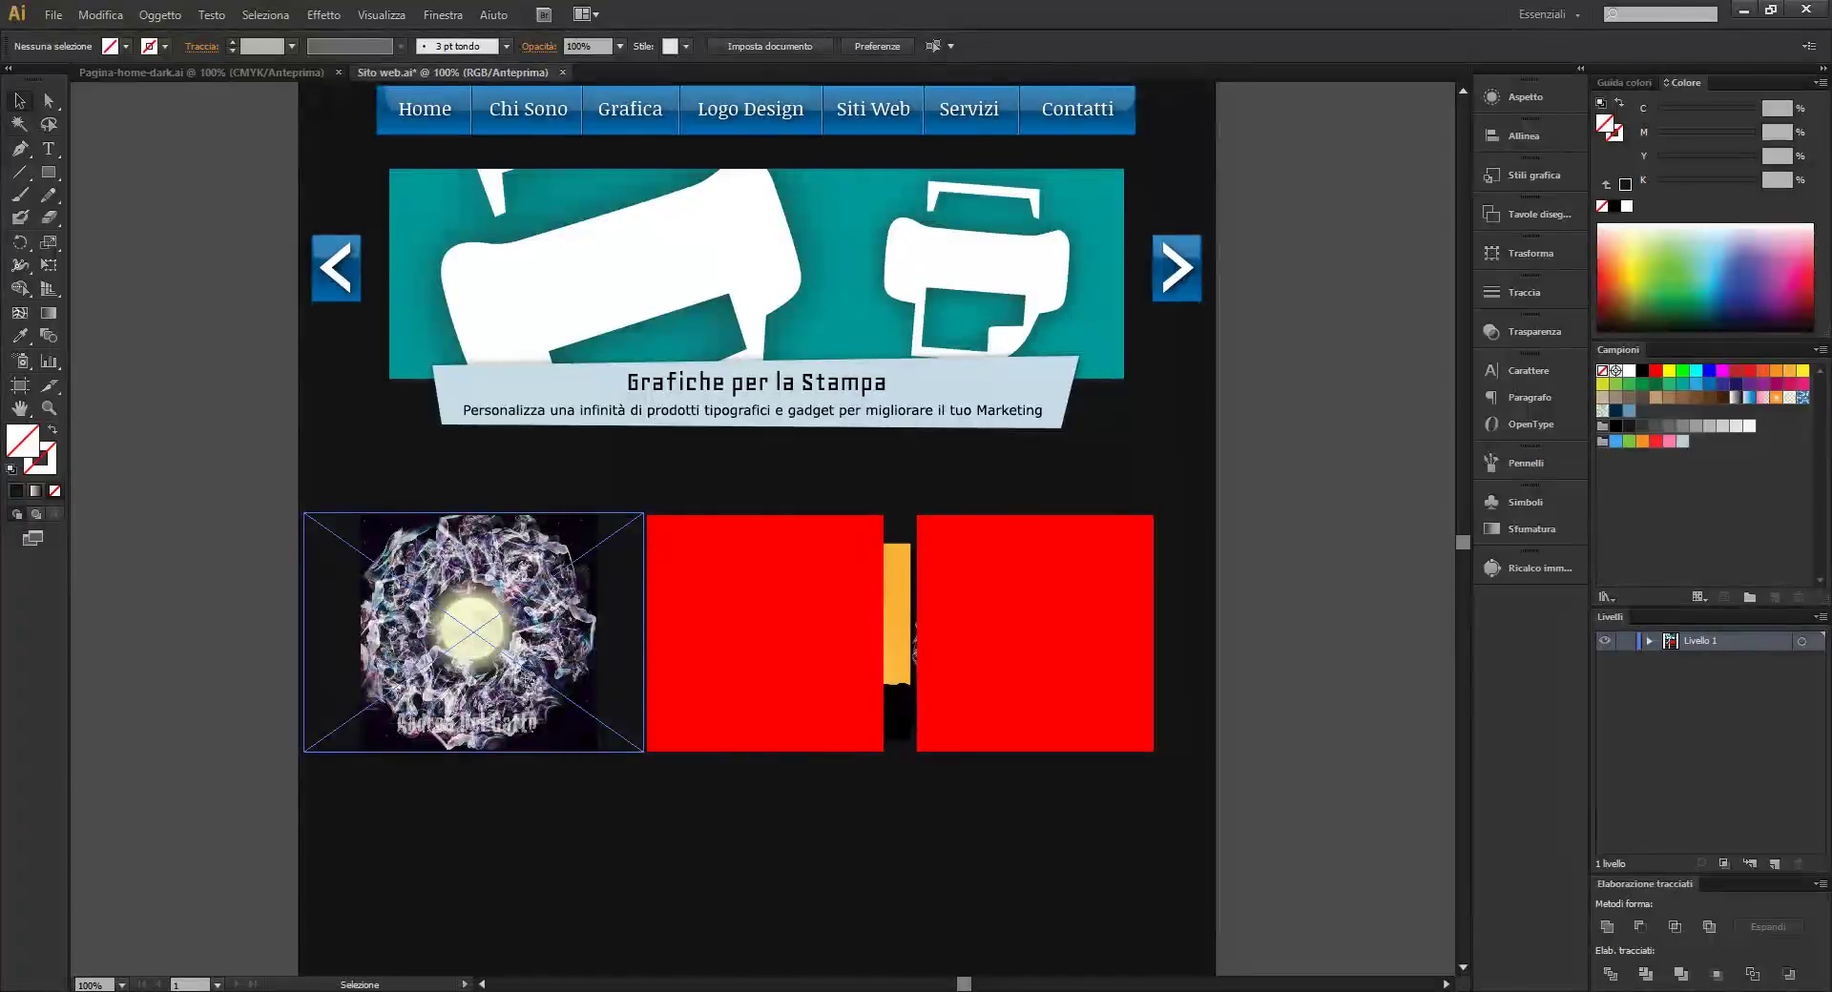
Enlarge the sunset image to cover the middle square and clip it
{"action": "left_click", "coordinate": [792, 620]}
{"action": "left_click", "coordinate": [892, 576]}
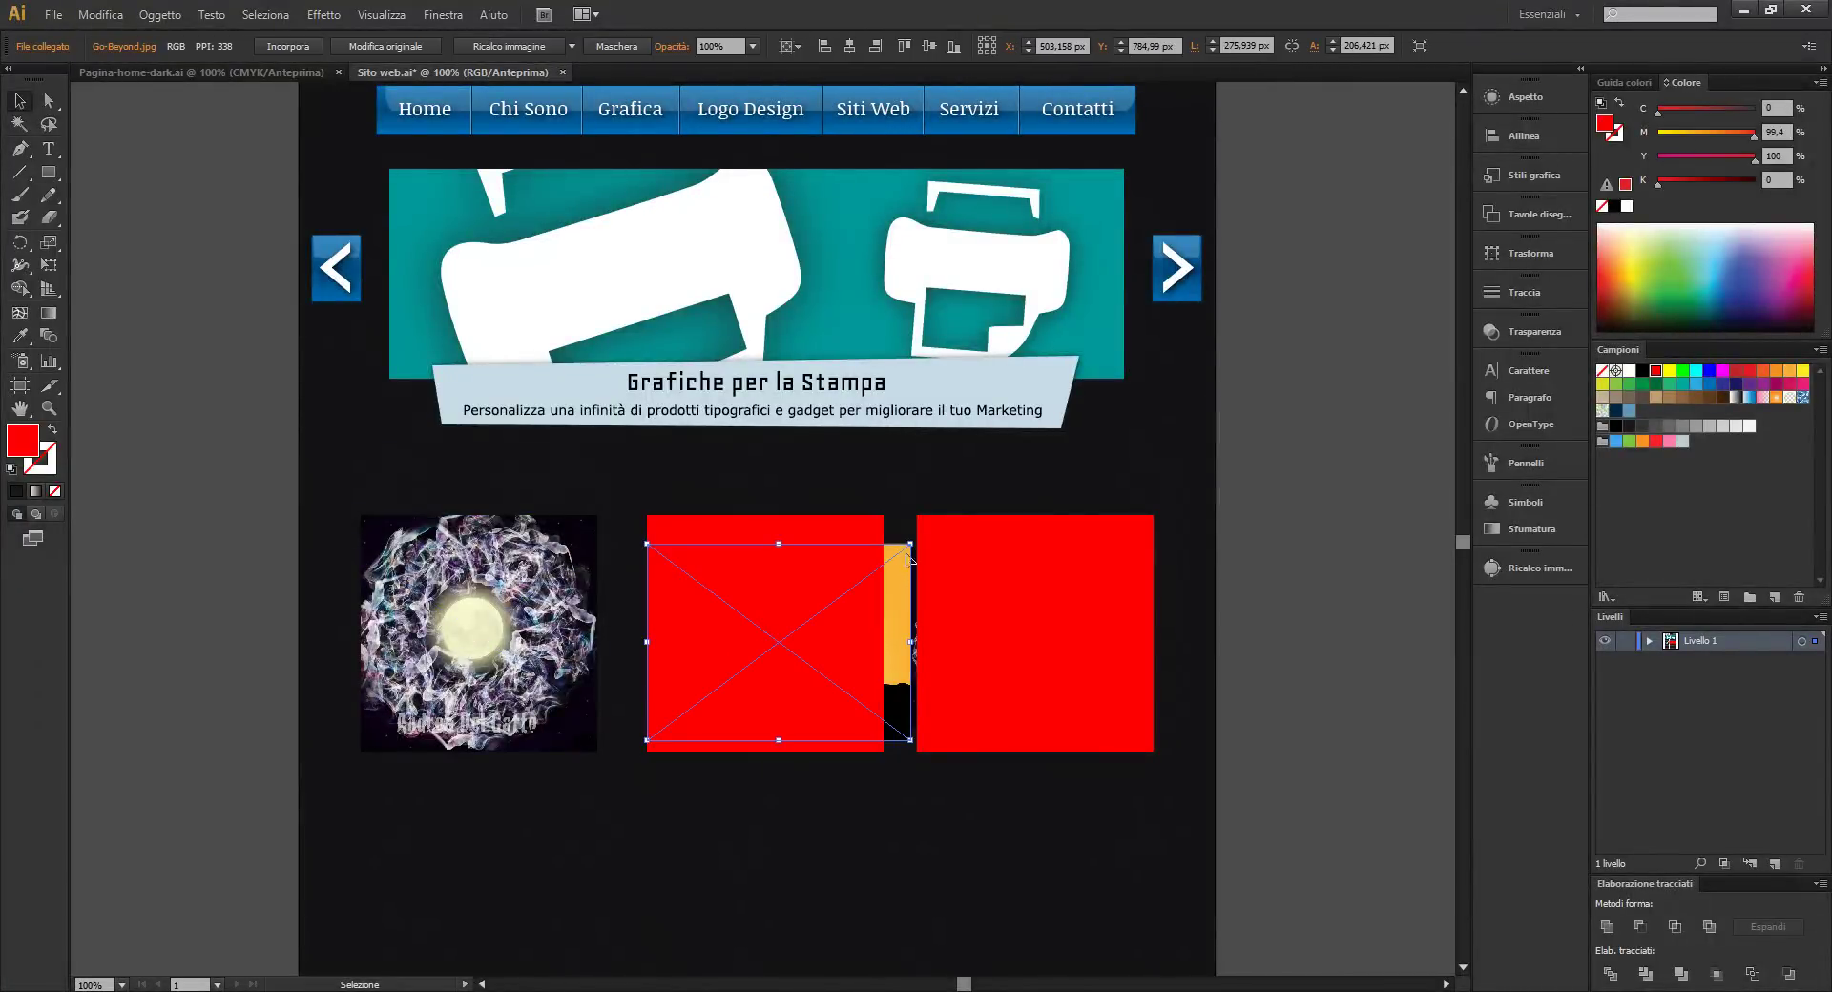
{"action": "left_click_drag", "start_coordinate": [883, 570], "coordinate": [933, 509]}
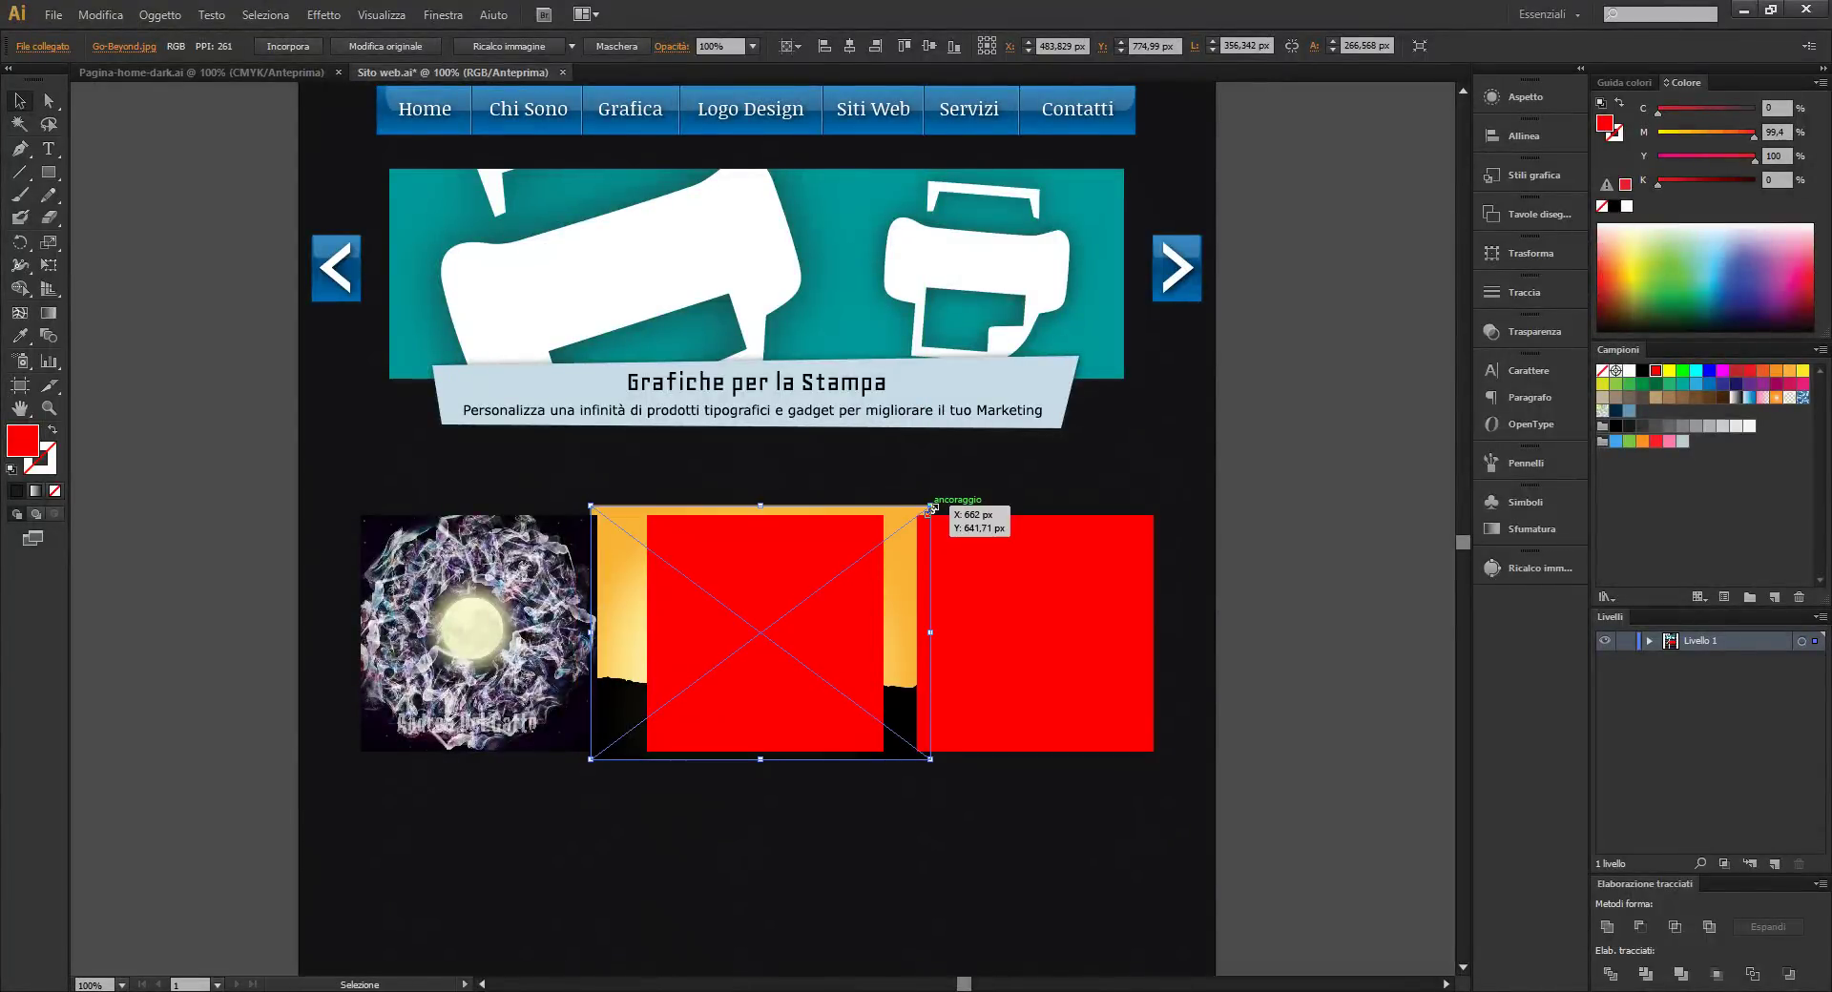
{"action": "right_click", "coordinate": [858, 587]}
{"action": "left_click", "coordinate": [930, 699]}
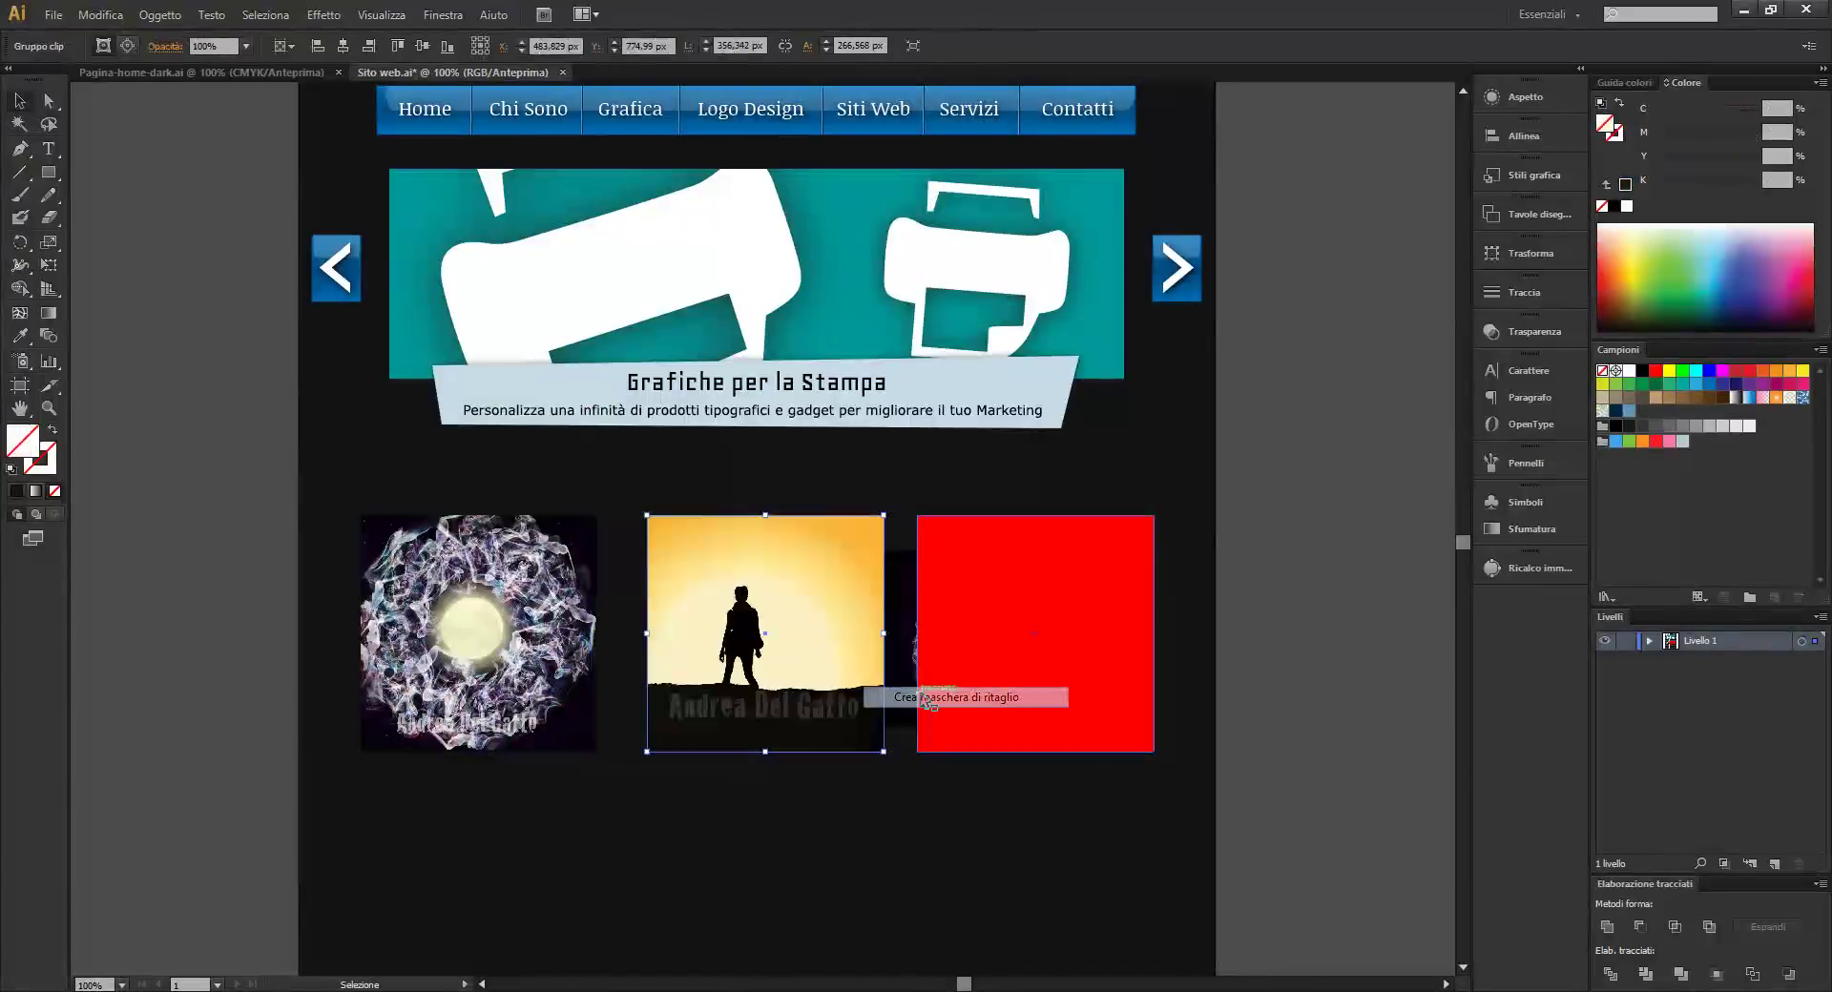
Enlarge, position and group the right image behind its red square for clipping
{"action": "left_click", "coordinate": [1061, 635]}
{"action": "left_click", "coordinate": [1182, 512]}
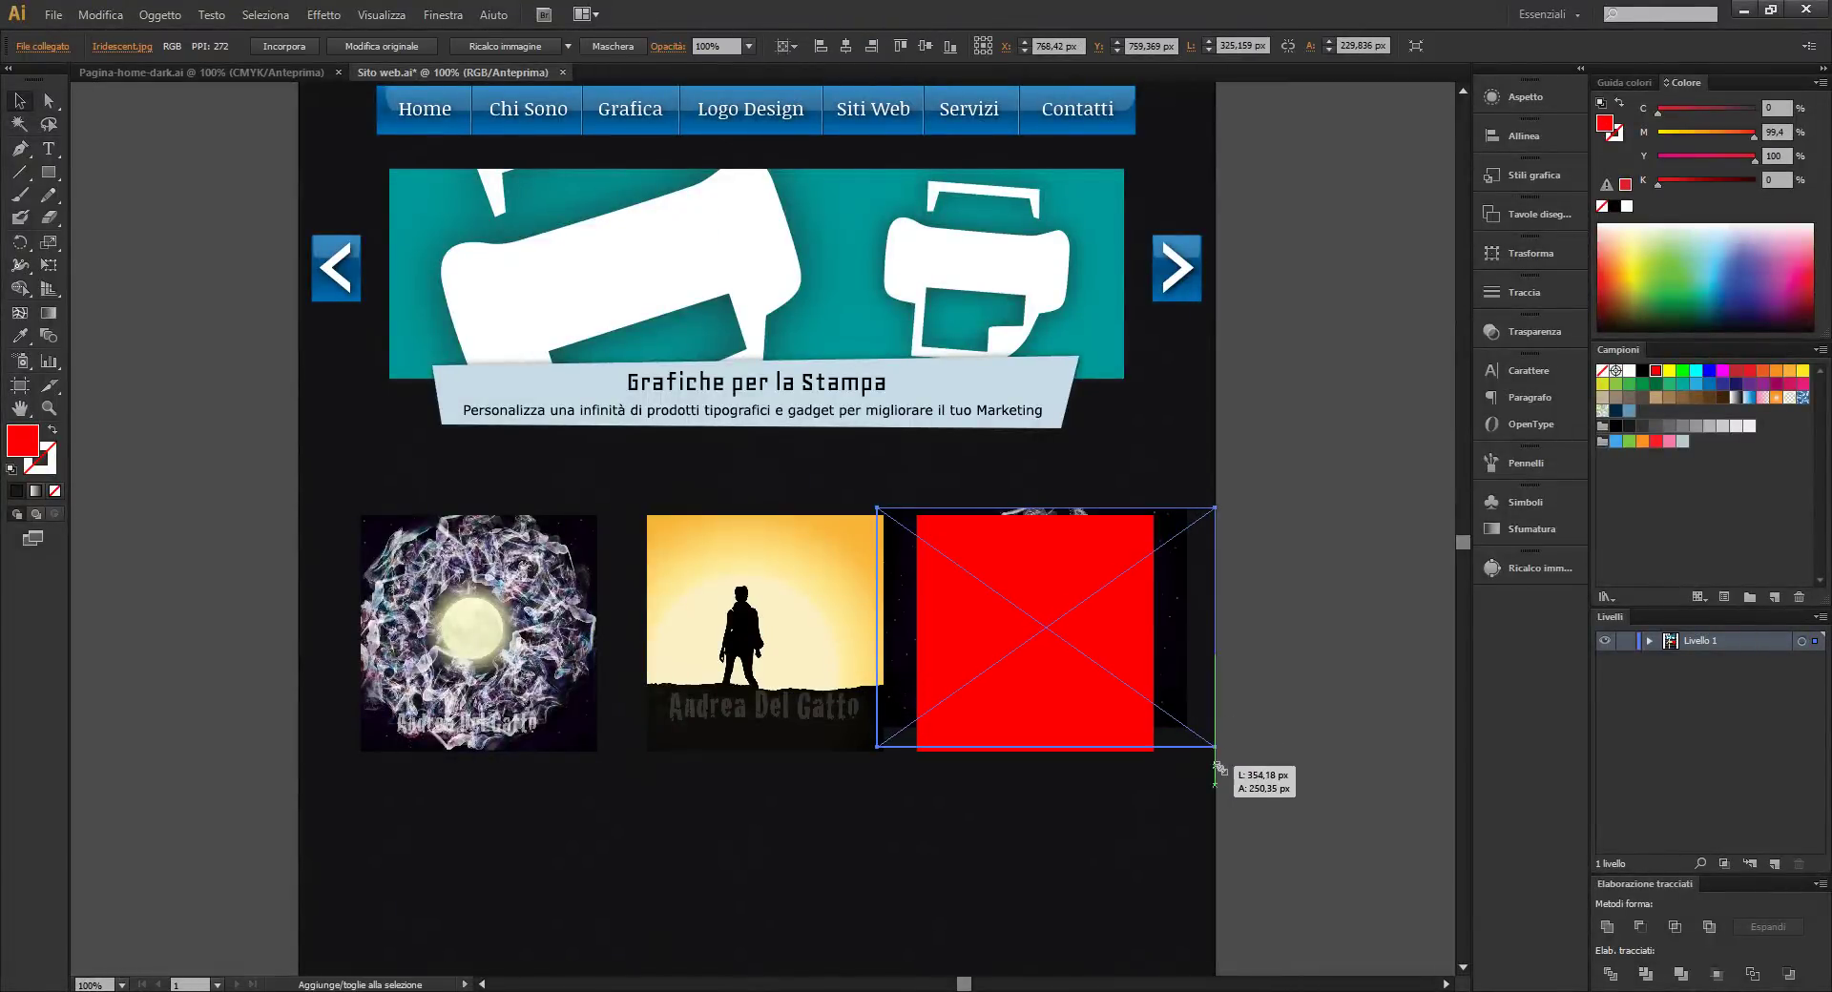
{"action": "left_click_drag", "start_coordinate": [1187, 725], "coordinate": [1232, 759]}
{"action": "left_click_drag", "start_coordinate": [1202, 692], "coordinate": [1150, 693]}
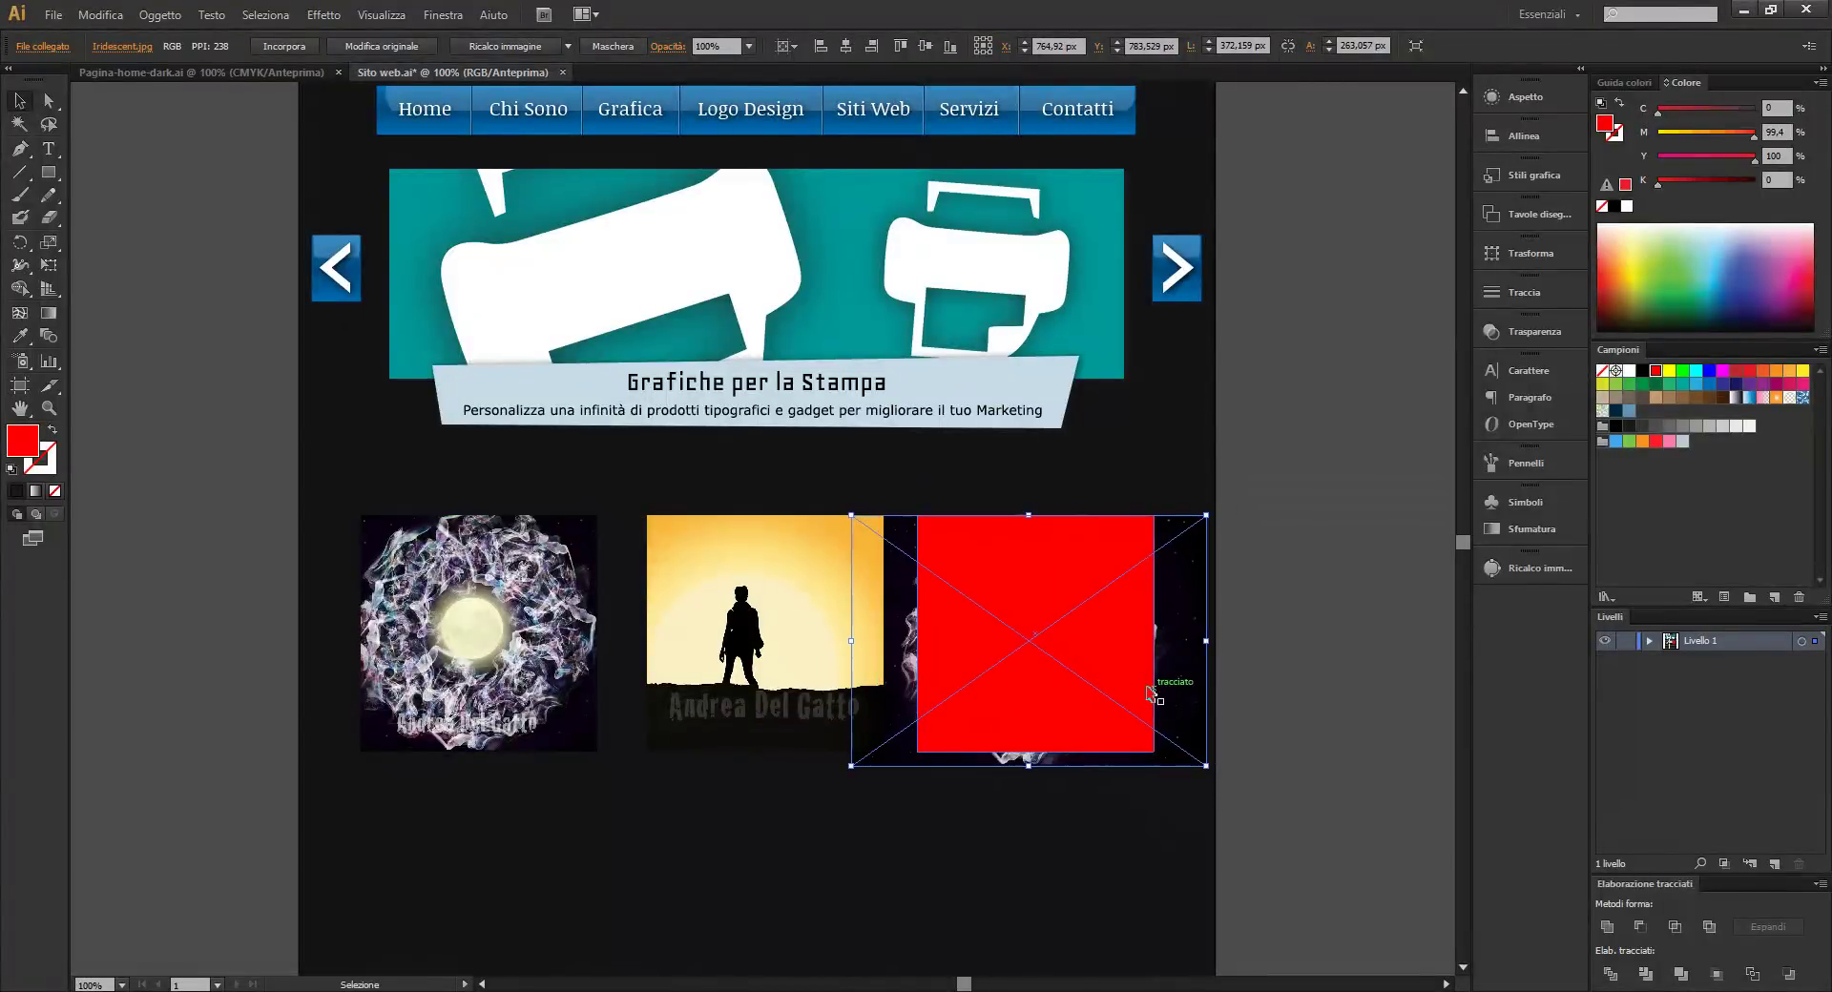
{"action": "right_click", "coordinate": [1131, 634]}
{"action": "left_click", "coordinate": [1193, 722]}
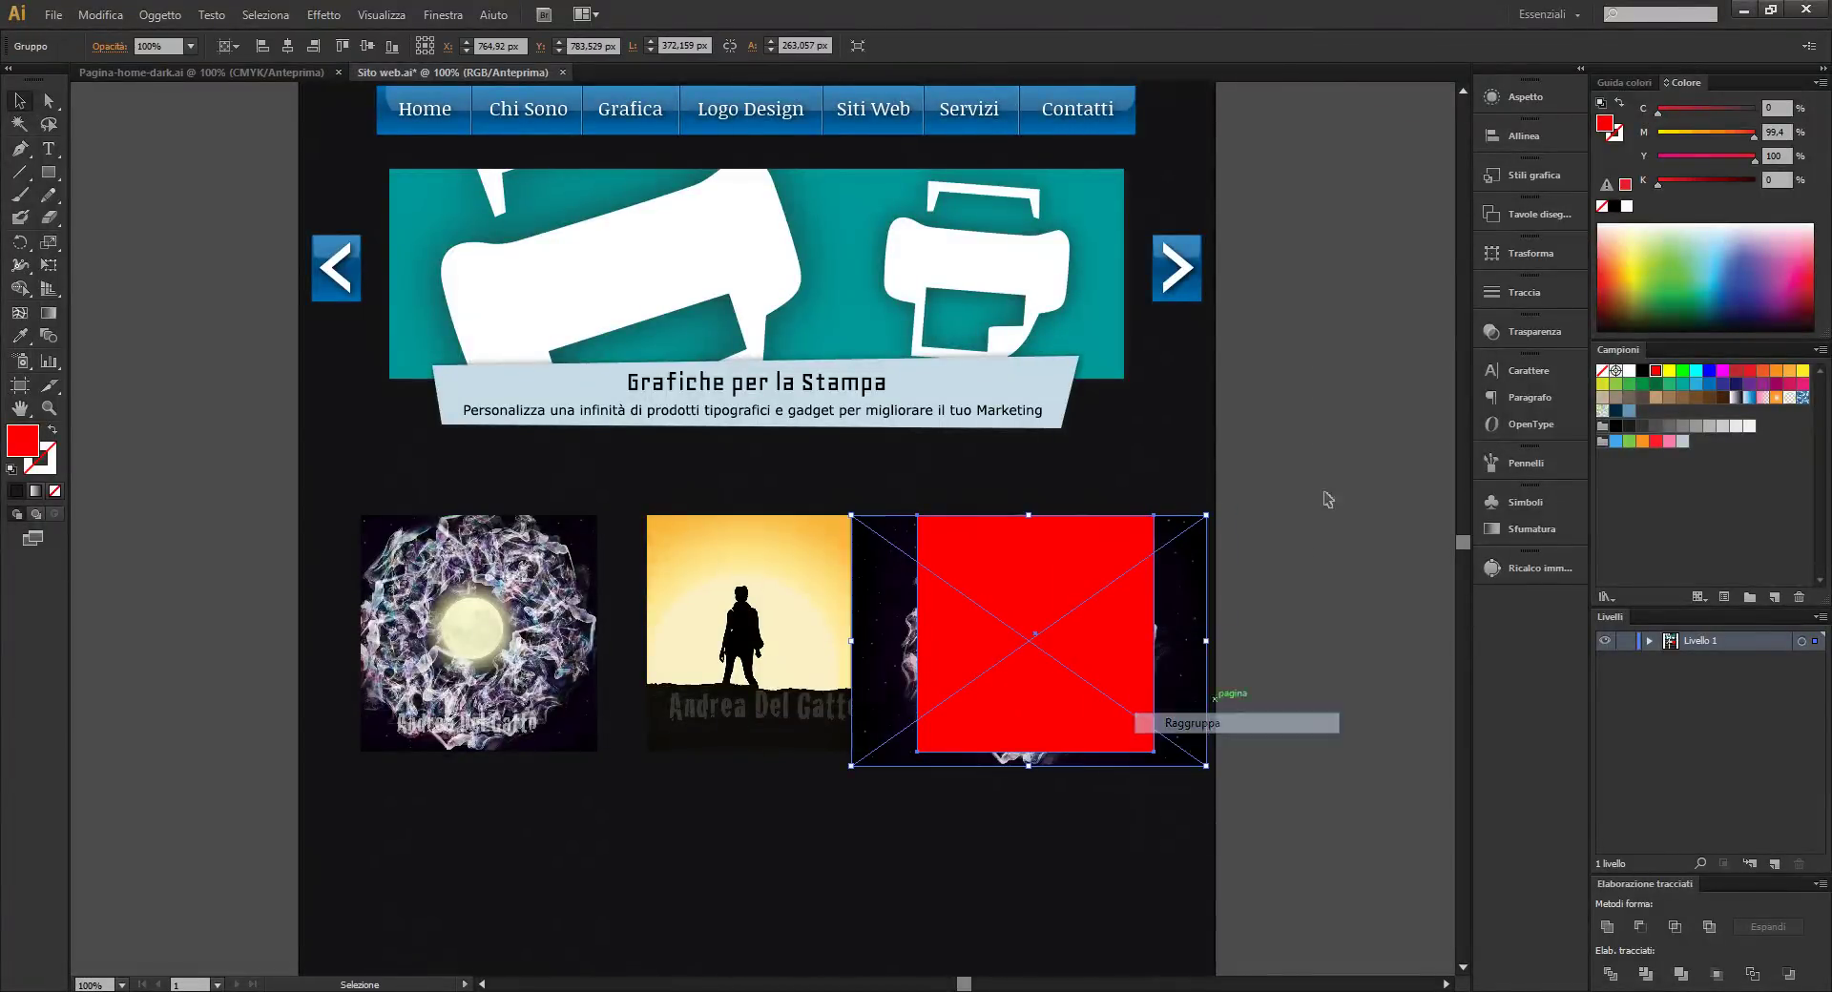
{"action": "key", "text": "v"}
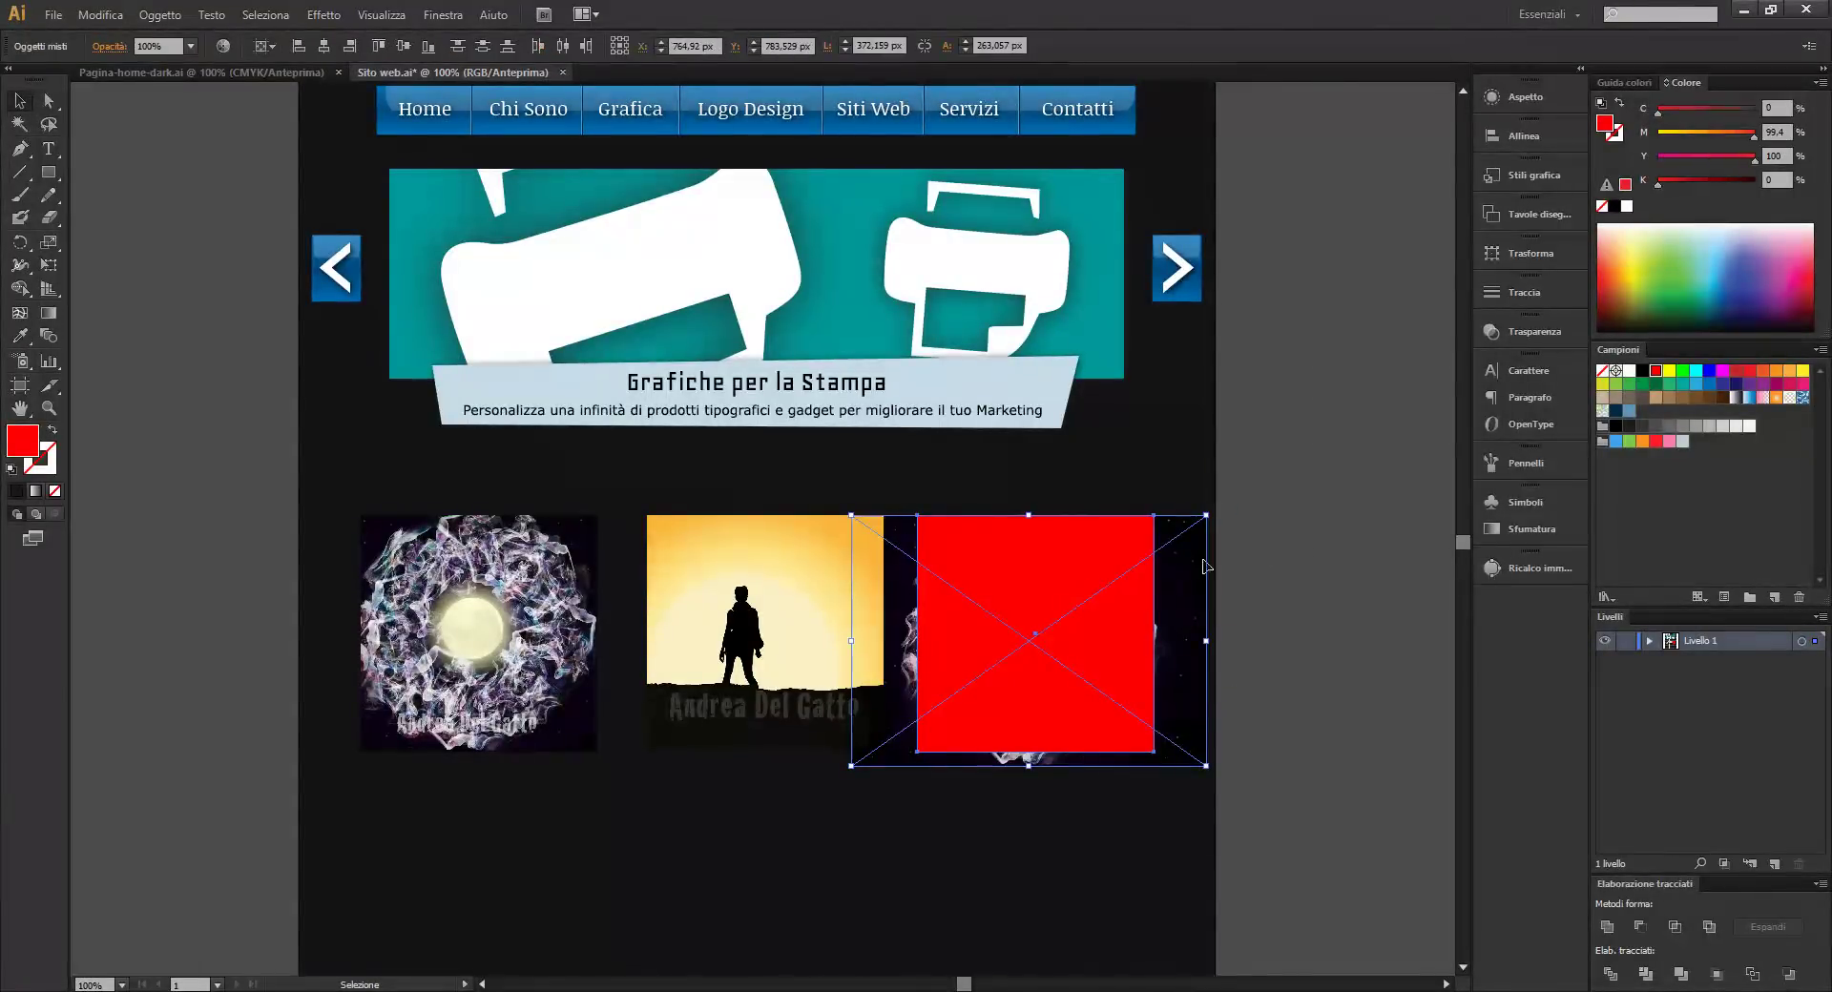
{"action": "right_click", "coordinate": [1073, 581]}
Clip the right image to its red square and deselect everything
{"action": "left_click", "coordinate": [1159, 692]}
{"action": "left_click", "coordinate": [1283, 686]}
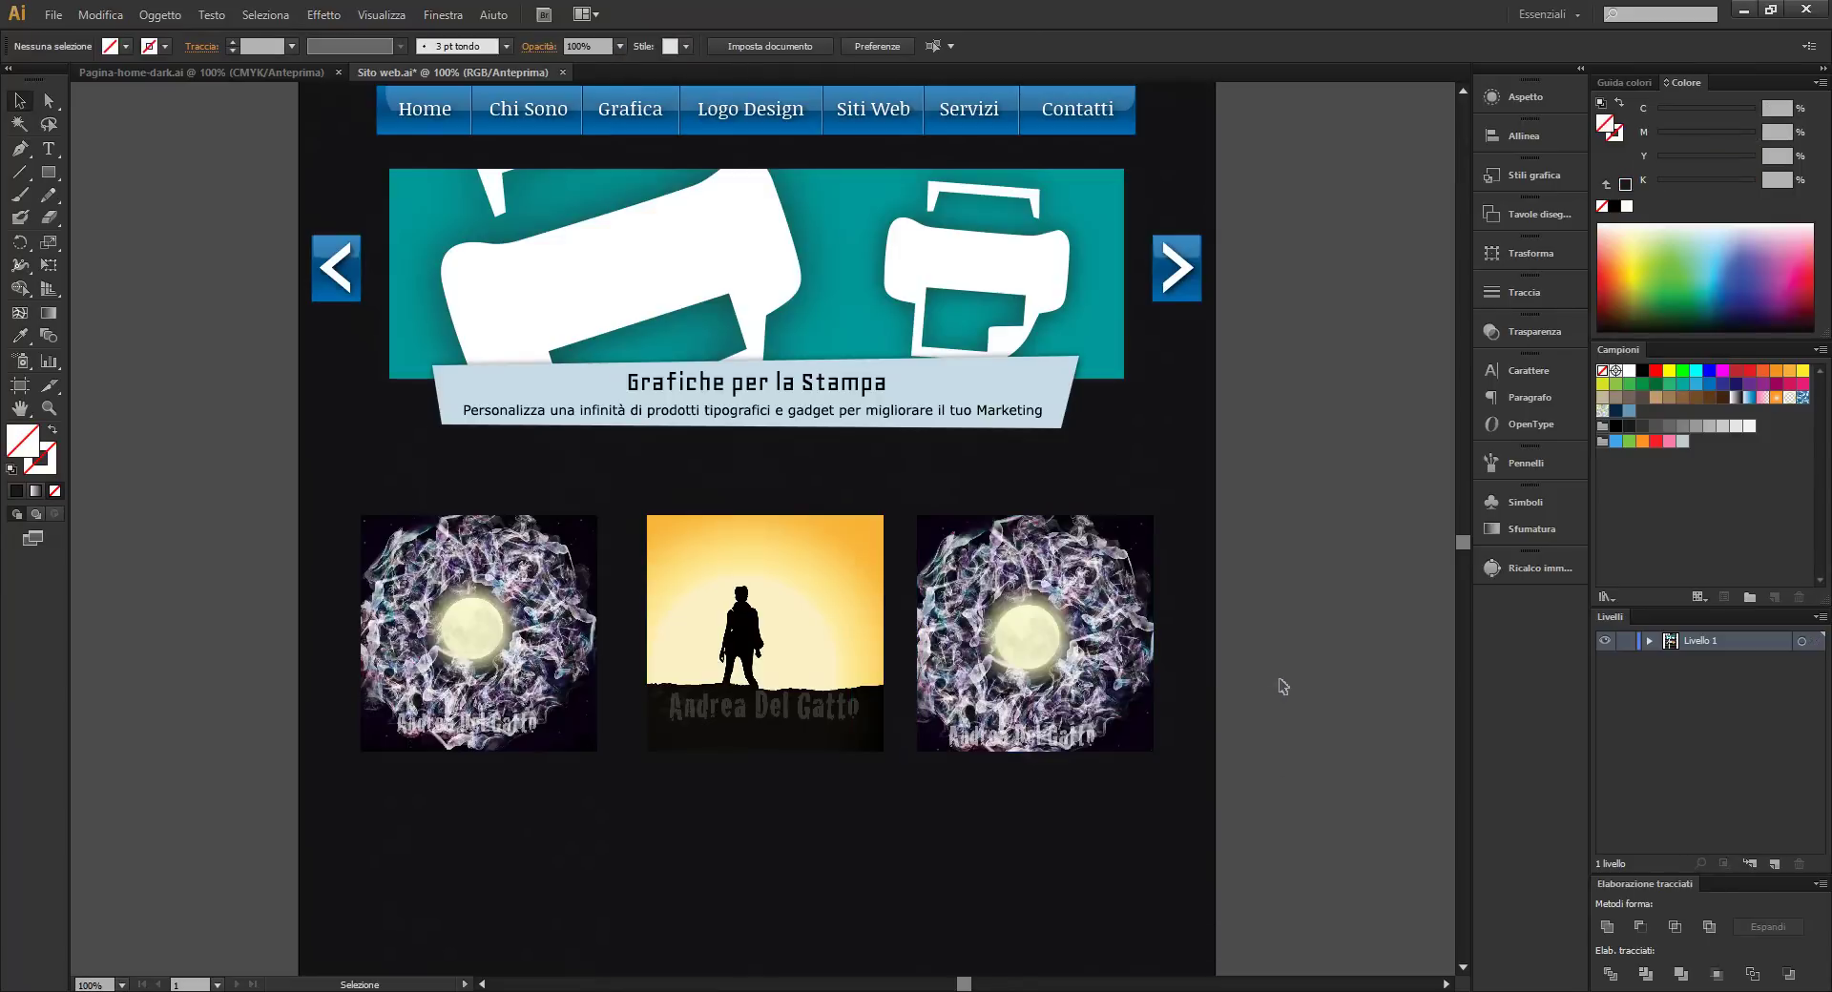
{"action": "scroll", "coordinate": [1285, 683], "scroll_direction": "down", "scroll_amount": 2}
{"action": "scroll", "coordinate": [1279, 679], "scroll_direction": "up", "scroll_amount": 2}
{"action": "scroll", "coordinate": [1274, 674], "scroll_direction": "down", "scroll_amount": 2}
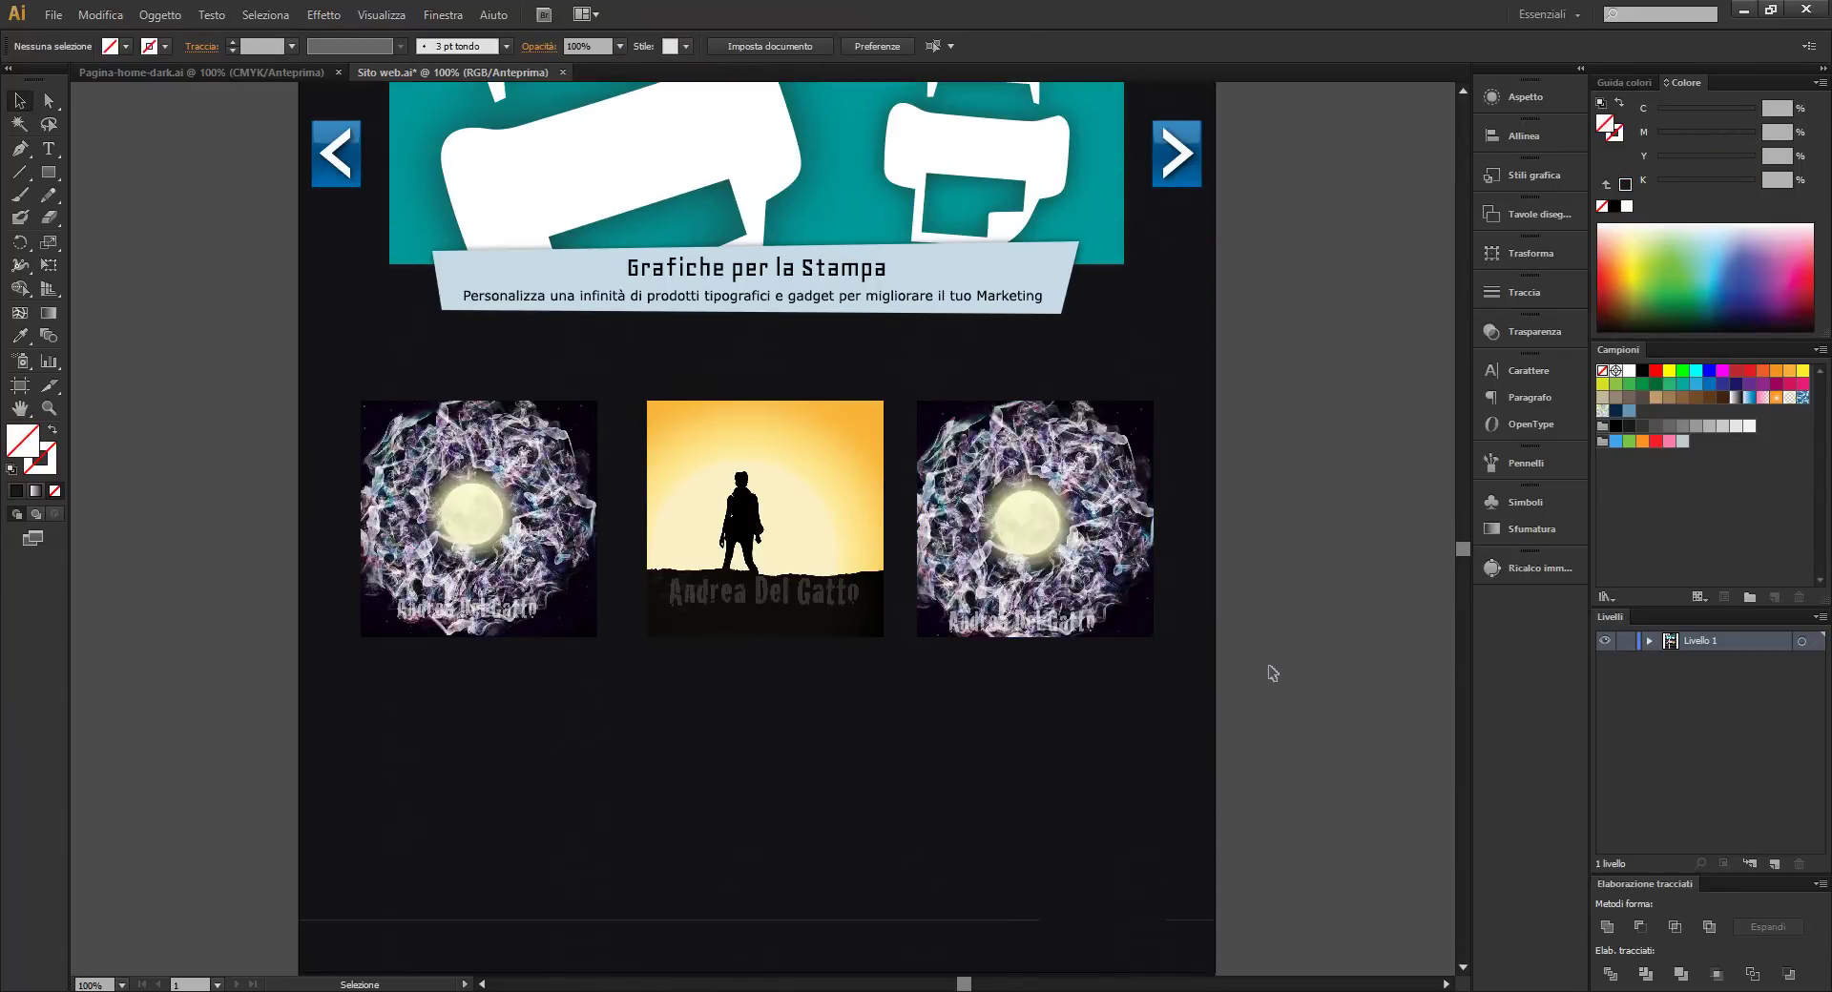
{"action": "scroll", "coordinate": [504, 555], "scroll_direction": "up", "scroll_amount": 3}
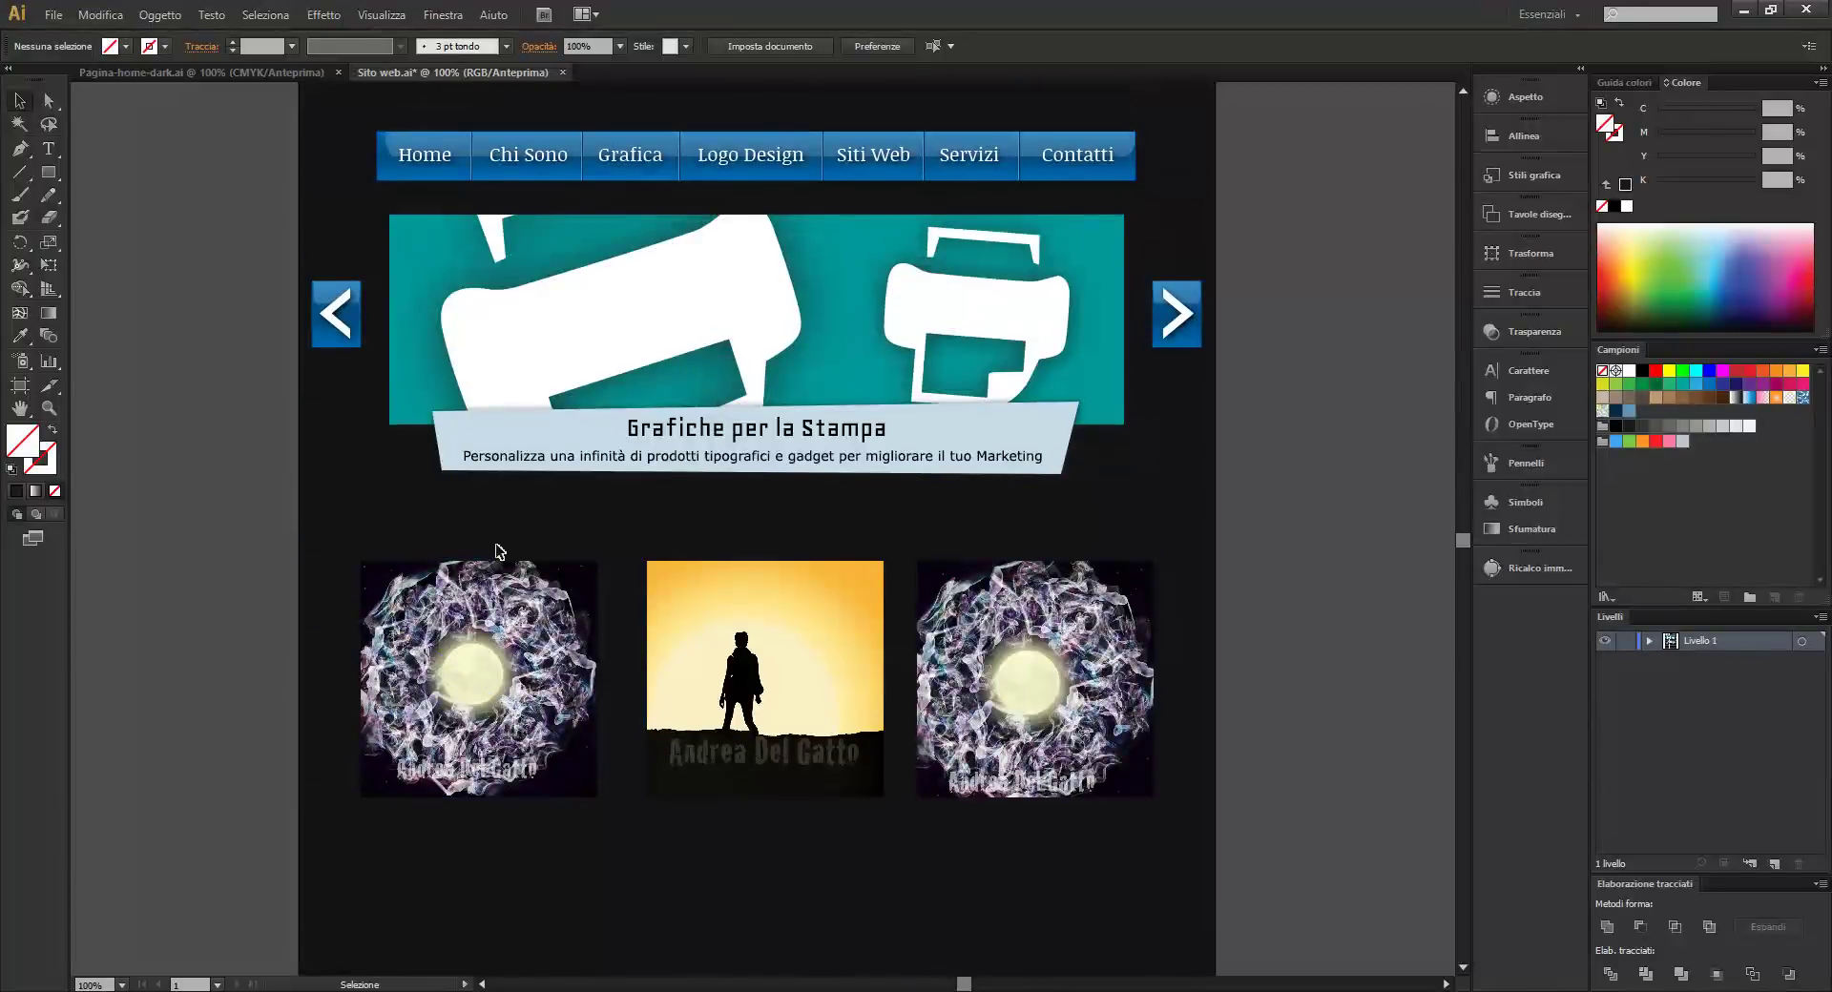
Add a heading text above the left image and colour it white
{"action": "left_click", "coordinate": [45, 155]}
{"action": "left_click", "coordinate": [375, 516]}
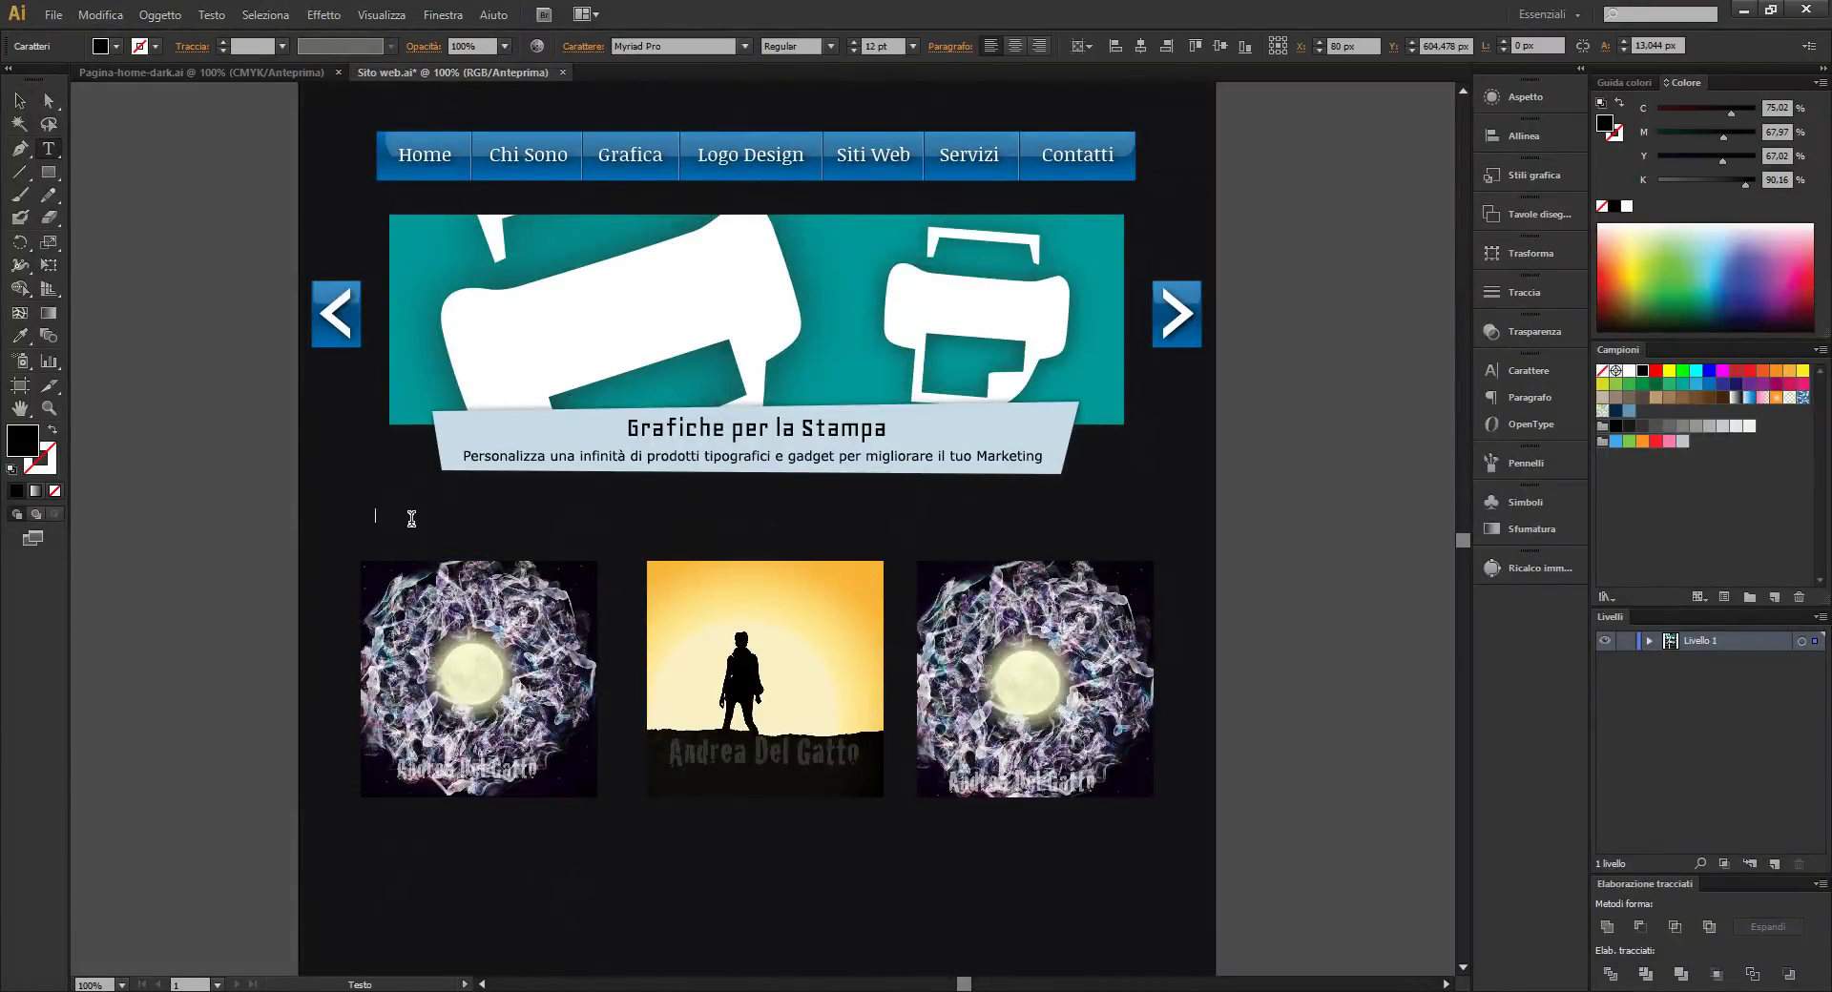
{"action": "type", "text": "D"}
{"action": "left_click", "coordinate": [19, 100]}
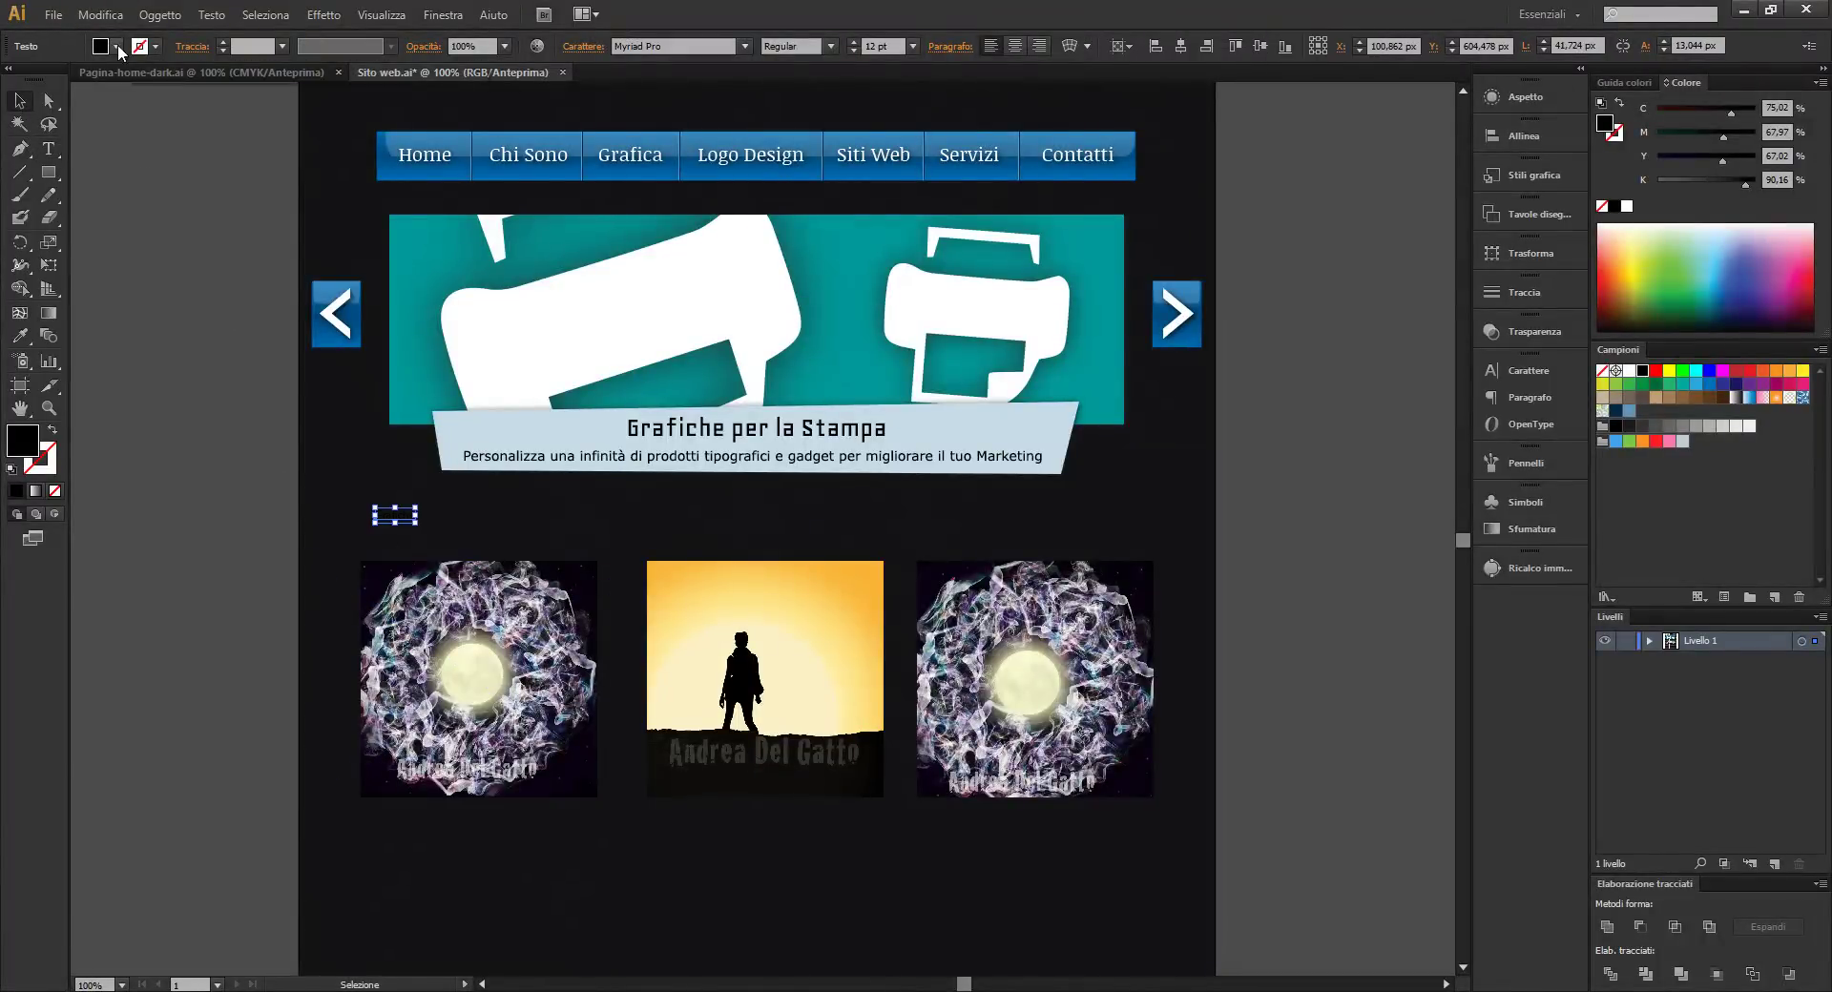
{"action": "left_click", "coordinate": [117, 46]}
{"action": "left_click", "coordinate": [39, 78]}
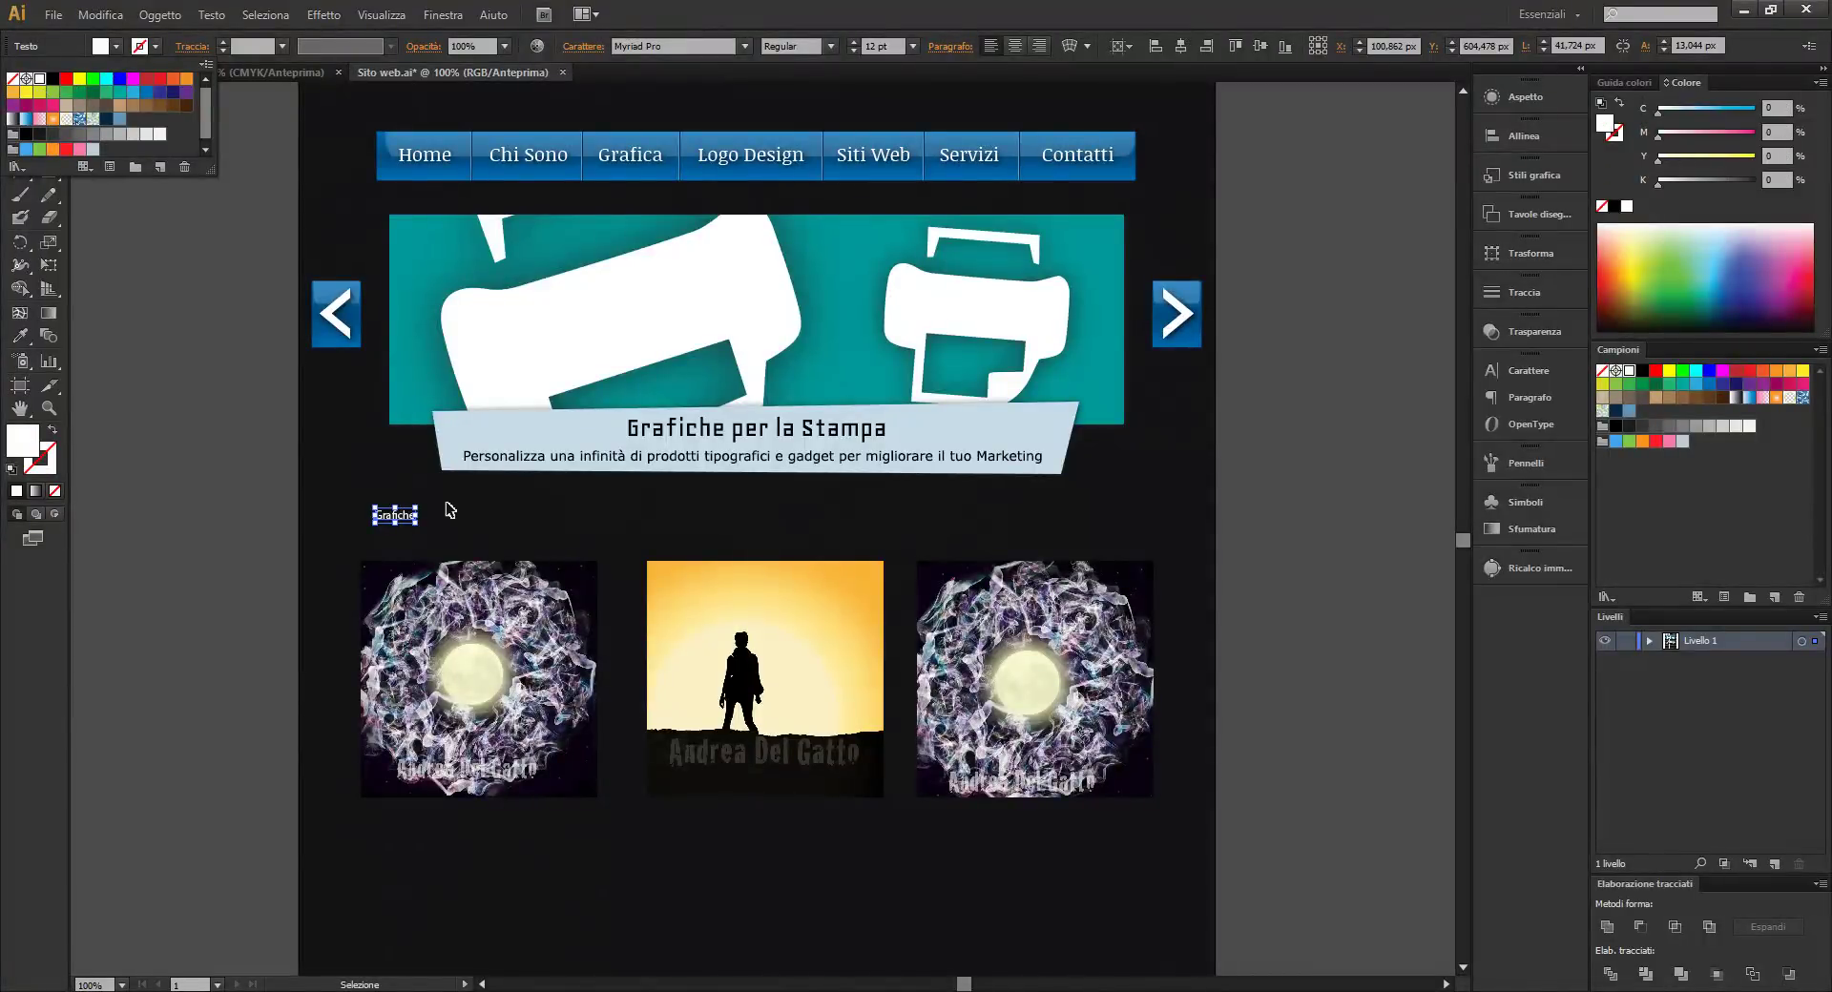
Set the Grafiche heading to Noticia Text at 25 pt and place it above the first image
{"action": "left_click", "coordinate": [673, 46]}
{"action": "type", "text": "Not"}
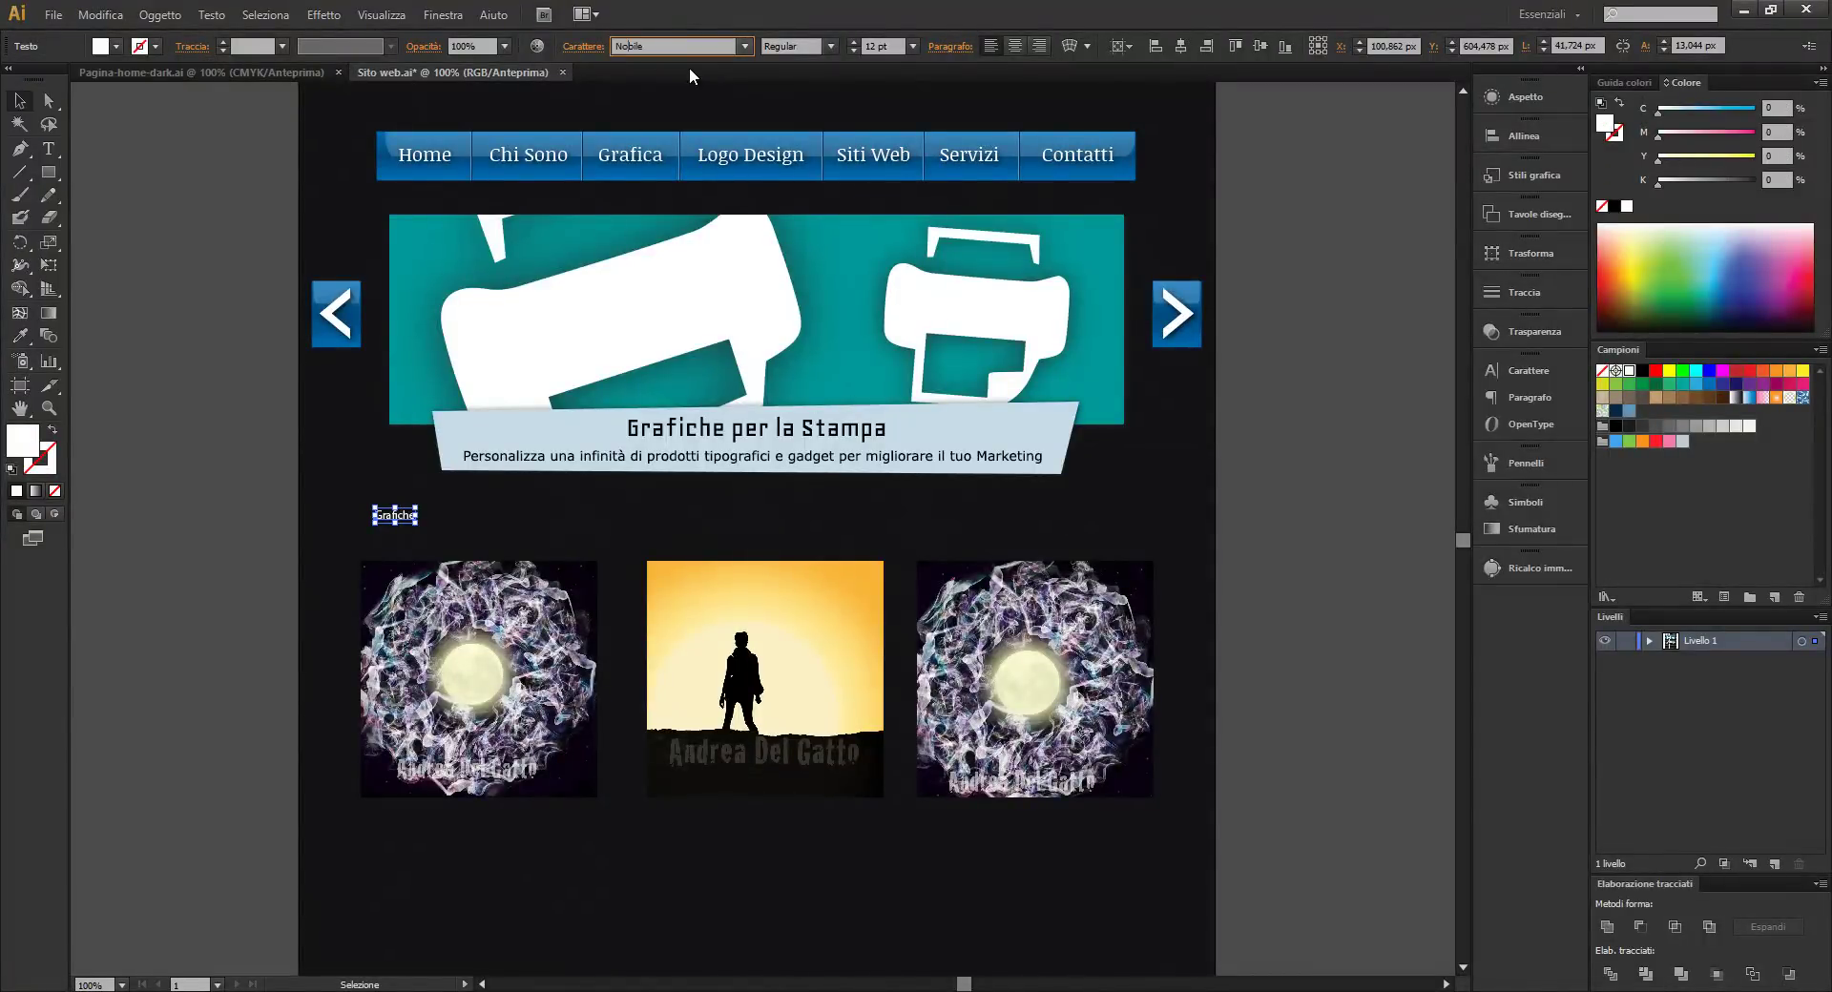
{"action": "type", "text": "icia Text"}
{"action": "key", "text": "Return"}
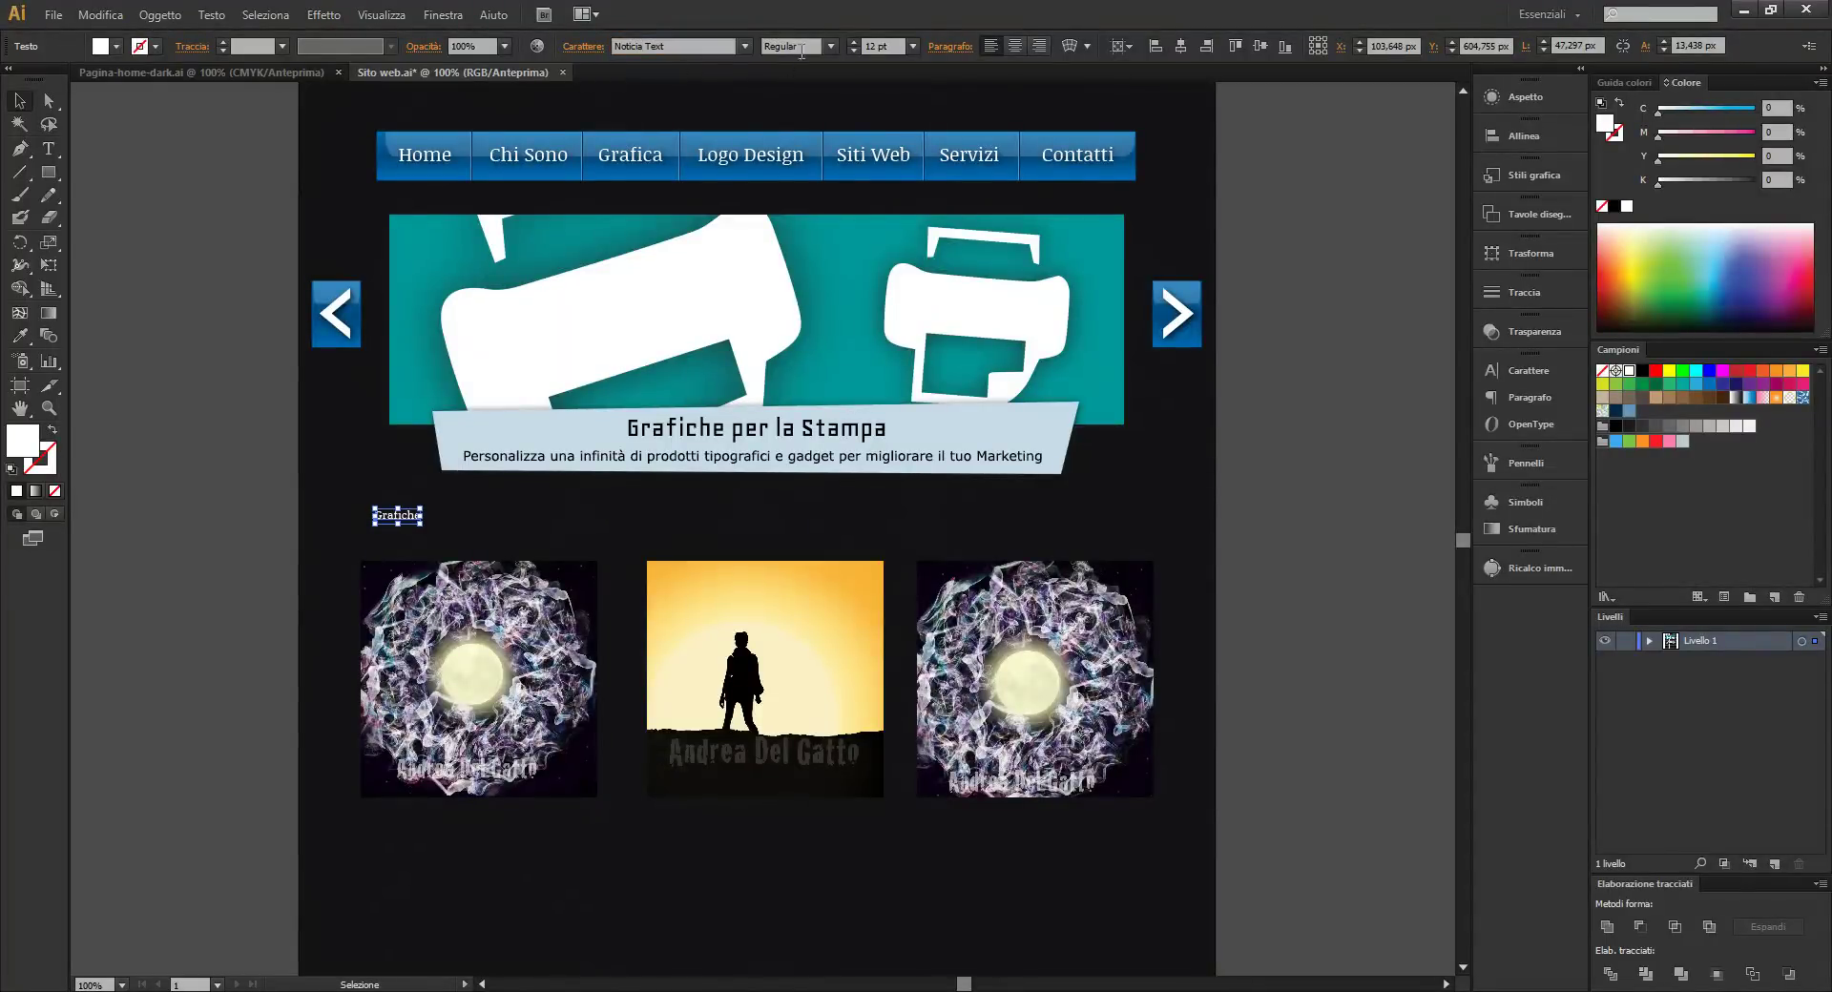
{"action": "left_click", "coordinate": [850, 40]}
{"action": "left_click", "coordinate": [851, 40]}
{"action": "left_click", "coordinate": [850, 41]}
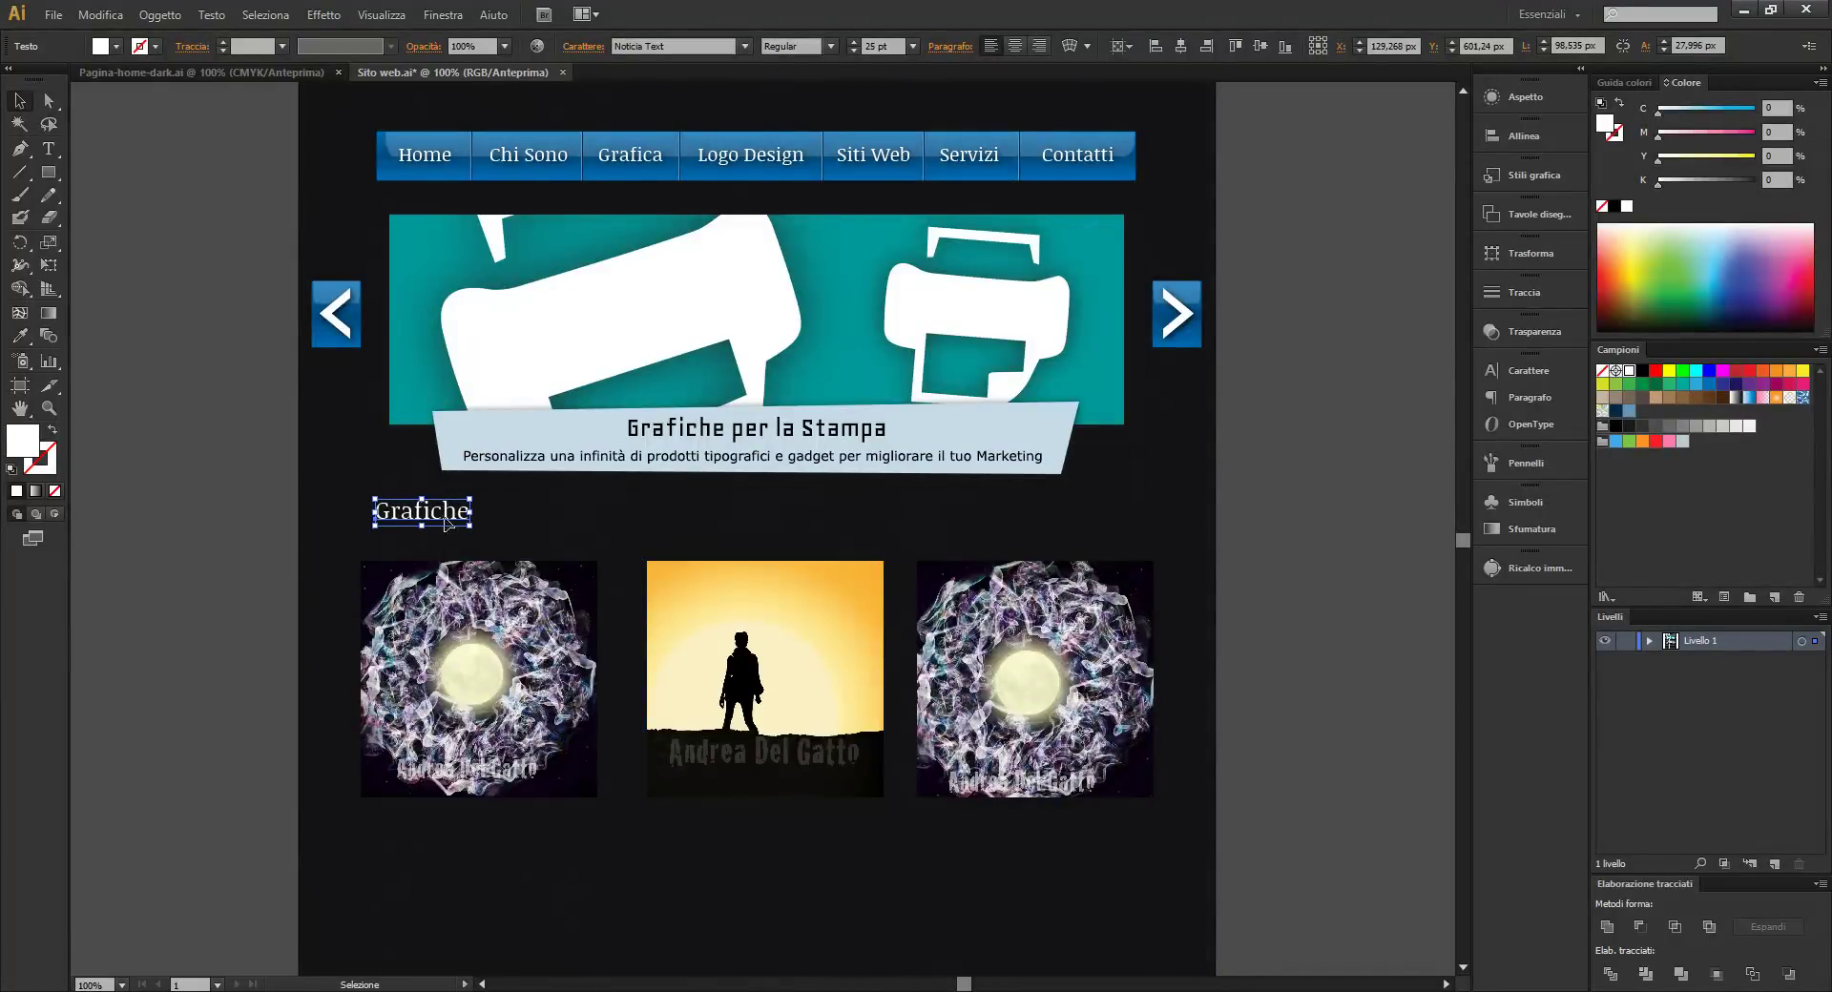
{"action": "mouse_move", "coordinate": [445, 522]}
{"action": "left_mouse_down"}
{"action": "mouse_move", "coordinate": [495, 550]}
{"action": "mouse_move", "coordinate": [1068, 541]}
{"action": "left_mouse_up"}
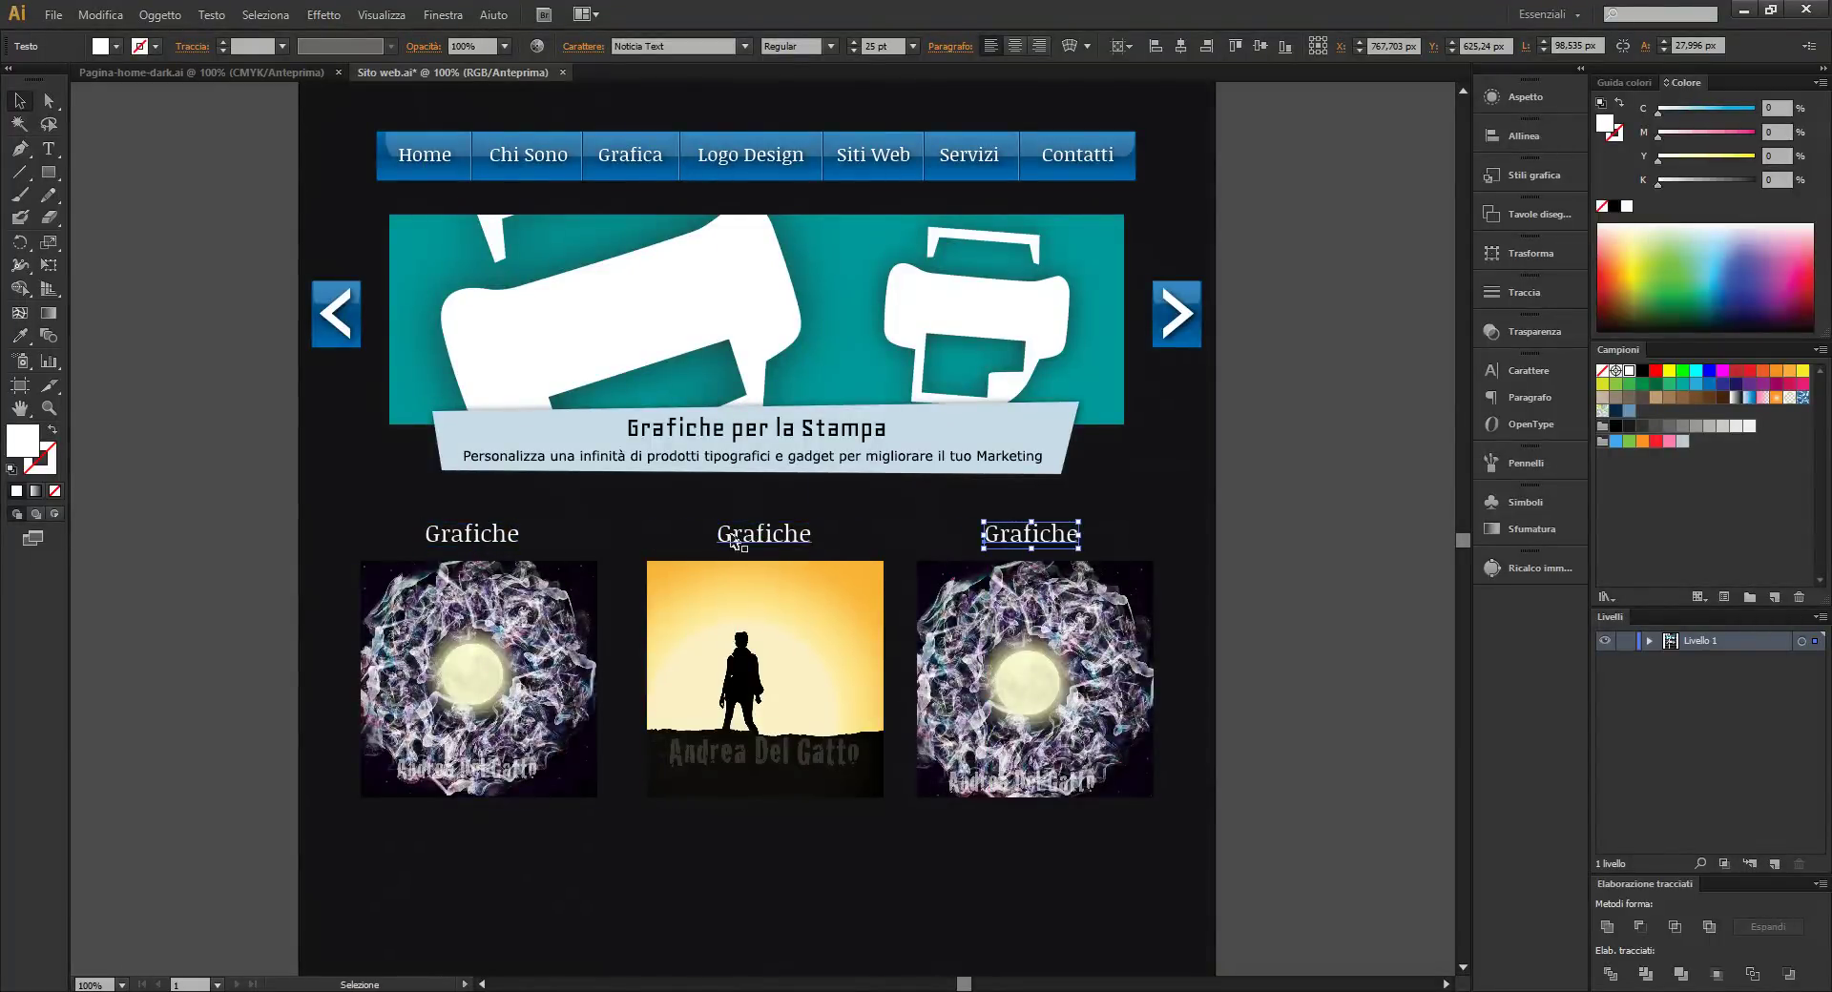
Copy the heading and retype the copies as Siti Web and Logo Design
{"action": "key", "text": "t"}
{"action": "left_click_drag", "start_coordinate": [807, 532], "coordinate": [646, 542]}
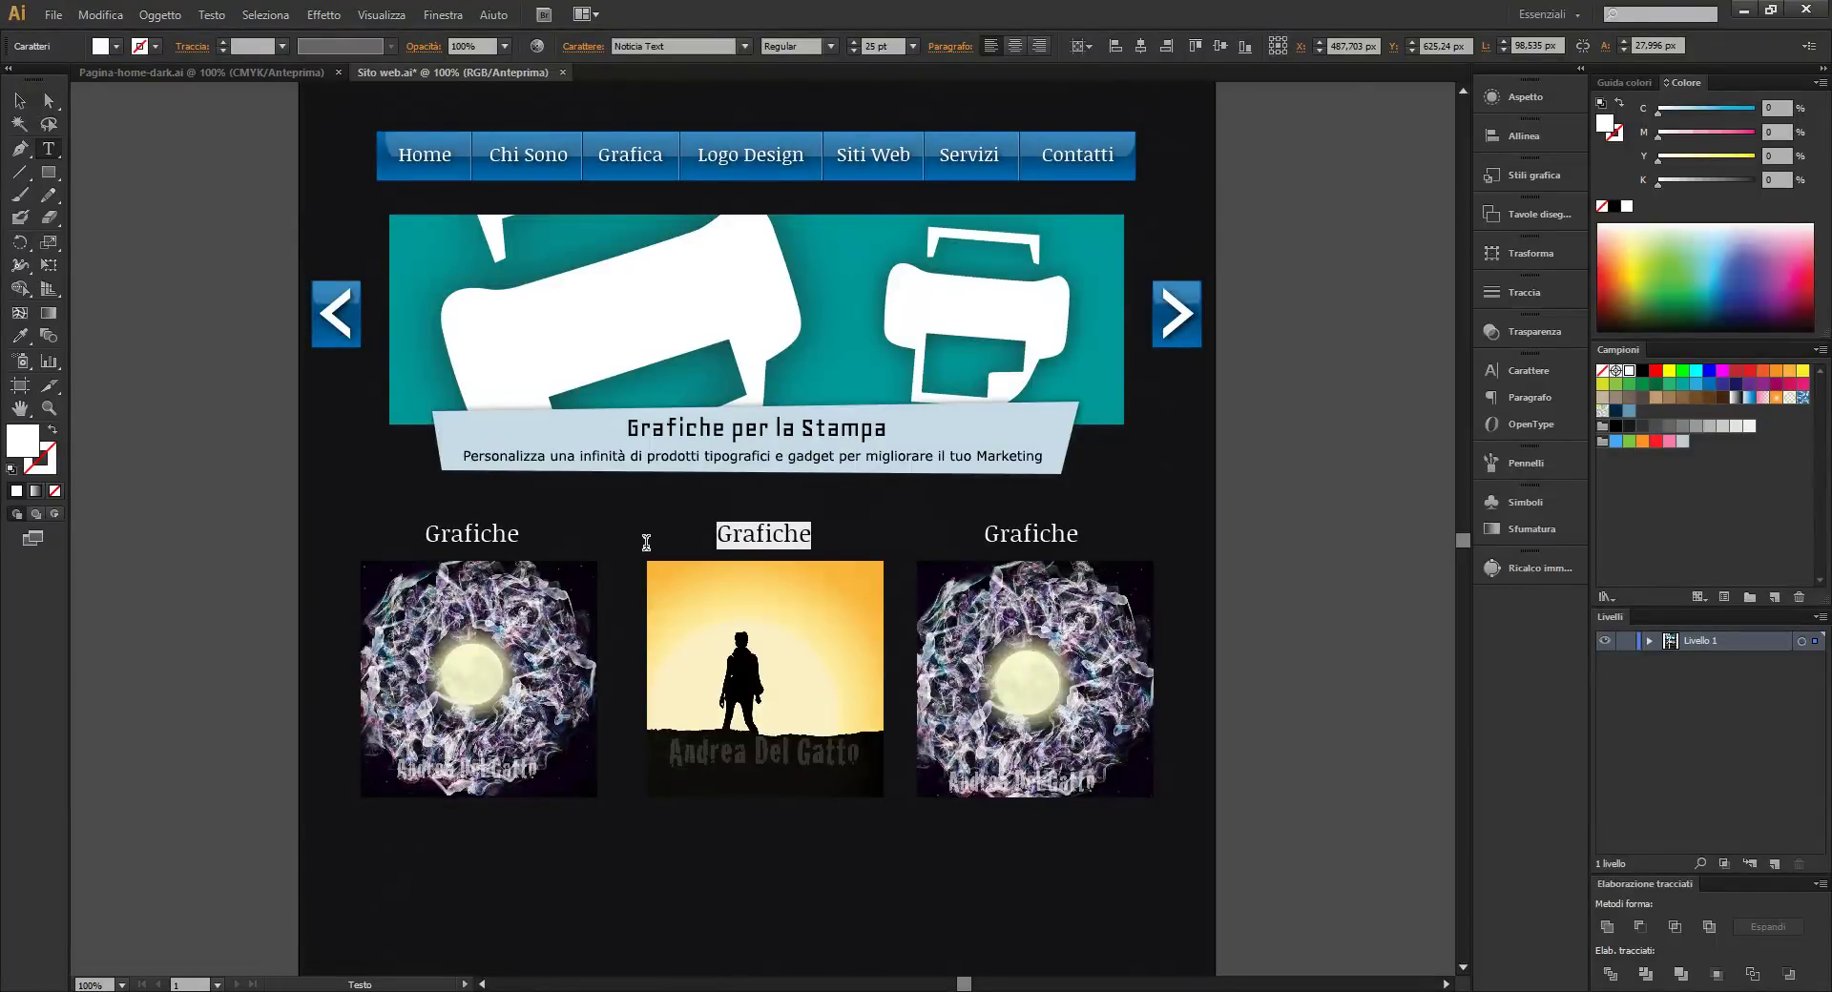
{"action": "type", "text": "Siti Web"}
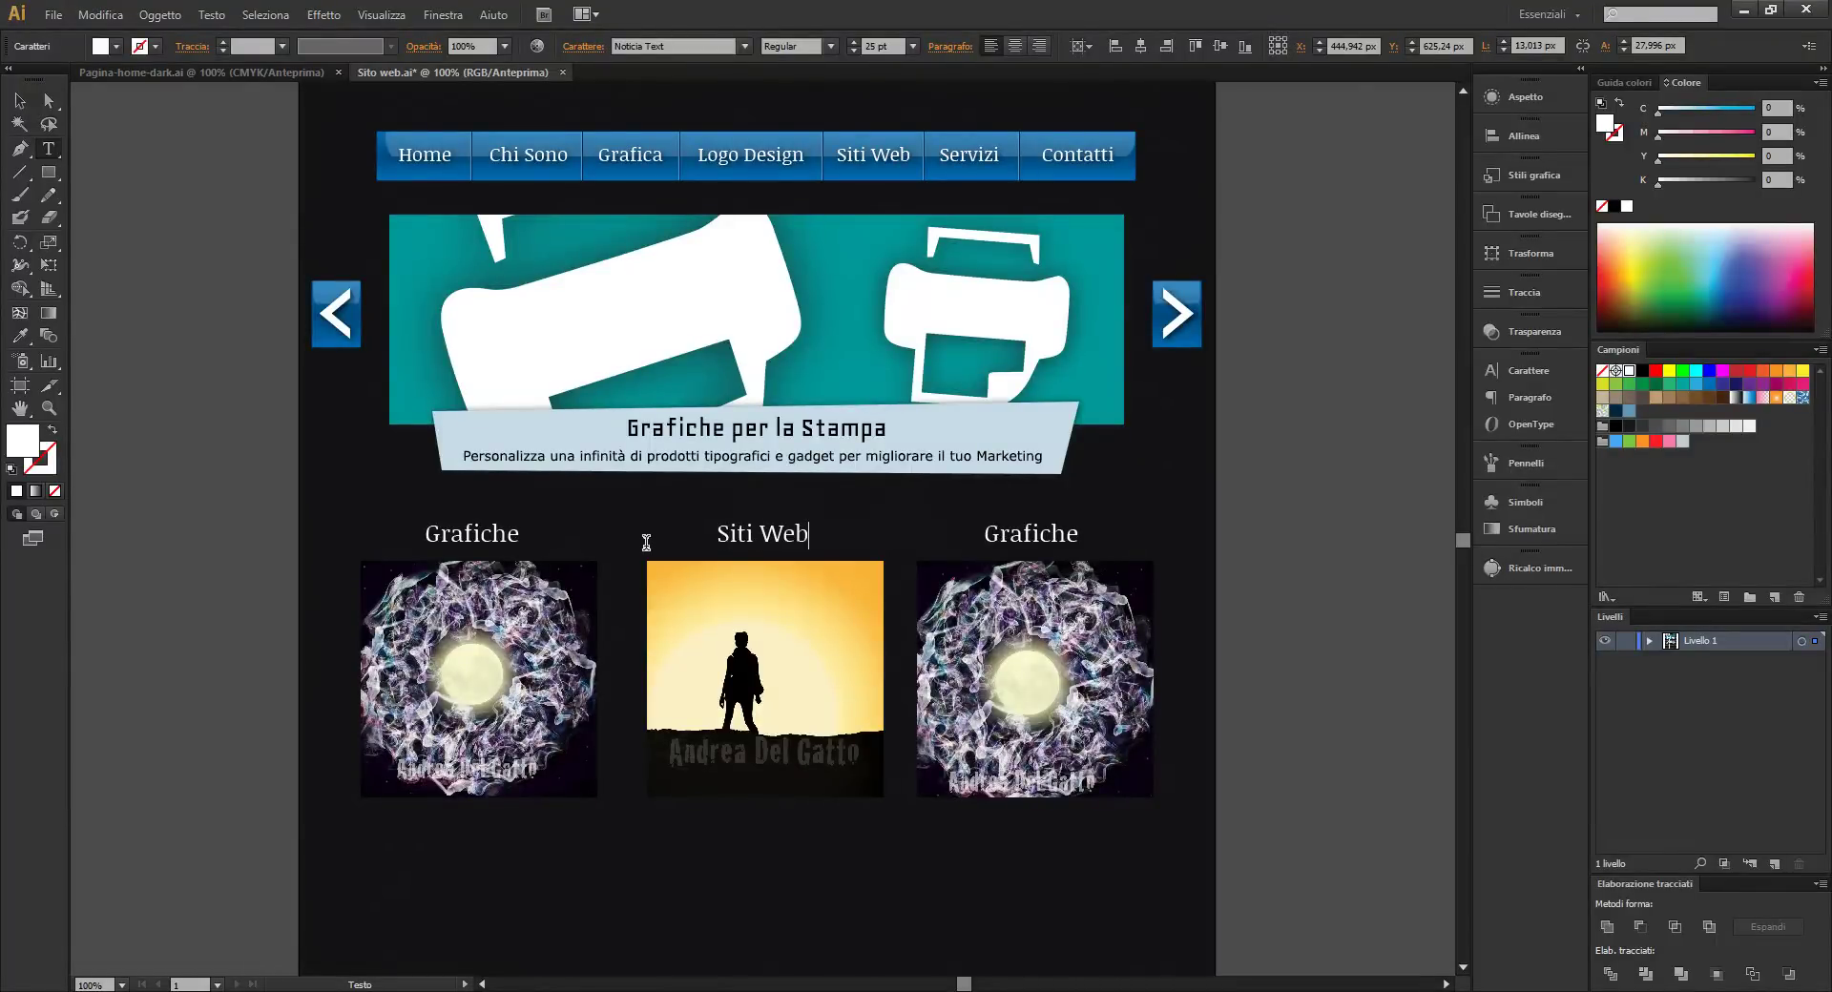
{"action": "left_click", "coordinate": [1146, 534]}
{"action": "type", "text": "Logo Design"}
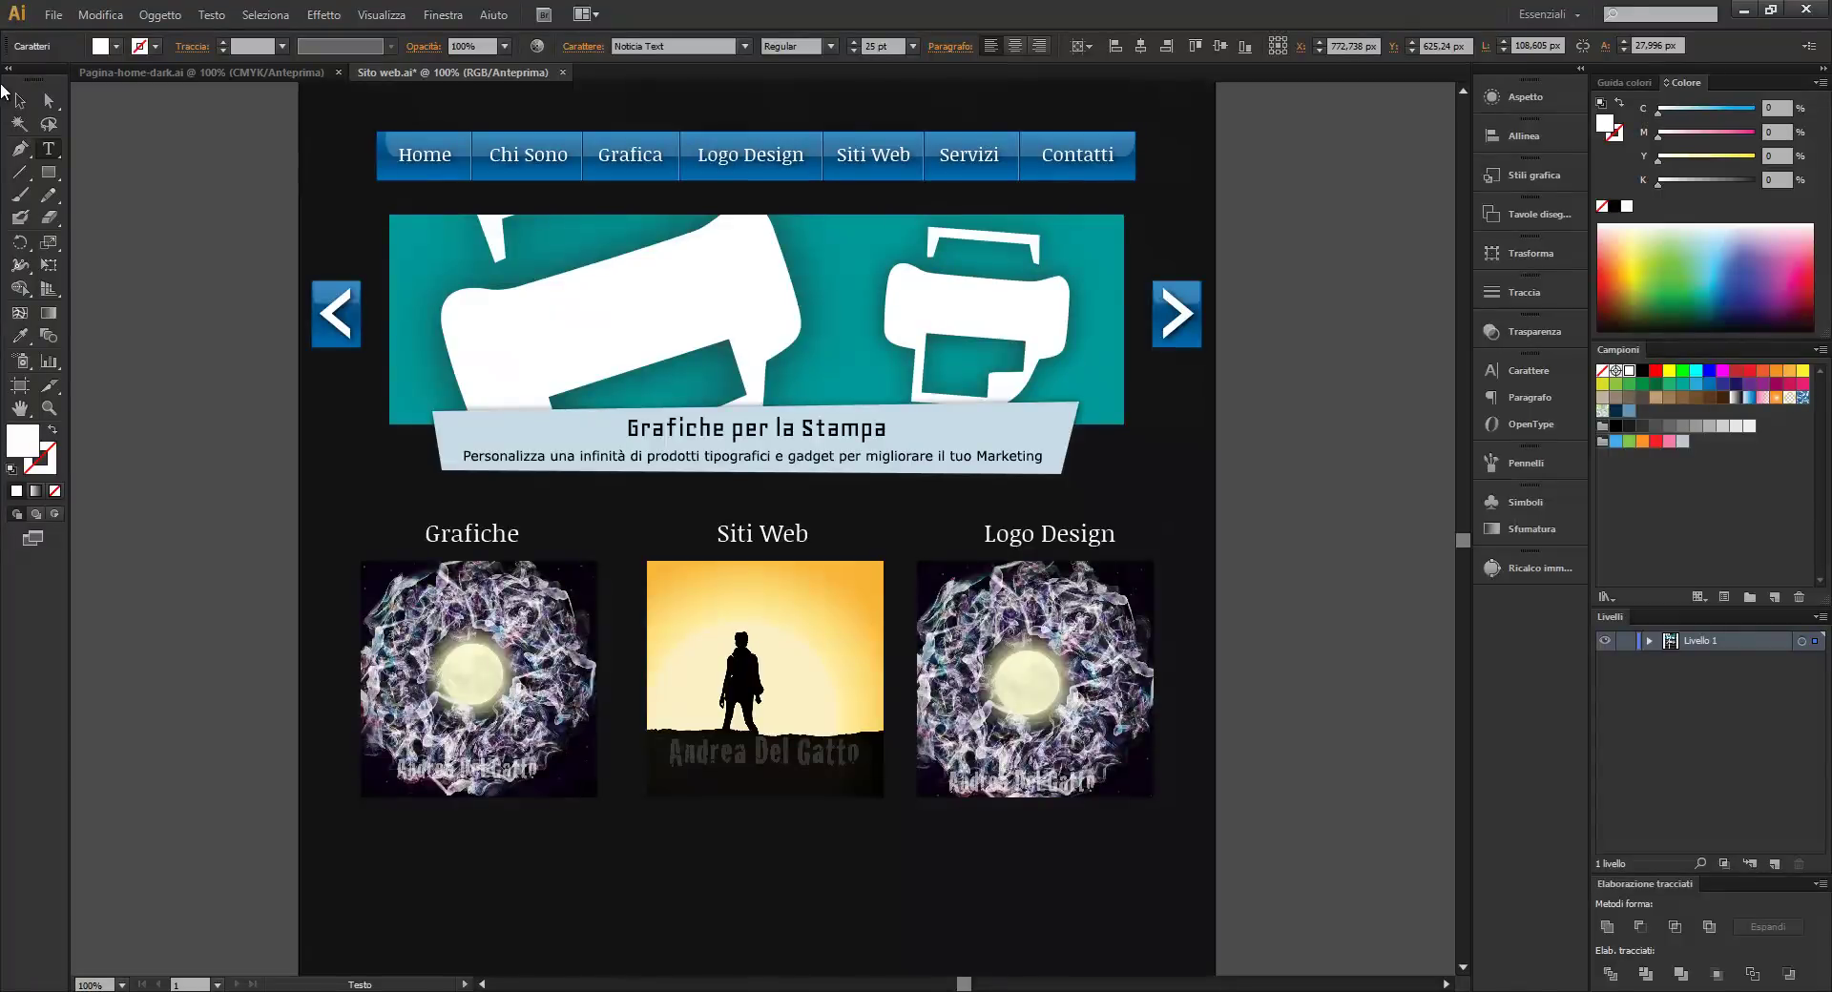
Horizontally centre the Grafiche and Logo Design headings over their images
{"action": "left_click", "coordinate": [20, 100]}
{"action": "left_click", "coordinate": [477, 668]}
{"action": "left_click", "coordinate": [1524, 136]}
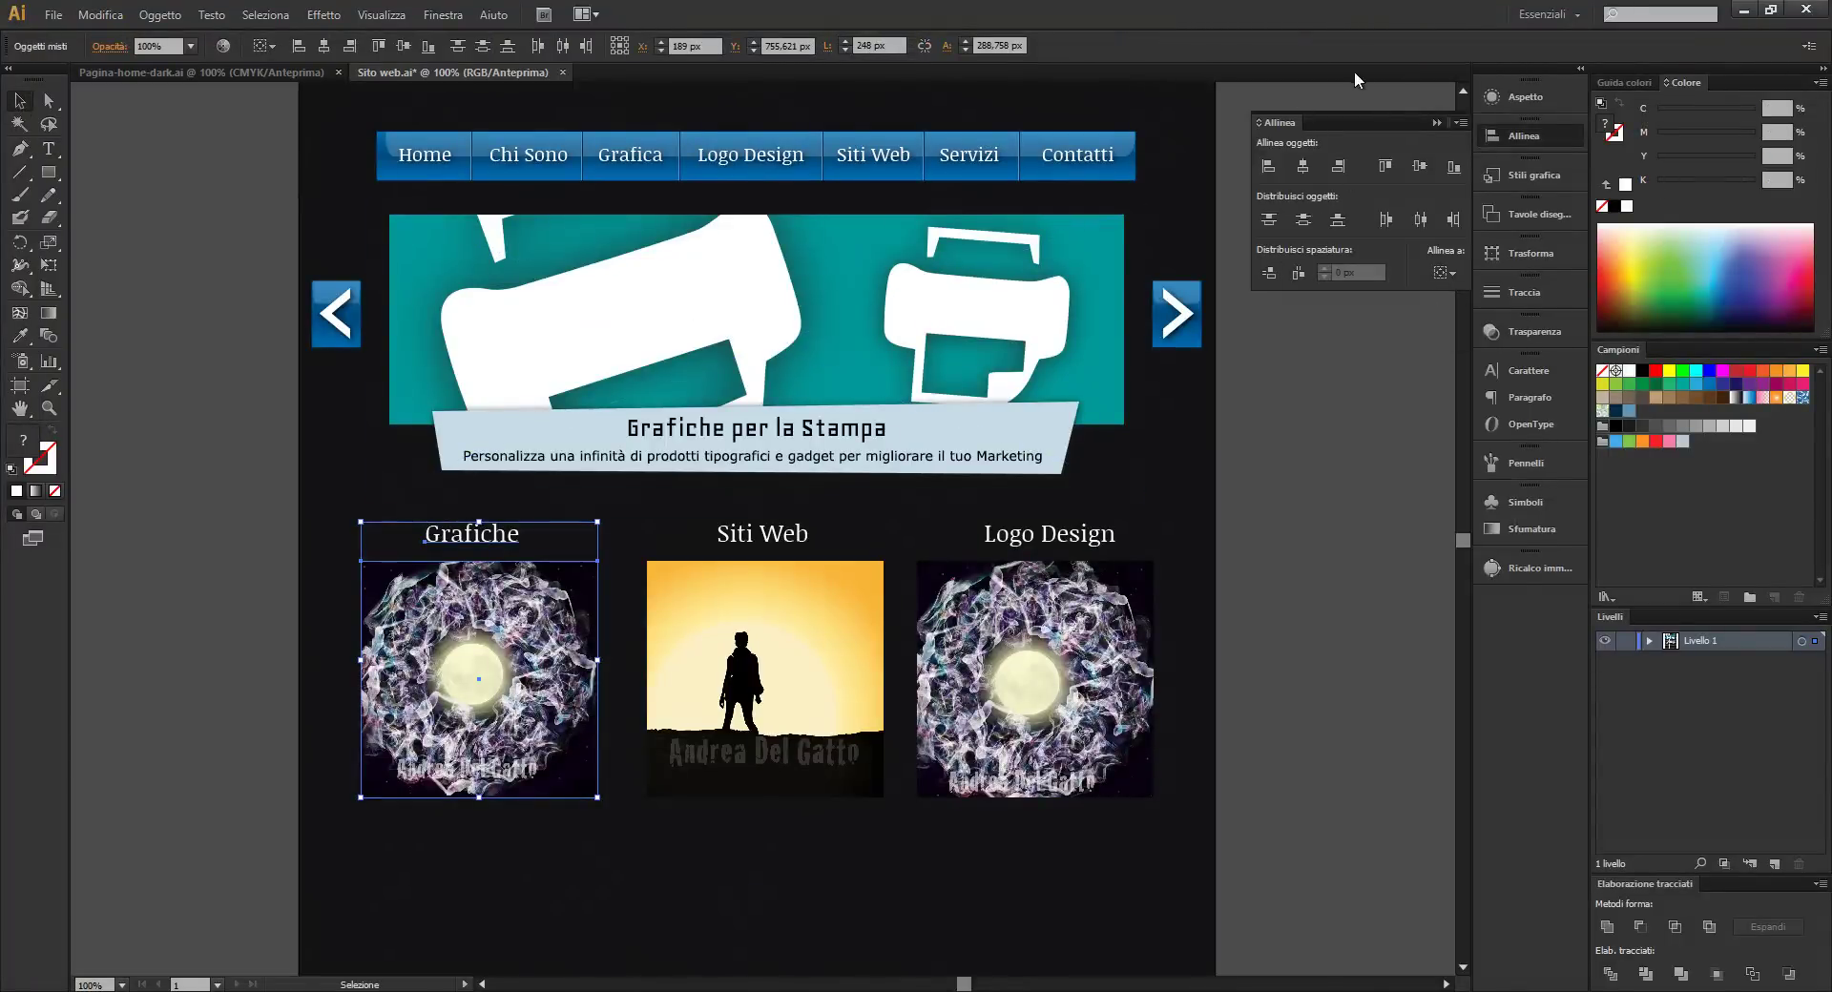
{"action": "left_click", "coordinate": [1304, 166]}
{"action": "mouse_move", "coordinate": [798, 613]}
{"action": "left_mouse_down"}
{"action": "mouse_move", "coordinate": [1050, 573]}
{"action": "mouse_move", "coordinate": [1031, 546]}
{"action": "left_mouse_up"}
{"action": "left_click", "coordinate": [1031, 546]}
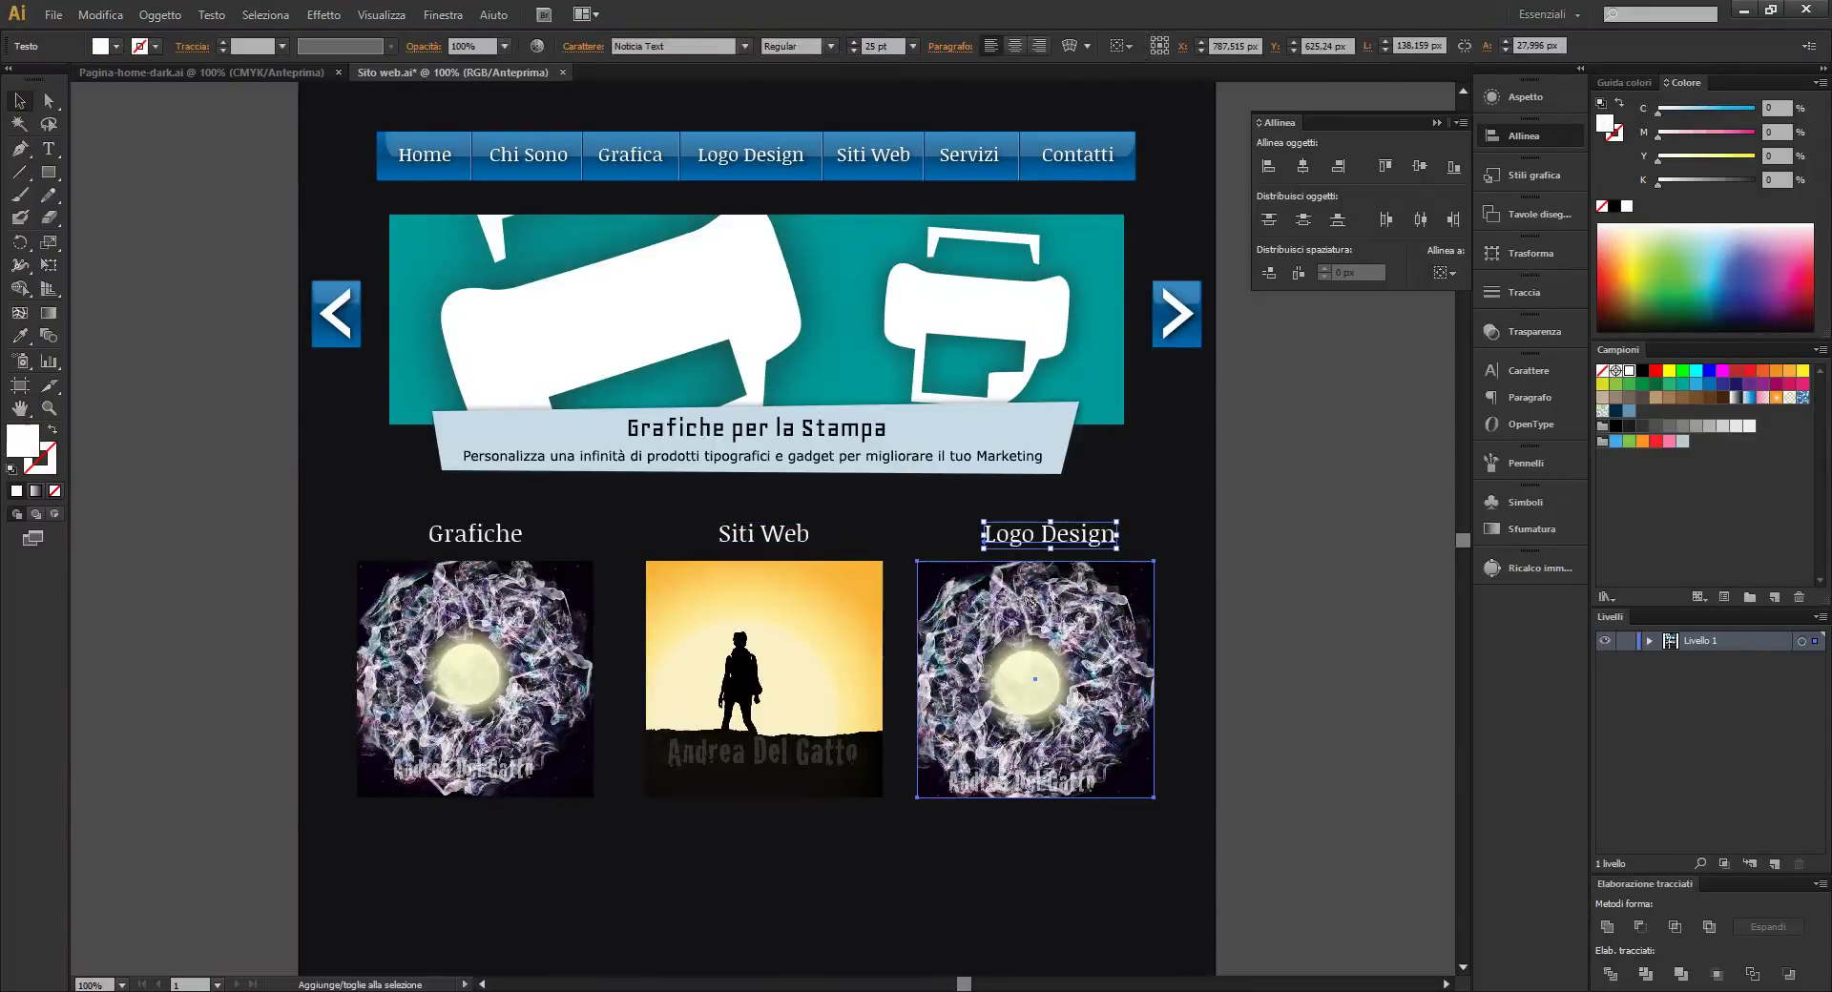
{"action": "left_click", "coordinate": [1303, 166]}
Marquee-select each heading-and-image column in turn to check them
{"action": "left_click", "coordinate": [1307, 676]}
{"action": "scroll", "coordinate": [1201, 581], "scroll_direction": "down", "scroll_amount": 1}
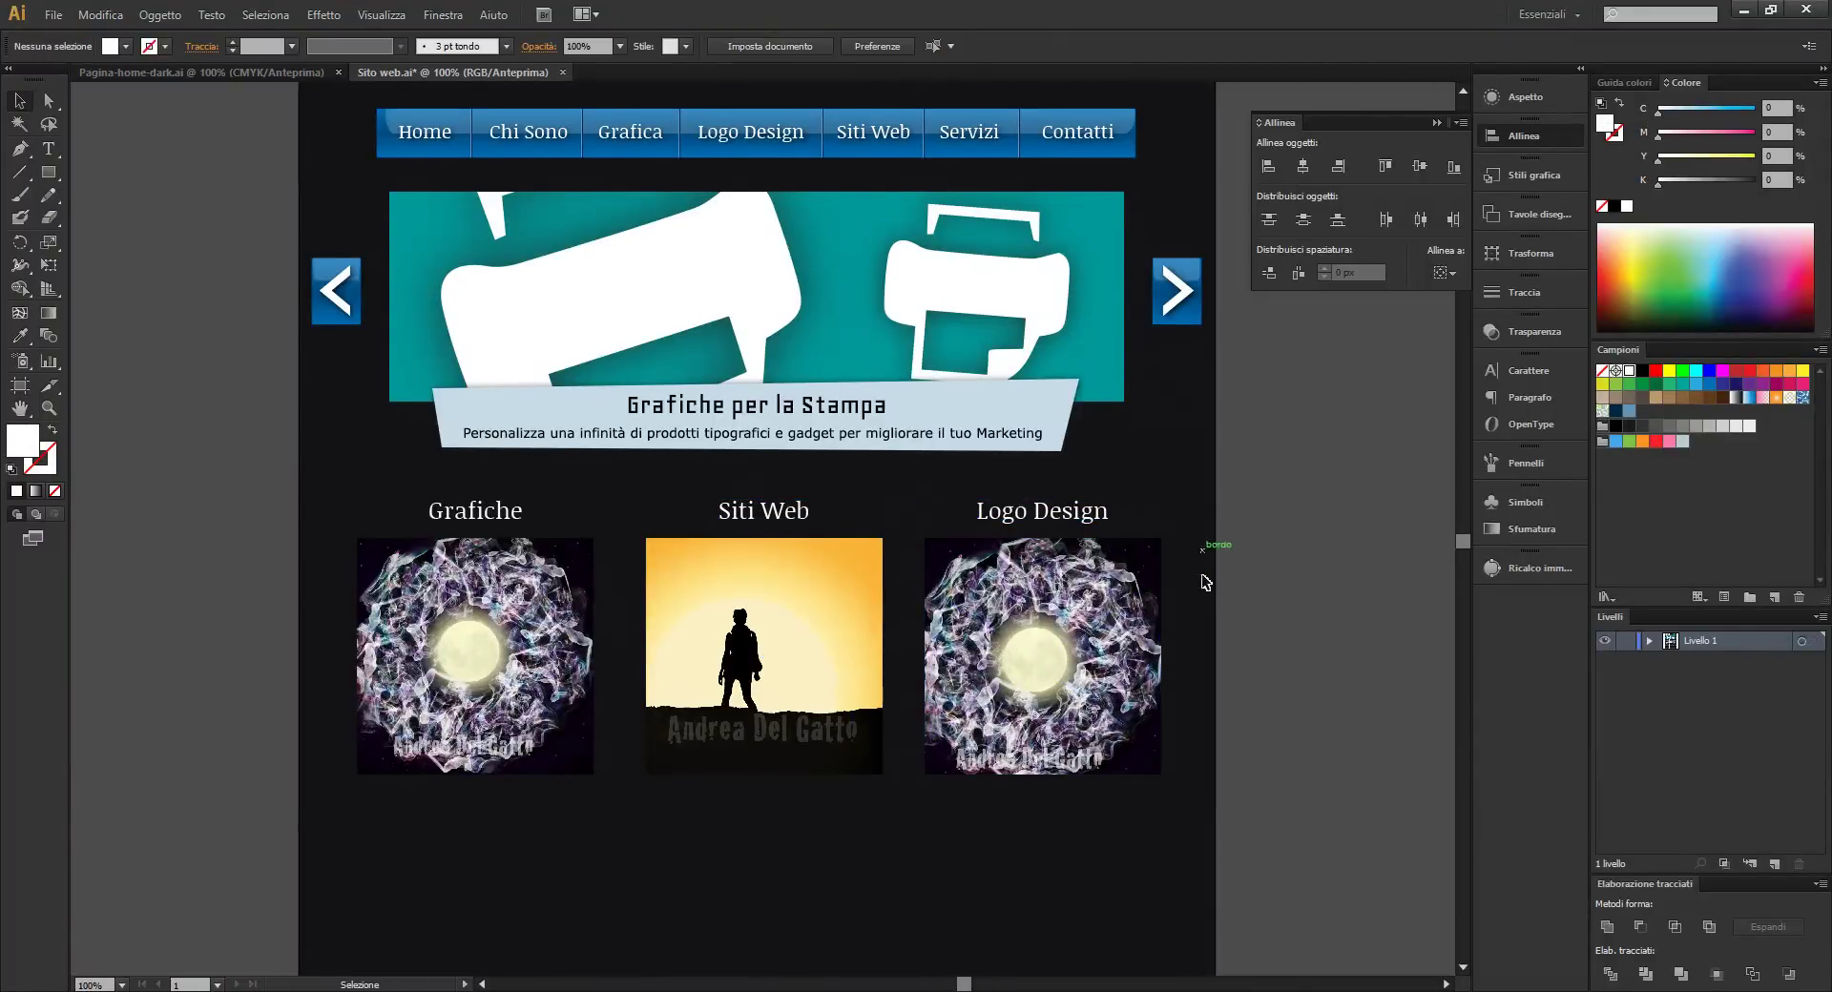
{"action": "scroll", "coordinate": [1200, 580], "scroll_direction": "down", "scroll_amount": 2}
{"action": "left_click_drag", "start_coordinate": [1222, 396], "coordinate": [963, 685]}
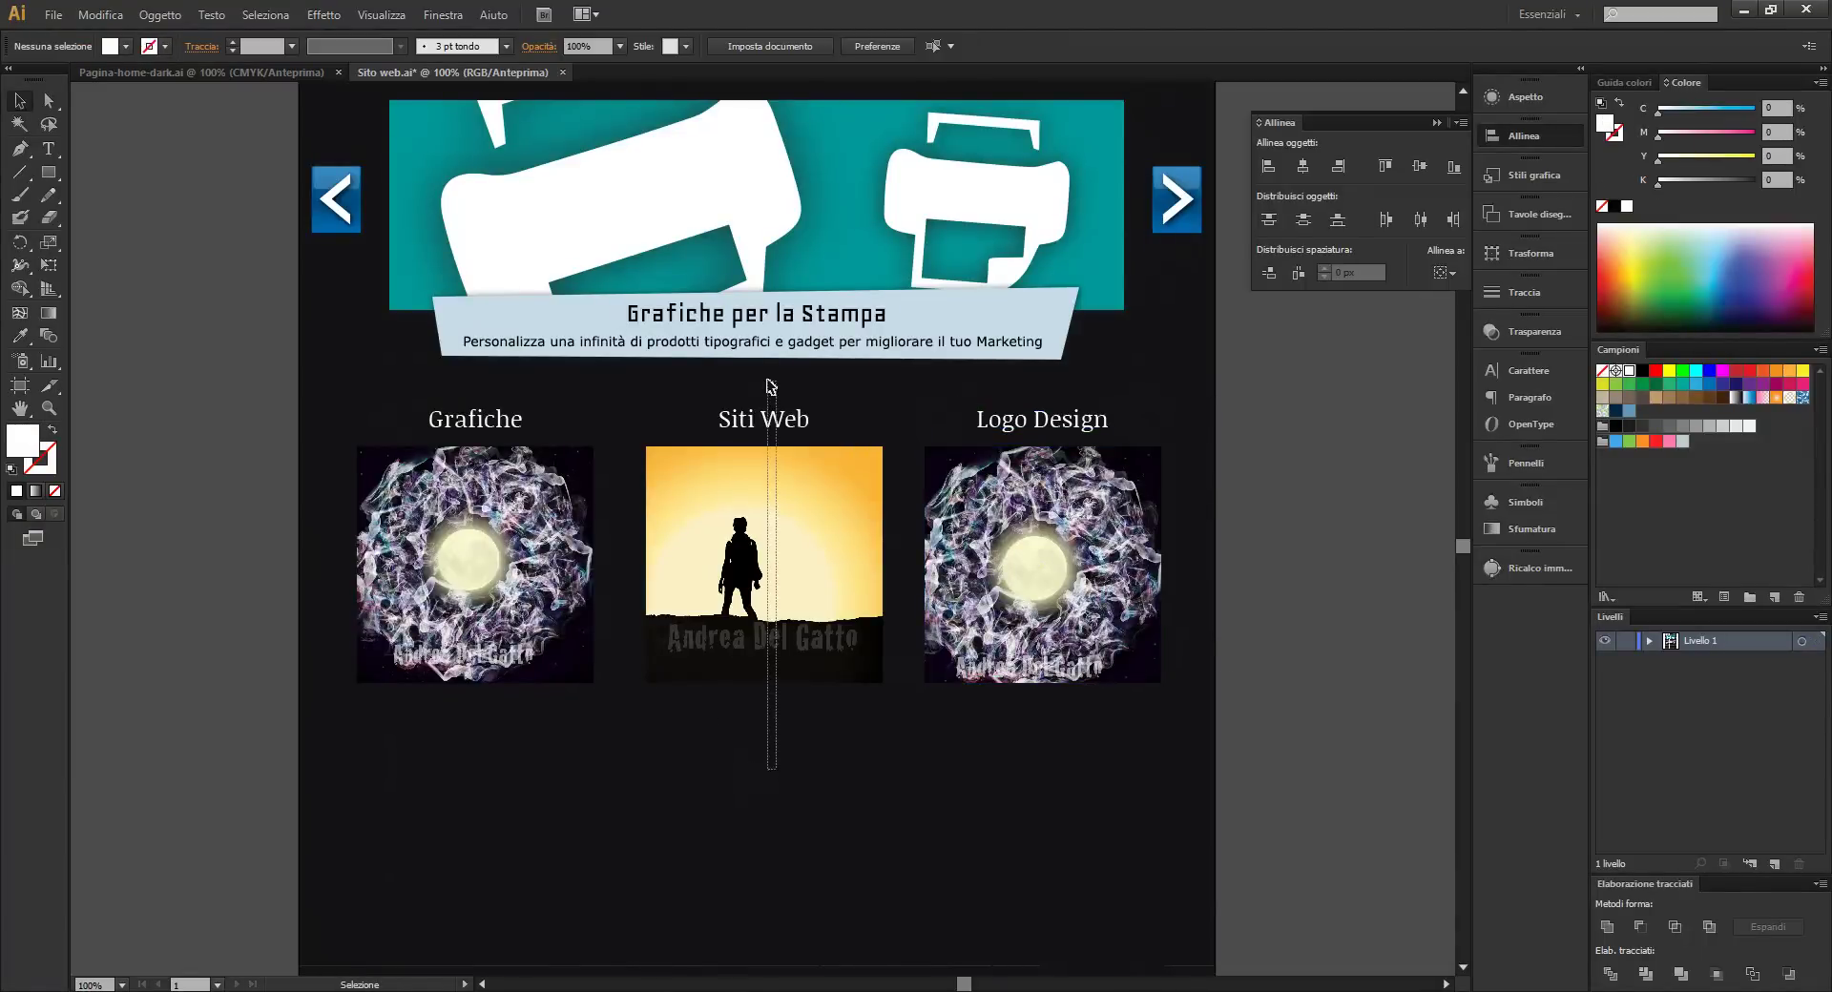
{"action": "left_click_drag", "start_coordinate": [773, 783], "coordinate": [754, 386]}
{"action": "left_click_drag", "start_coordinate": [540, 797], "coordinate": [504, 406]}
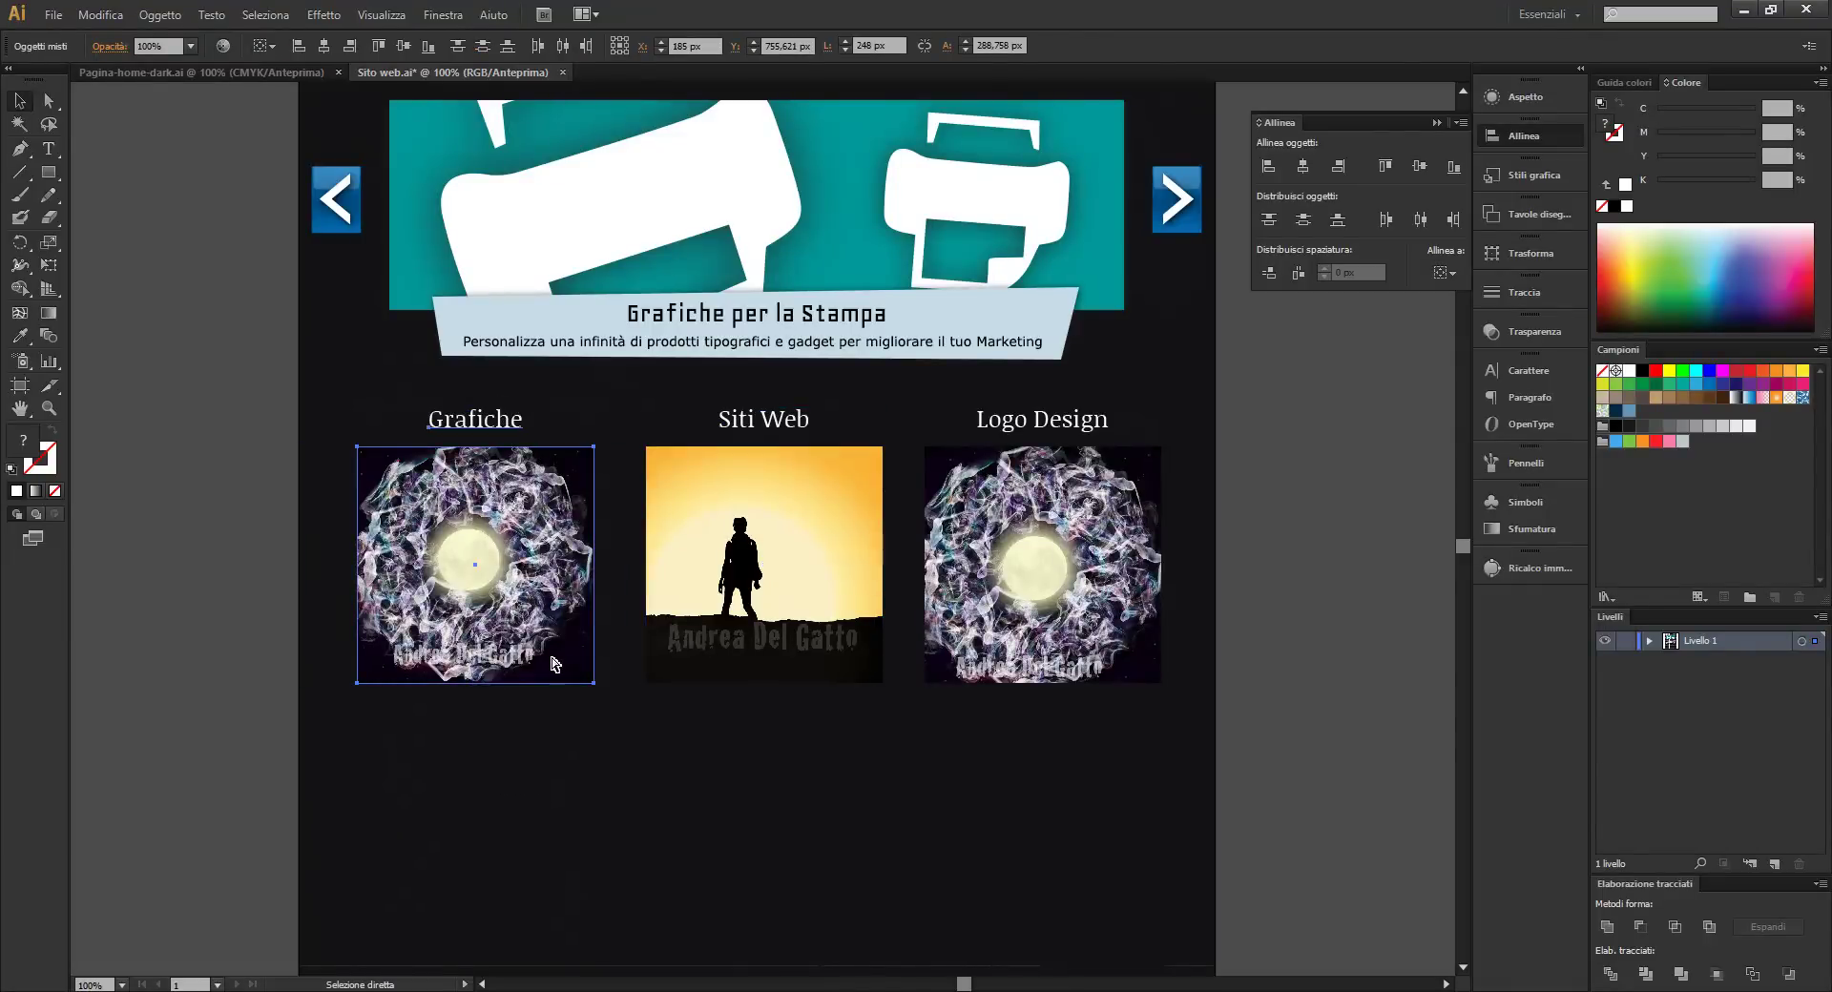
{"action": "left_click", "coordinate": [1227, 510]}
Distribute the spacing of all three columns evenly across the page
{"action": "left_click_drag", "start_coordinate": [1308, 492], "coordinate": [195, 563]}
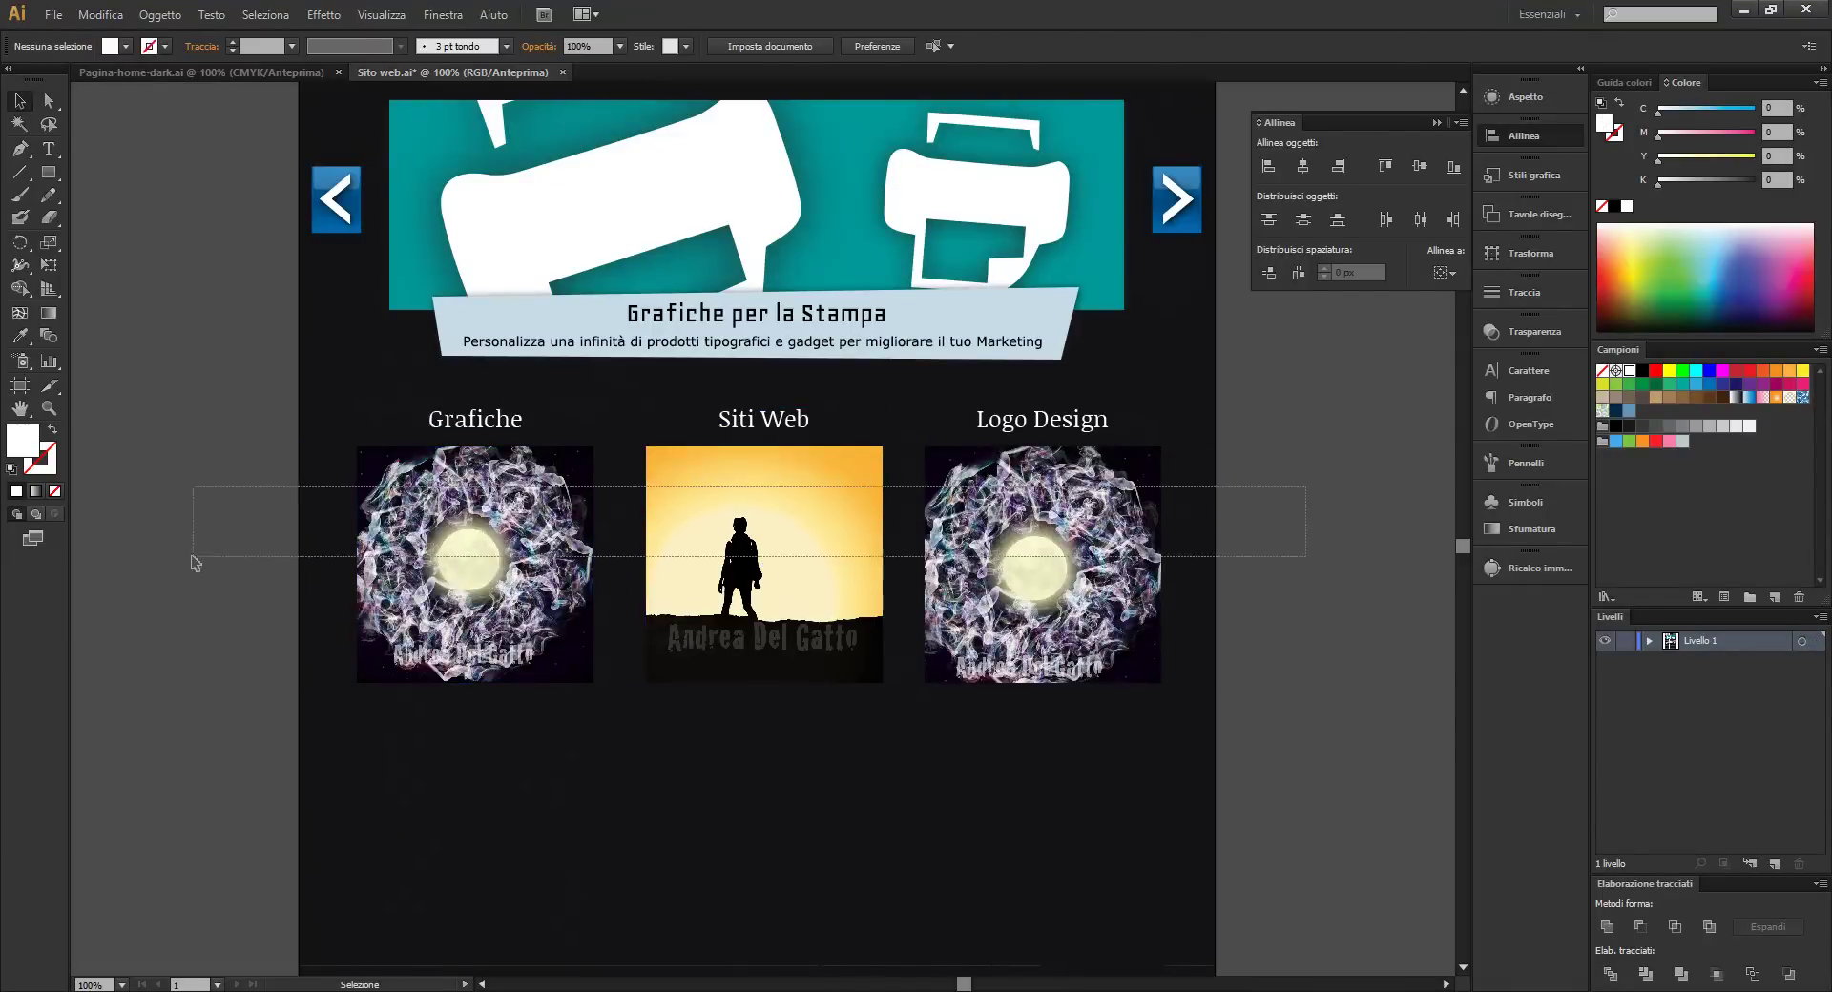
{"action": "left_click", "coordinate": [1298, 273]}
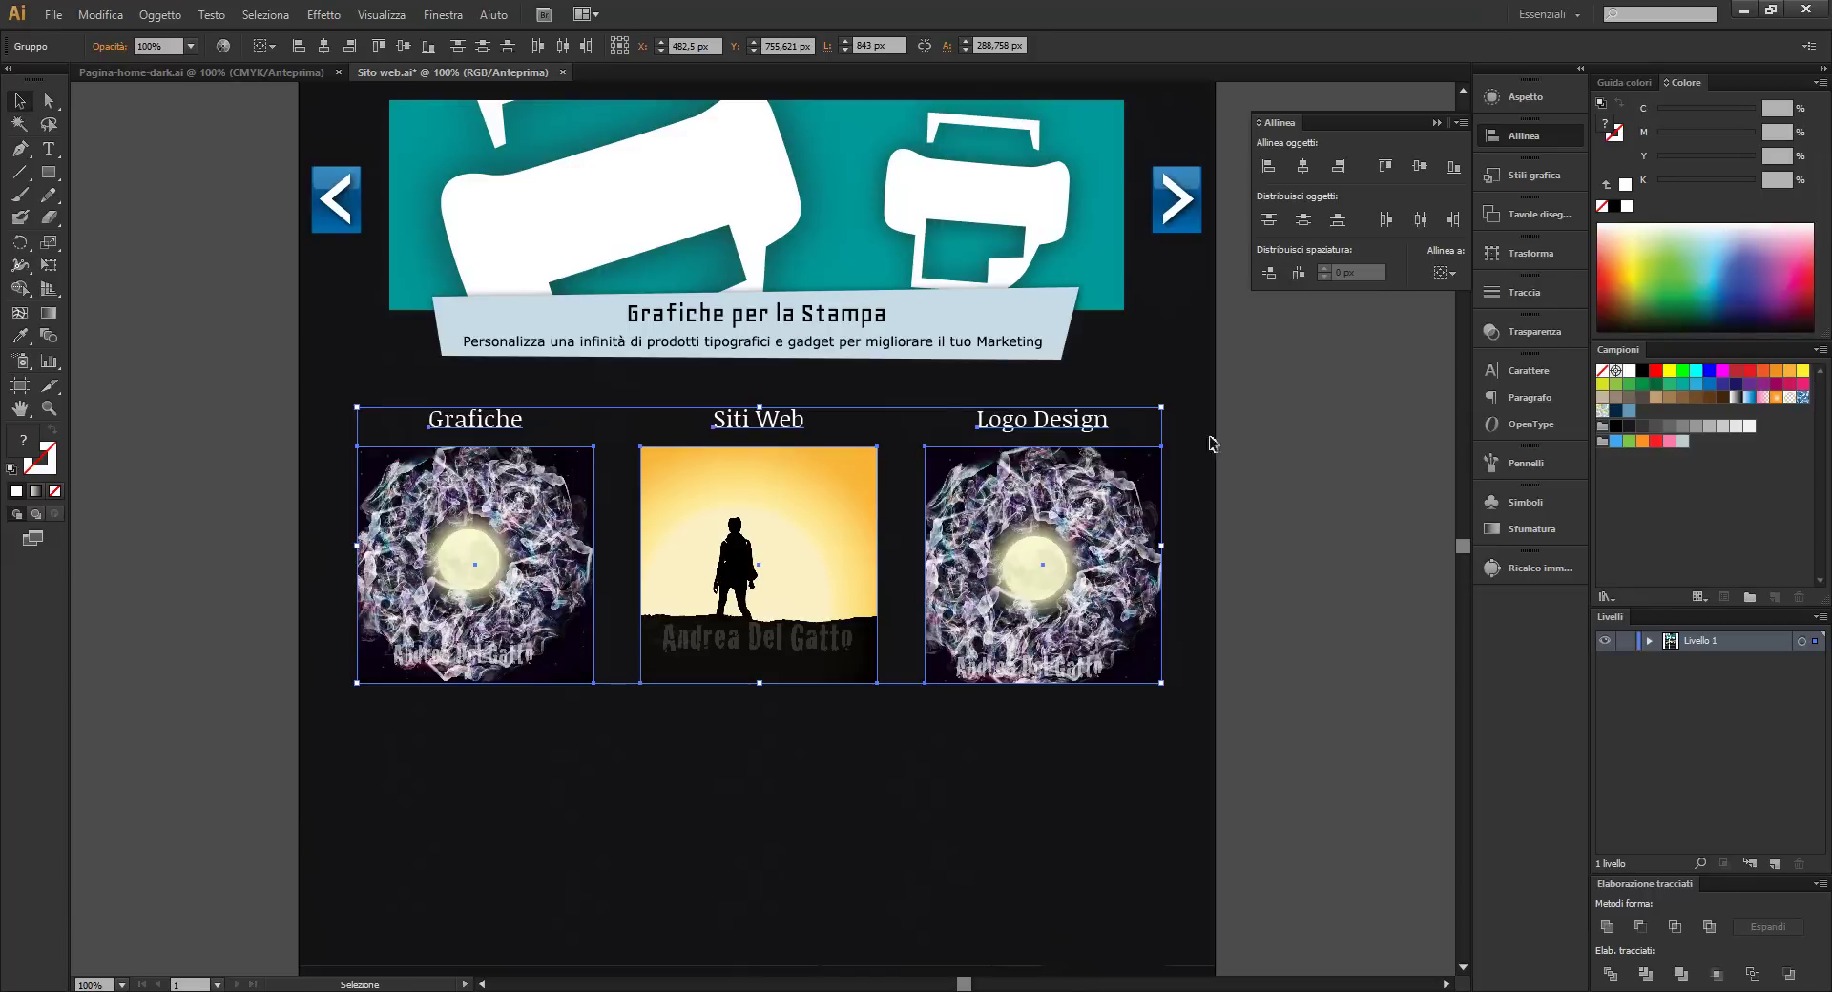
{"action": "left_click", "coordinate": [1321, 445]}
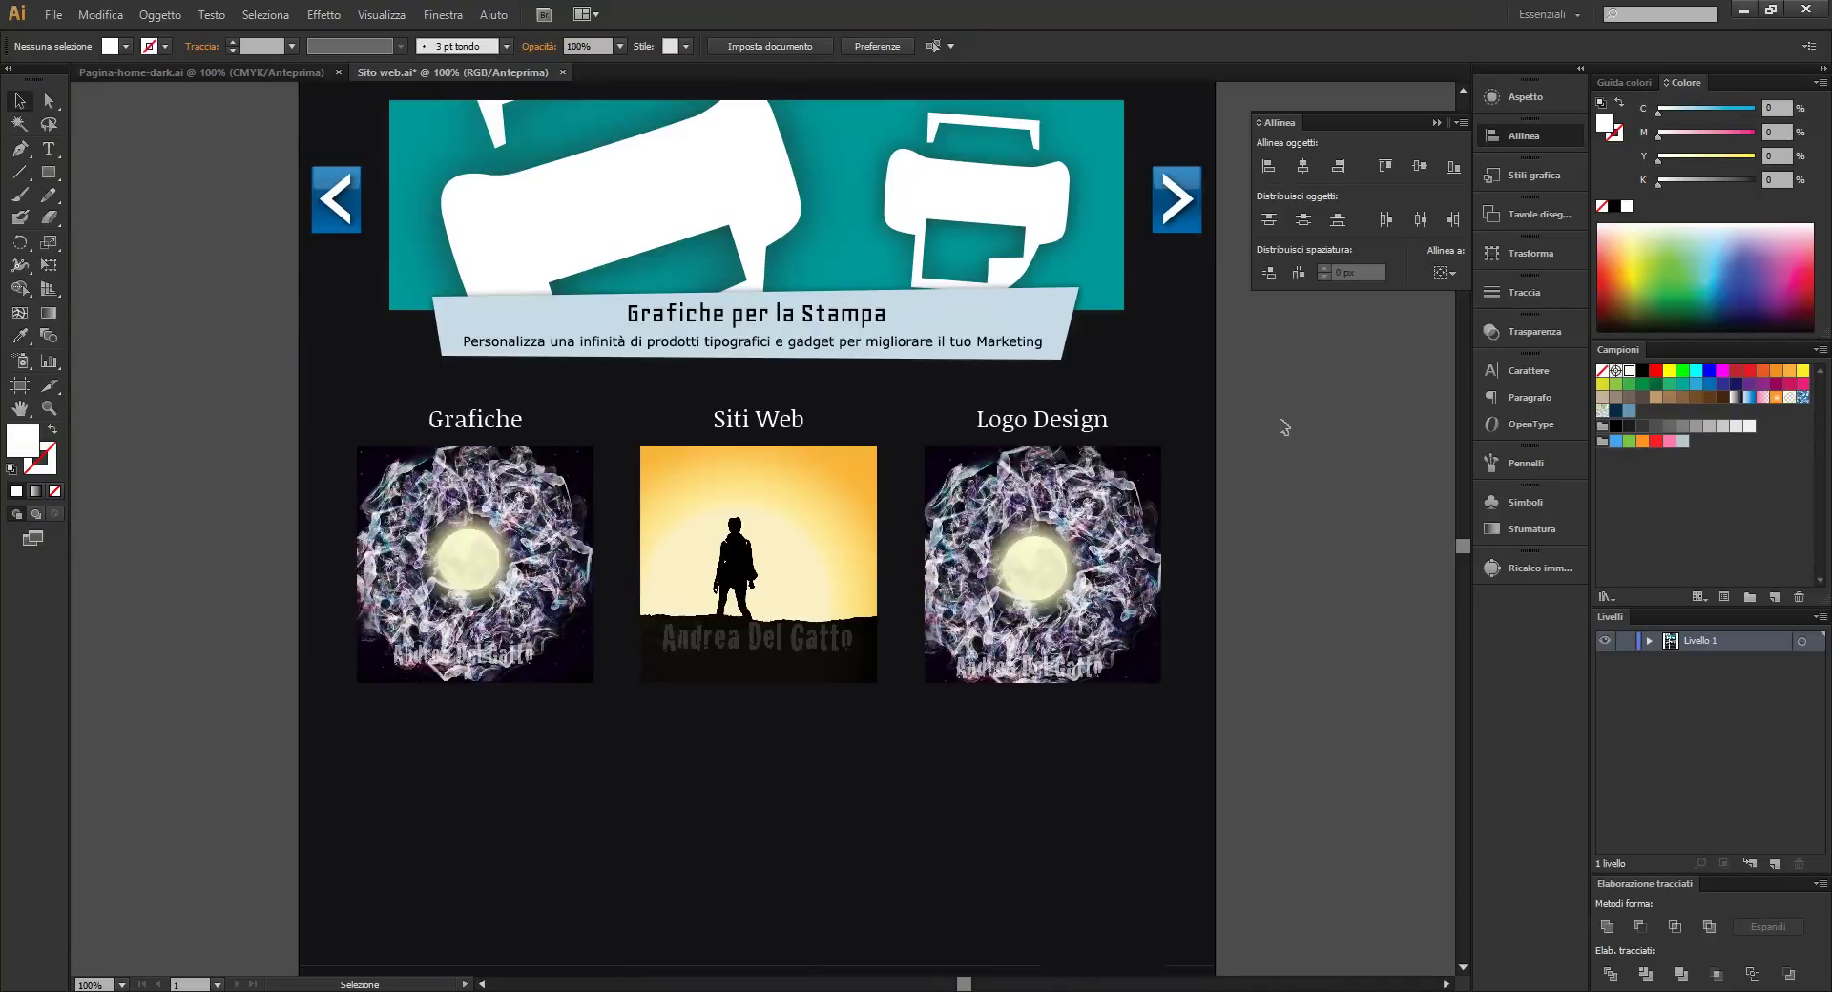
{"action": "left_click_drag", "start_coordinate": [1284, 426], "coordinate": [267, 630]}
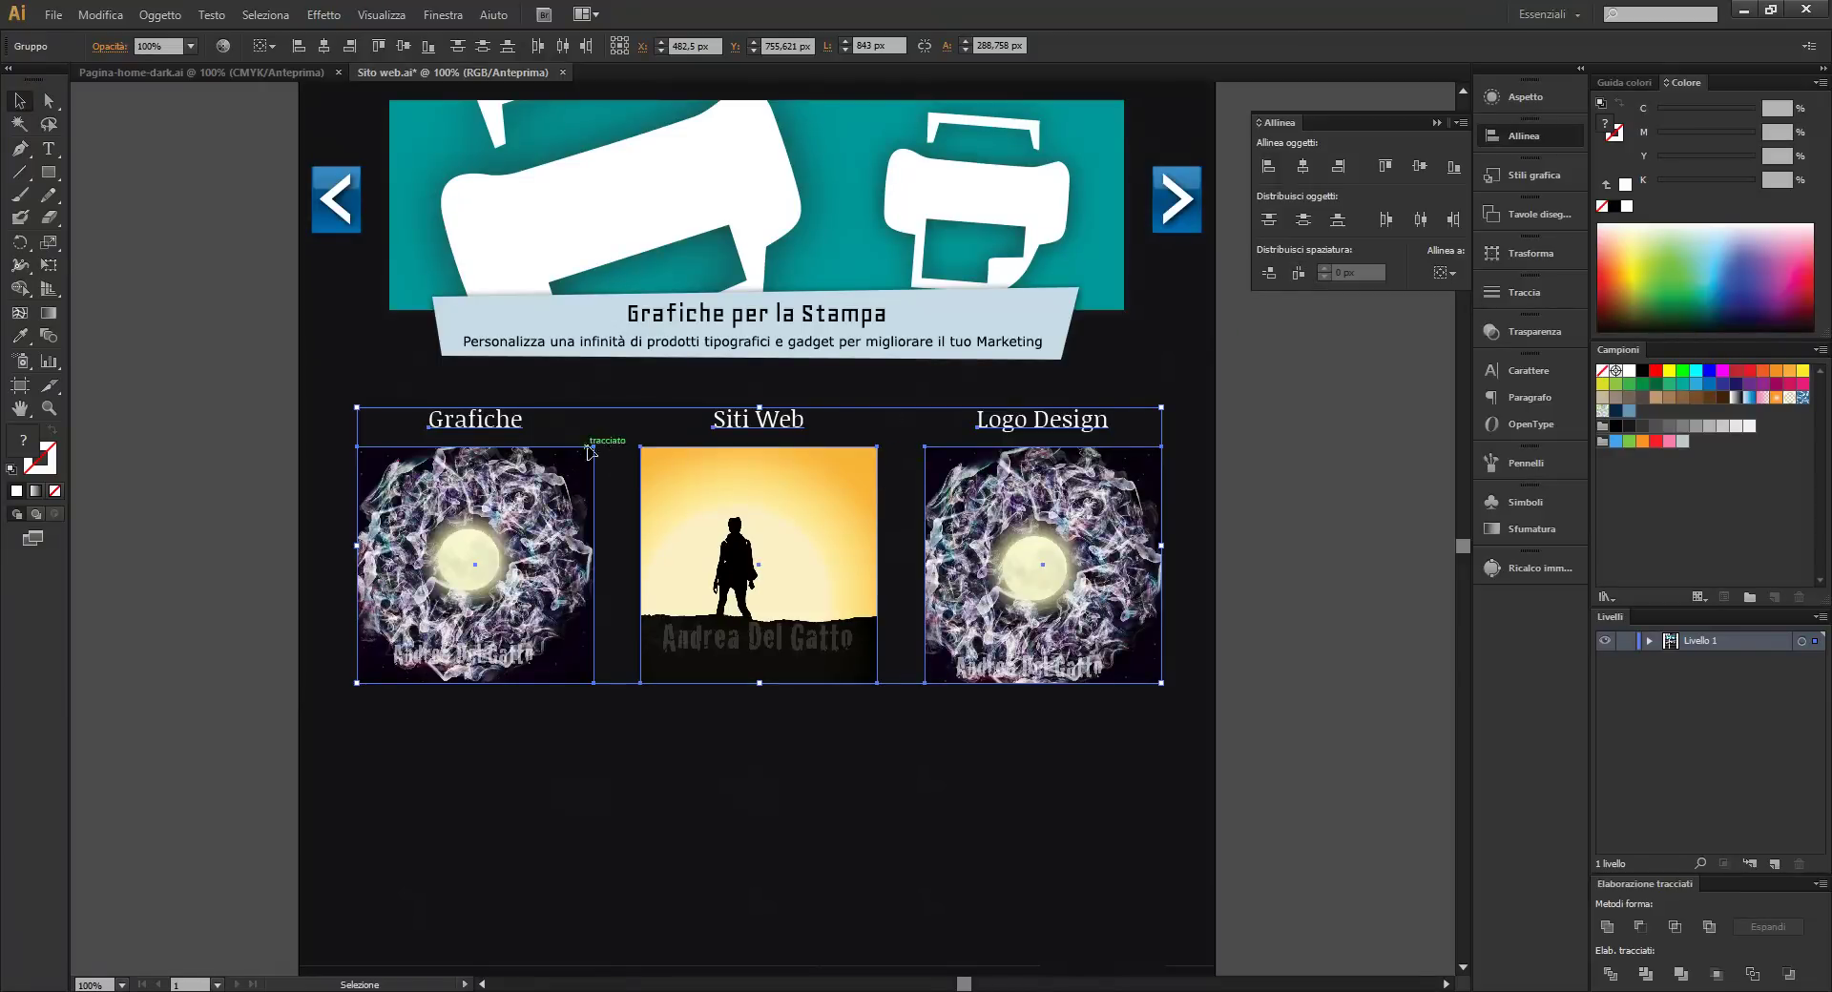
{"action": "left_click", "coordinate": [1234, 511]}
{"action": "scroll", "coordinate": [1237, 508], "scroll_direction": "down", "scroll_amount": 1}
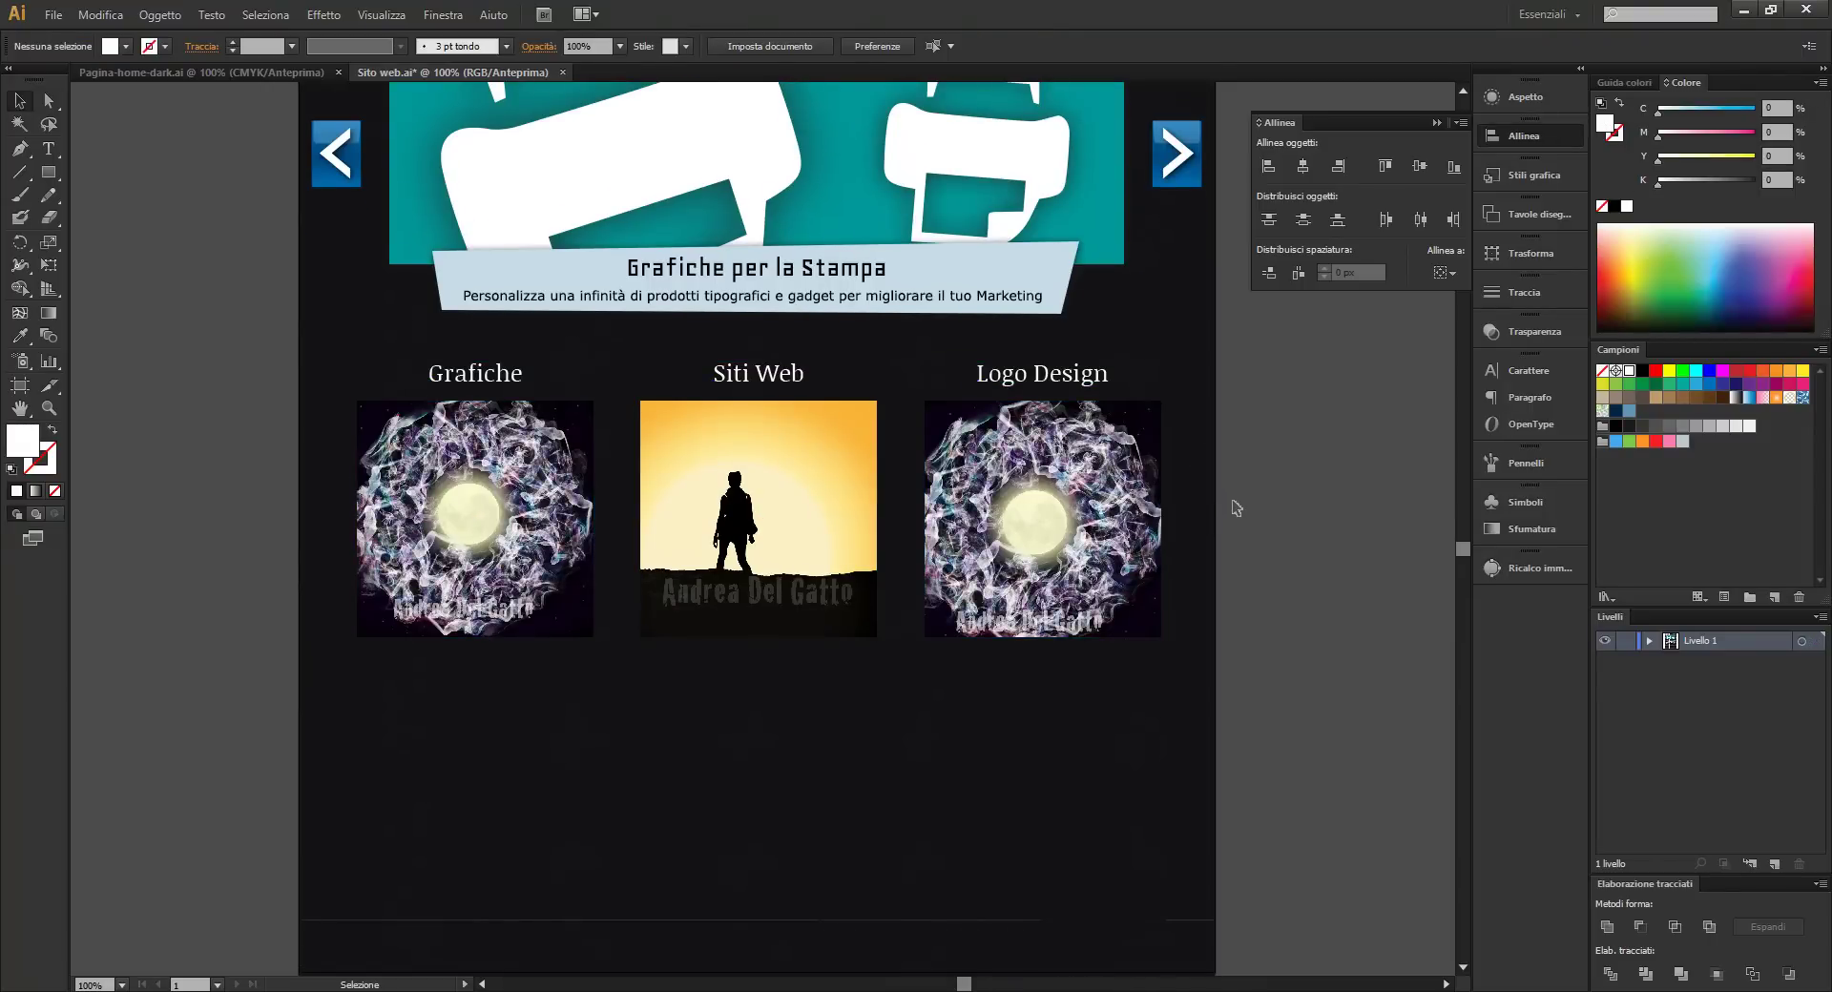
{"action": "scroll", "coordinate": [1237, 507], "scroll_direction": "down", "scroll_amount": 1}
{"action": "scroll", "coordinate": [1236, 507], "scroll_direction": "up", "scroll_amount": 2}
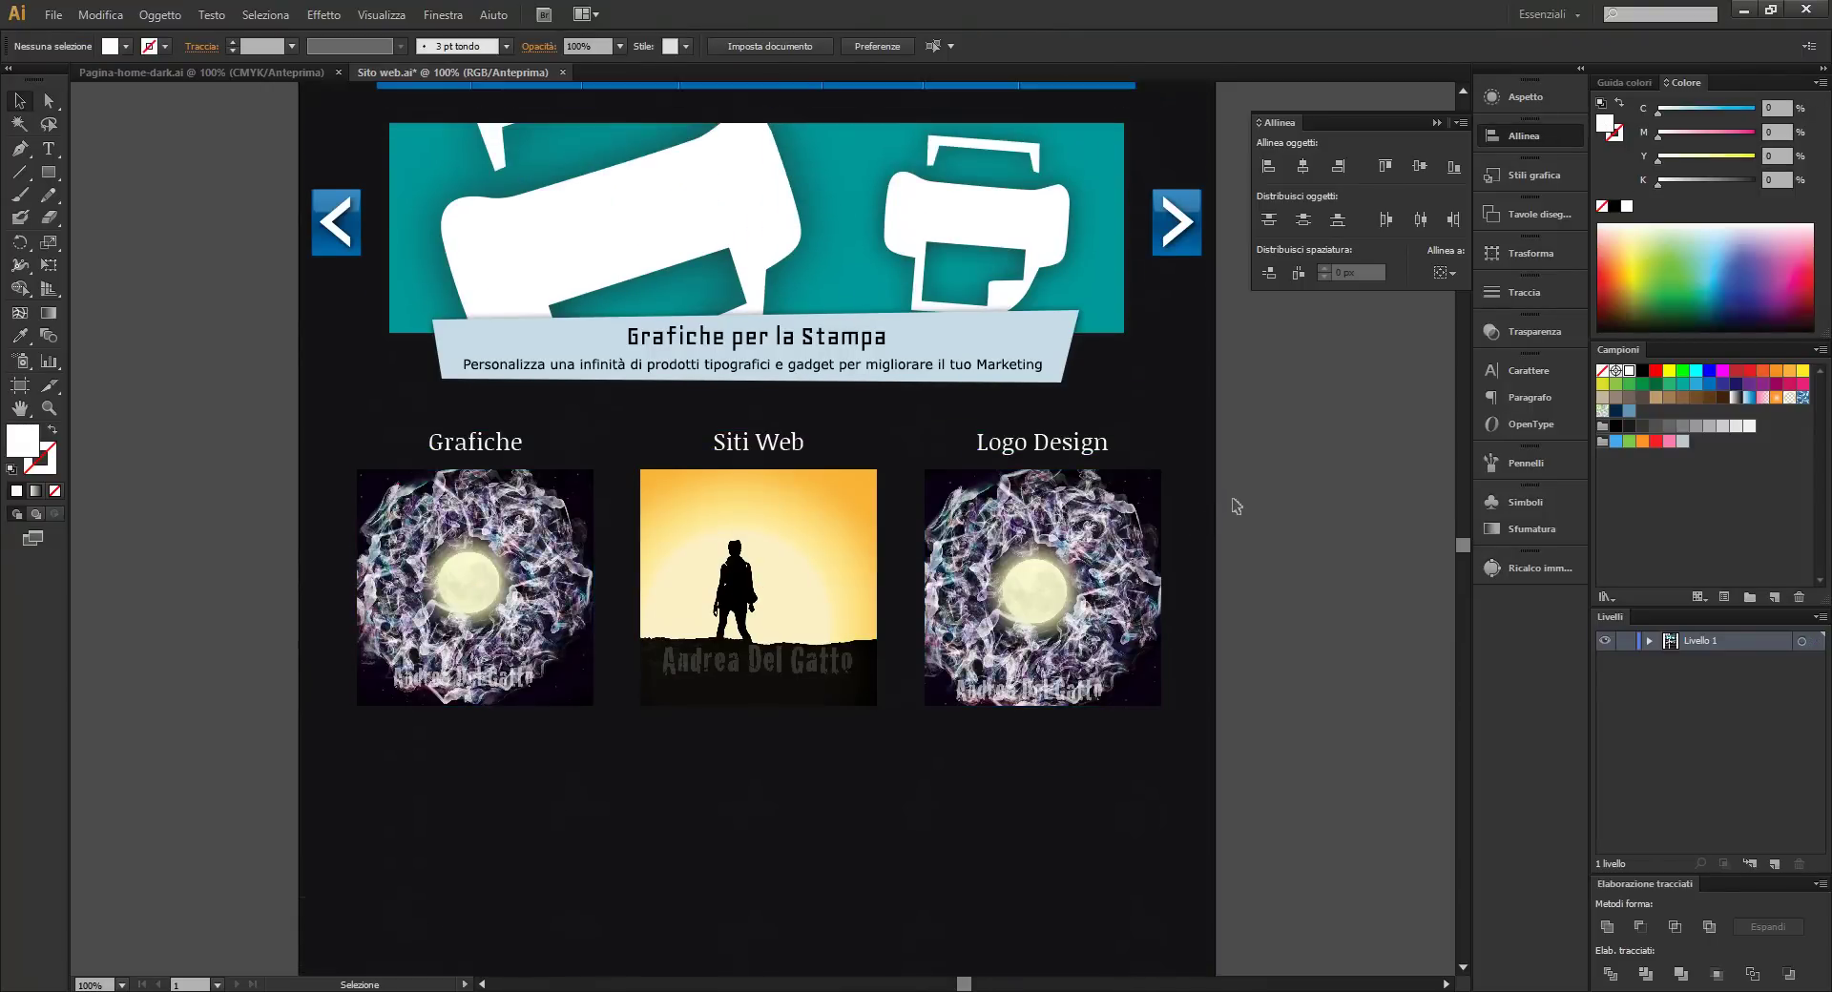
{"action": "scroll", "coordinate": [1235, 507], "scroll_direction": "down", "scroll_amount": 3}
{"action": "scroll", "coordinate": [1233, 505], "scroll_direction": "up", "scroll_amount": 2}
Try a point text object below the Grafiche image, then clear its test characters
{"action": "scroll", "coordinate": [1233, 506], "scroll_direction": "up", "scroll_amount": 3}
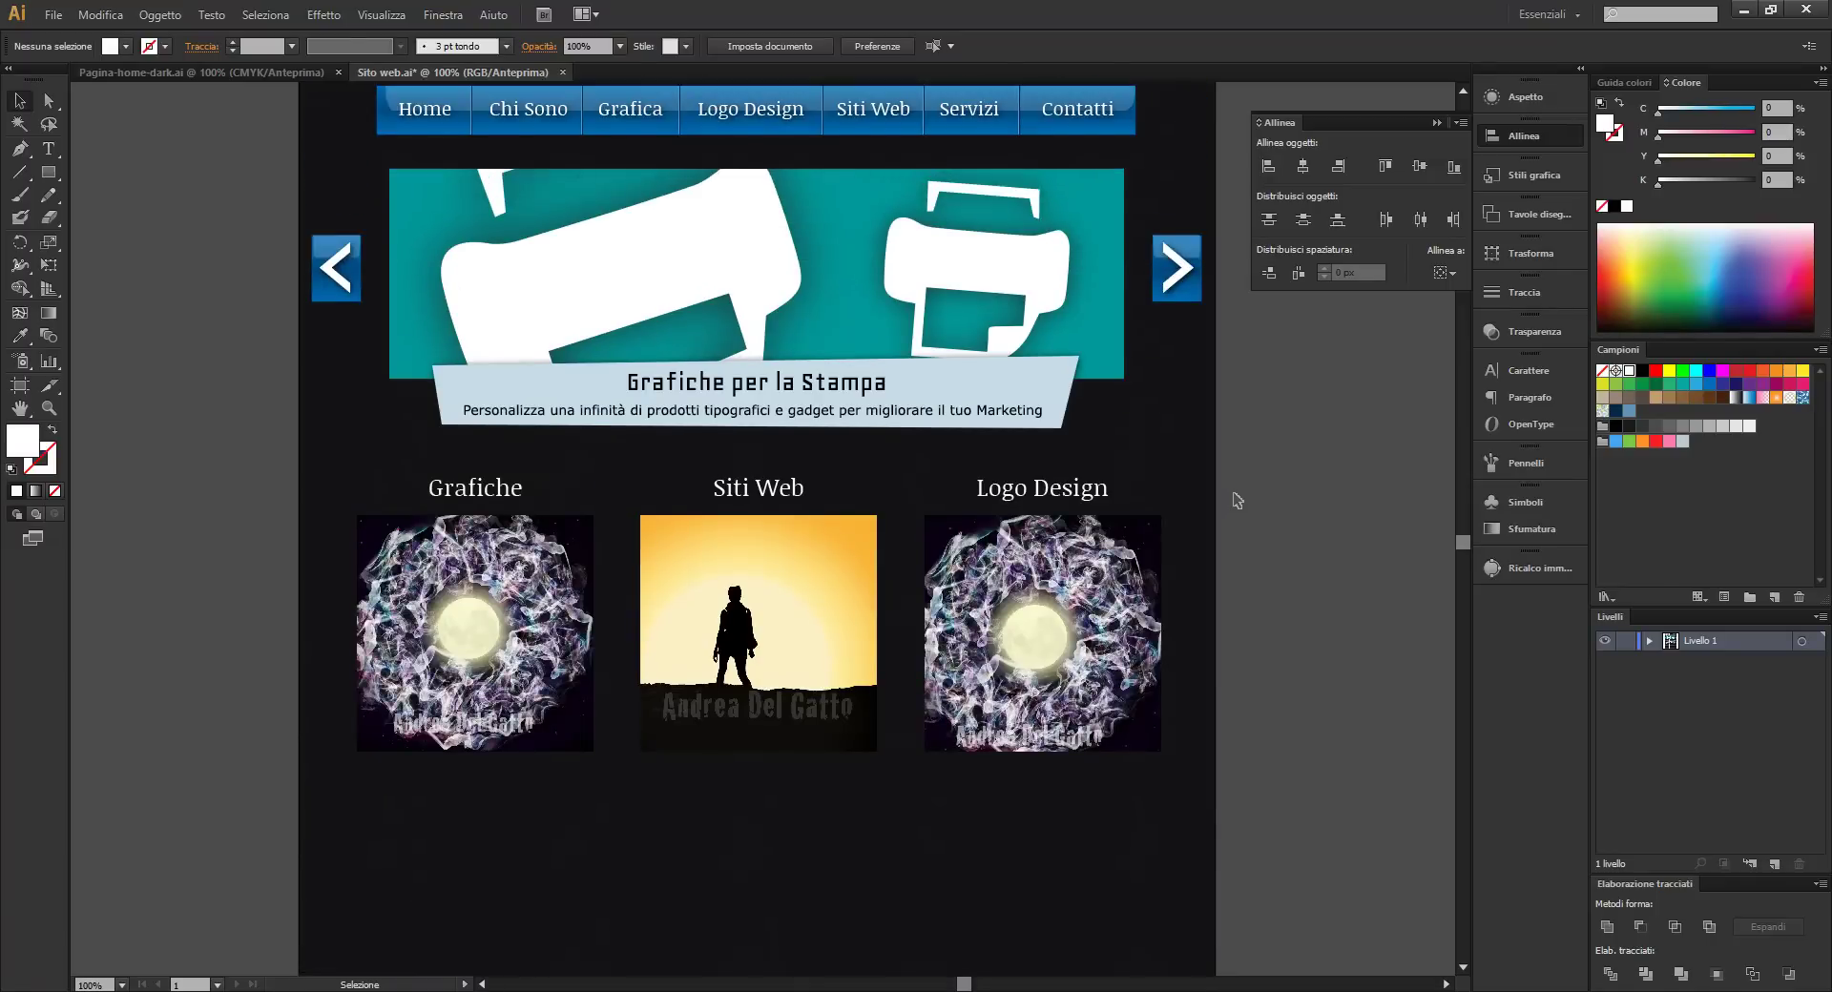
{"action": "scroll", "coordinate": [1234, 505], "scroll_direction": "up", "scroll_amount": 2}
{"action": "scroll", "coordinate": [1235, 503], "scroll_direction": "down", "scroll_amount": 5}
{"action": "scroll", "coordinate": [1231, 525], "scroll_direction": "down", "scroll_amount": 3}
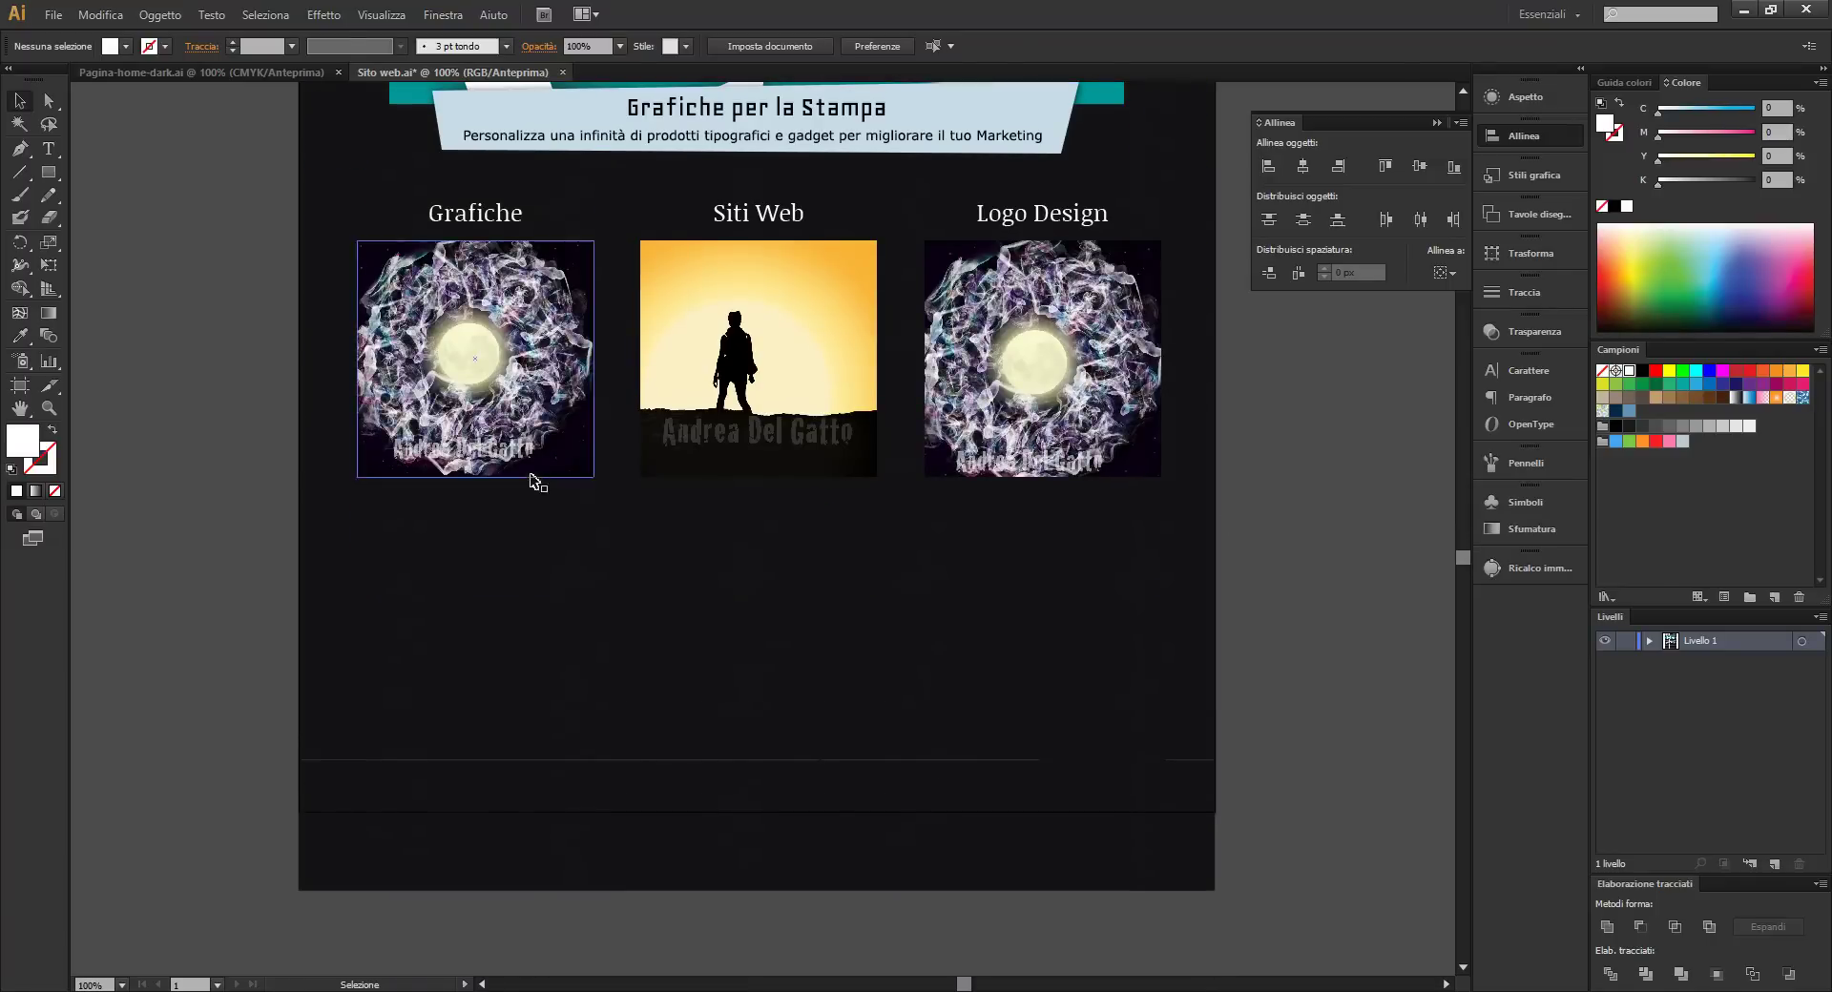
{"action": "scroll", "coordinate": [325, 524], "scroll_direction": "down", "scroll_amount": 1}
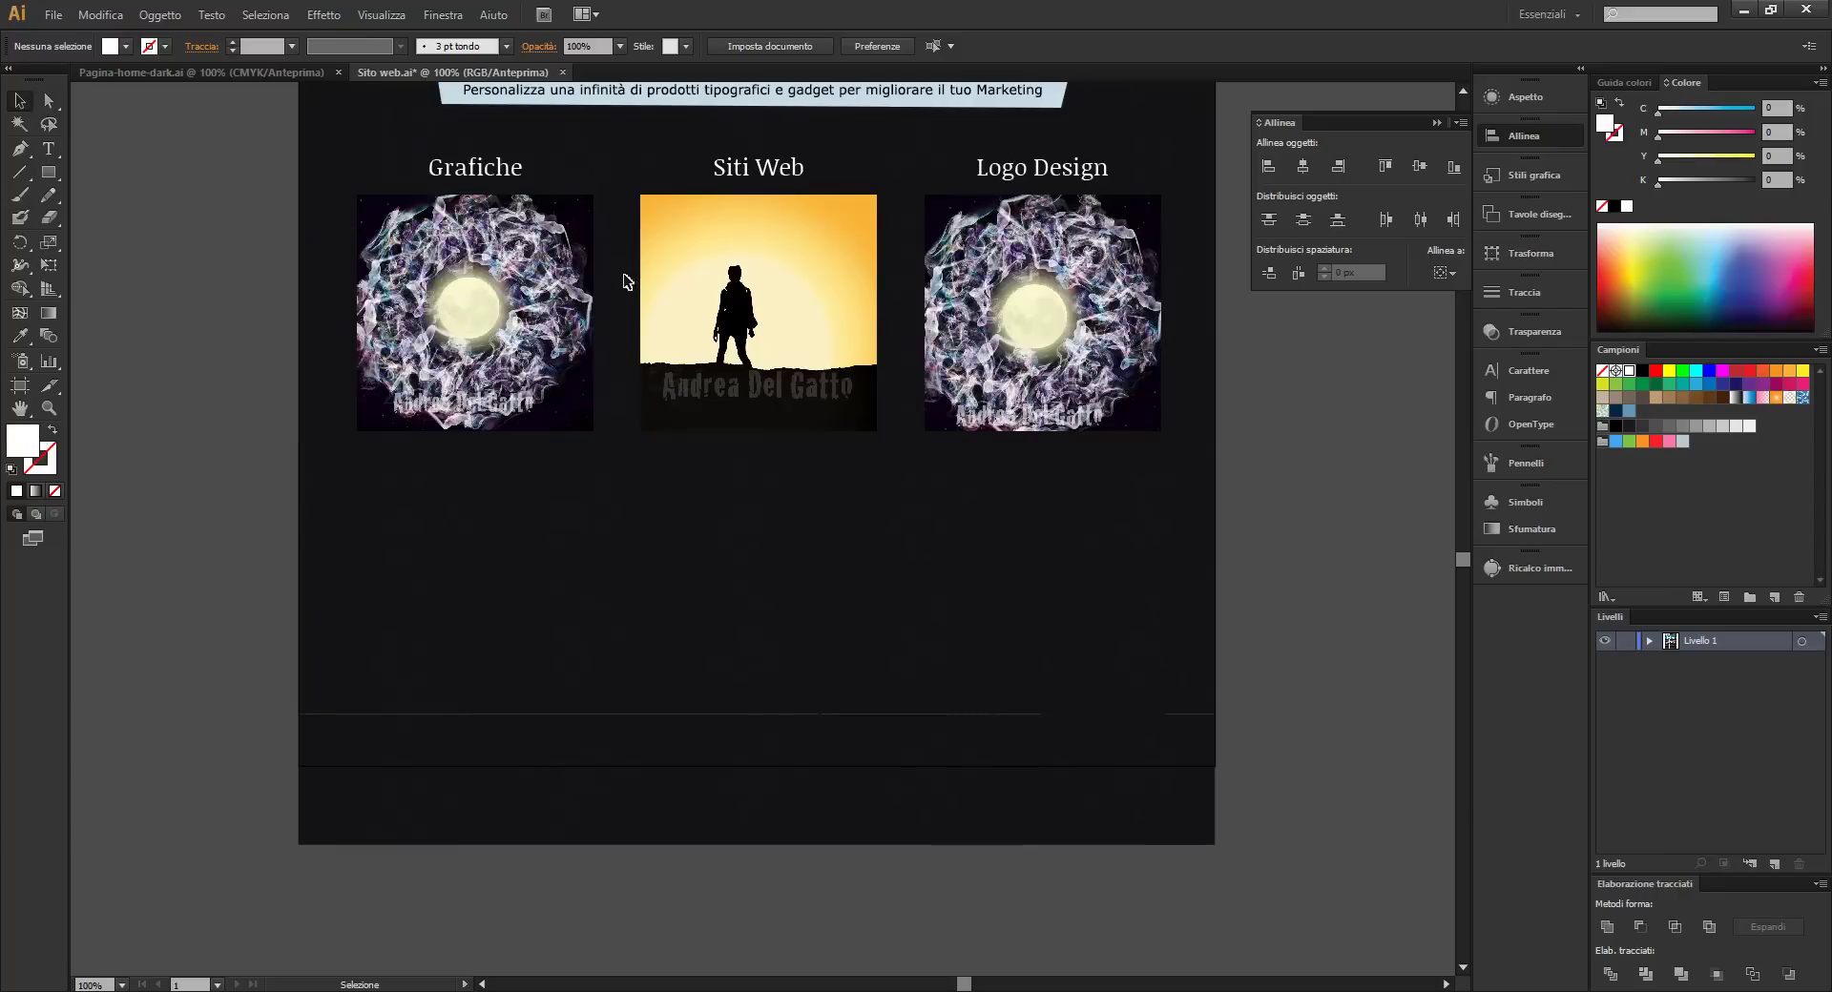
{"action": "scroll", "coordinate": [708, 260], "scroll_direction": "up", "scroll_amount": 2}
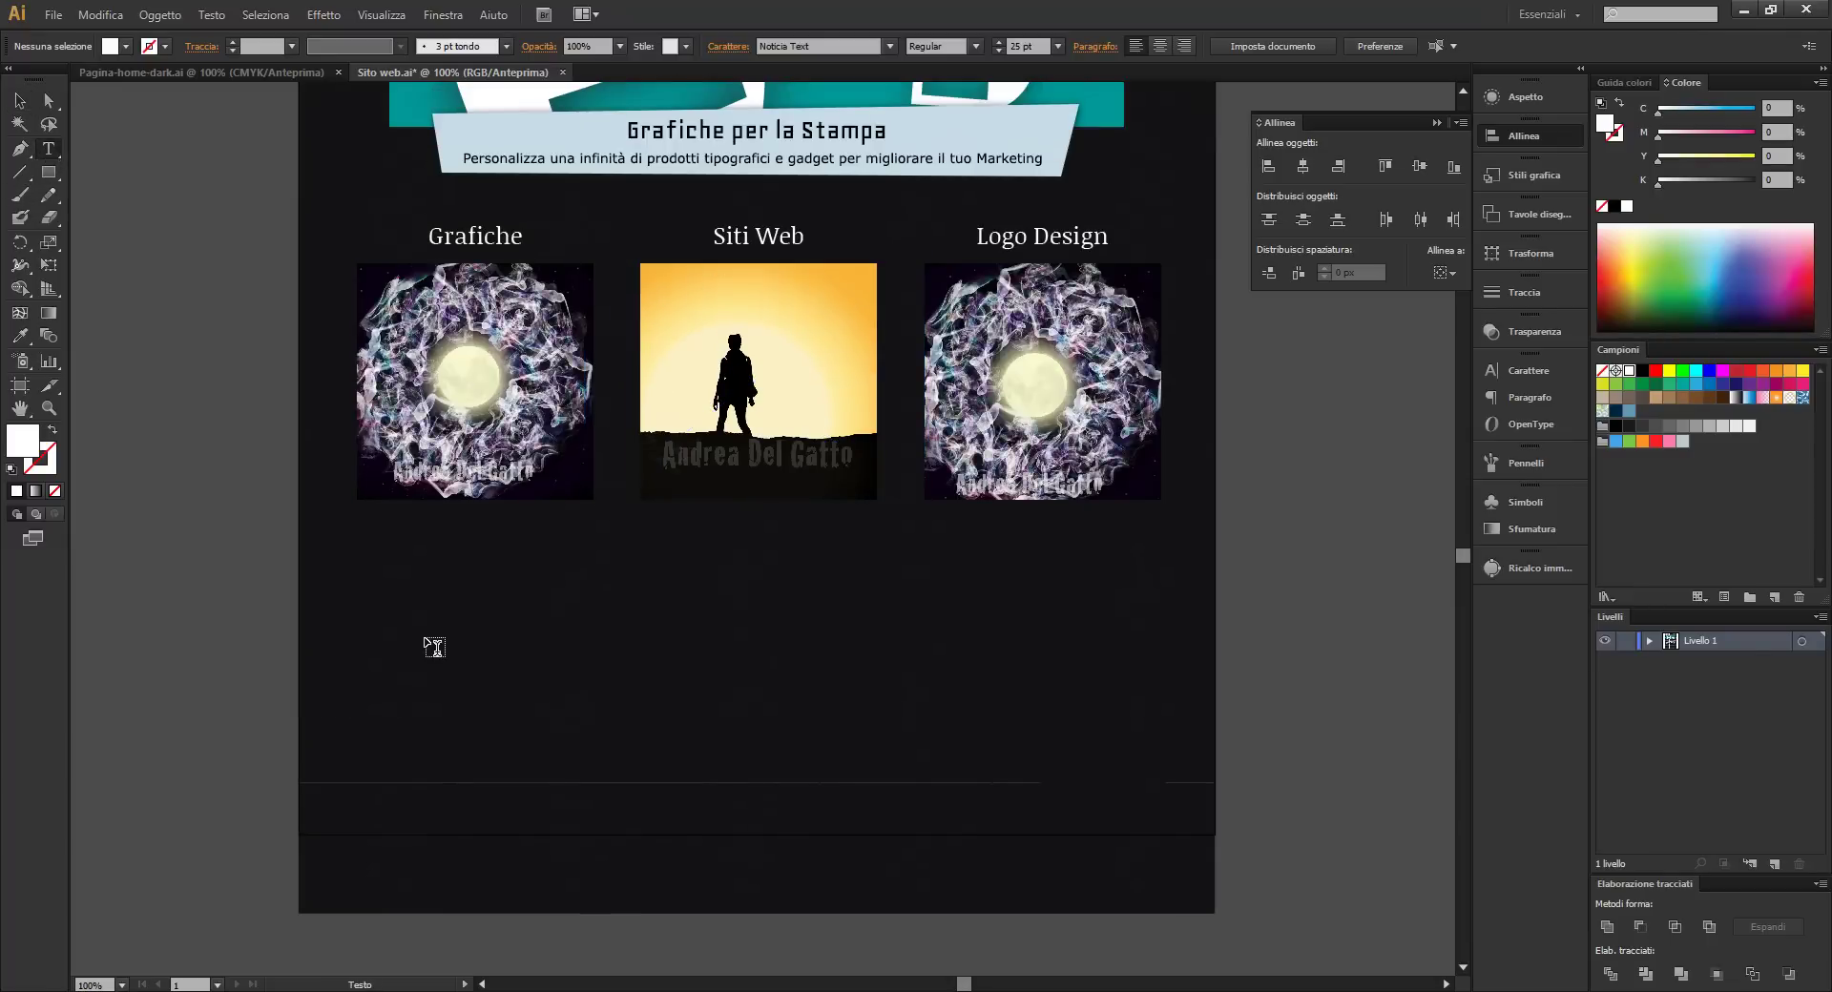
{"action": "left_click", "coordinate": [391, 599]}
{"action": "type", "text": "sfd"}
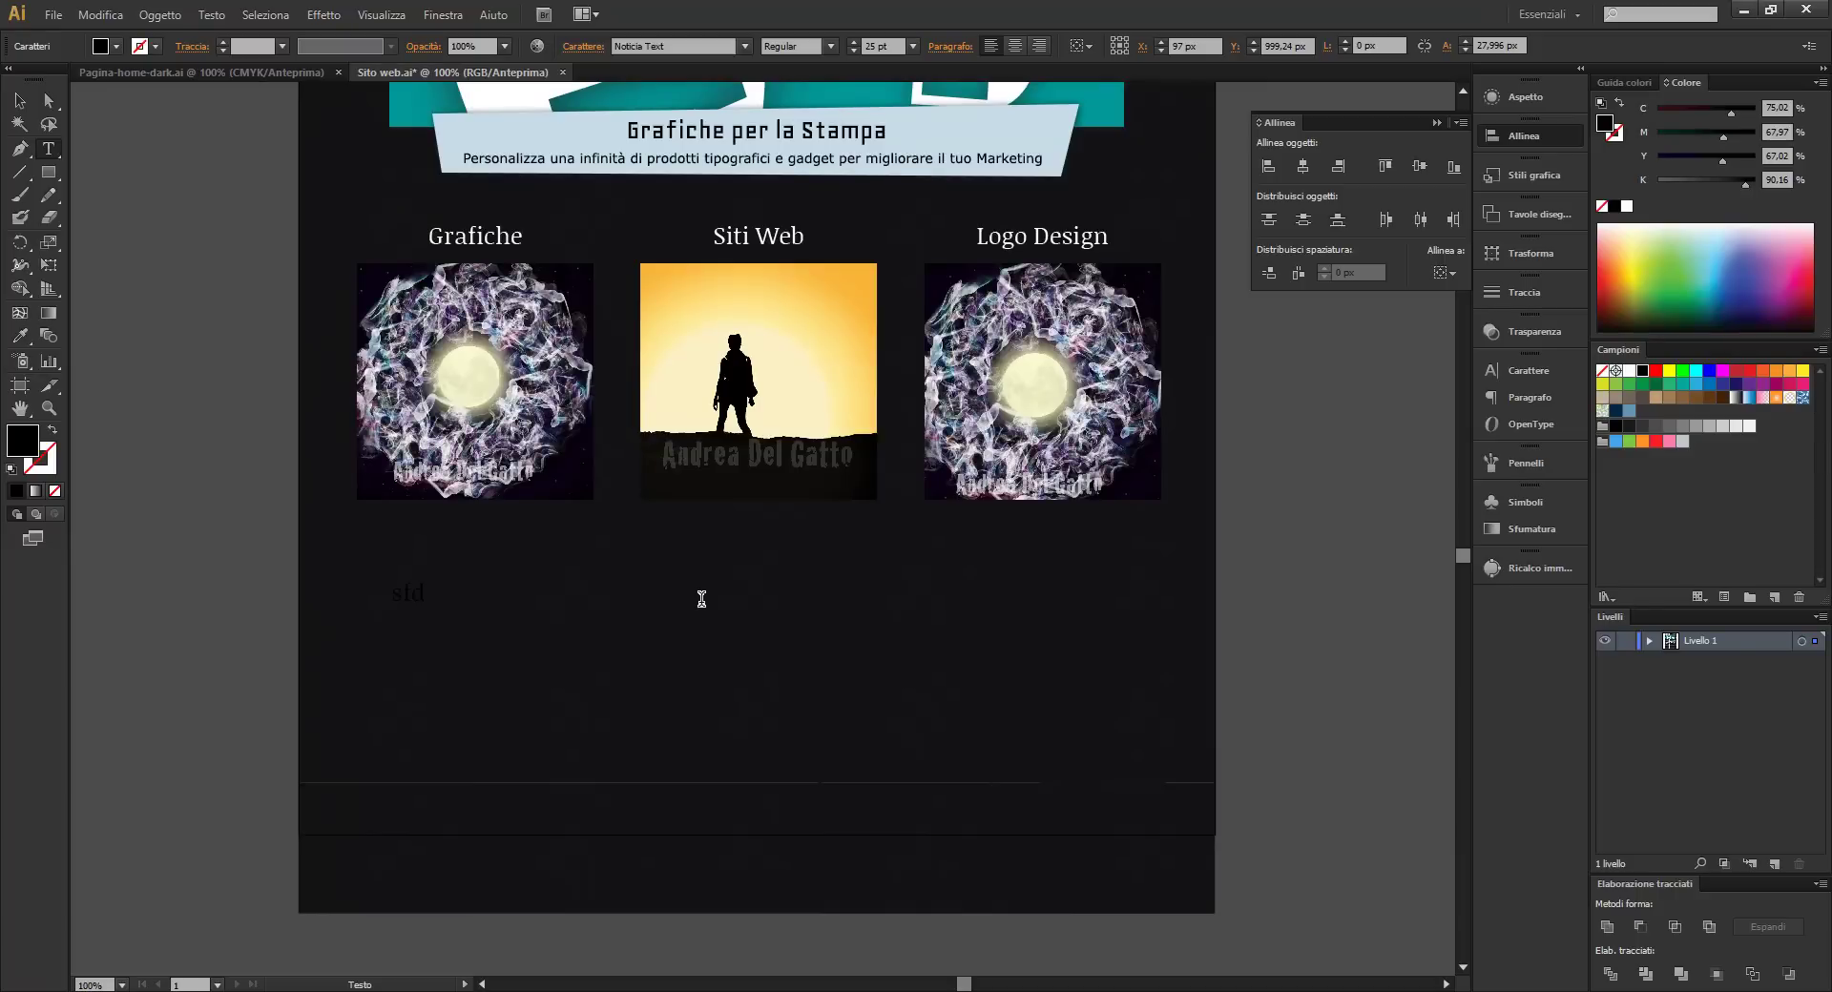
{"action": "type", "text": "hgdslz"}
{"action": "key", "text": "ctrl+a"}
{"action": "key", "text": "BackSpace"}
{"action": "key", "text": "Escape"}
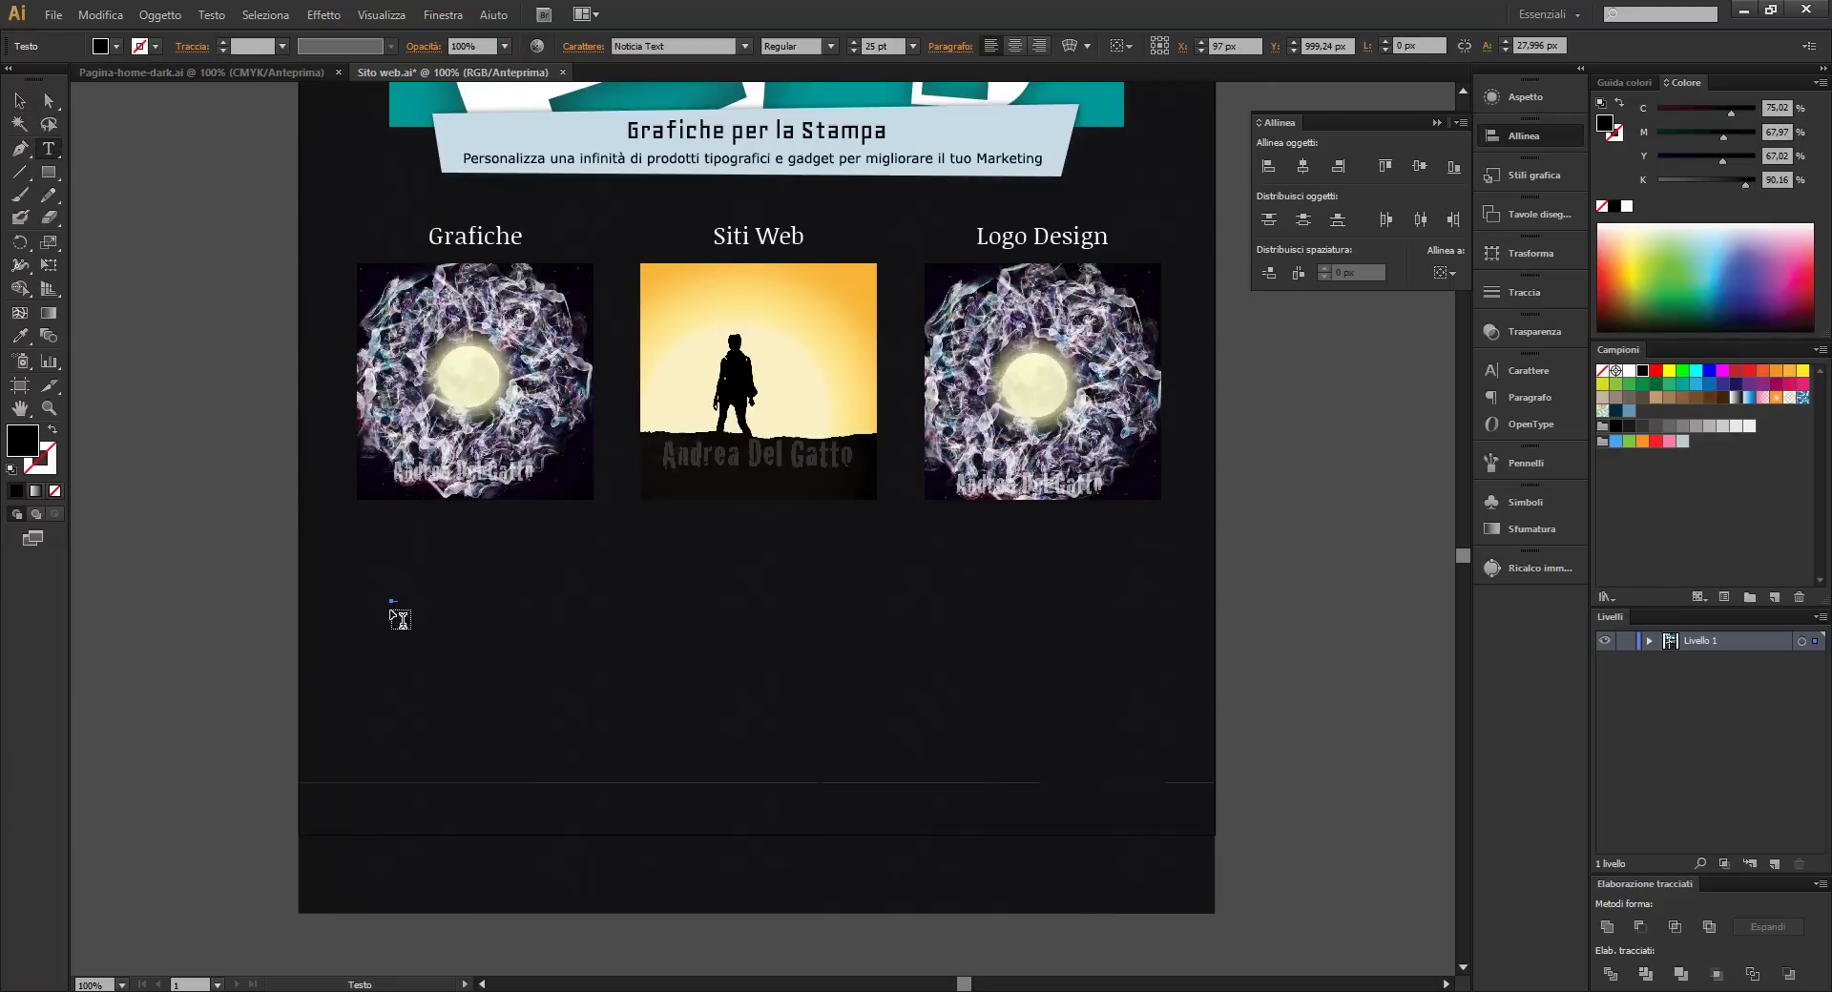
Drag out a text area box below the Grafiche image and select it
{"action": "mouse_move", "coordinate": [356, 559]}
{"action": "left_mouse_down"}
{"action": "mouse_move", "coordinate": [591, 754]}
{"action": "mouse_move", "coordinate": [588, 780]}
{"action": "left_mouse_up"}
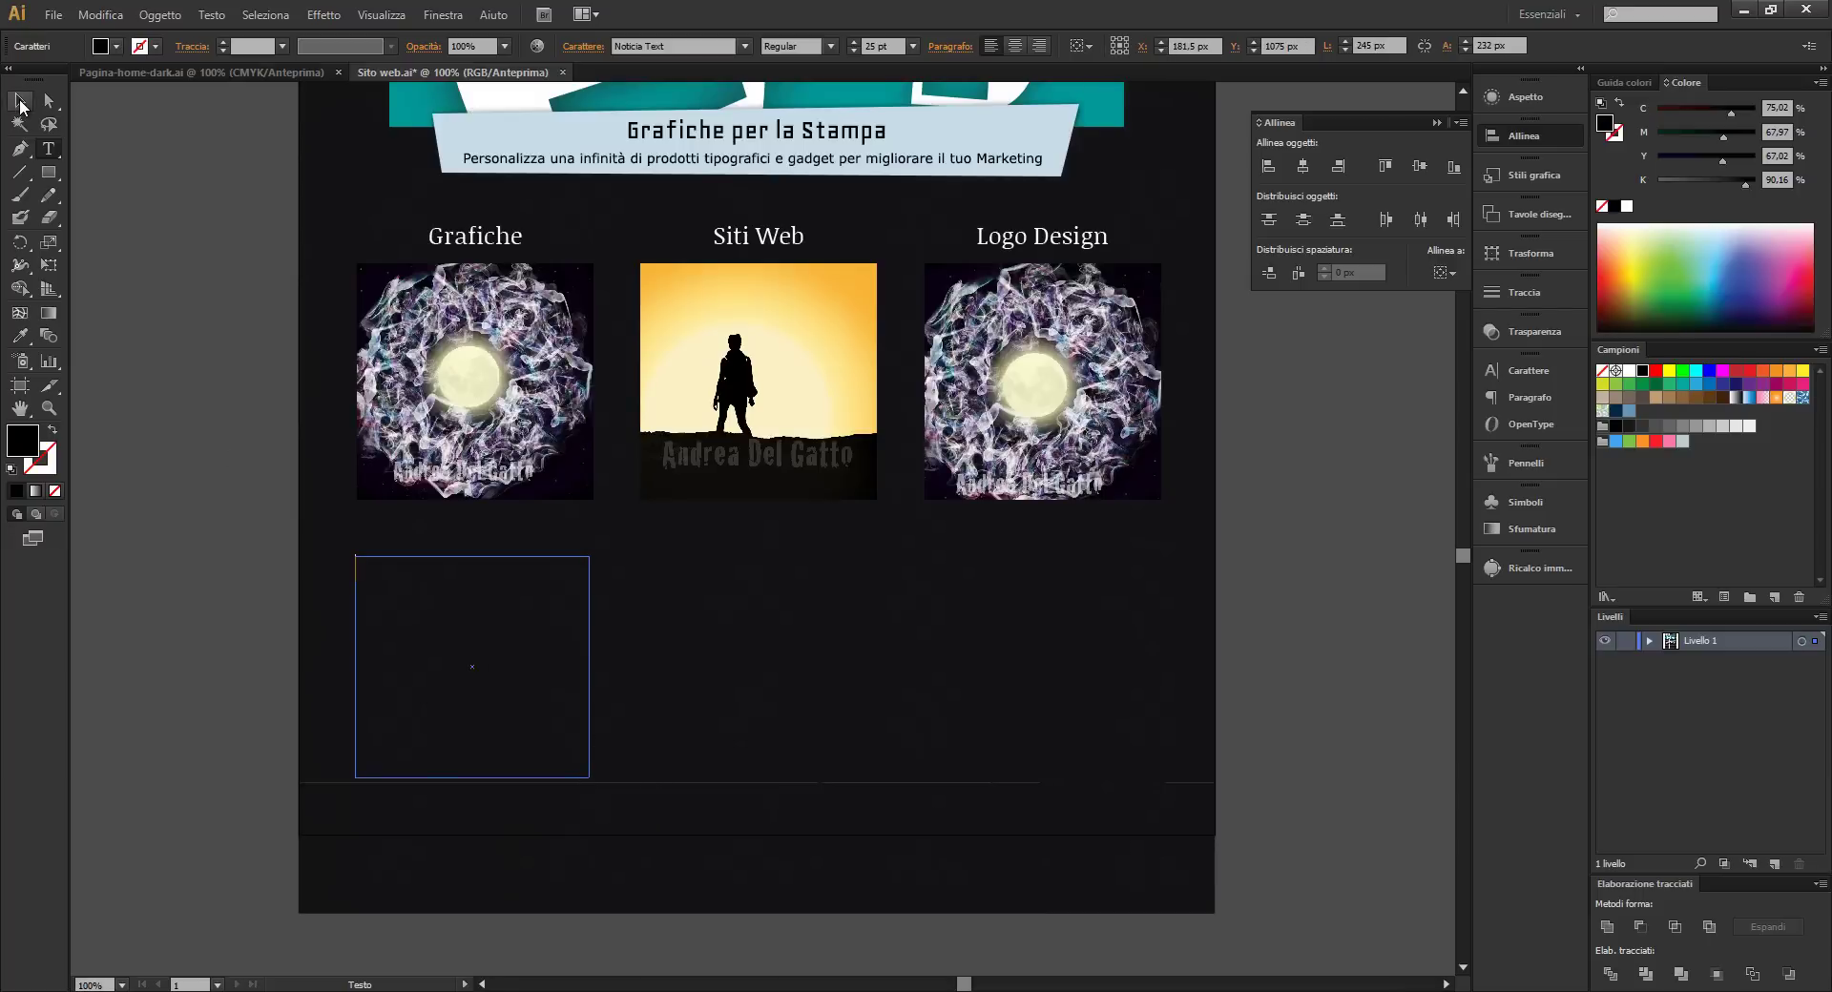
{"action": "left_click", "coordinate": [20, 103]}
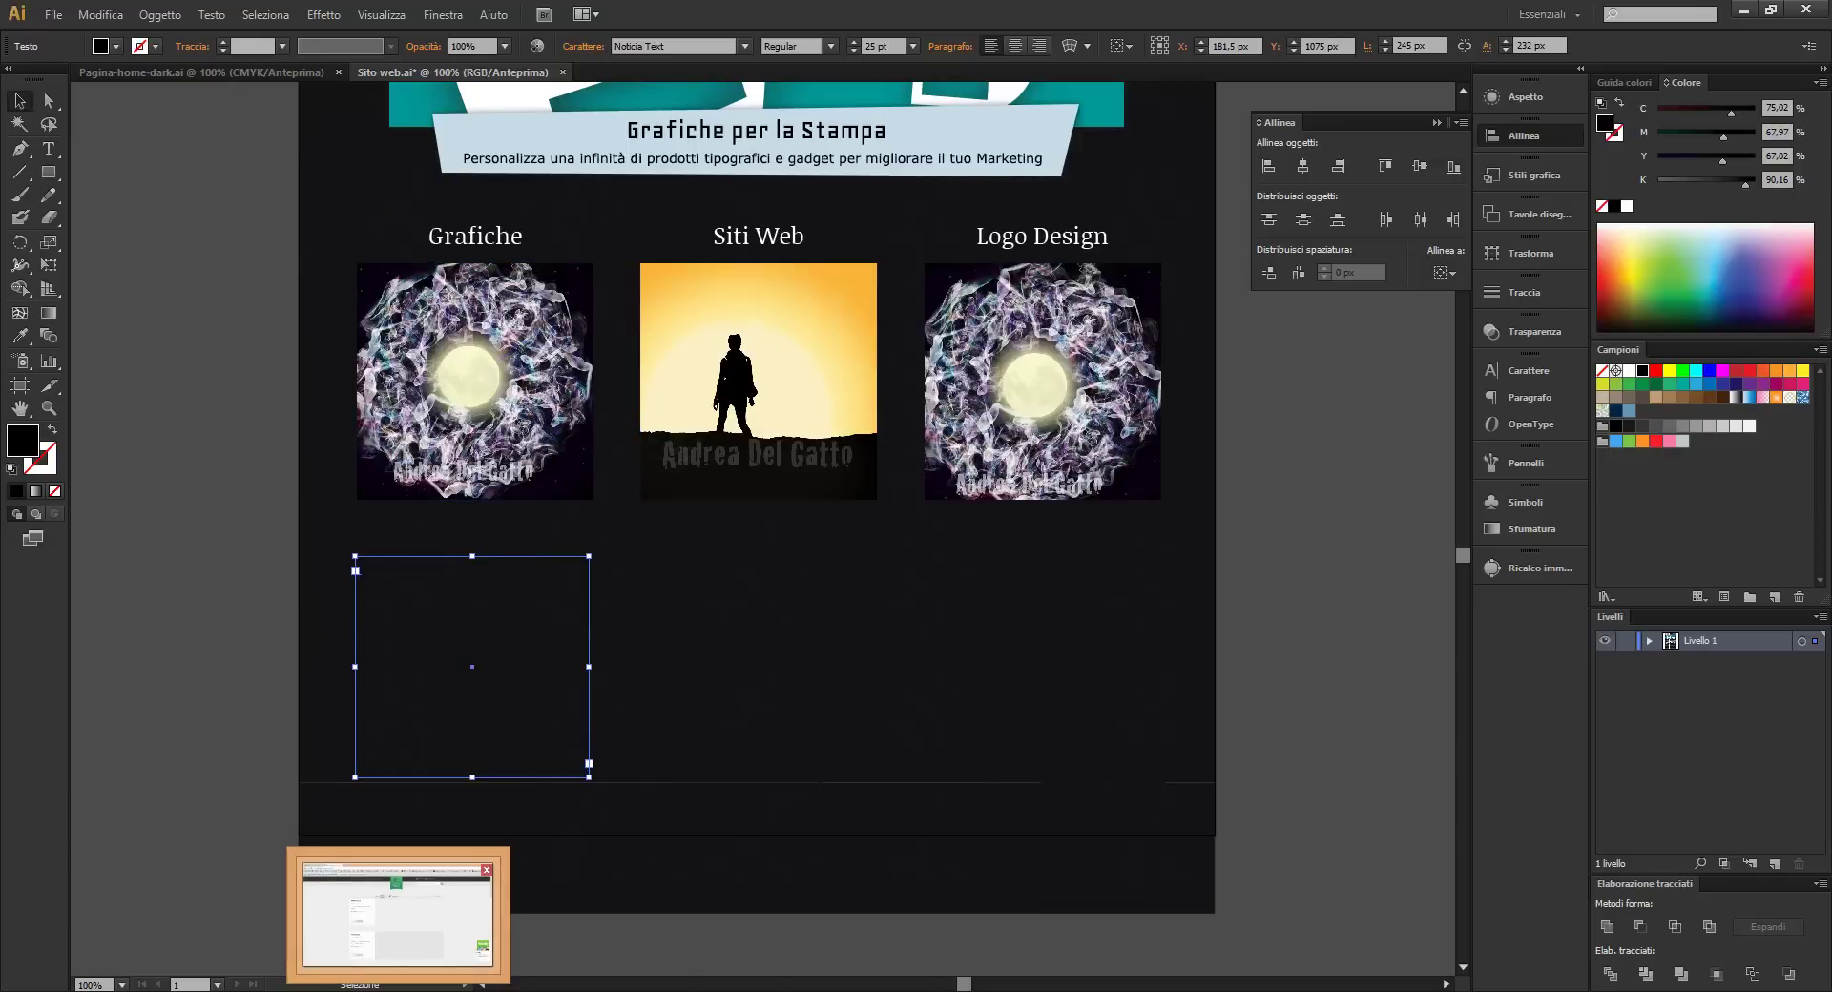
{"action": "left_click", "coordinate": [399, 912]}
Search for lorem ipsum in Chrome and open the lipsum.com generator
{"action": "left_click", "coordinate": [476, 34]}
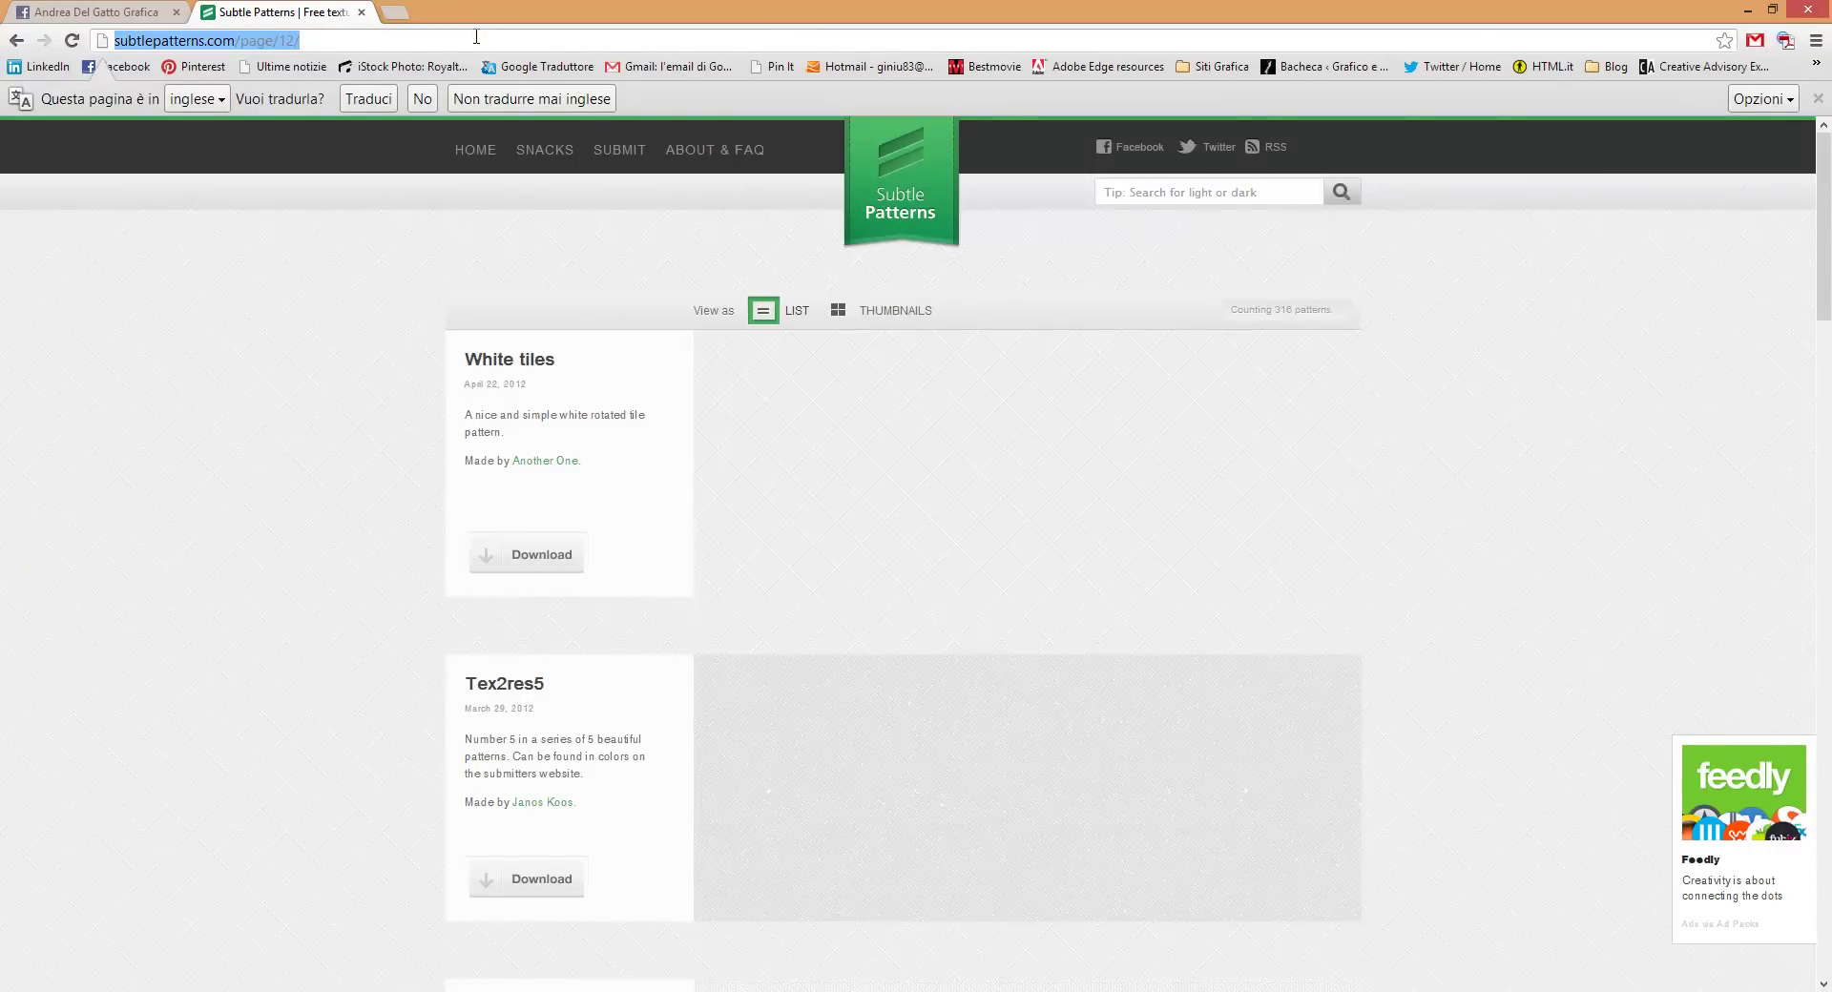
{"action": "type", "text": "lore"}
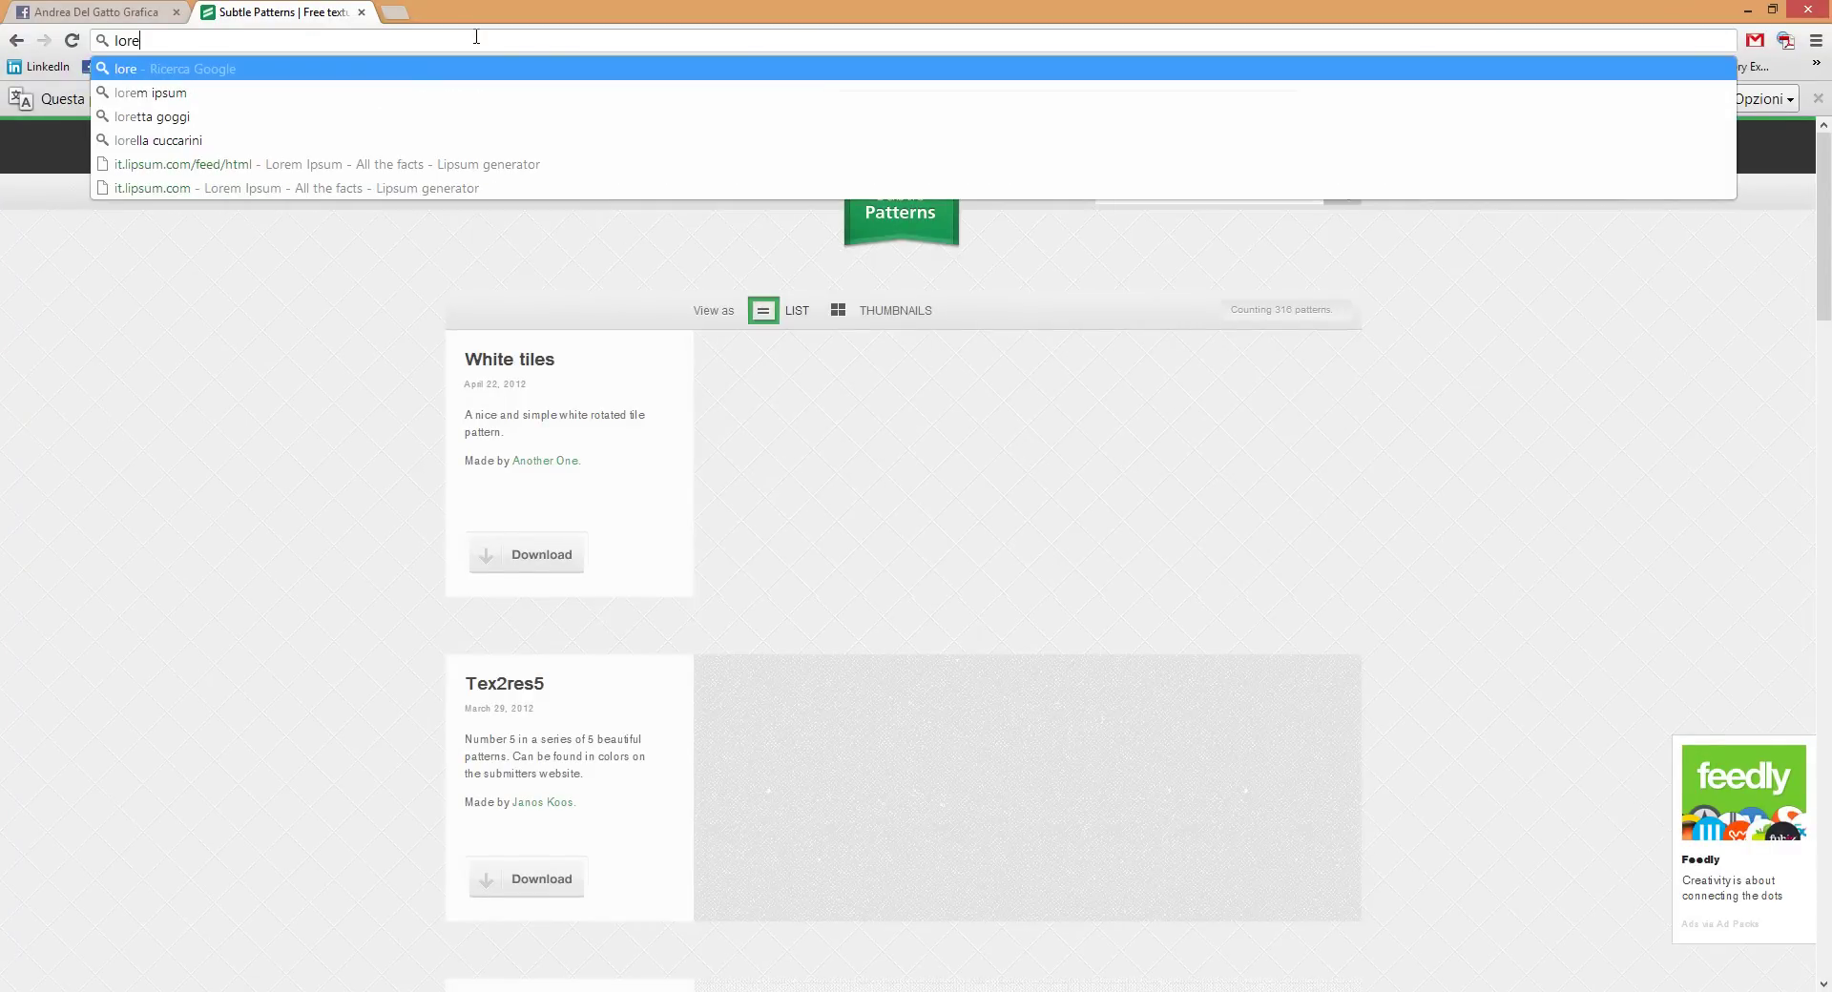
{"action": "key", "text": "Down"}
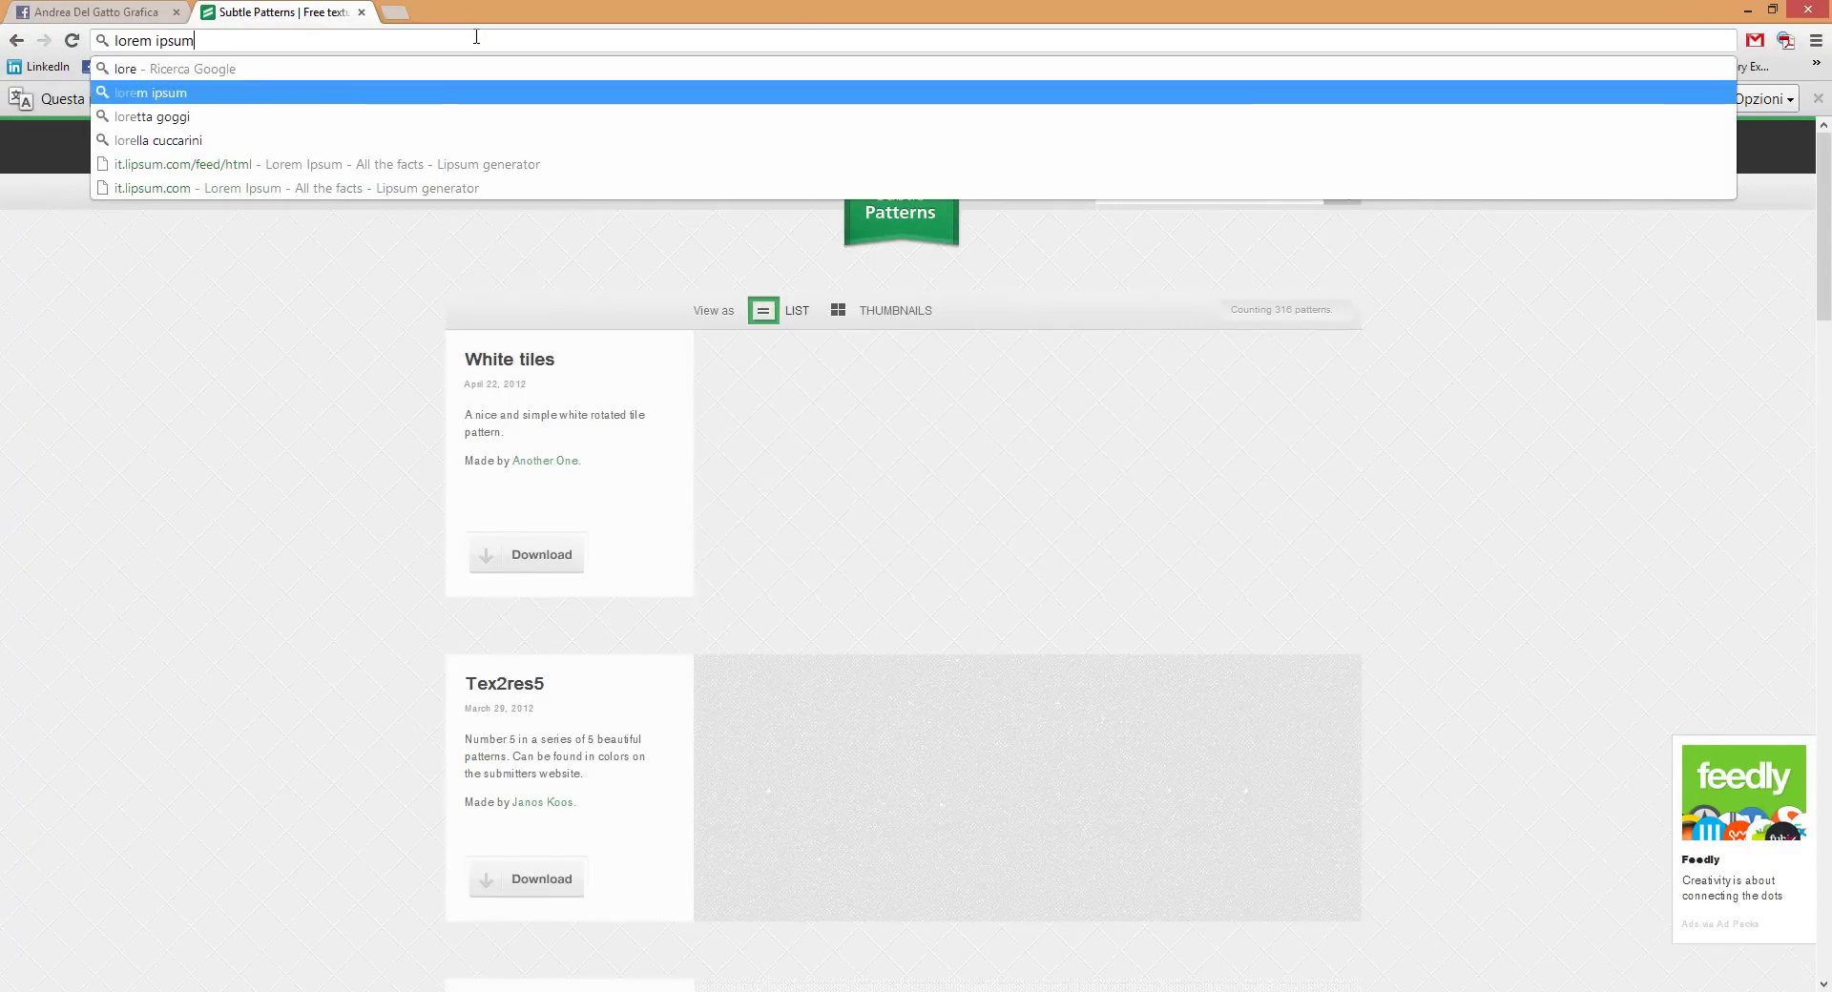
{"action": "key", "text": "Return"}
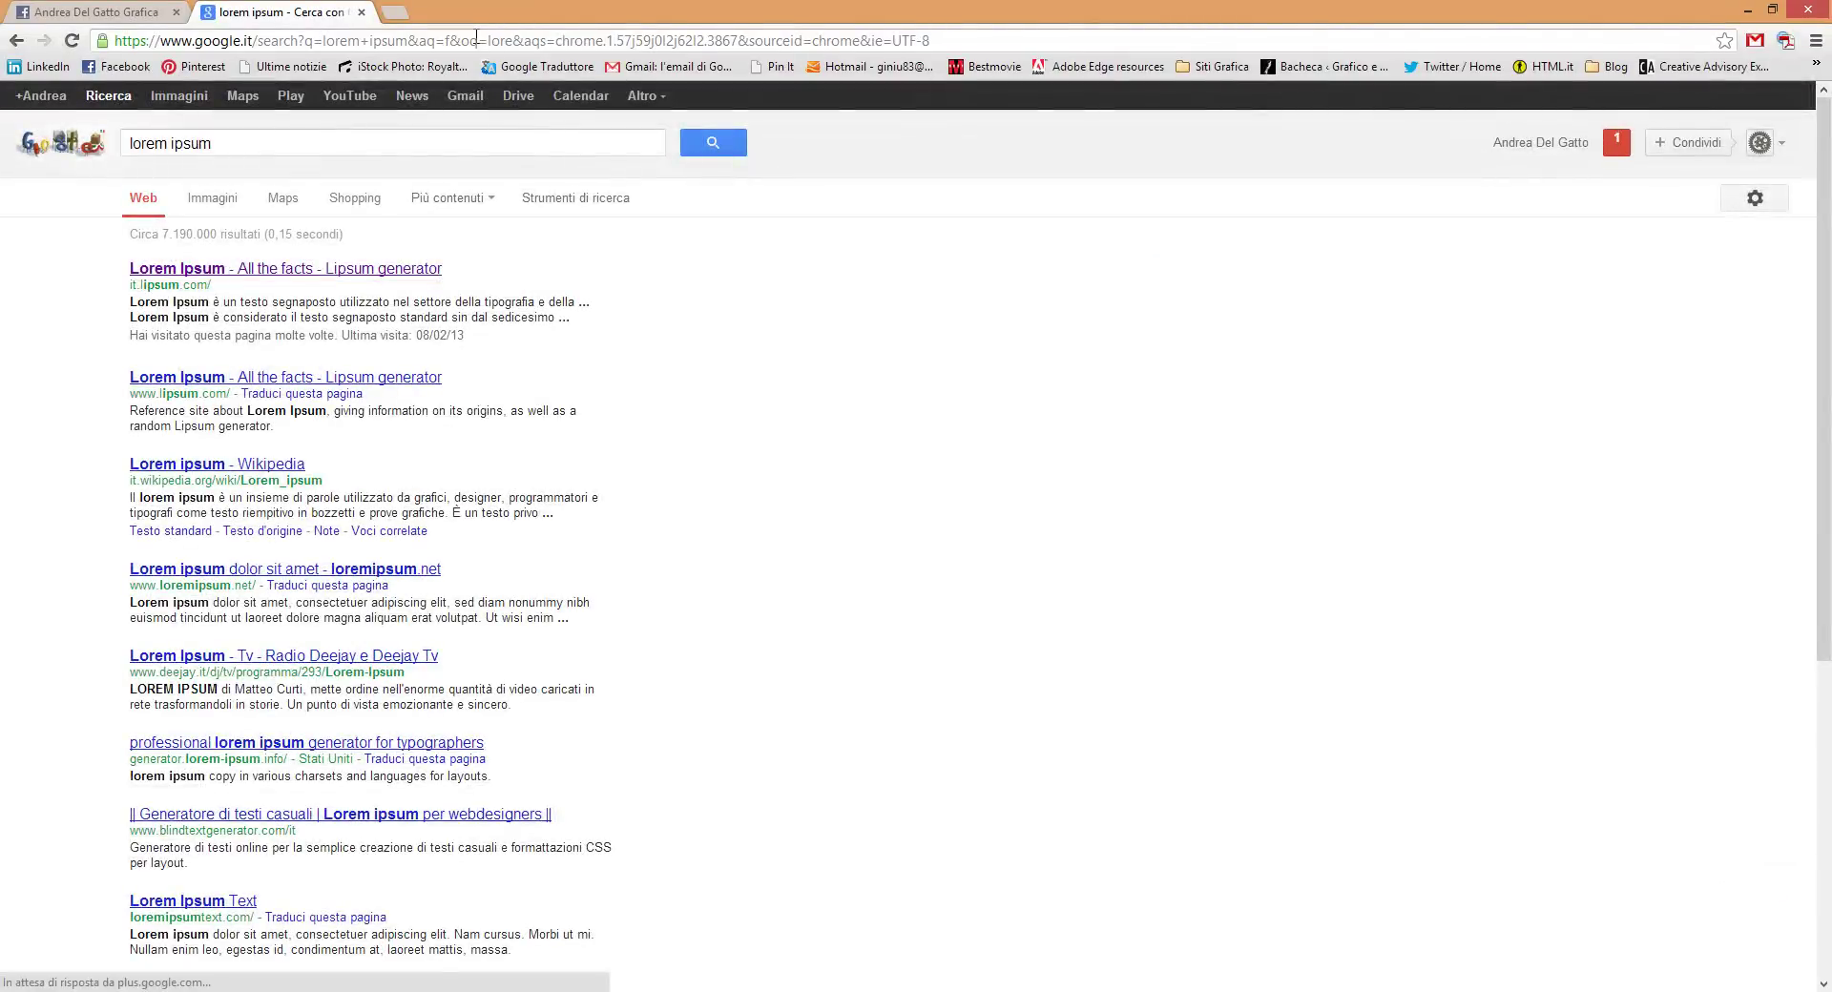
{"action": "left_click", "coordinate": [258, 271]}
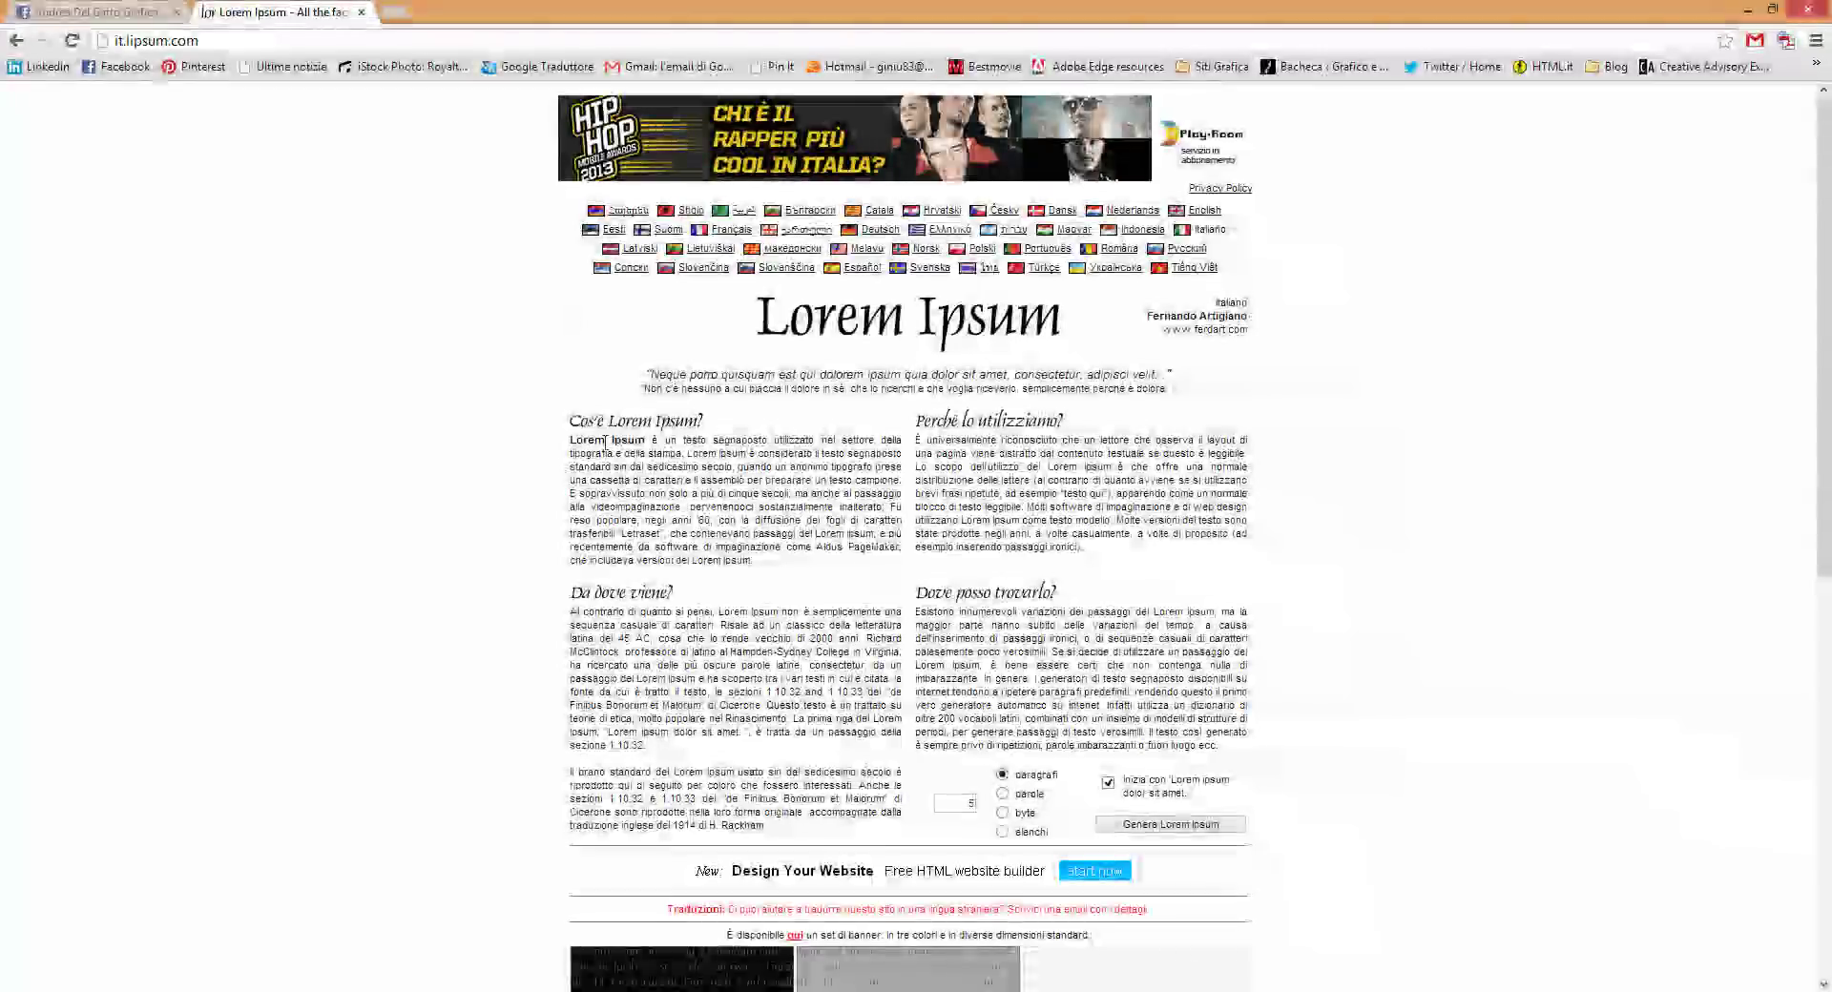
Generate Lorem Ipsum text, select the first paragraph, and return to Illustrator
{"action": "left_click", "coordinate": [1158, 826]}
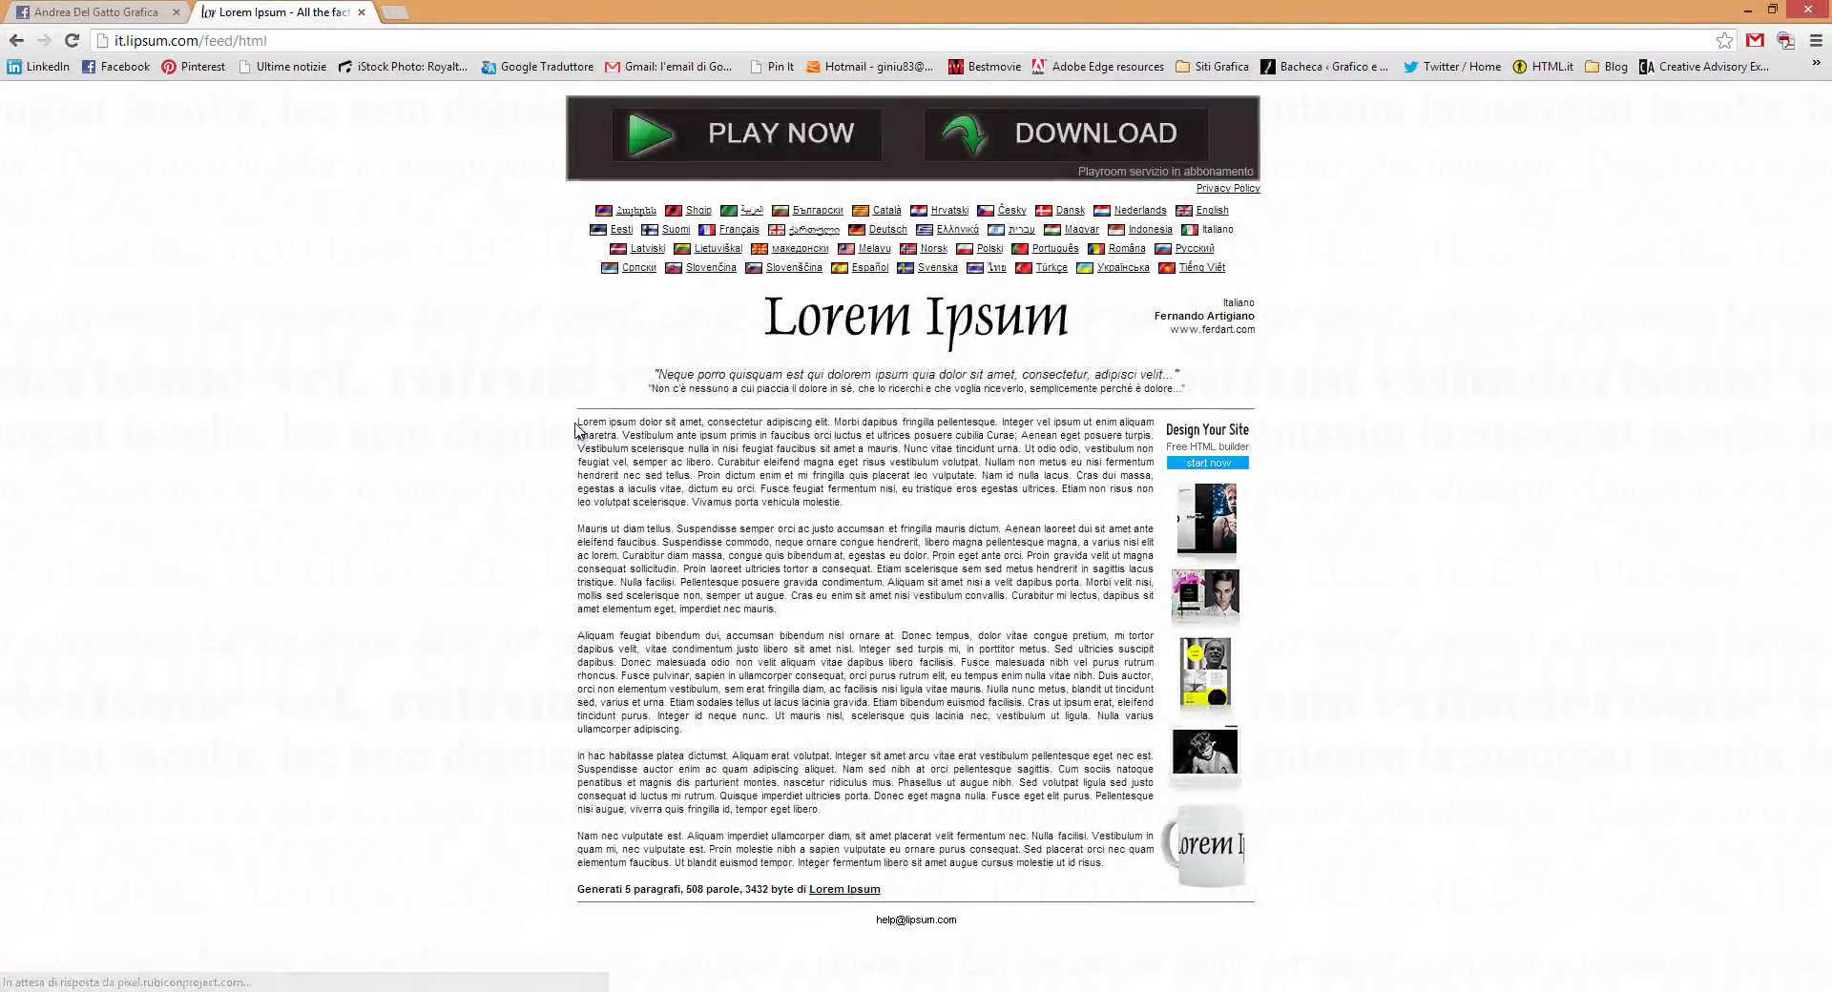
{"action": "mouse_move", "coordinate": [577, 421]}
{"action": "left_mouse_down"}
{"action": "mouse_move", "coordinate": [875, 476]}
{"action": "mouse_move", "coordinate": [875, 505]}
{"action": "left_mouse_up"}
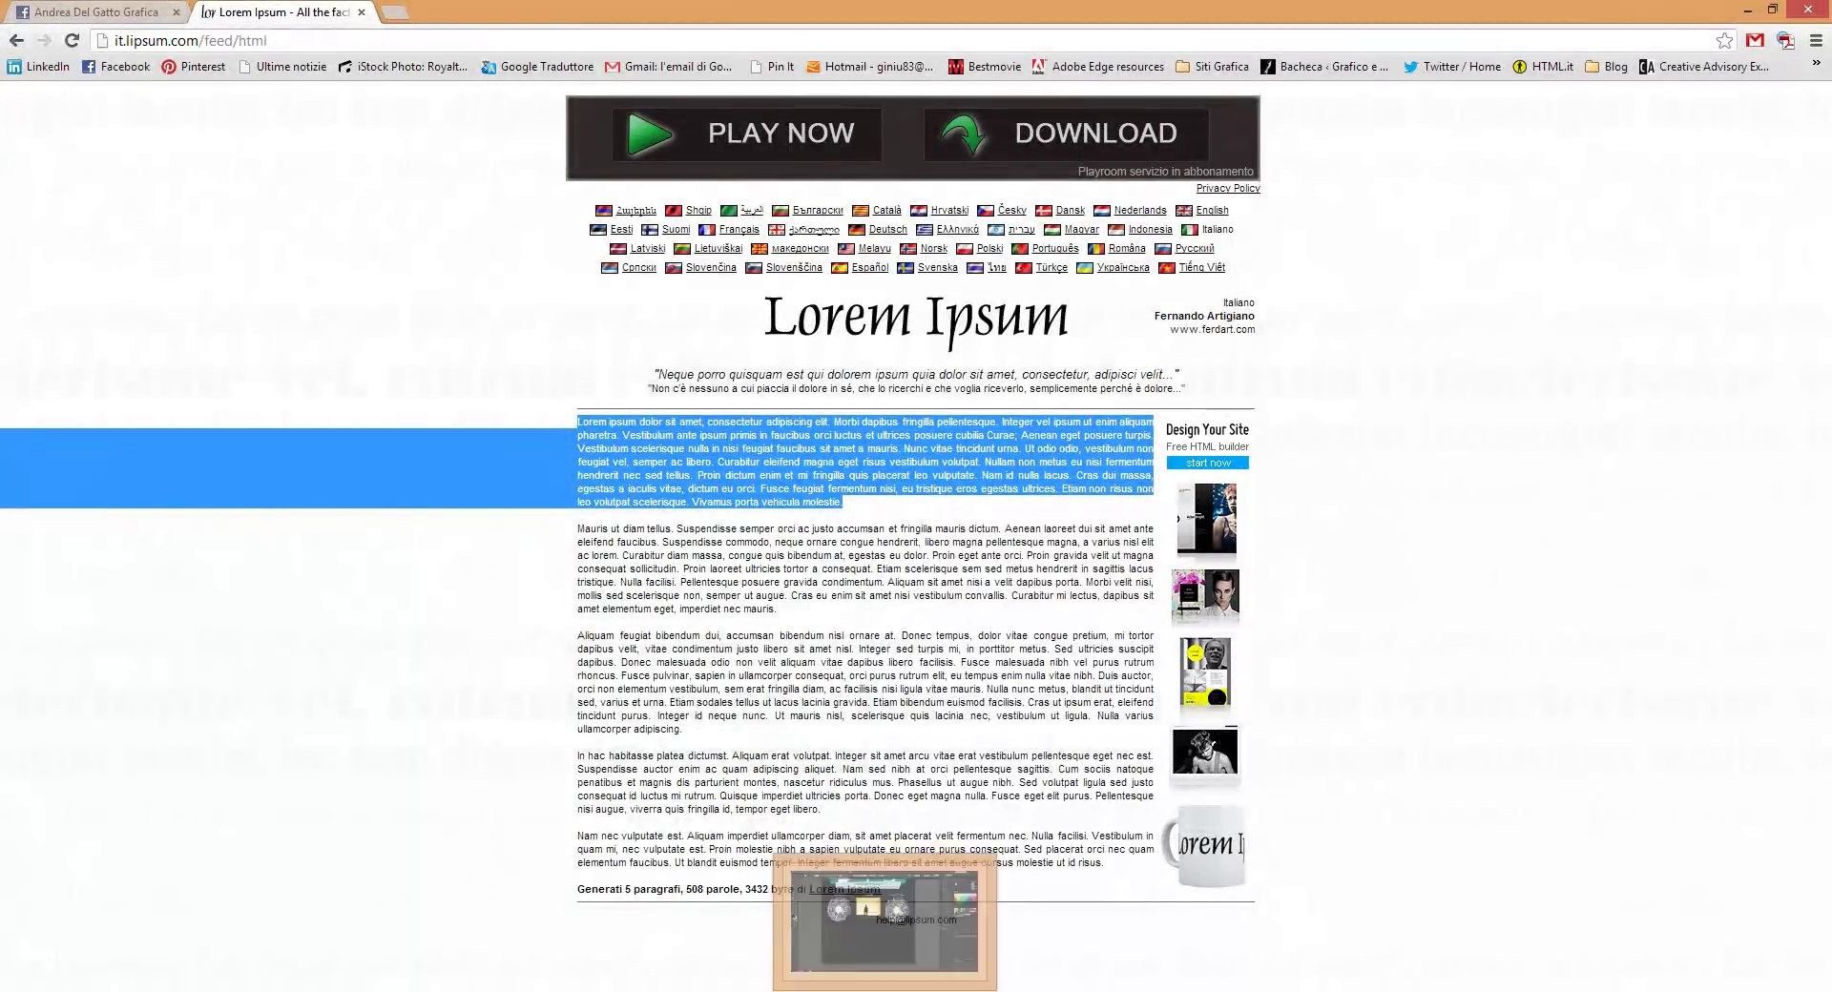
{"action": "left_click", "coordinate": [885, 917]}
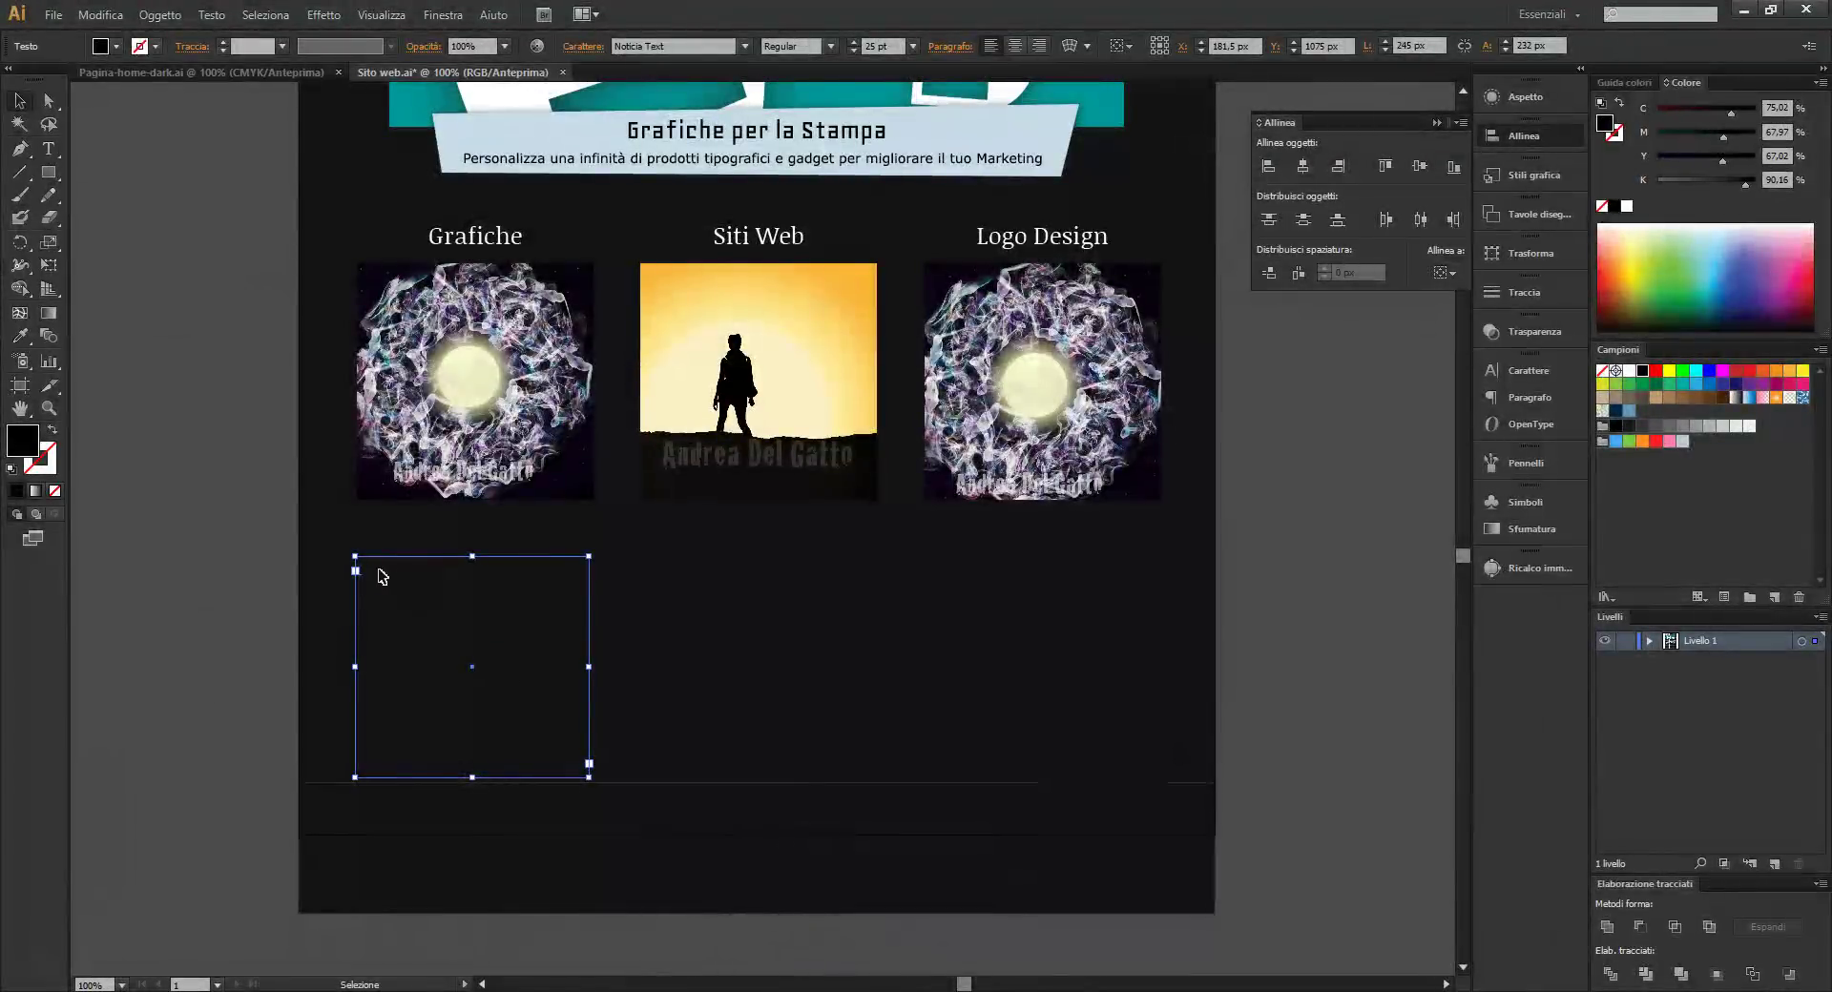
Draw a Type-tool text area holding the Lorem Ipsum copy below the Grafiche image
{"action": "left_click", "coordinate": [48, 148]}
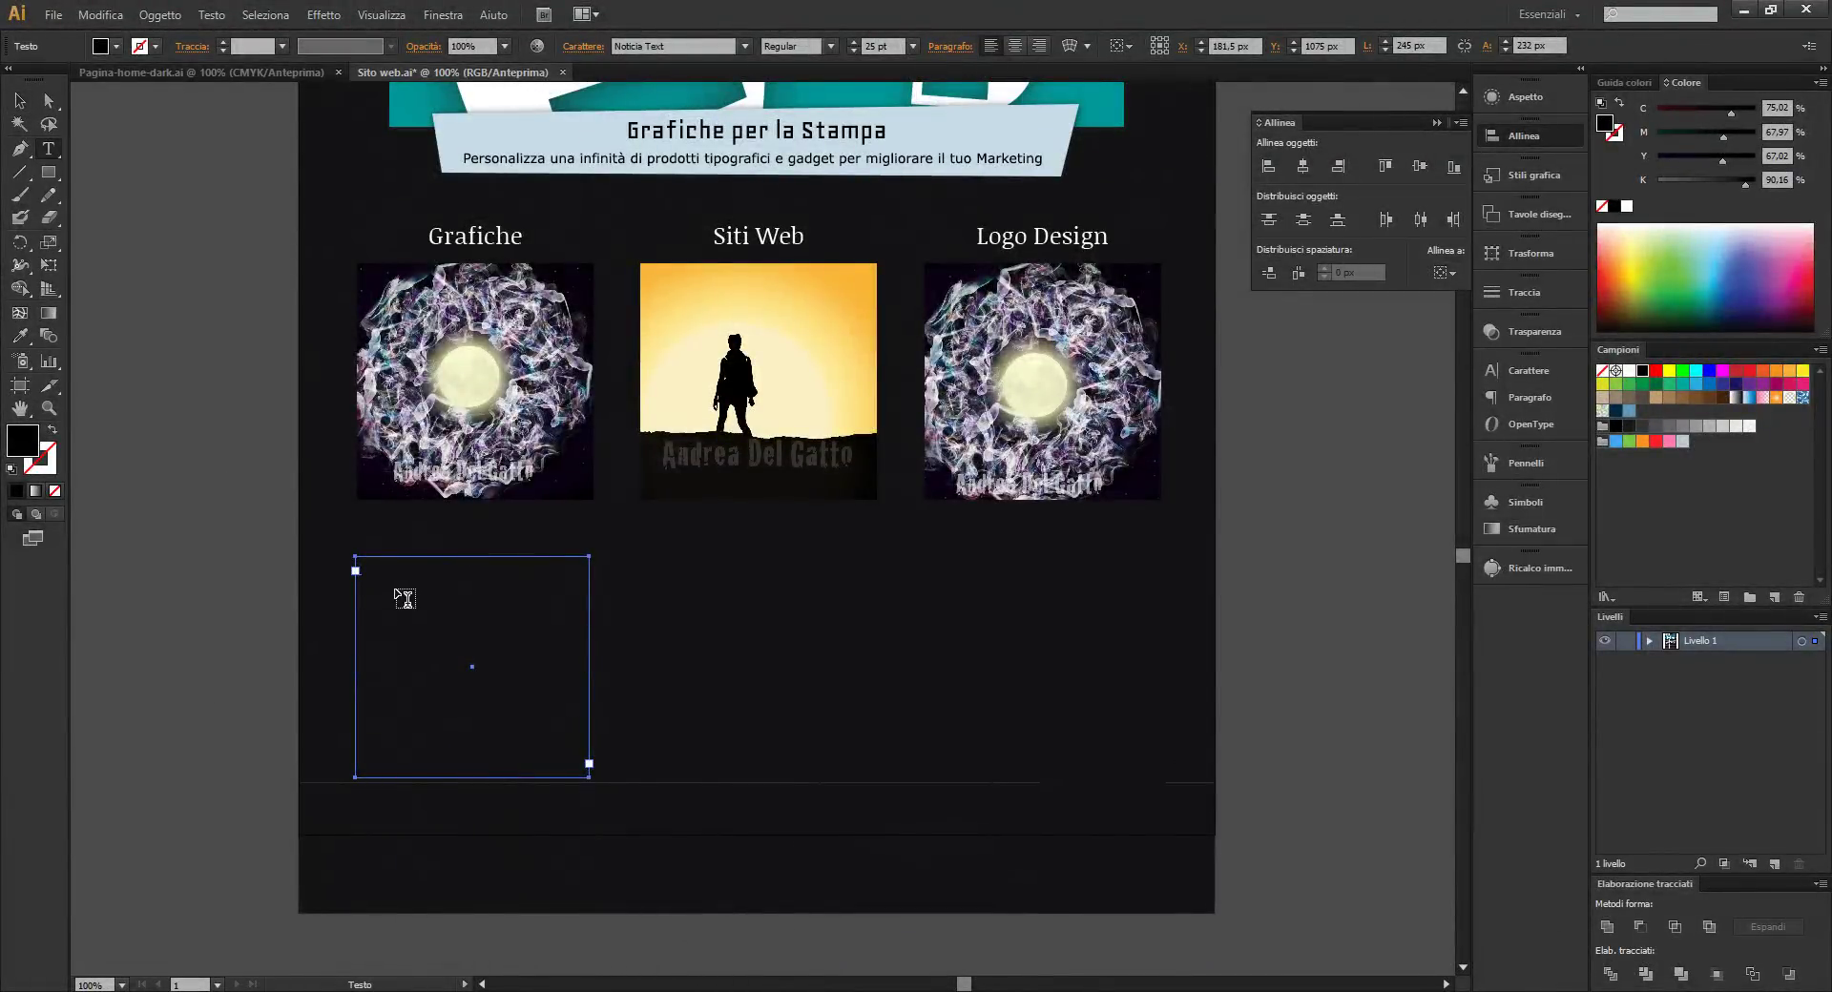
{"action": "left_click", "coordinate": [393, 570]}
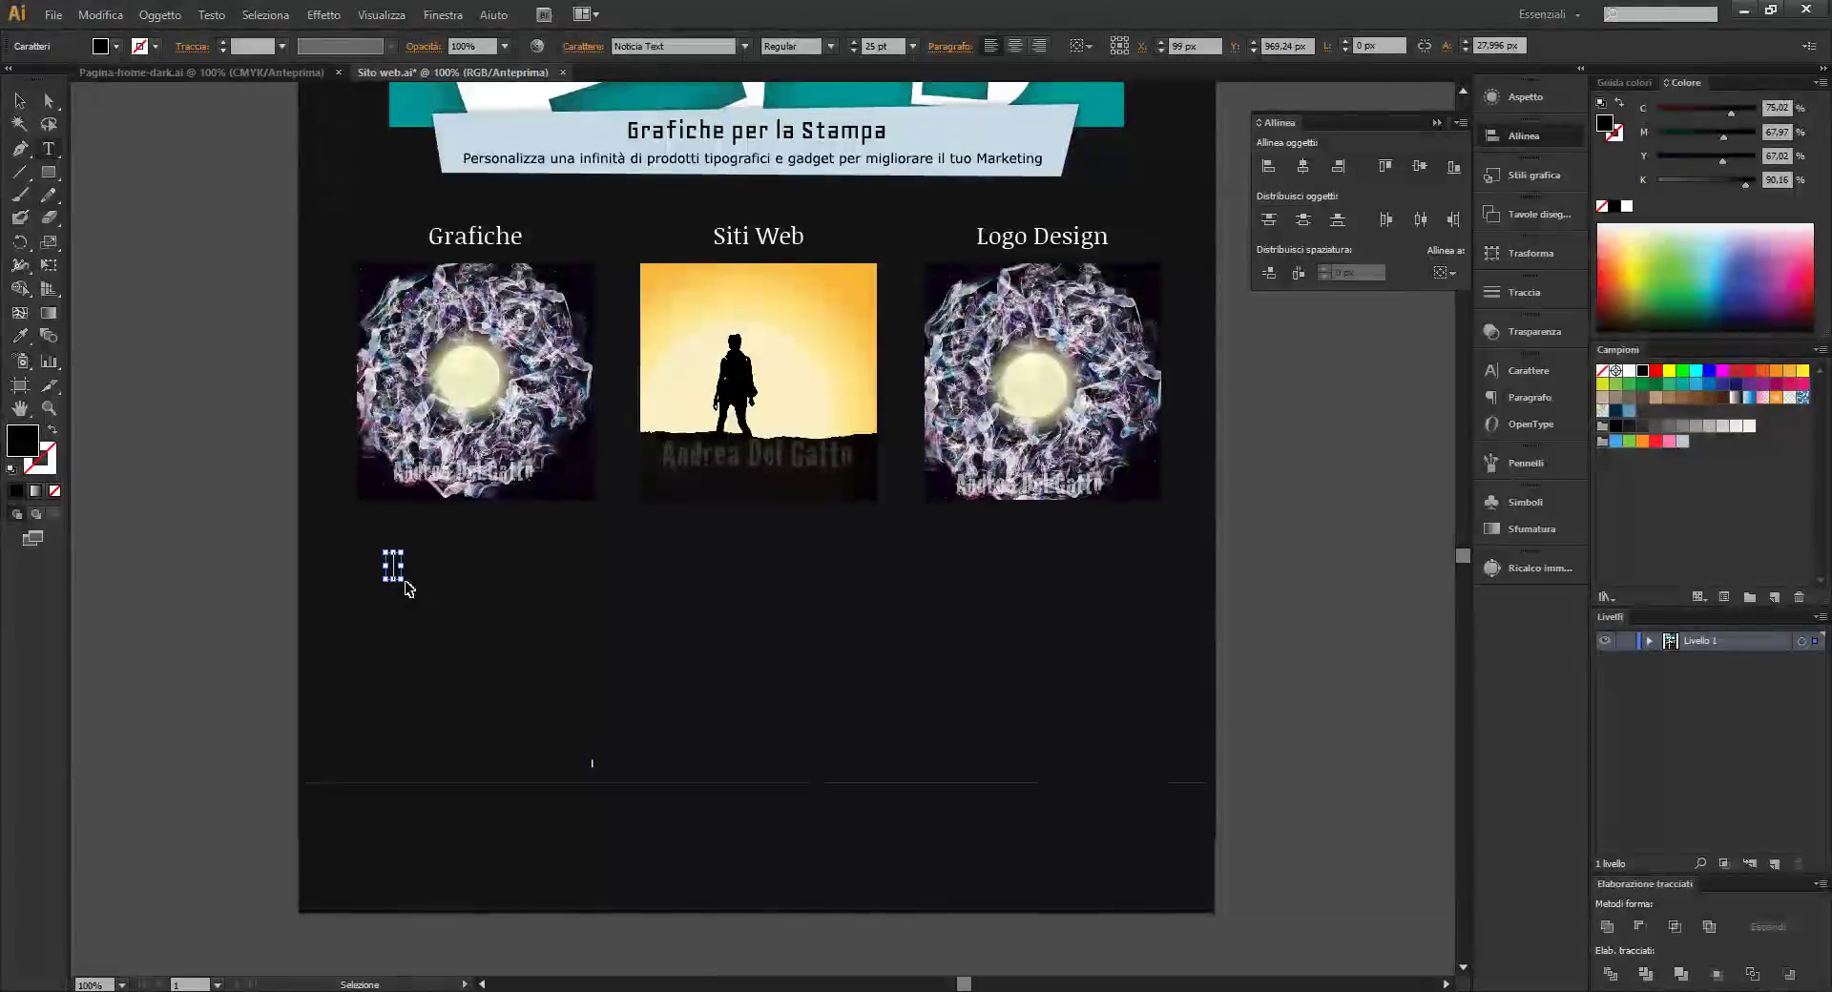
{"action": "key", "text": "Escape"}
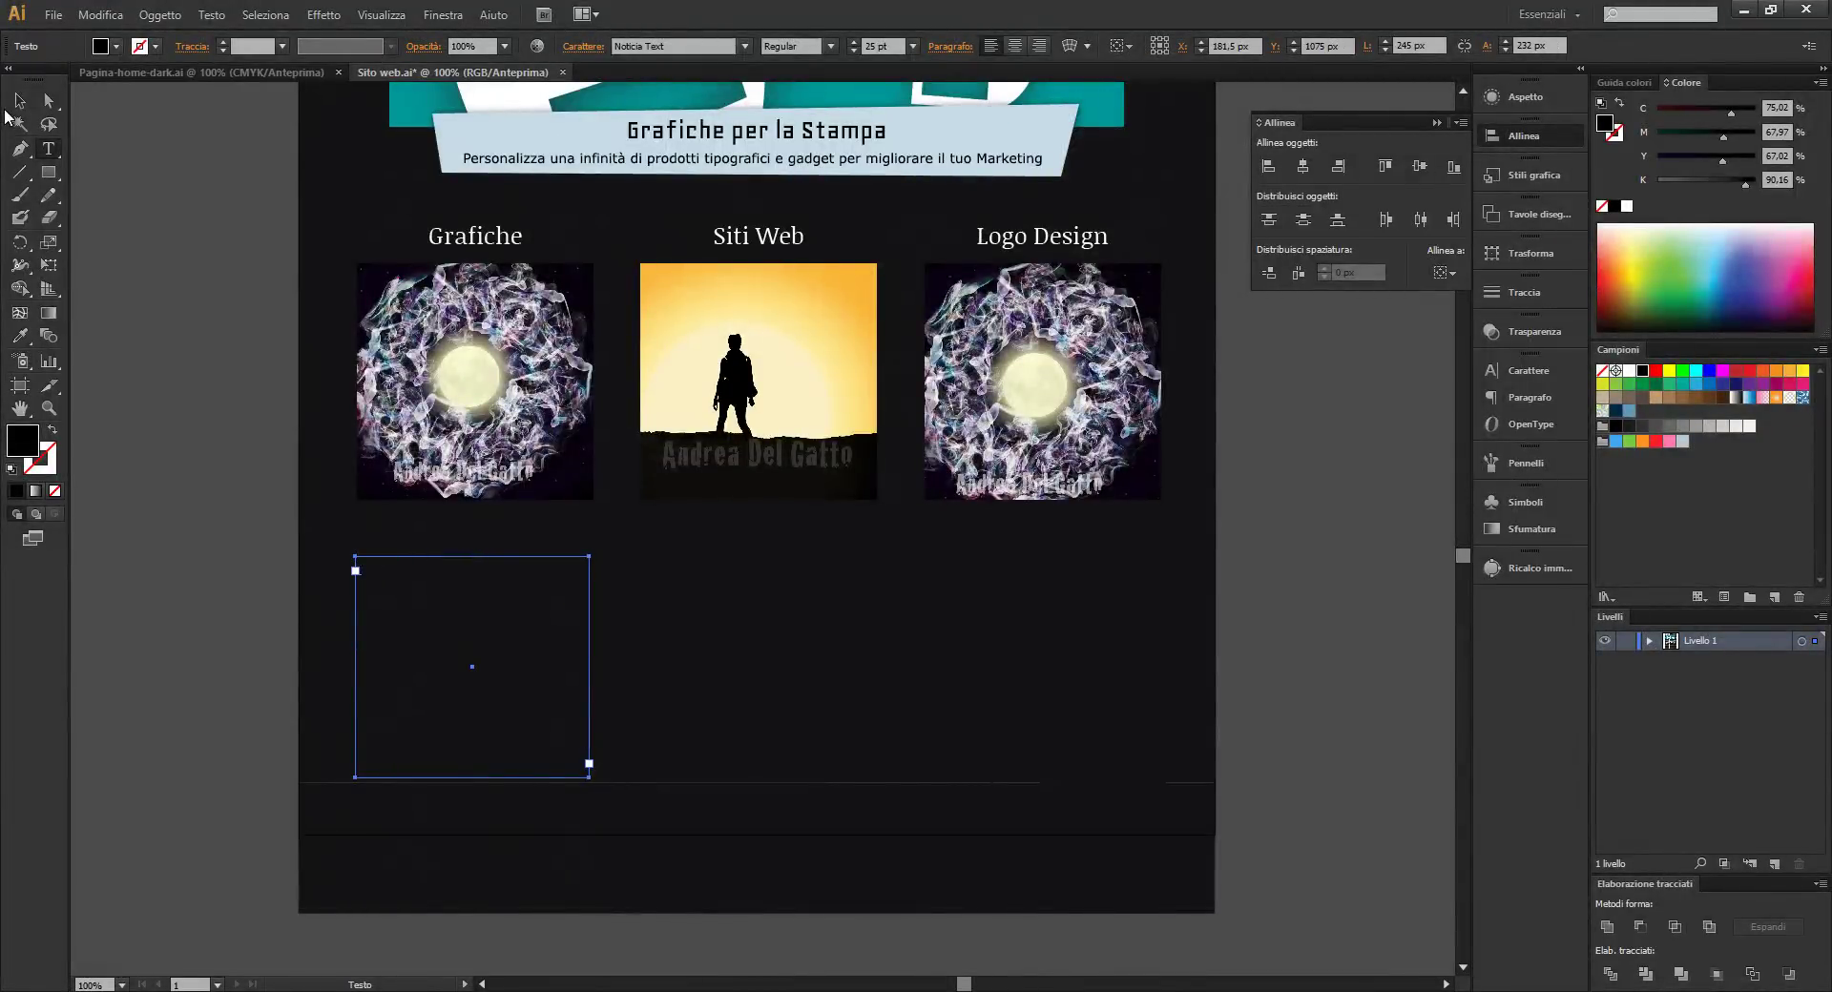
{"action": "left_click", "coordinate": [29, 107]}
{"action": "left_click", "coordinate": [390, 571]}
{"action": "left_click_drag", "start_coordinate": [288, 530], "coordinate": [469, 670]}
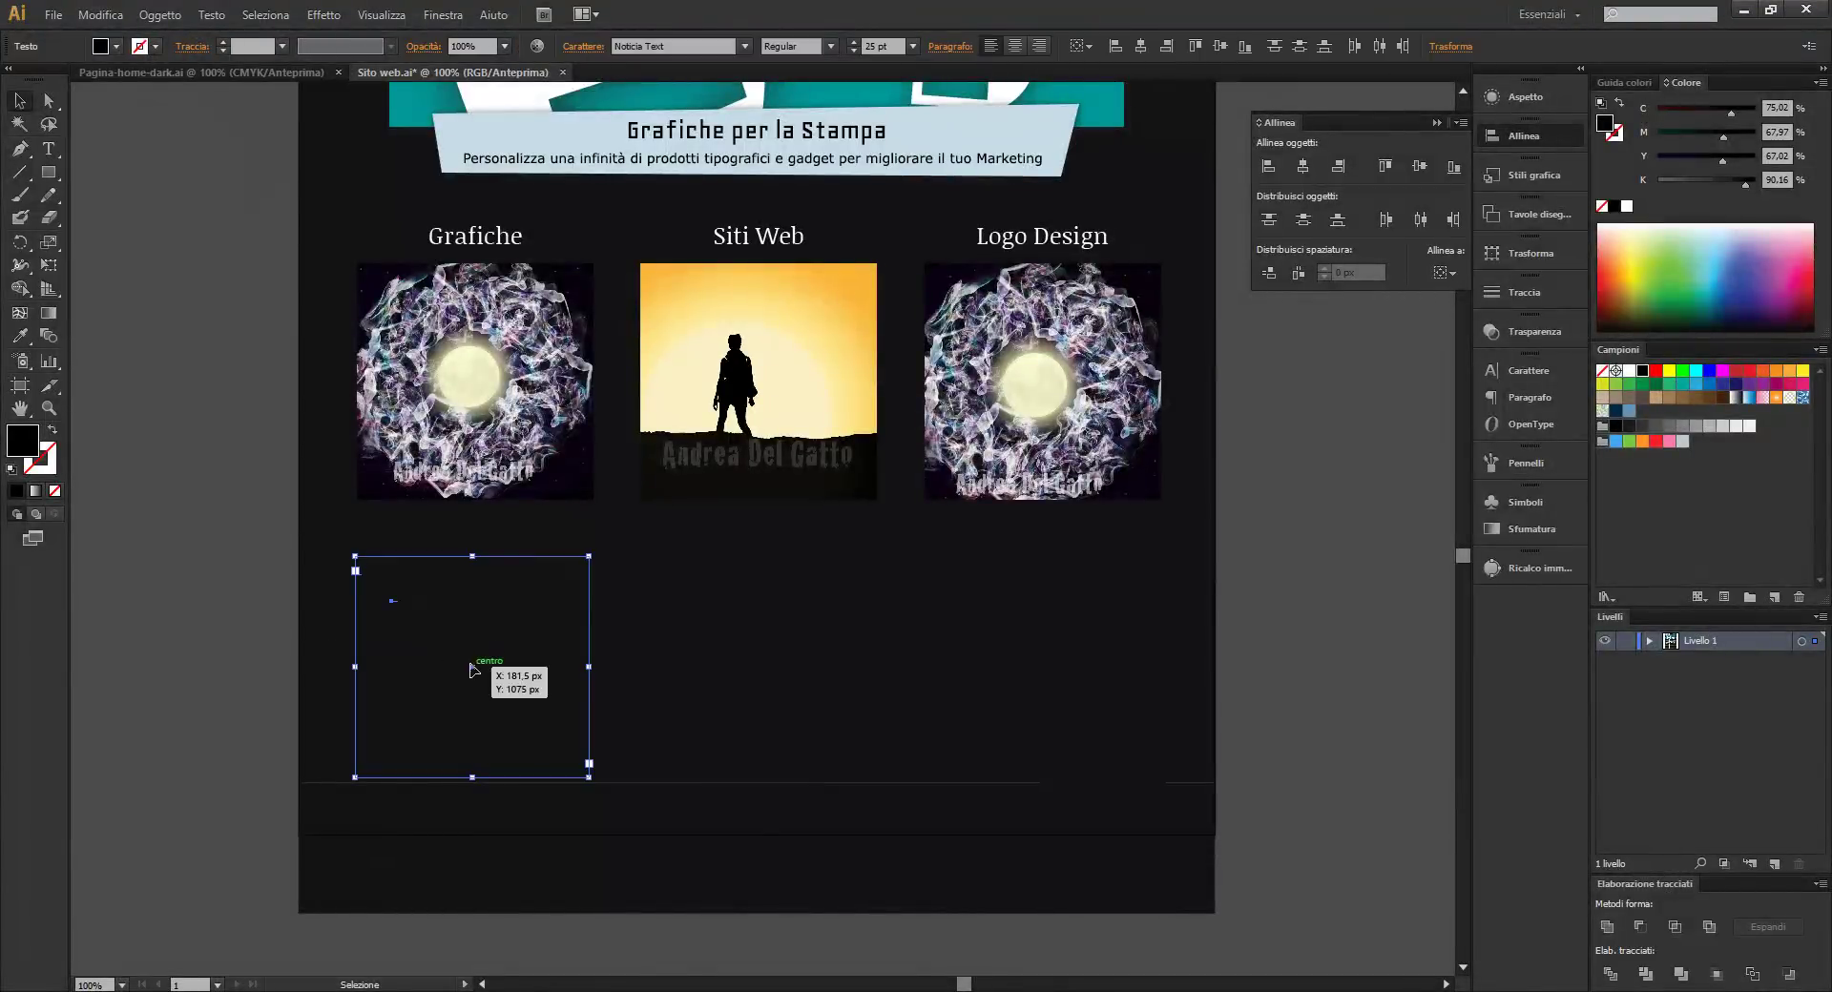
{"action": "left_click", "coordinate": [482, 655]}
{"action": "key", "text": "m"}
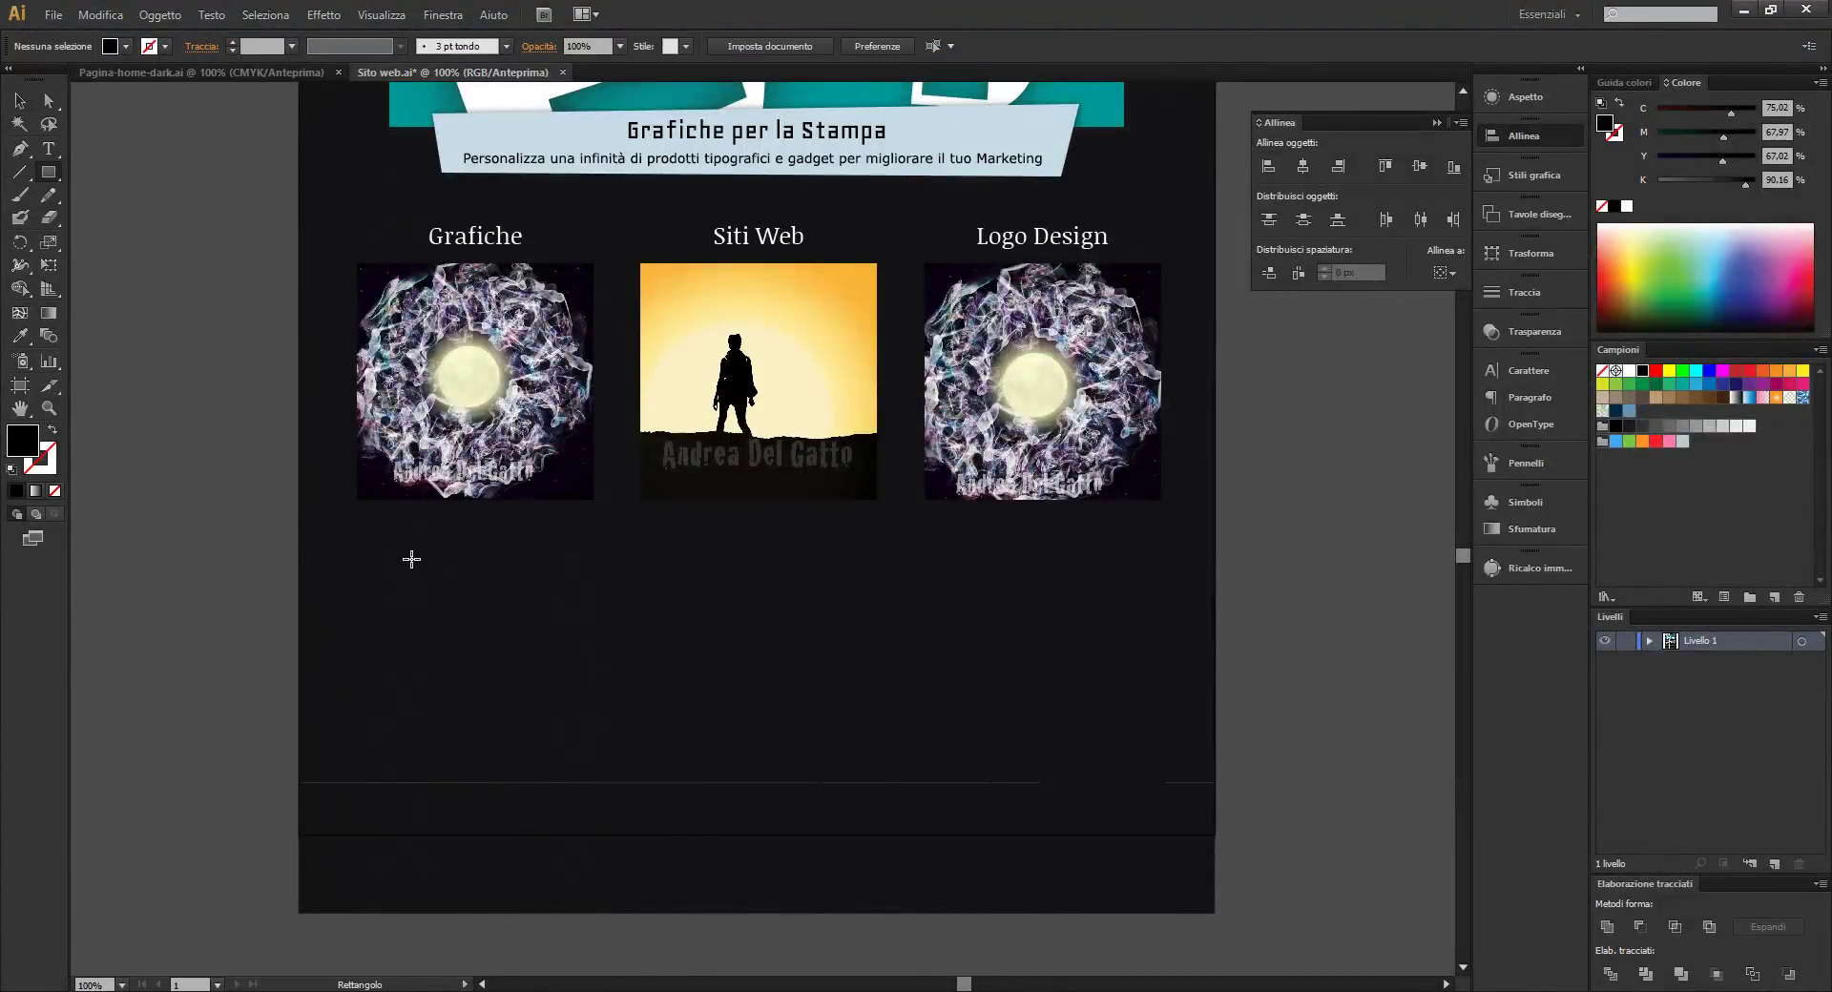
{"action": "left_click", "coordinate": [49, 148]}
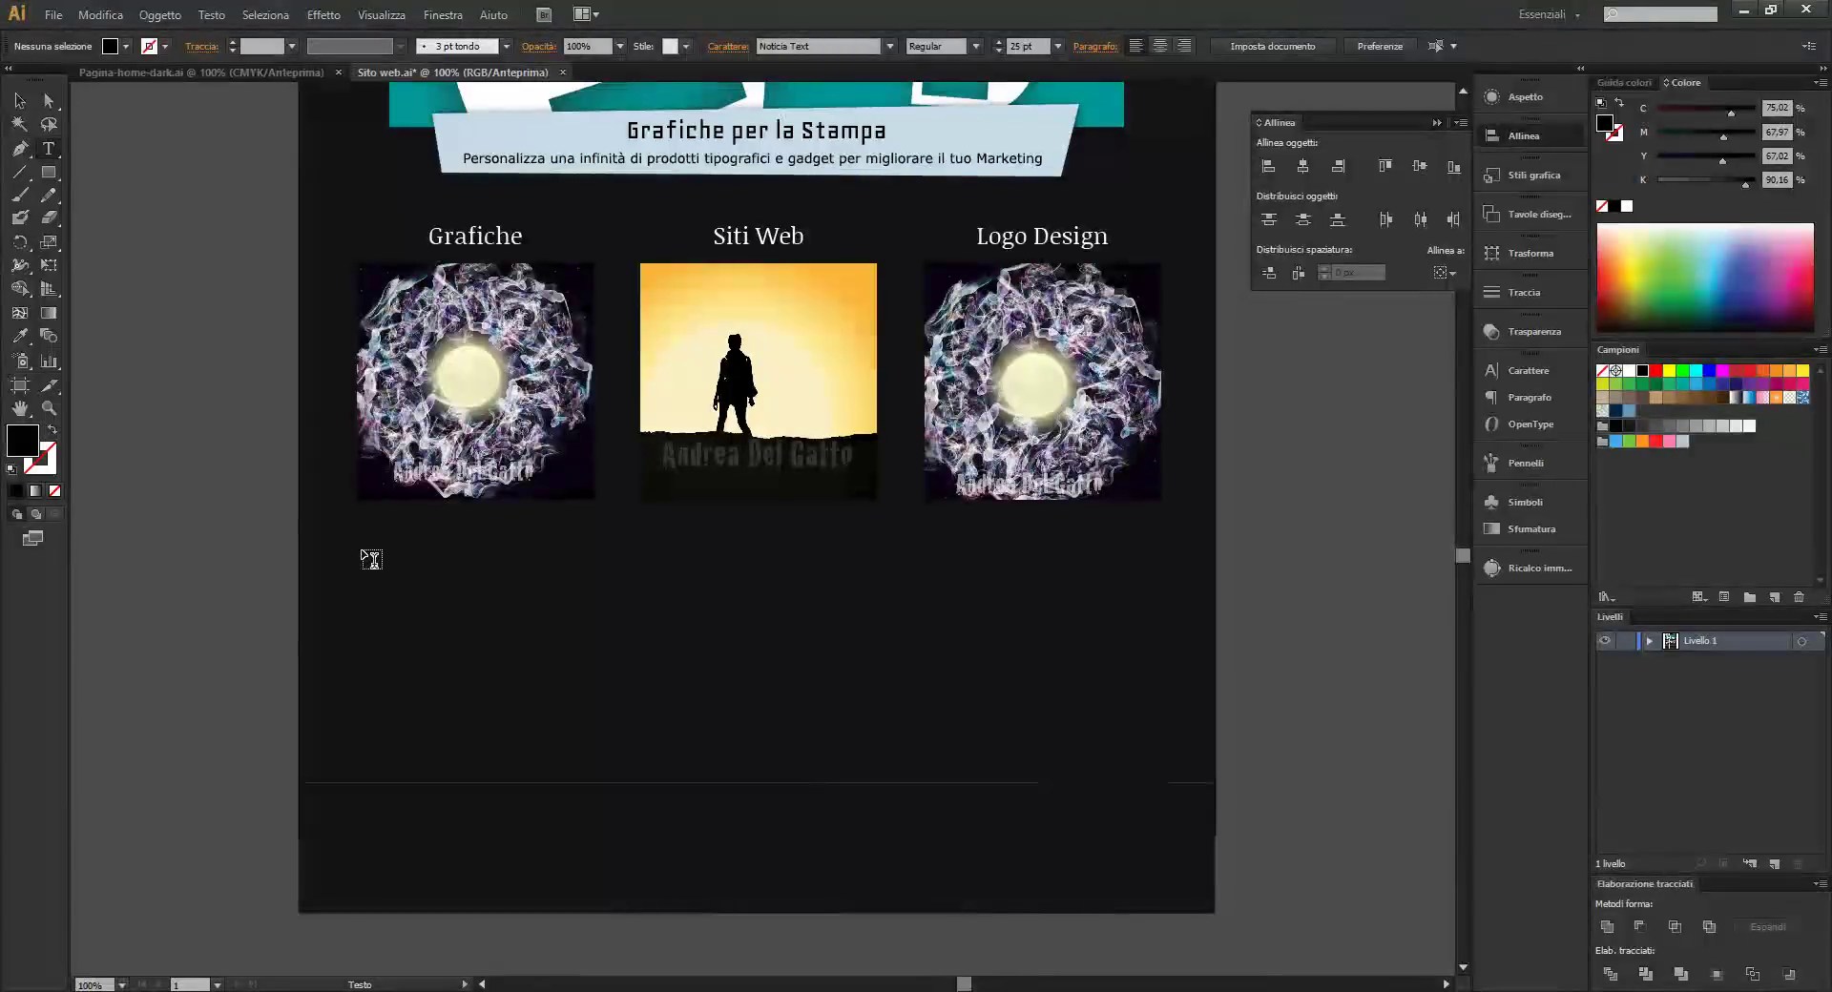
{"action": "left_click_drag", "start_coordinate": [360, 549], "coordinate": [592, 766]}
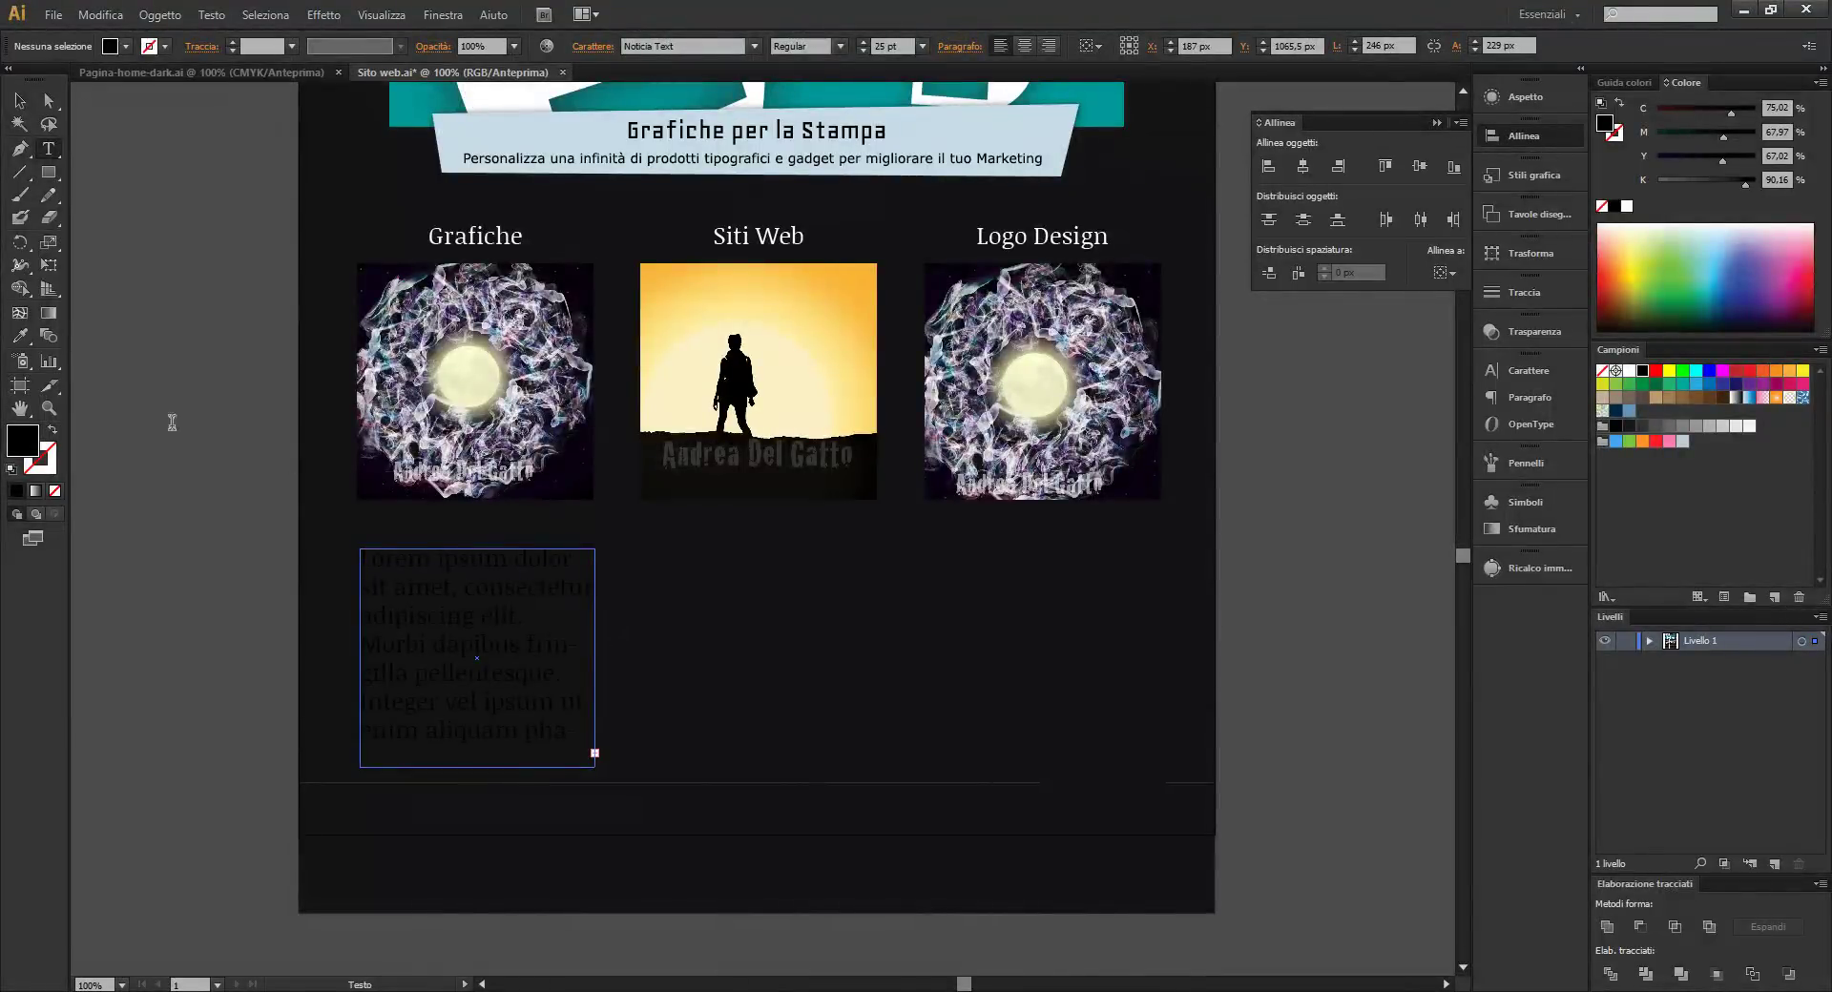
{"action": "left_click", "coordinate": [20, 100]}
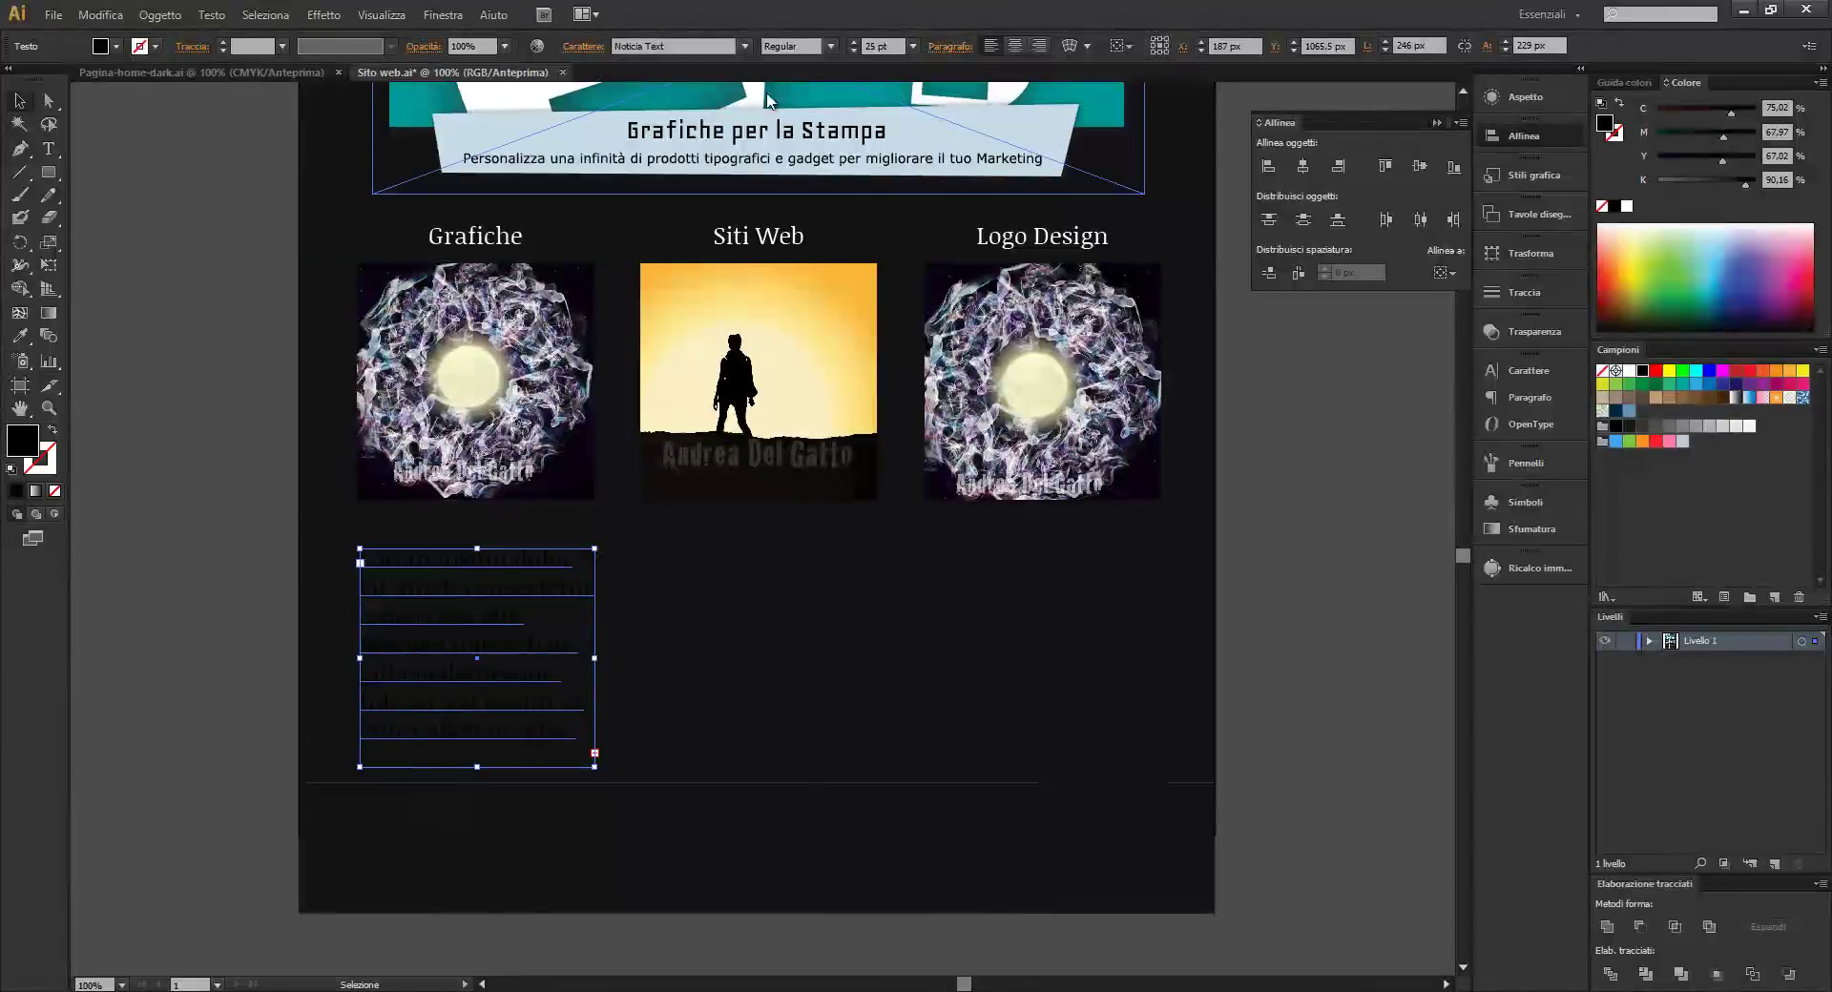
Set the placeholder text to 12 pt with a white fill
{"action": "left_click", "coordinate": [853, 50]}
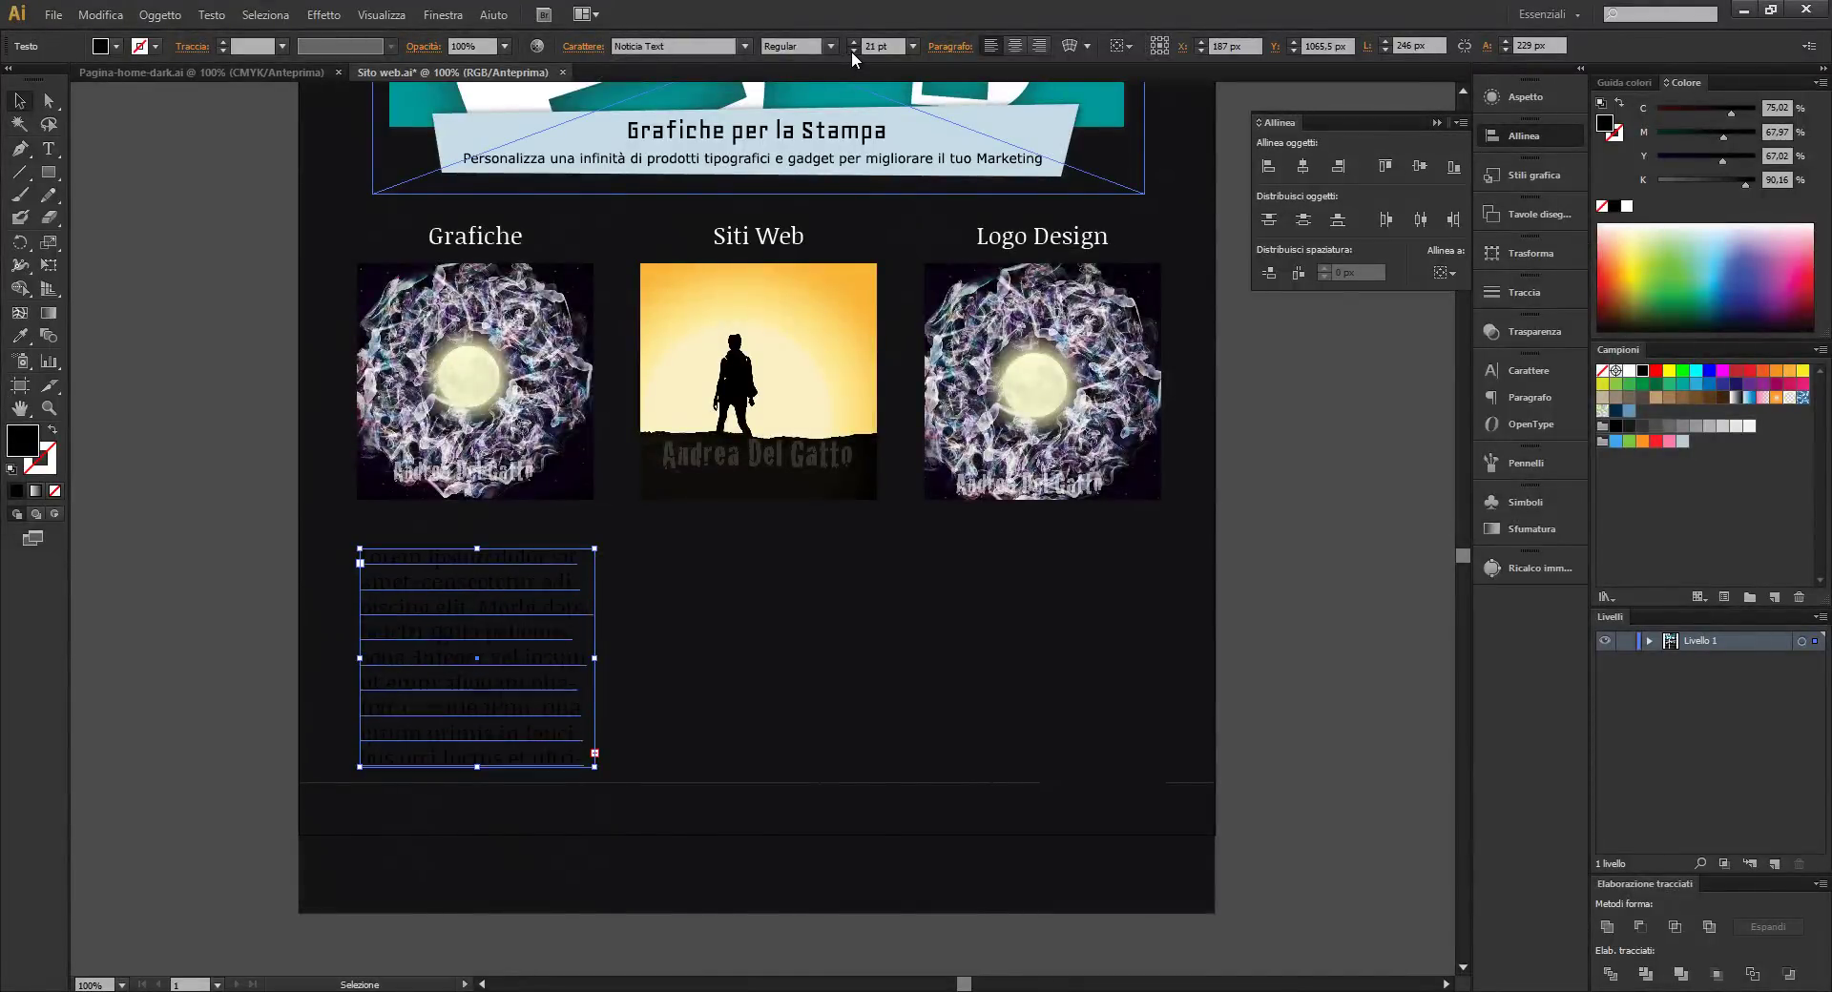
{"action": "left_click", "coordinate": [852, 50]}
{"action": "left_click", "coordinate": [852, 49]}
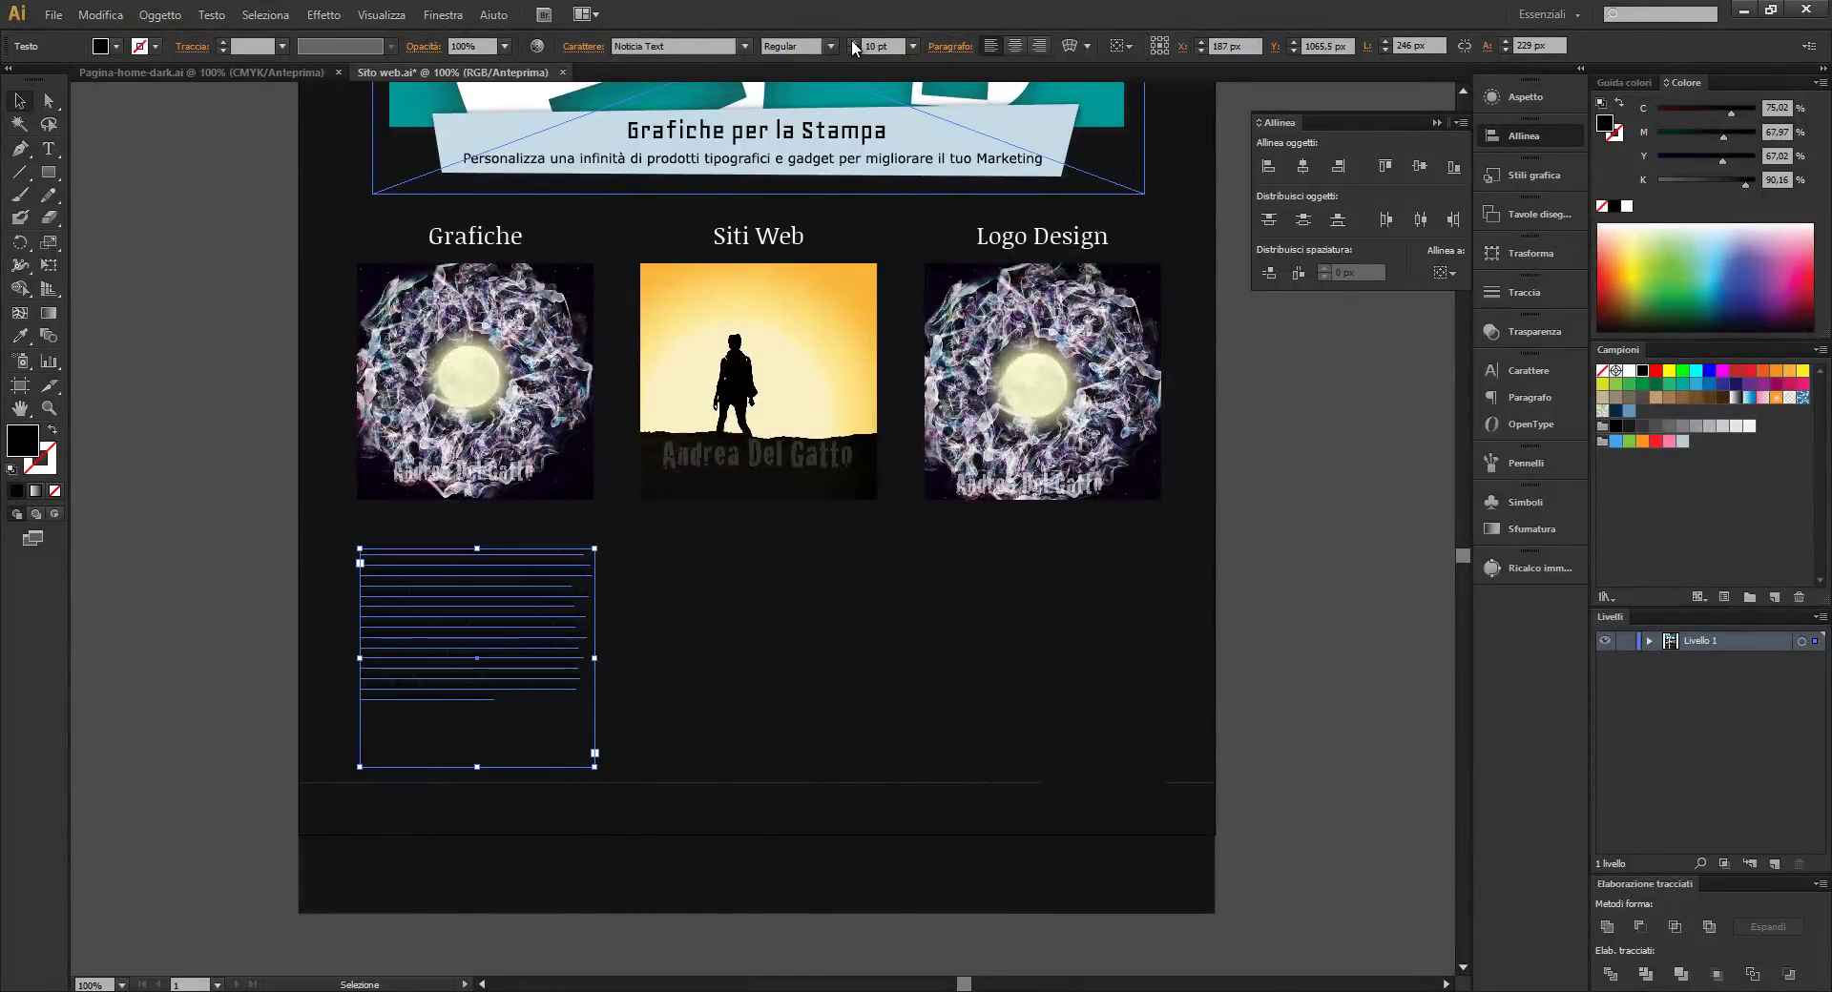
{"action": "left_click", "coordinate": [852, 41]}
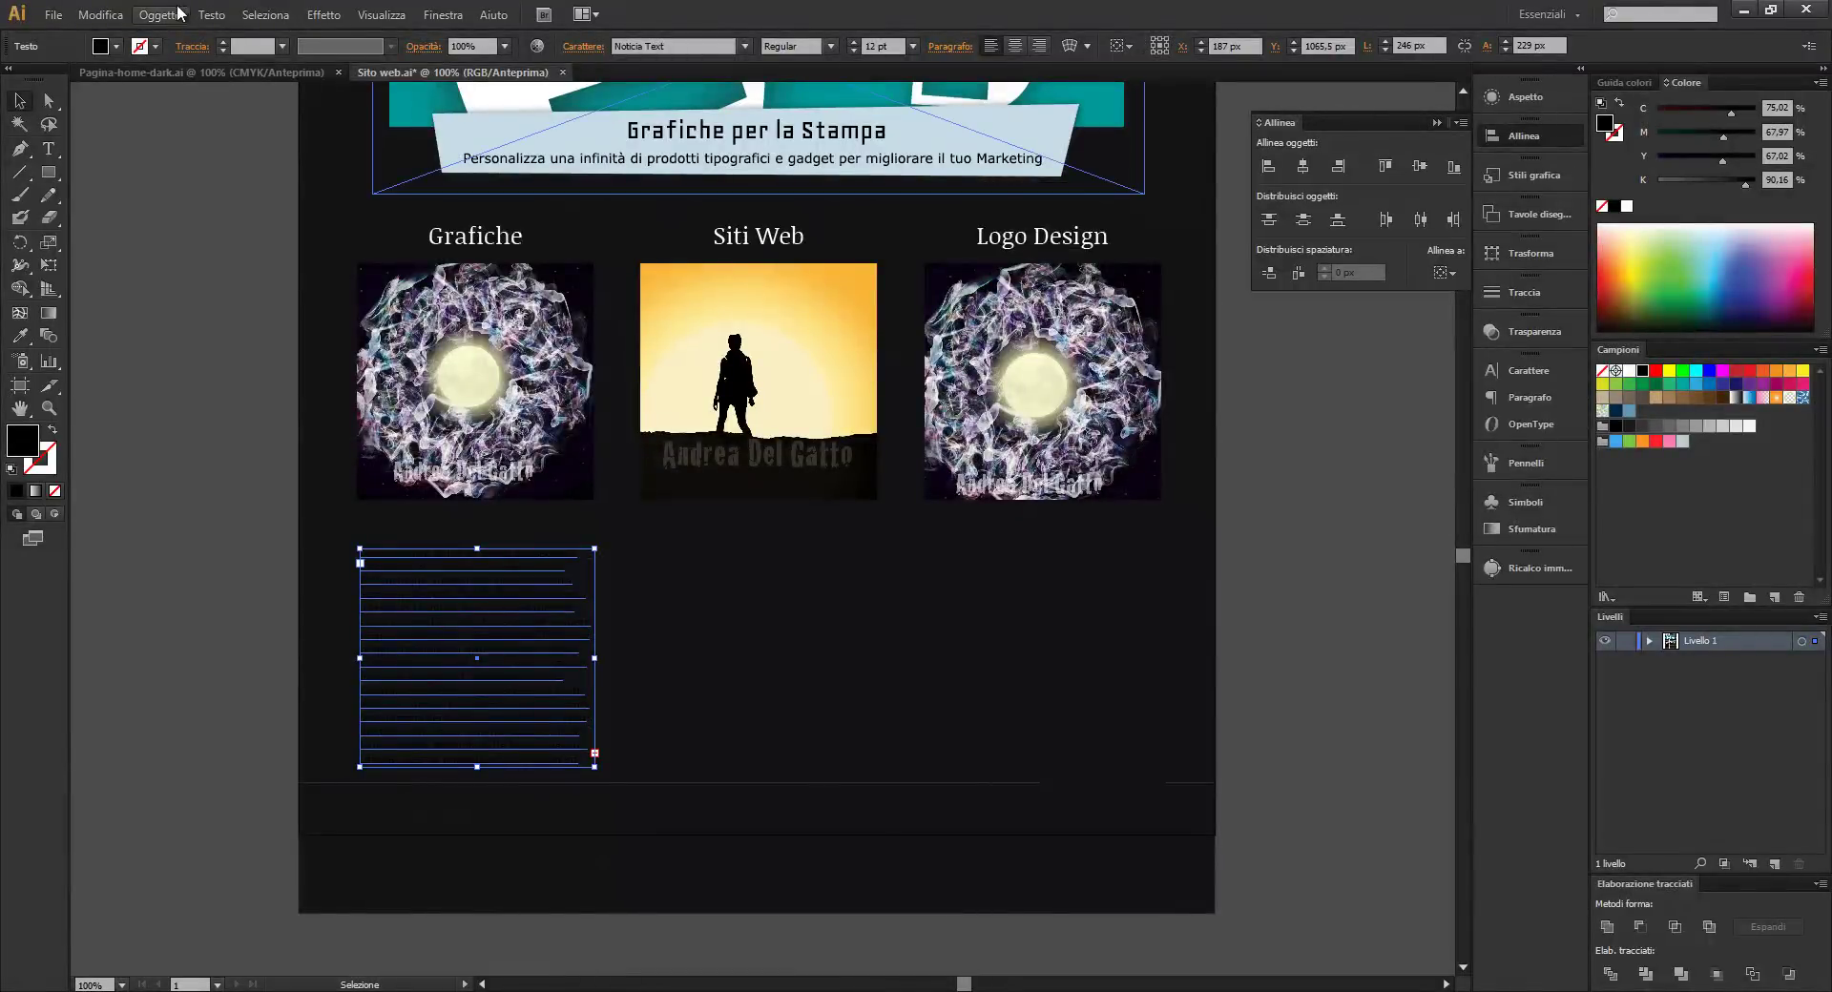
{"action": "left_click", "coordinate": [115, 47]}
{"action": "left_click", "coordinate": [40, 79]}
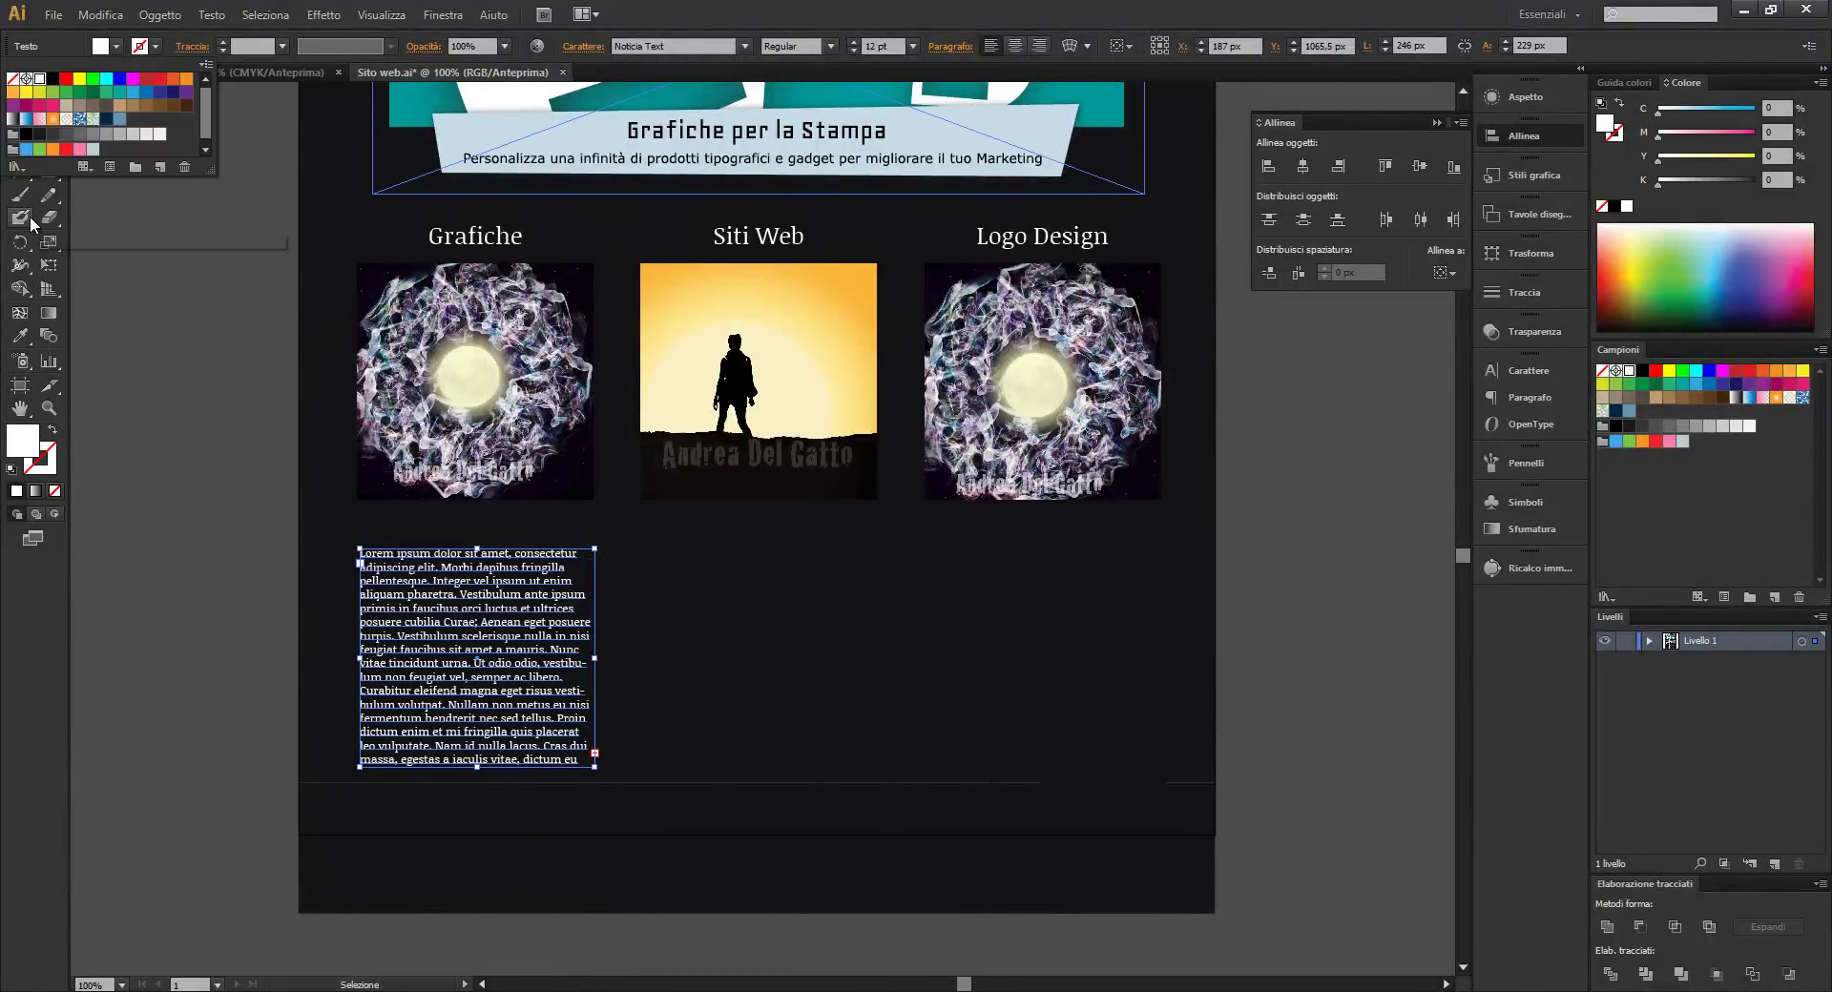
{"action": "left_click", "coordinate": [210, 286]}
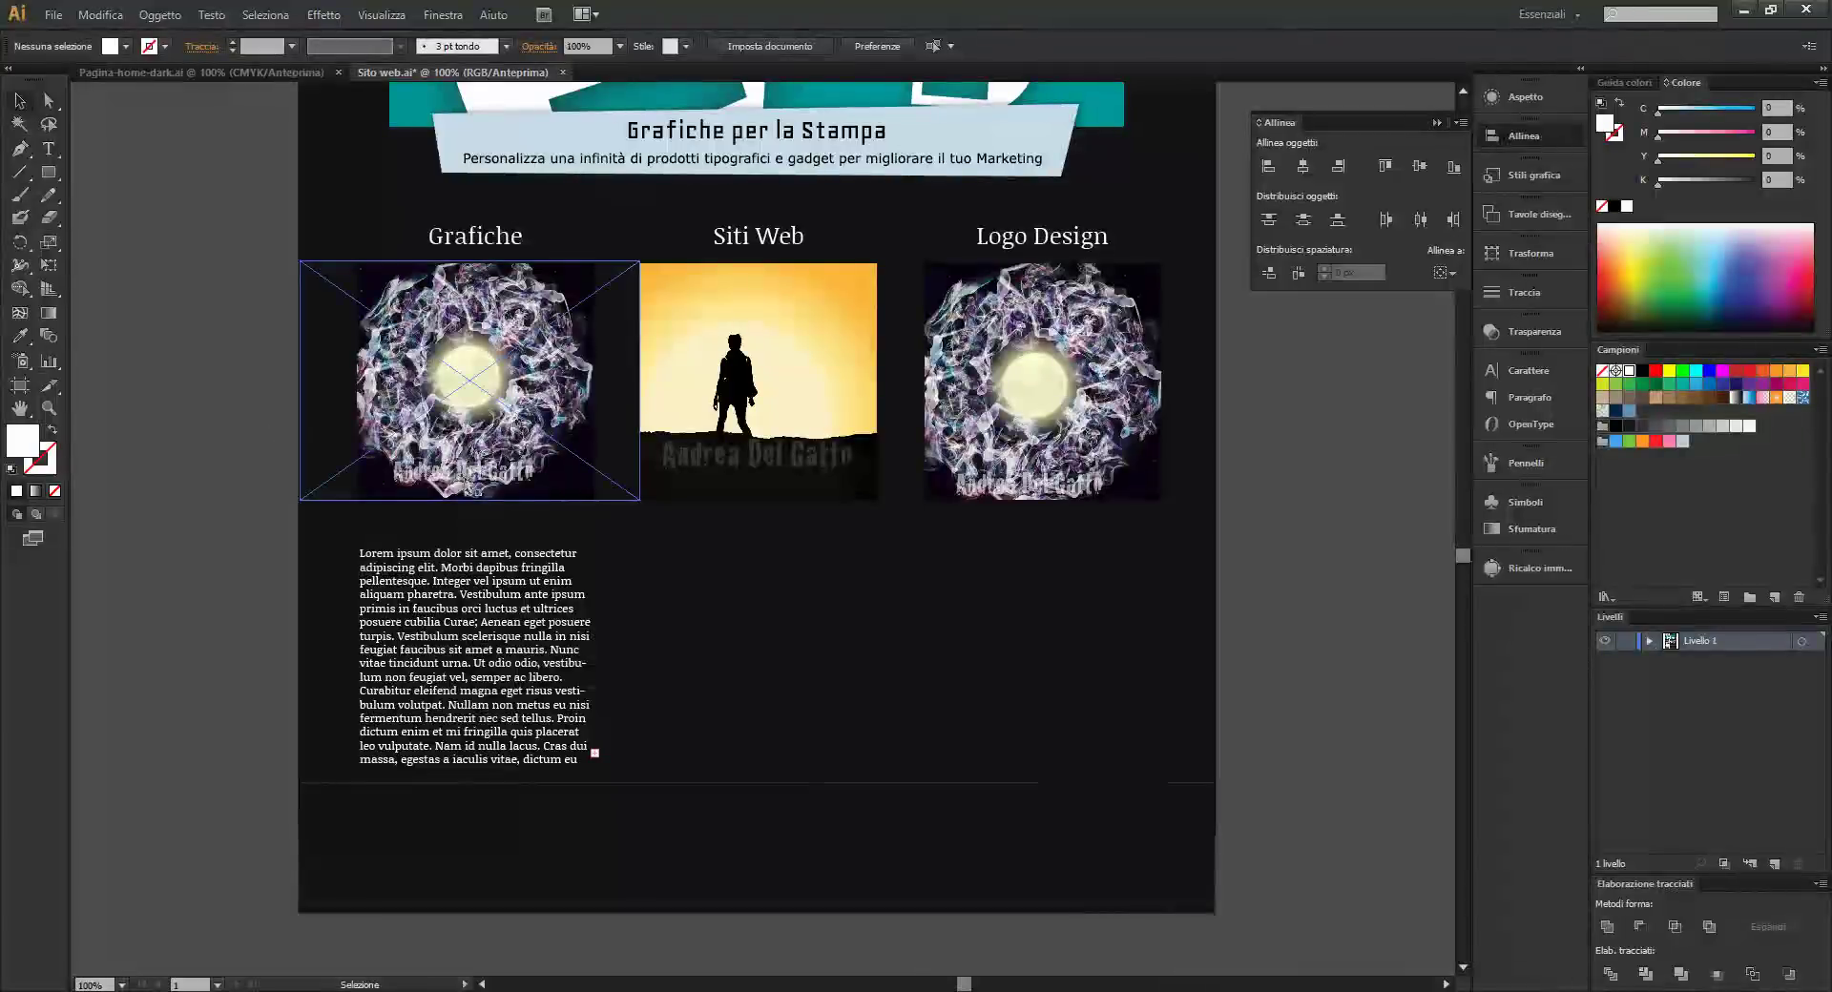
Enlarge the Grafiche text frame to reveal its overflowing lines
{"action": "left_click", "coordinate": [584, 759]}
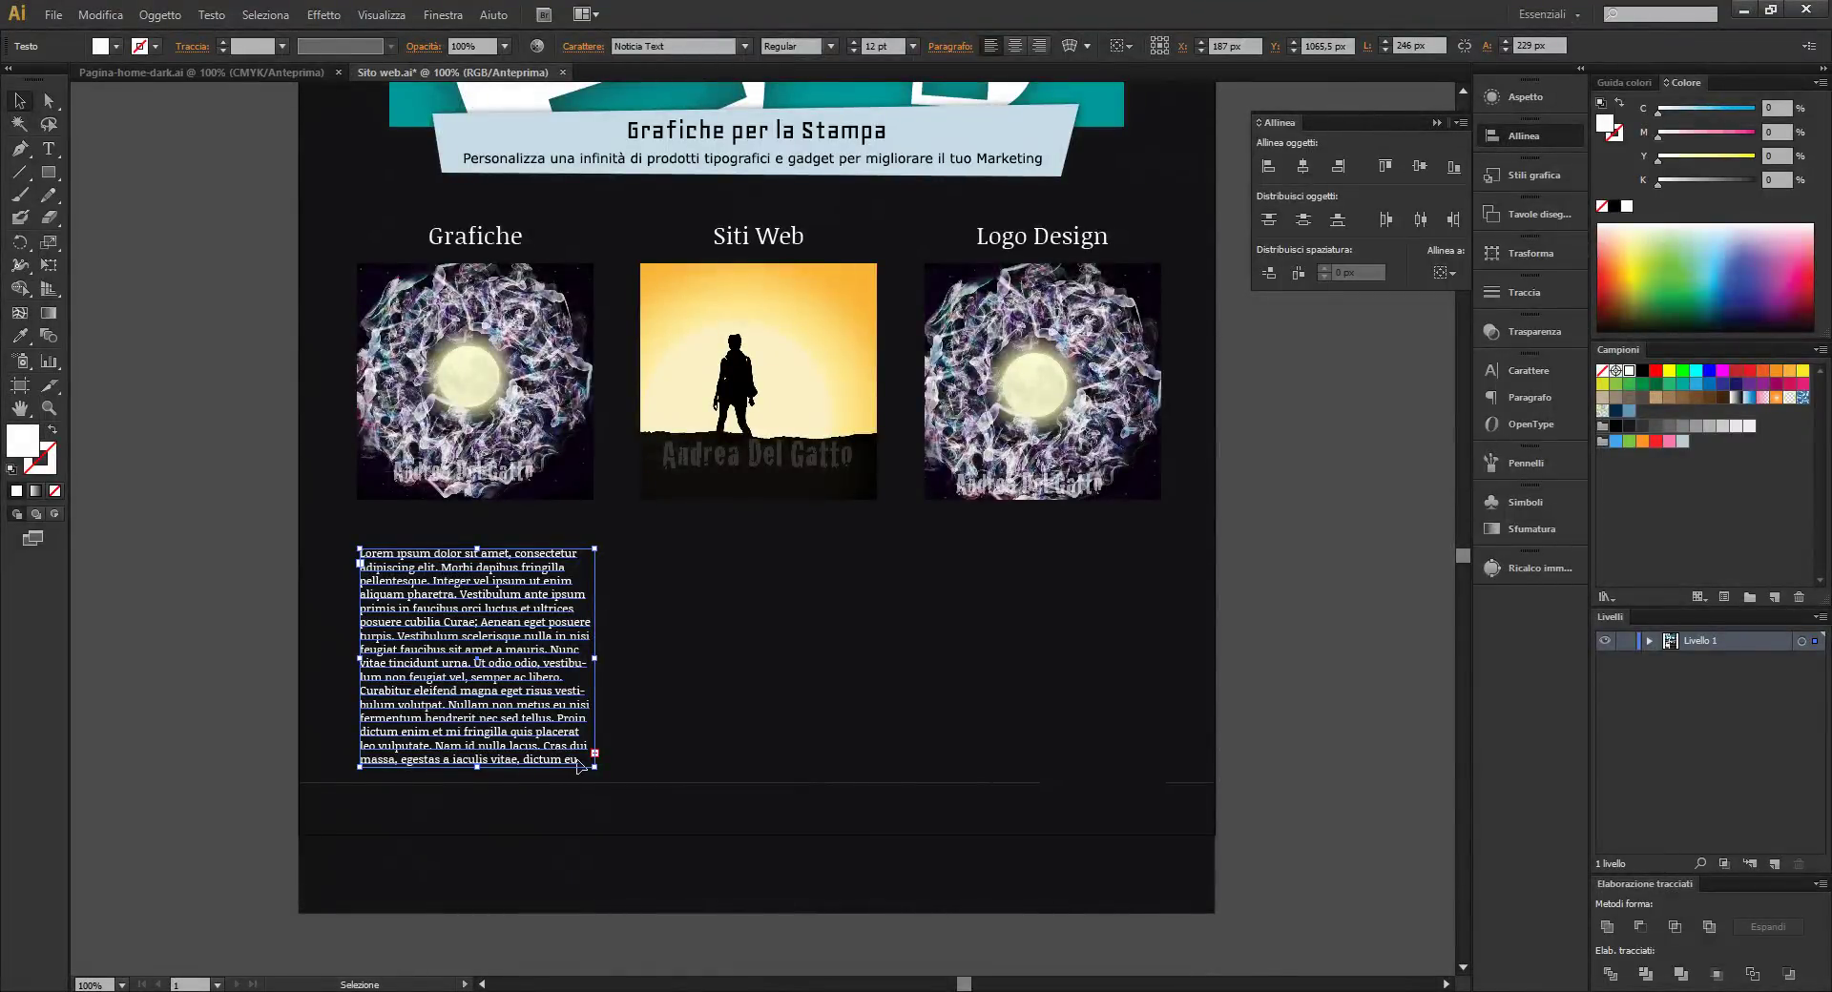
{"action": "scroll", "coordinate": [478, 770], "scroll_direction": "down", "scroll_amount": 3}
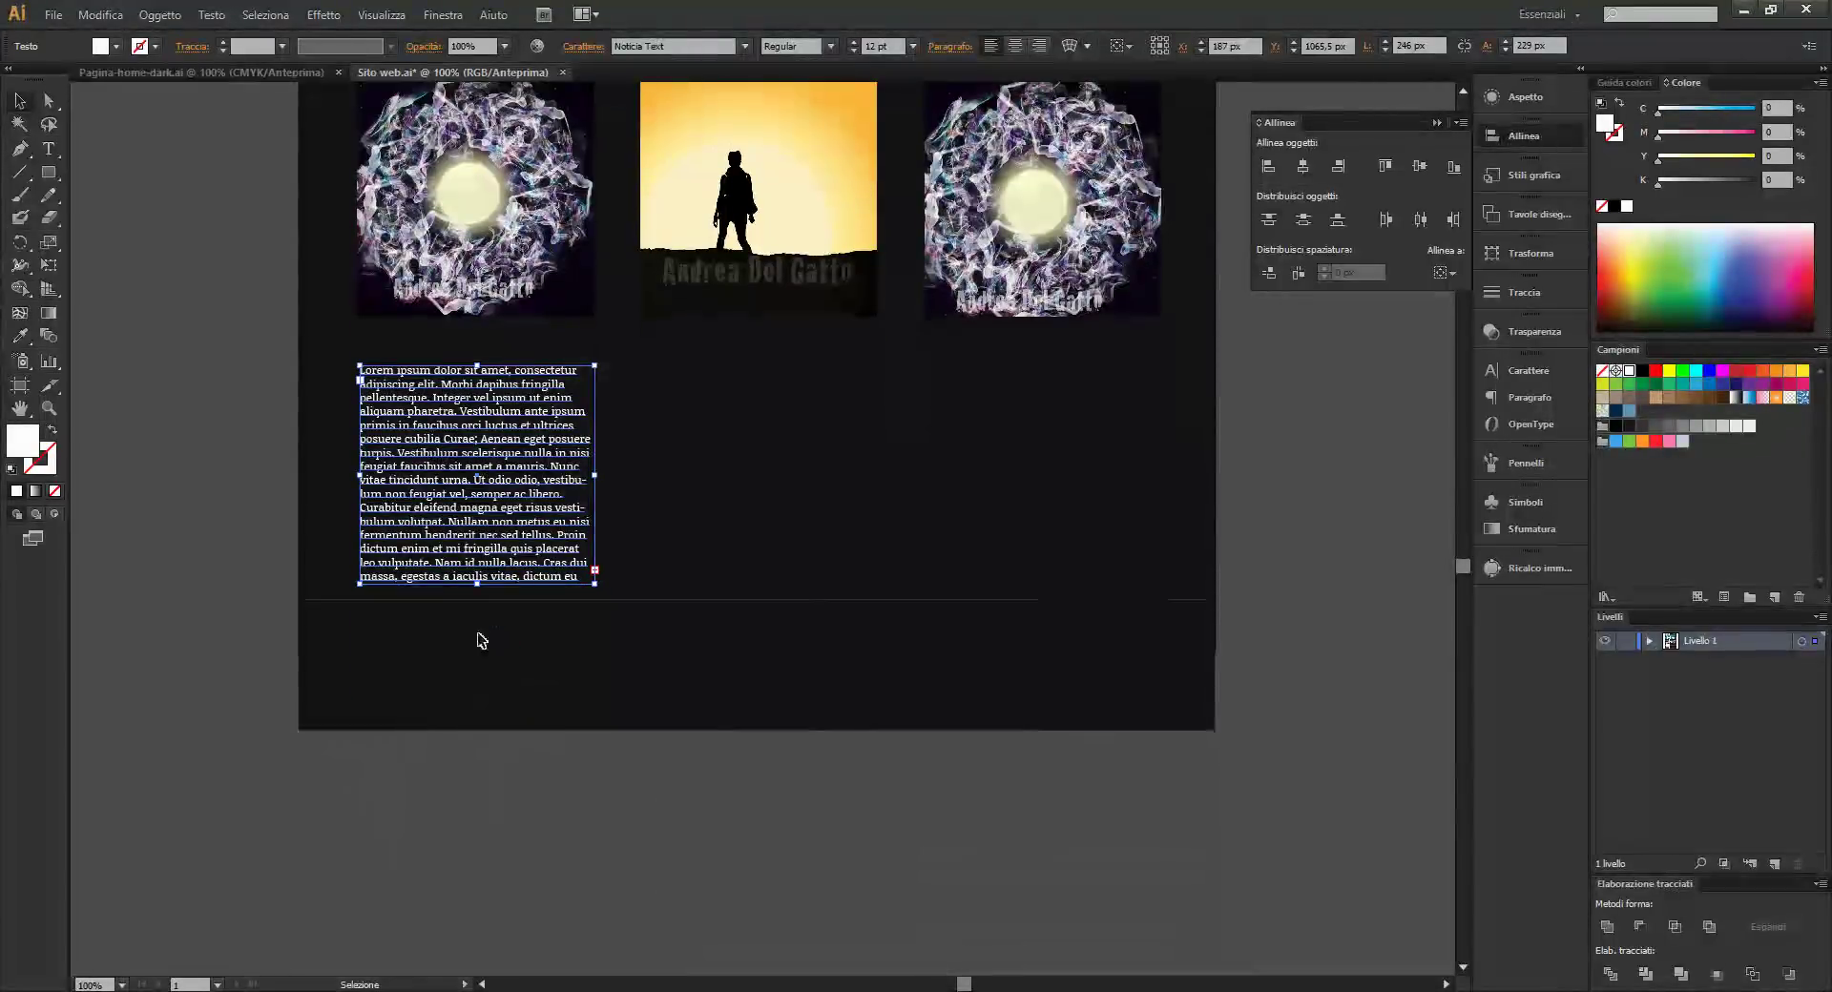
{"action": "left_click_drag", "start_coordinate": [481, 584], "coordinate": [481, 654]}
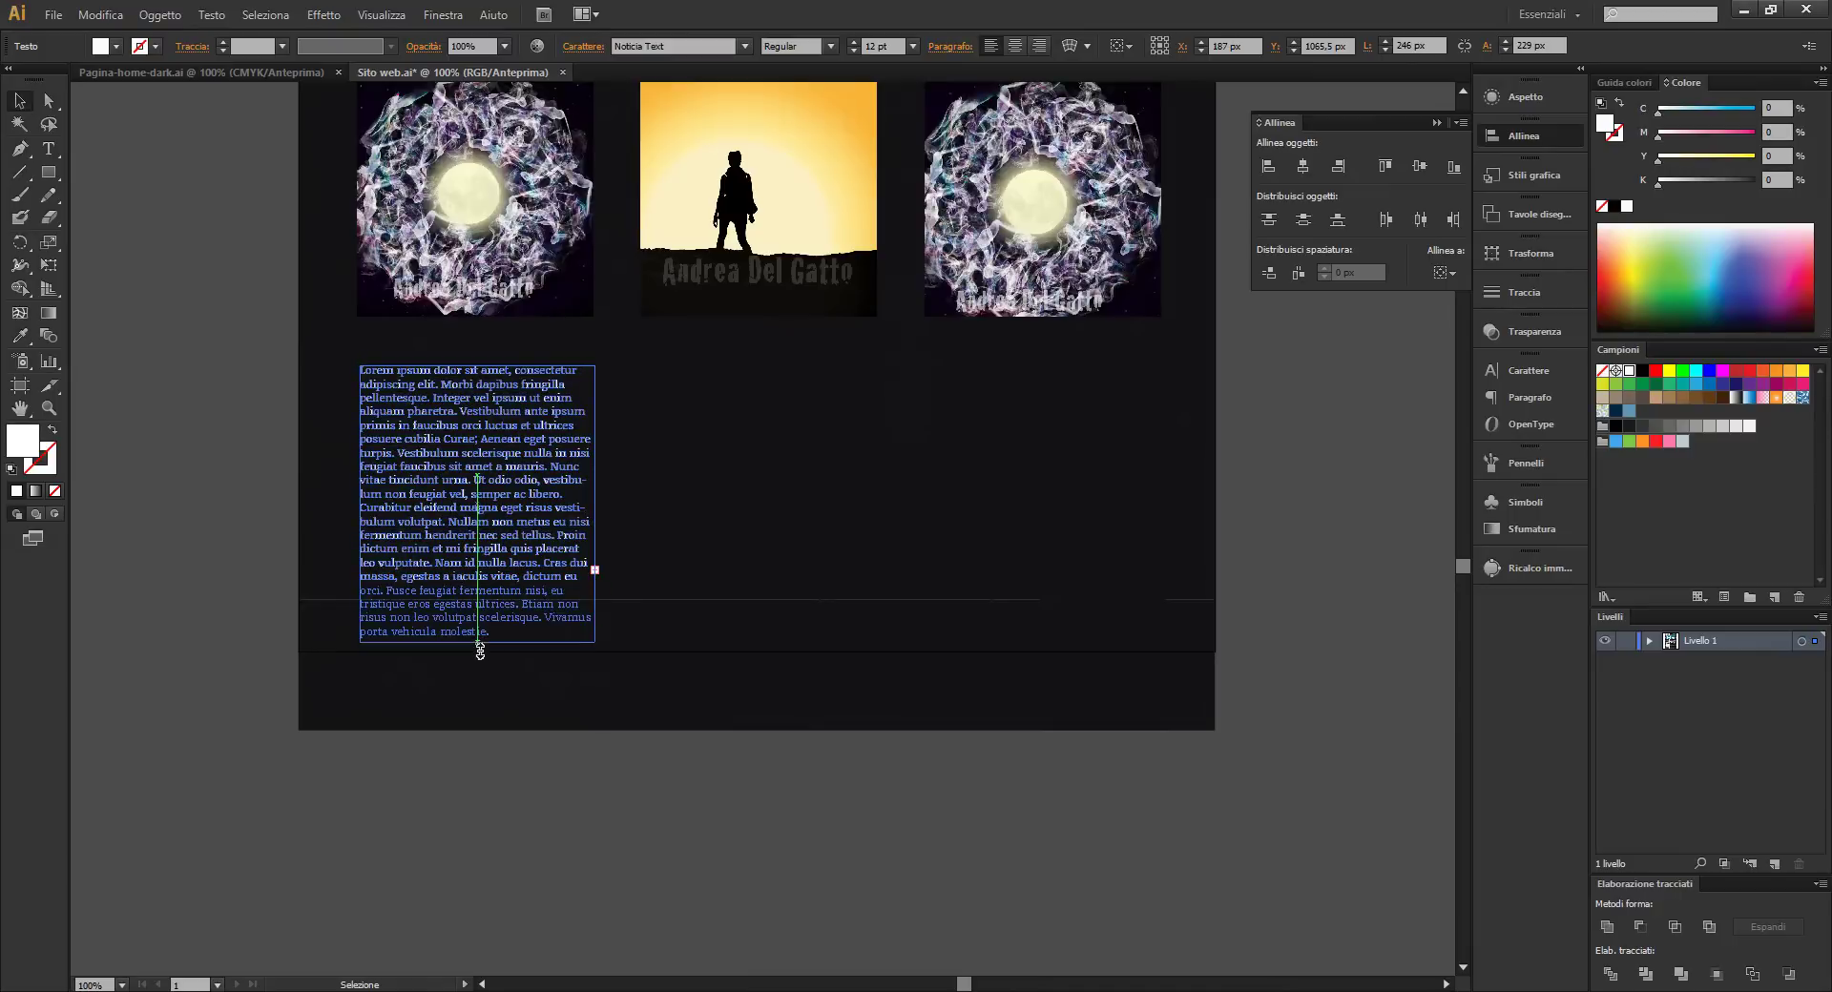
{"action": "left_click", "coordinate": [503, 638]}
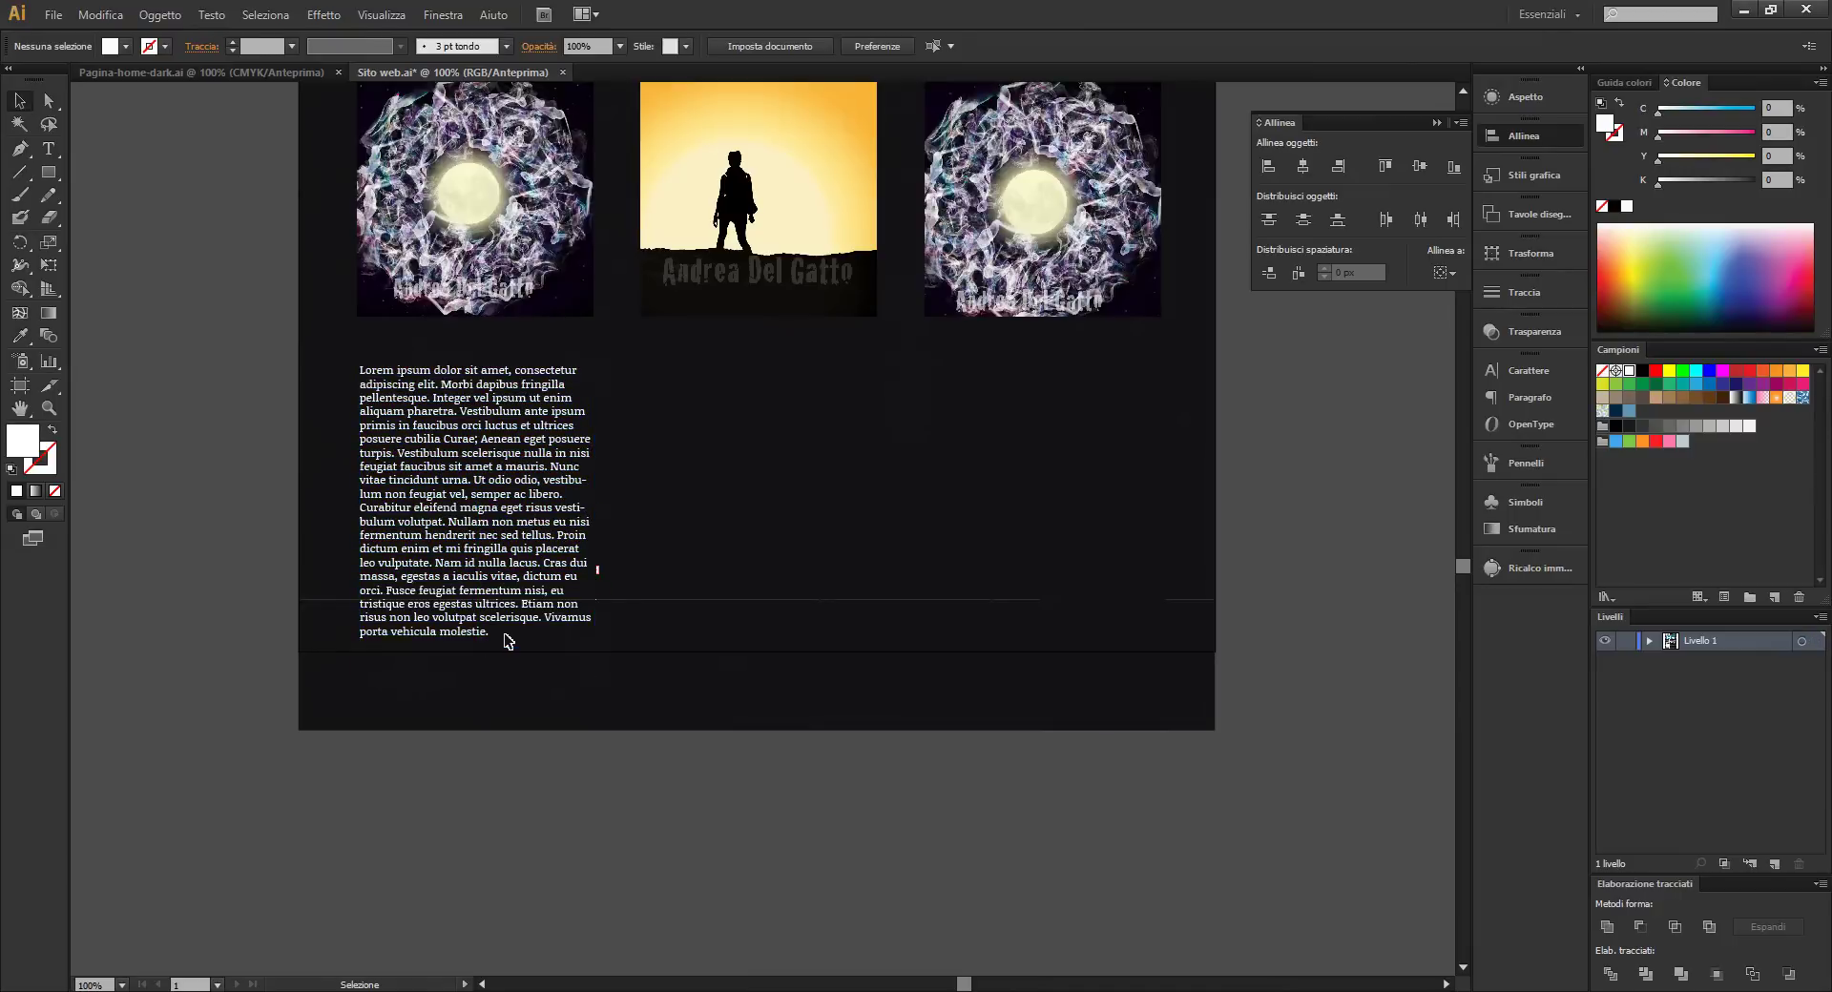
{"action": "left_click", "coordinate": [485, 638]}
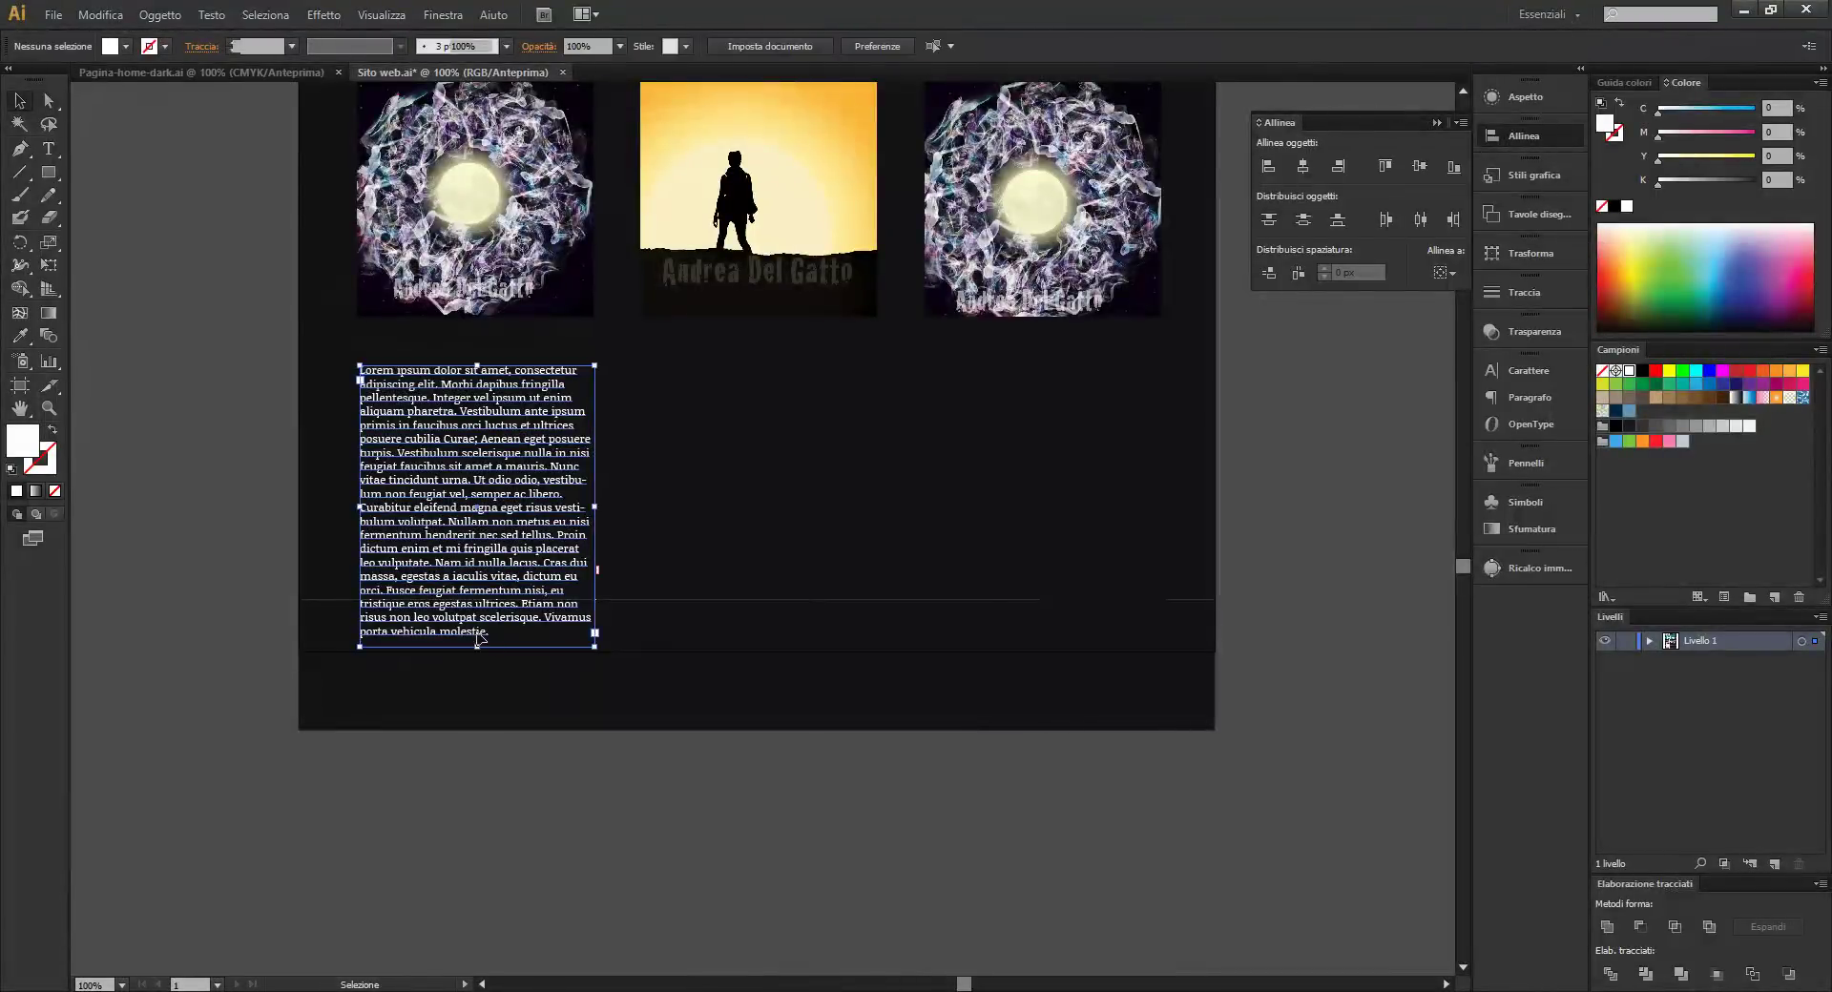
Delete the last four lines so the copy ends at 'dictum eu', then shrink the frame
{"action": "double_click", "coordinate": [378, 596]}
{"action": "key", "text": "ctrl+a"}
{"action": "left_click_drag", "start_coordinate": [487, 638], "coordinate": [343, 591]}
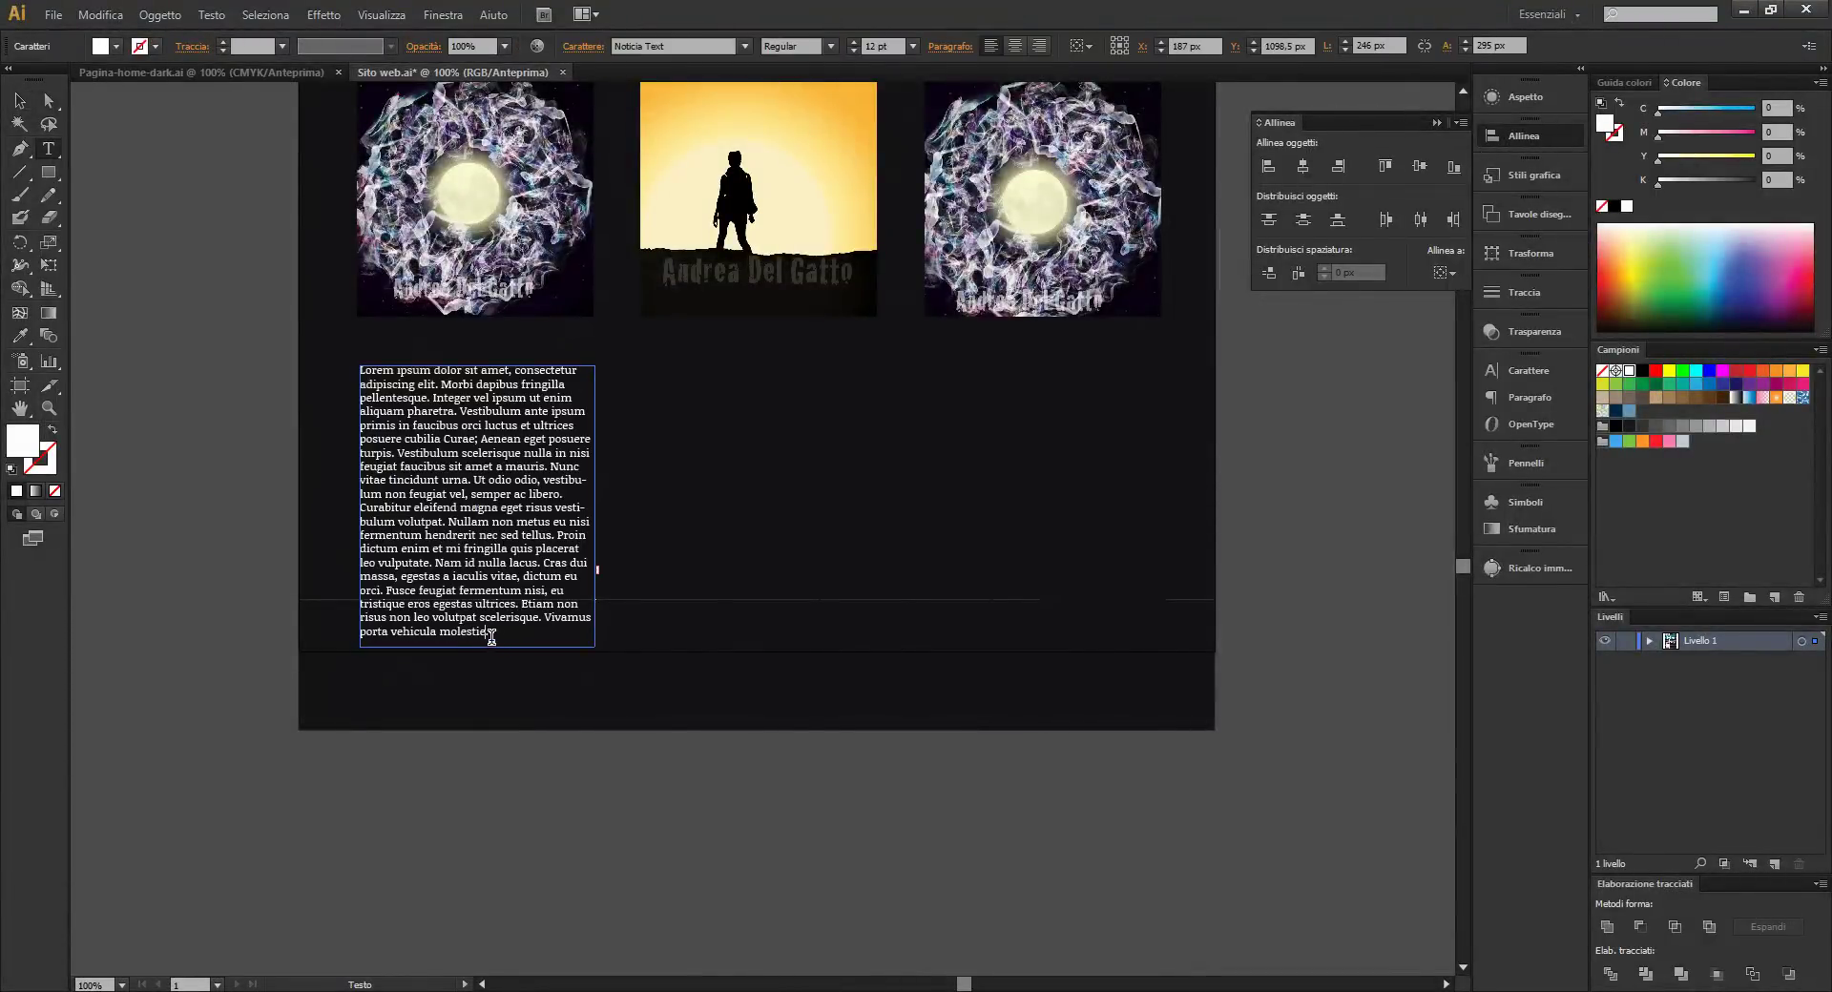
{"action": "key", "text": "BackSpace"}
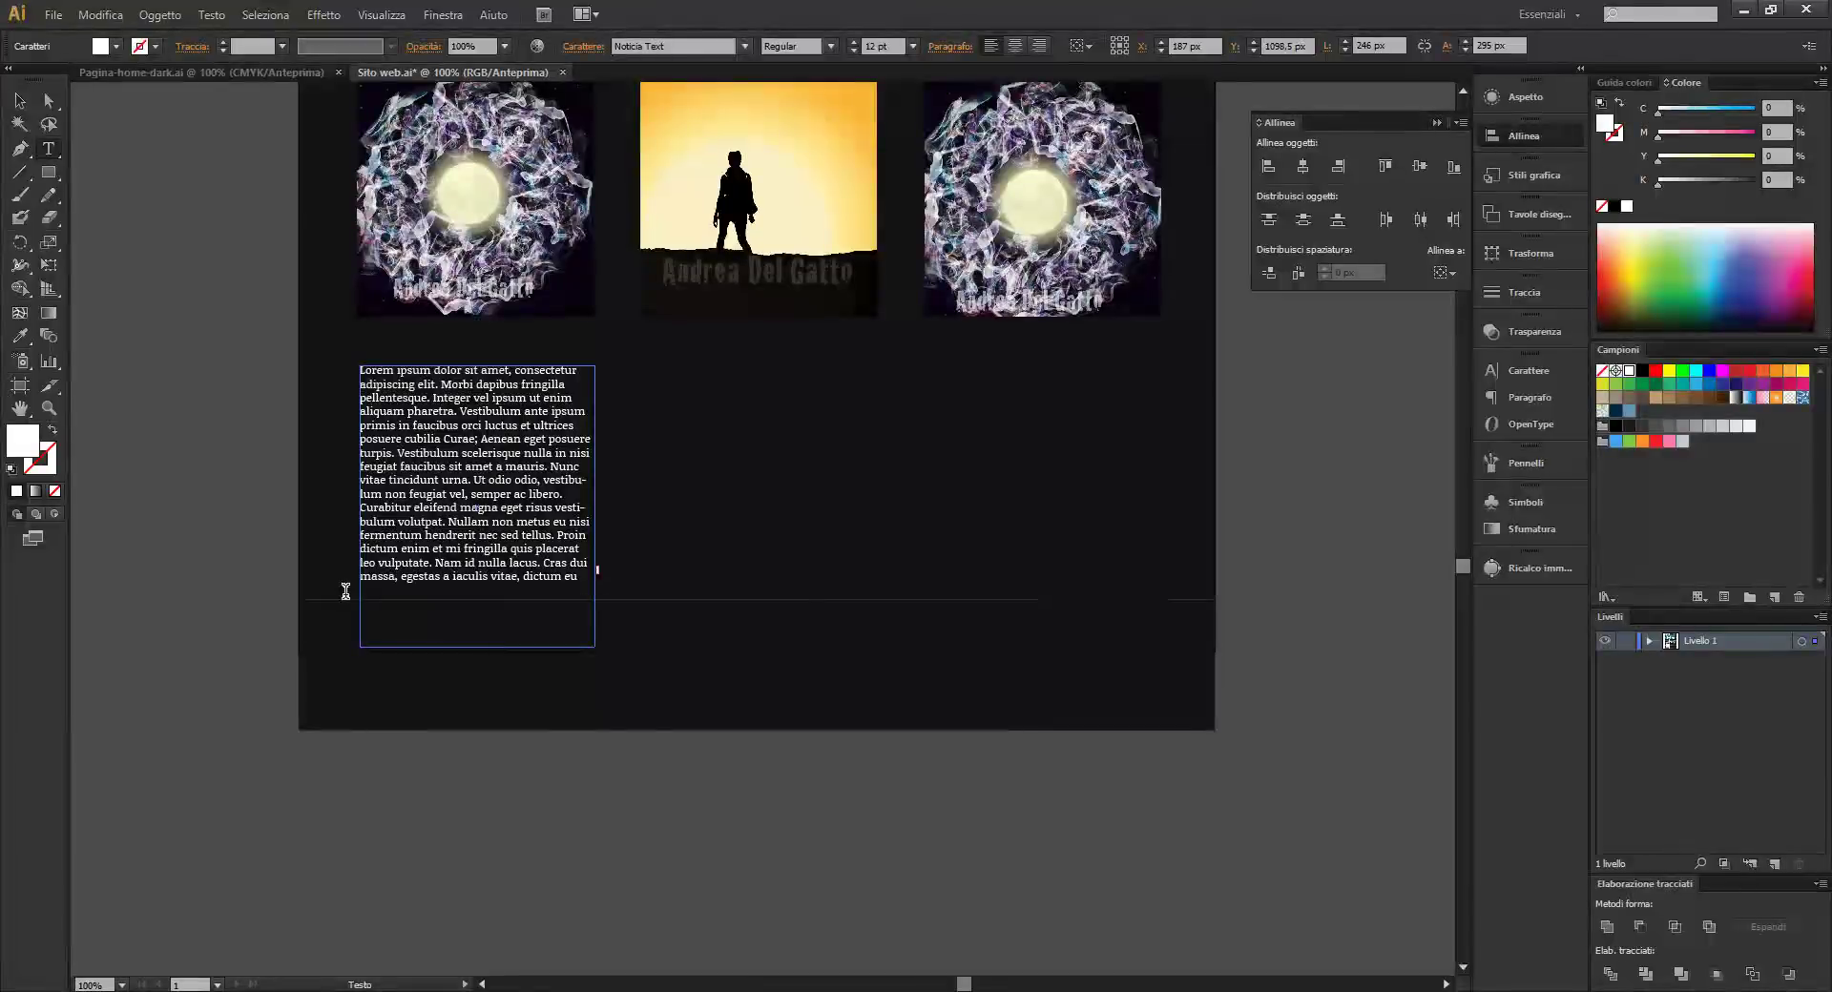
{"action": "left_click", "coordinate": [34, 98]}
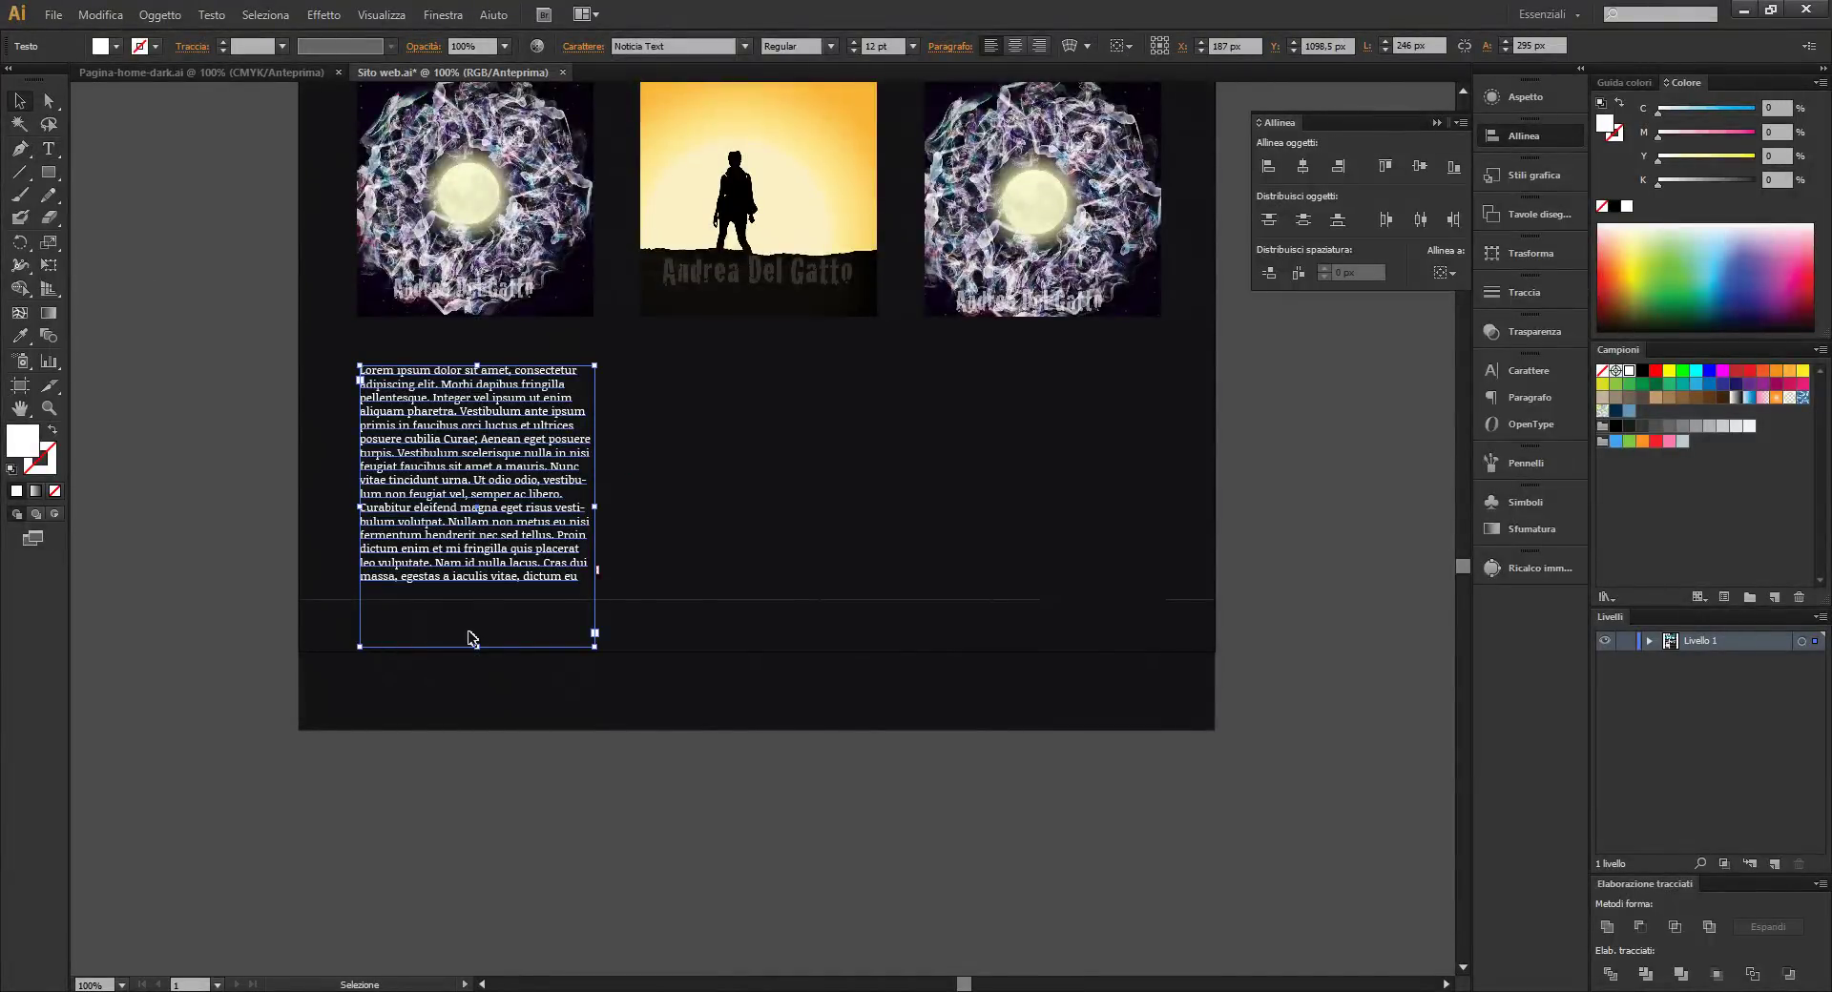
{"action": "left_click_drag", "start_coordinate": [479, 649], "coordinate": [478, 589]}
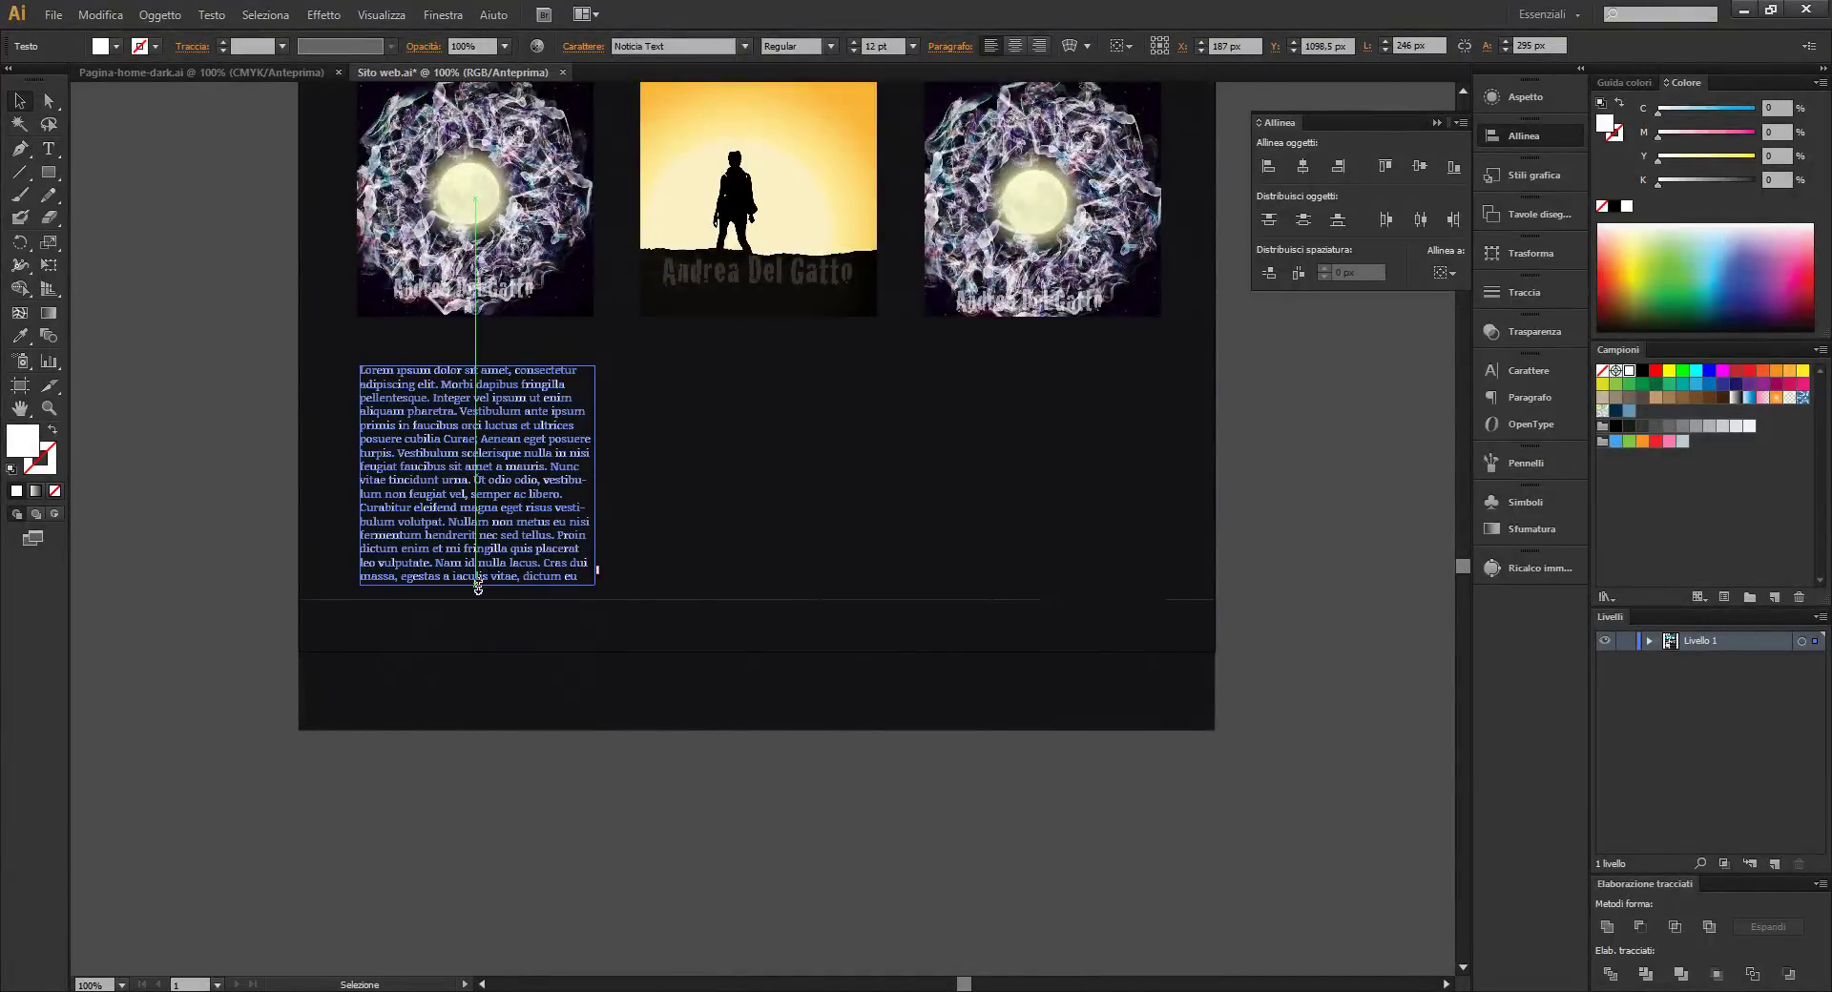
{"action": "left_click", "coordinate": [680, 561]}
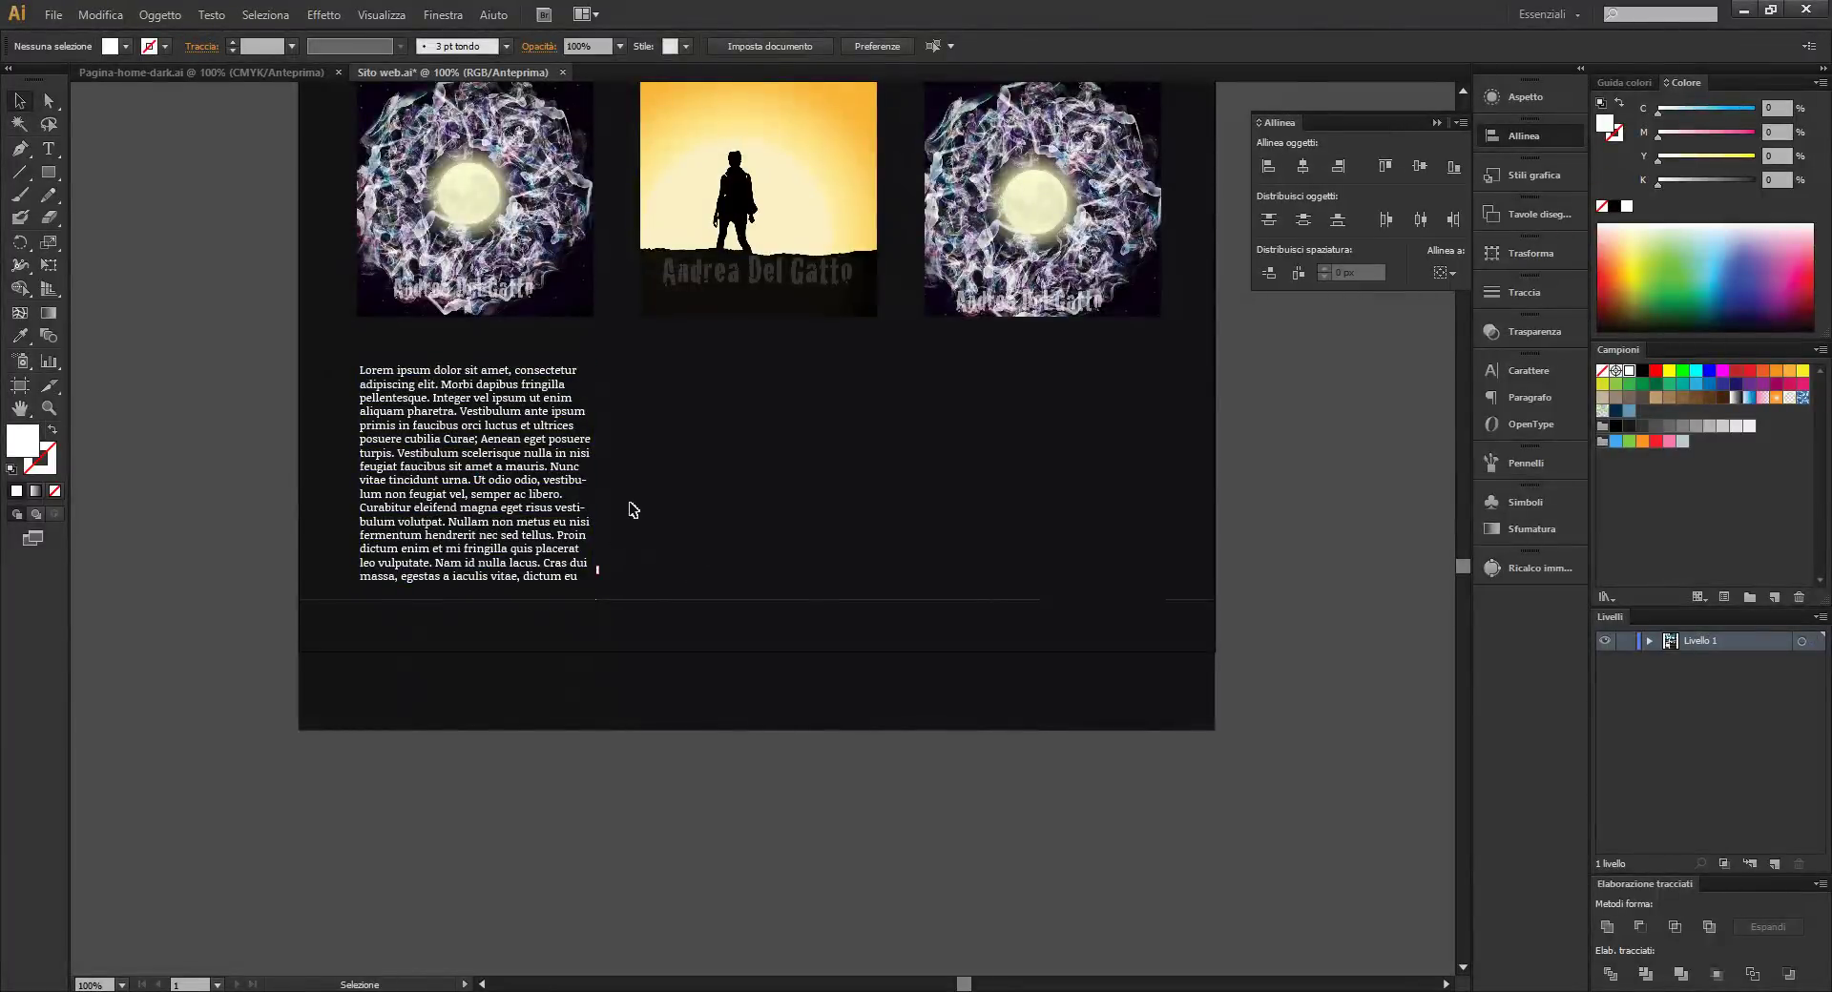
{"action": "scroll", "coordinate": [629, 508], "scroll_direction": "up", "scroll_amount": 3}
{"action": "left_click_drag", "start_coordinate": [798, 633], "coordinate": [659, 679]}
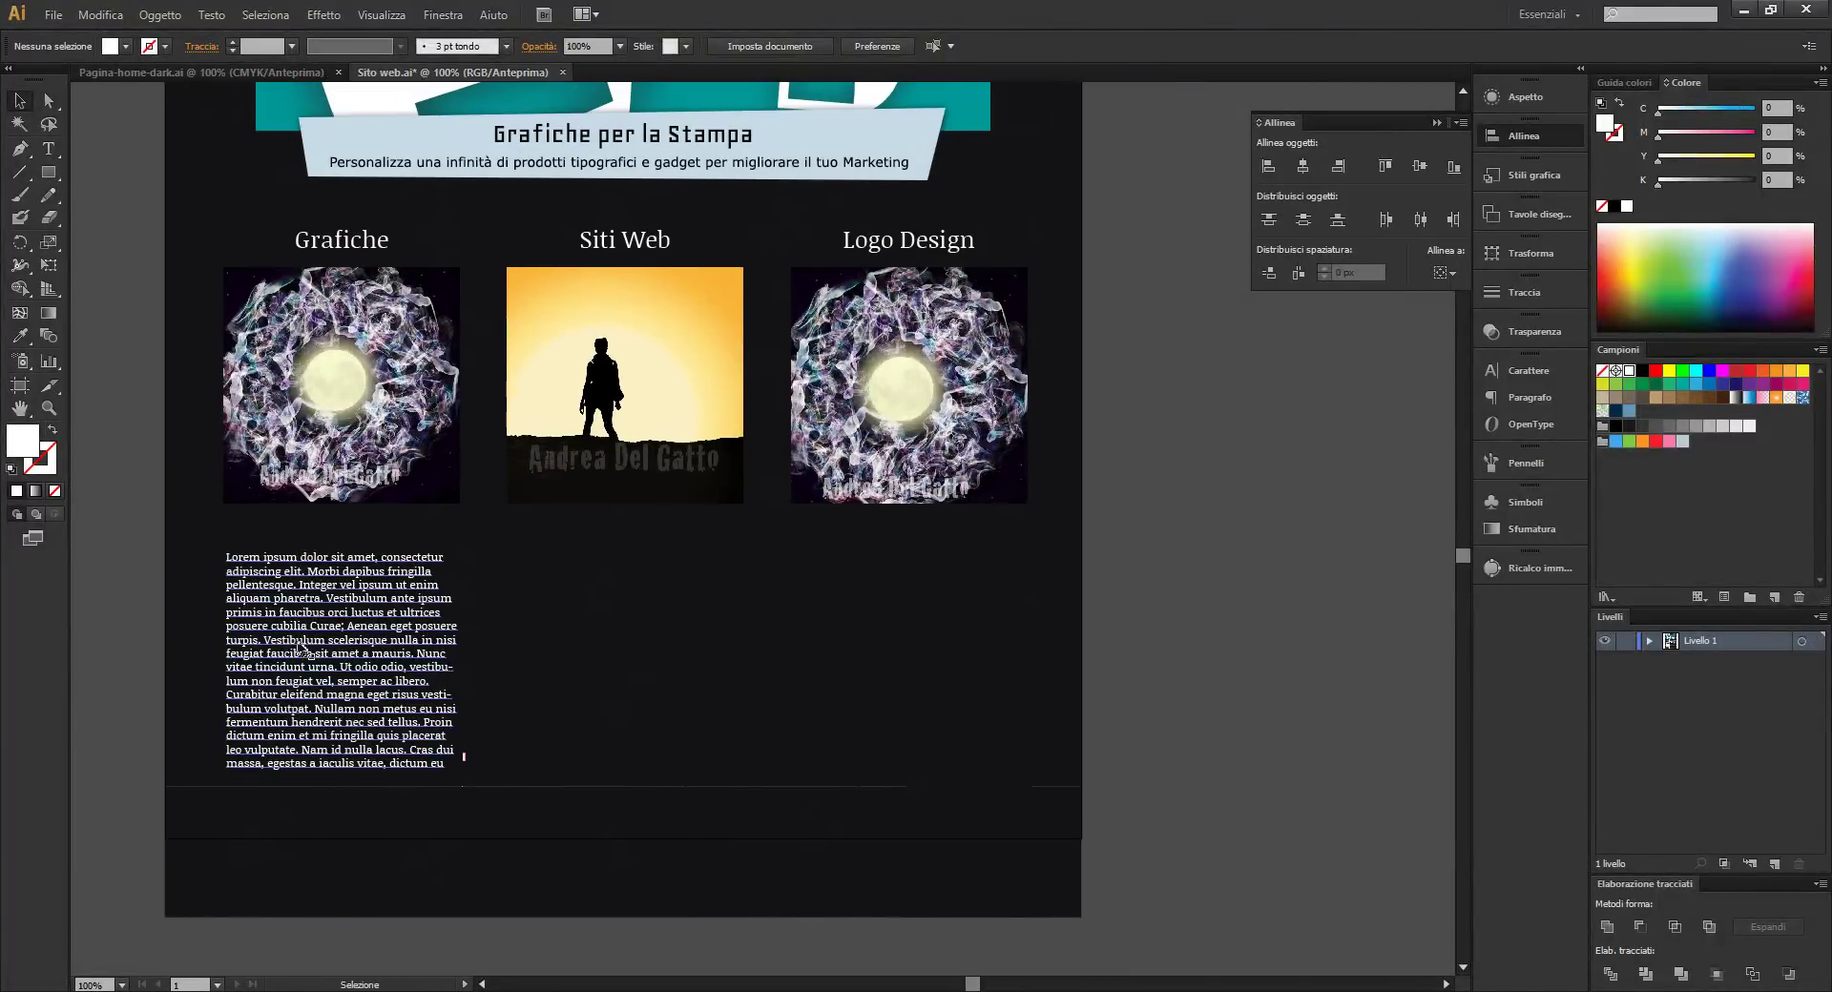
{"action": "left_click", "coordinate": [301, 649]}
{"action": "scroll", "coordinate": [319, 647], "scroll_direction": "down", "scroll_amount": 1}
{"action": "left_click_drag", "start_coordinate": [319, 647], "coordinate": [874, 636]}
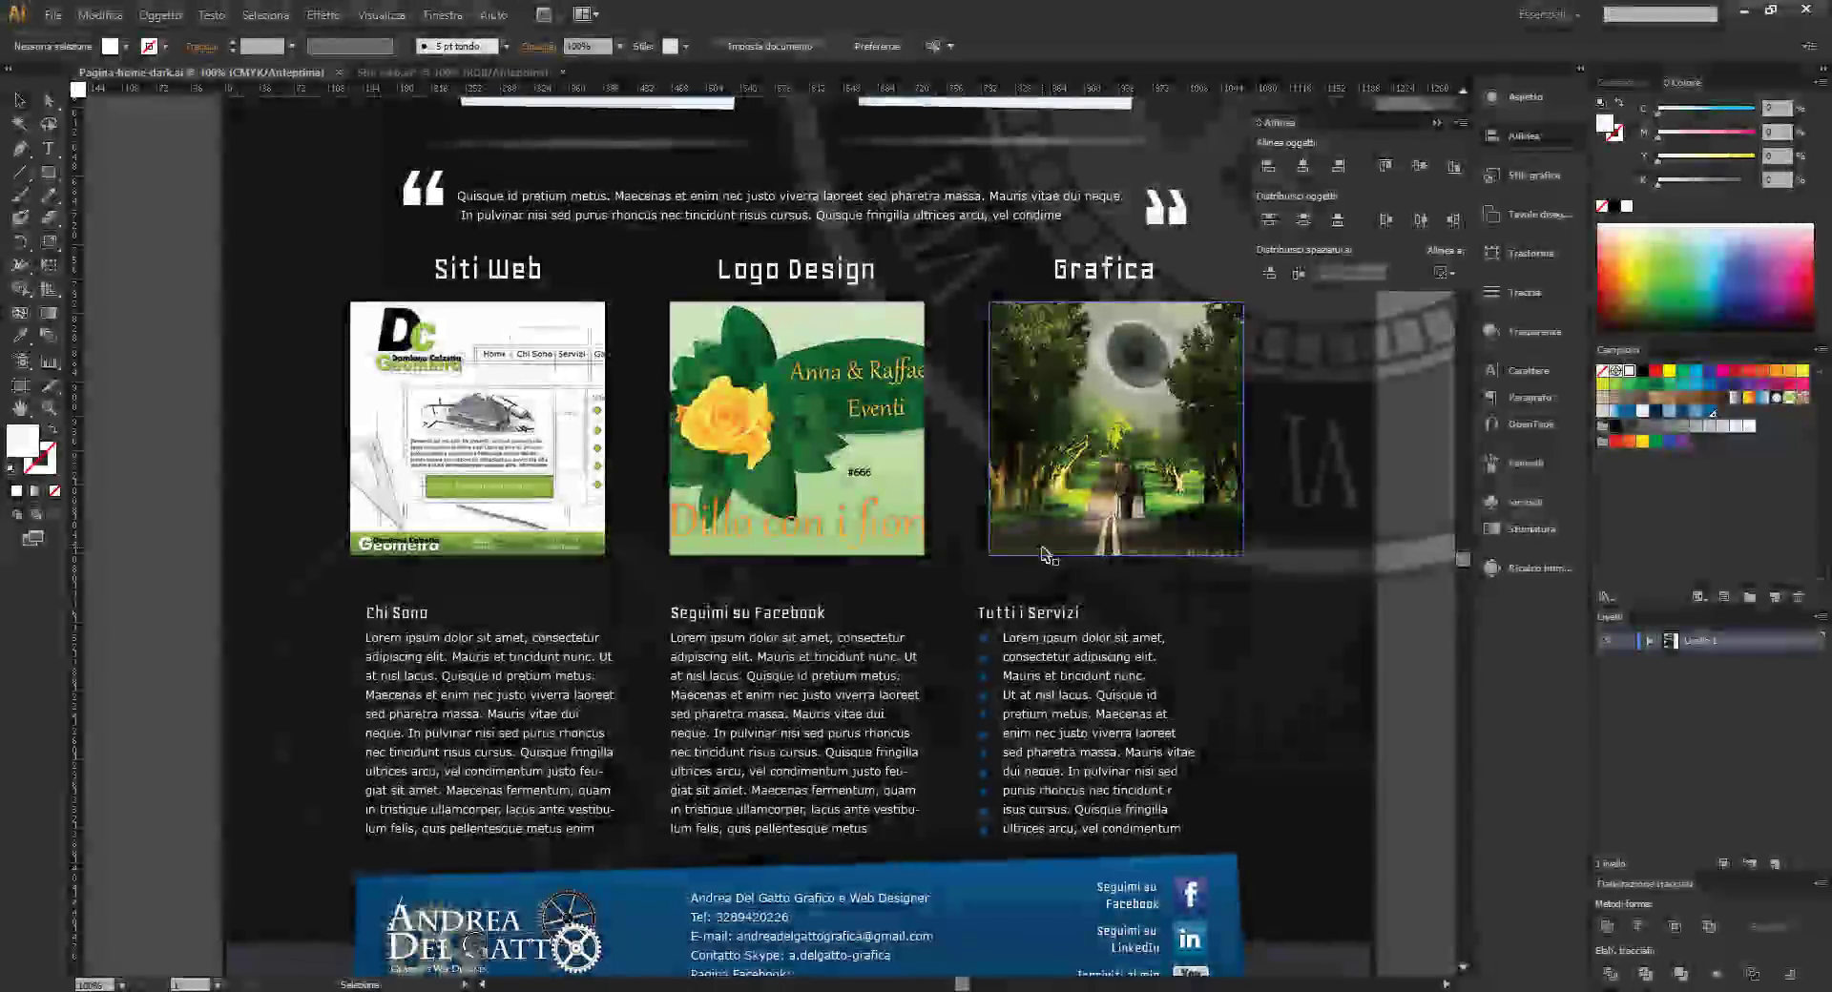
{"action": "left_click", "coordinate": [470, 75]}
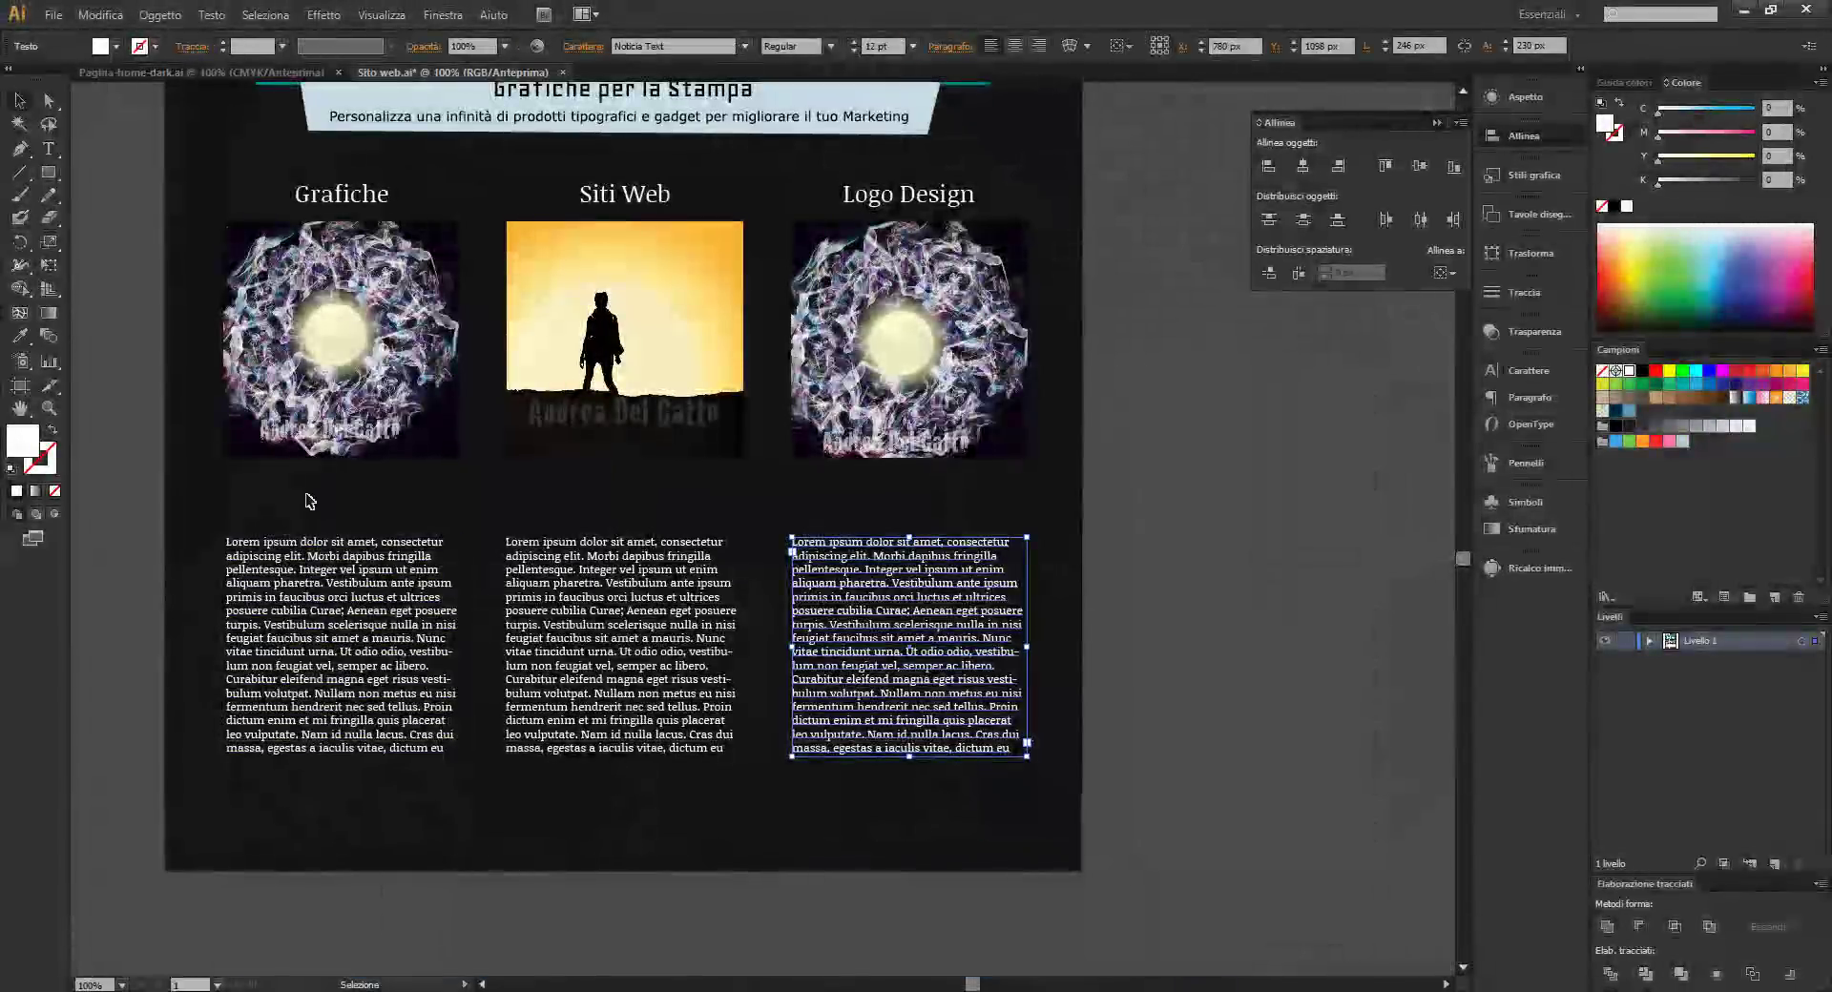
{"action": "left_click", "coordinate": [339, 202]}
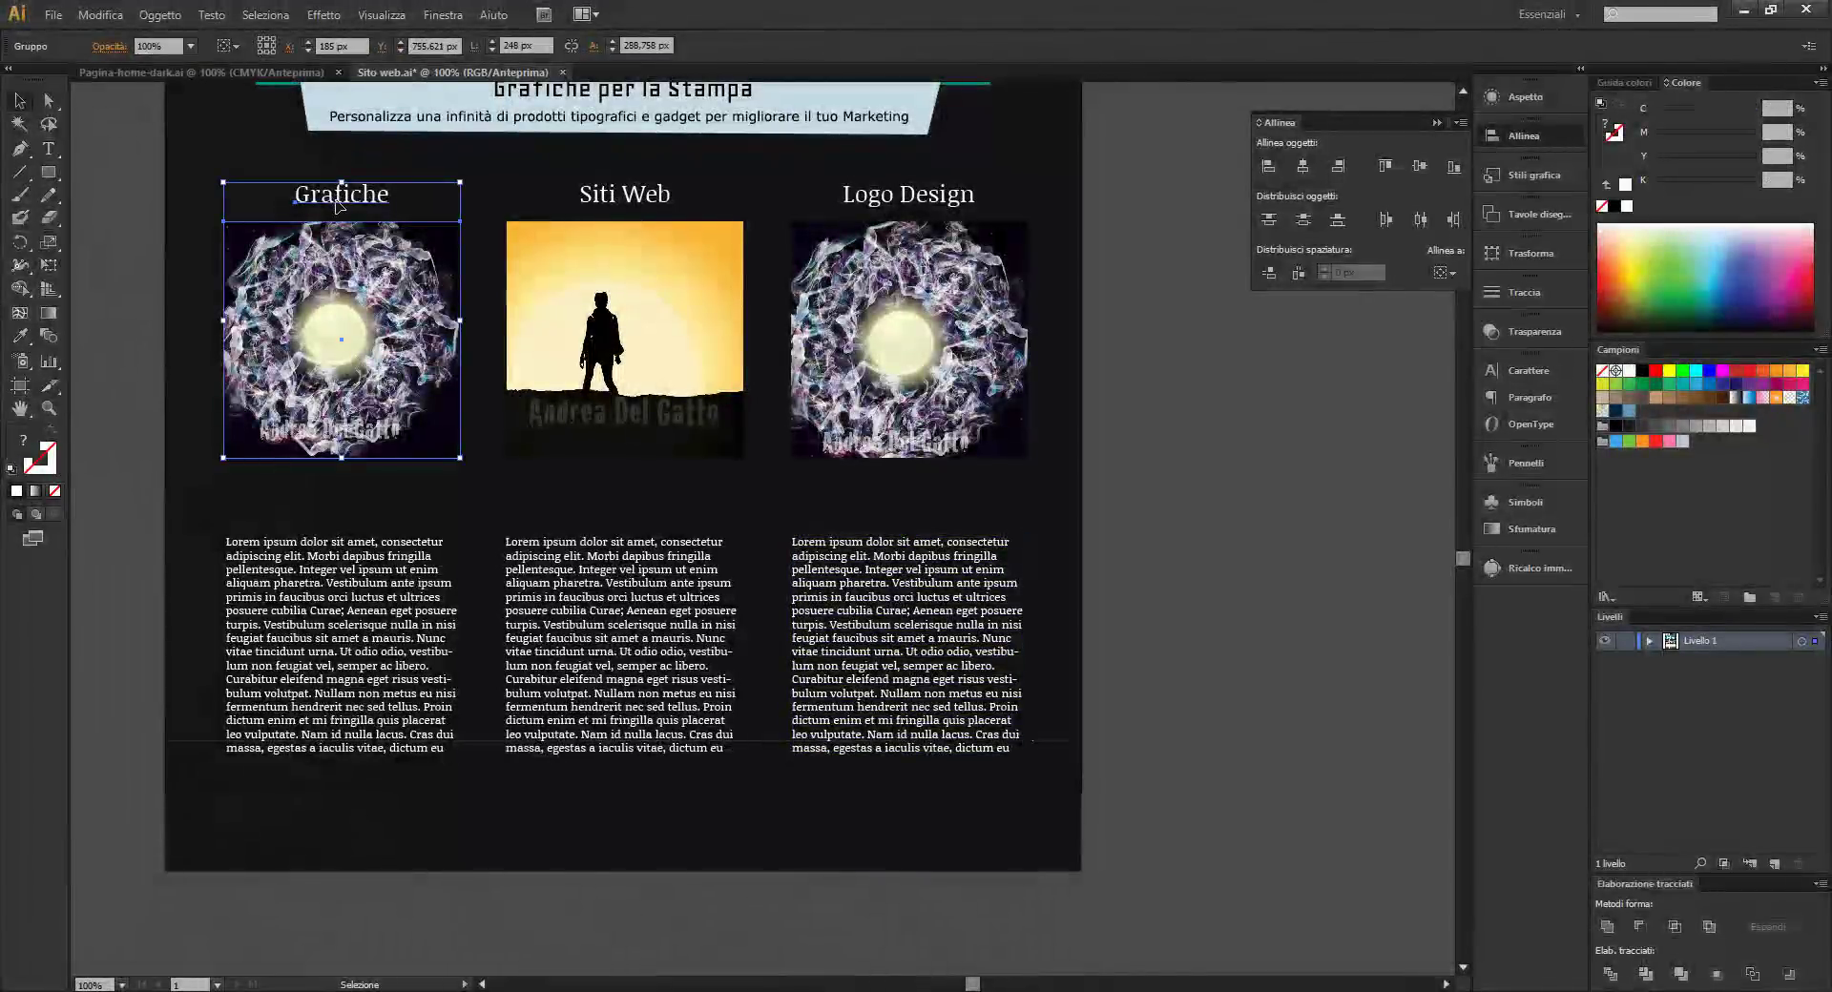
{"action": "left_click", "coordinate": [609, 211]}
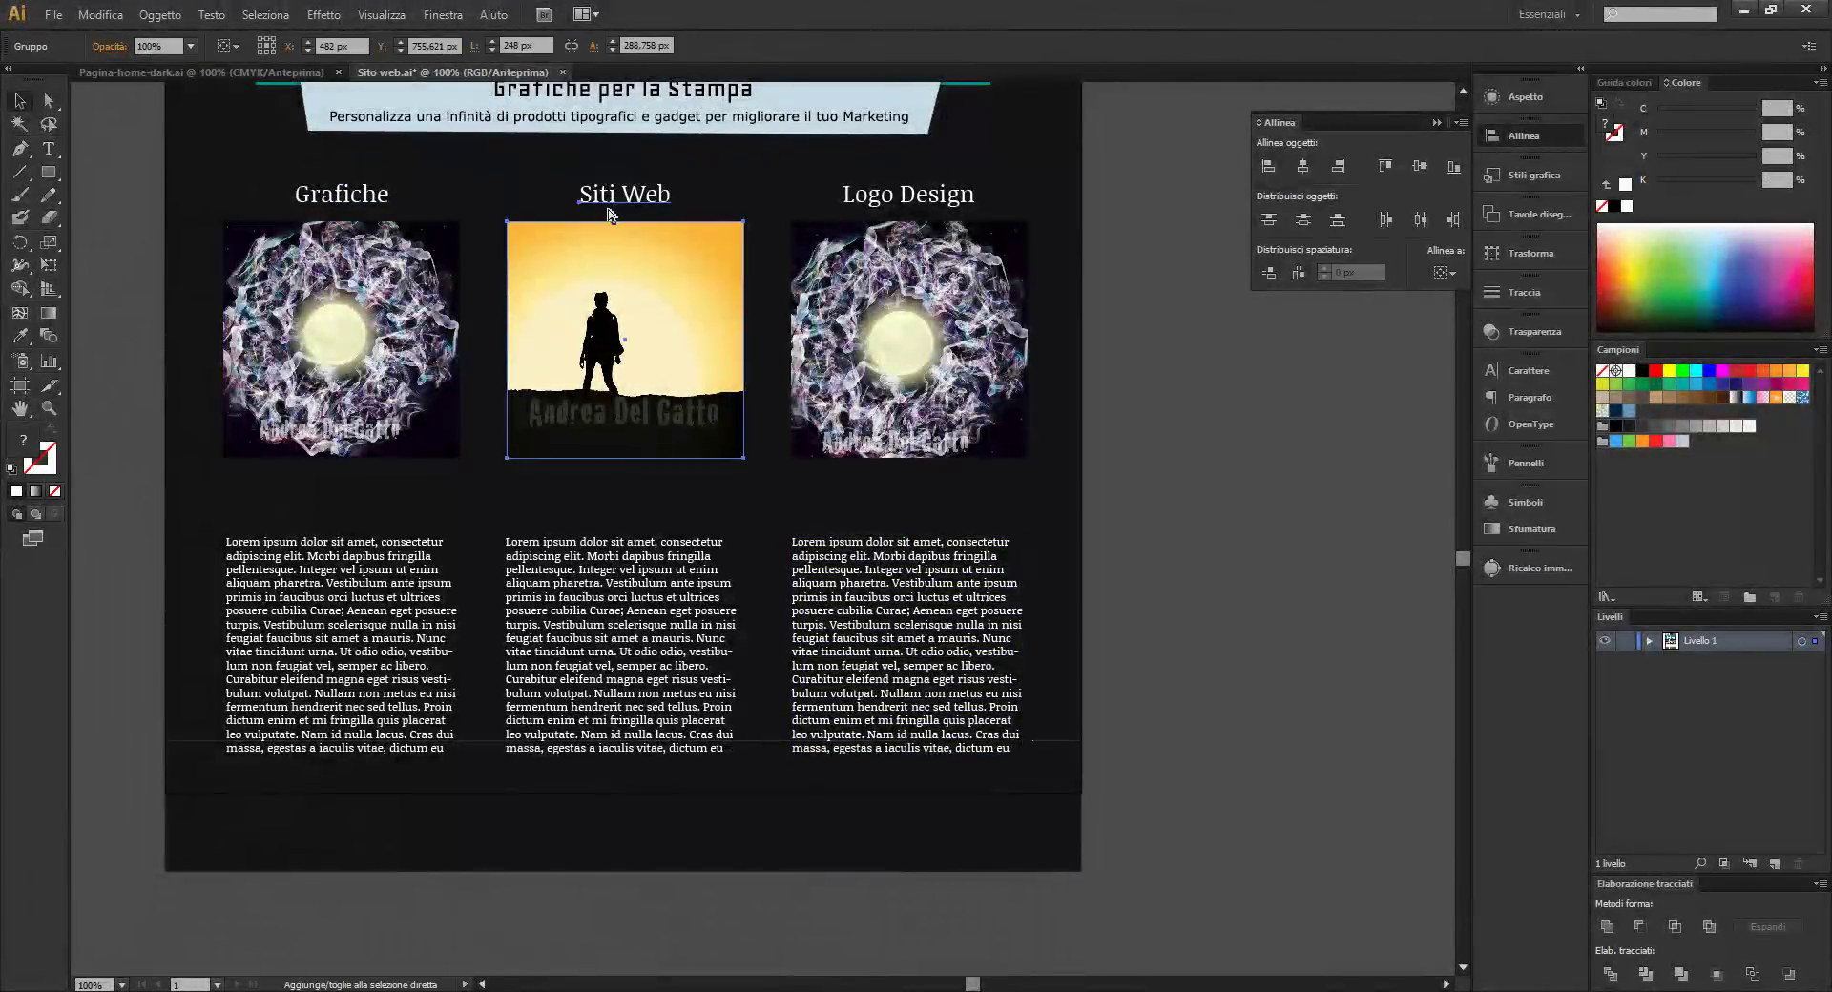
{"action": "left_click", "coordinate": [609, 212], "text": "shift"}
{"action": "left_click", "coordinate": [945, 212]}
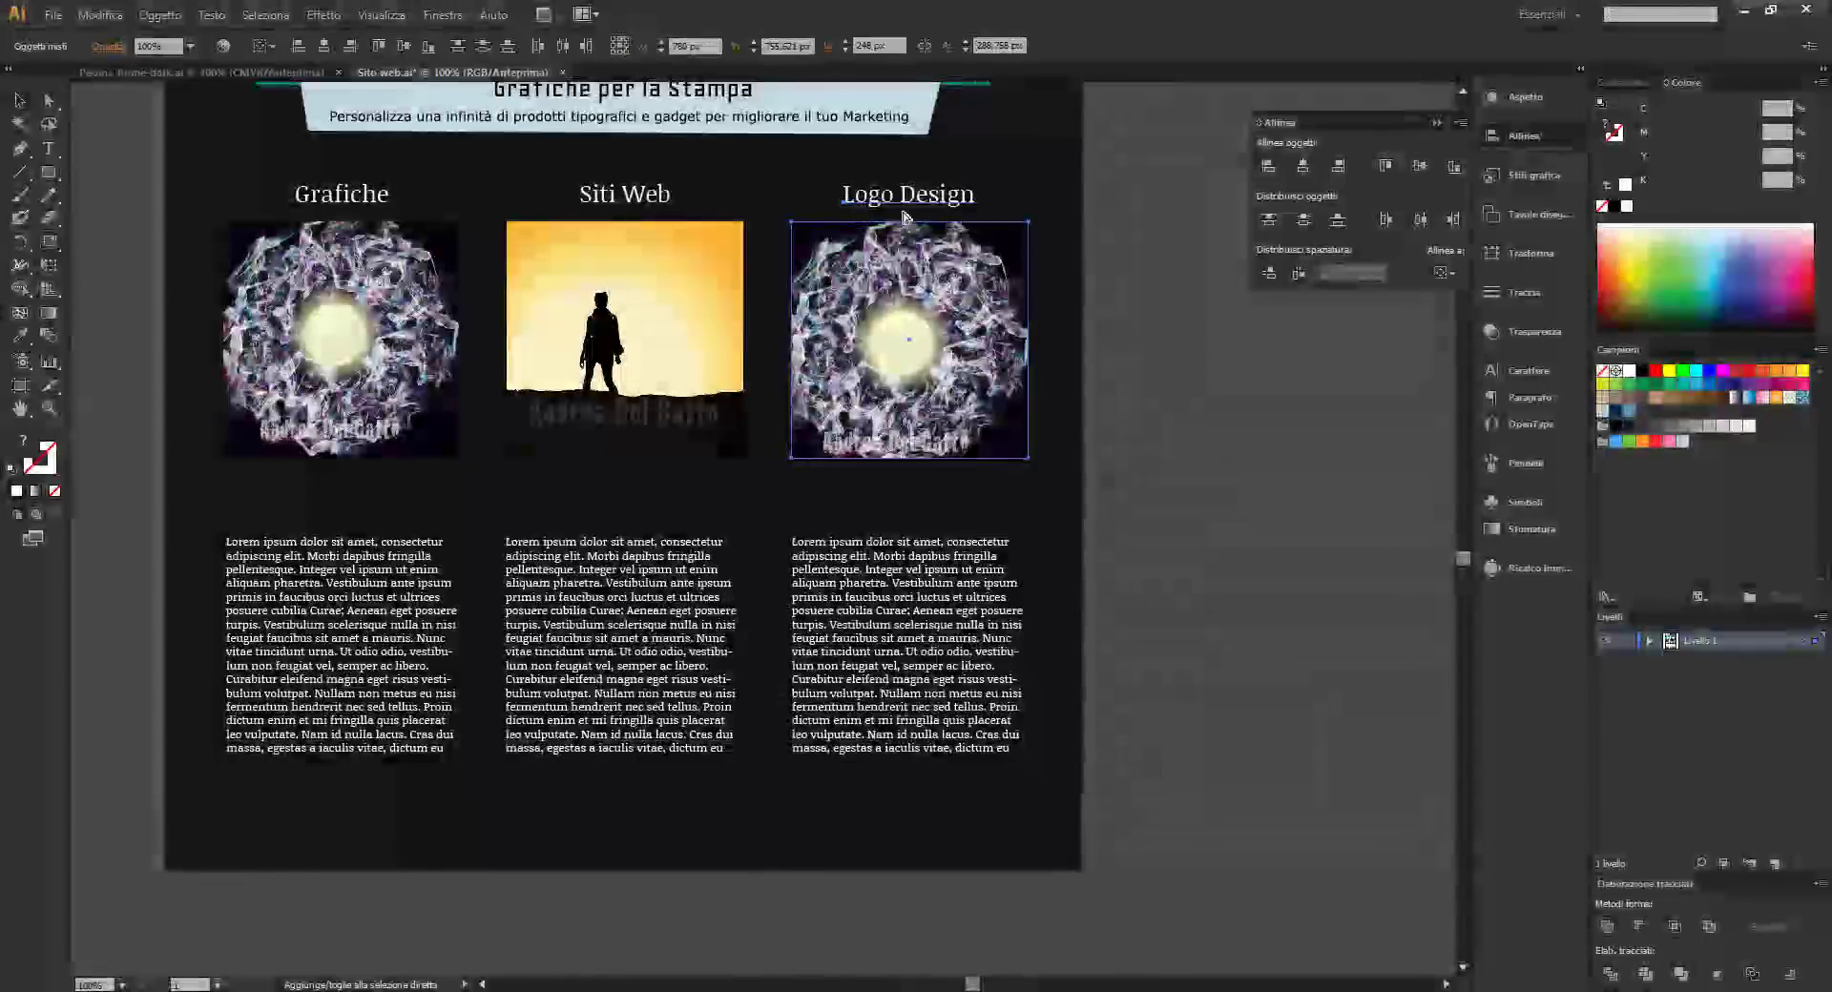
Alt-drag a copy of the Grafiche title down and retype it as 'Chi Sono'
{"action": "left_click", "coordinate": [335, 202]}
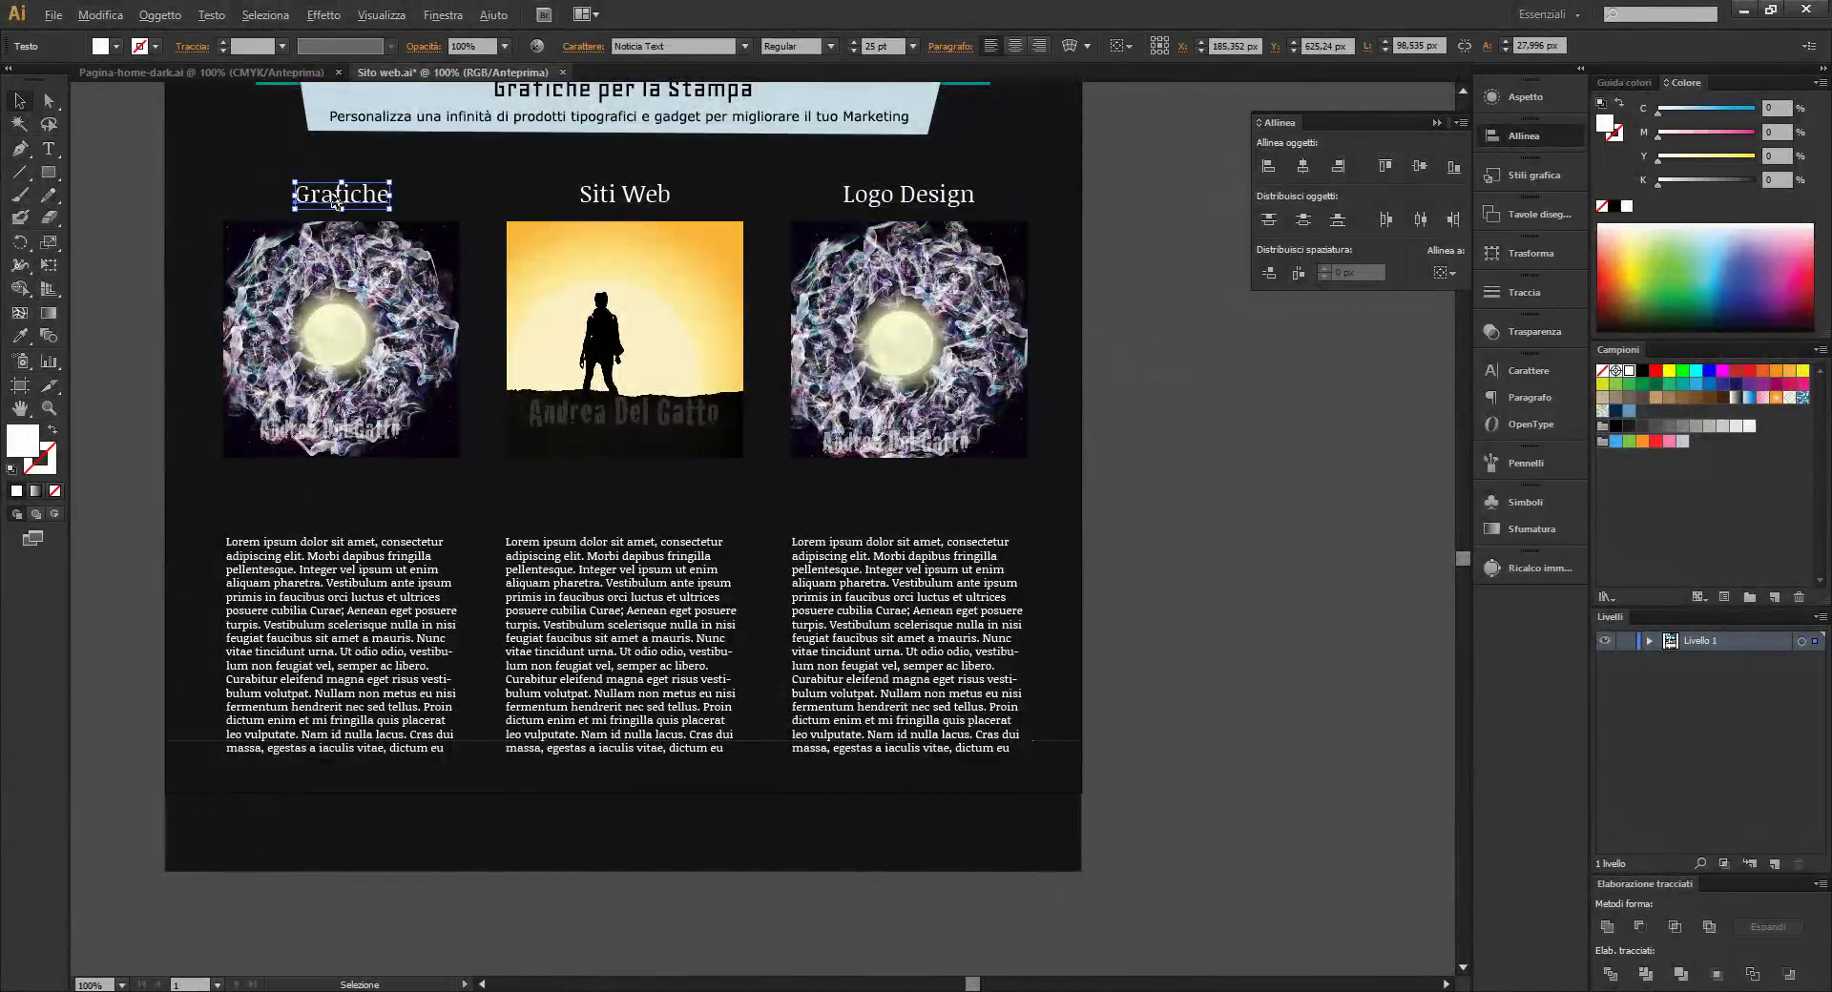
{"action": "left_click_drag", "start_coordinate": [334, 202], "coordinate": [348, 515]}
{"action": "double_click", "coordinate": [348, 514]}
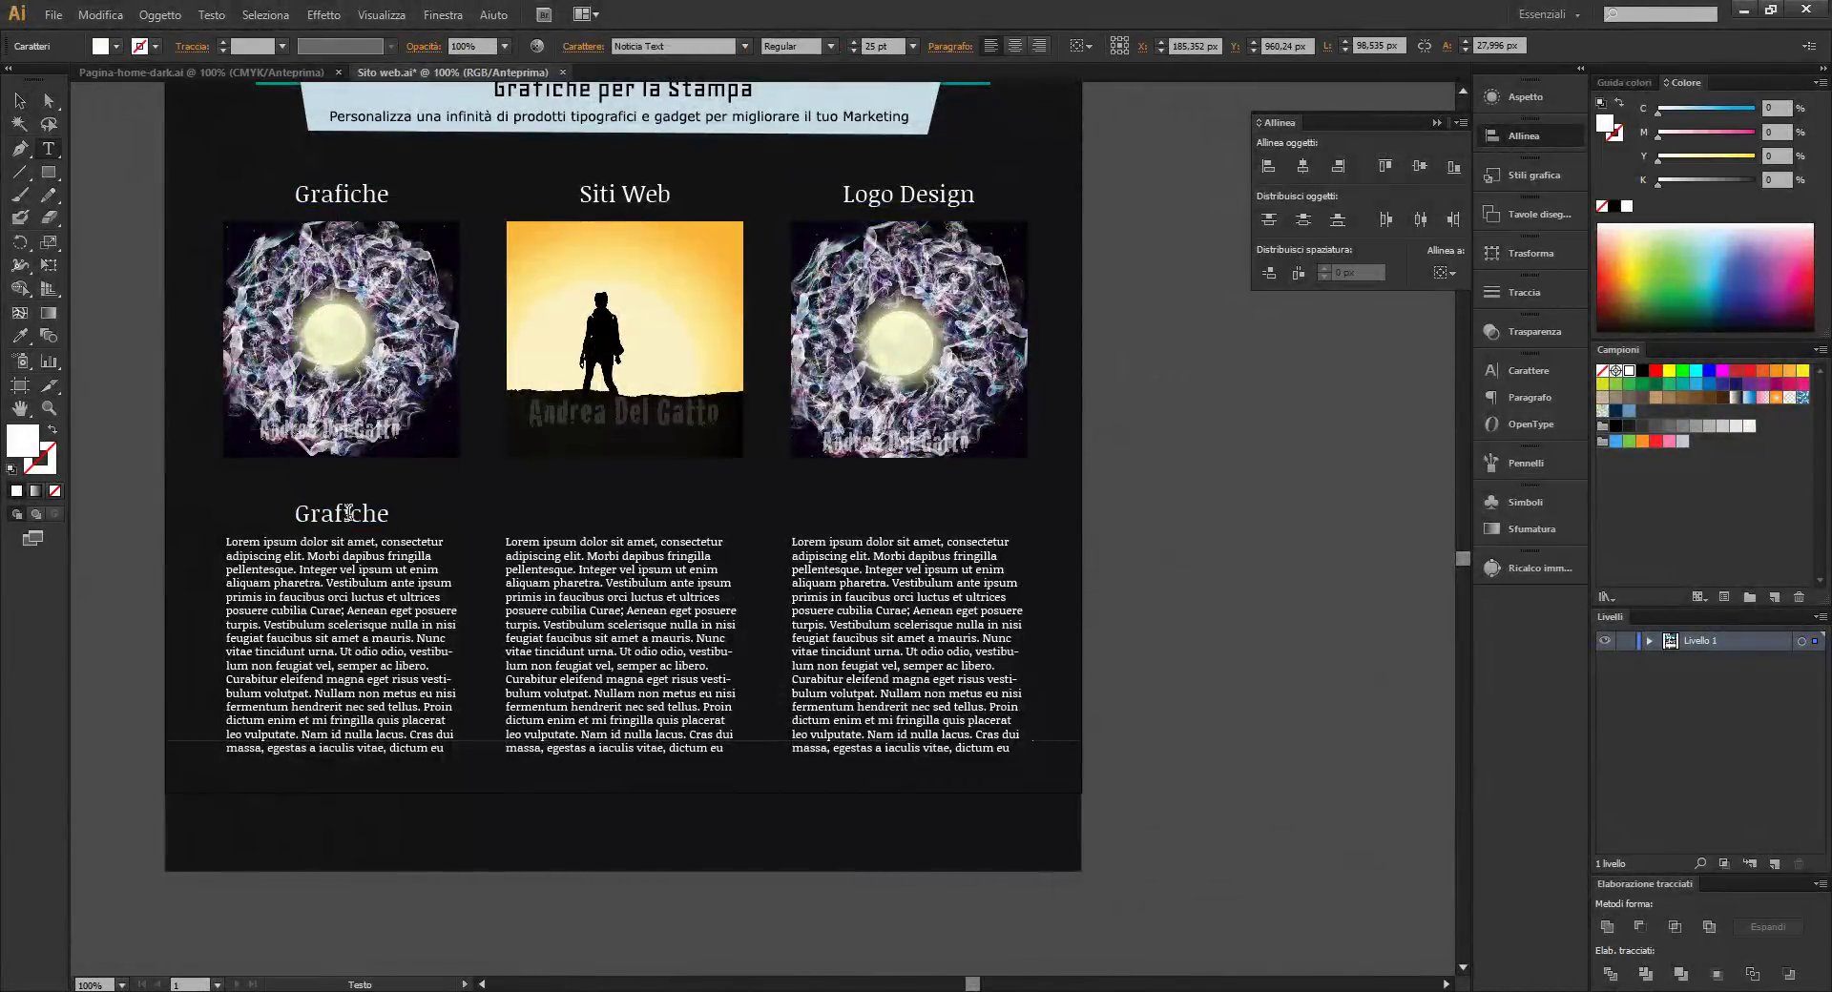
{"action": "double_click", "coordinate": [348, 513]}
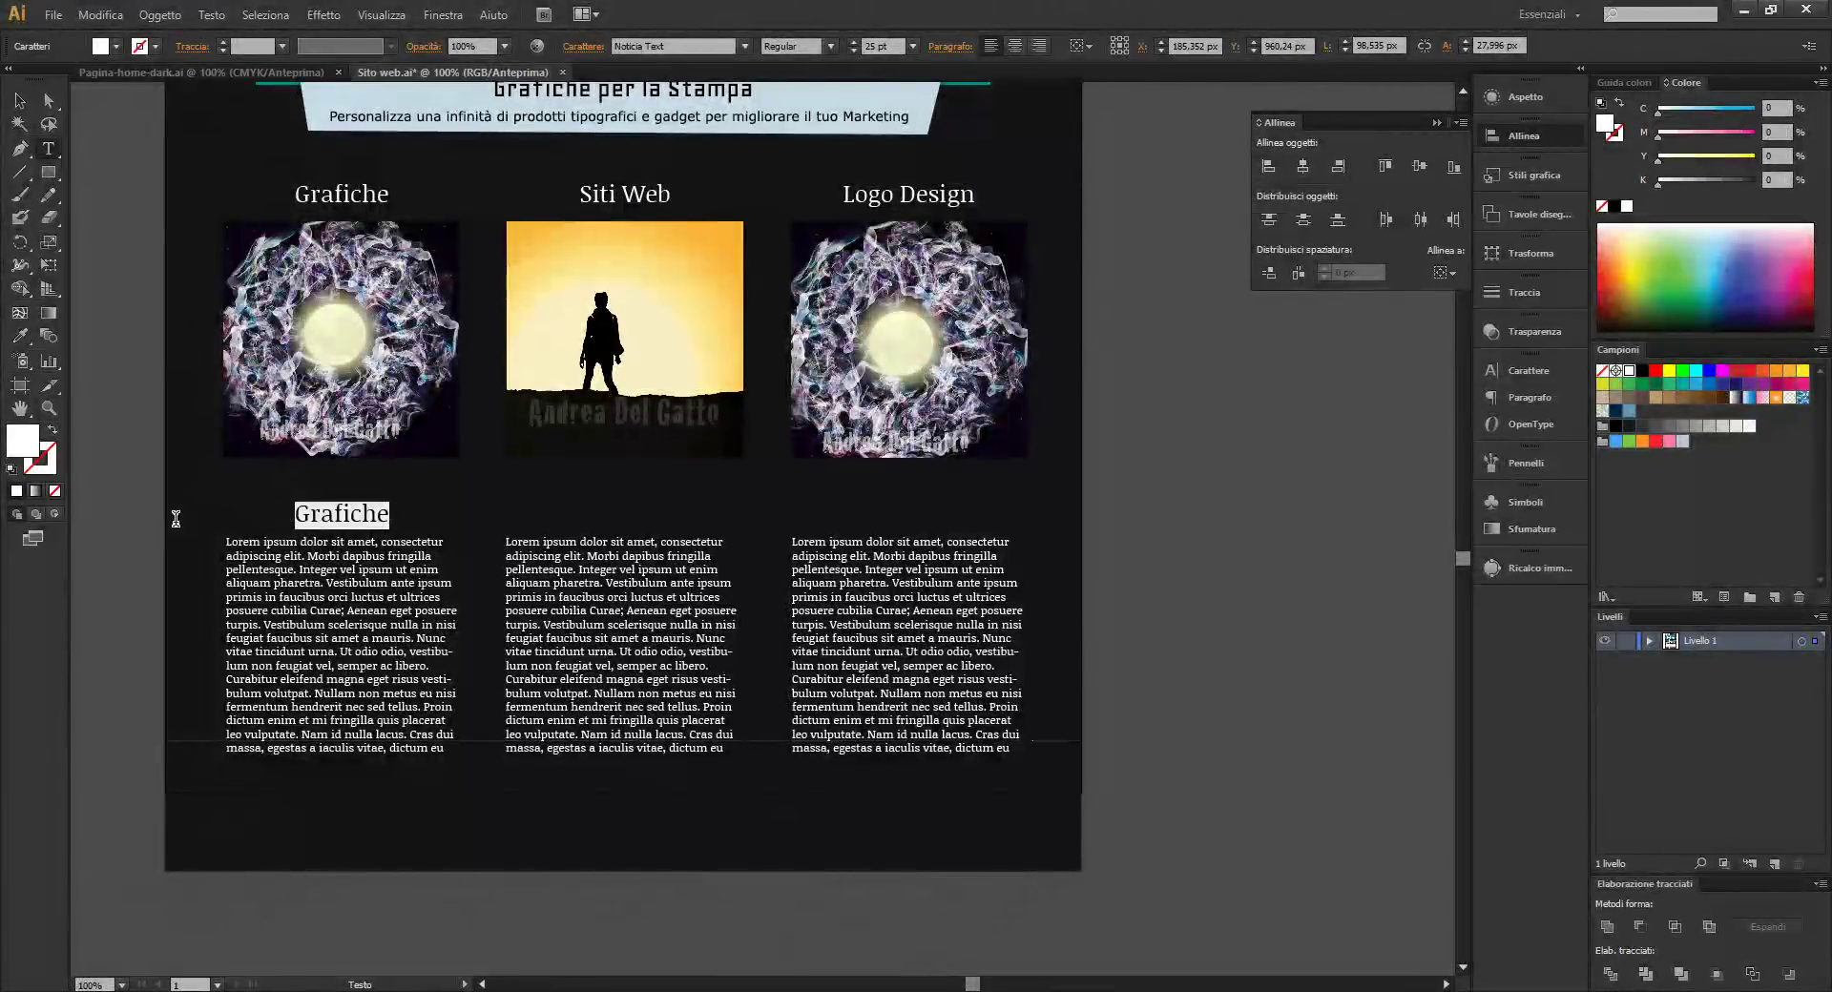
{"action": "type", "text": "Chi Sono"}
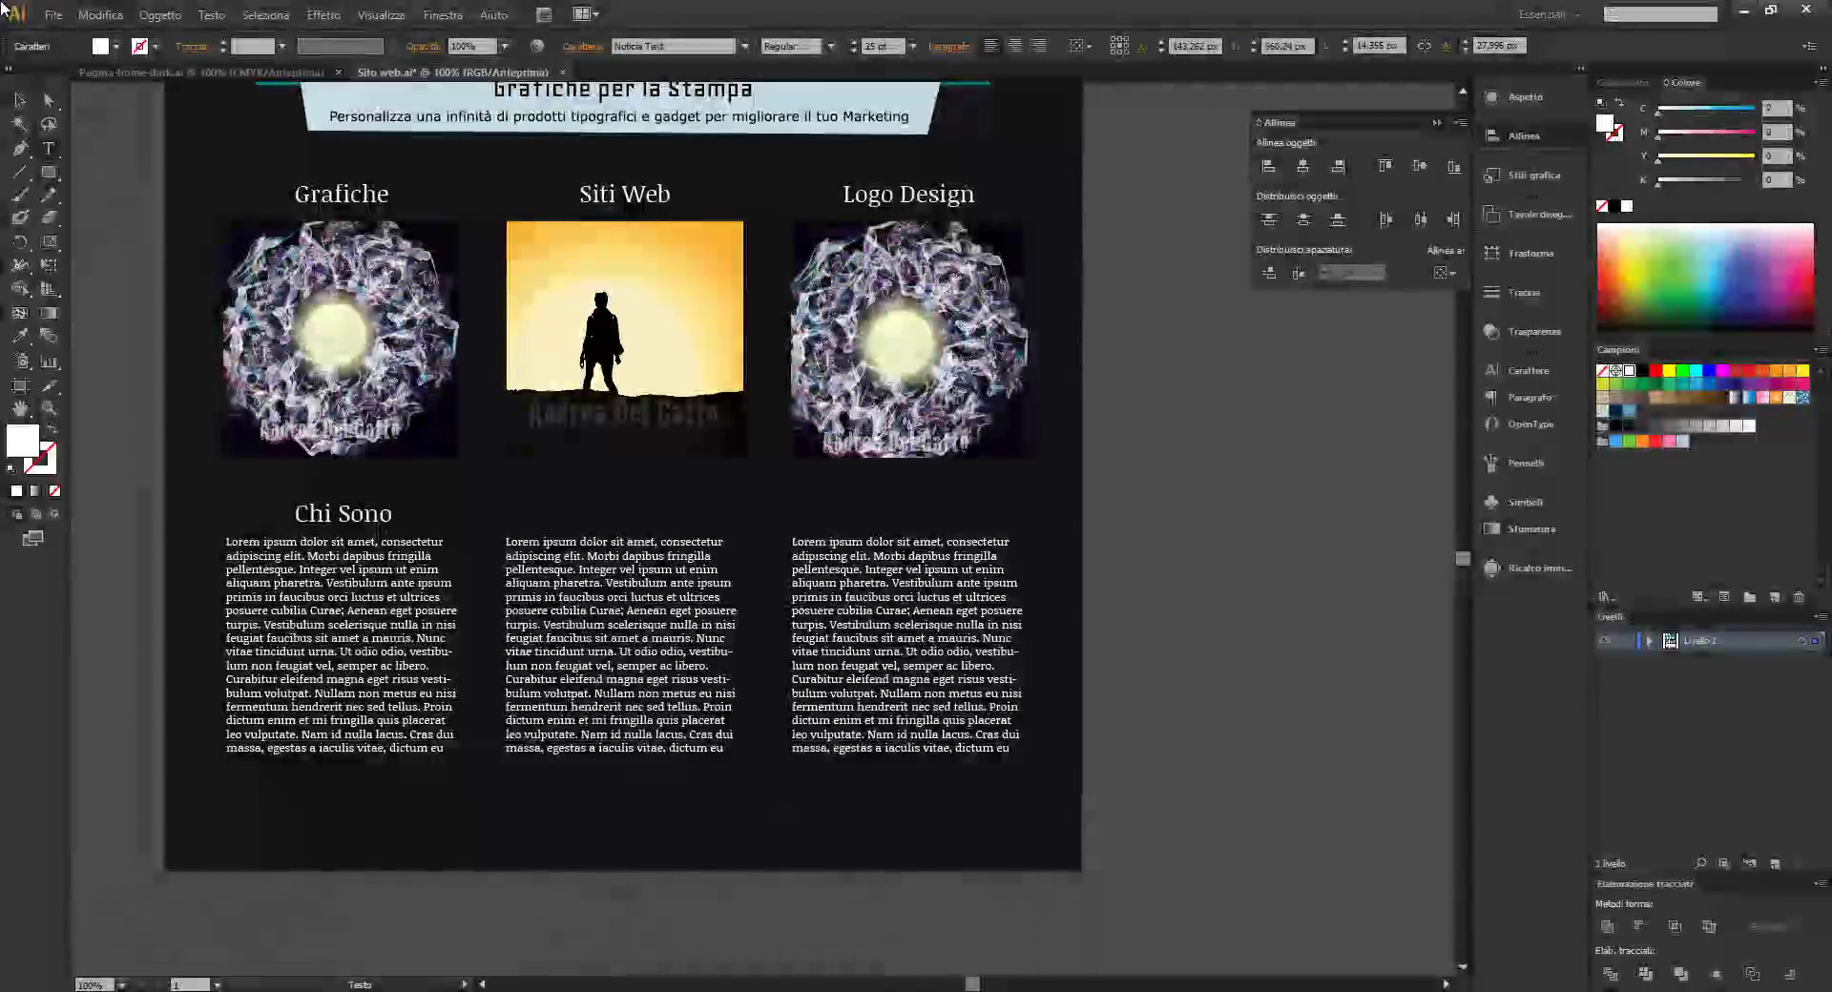
{"action": "key", "text": "Escape"}
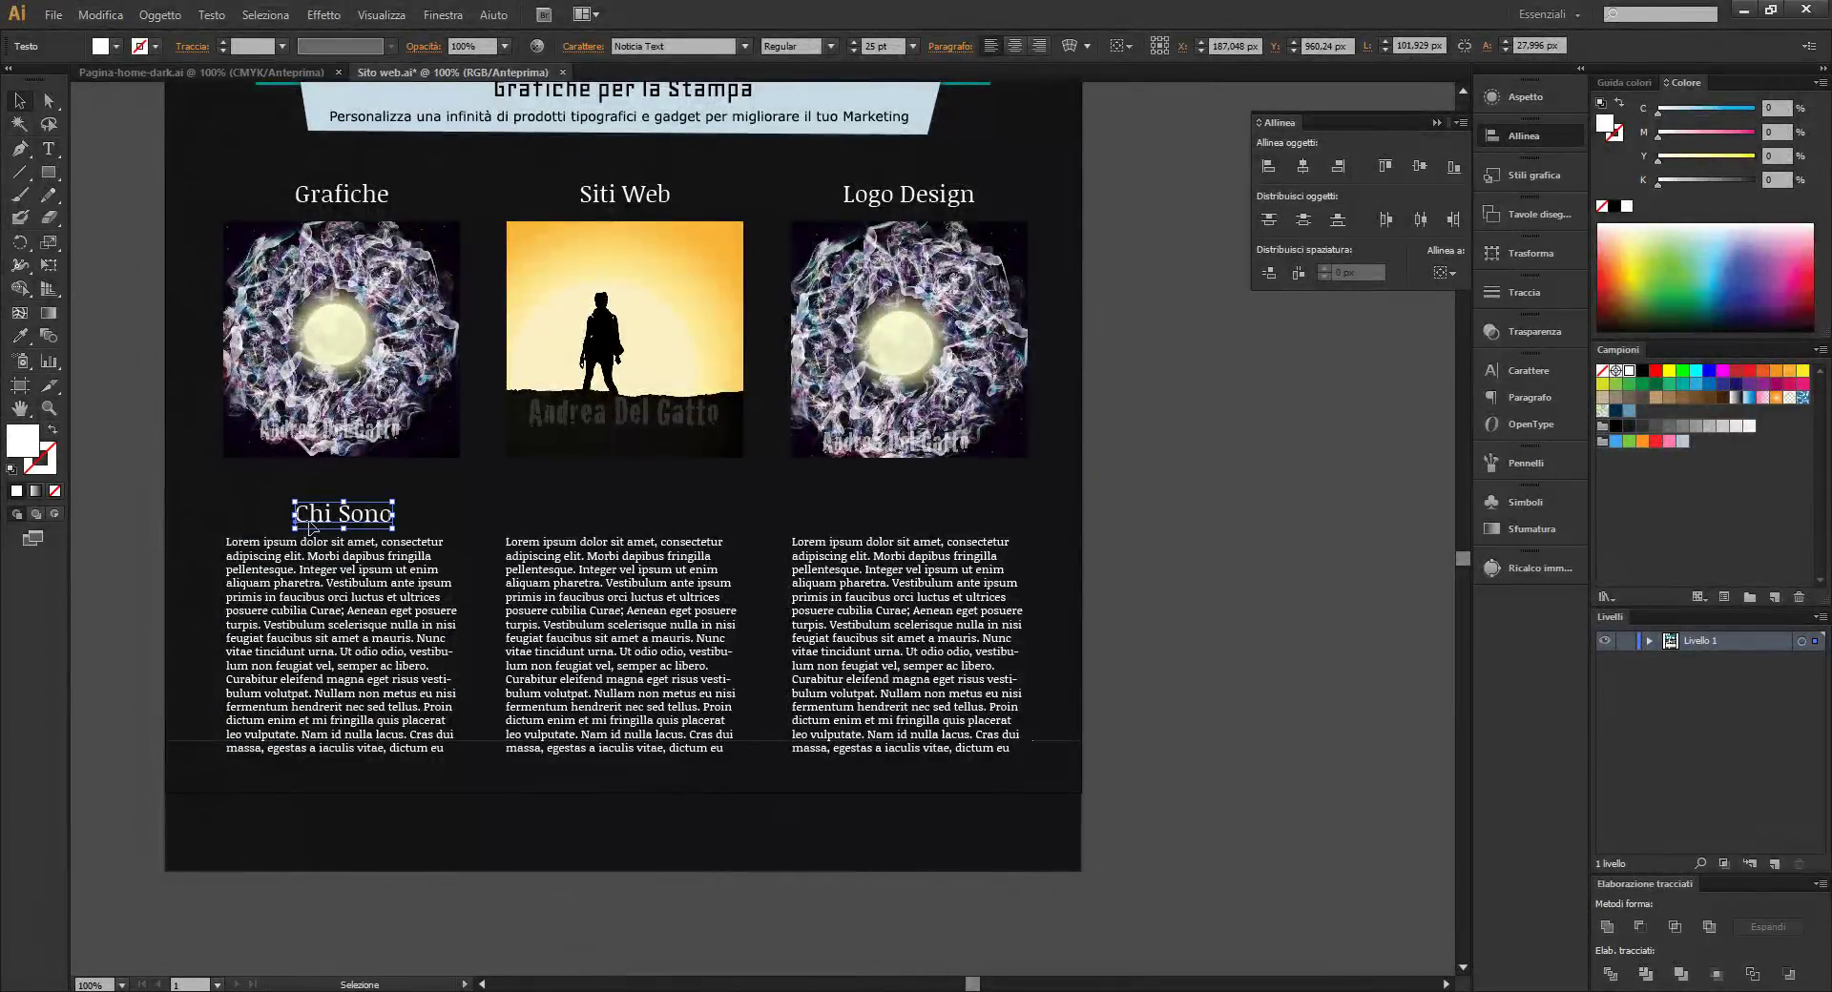
Align 'Chi Sono' with the body text's left edge and set it to 19 pt
{"action": "left_click", "coordinate": [168, 74]}
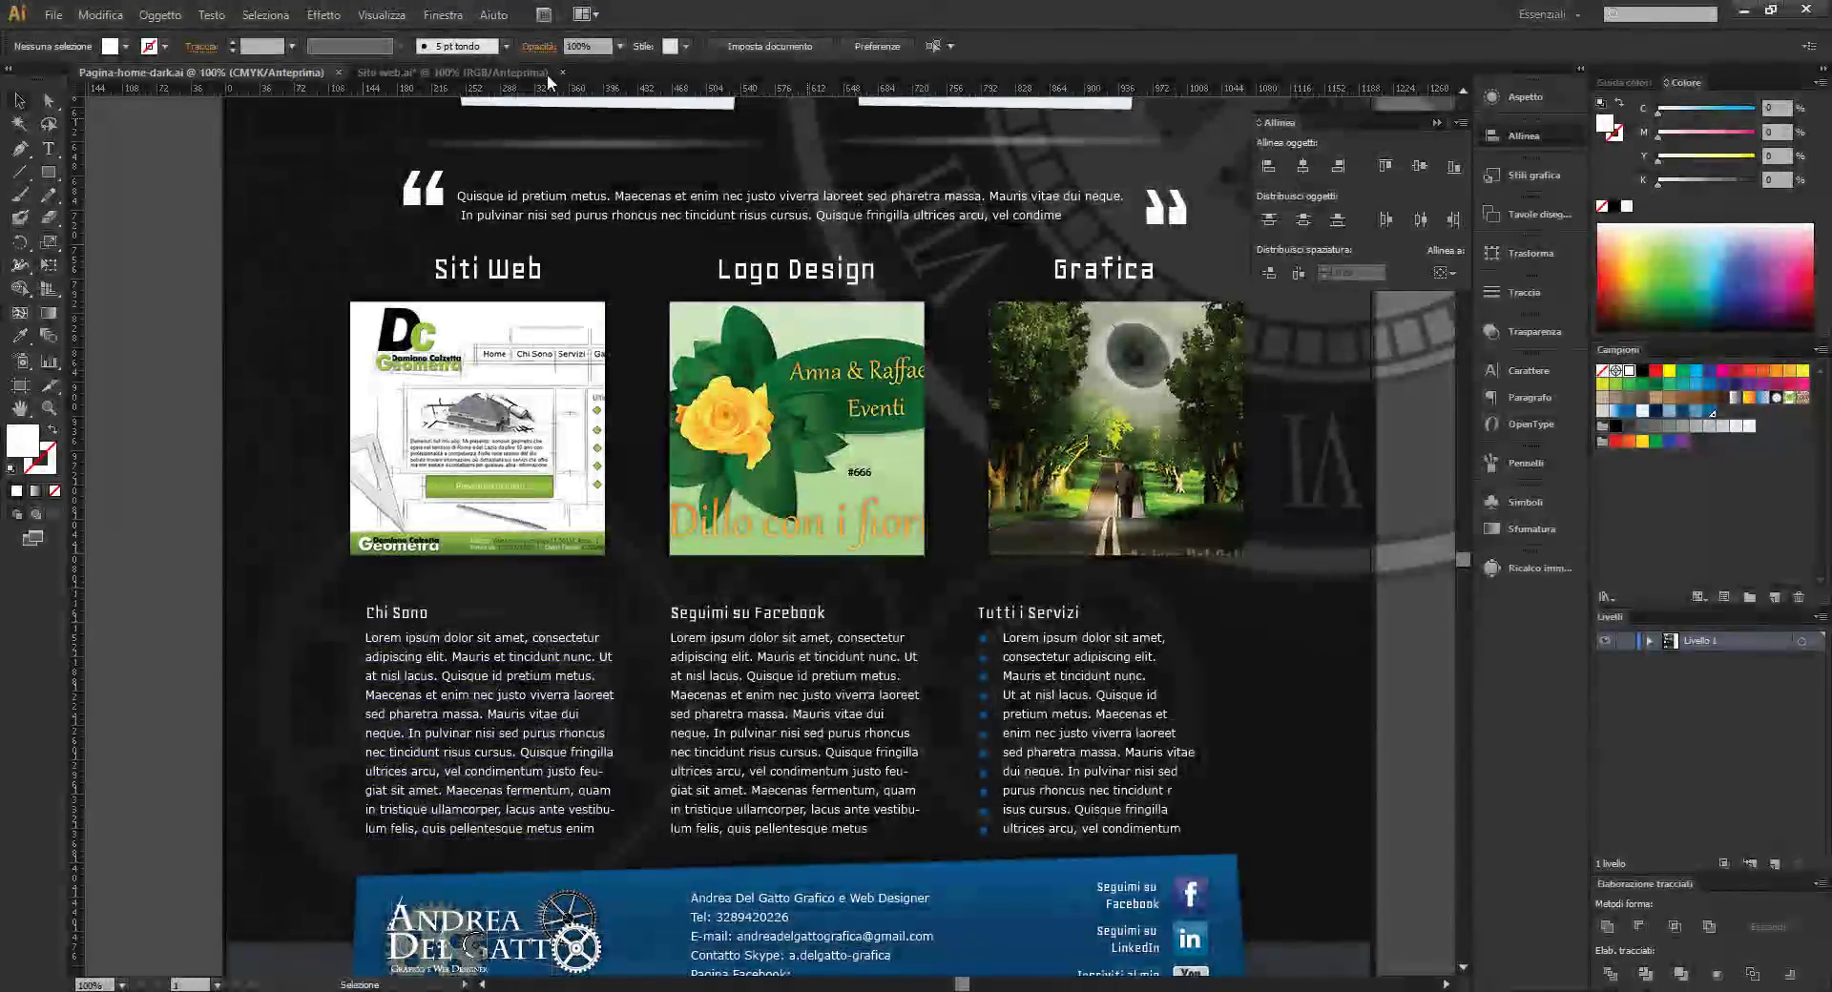
{"action": "left_click", "coordinate": [483, 73]}
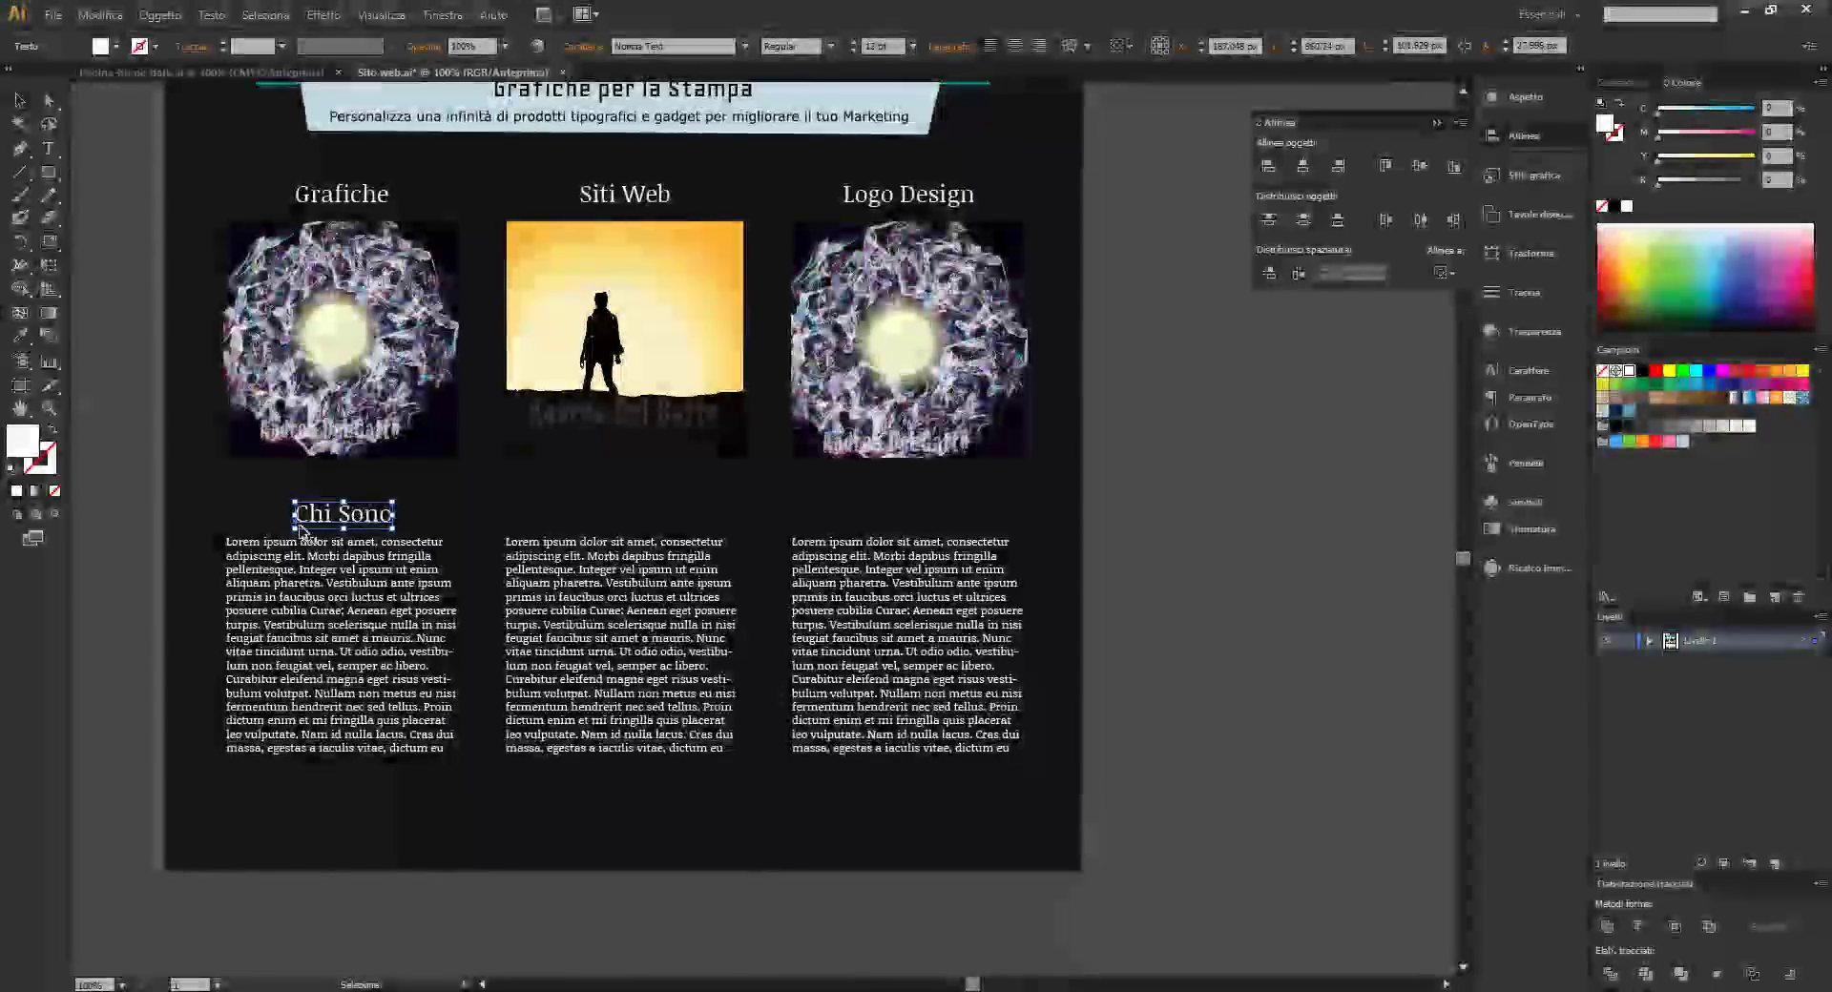
{"action": "left_click_drag", "start_coordinate": [299, 531], "coordinate": [258, 523]}
{"action": "left_click", "coordinate": [854, 50]}
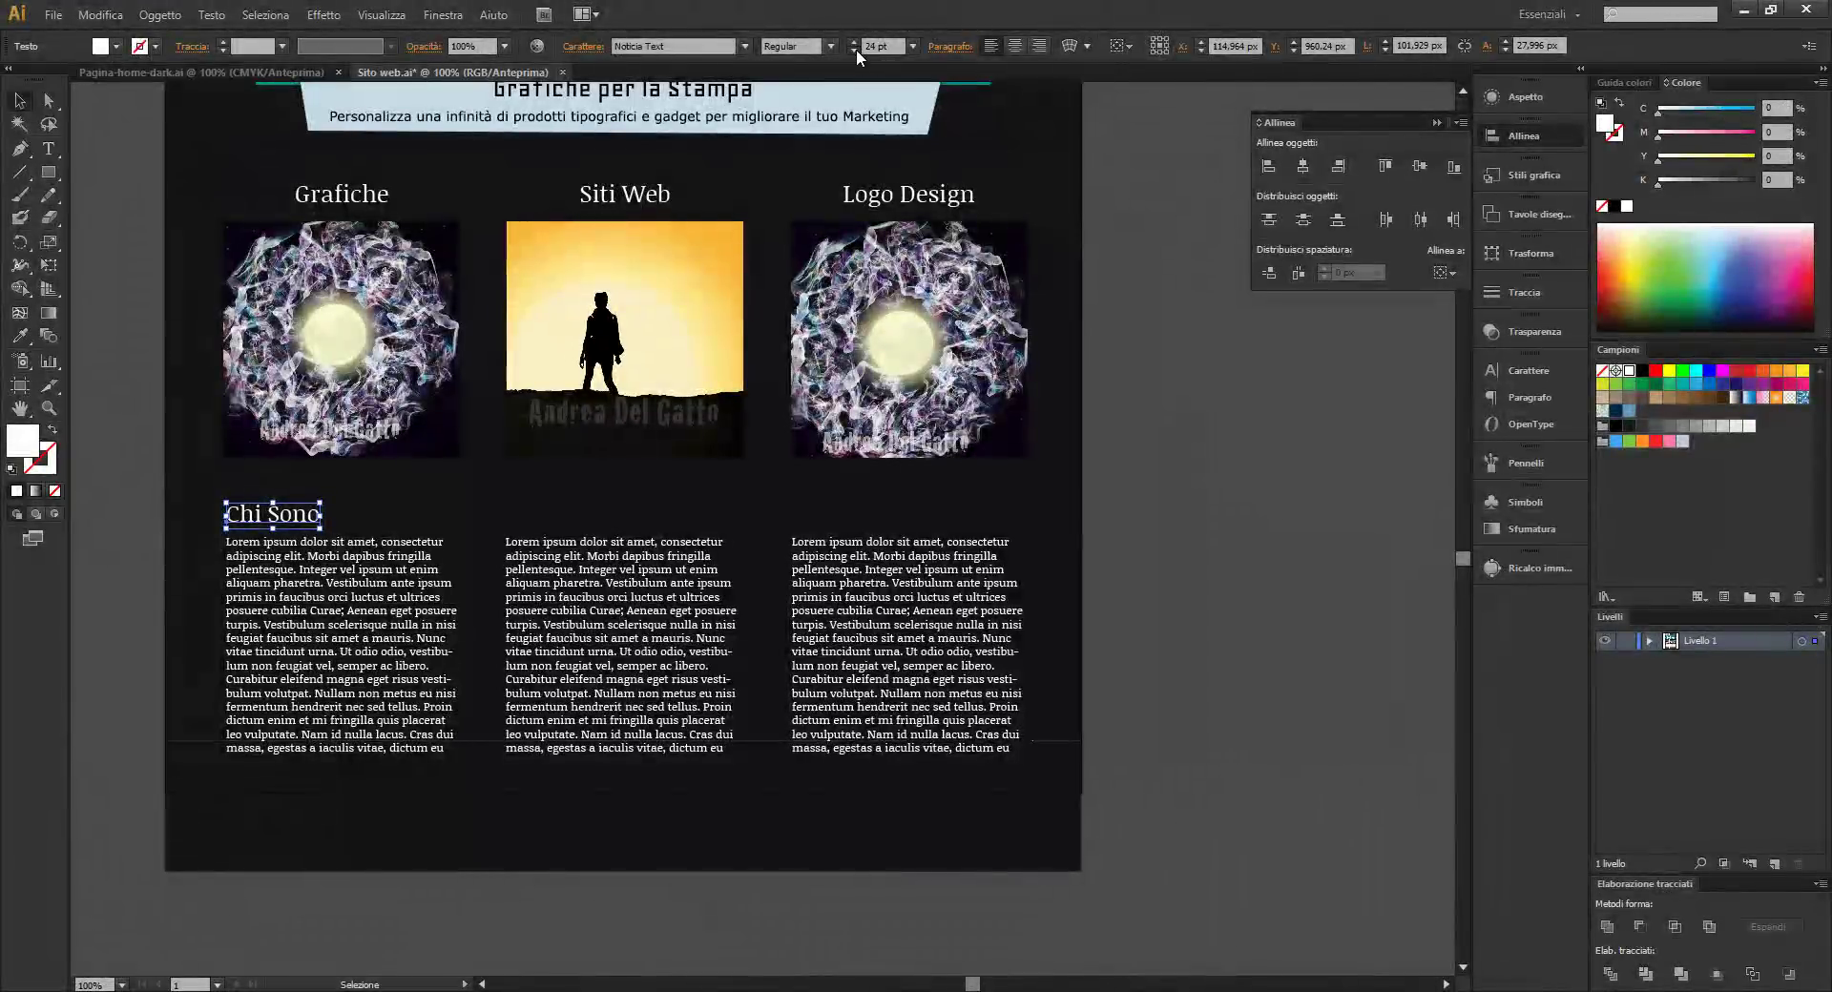
{"action": "left_click", "coordinate": [855, 50]}
{"action": "left_click", "coordinate": [855, 50]}
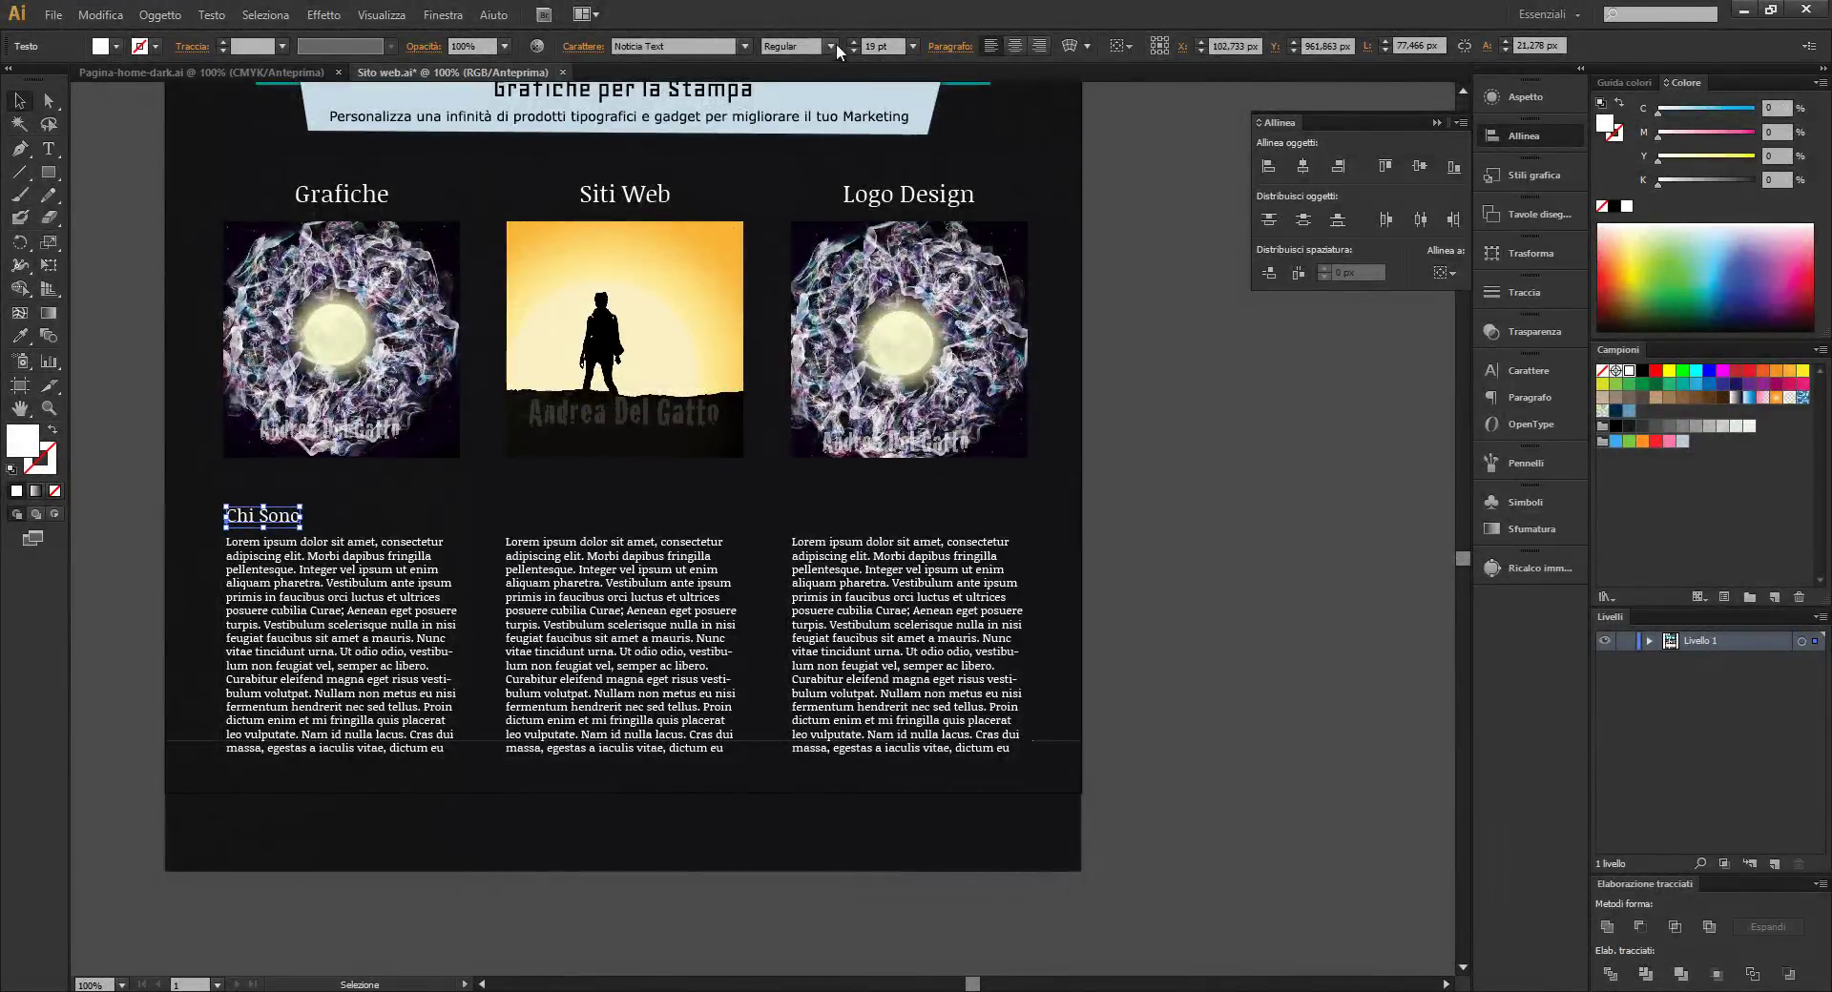
{"action": "left_click", "coordinate": [353, 510]}
{"action": "left_click", "coordinate": [295, 516]}
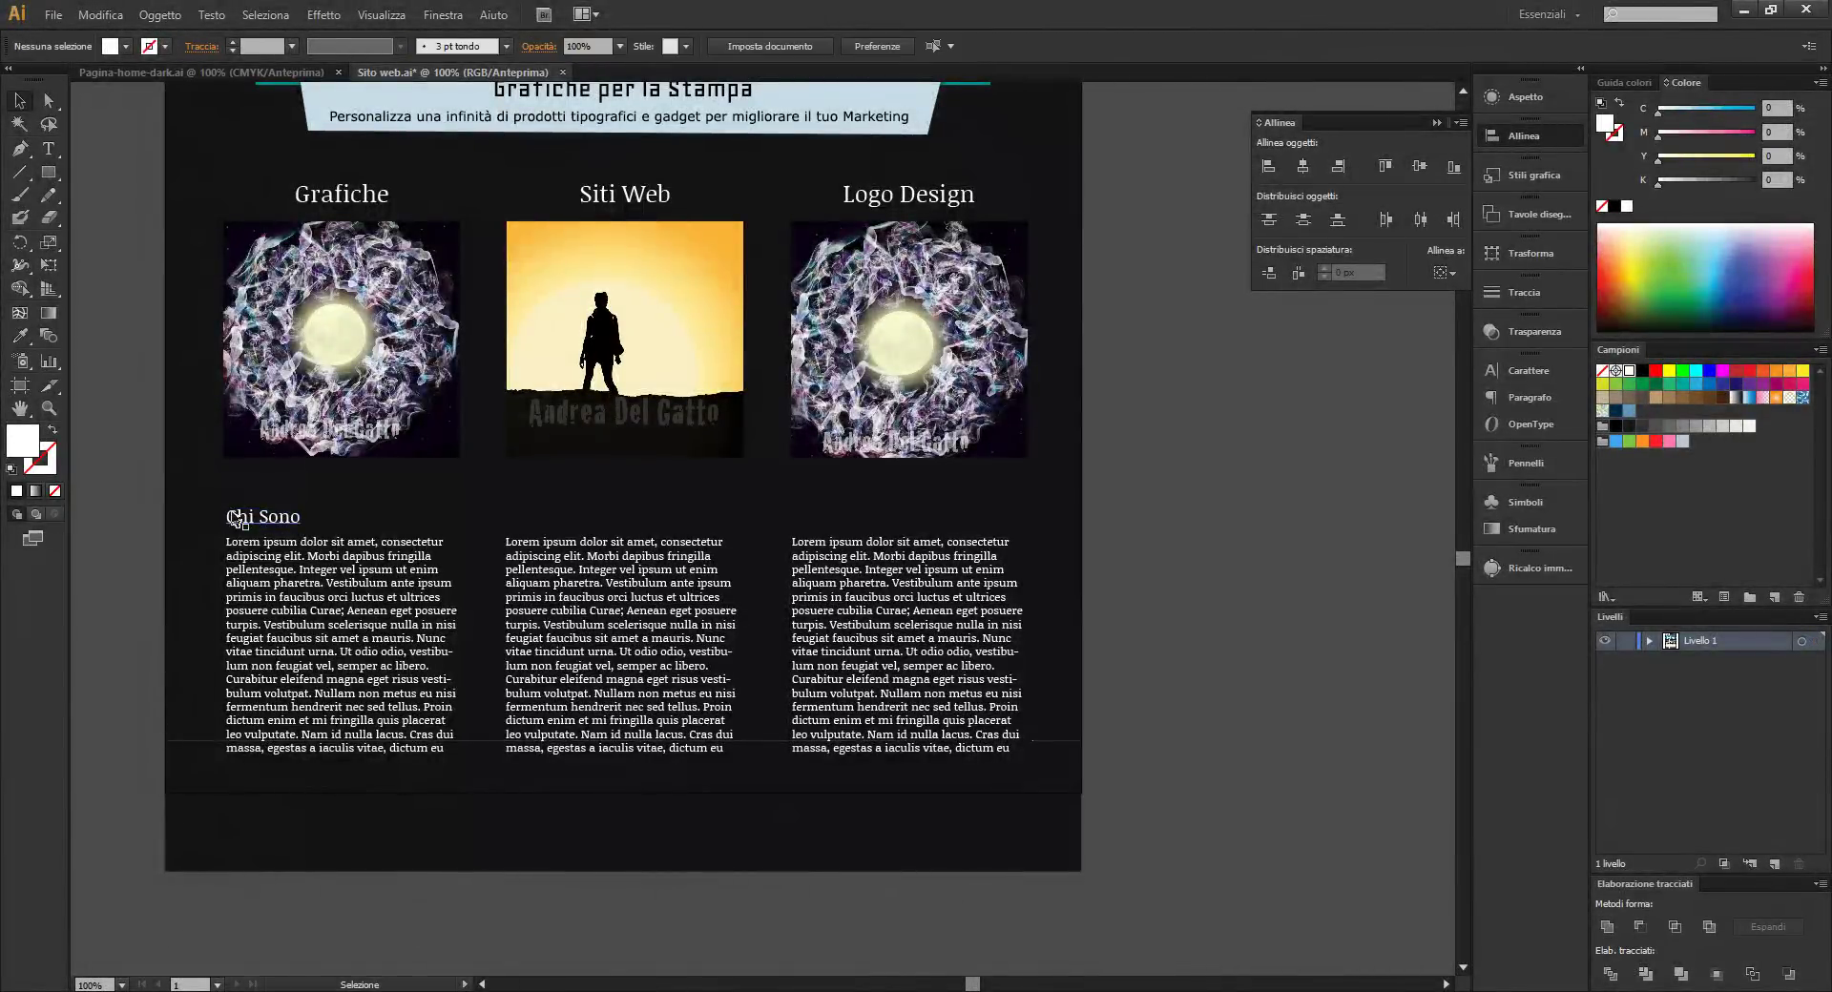
Select all three body text columns and change their font to Arial
{"action": "left_click", "coordinate": [297, 576]}
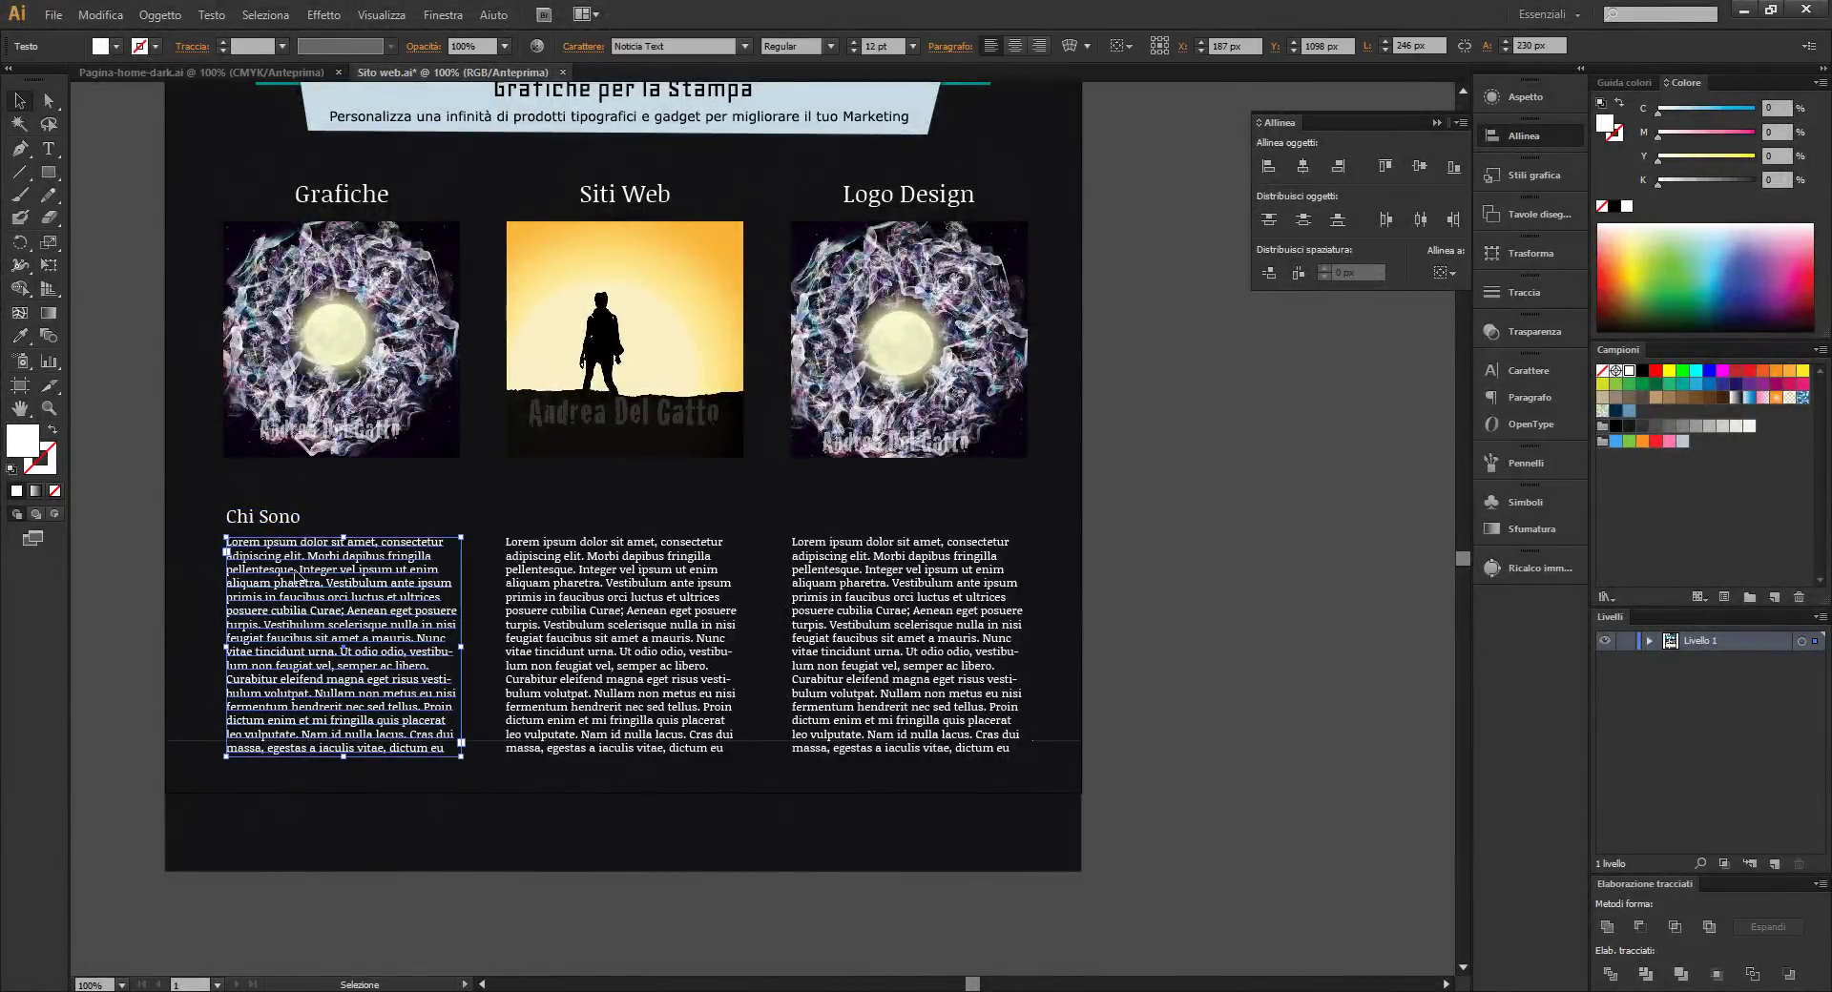
{"action": "left_click", "coordinate": [616, 584]}
{"action": "key", "text": "ctrl+shift+a"}
{"action": "left_click", "coordinate": [312, 579]}
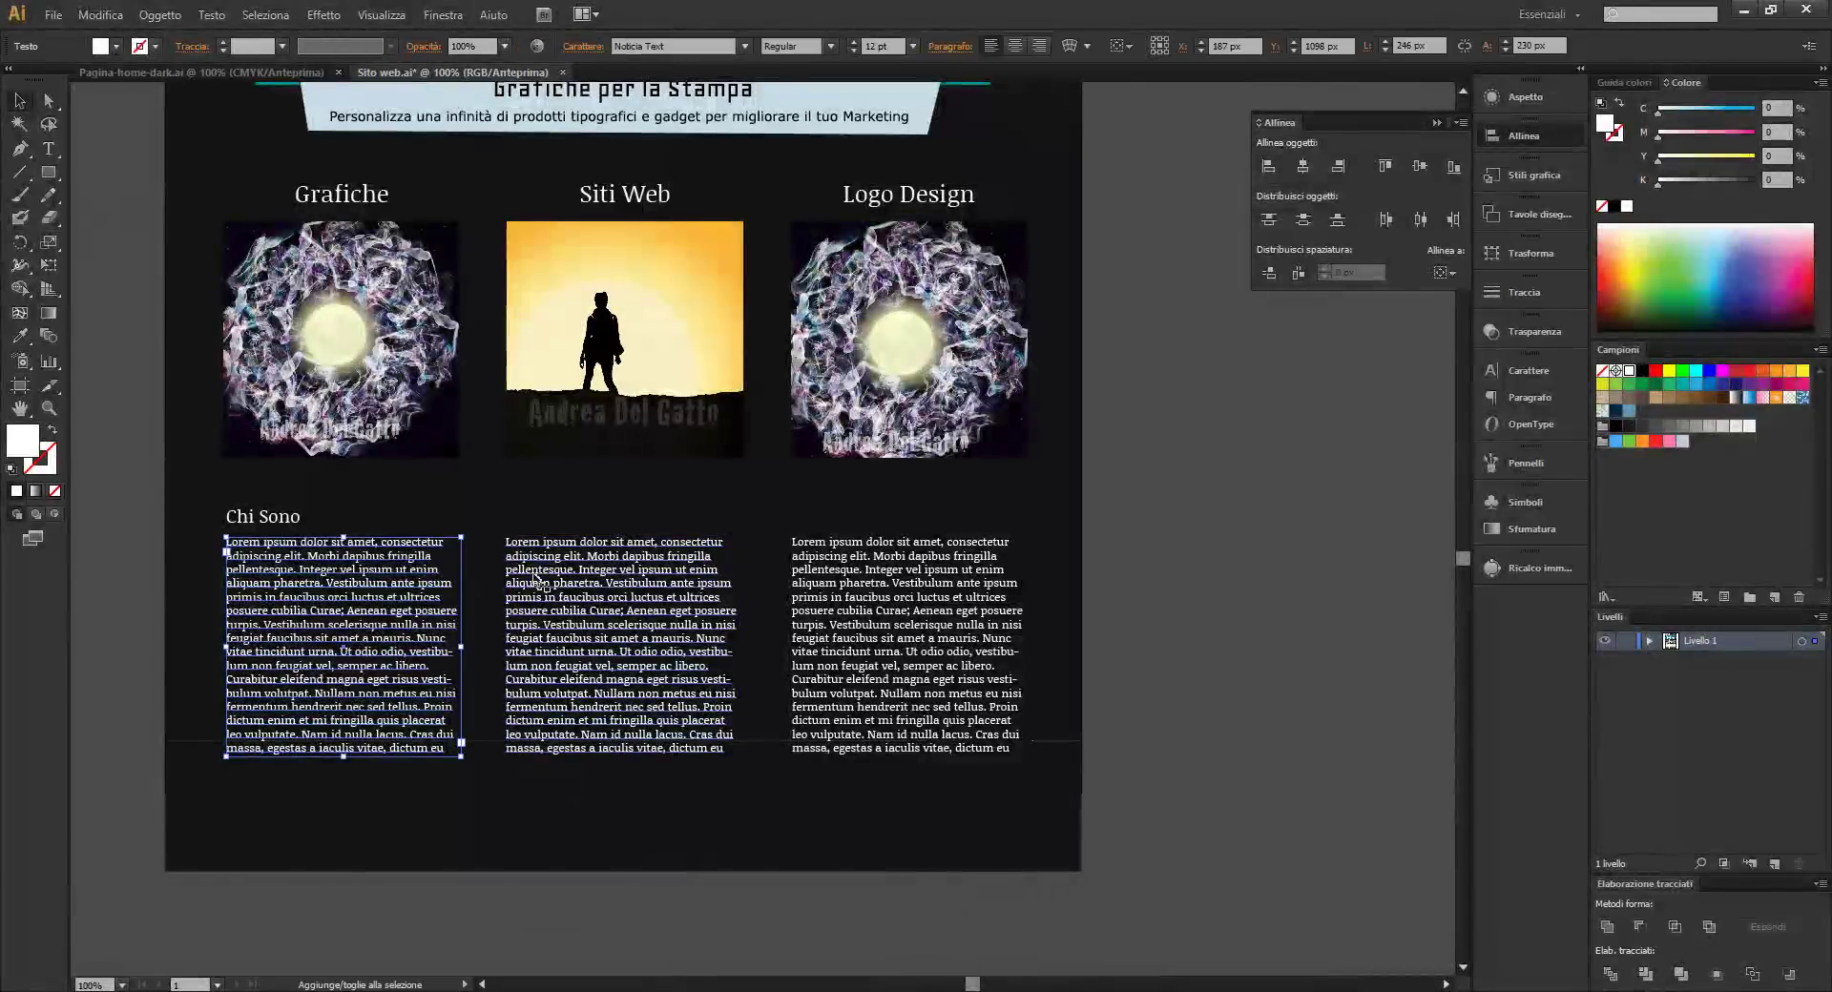
{"action": "left_click", "coordinate": [544, 584], "text": "shift"}
{"action": "left_click", "coordinate": [859, 582], "text": "shift"}
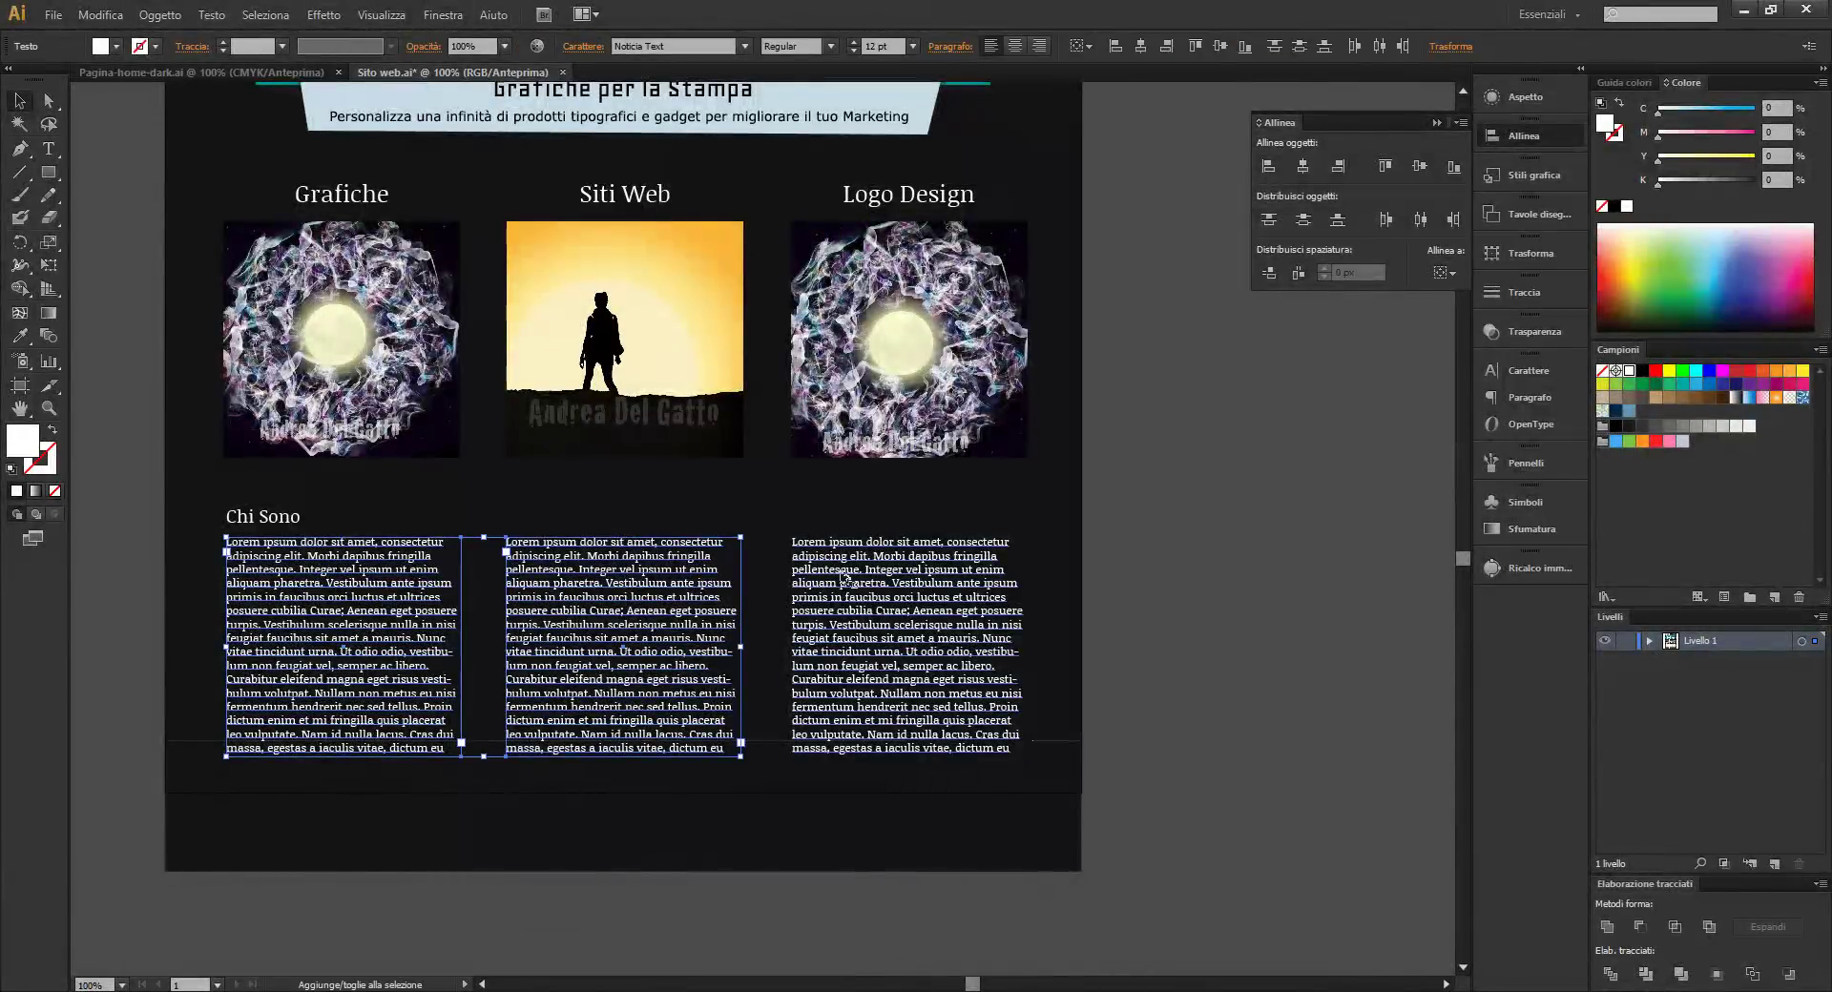
{"action": "left_click", "coordinate": [695, 47]}
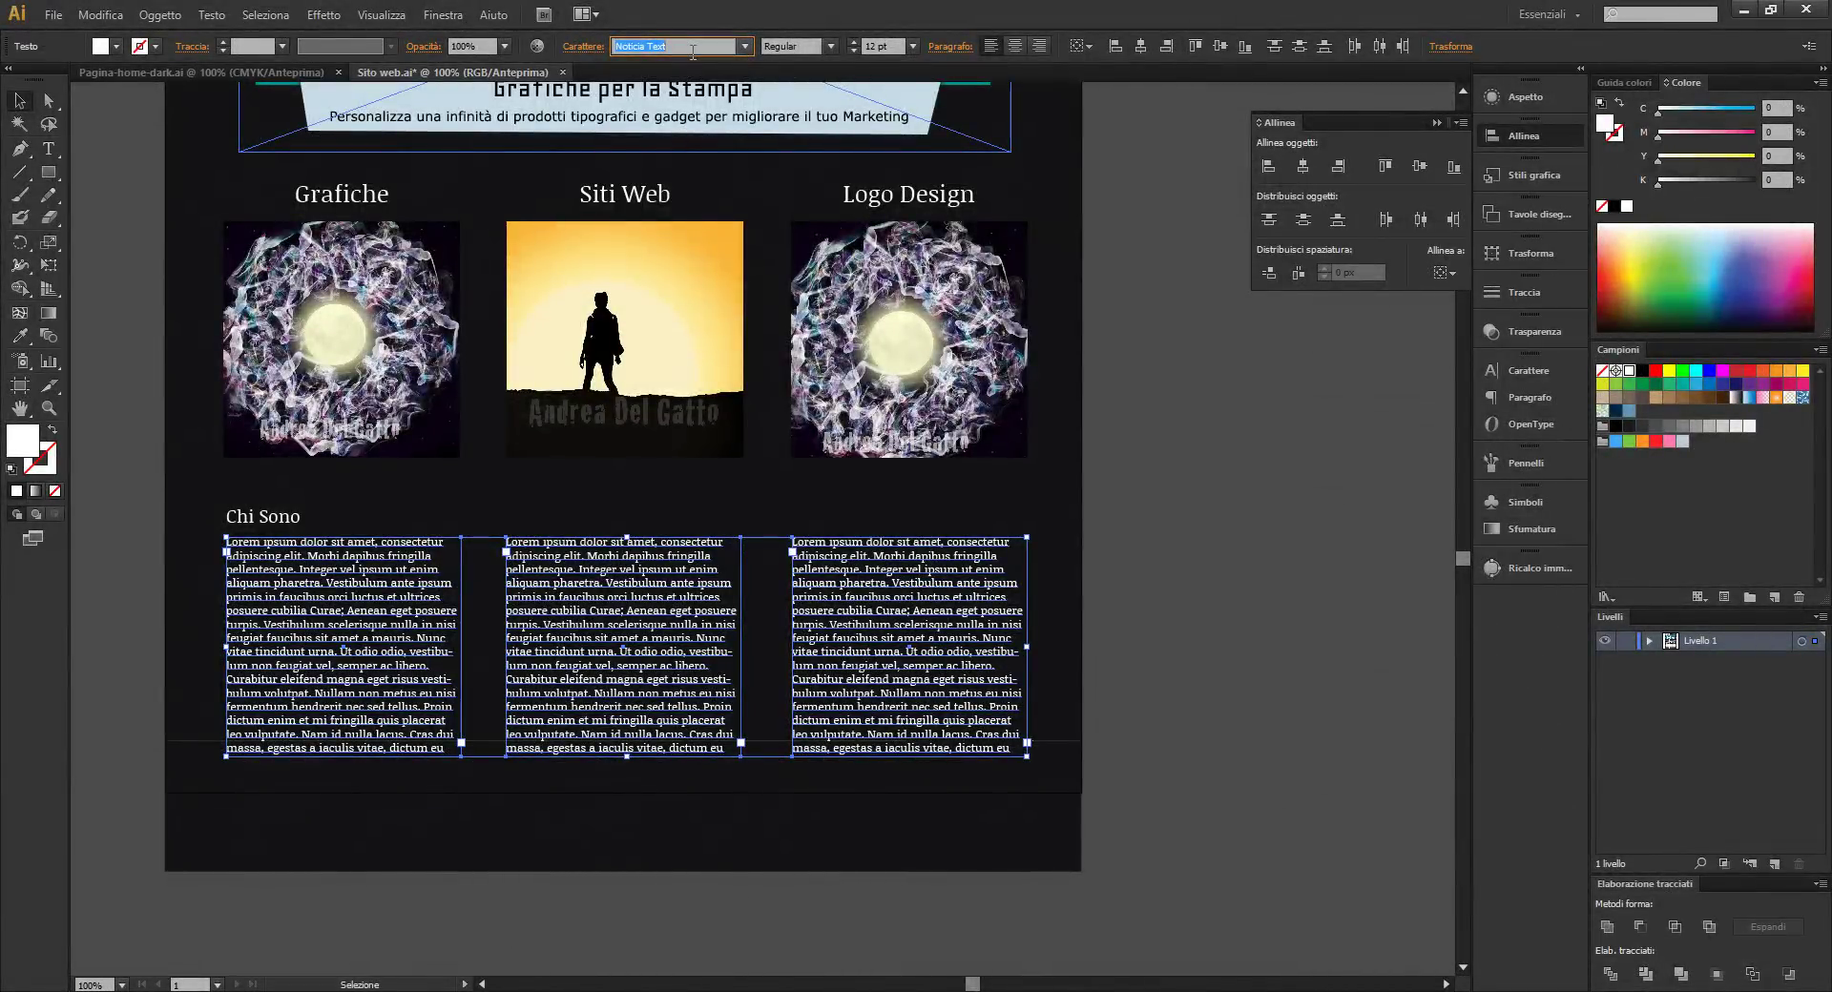
{"action": "type", "text": "Arial"}
{"action": "key", "text": "Return"}
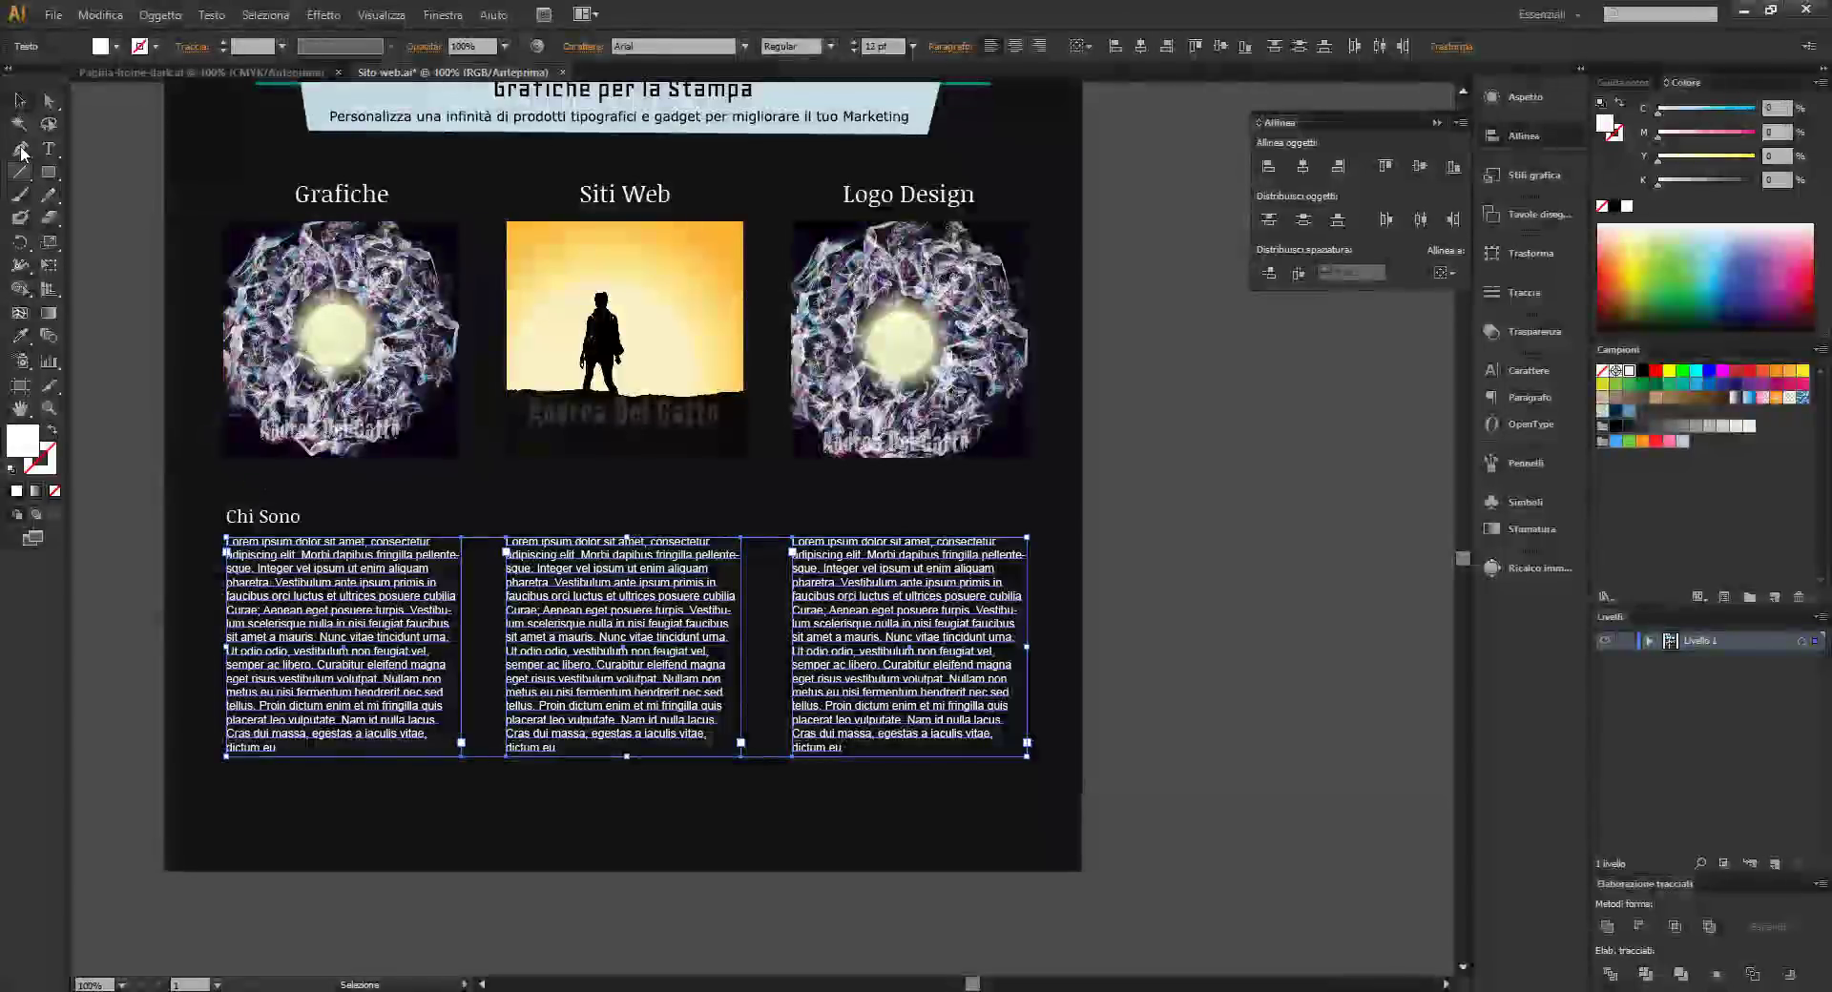
Copy the Chi Sono heading over the second column
{"action": "left_click", "coordinate": [1256, 646]}
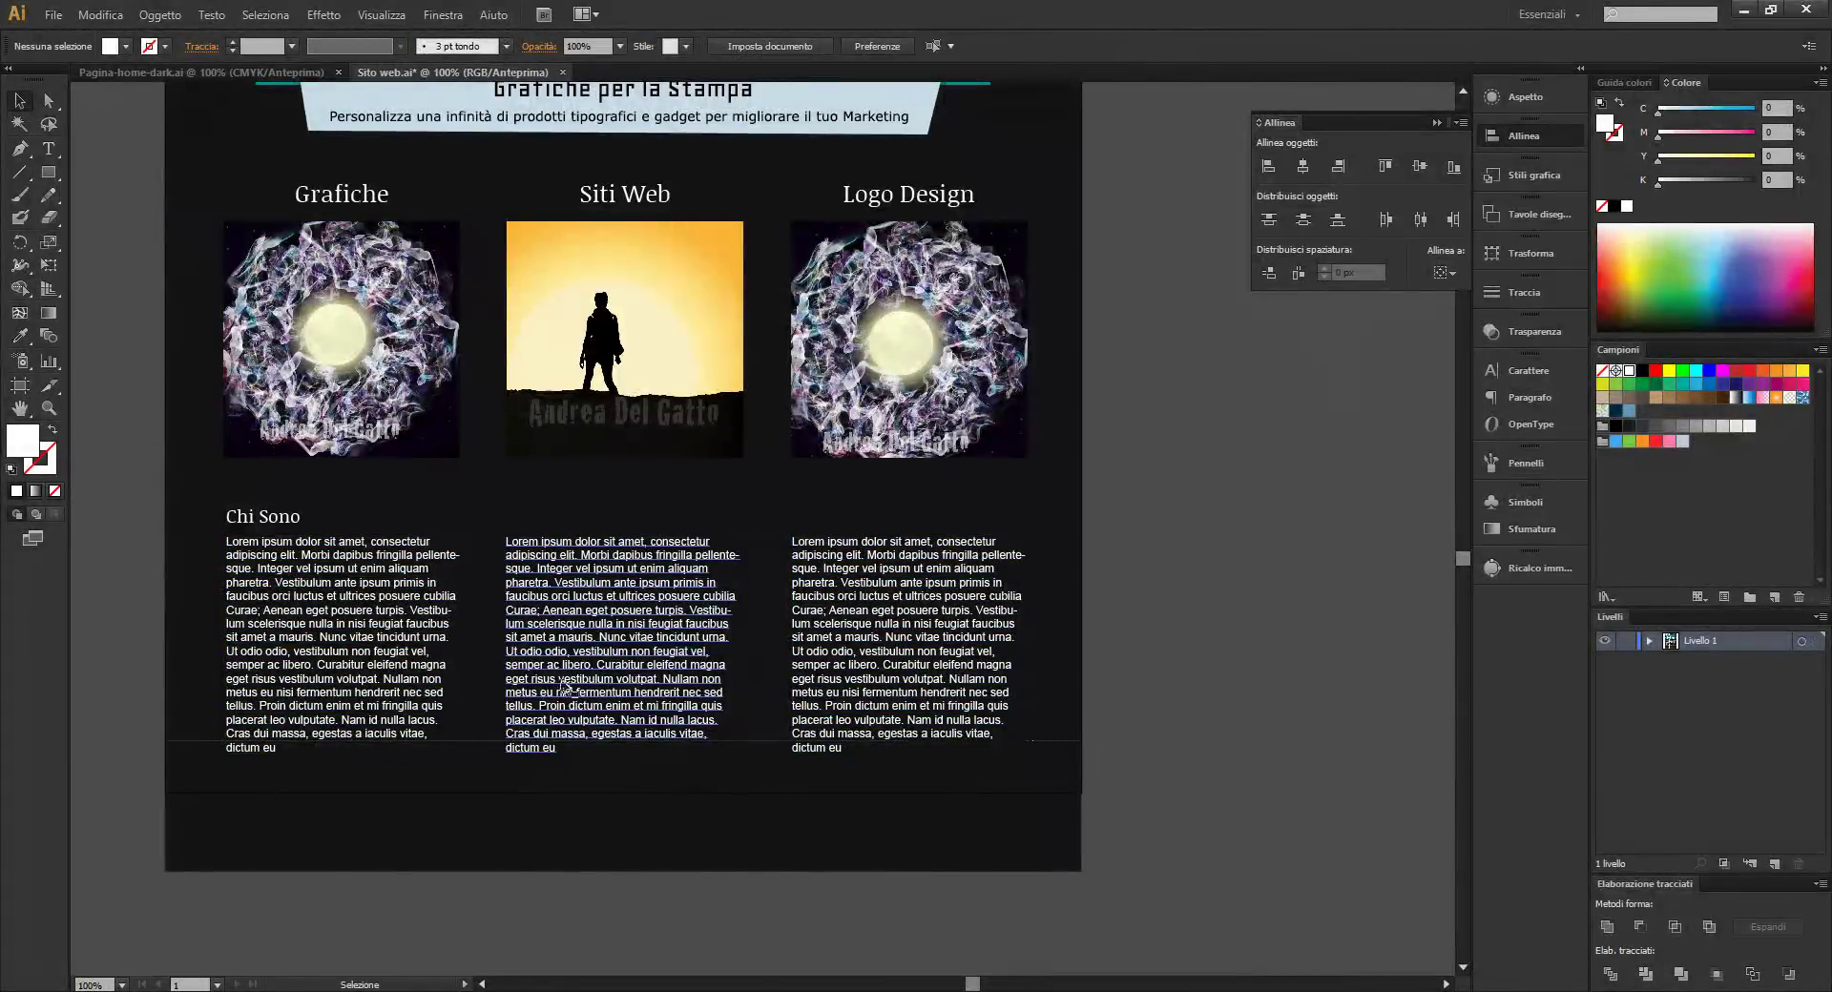
{"action": "left_click", "coordinate": [401, 650]}
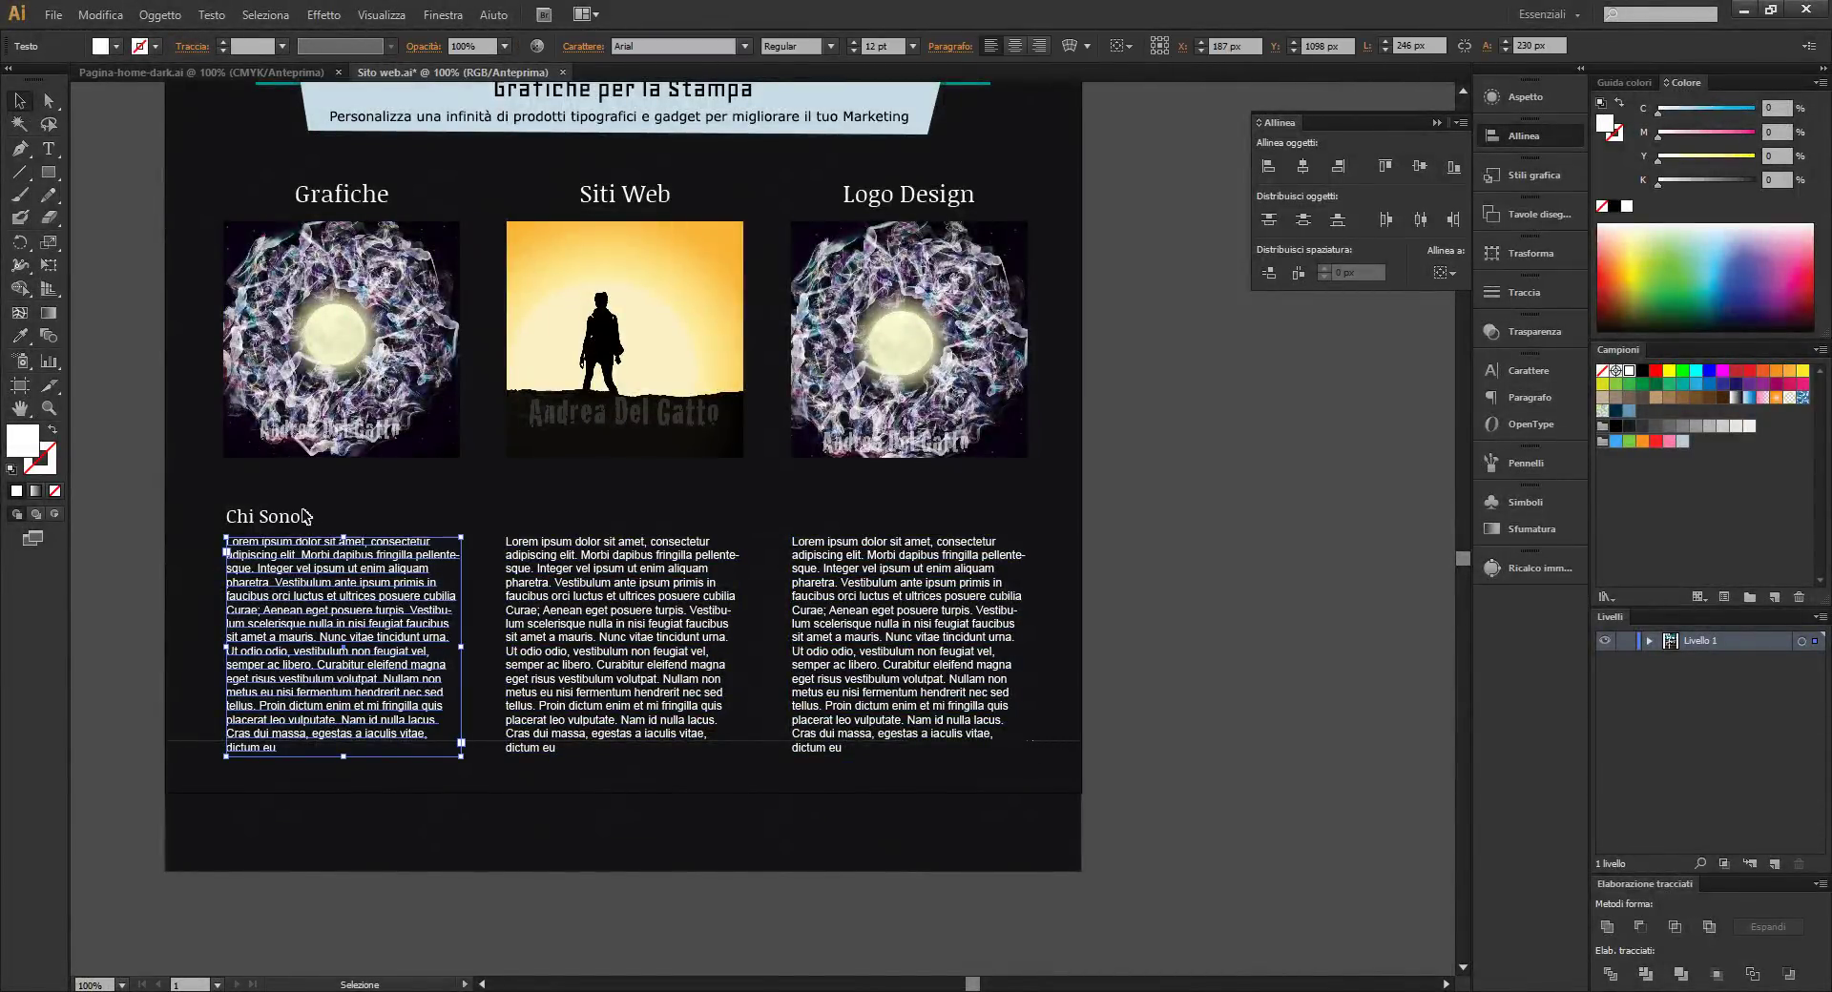
{"action": "left_click_drag", "start_coordinate": [306, 516], "coordinate": [864, 521]}
Retype the copied headings as 'Seguimi su Facebook' and 'Tutti i servizi'
{"action": "double_click", "coordinate": [549, 518]}
{"action": "type", "text": "Seguimi su Facebook"}
{"action": "key", "text": "Escape"}
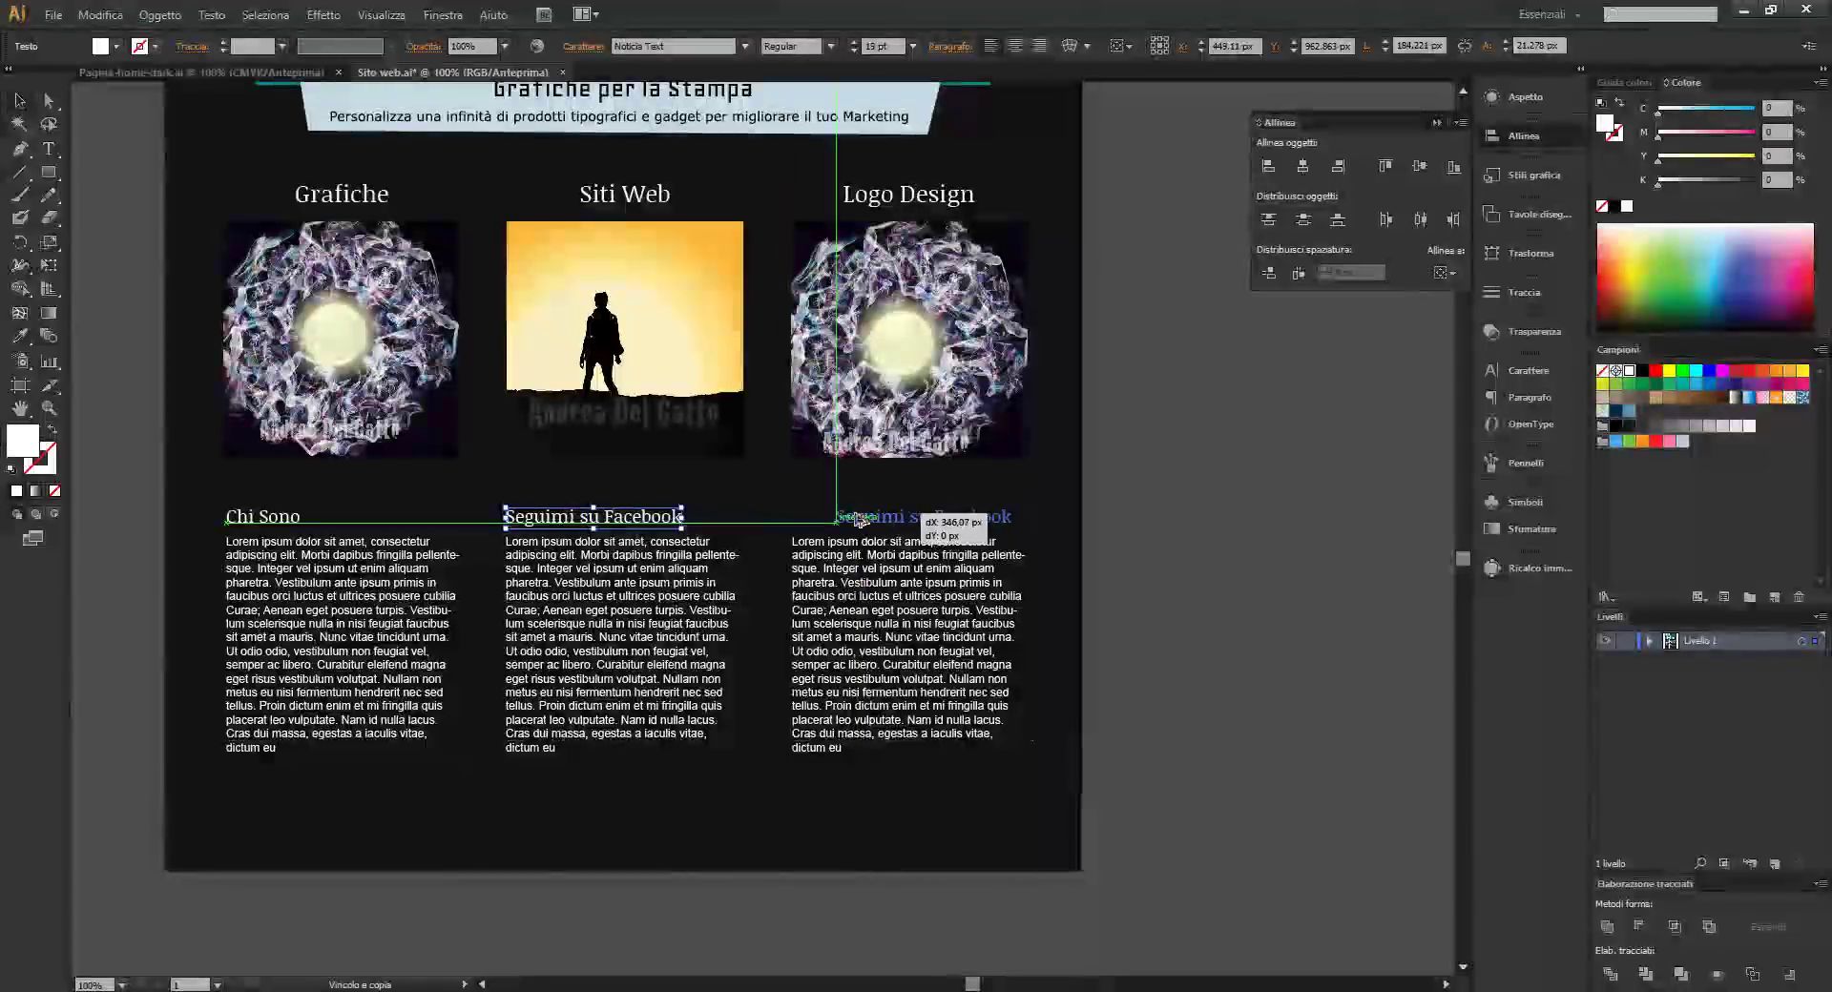
{"action": "double_click", "coordinate": [853, 515]}
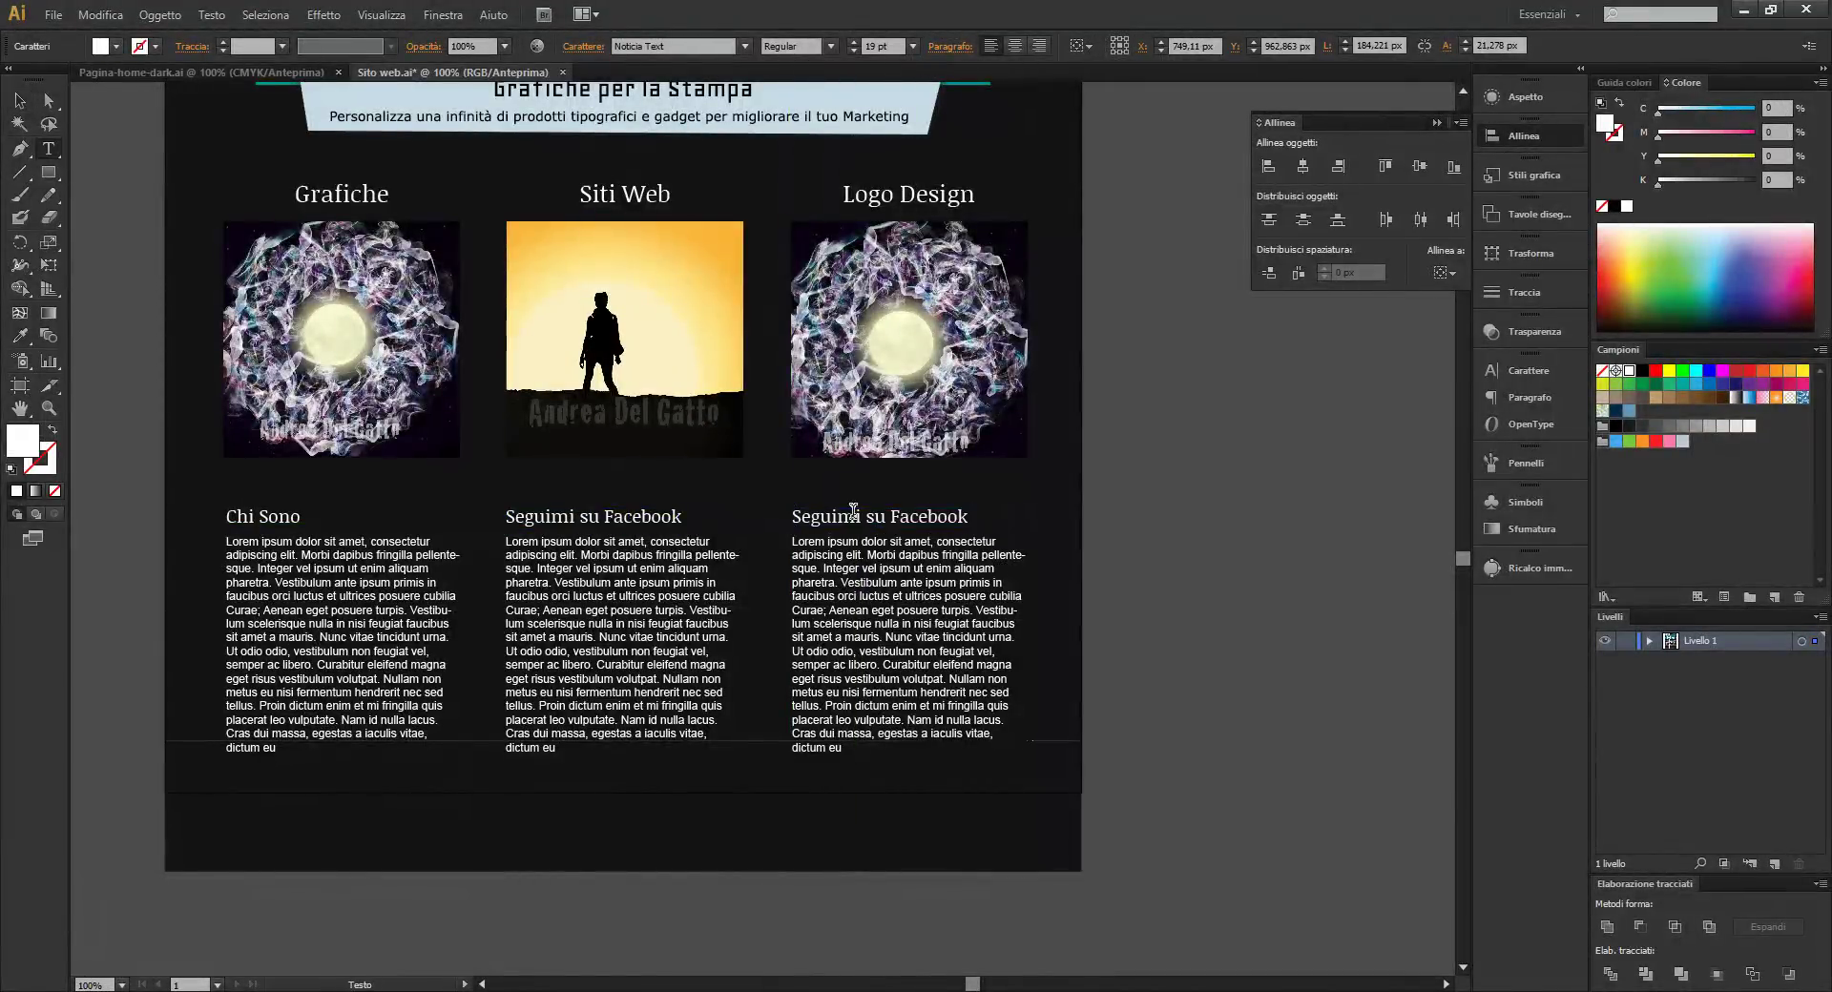
{"action": "left_click_drag", "start_coordinate": [969, 512], "coordinate": [820, 521]}
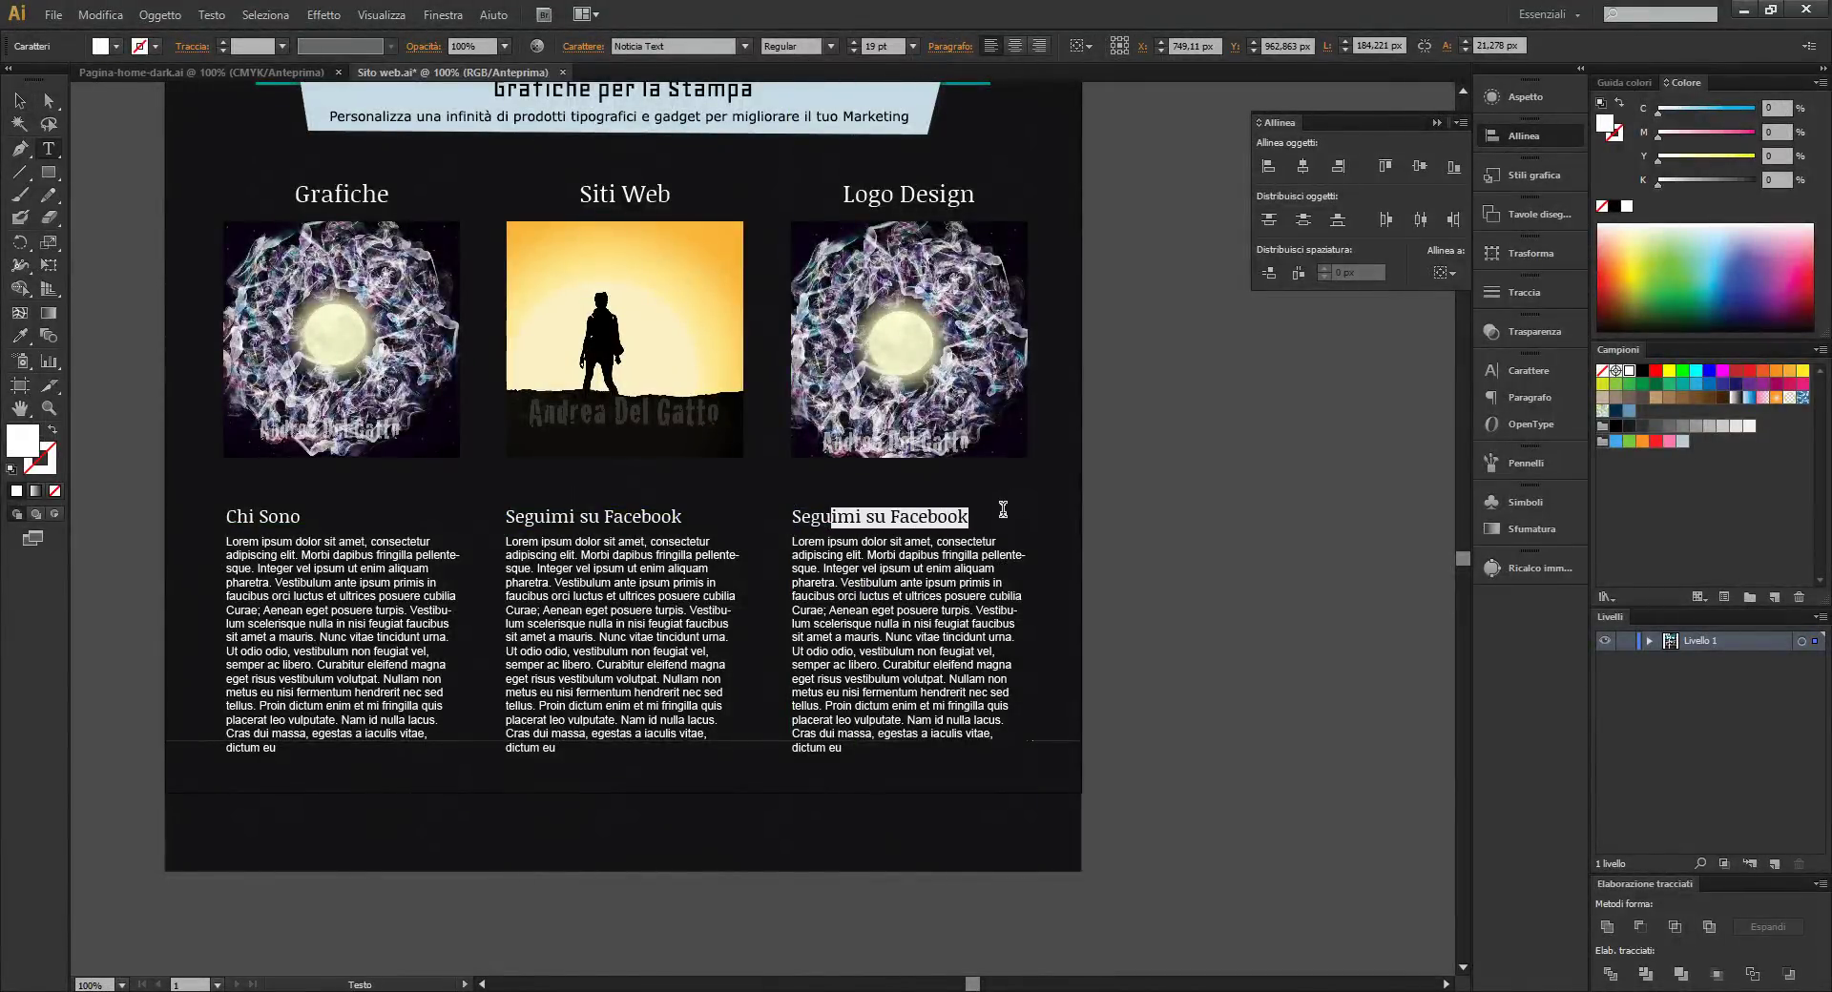
{"action": "key", "text": "BackSpace"}
{"action": "key", "text": "BackSpace"}
{"action": "key", "text": "BackSpace"}
{"action": "key", "text": "BackSpace"}
{"action": "key", "text": "BackSpace"}
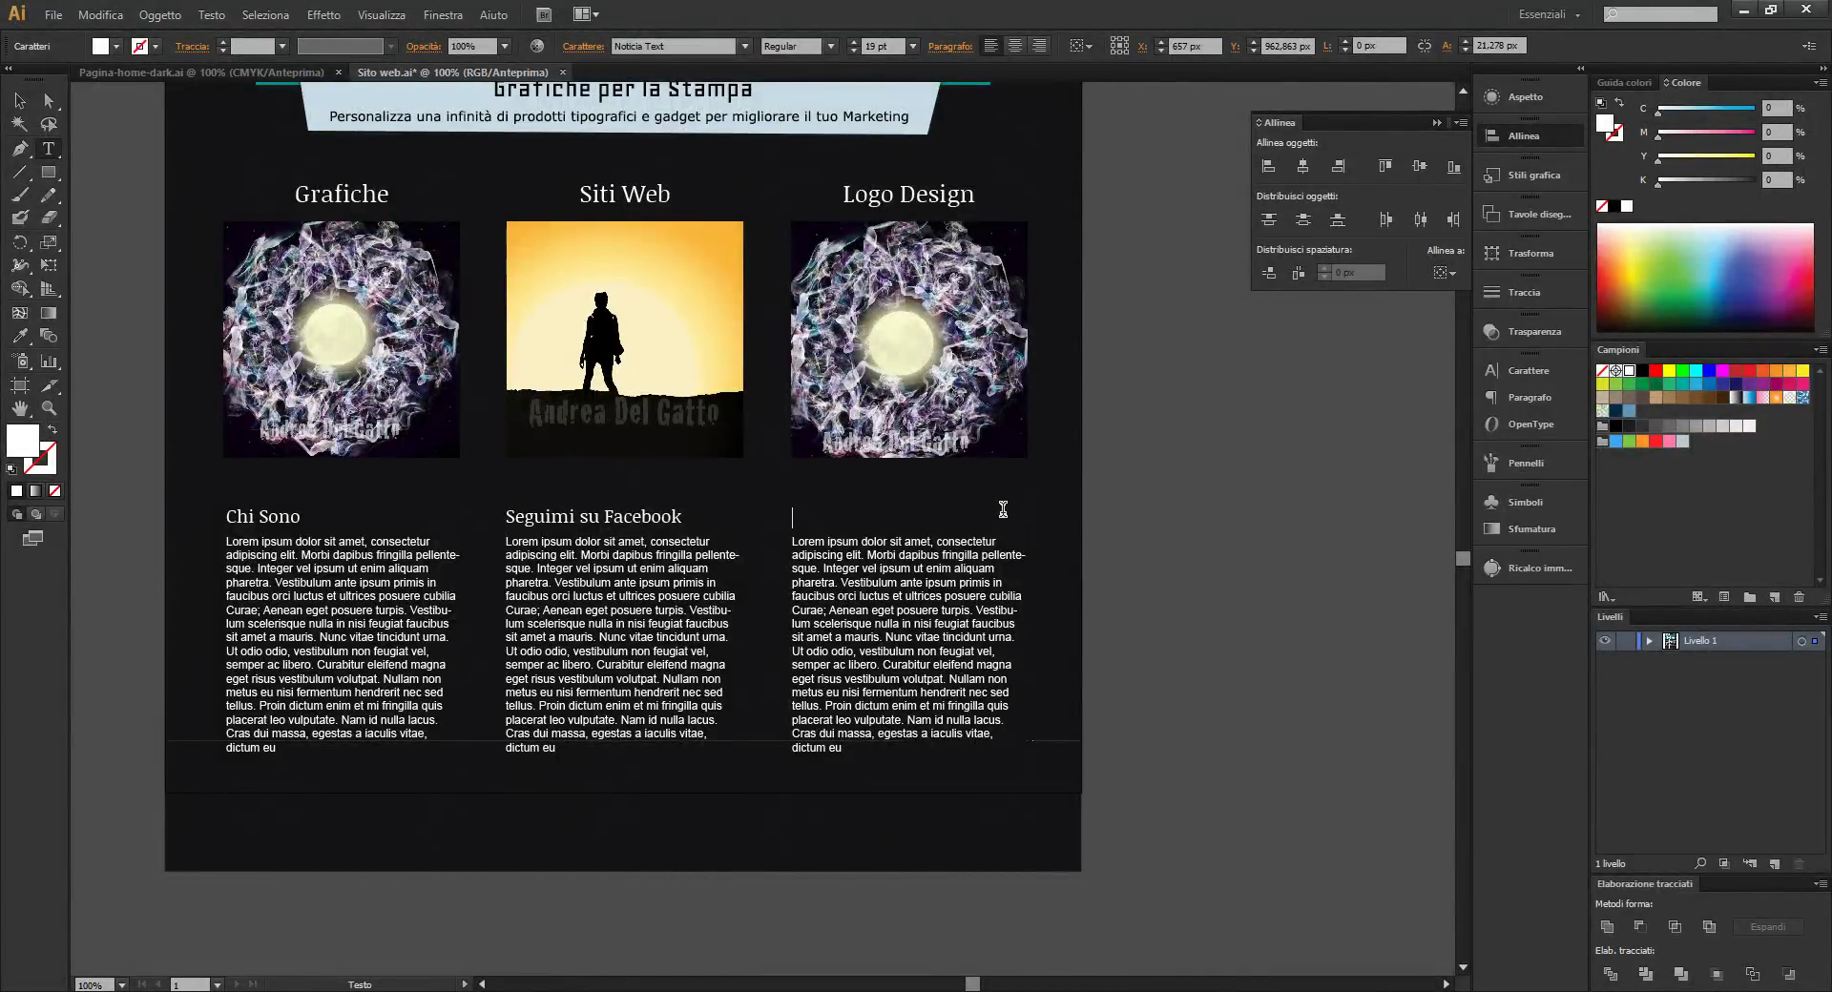
{"action": "type", "text": "Tutti"}
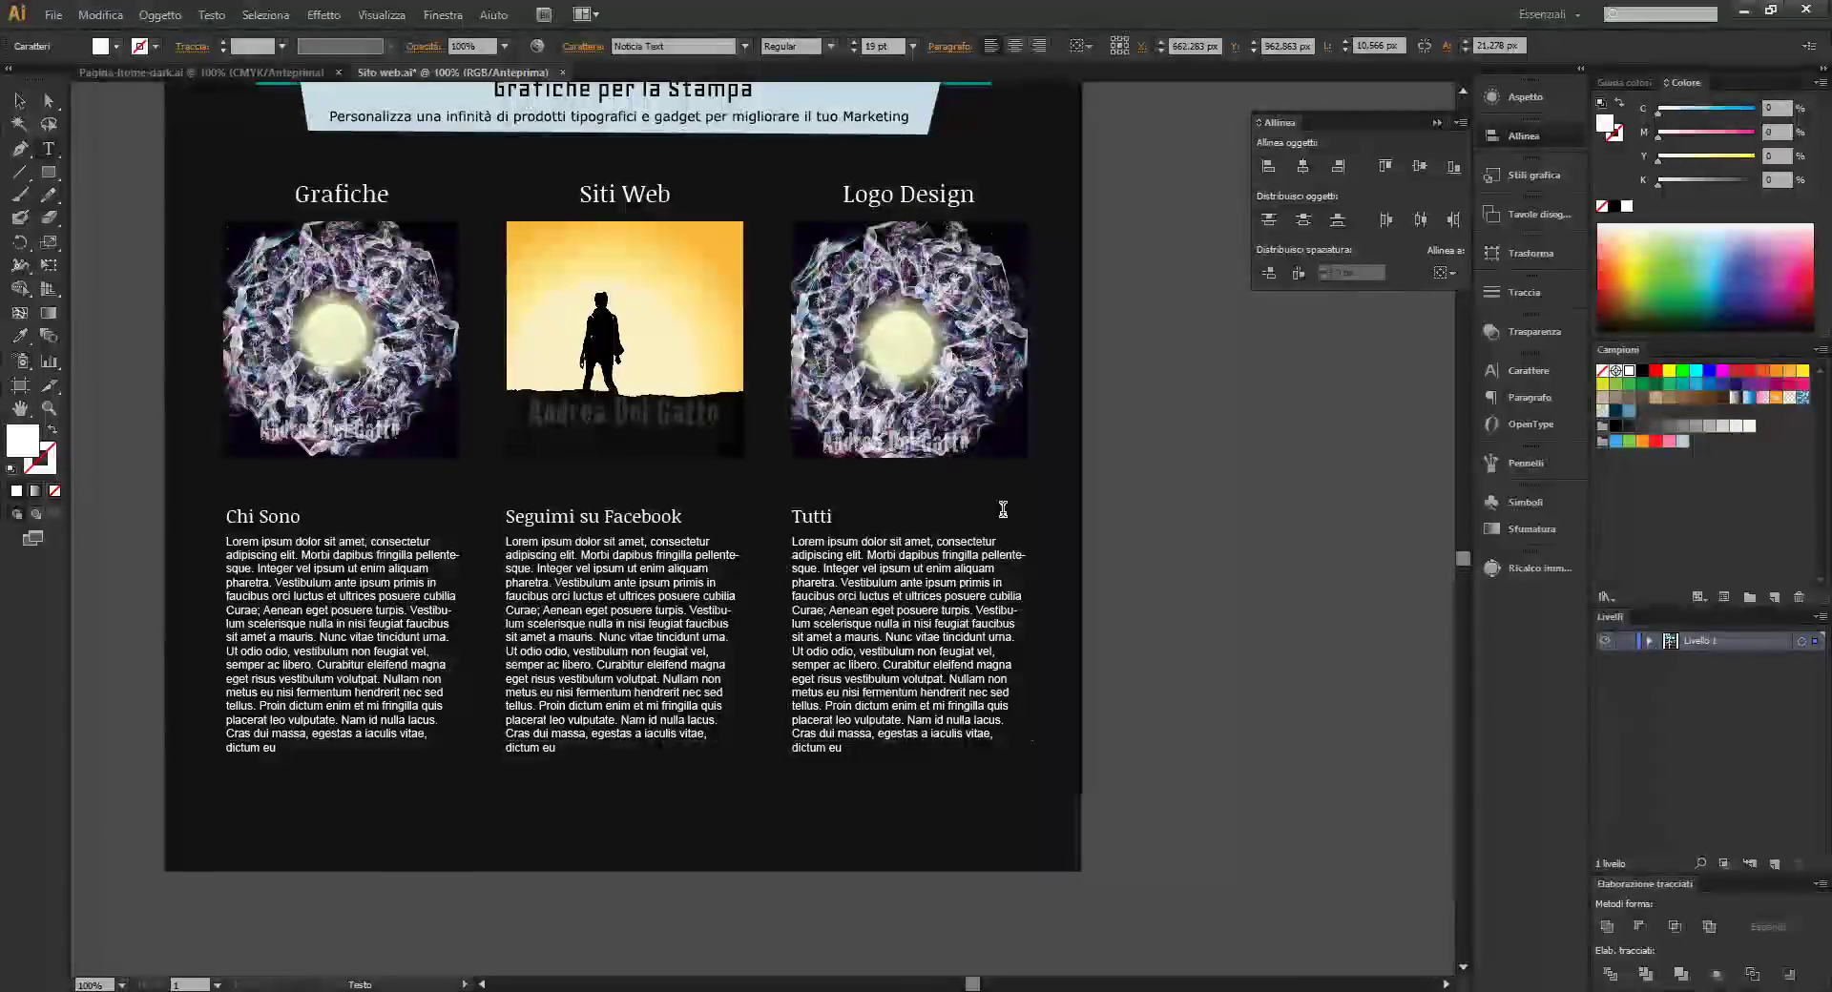
{"action": "type", "text": " i servizi"}
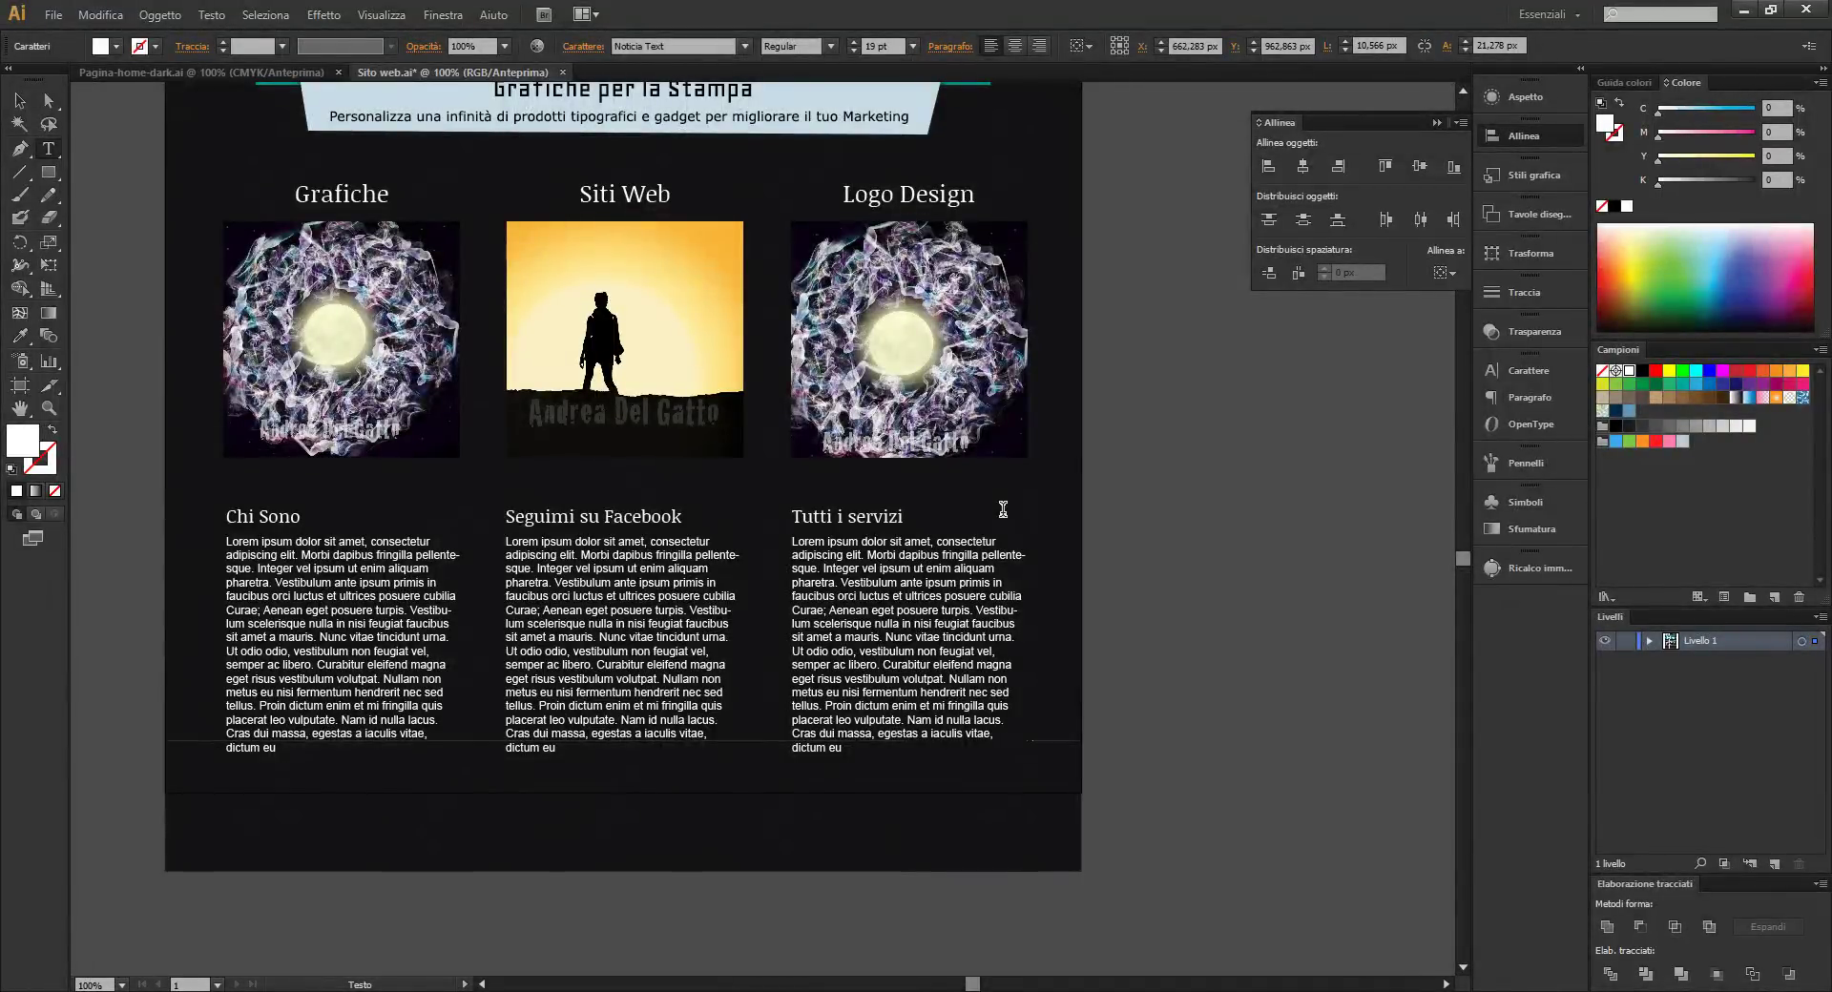
{"action": "left_click", "coordinate": [19, 99]}
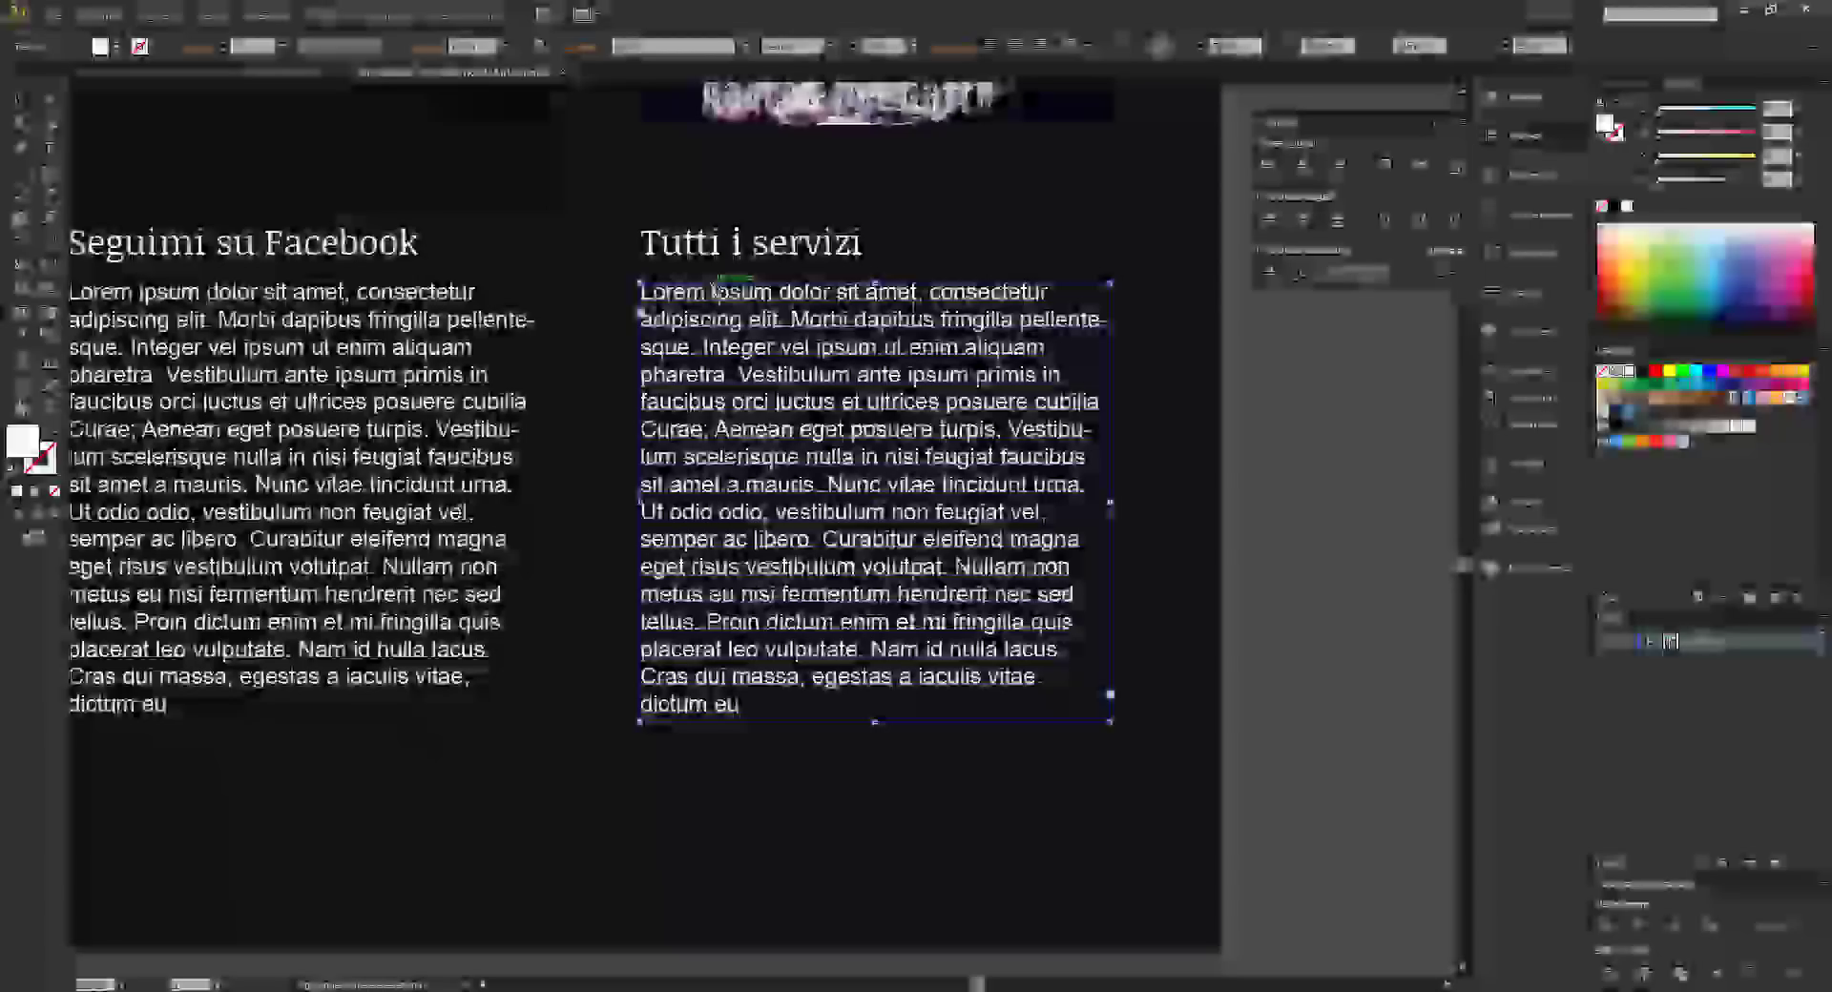
Nudge the third column right and draw a small blue square beside its first line
{"action": "left_click", "coordinate": [714, 290]}
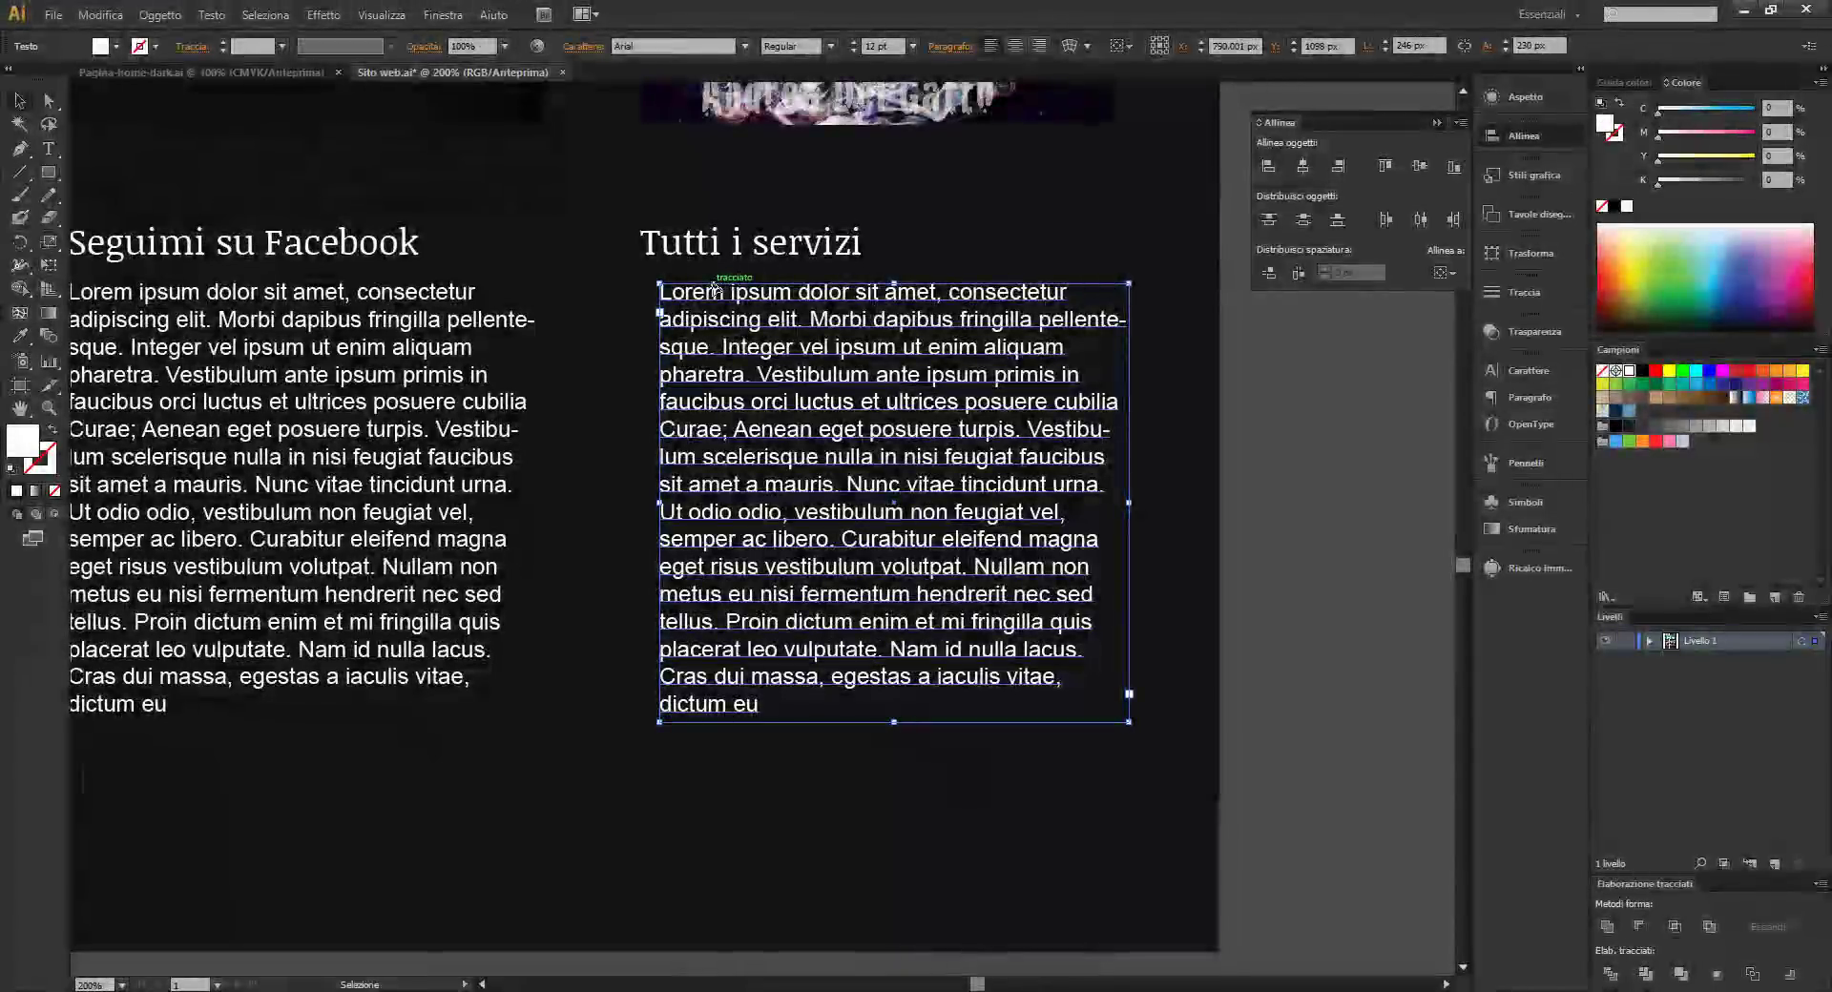
{"action": "key", "text": "shift+Right"}
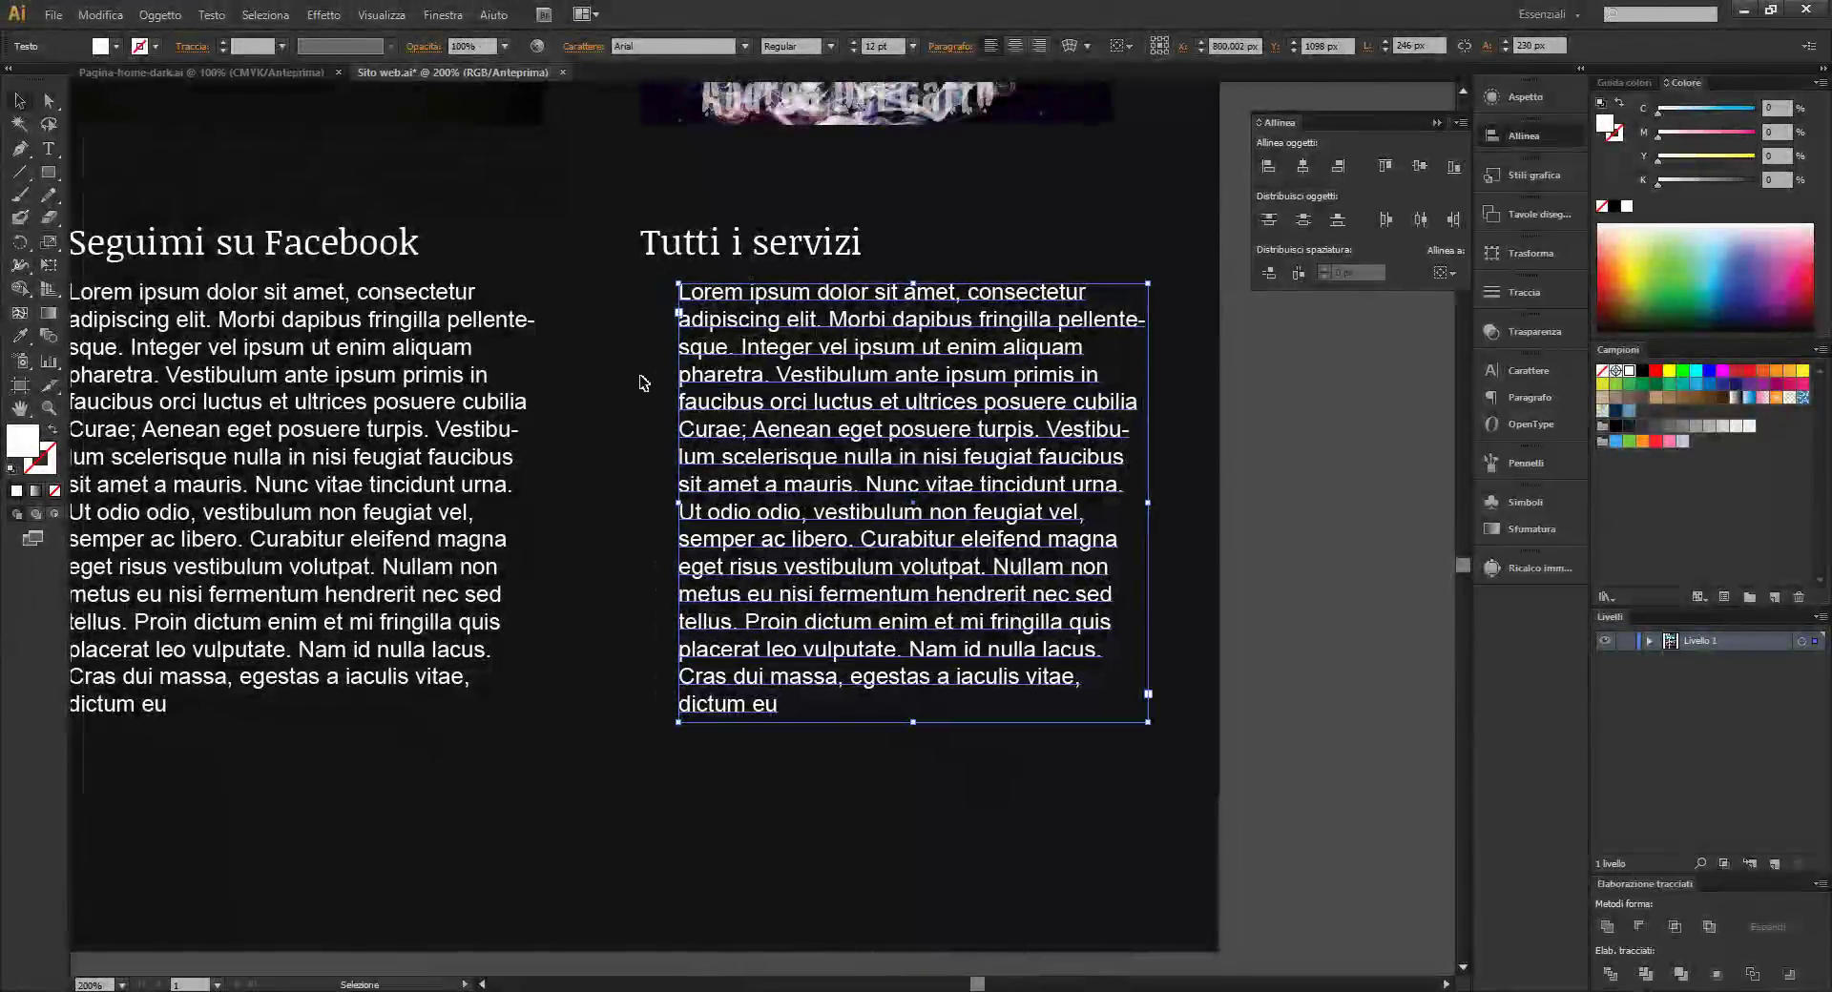
{"action": "left_click", "coordinate": [644, 382]}
{"action": "key", "text": "m"}
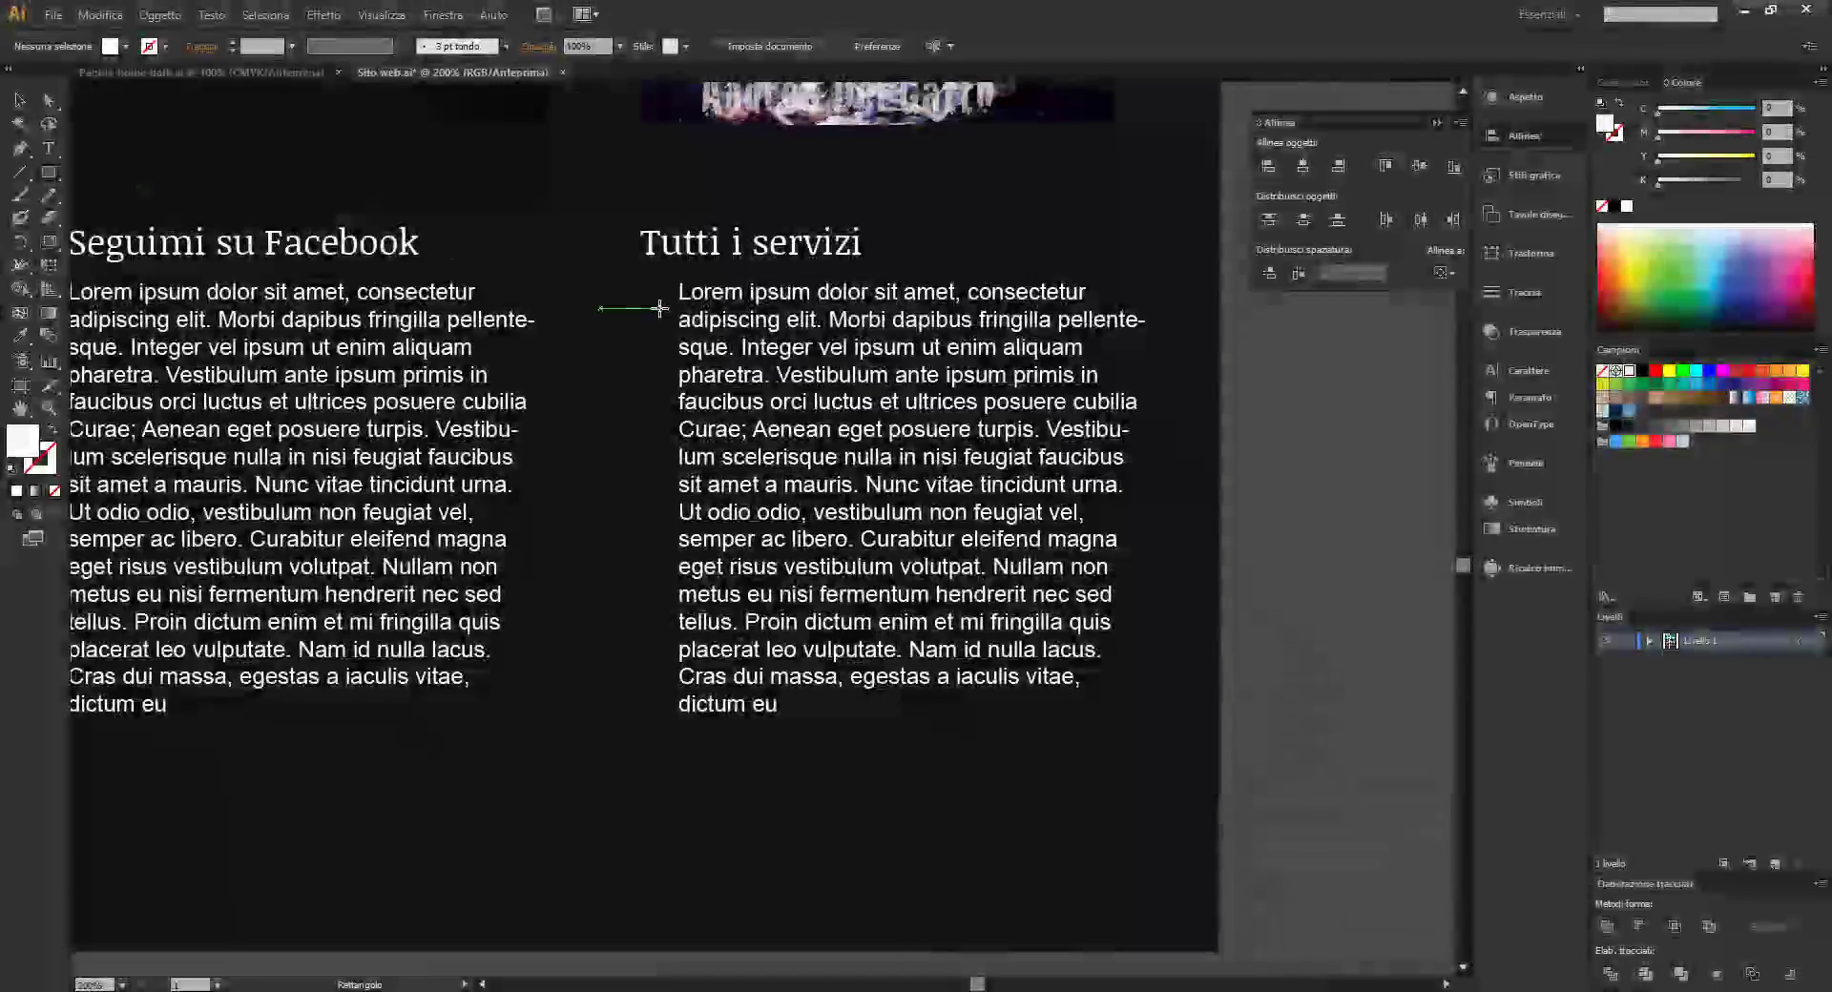
{"action": "left_click_drag", "start_coordinate": [641, 284], "coordinate": [657, 298]}
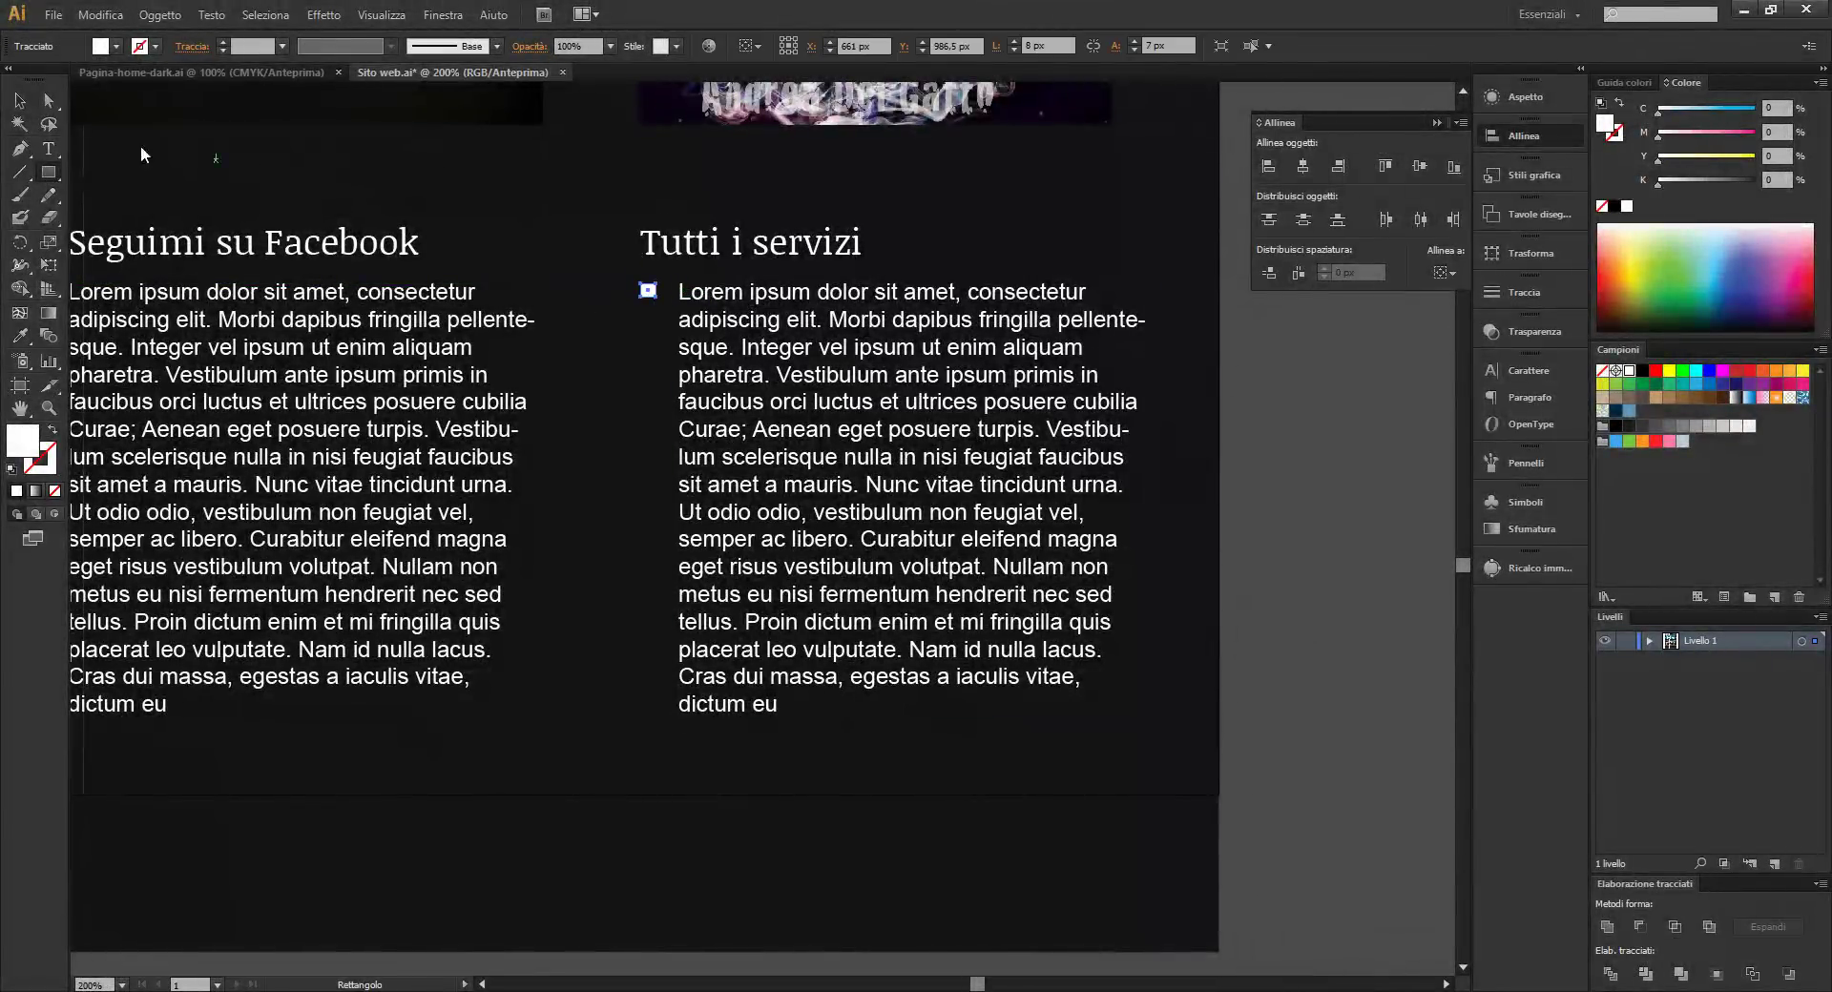
{"action": "left_click", "coordinate": [115, 46]}
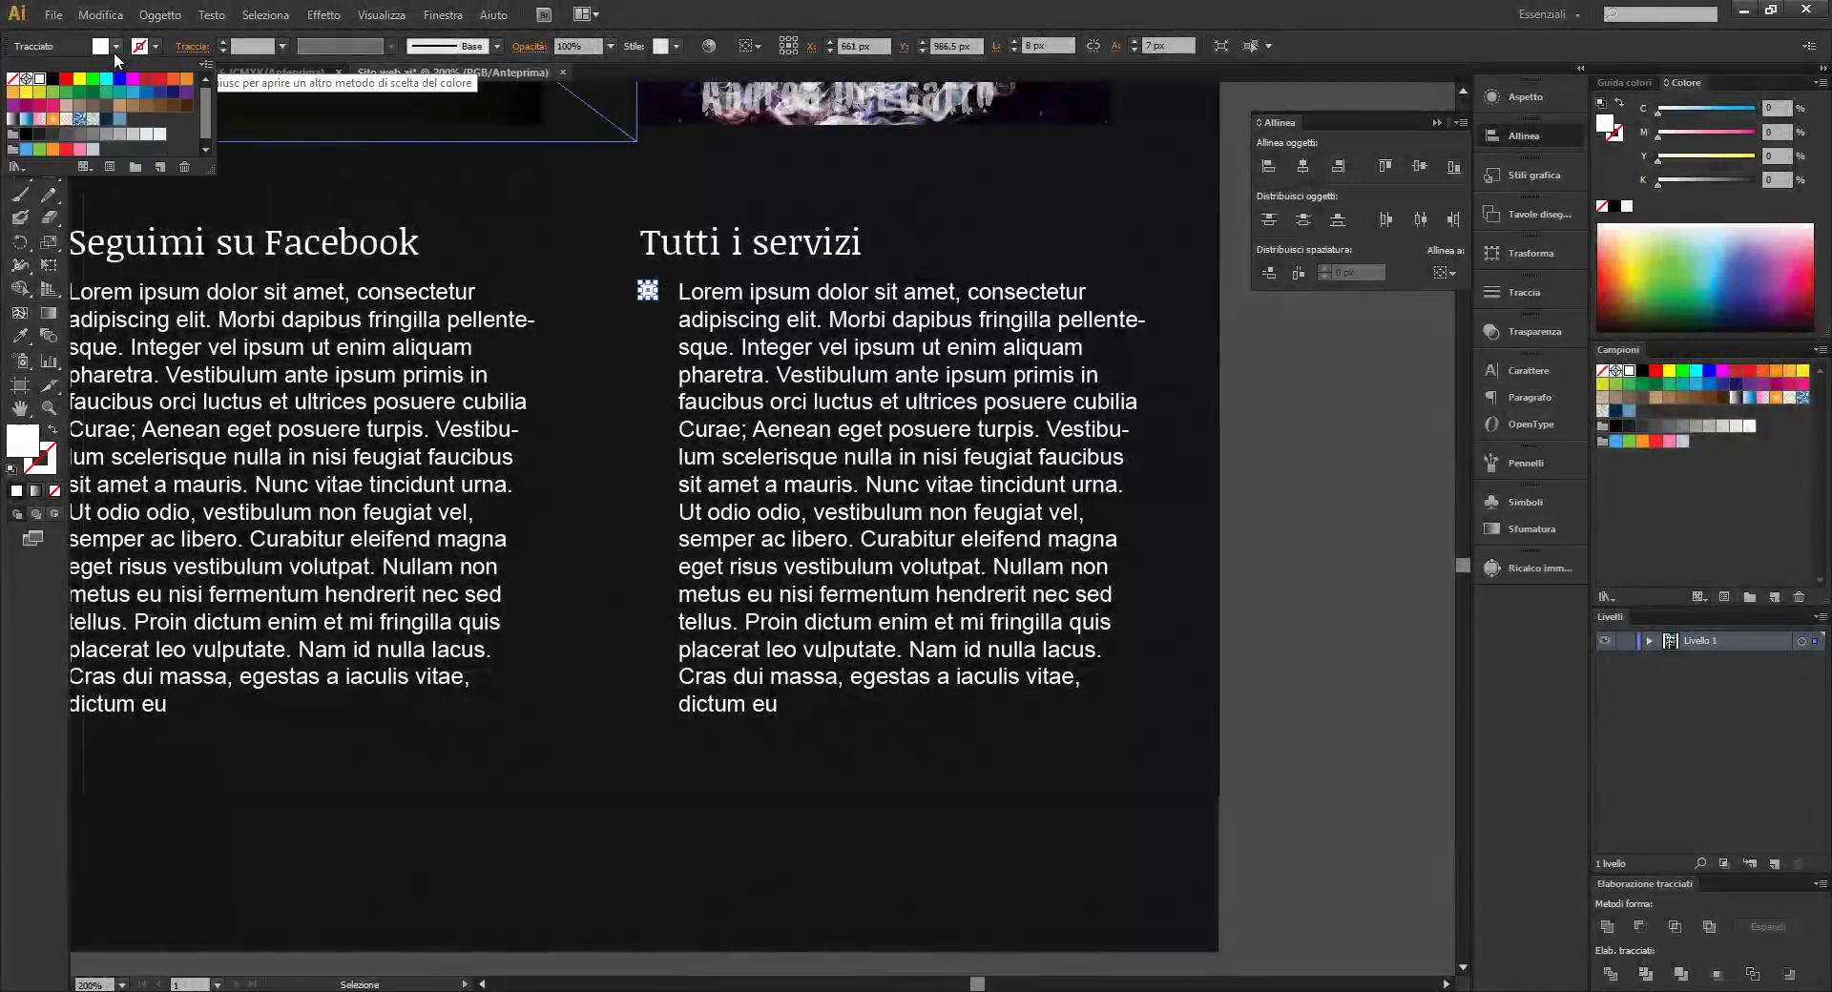
{"action": "left_click", "coordinate": [146, 91]}
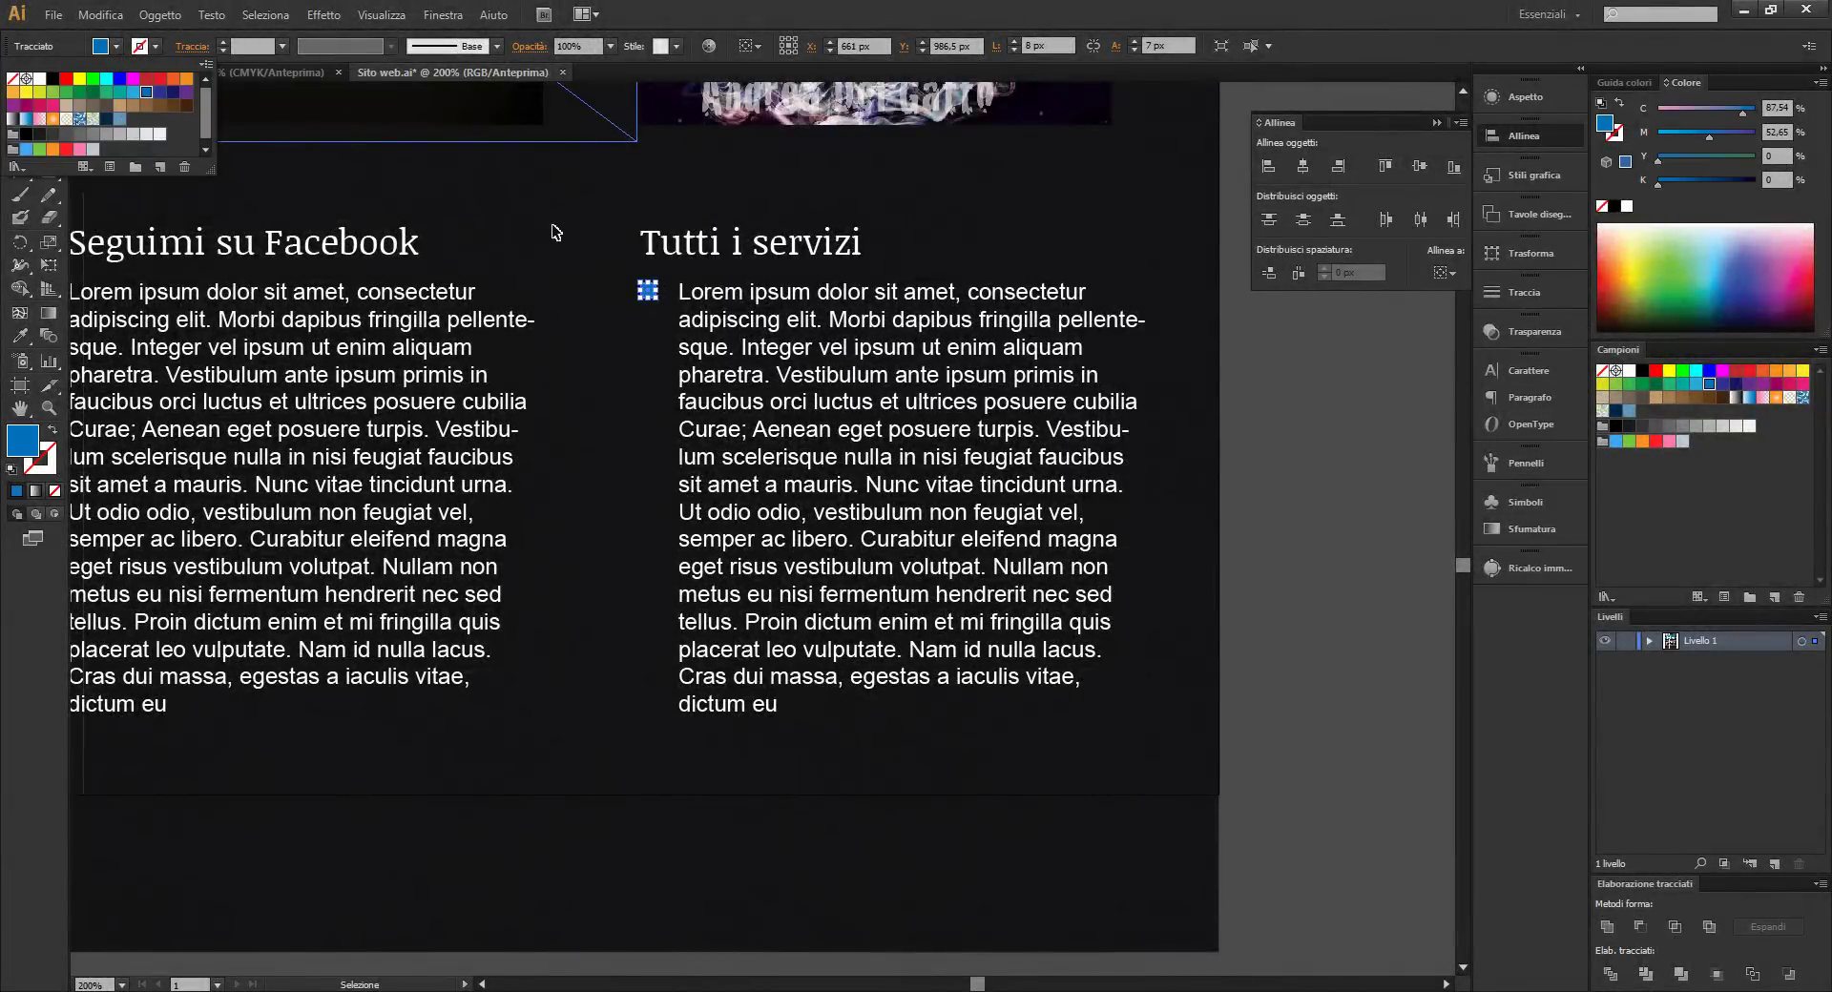
Copy the blue square every two lines down the column using Ctrl+D repeats
{"action": "left_click", "coordinate": [552, 242]}
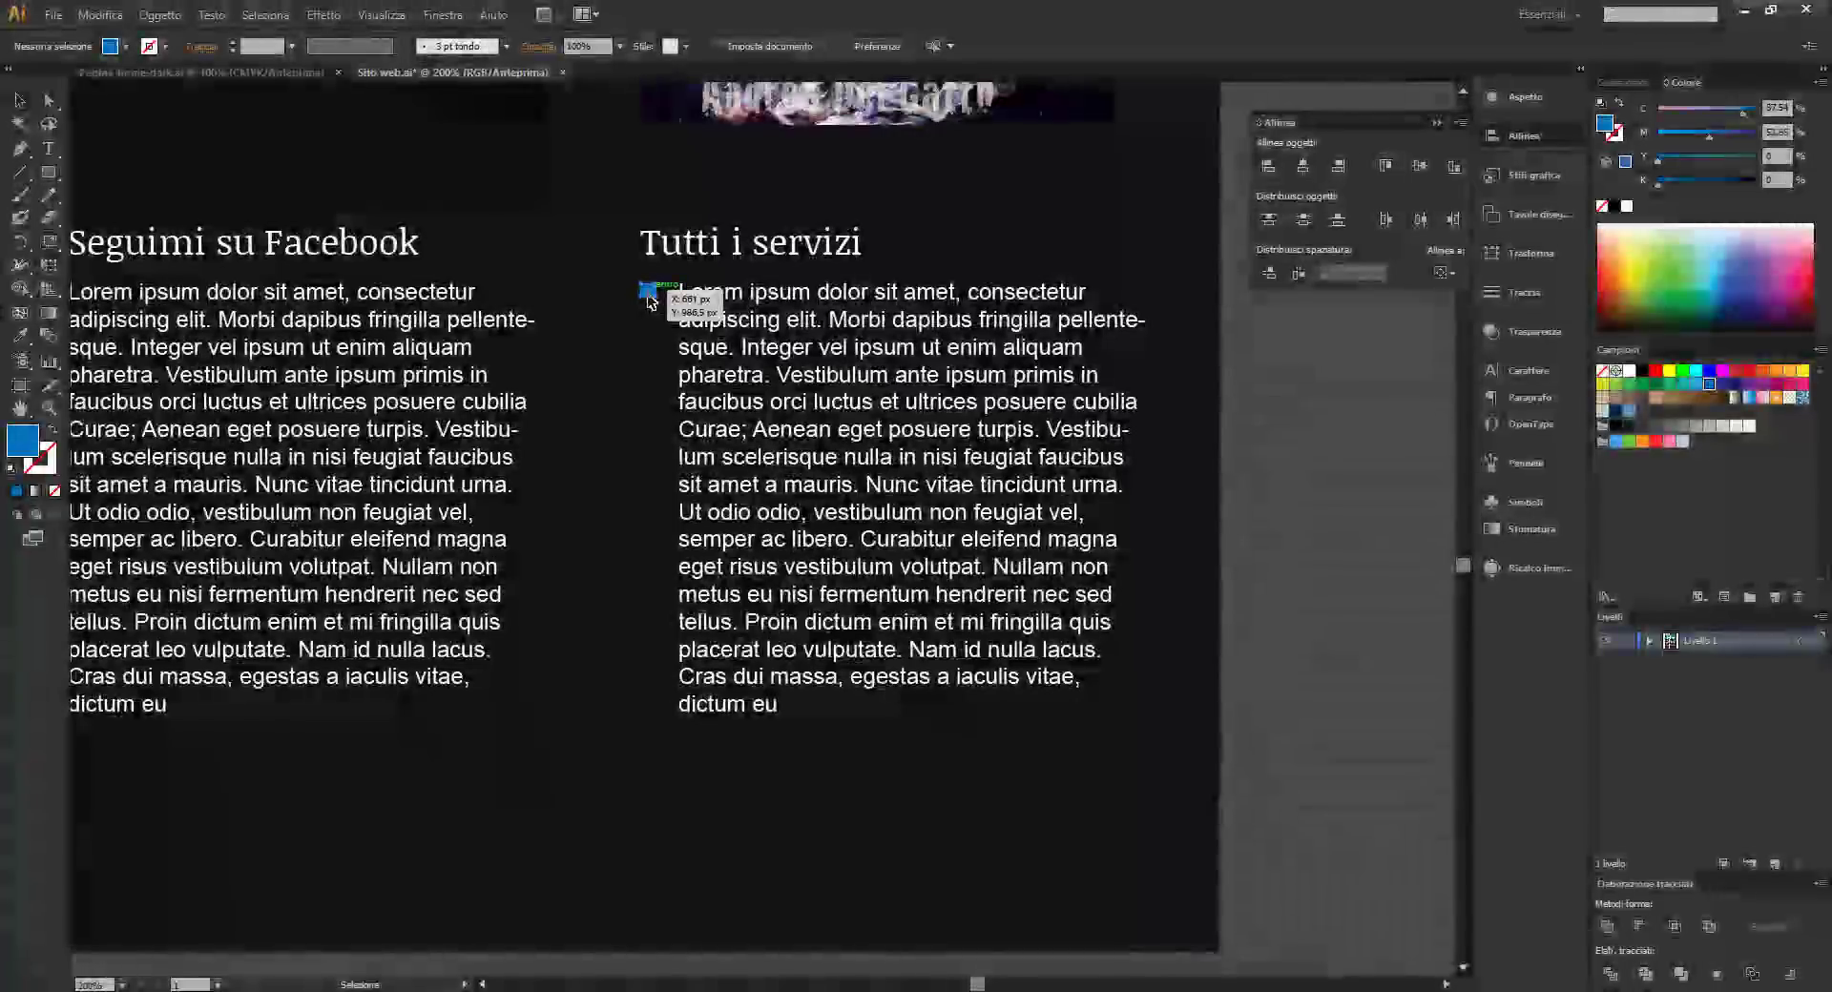
{"action": "left_click_drag", "start_coordinate": [649, 294], "coordinate": [646, 298]}
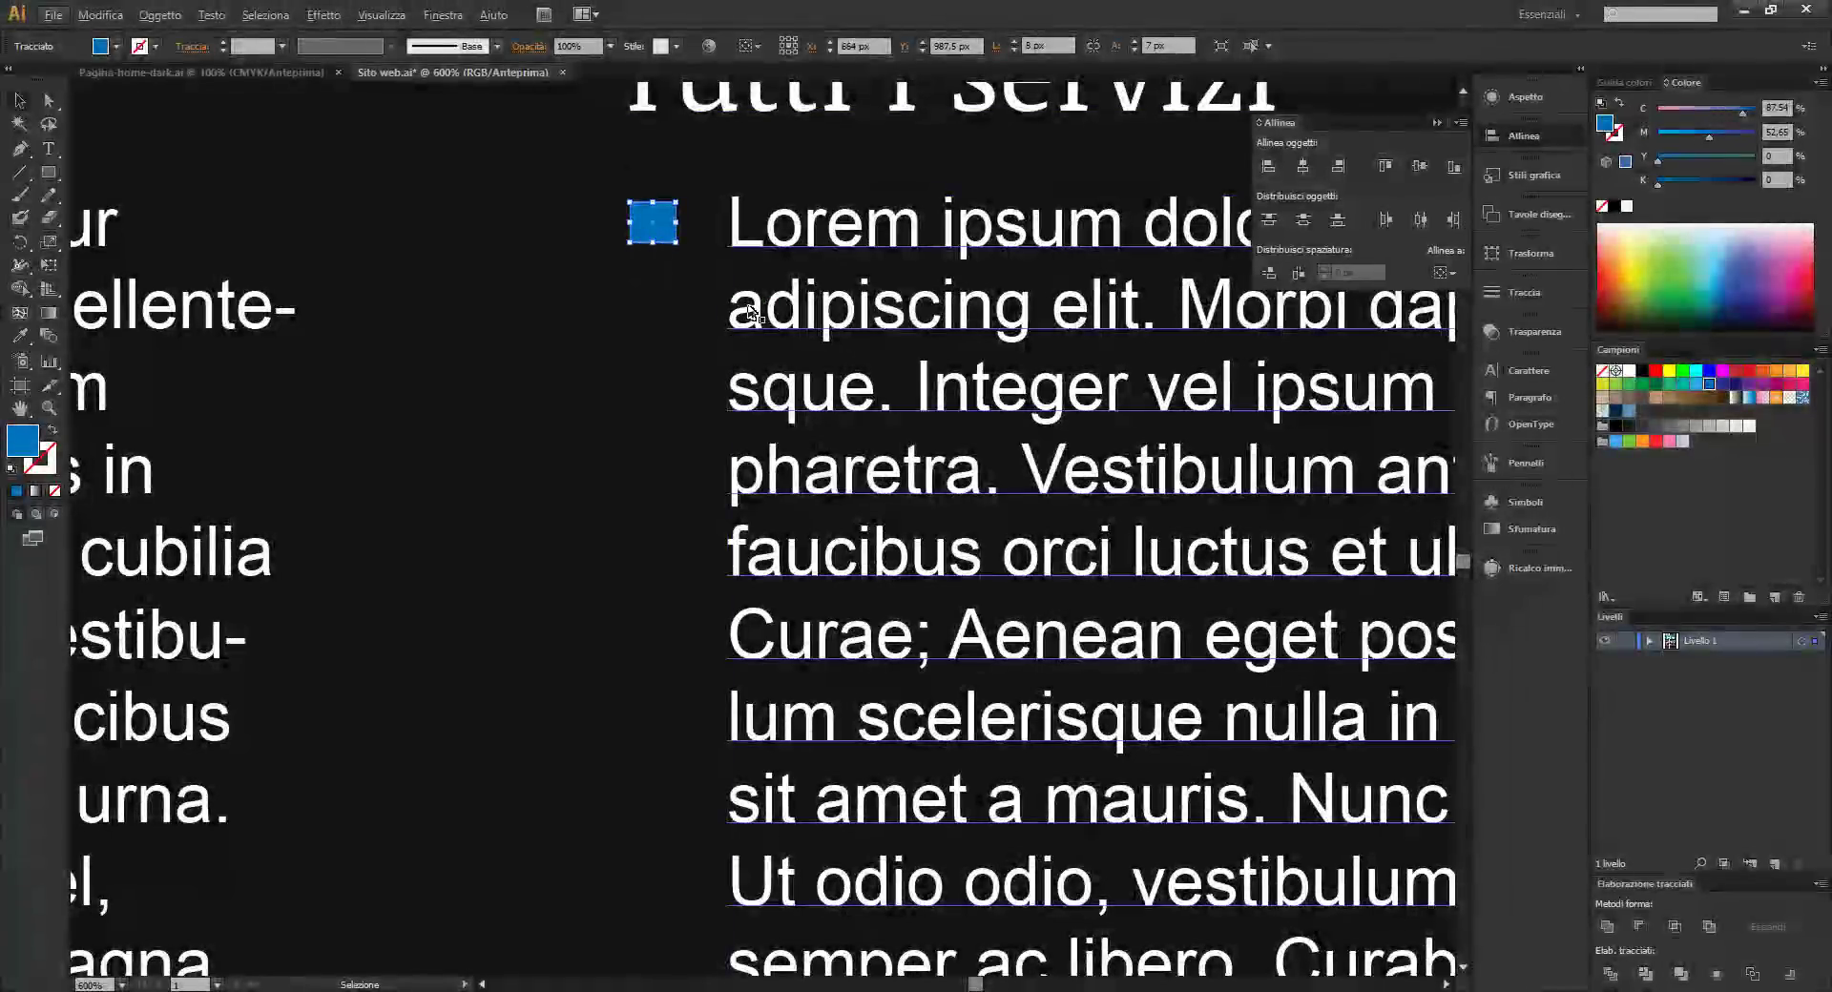
{"action": "left_click_drag", "start_coordinate": [673, 248], "coordinate": [672, 406]}
{"action": "scroll", "coordinate": [658, 203], "scroll_direction": "down", "scroll_amount": 2}
{"action": "scroll", "coordinate": [665, 308], "scroll_direction": "down", "scroll_amount": 3}
{"action": "key", "text": "ctrl+d"}
{"action": "key", "text": "ctrl+d"}
{"action": "key", "text": "ctrl+d"}
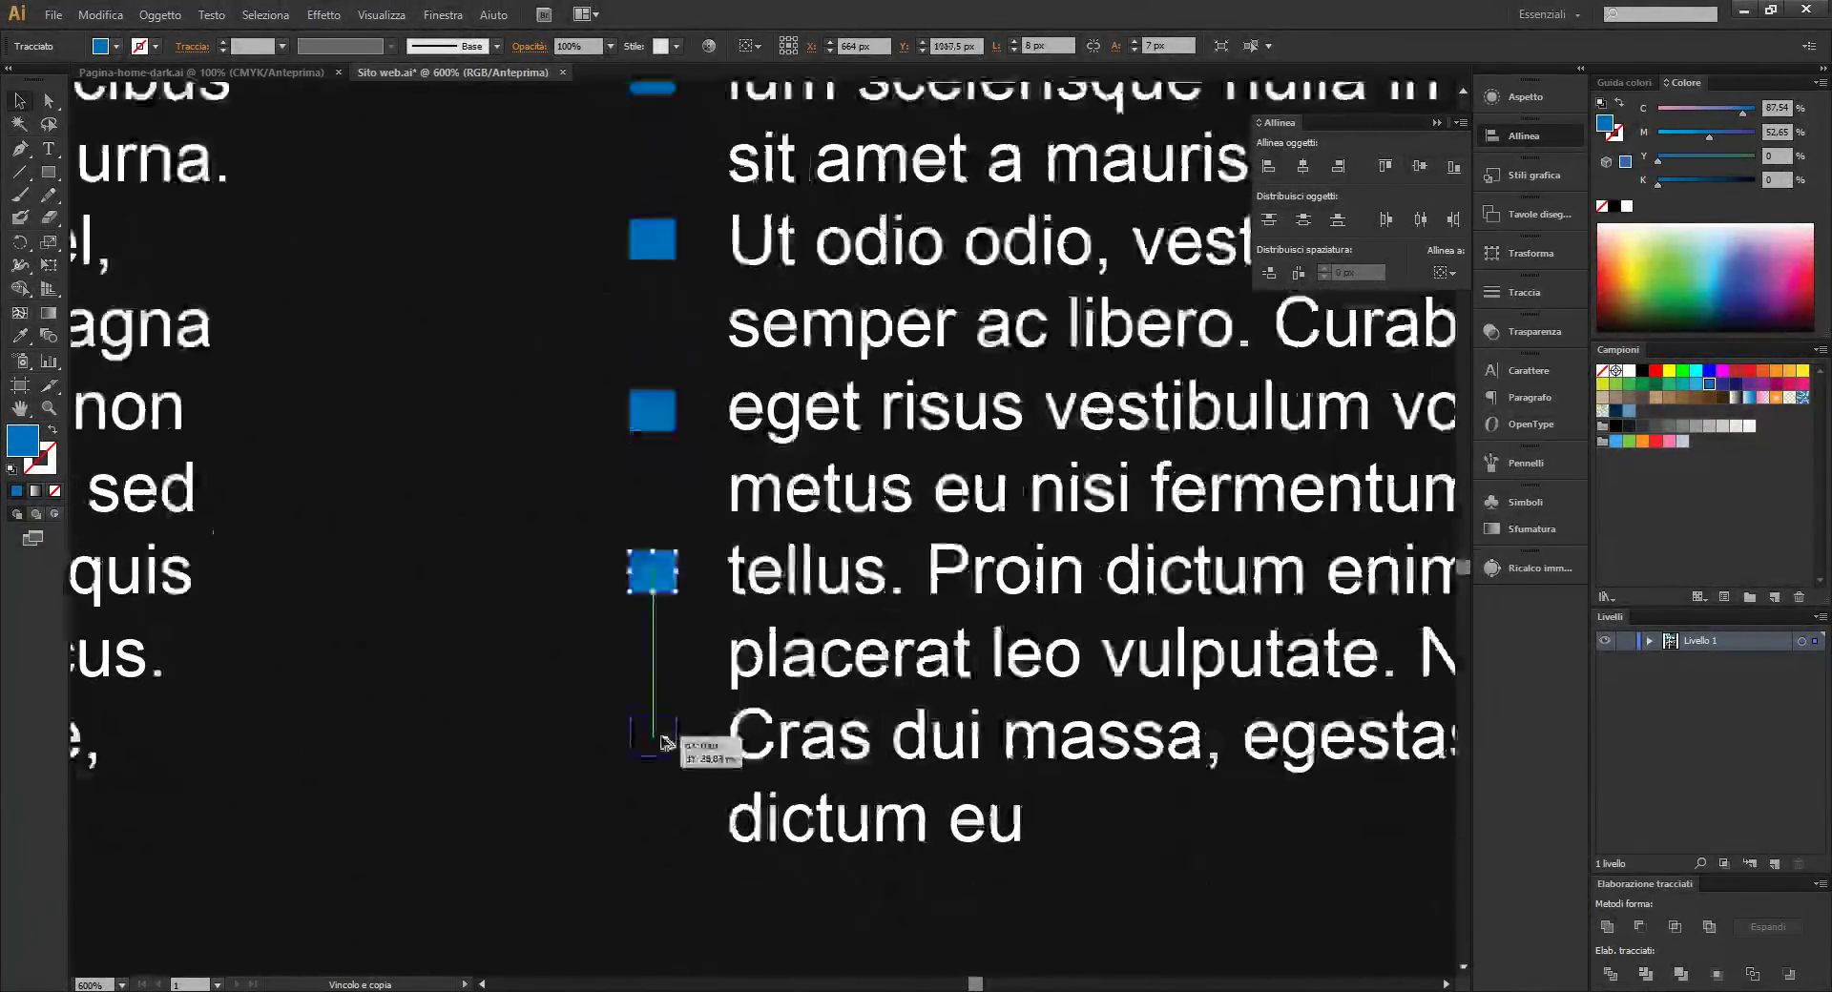
{"action": "key", "text": "ctrl+d"}
{"action": "left_click", "coordinate": [613, 687]}
{"action": "key", "text": "ctrl+minus"}
{"action": "key", "text": "ctrl+minus"}
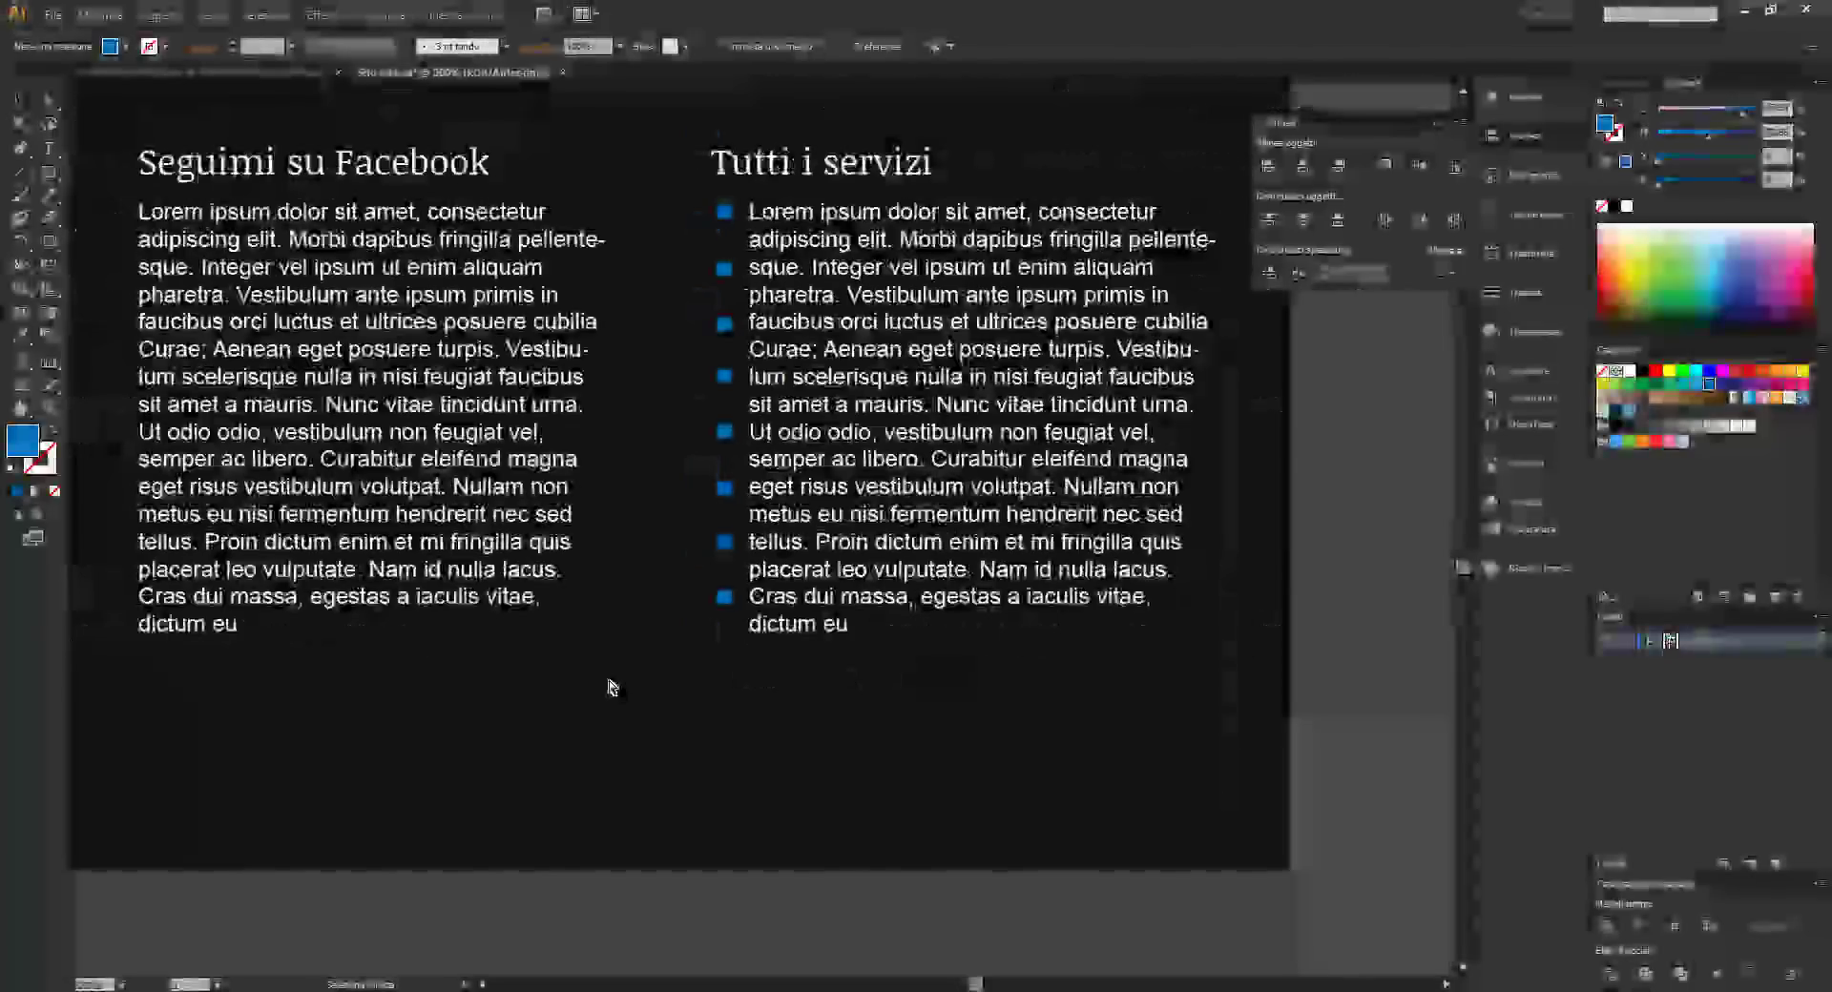
{"action": "scroll", "coordinate": [609, 680], "scroll_direction": "up", "scroll_amount": 3}
{"action": "key", "text": "ctrl+minus"}
Select the second line of the Tutti i servizi text, then zoom out to the whole page
{"action": "double_click", "coordinate": [1062, 524]}
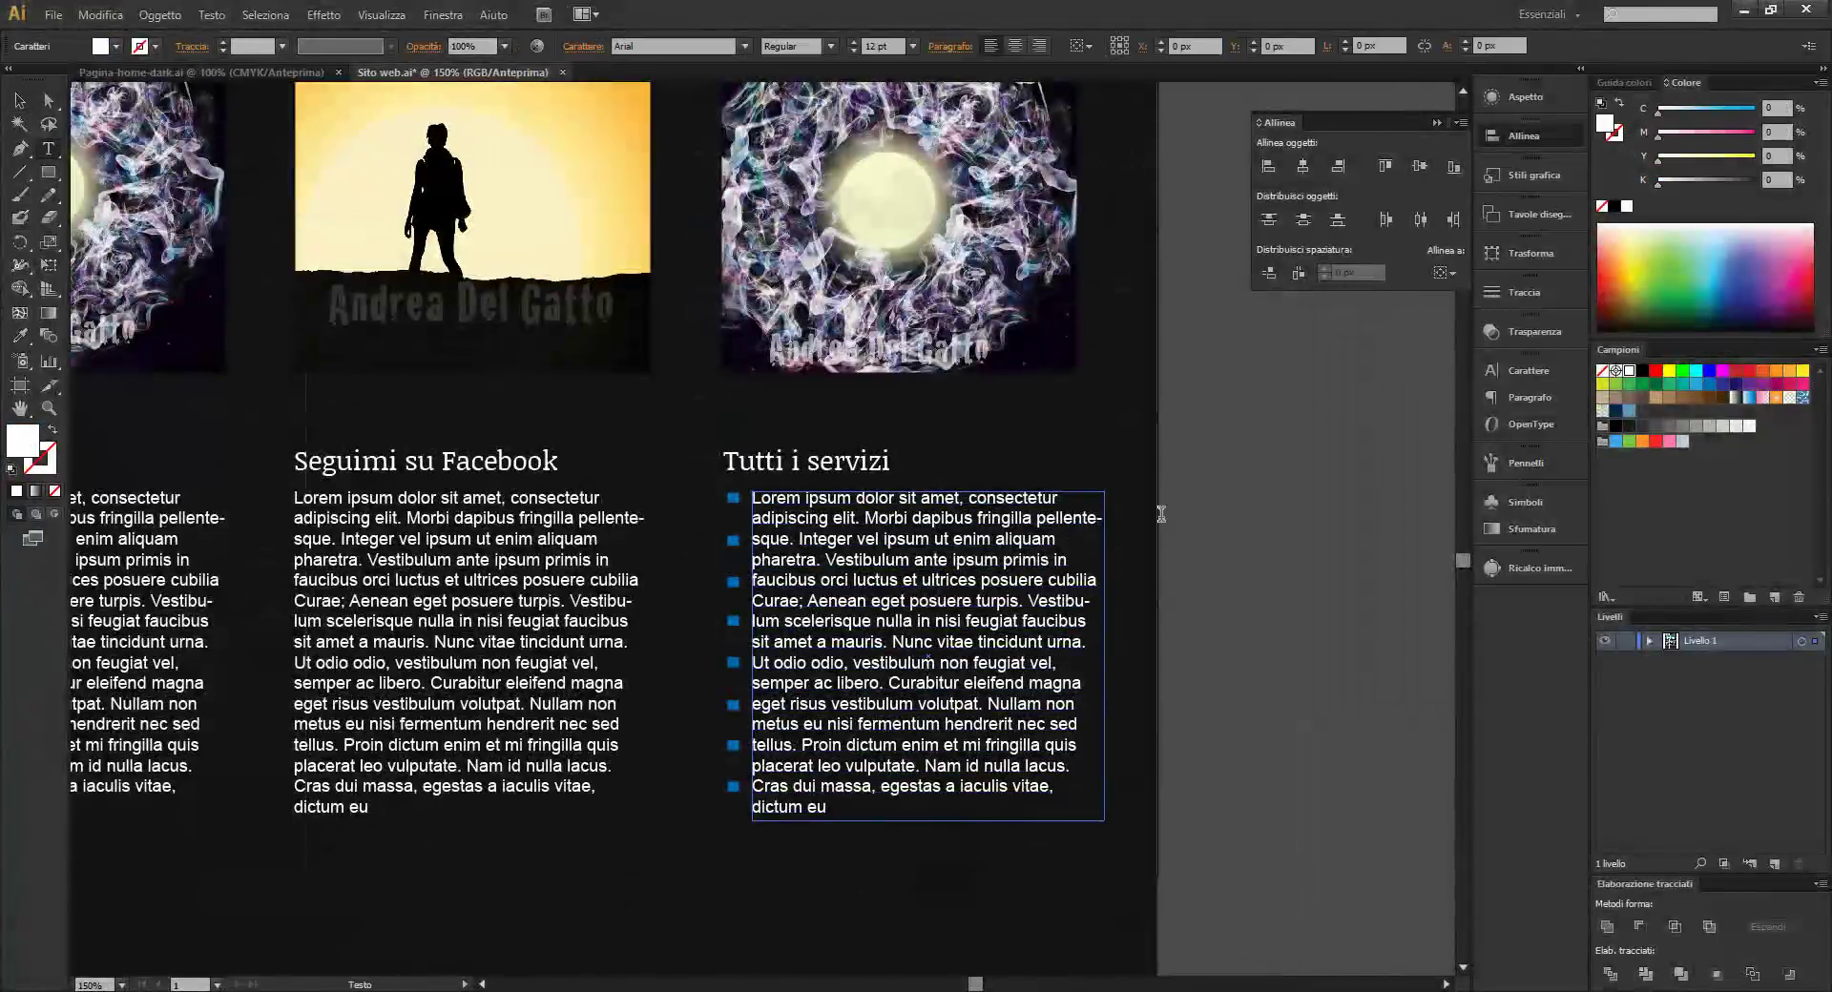
{"action": "left_click_drag", "start_coordinate": [1130, 515], "coordinate": [729, 520]}
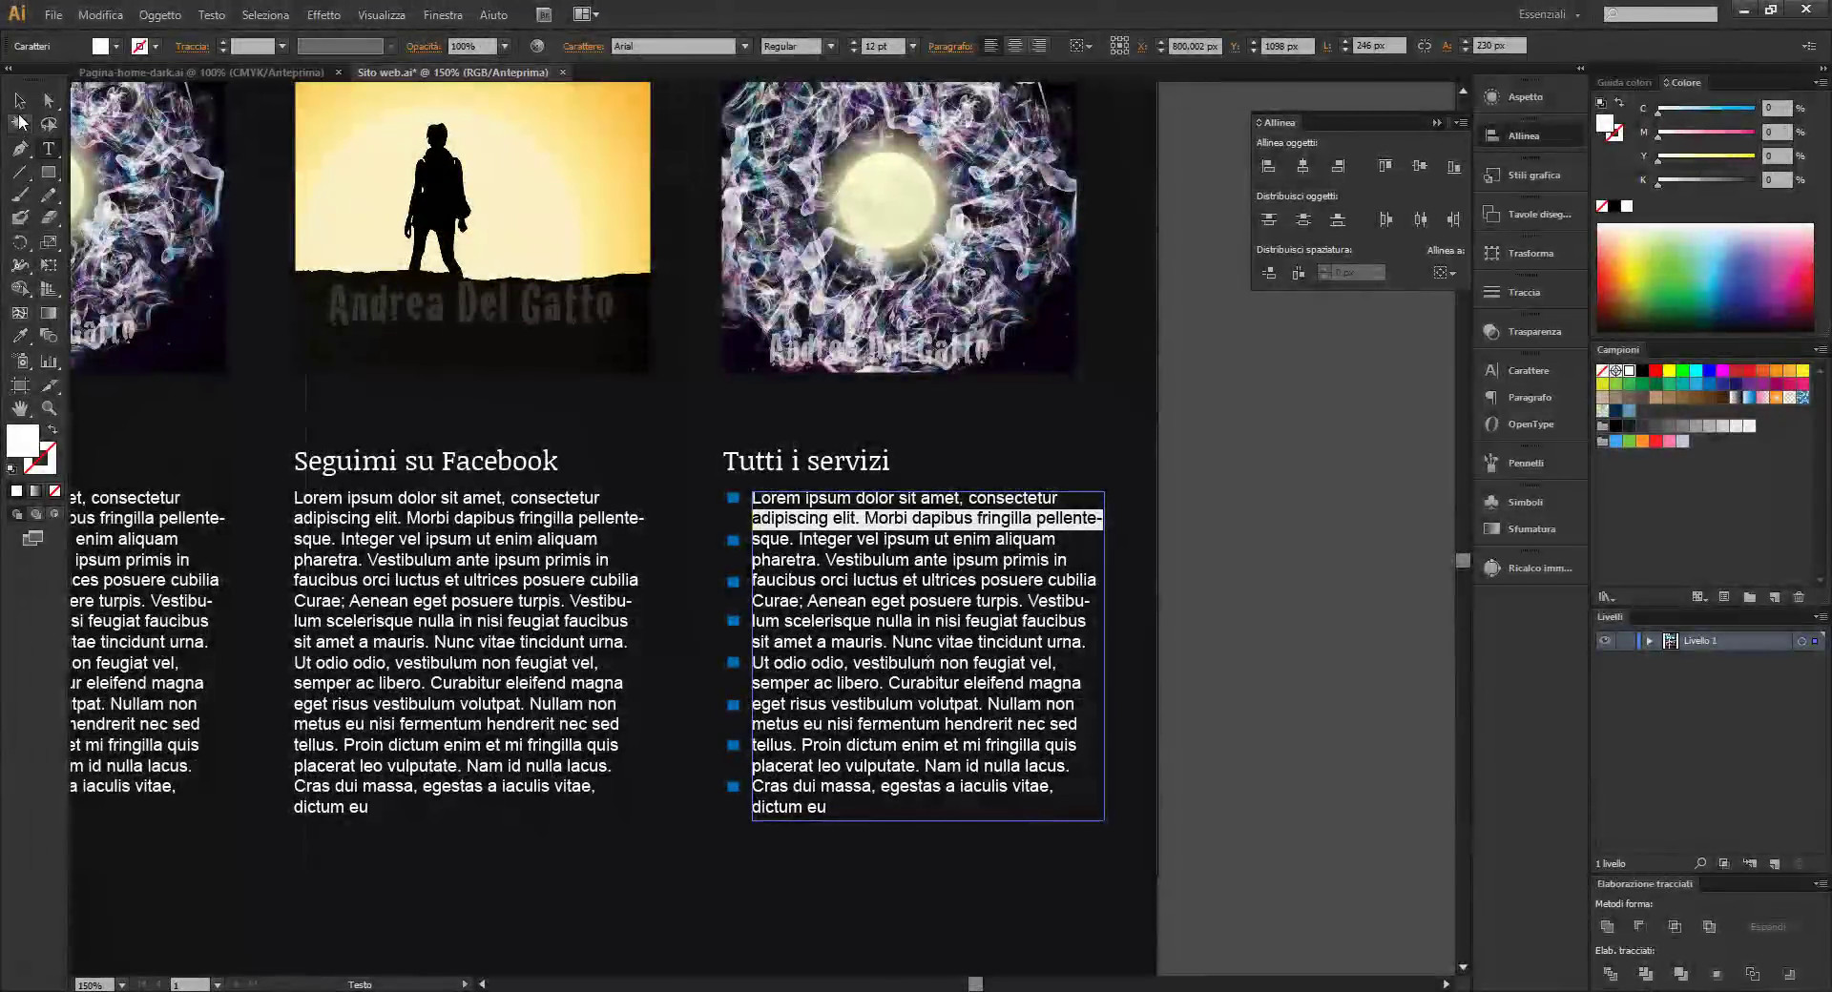
{"action": "left_click", "coordinate": [19, 114]}
{"action": "left_click", "coordinate": [1256, 503]}
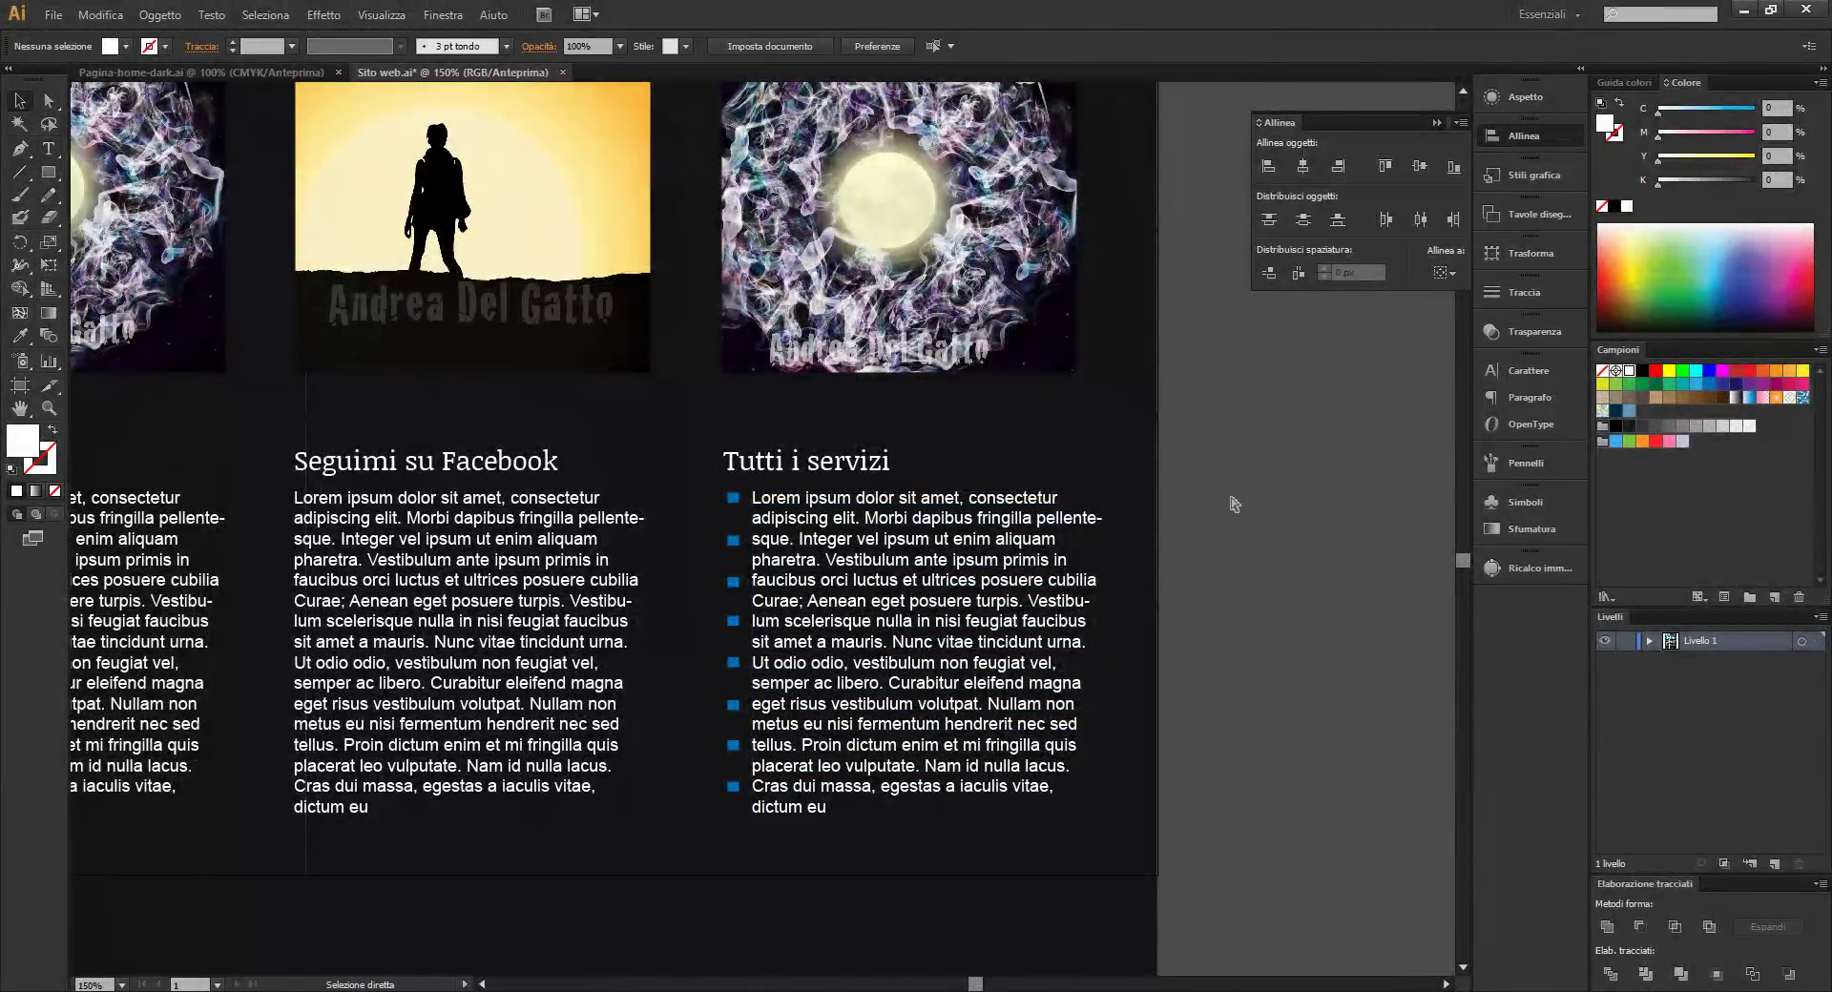
{"action": "key", "text": "ctrl+minus"}
{"action": "key", "text": "ctrl+minus"}
{"action": "mouse_move", "coordinate": [1035, 581]}
{"action": "left_mouse_down"}
{"action": "mouse_move", "coordinate": [1268, 891]}
{"action": "mouse_move", "coordinate": [1220, 751]}
{"action": "left_mouse_up"}
{"action": "scroll", "coordinate": [1238, 752], "scroll_direction": "down", "scroll_amount": 2}
{"action": "scroll", "coordinate": [1222, 773], "scroll_direction": "down", "scroll_amount": 1}
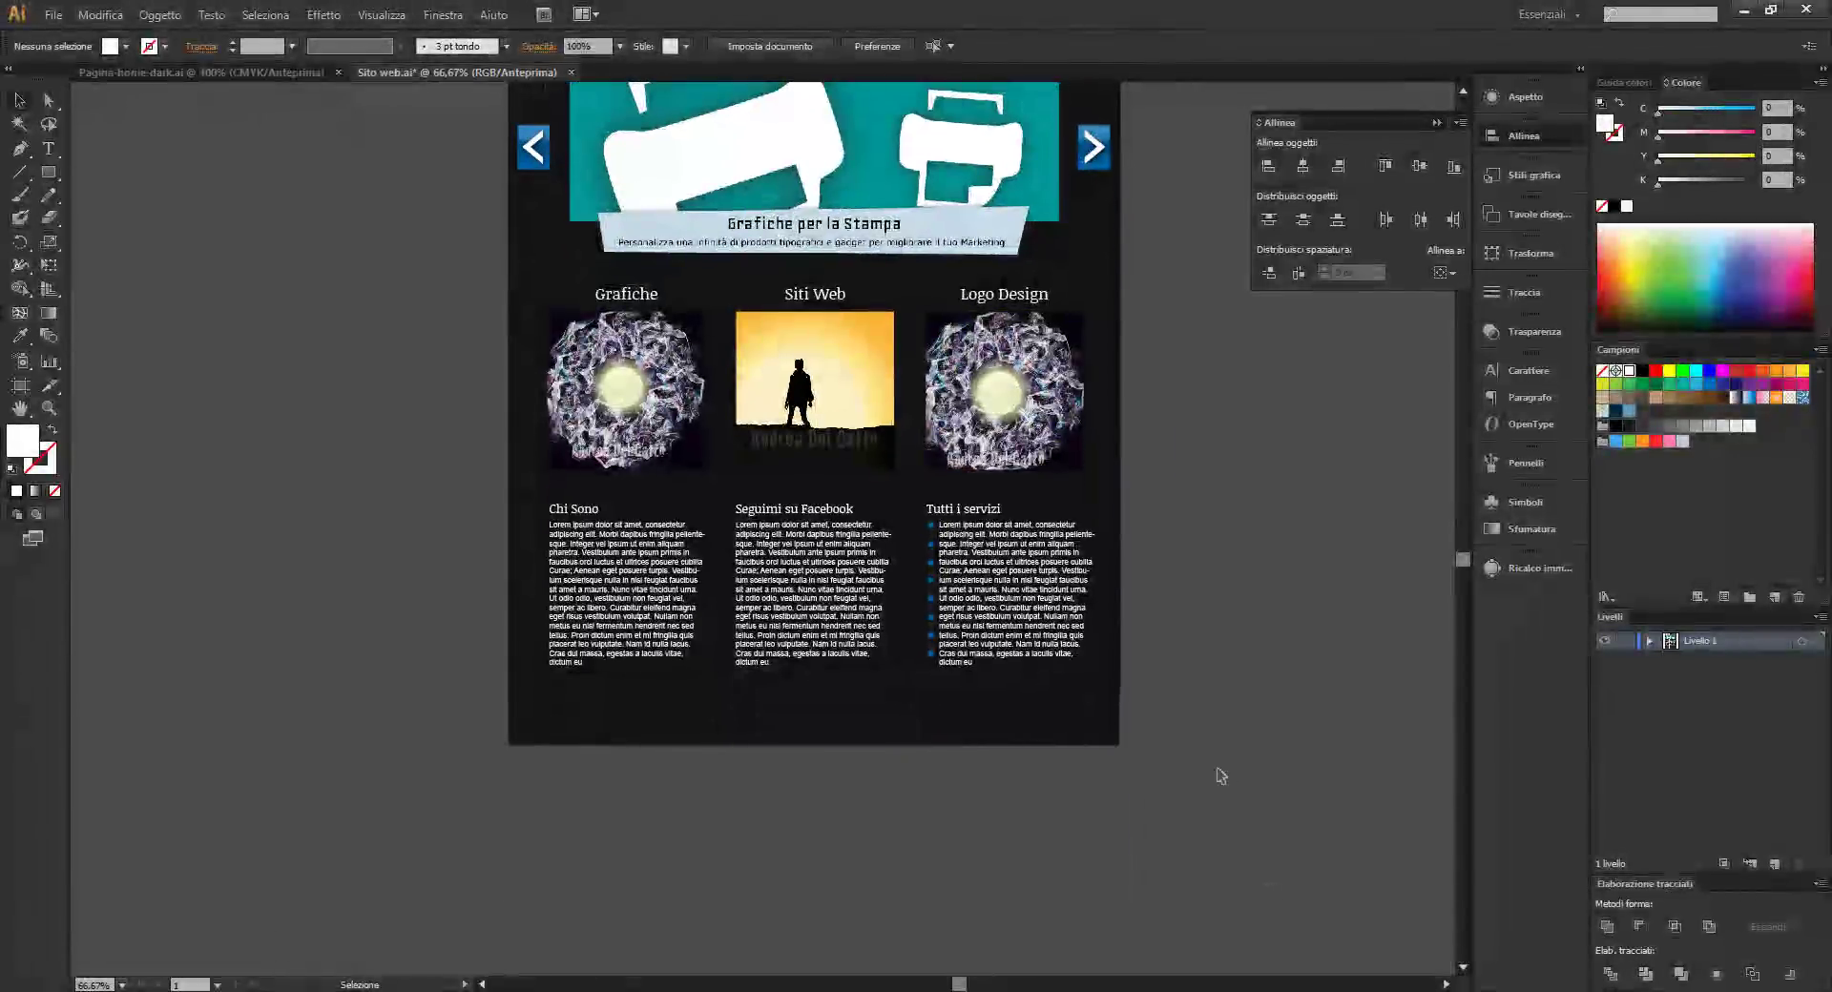
In Pagina-home-dark.ai, scroll to the footer and select the blue banner with its nav bar
{"action": "left_click", "coordinate": [254, 73]}
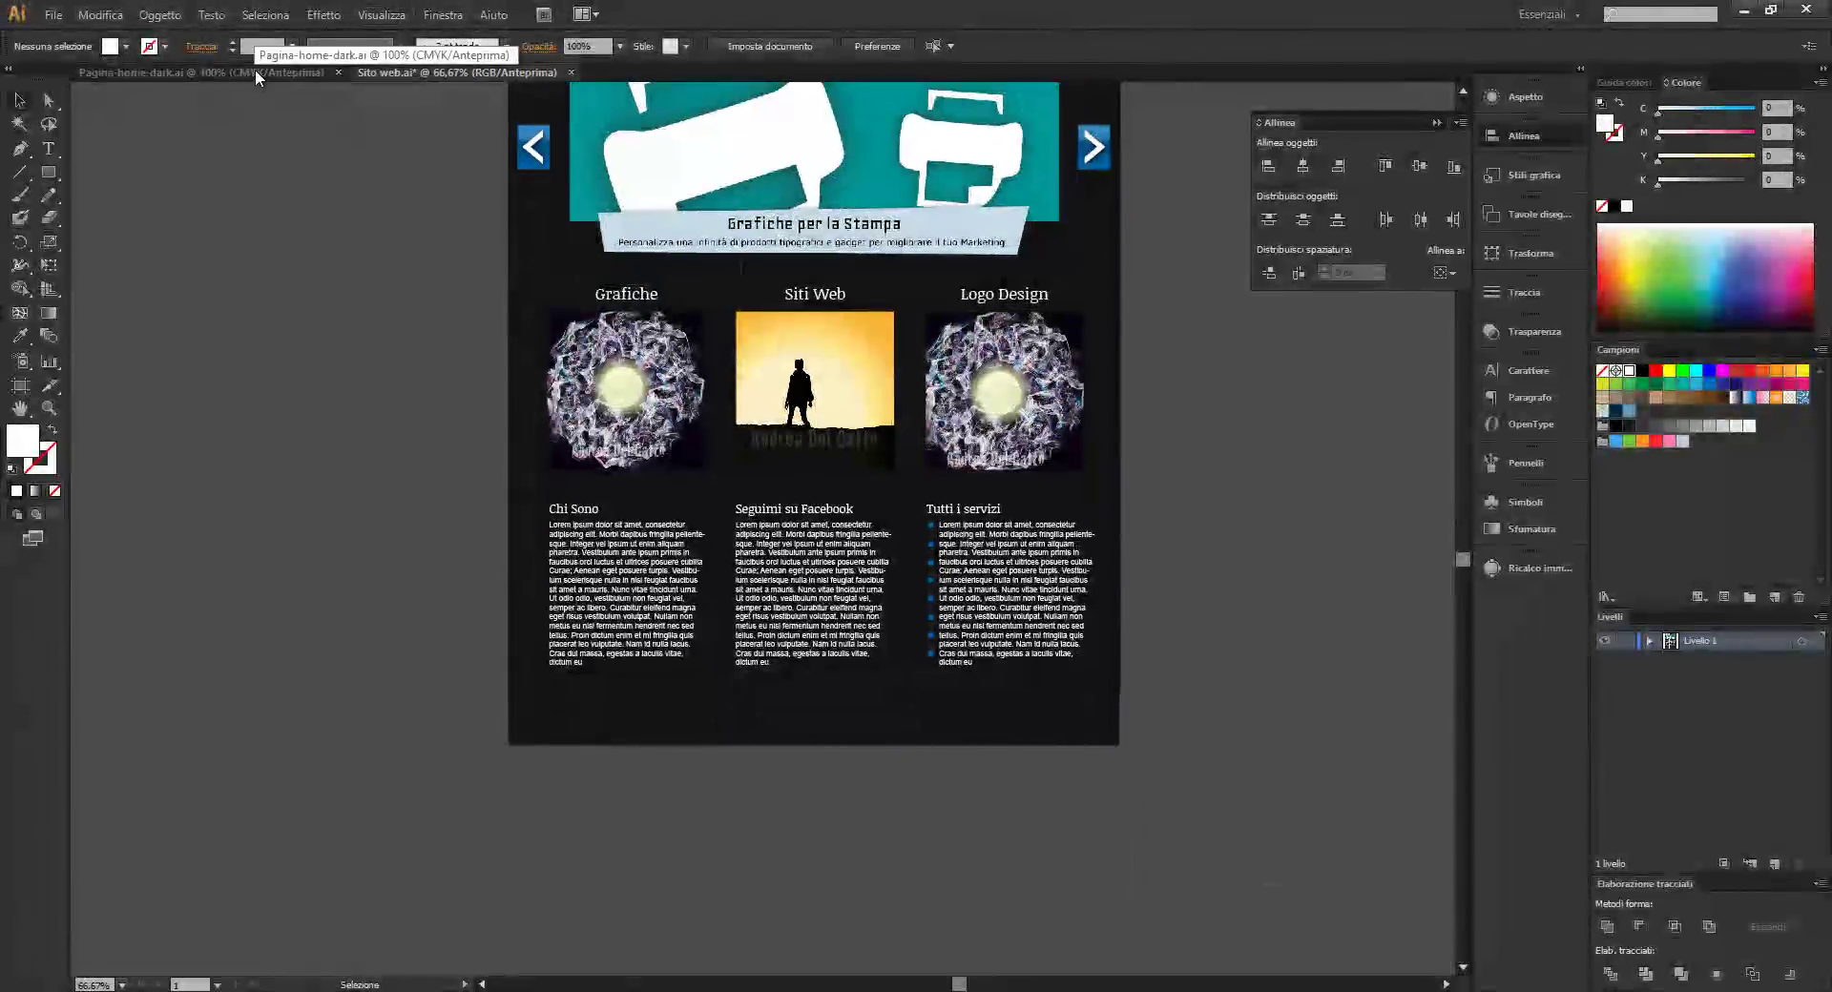
{"action": "scroll", "coordinate": [332, 184], "scroll_direction": "down", "scroll_amount": 3}
{"action": "scroll", "coordinate": [332, 183], "scroll_direction": "down", "scroll_amount": 2}
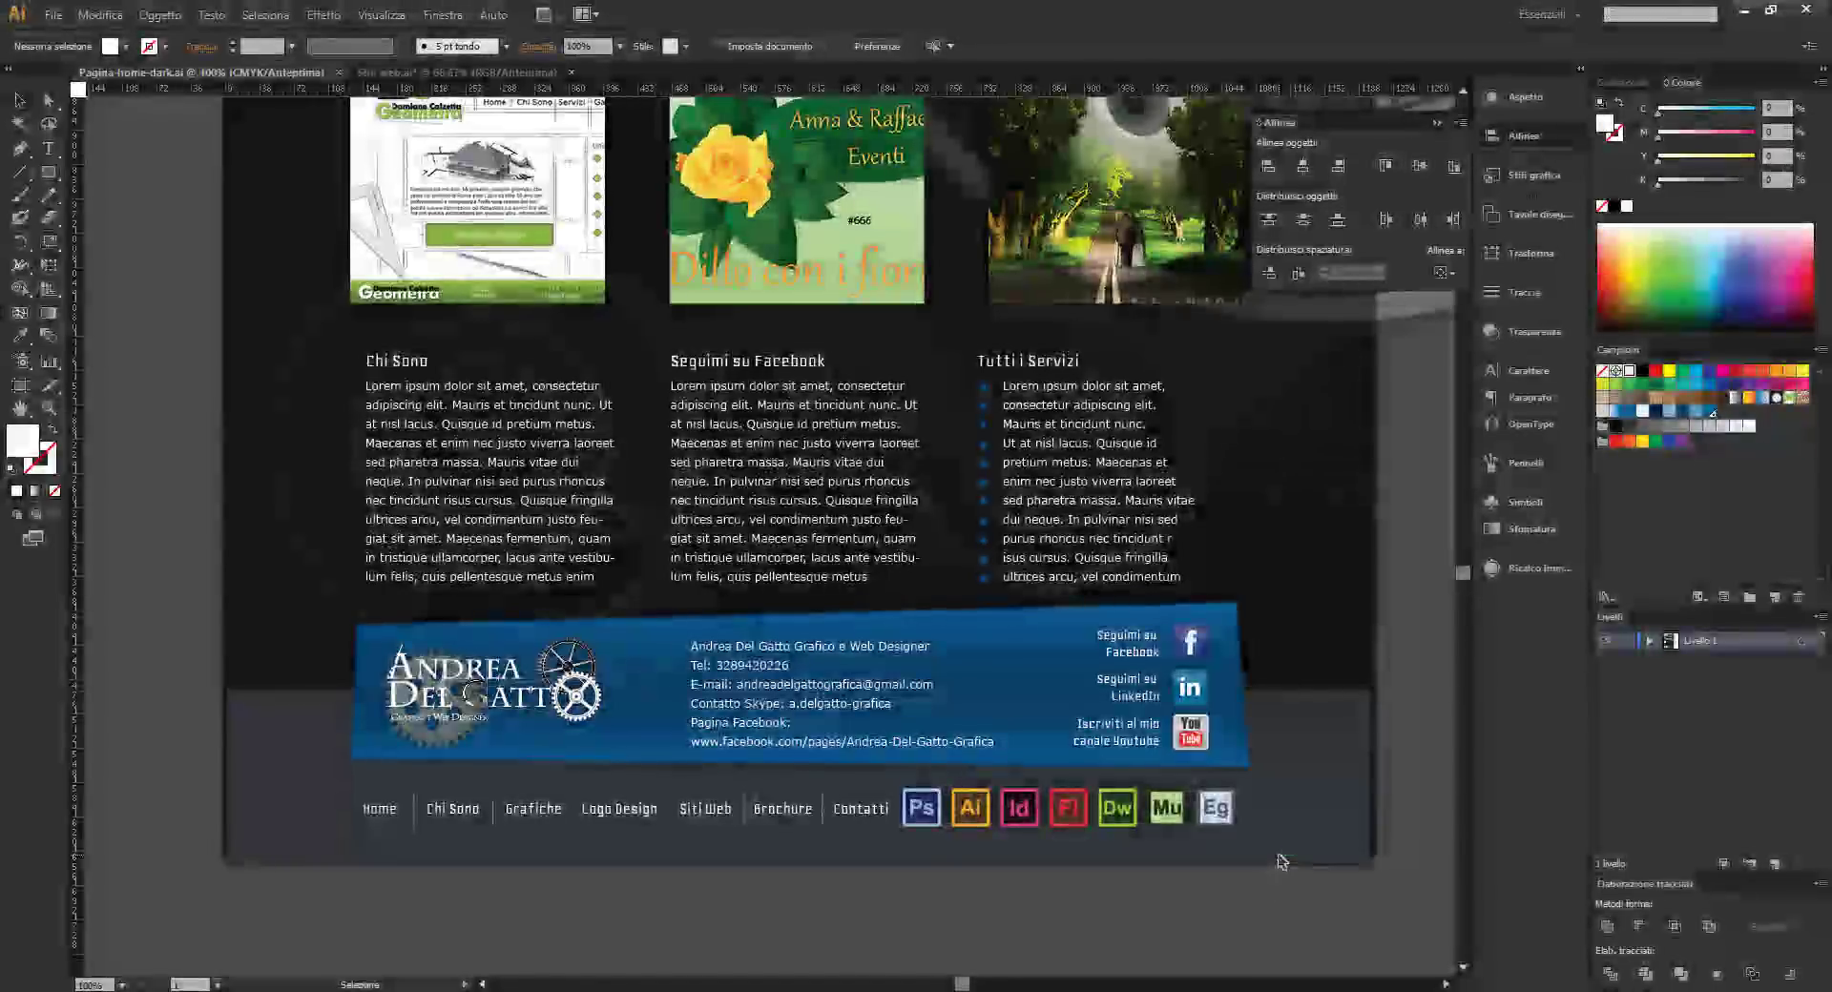
{"action": "scroll", "coordinate": [992, 535], "scroll_direction": "up", "scroll_amount": 3}
{"action": "scroll", "coordinate": [993, 534], "scroll_direction": "up", "scroll_amount": 5}
{"action": "scroll", "coordinate": [992, 534], "scroll_direction": "up", "scroll_amount": 6}
{"action": "scroll", "coordinate": [993, 534], "scroll_direction": "up", "scroll_amount": 2}
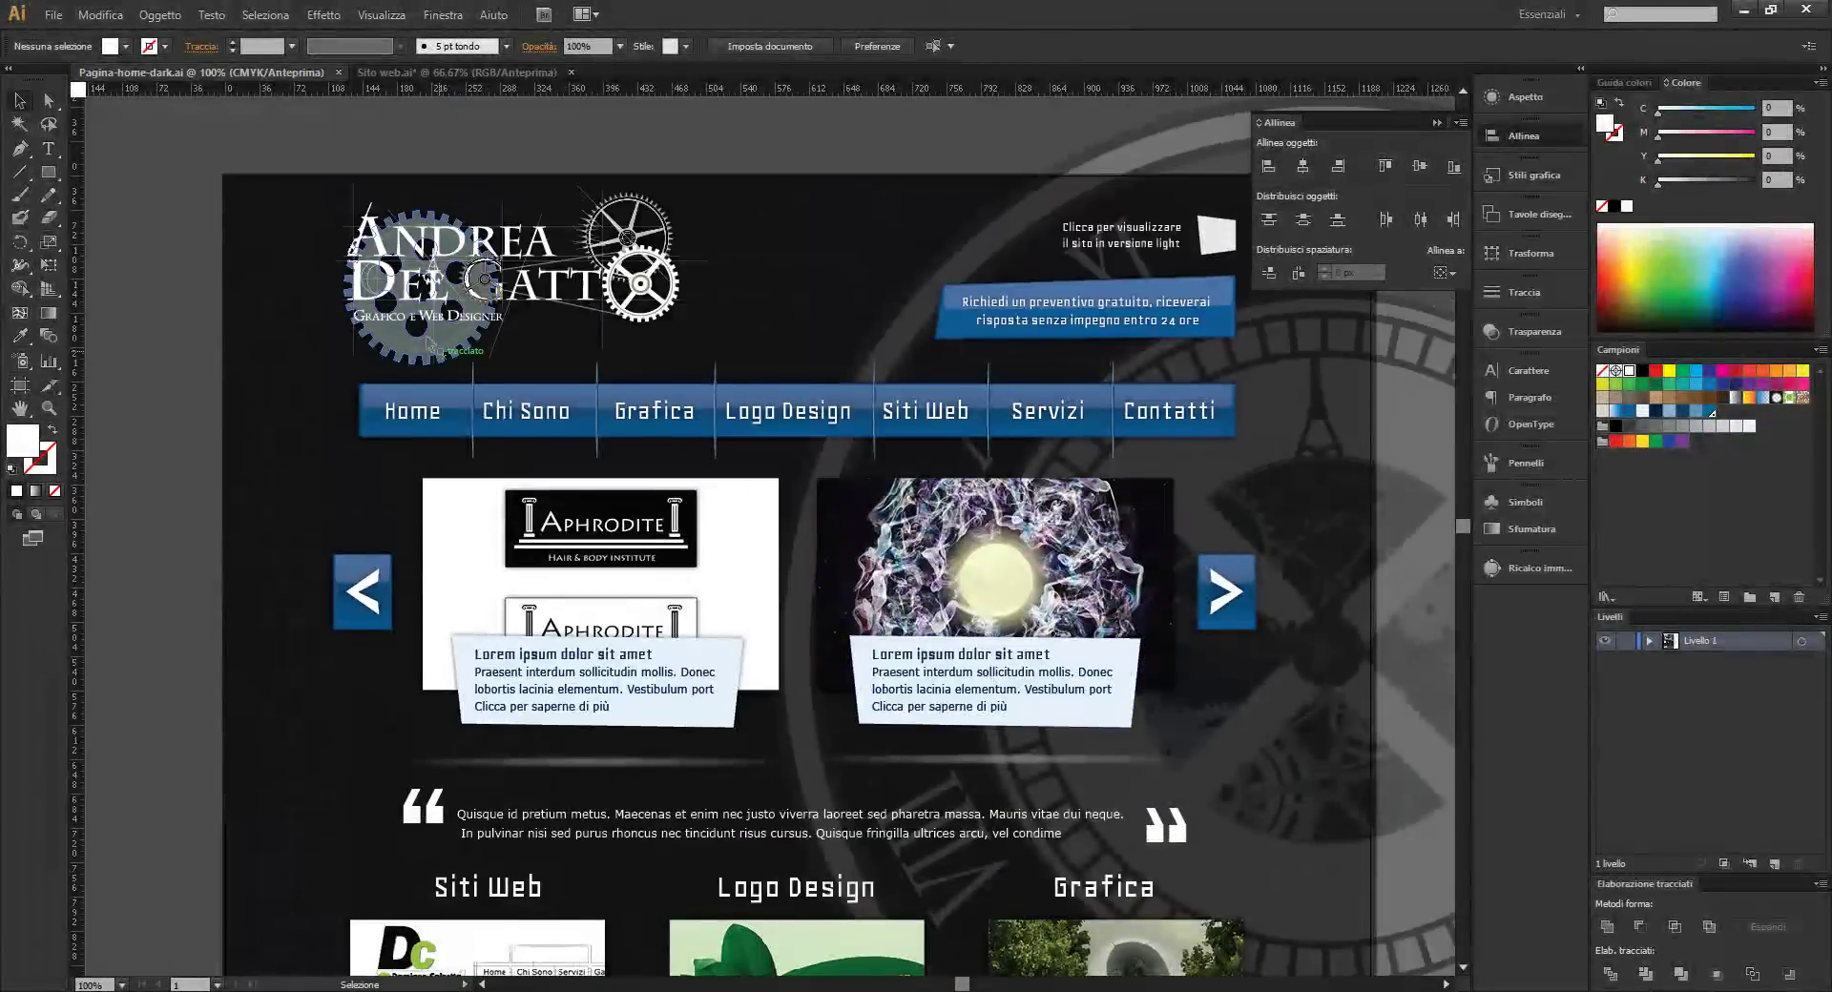
{"action": "scroll", "coordinate": [1298, 620], "scroll_direction": "down", "scroll_amount": 3}
{"action": "scroll", "coordinate": [1303, 629], "scroll_direction": "down", "scroll_amount": 4}
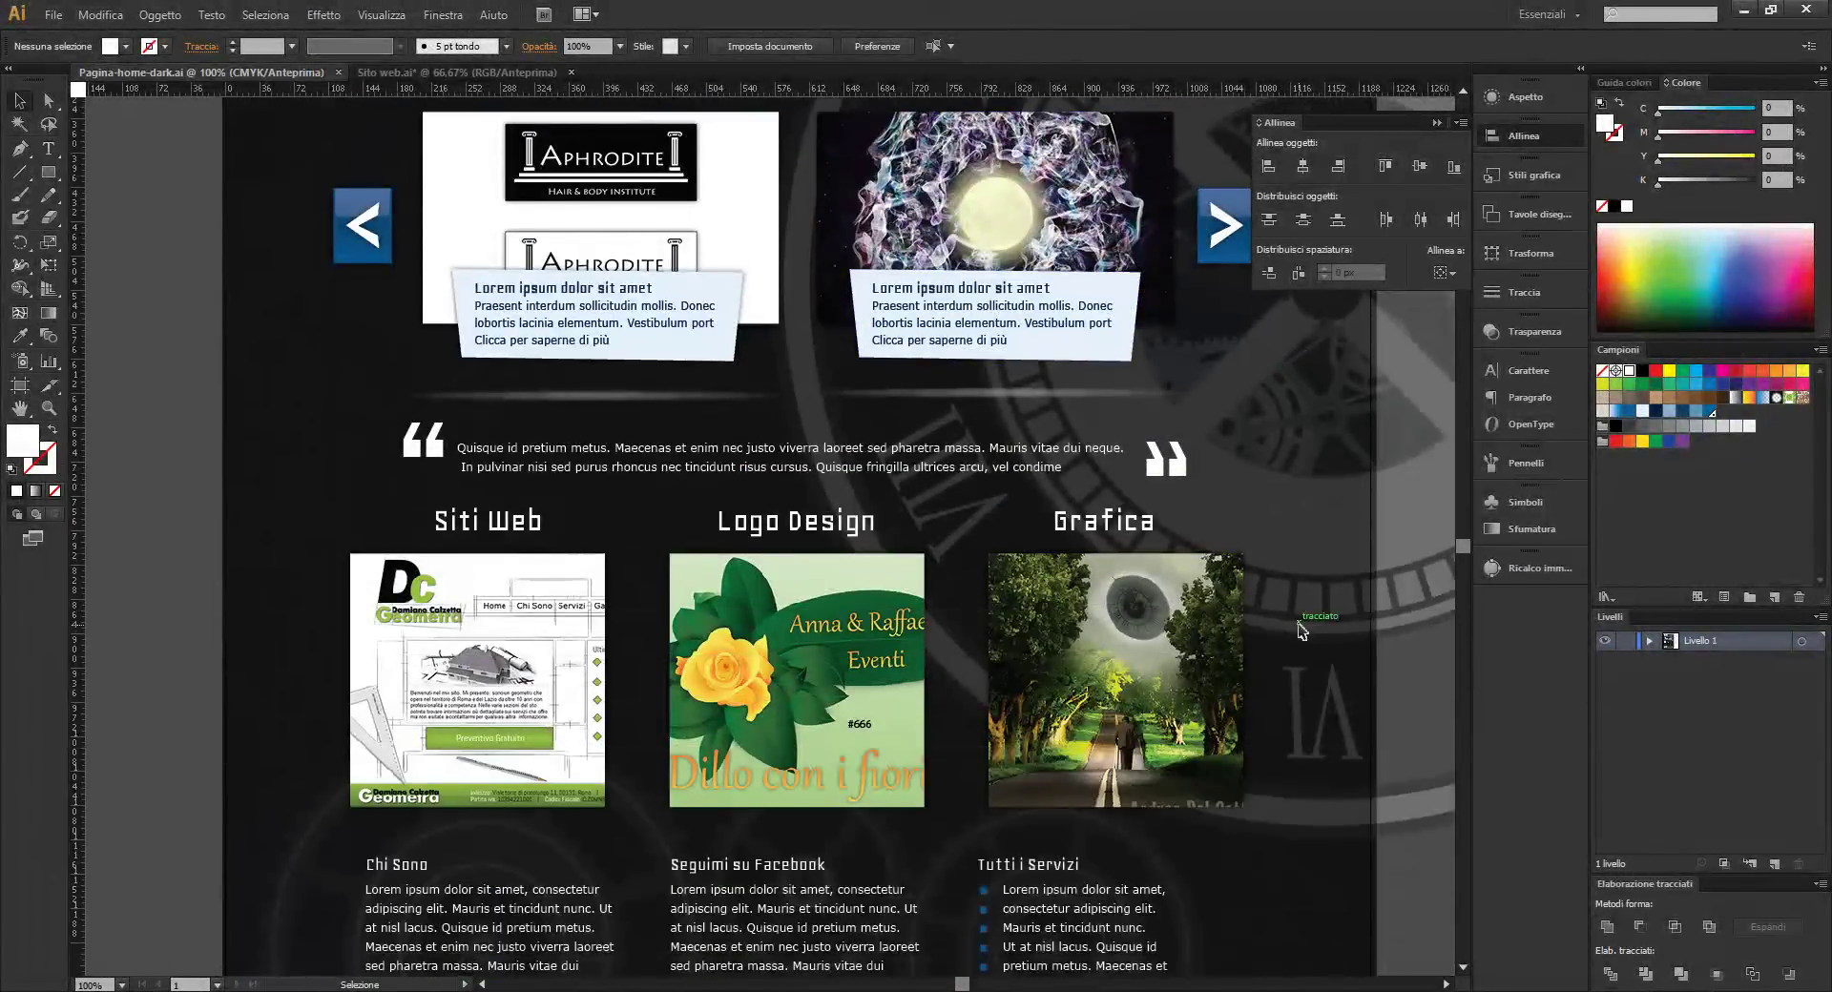
{"action": "scroll", "coordinate": [1311, 648], "scroll_direction": "down", "scroll_amount": 4}
{"action": "scroll", "coordinate": [1326, 715], "scroll_direction": "down", "scroll_amount": 2}
{"action": "scroll", "coordinate": [1341, 841], "scroll_direction": "down", "scroll_amount": 2}
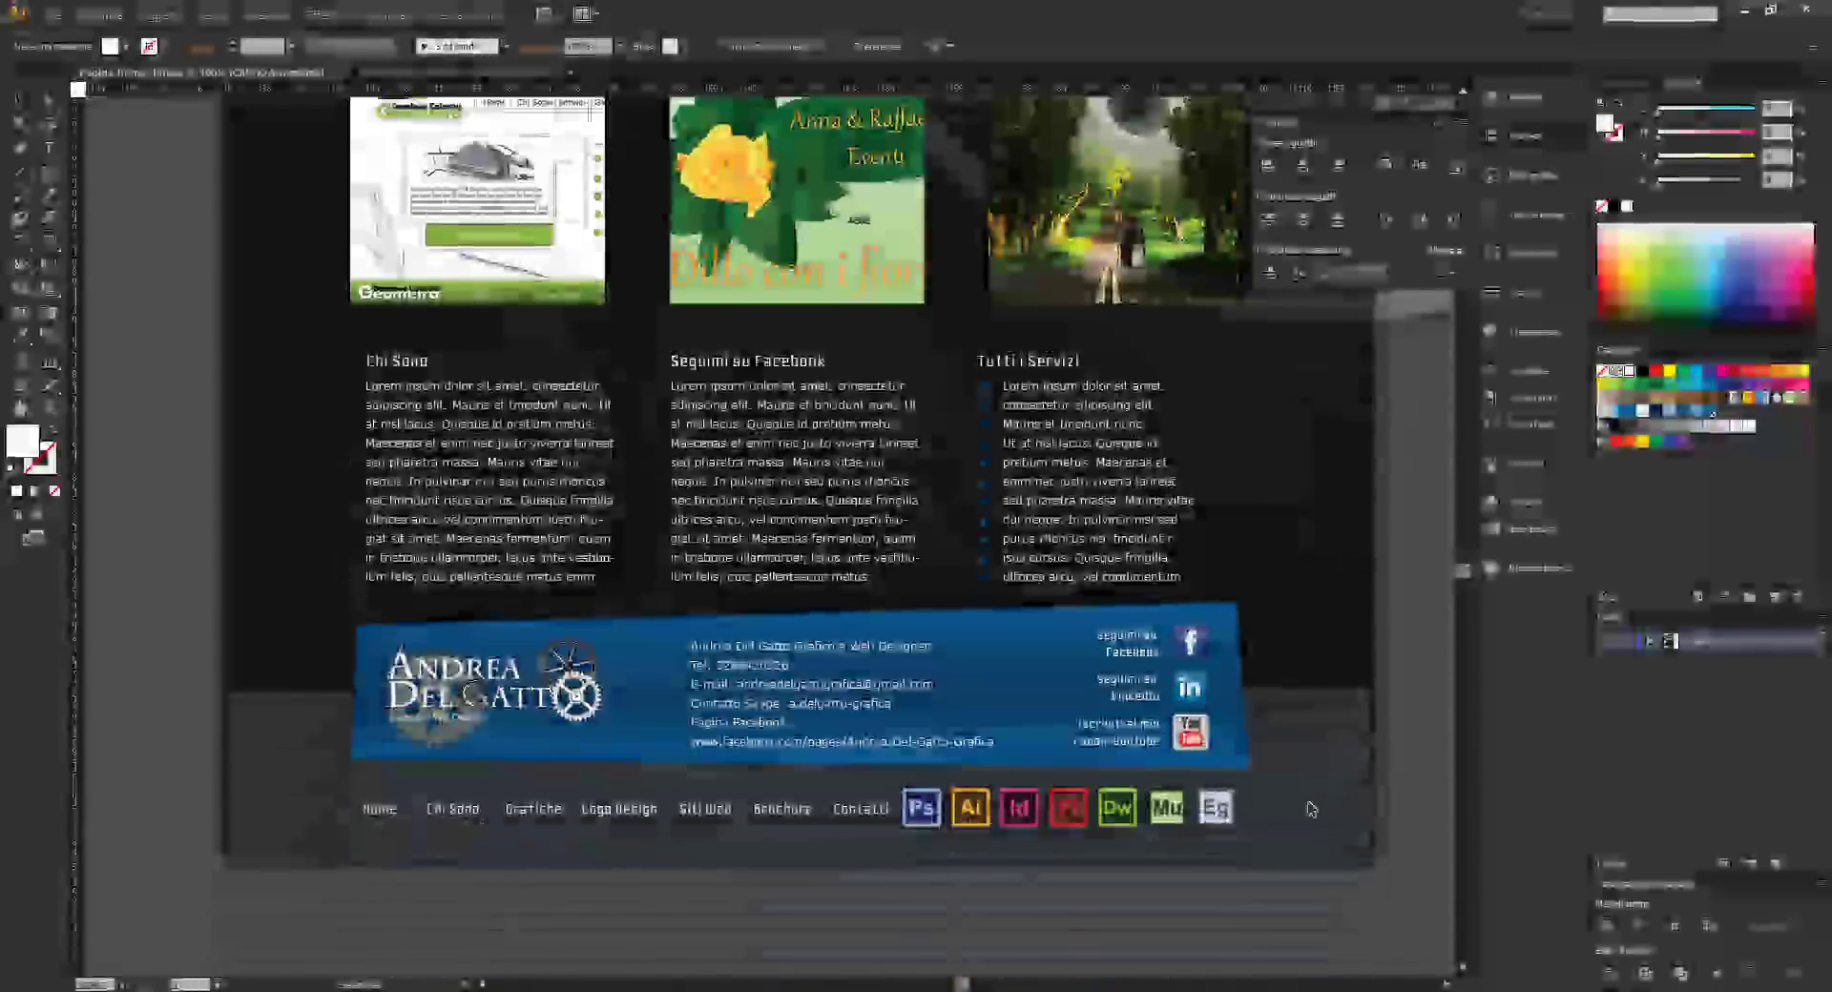
{"action": "scroll", "coordinate": [1301, 806], "scroll_direction": "down", "scroll_amount": 2}
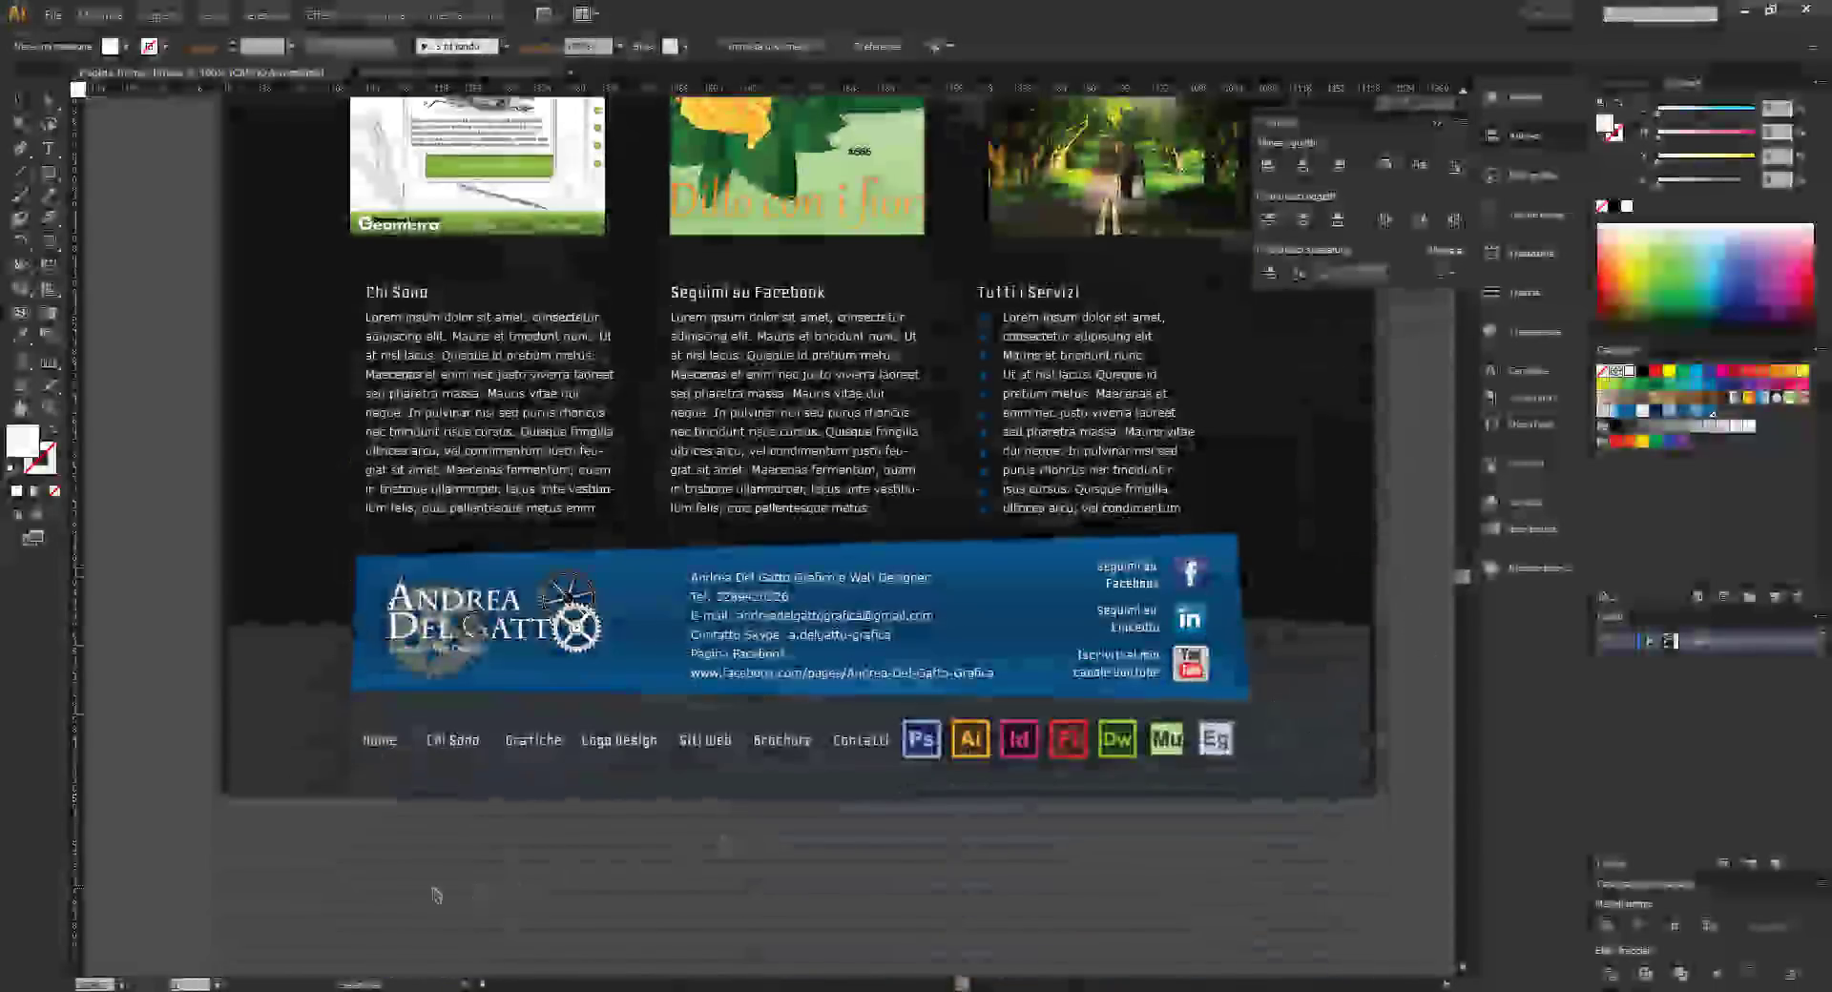
{"action": "key", "text": "ctrl+a"}
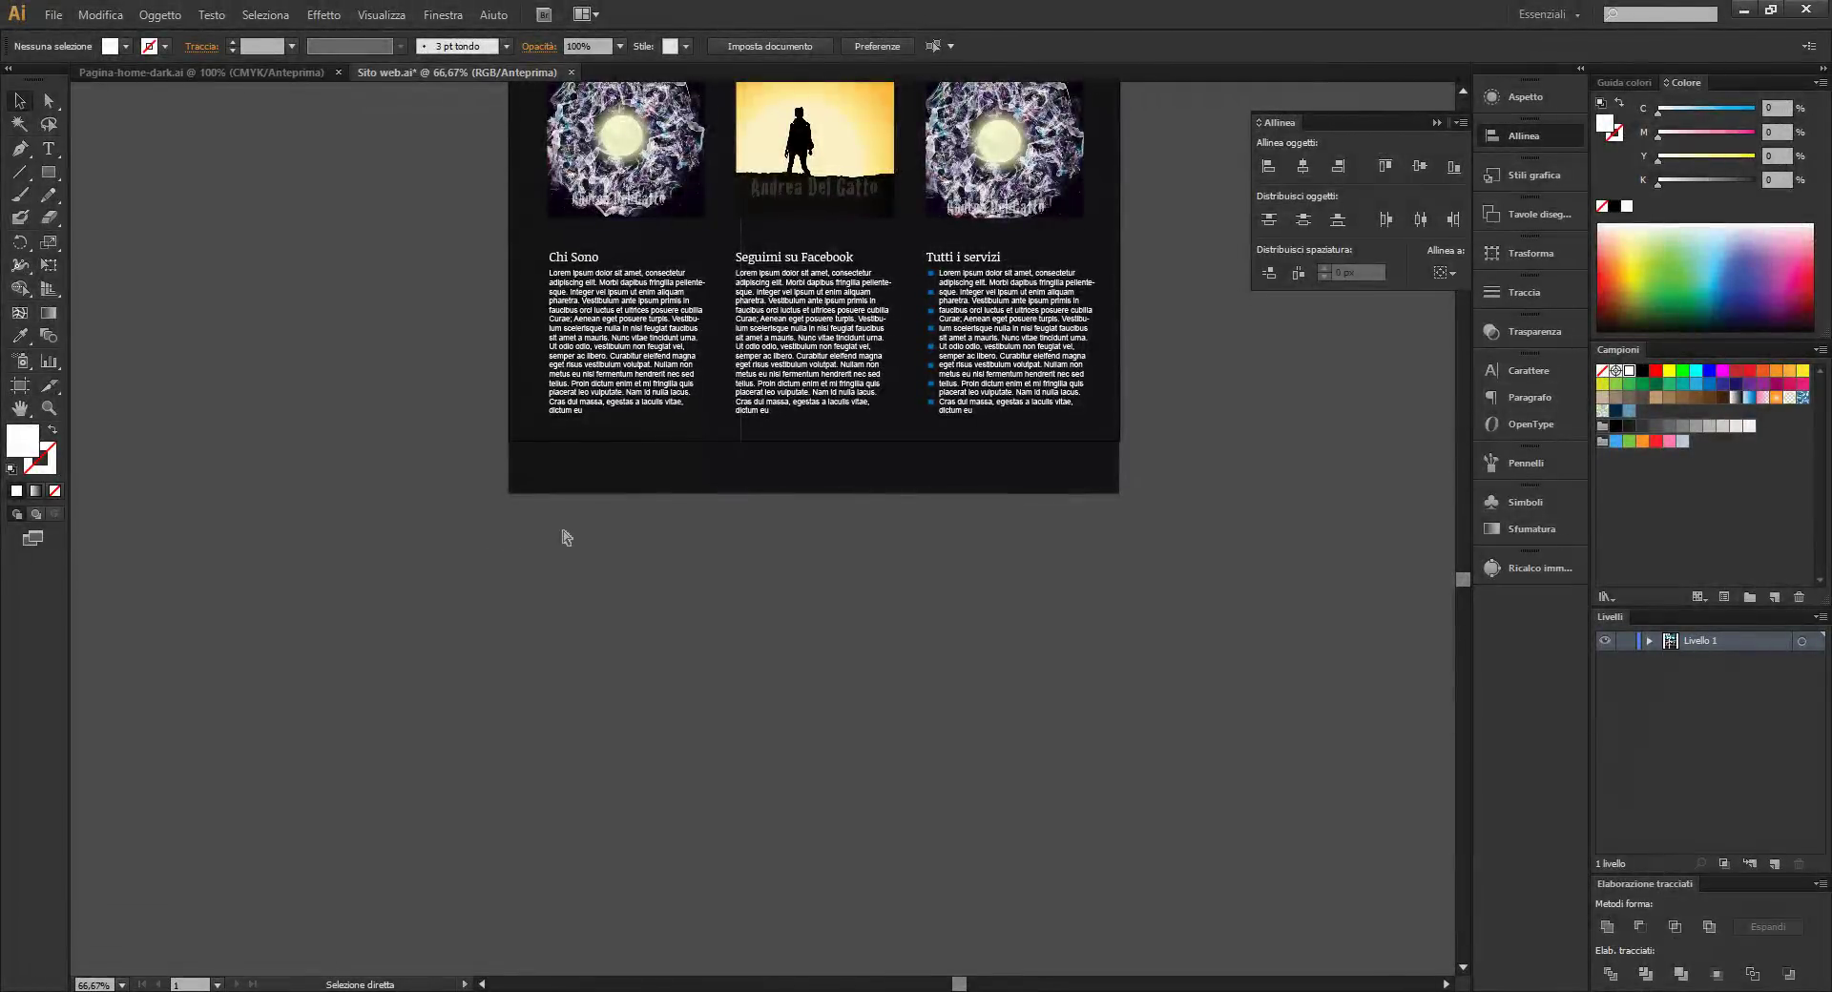
Paste the footer banner and nav bar just below the three text columns
{"action": "key", "text": "ctrl+v"}
{"action": "left_click_drag", "start_coordinate": [675, 526], "coordinate": [731, 501]}
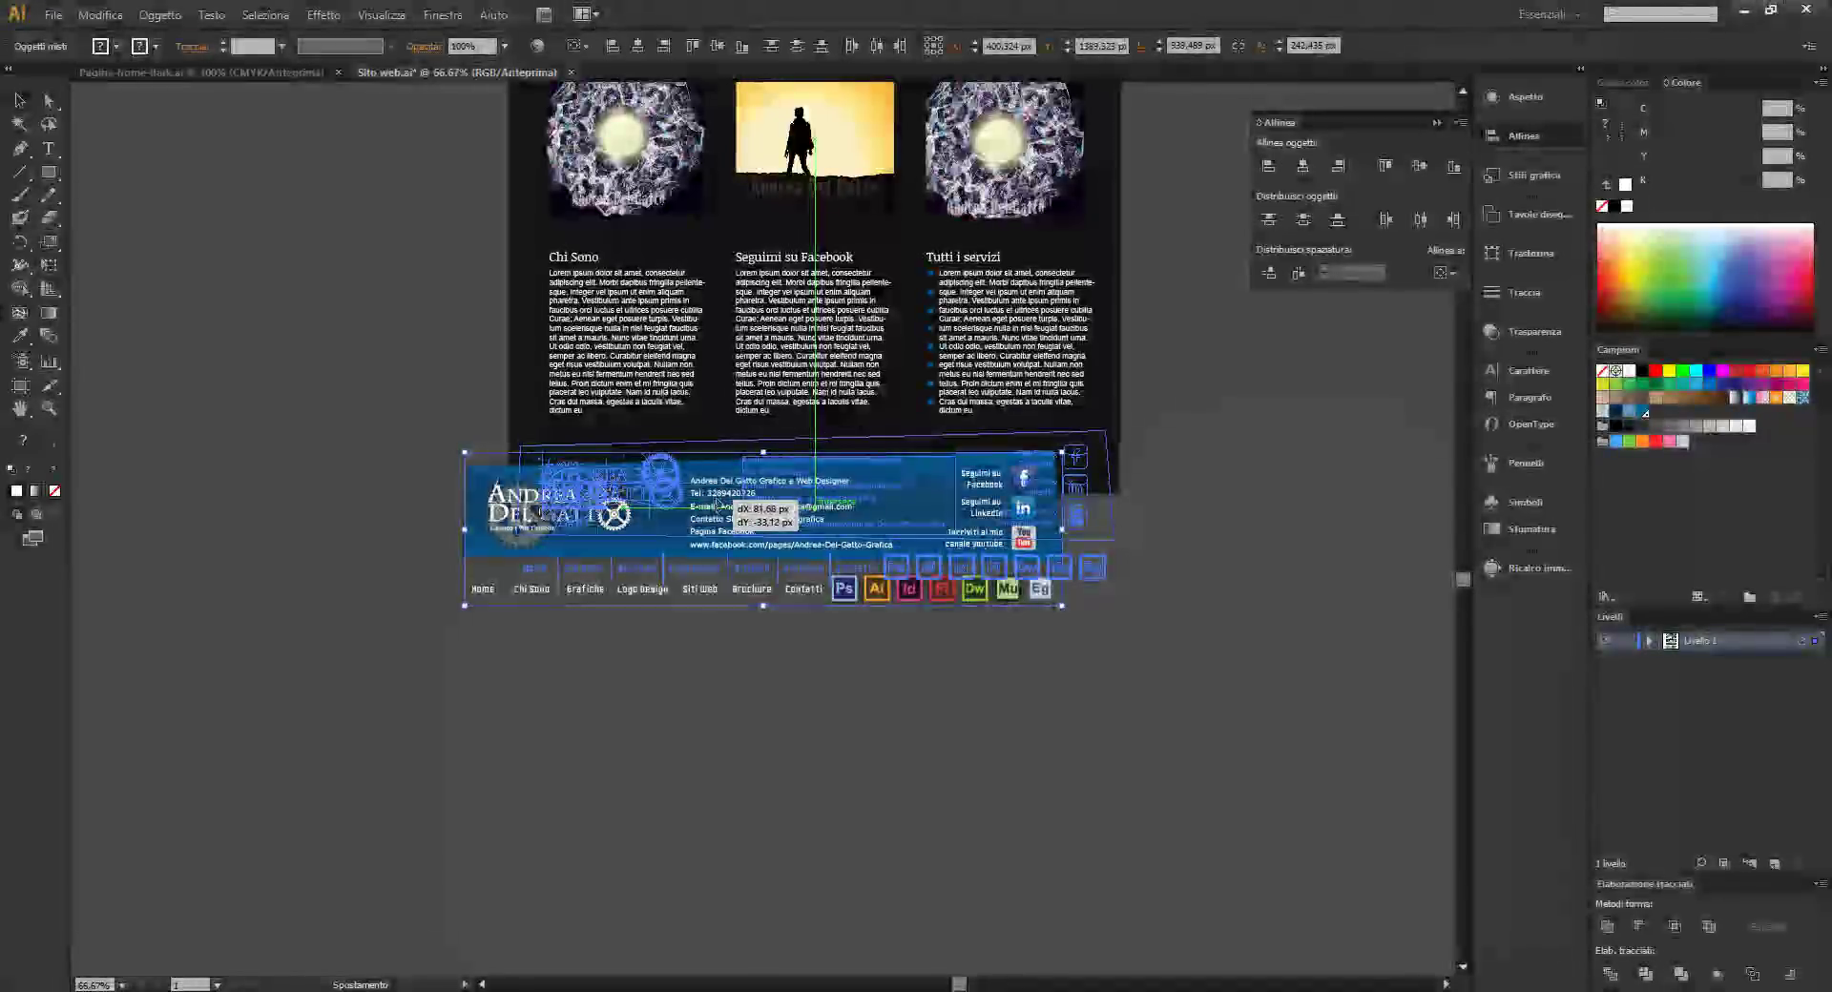
{"action": "left_click_drag", "start_coordinate": [659, 465], "coordinate": [710, 449]}
{"action": "left_click", "coordinate": [1180, 479]}
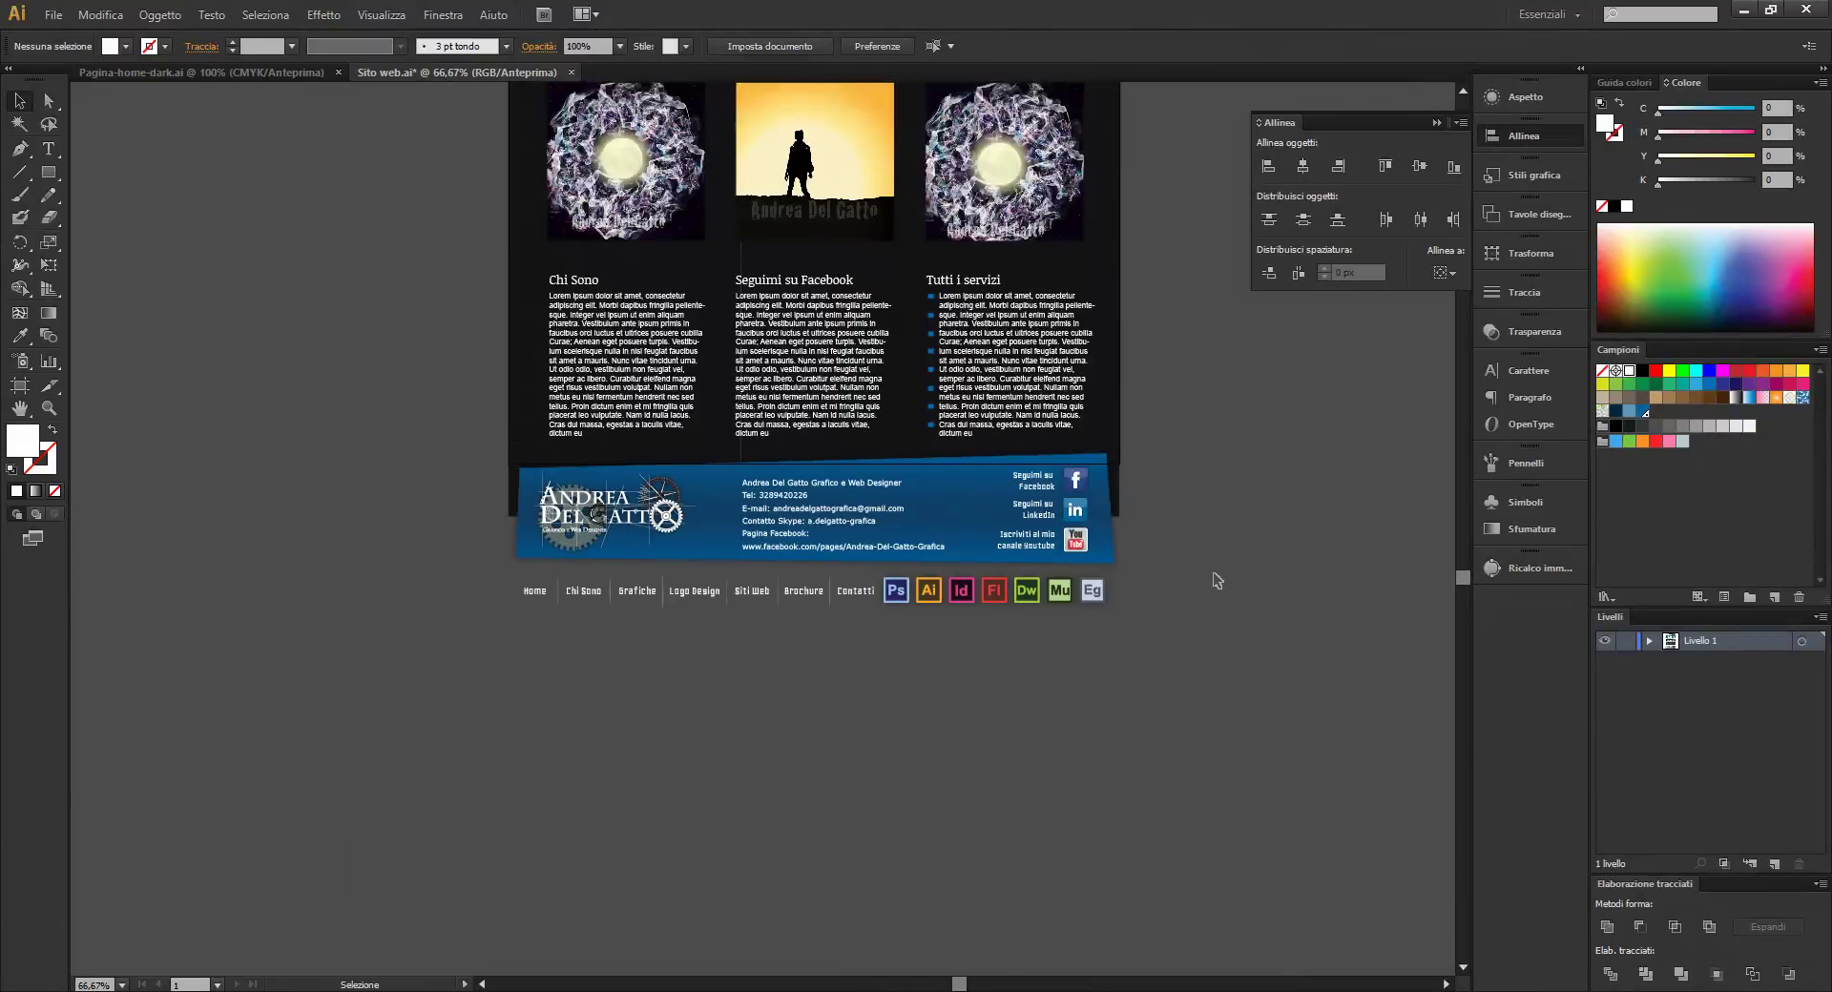
Review the footer, briefly selecting and deselecting the contact text block
{"action": "scroll", "coordinate": [759, 535], "scroll_direction": "up", "scroll_amount": 1}
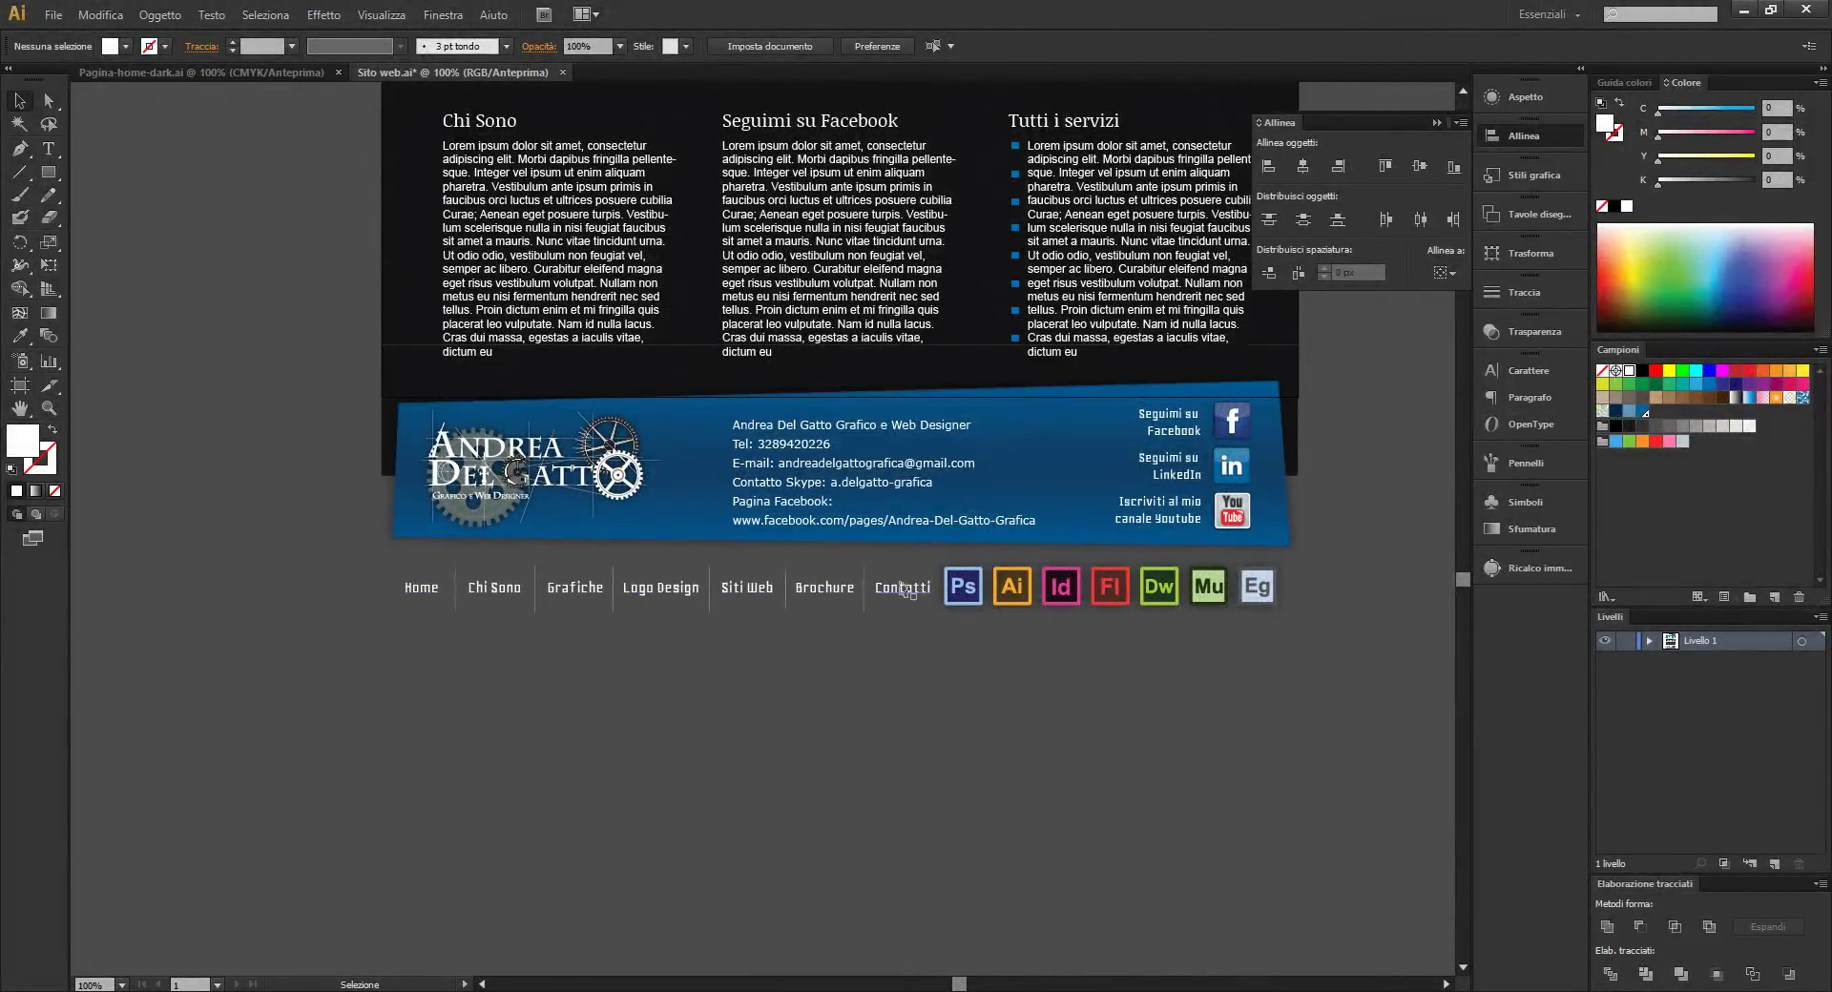
{"action": "scroll", "coordinate": [902, 592], "scroll_direction": "up", "scroll_amount": 2}
{"action": "scroll", "coordinate": [840, 606], "scroll_direction": "up", "scroll_amount": 2}
{"action": "scroll", "coordinate": [763, 620], "scroll_direction": "down", "scroll_amount": 1}
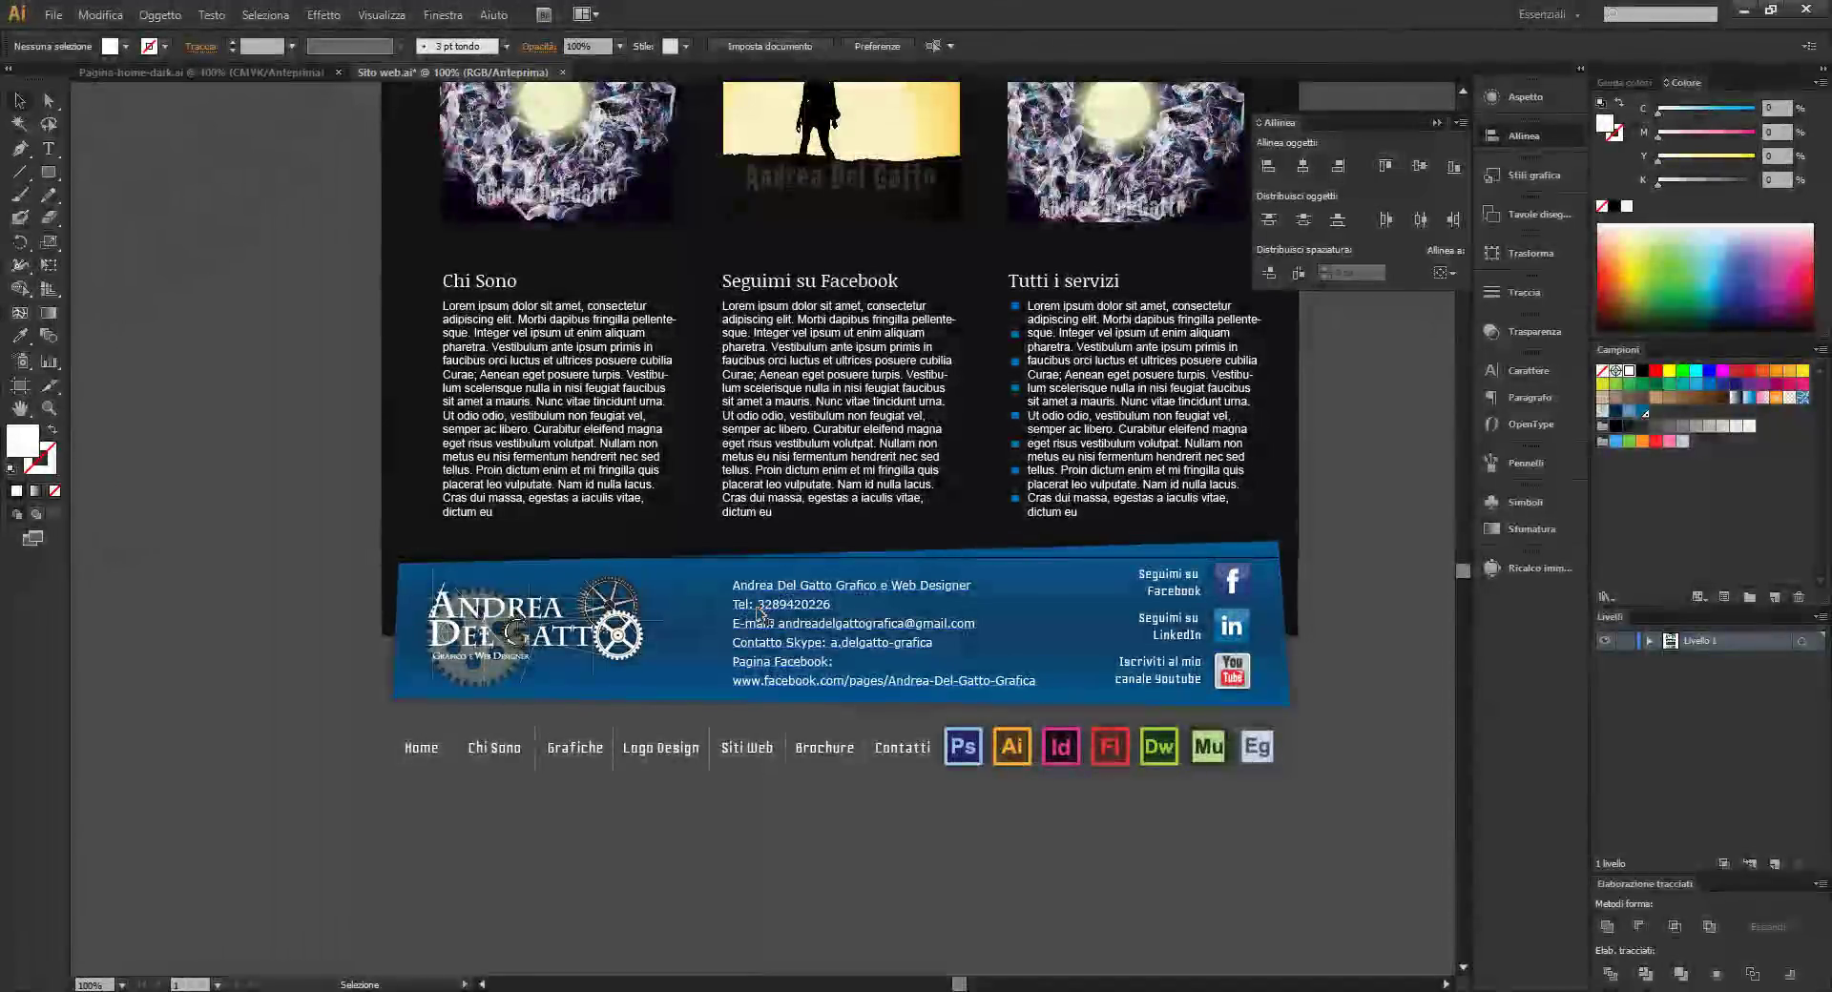
{"action": "left_click", "coordinate": [795, 611]}
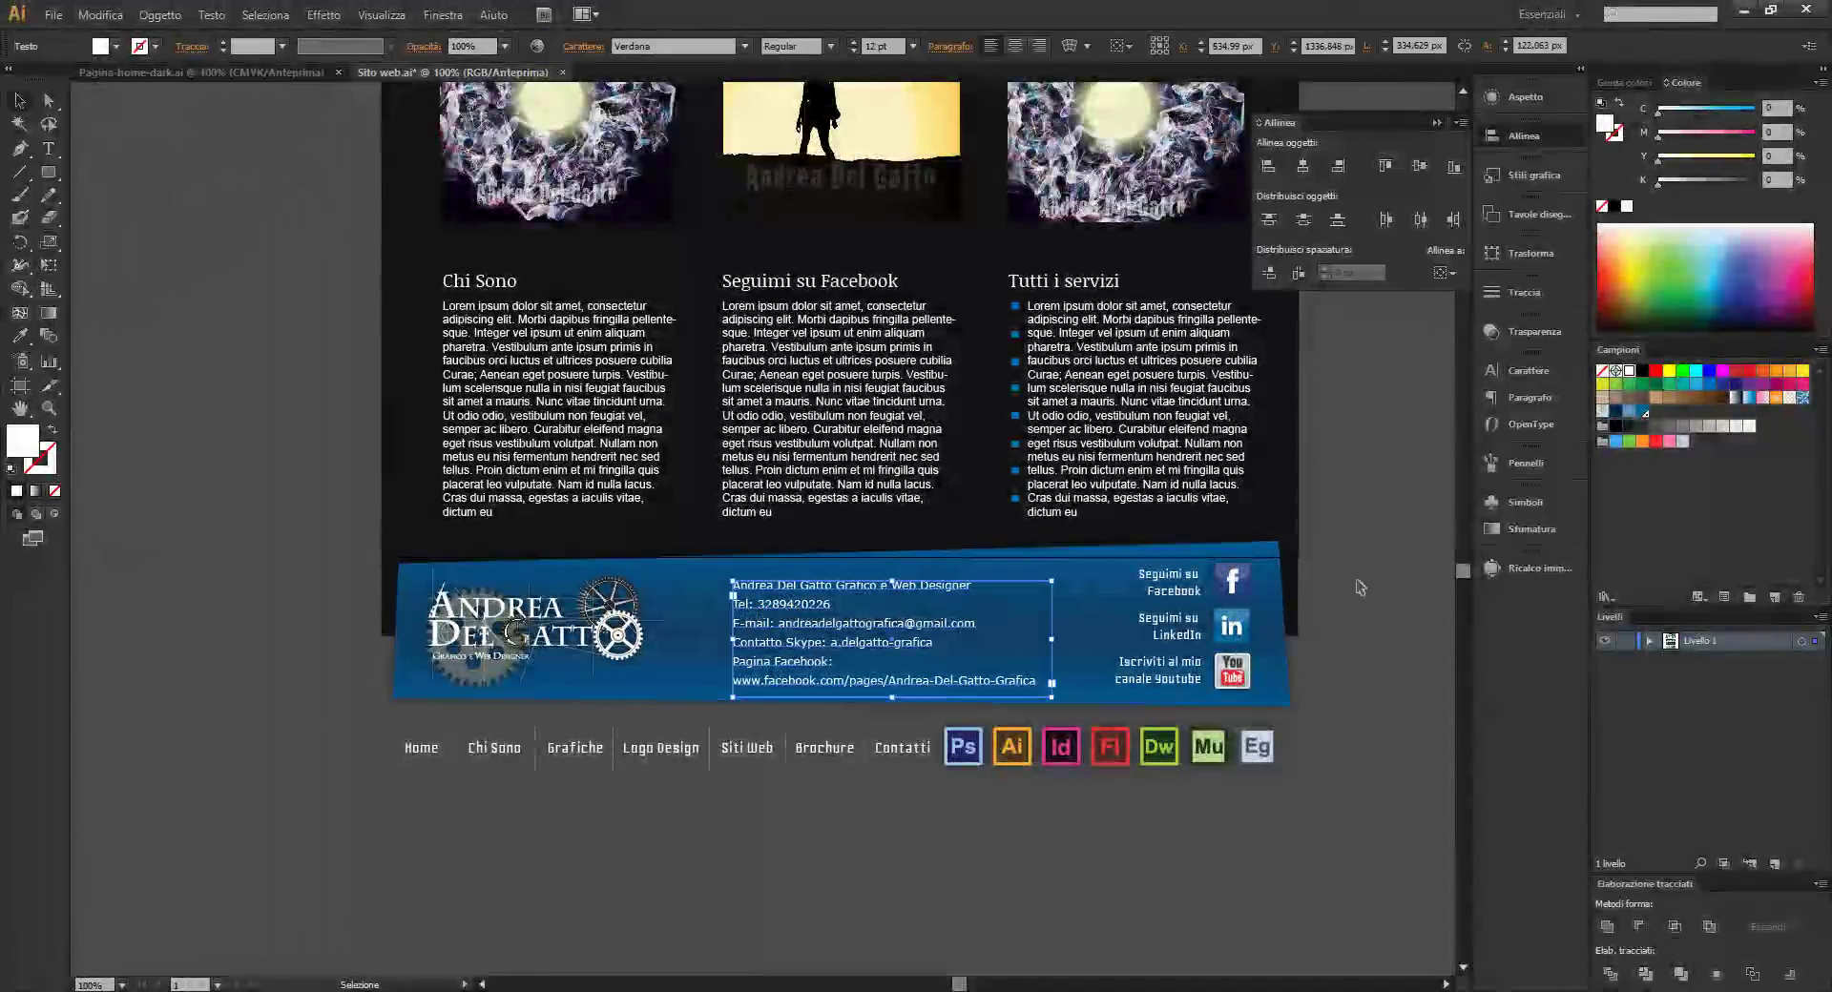
{"action": "left_click", "coordinate": [1049, 524]}
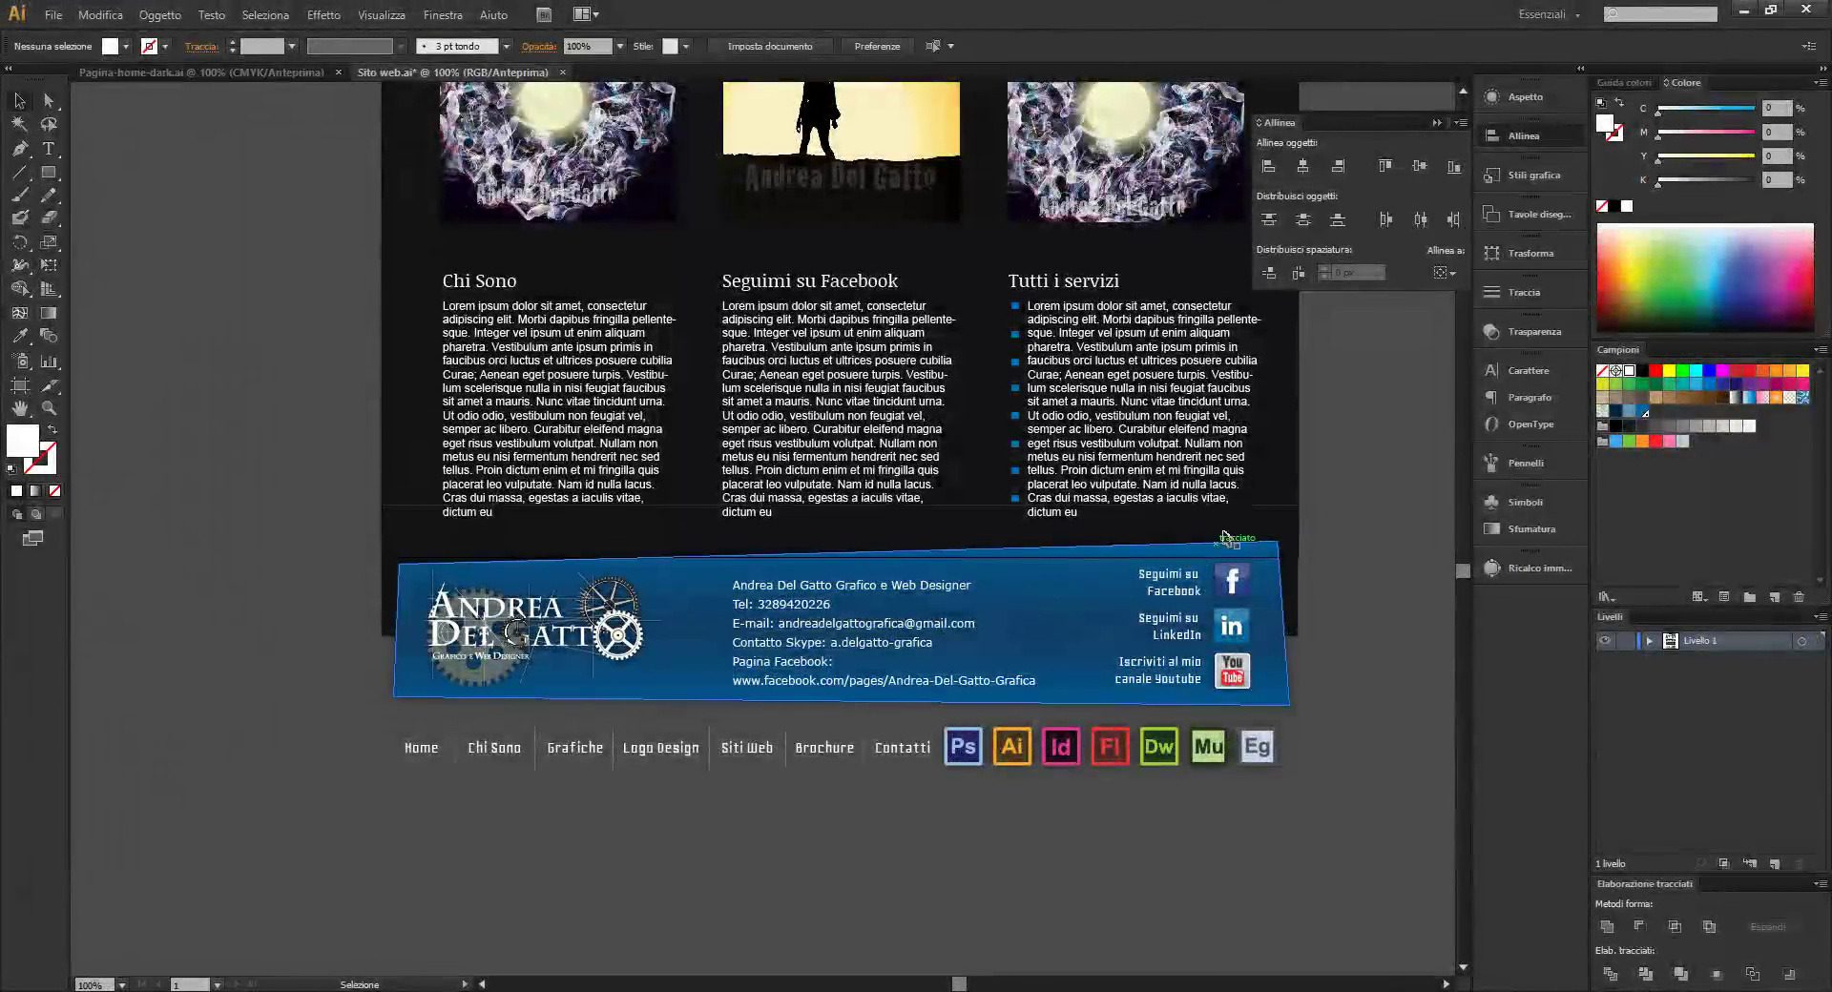
{"action": "scroll", "coordinate": [897, 491], "scroll_direction": "up", "scroll_amount": 4}
{"action": "scroll", "coordinate": [897, 491], "scroll_direction": "up", "scroll_amount": 1}
{"action": "scroll", "coordinate": [897, 492], "scroll_direction": "down", "scroll_amount": 1}
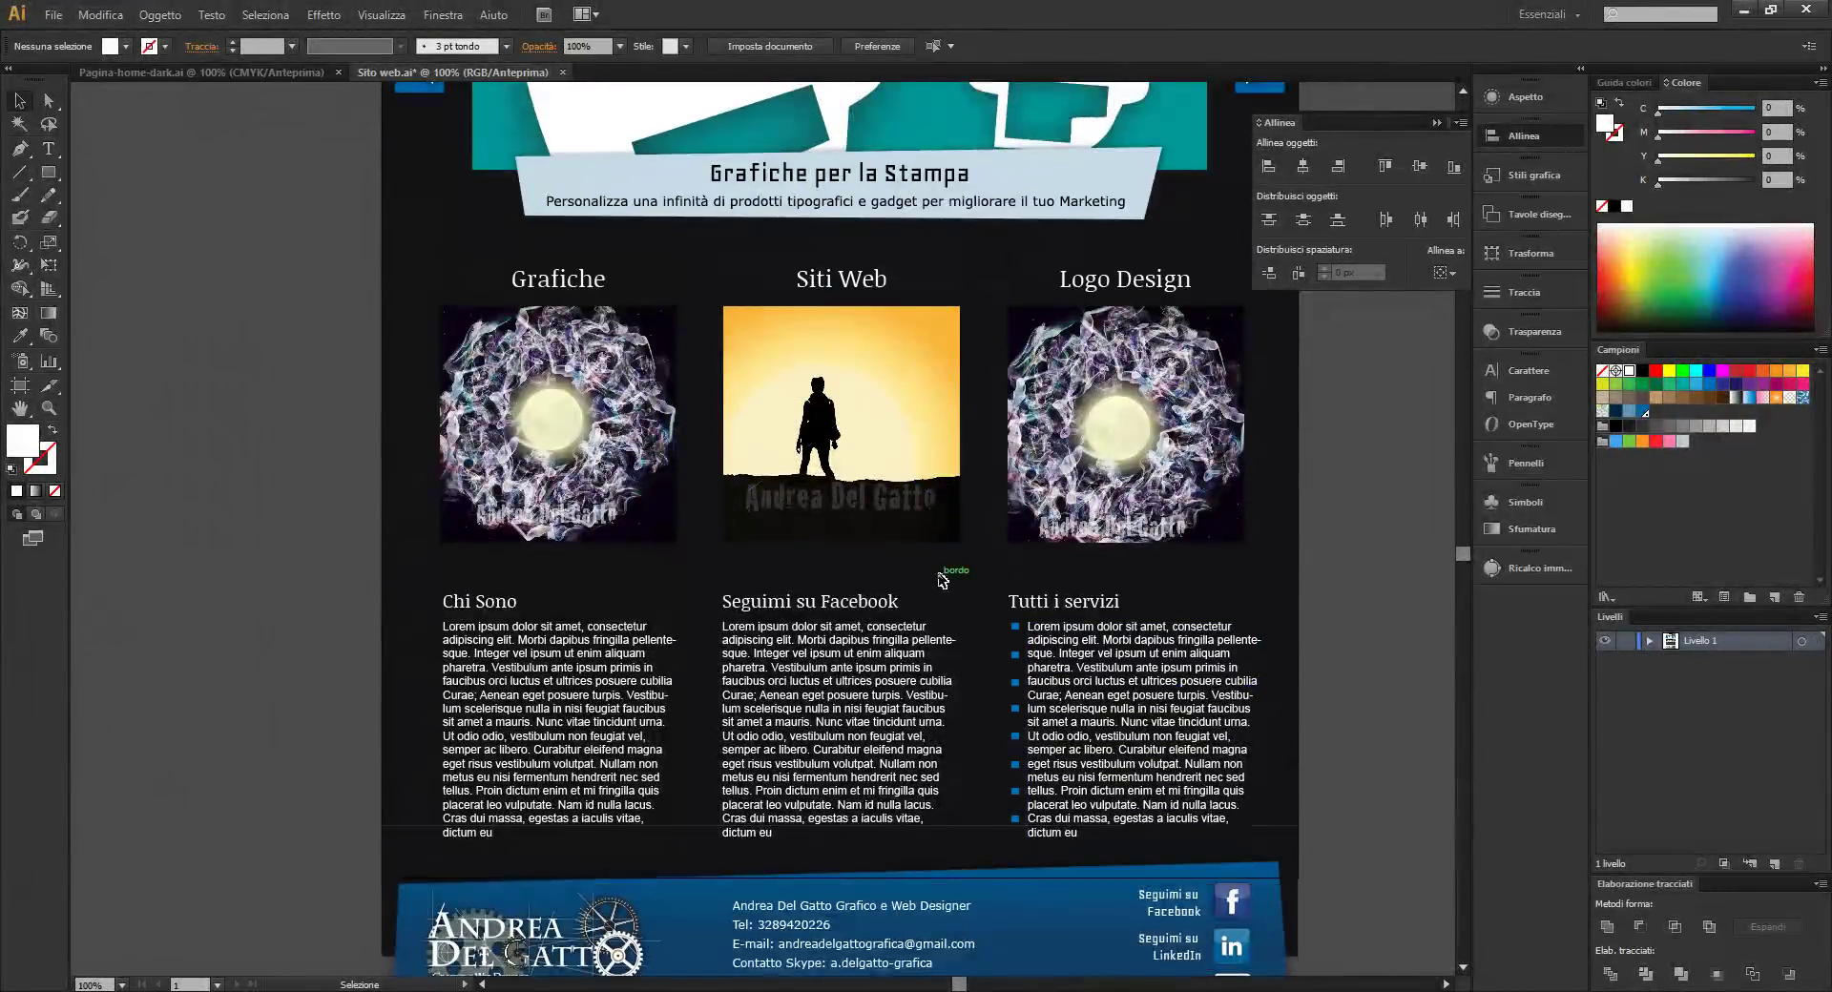
{"action": "scroll", "coordinate": [1002, 554], "scroll_direction": "down", "scroll_amount": 2}
{"action": "scroll", "coordinate": [1112, 608], "scroll_direction": "down", "scroll_amount": 2}
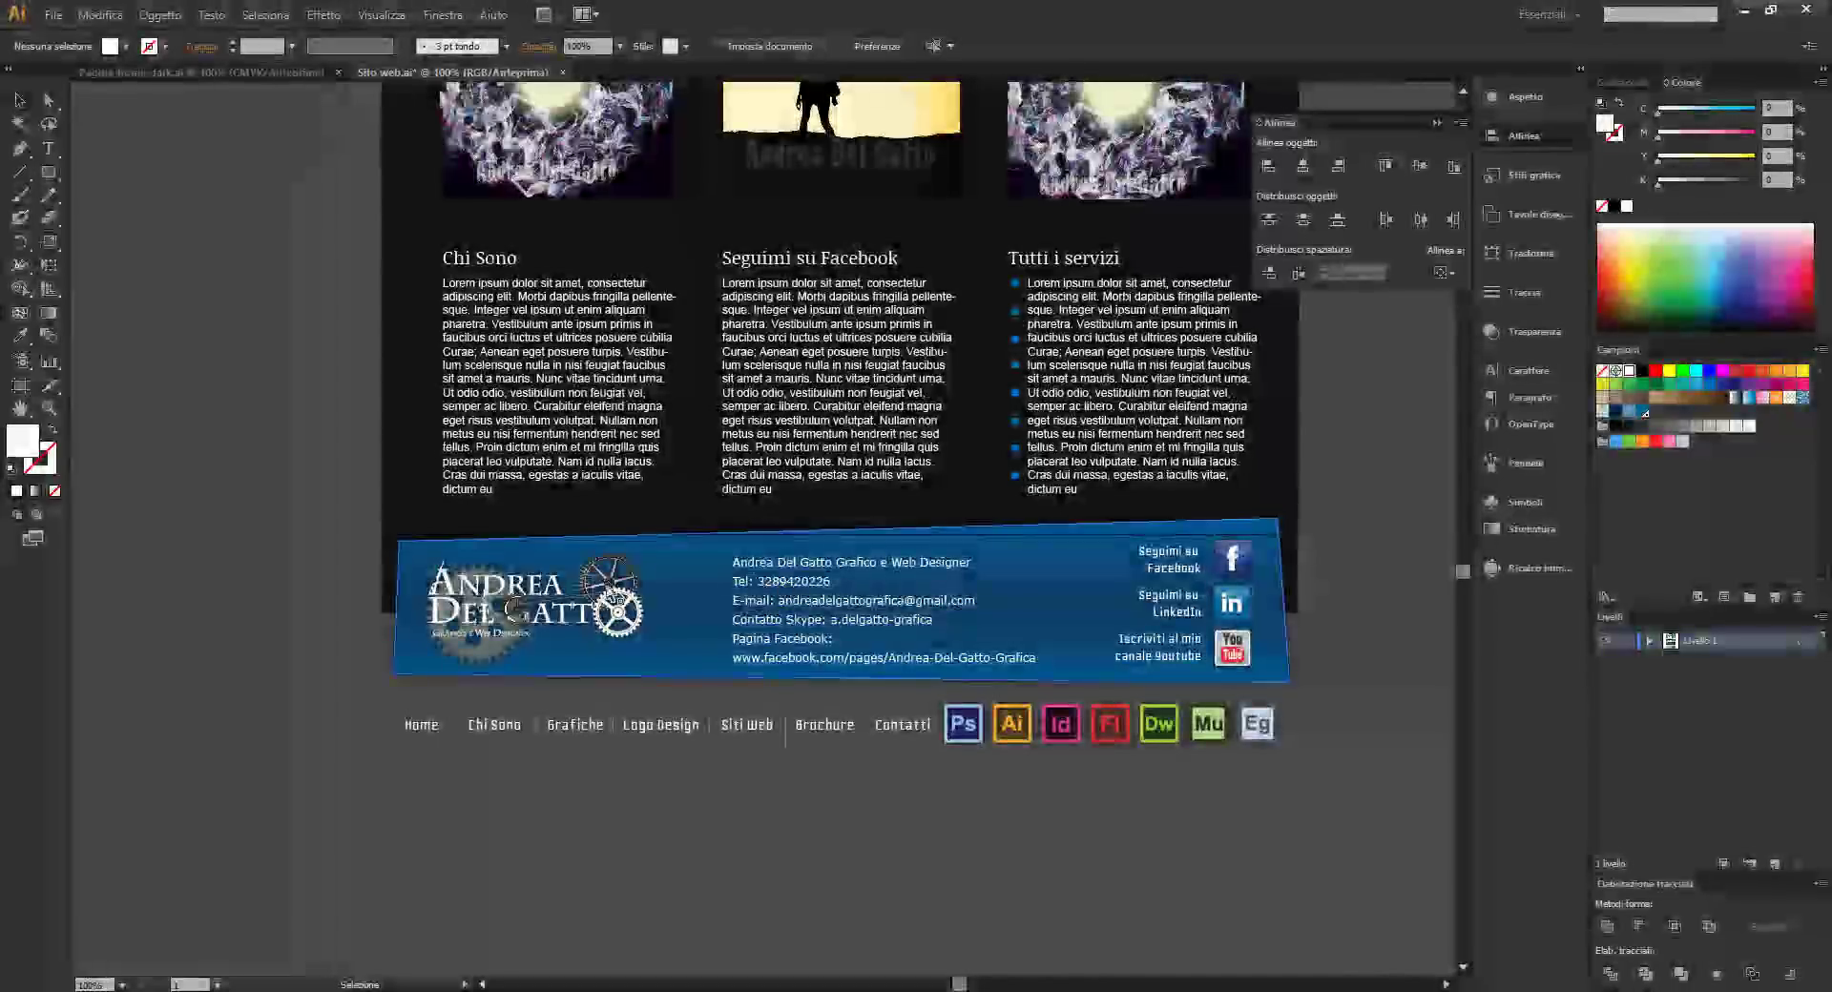
Check the row of software icons in the footer by selecting and deselecting it
{"action": "scroll", "coordinate": [439, 599], "scroll_direction": "up", "scroll_amount": 1}
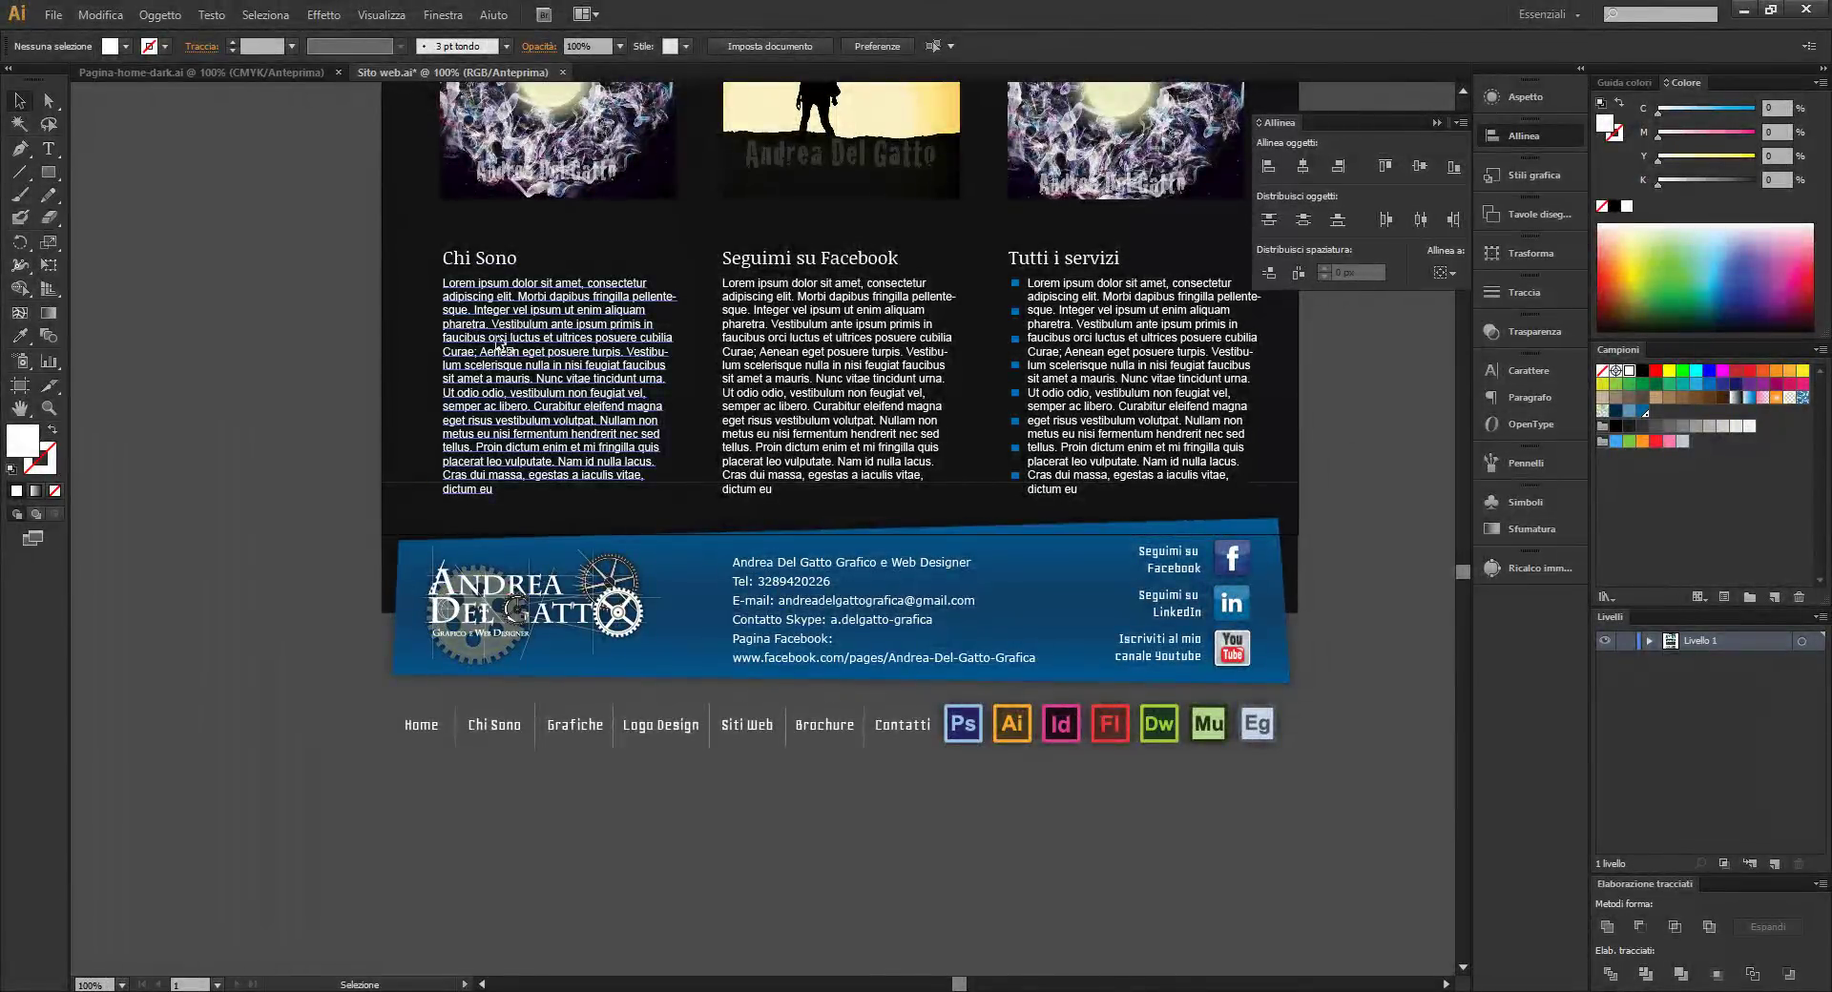
{"action": "scroll", "coordinate": [444, 599], "scroll_direction": "up", "scroll_amount": 3}
{"action": "scroll", "coordinate": [448, 600], "scroll_direction": "down", "scroll_amount": 3}
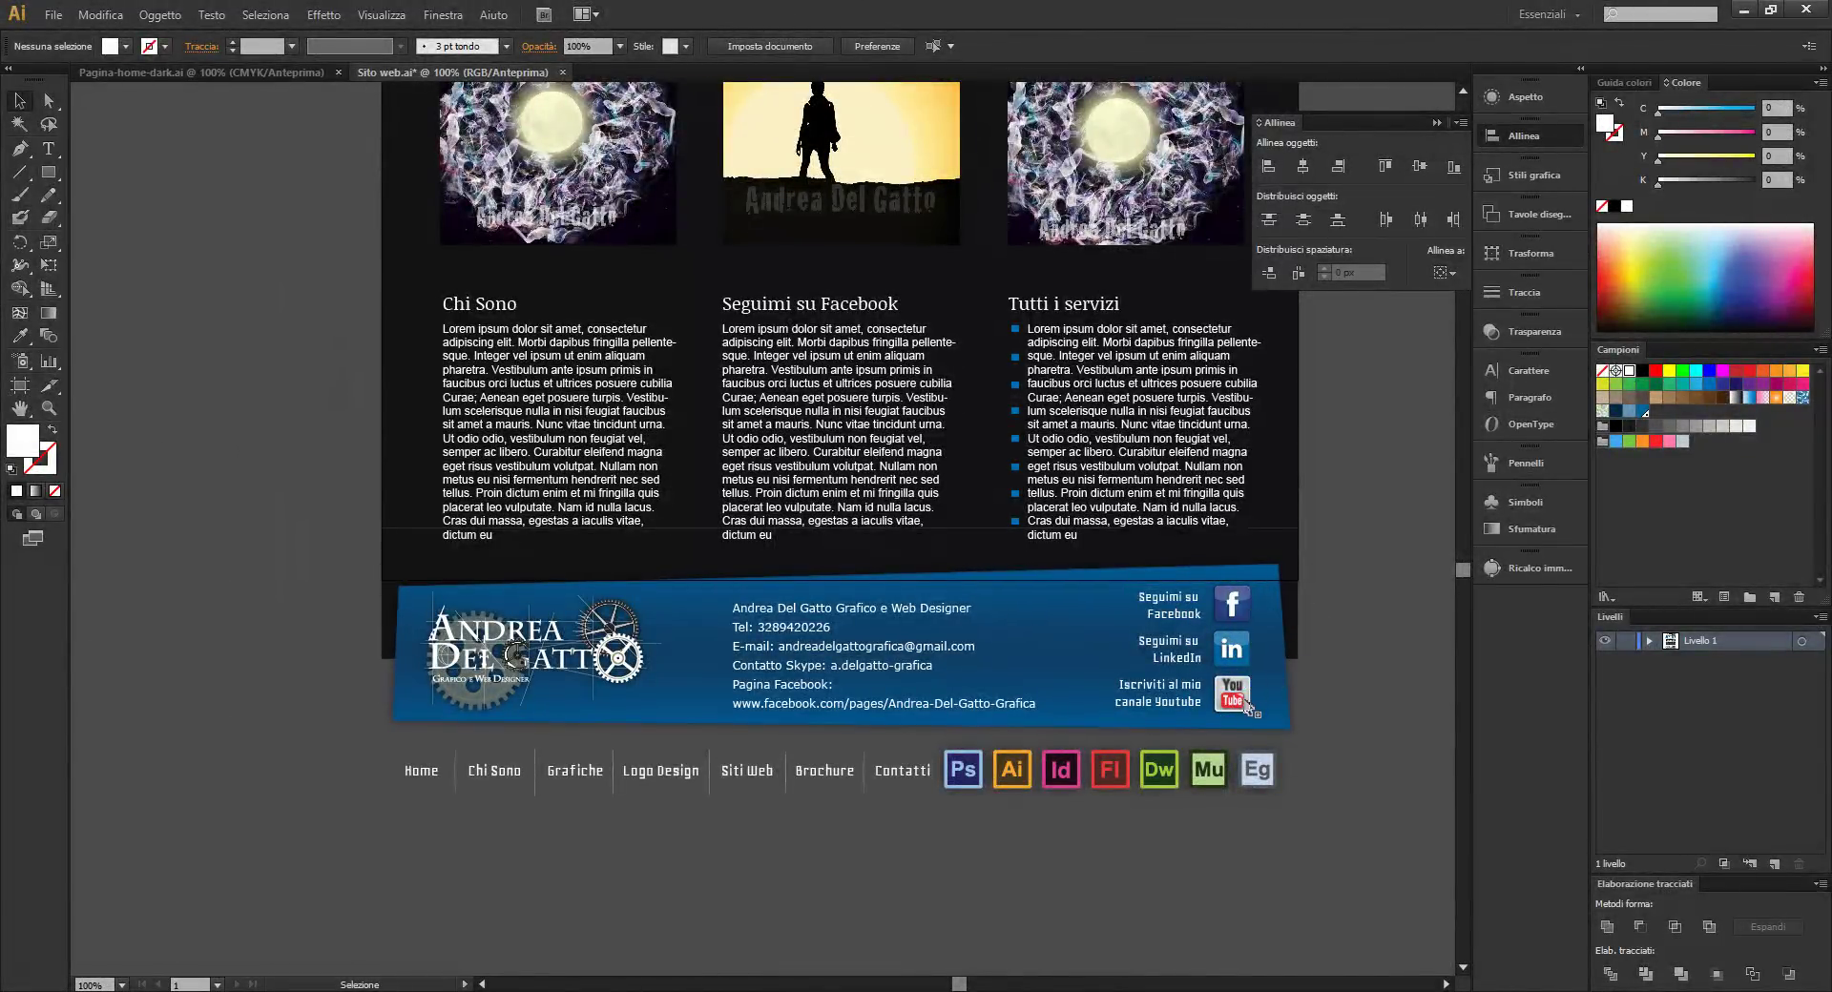
{"action": "scroll", "coordinate": [1249, 709], "scroll_direction": "down", "scroll_amount": 2}
{"action": "left_click", "coordinate": [1059, 680]}
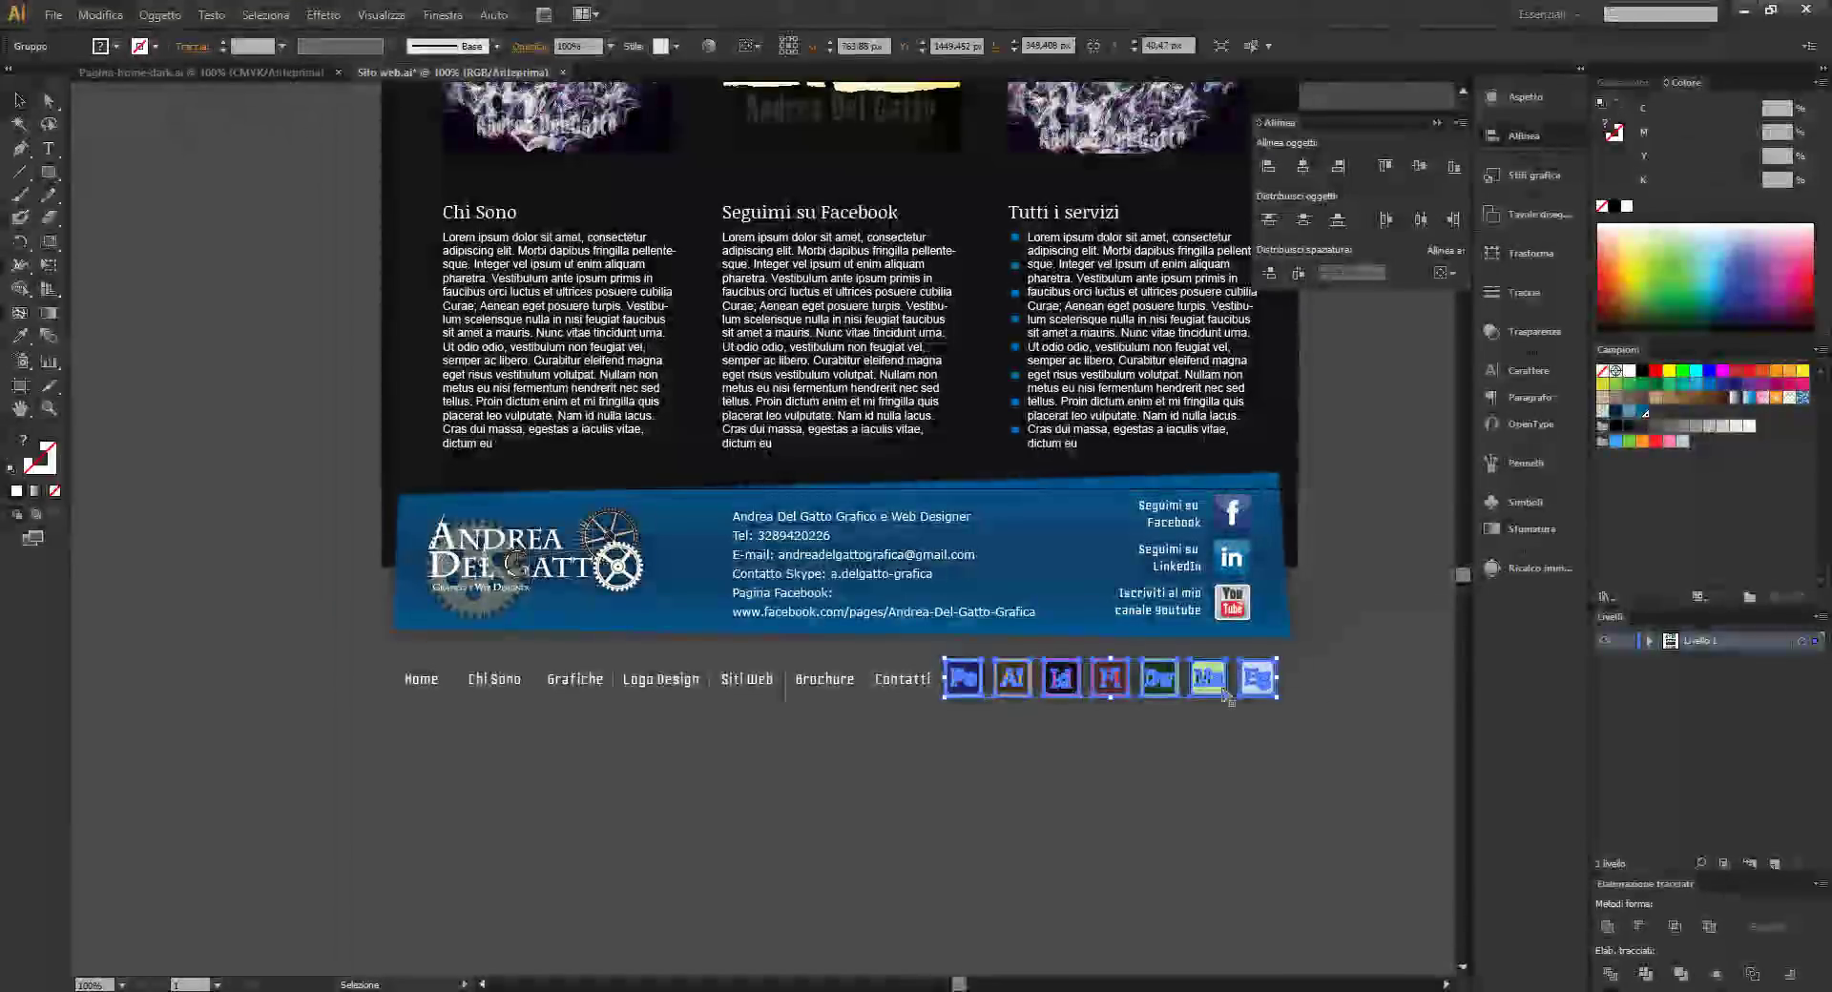
{"action": "left_click", "coordinate": [1351, 689]}
{"action": "scroll", "coordinate": [1345, 692], "scroll_direction": "up", "scroll_amount": 3}
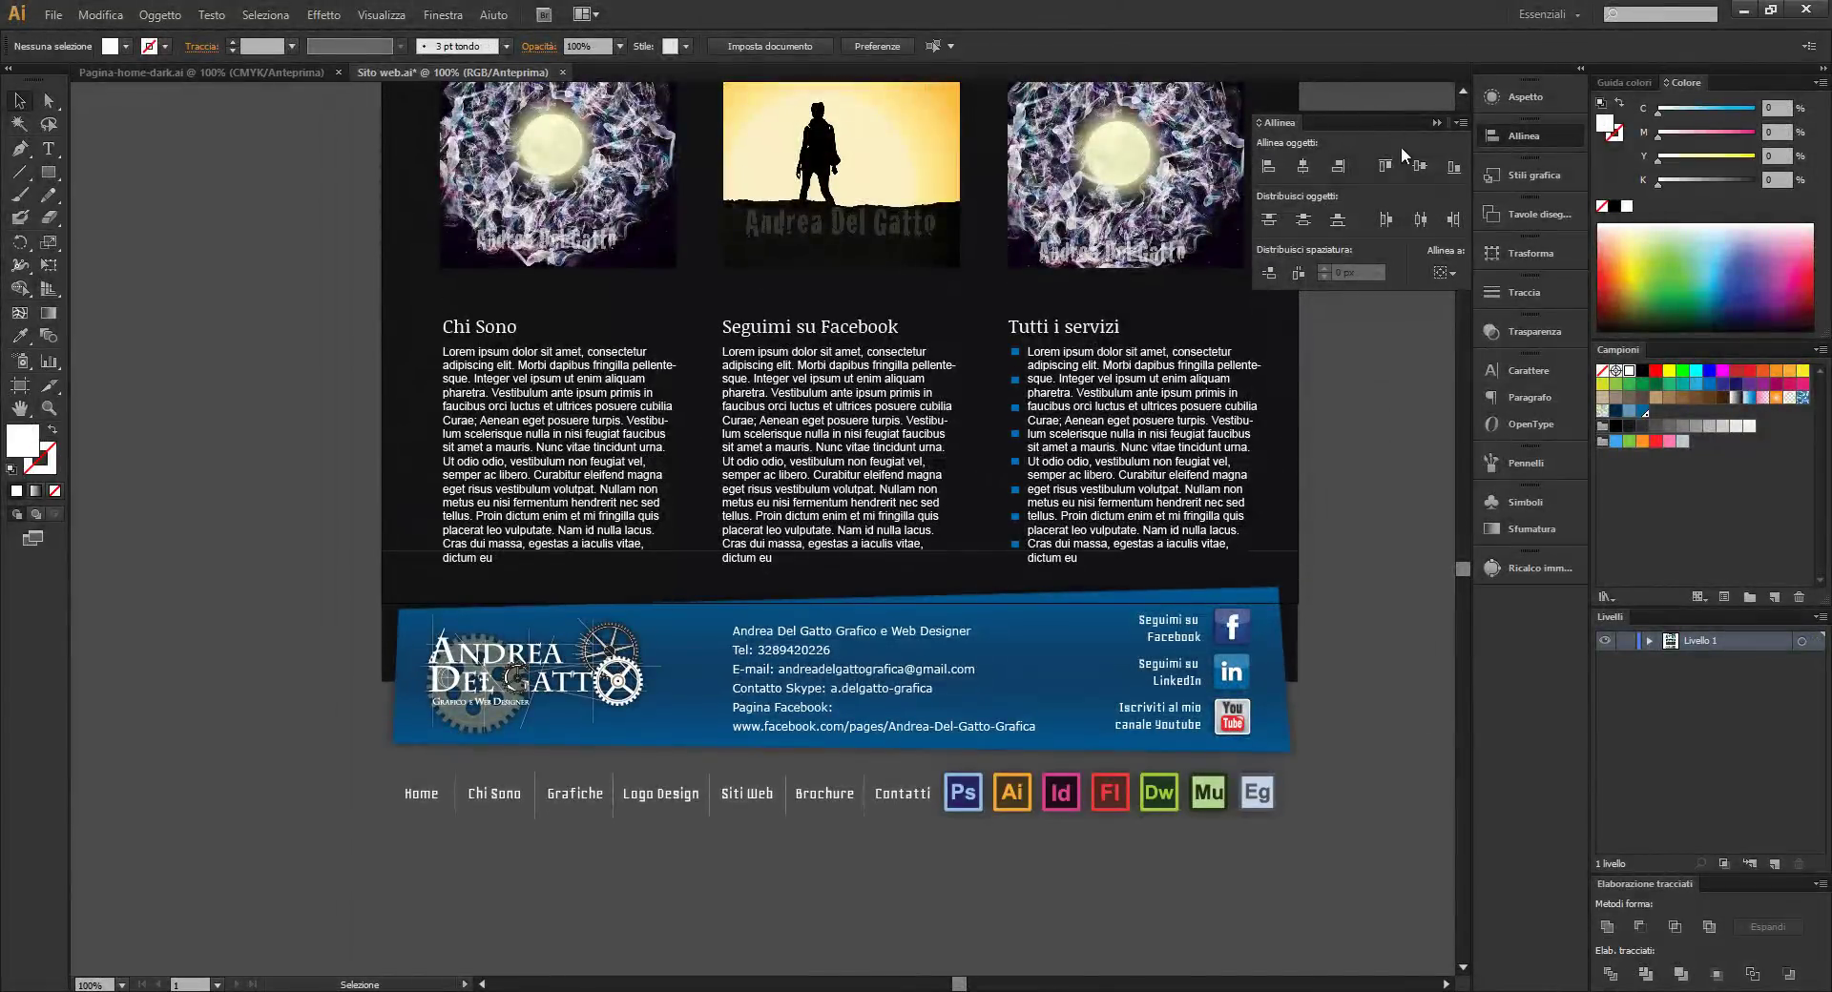
Close the Allinea panel and return the view to 100% actual size
{"action": "left_click", "coordinate": [1436, 122]}
{"action": "scroll", "coordinate": [1292, 564], "scroll_direction": "down", "scroll_amount": 5}
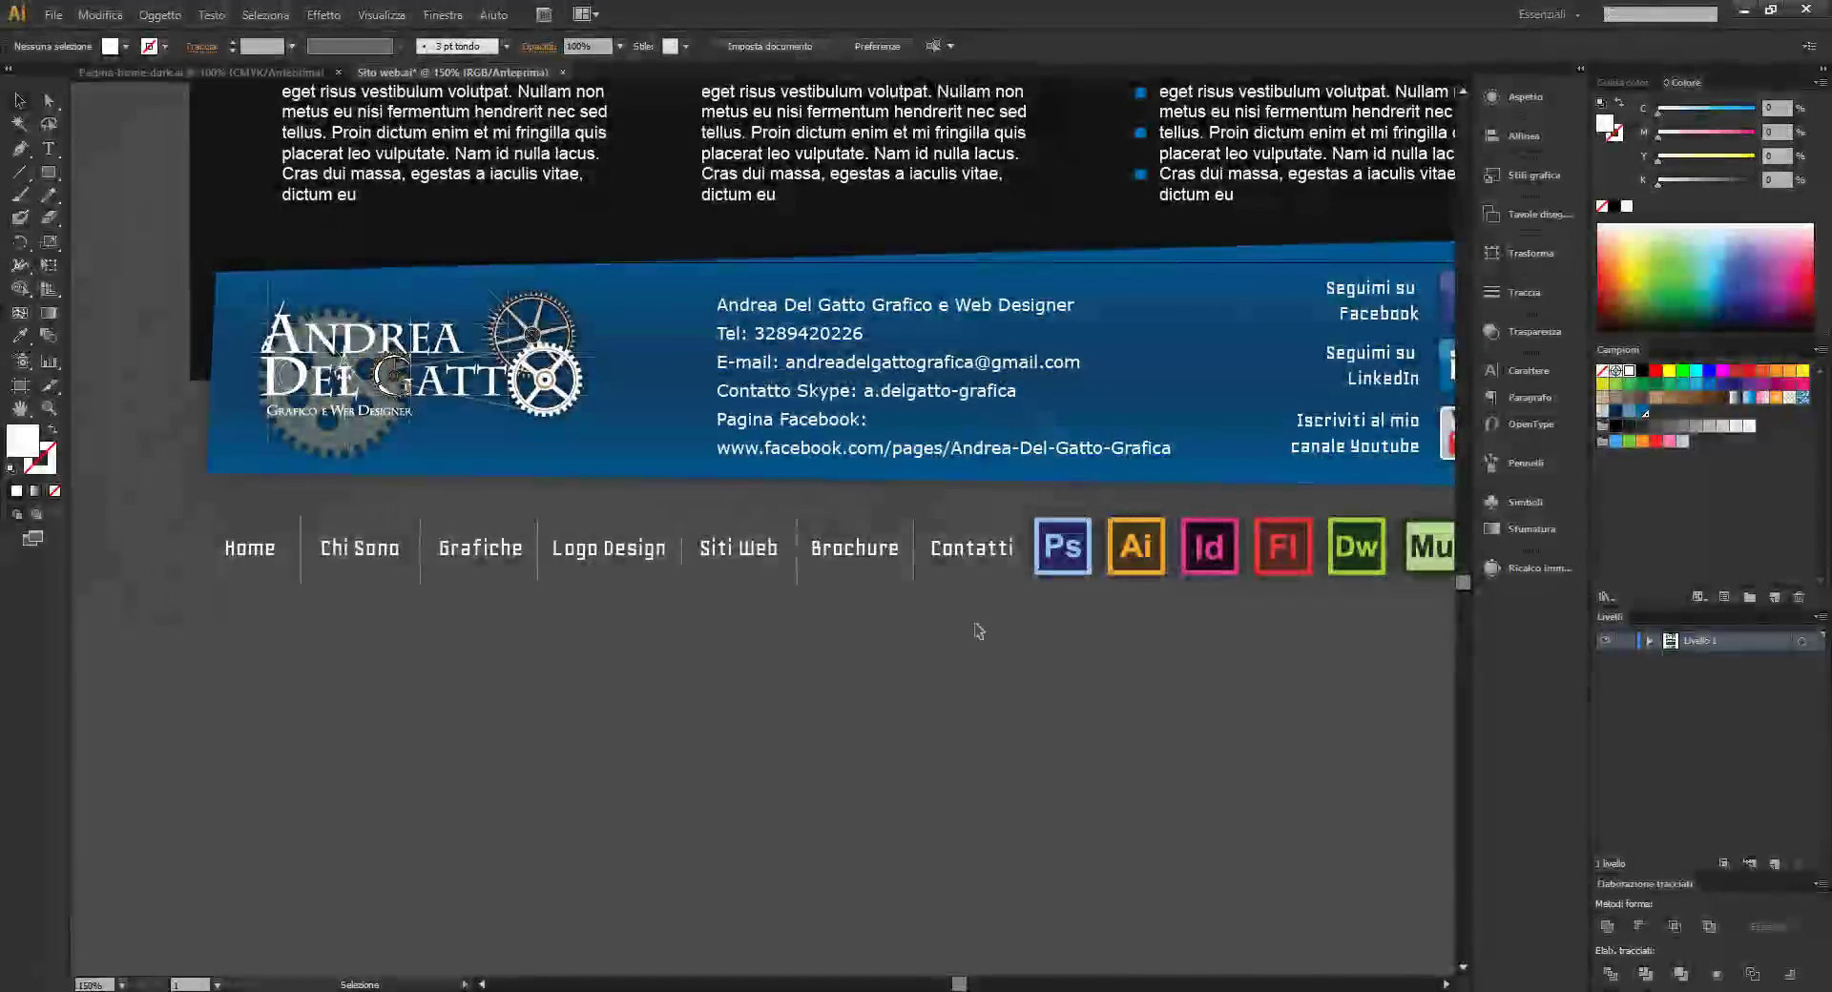
{"action": "key", "text": "ctrl+1"}
{"action": "scroll", "coordinate": [1298, 497], "scroll_direction": "up", "scroll_amount": 2}
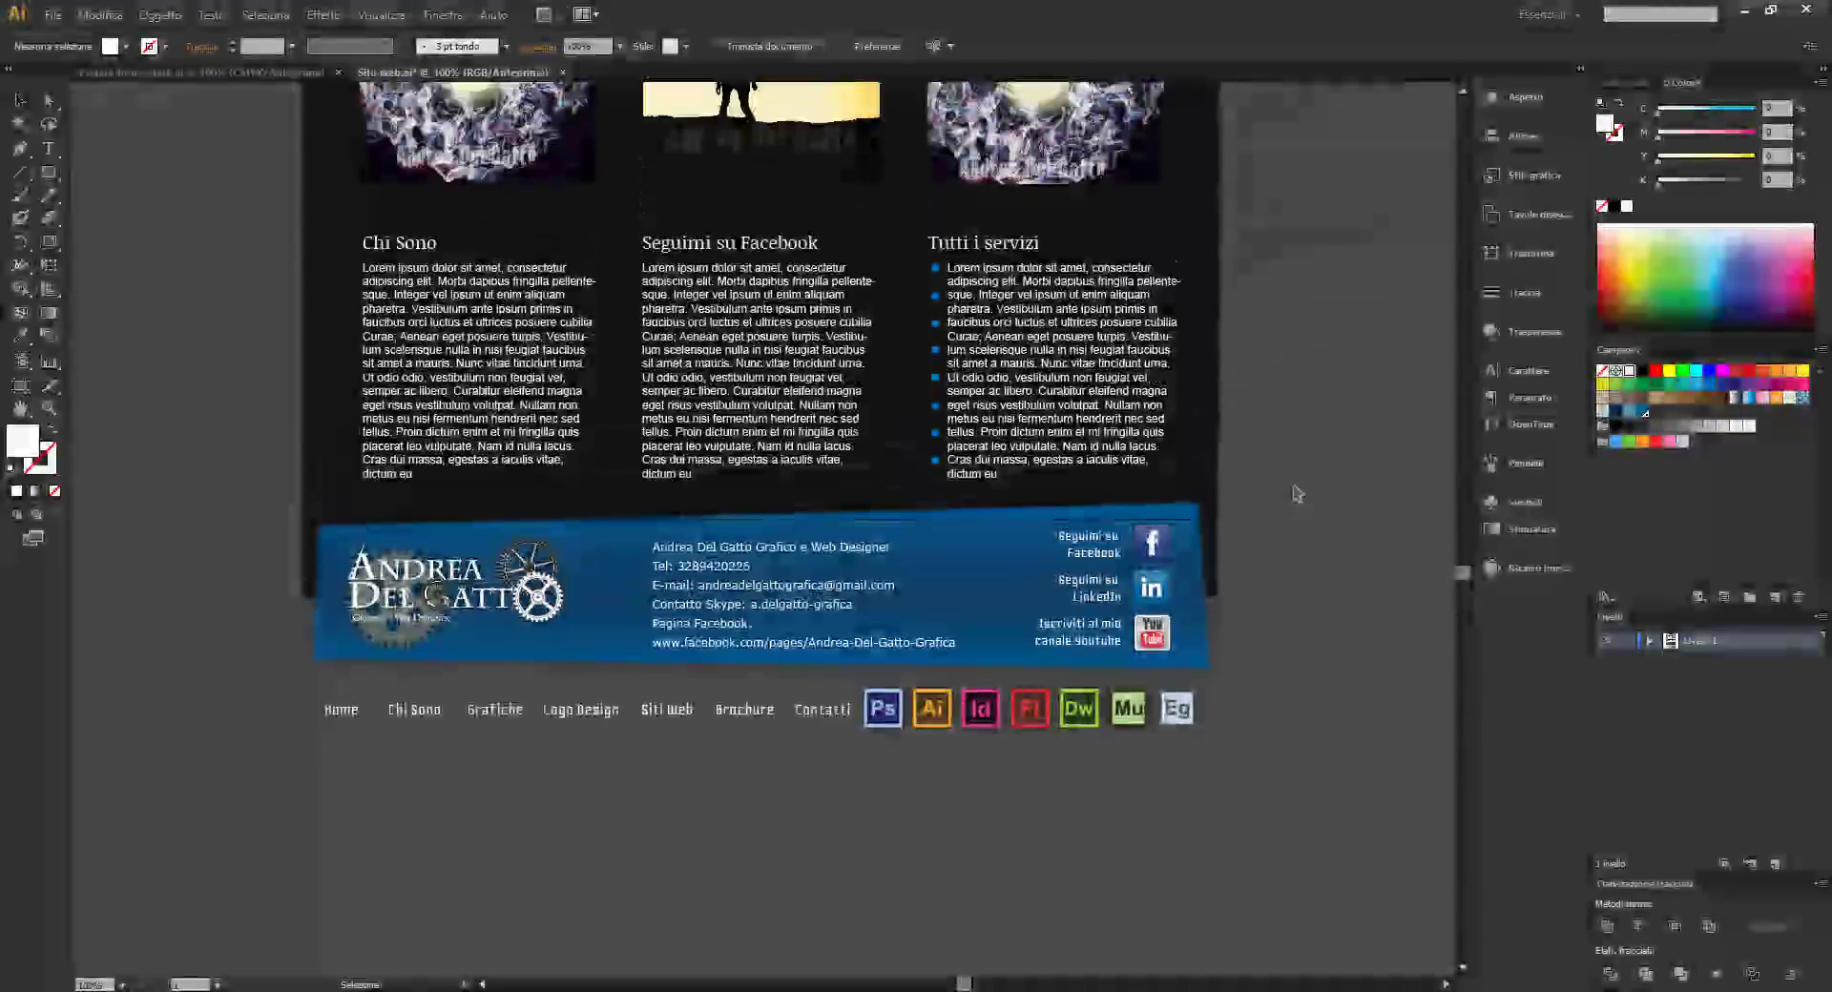
{"action": "scroll", "coordinate": [1279, 534], "scroll_direction": "up", "scroll_amount": 3}
{"action": "scroll", "coordinate": [1173, 665], "scroll_direction": "down", "scroll_amount": 4}
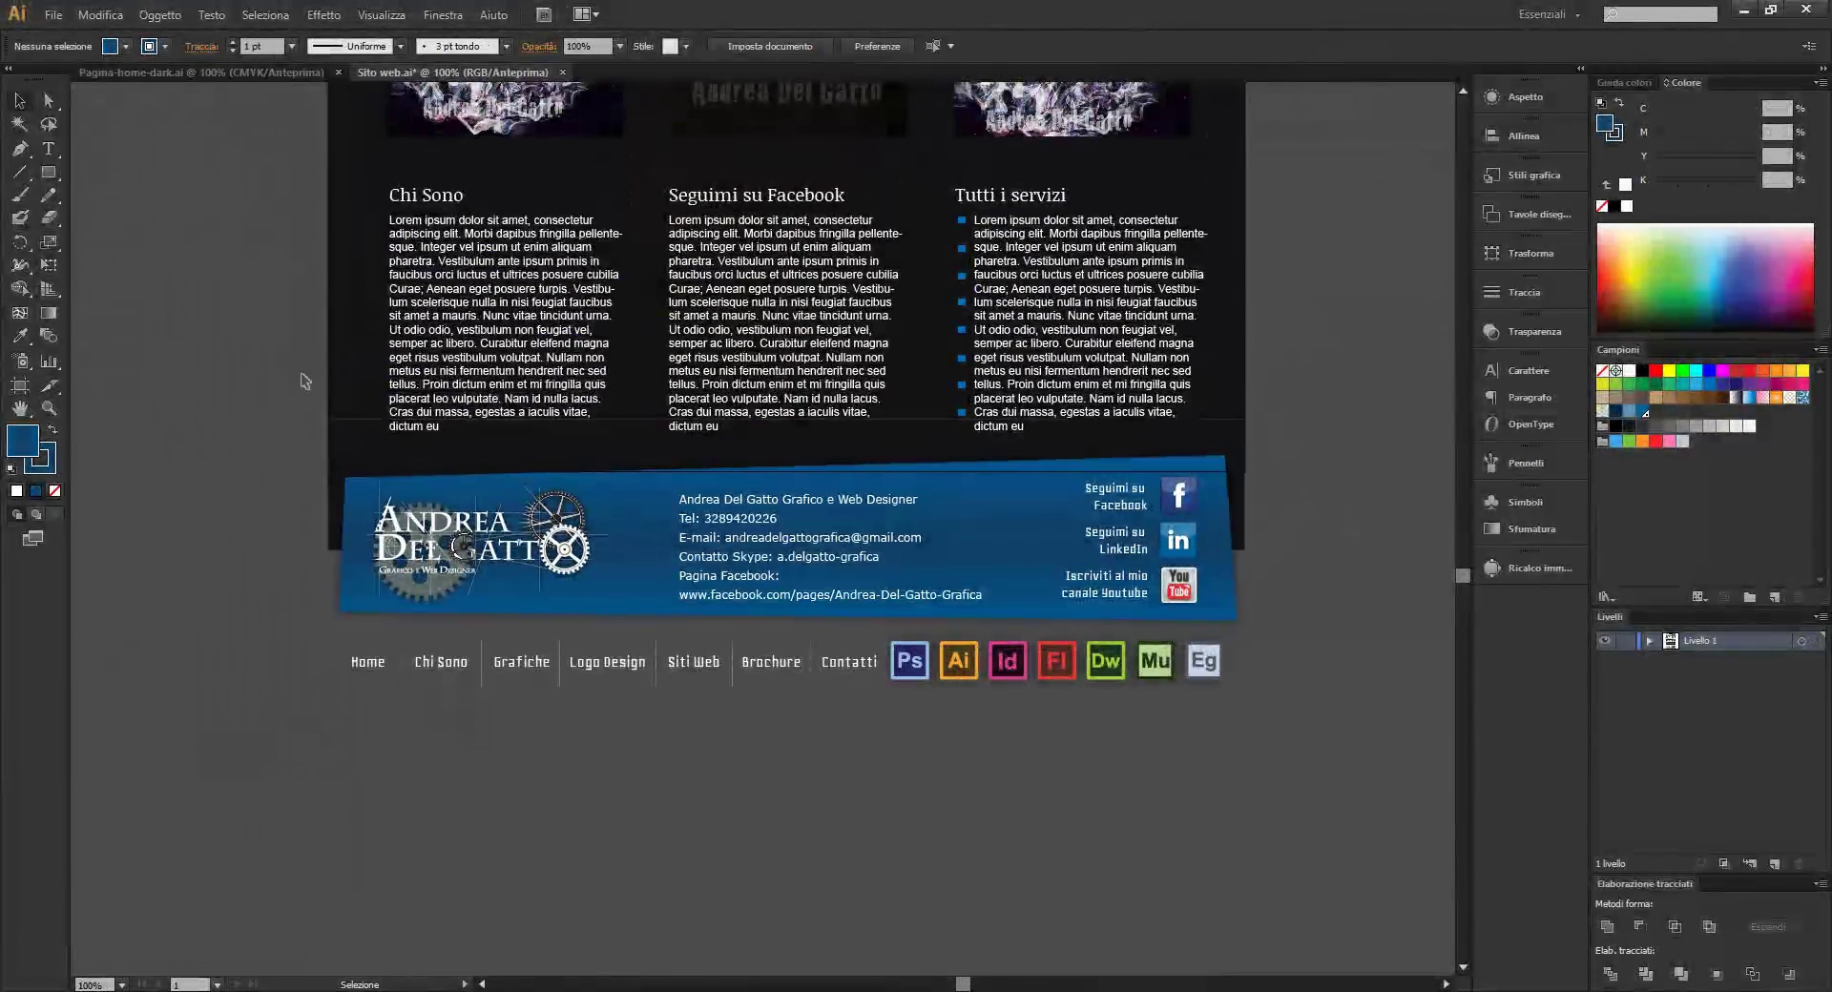
Extend the artboard's bottom edge down to H 1495 px so it includes the nav links
{"action": "left_click", "coordinate": [19, 386]}
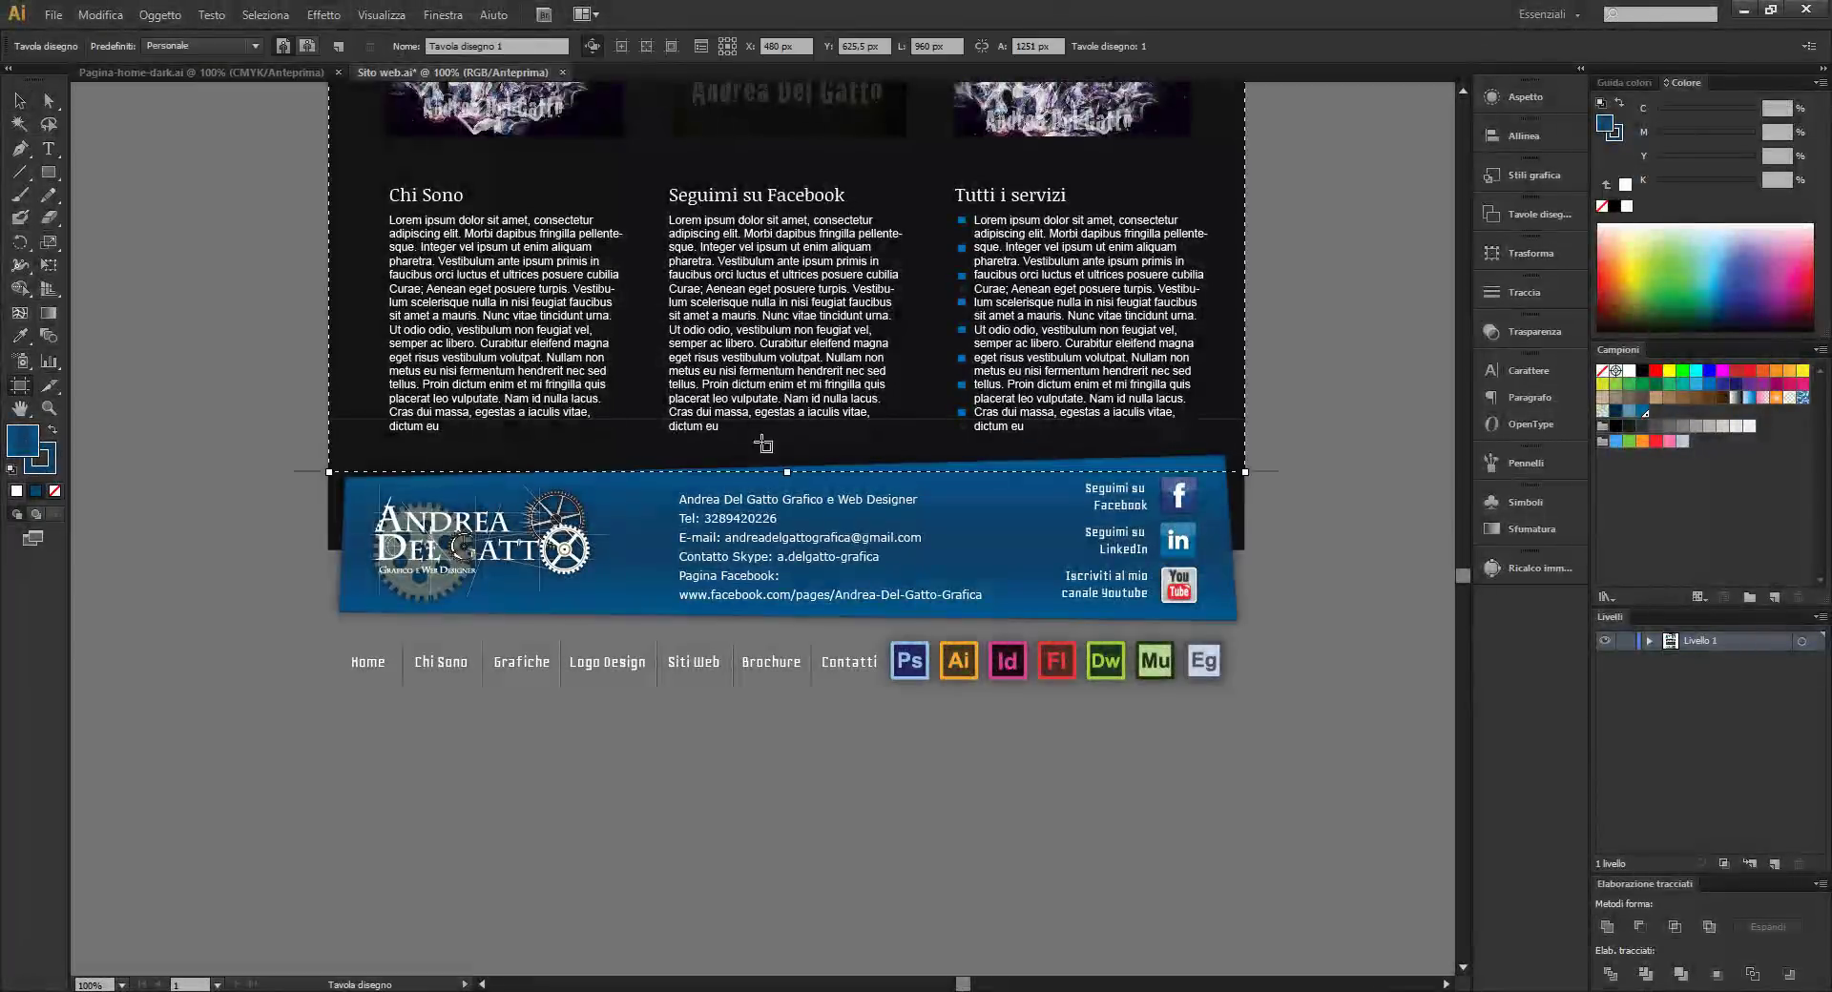
{"action": "left_click_drag", "start_coordinate": [786, 472], "coordinate": [786, 705]}
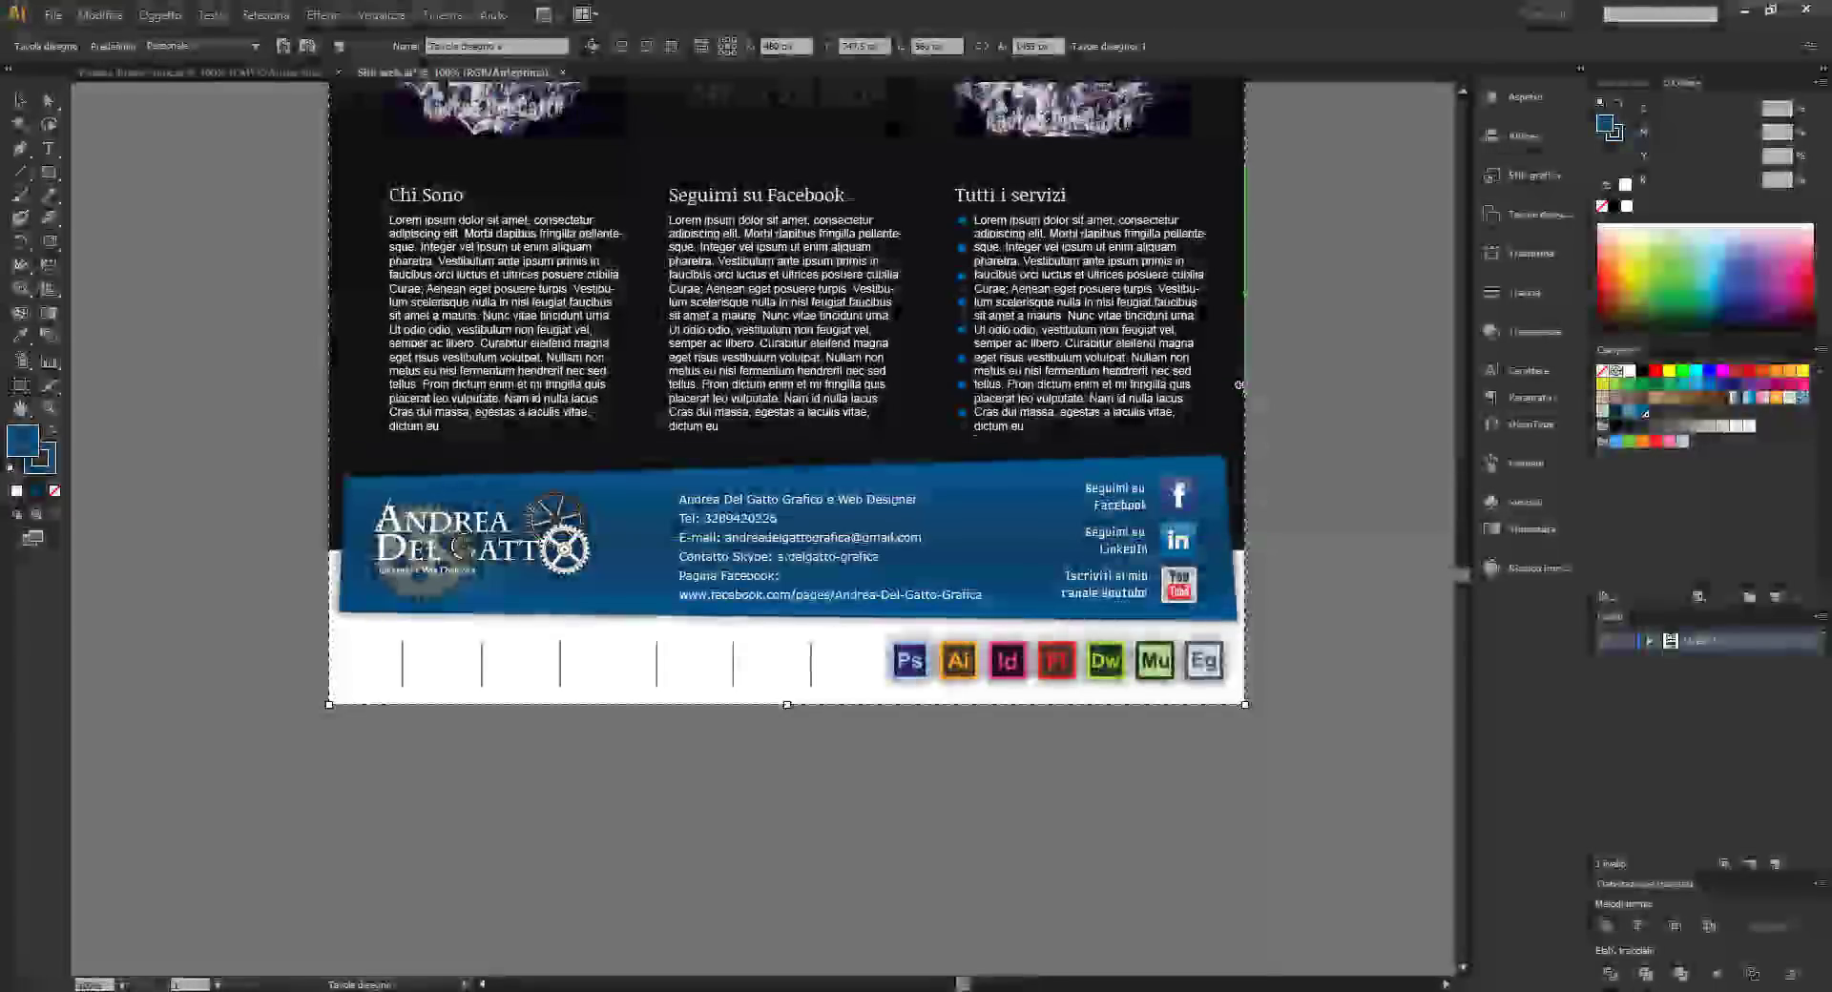
{"action": "left_click", "coordinate": [19, 99]}
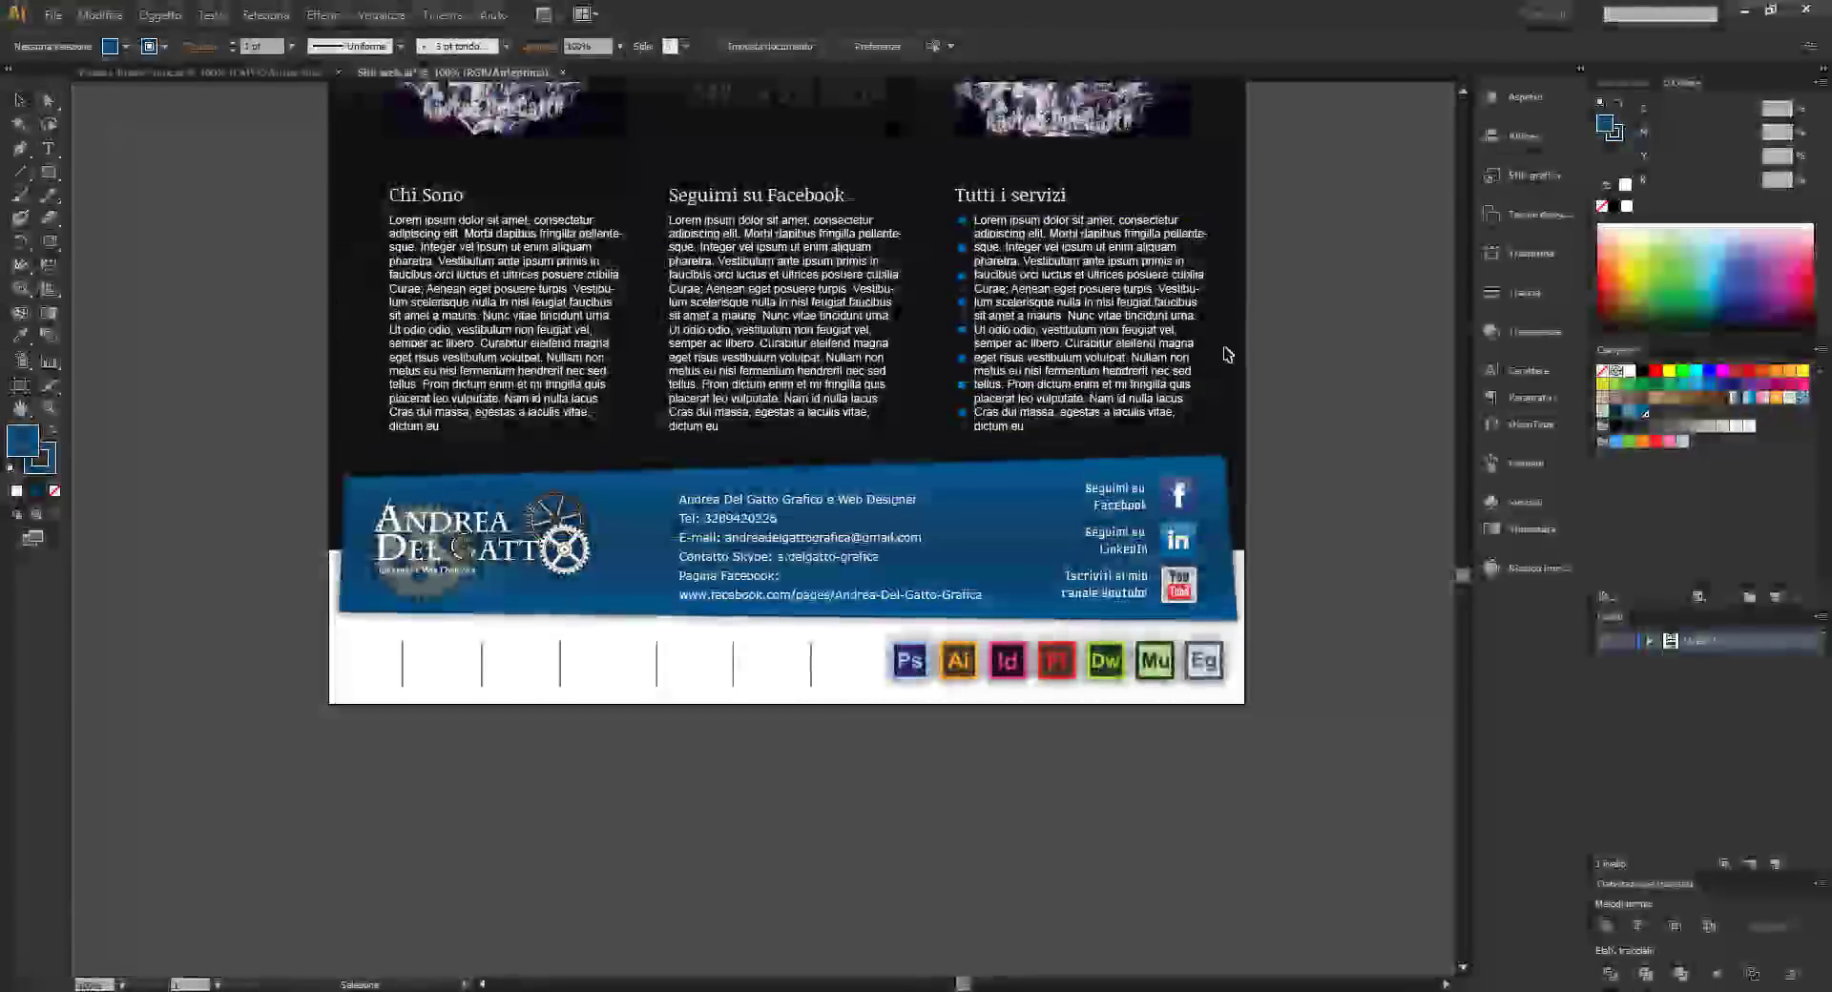
Unlock all artwork and stretch the dark background rectangle down to the new artboard edge
{"action": "left_click", "coordinate": [100, 14]}
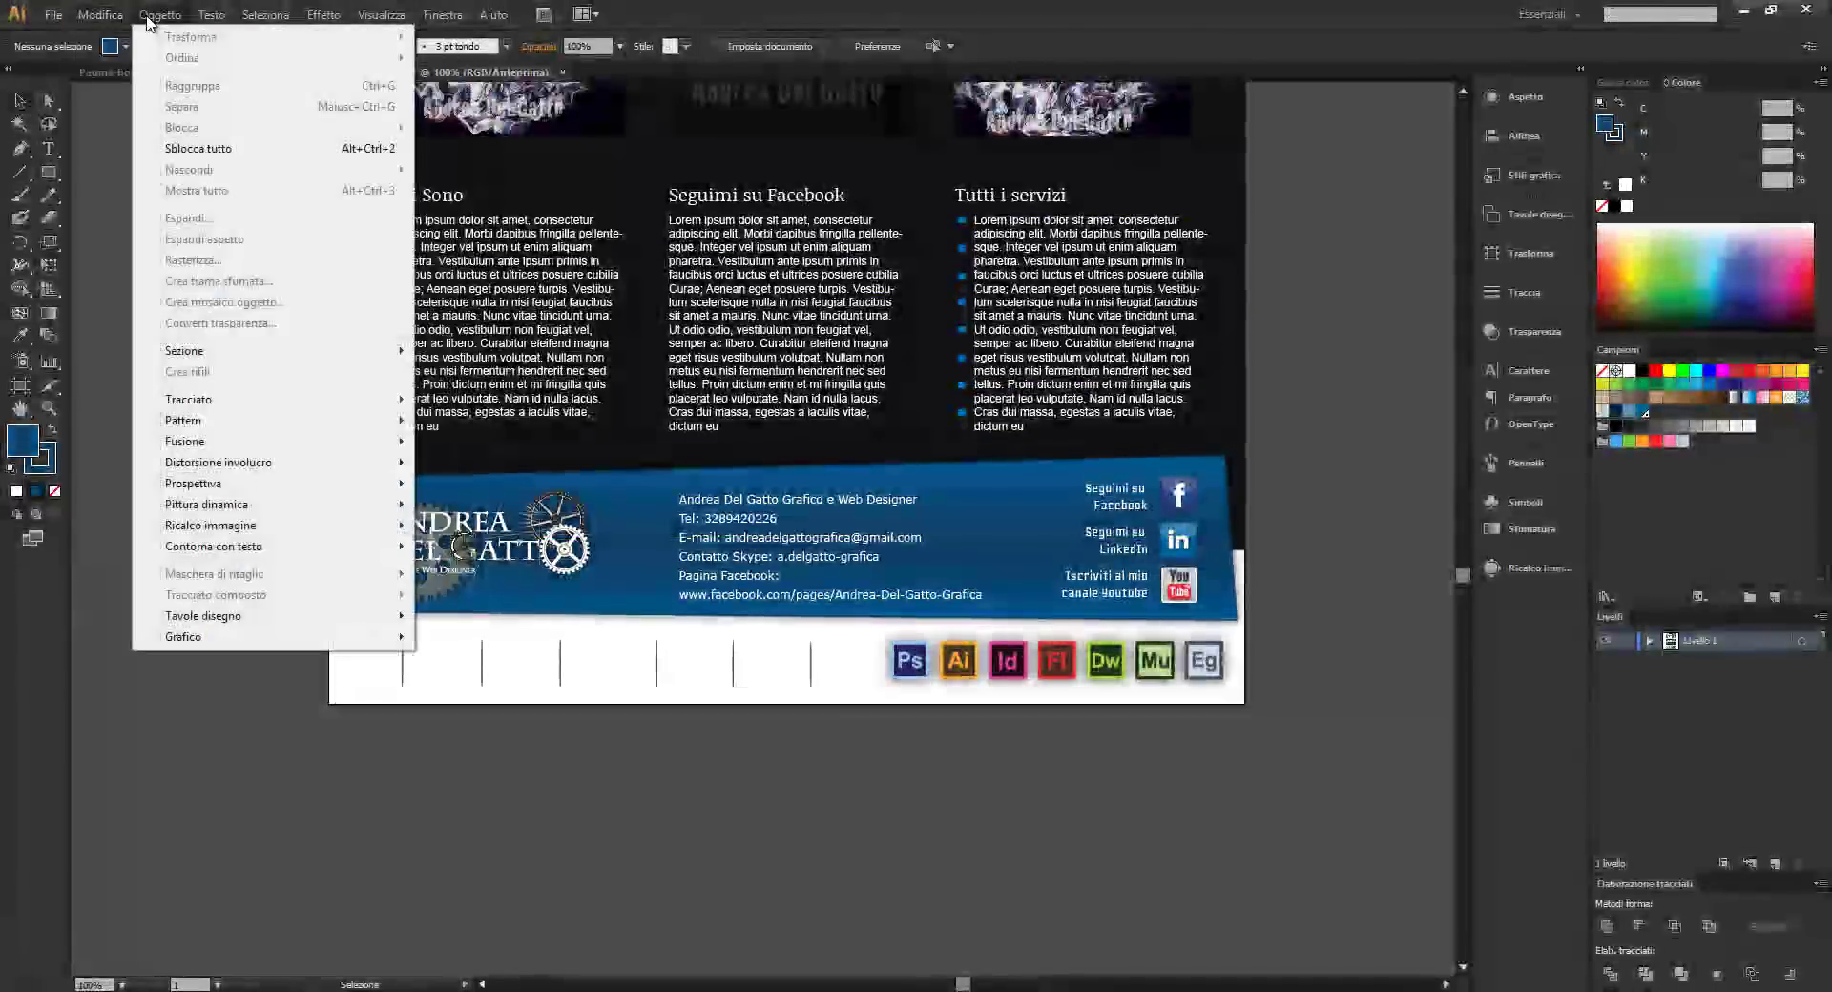
{"action": "key", "text": "ctrl+a"}
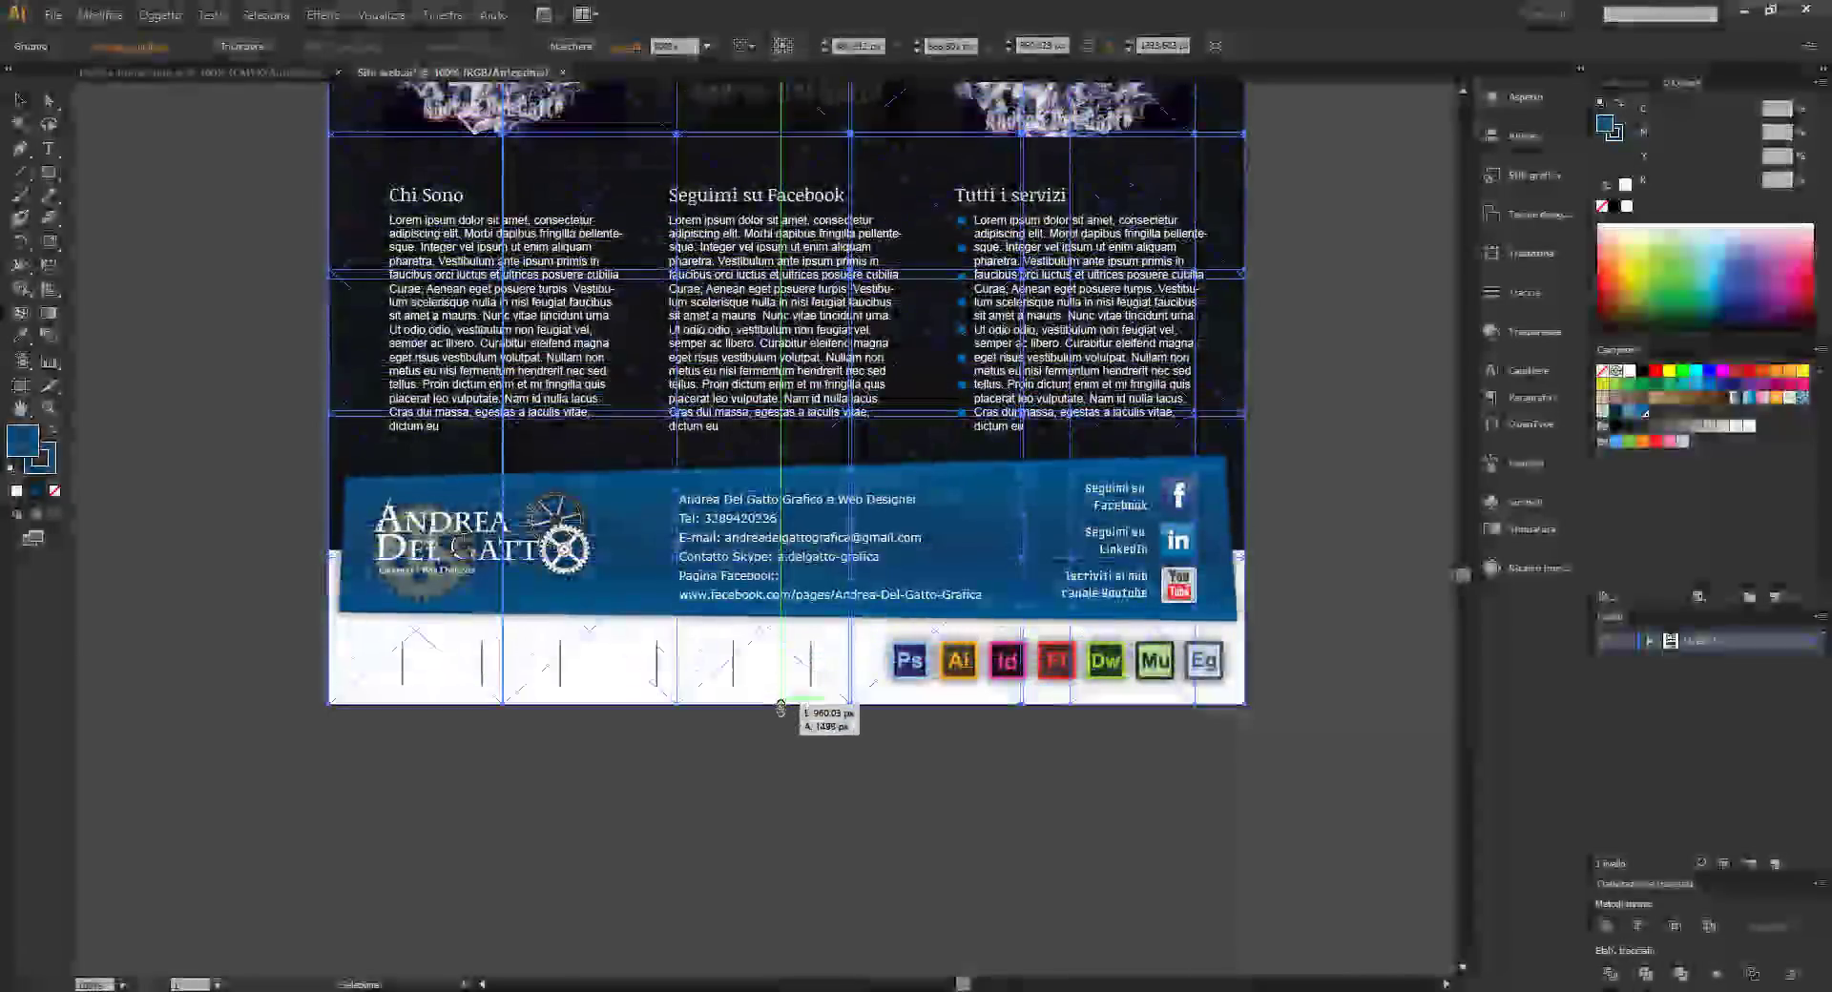
{"action": "left_click_drag", "start_coordinate": [784, 641], "coordinate": [786, 704]}
{"action": "left_click", "coordinate": [255, 529]}
{"action": "scroll", "coordinate": [291, 617], "scroll_direction": "up", "scroll_amount": 3}
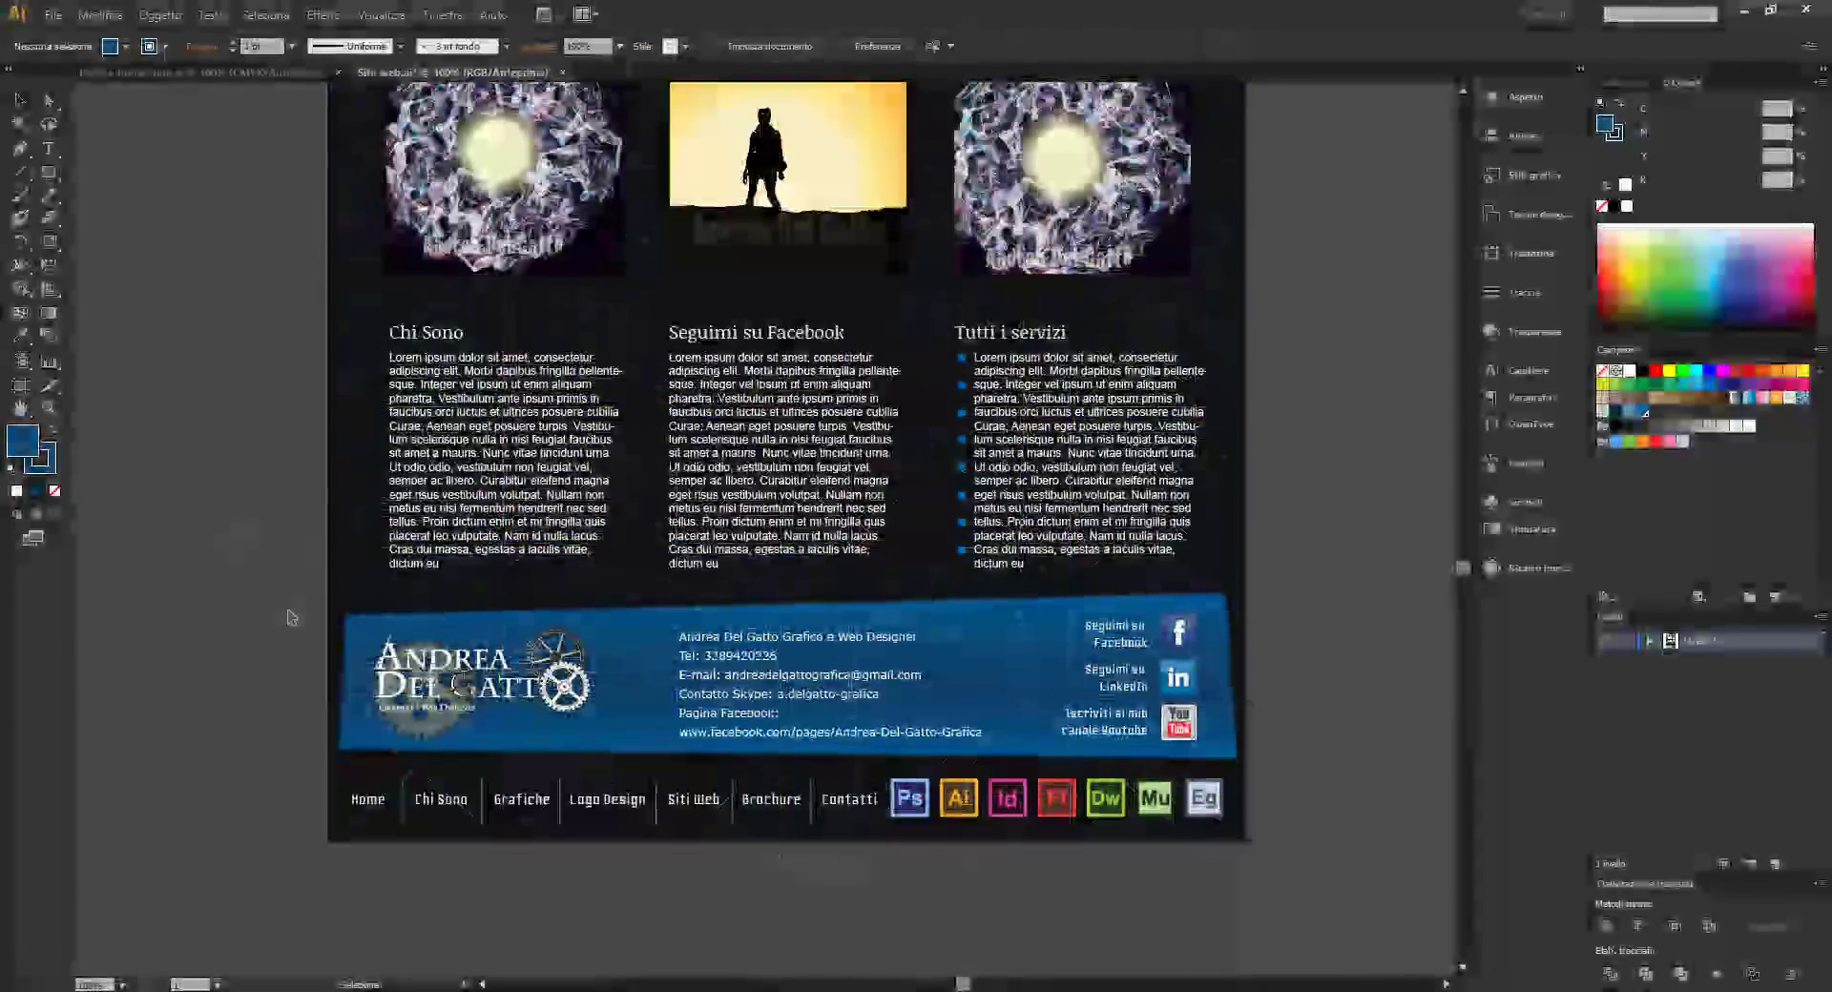
{"action": "scroll", "coordinate": [1307, 519], "scroll_direction": "up", "scroll_amount": 3}
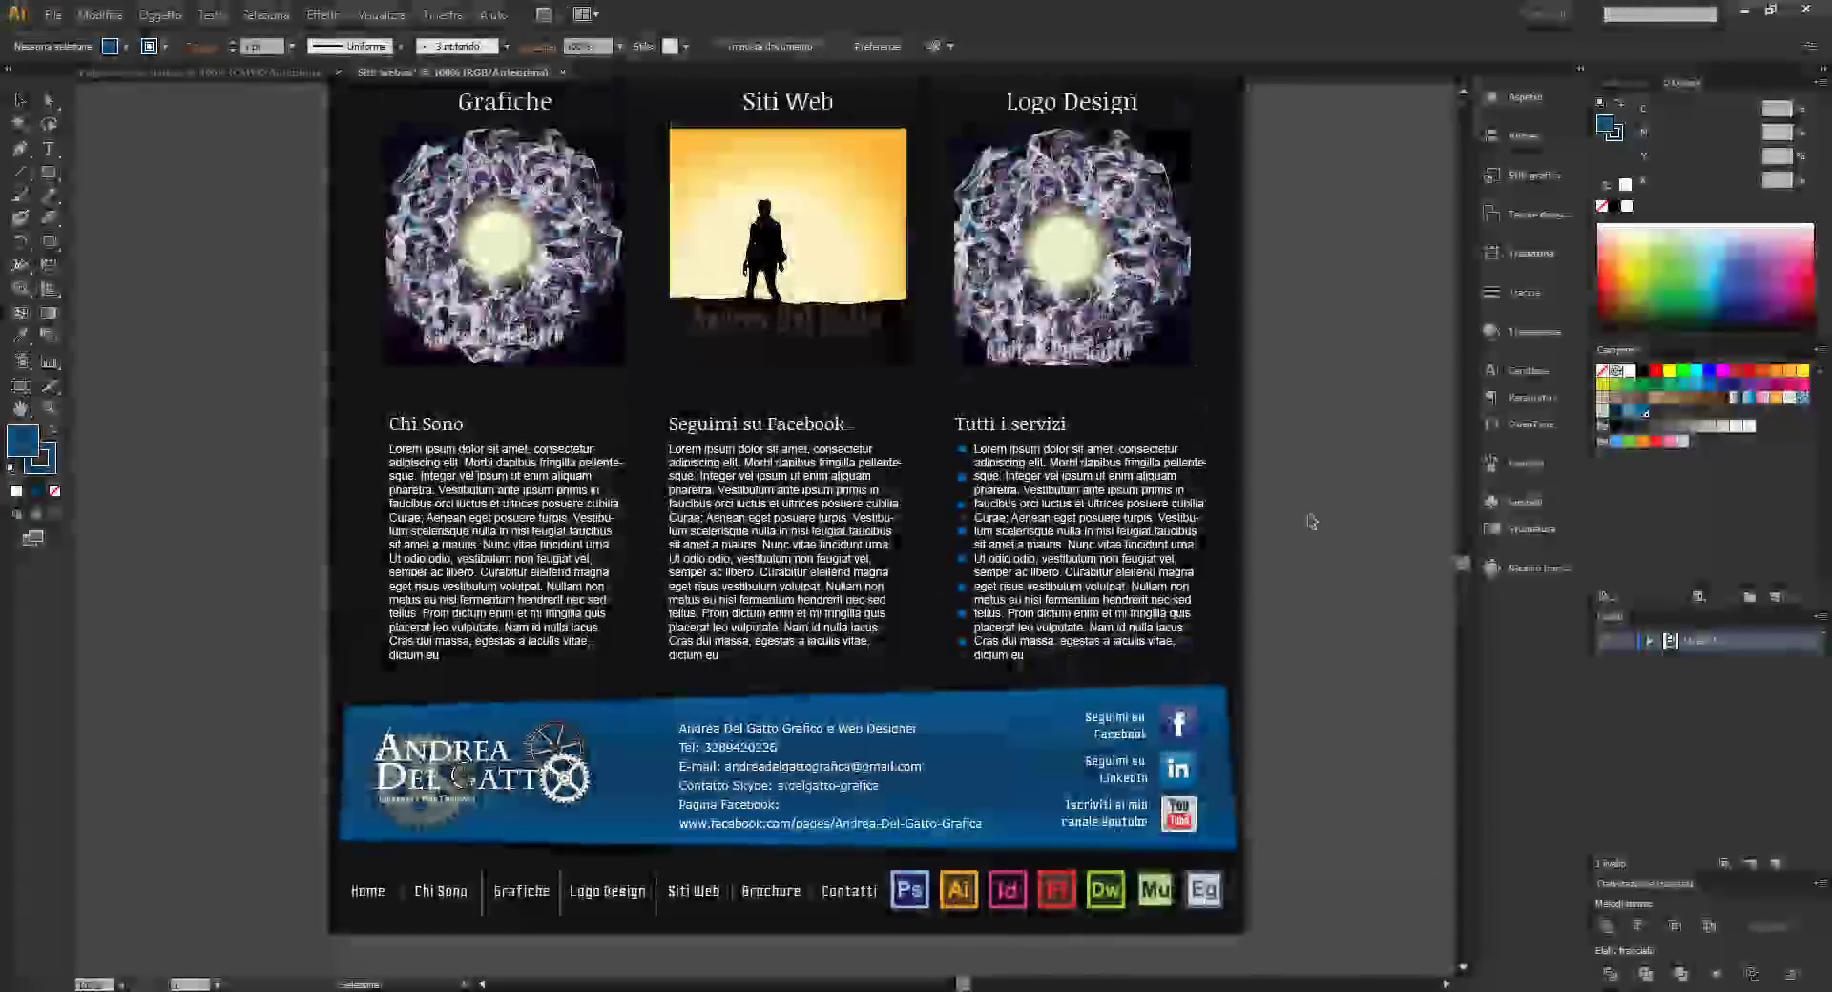
{"action": "scroll", "coordinate": [1206, 388], "scroll_direction": "up", "scroll_amount": 1}
{"action": "scroll", "coordinate": [1226, 561], "scroll_direction": "down", "scroll_amount": 2}
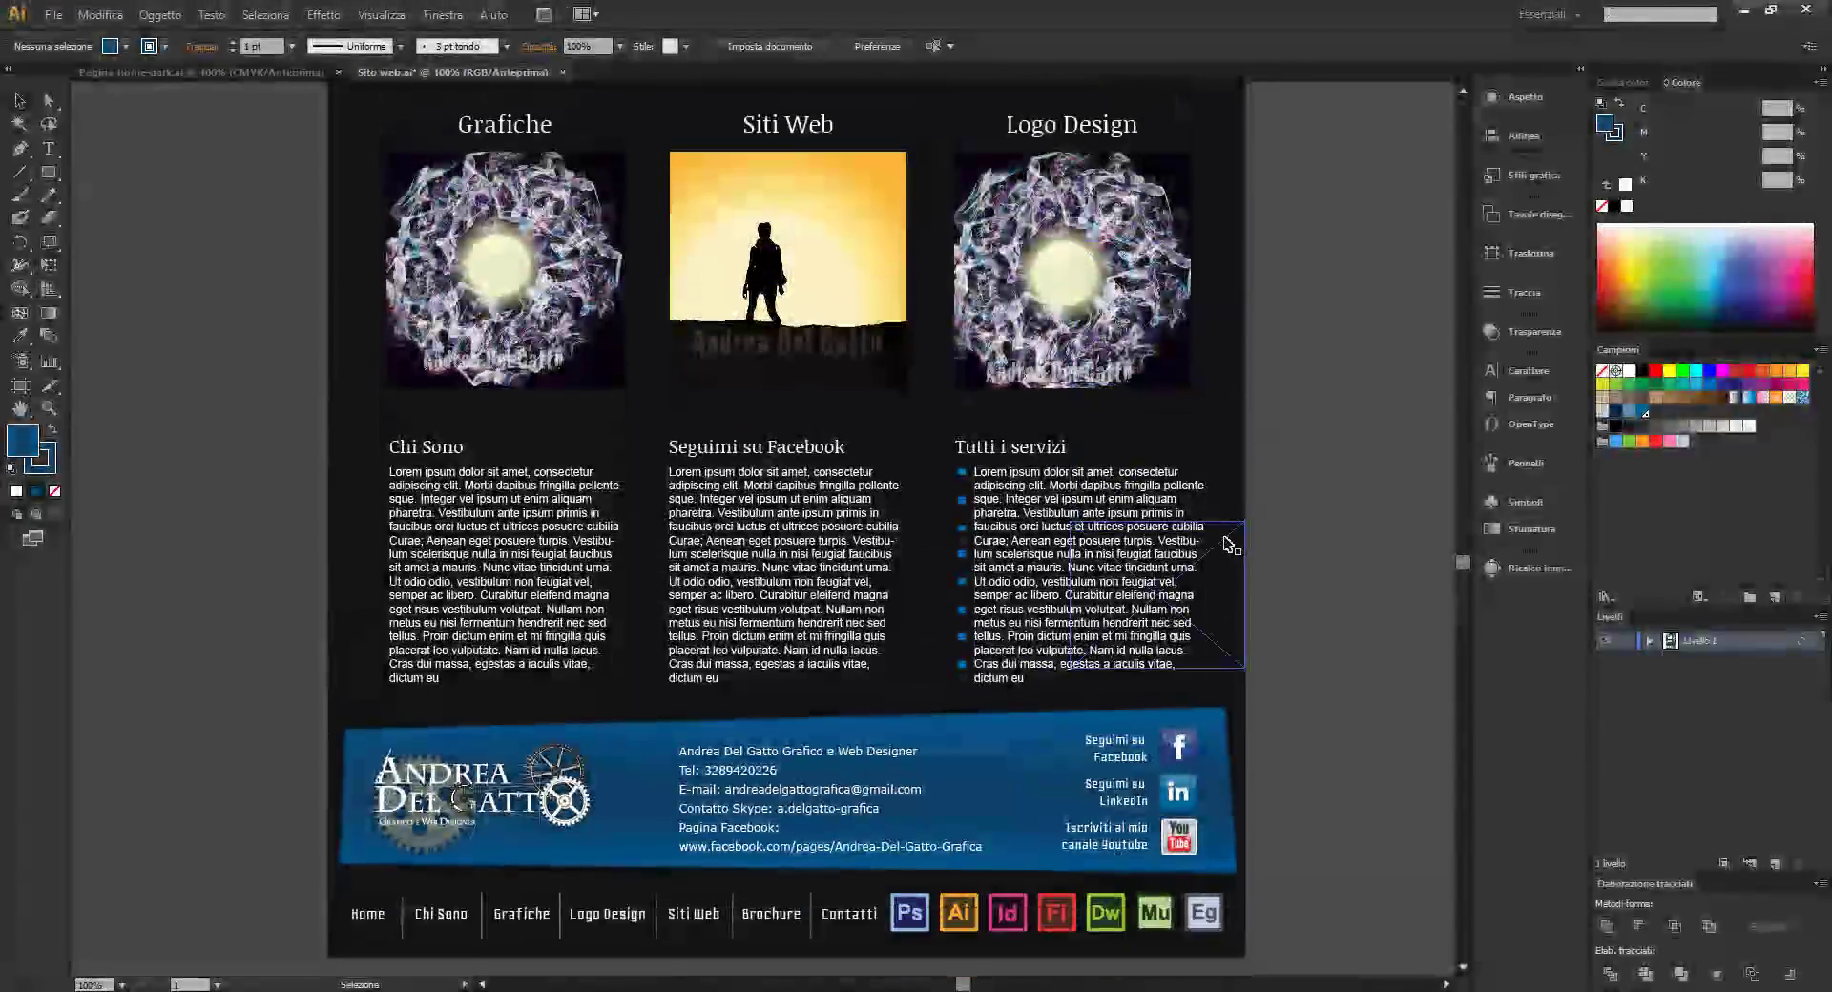
{"action": "scroll", "coordinate": [611, 802], "scroll_direction": "down", "scroll_amount": 3}
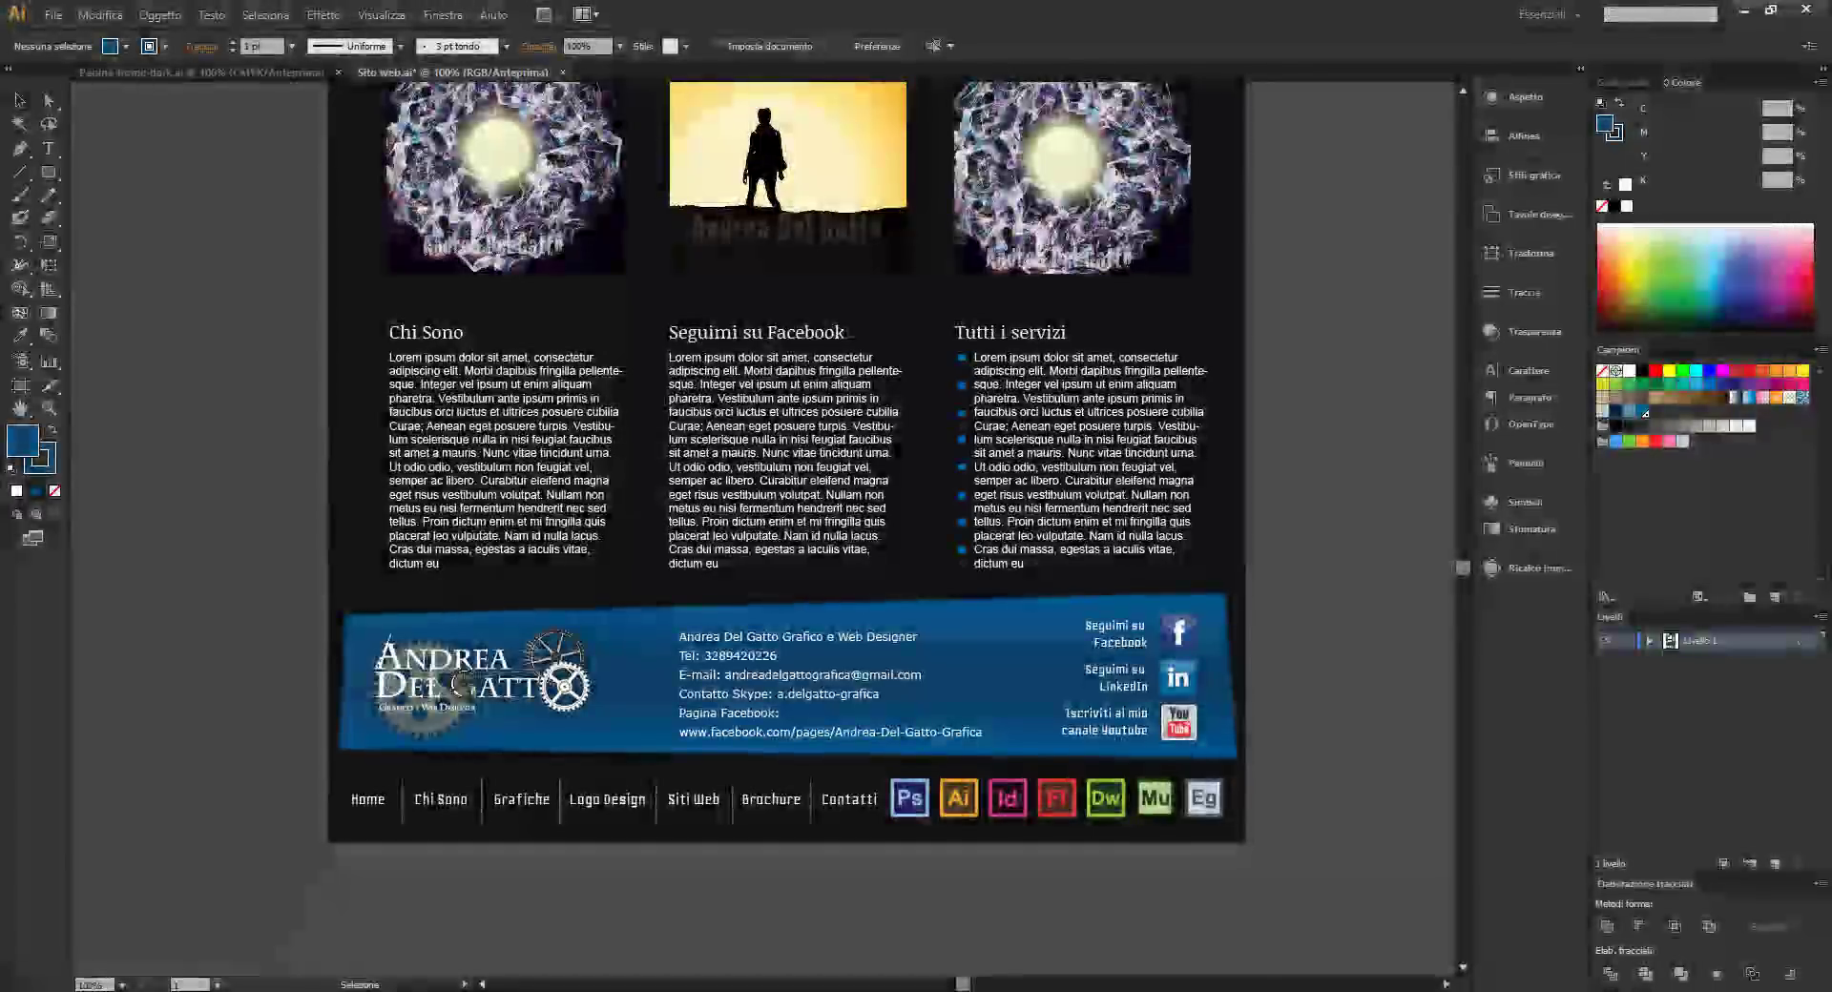
Drag concrete_wall.png from the Ottimizzati per il Web folder onto the Illustrator artboard, then minimize Explorer
{"action": "key", "text": "alt+Tab"}
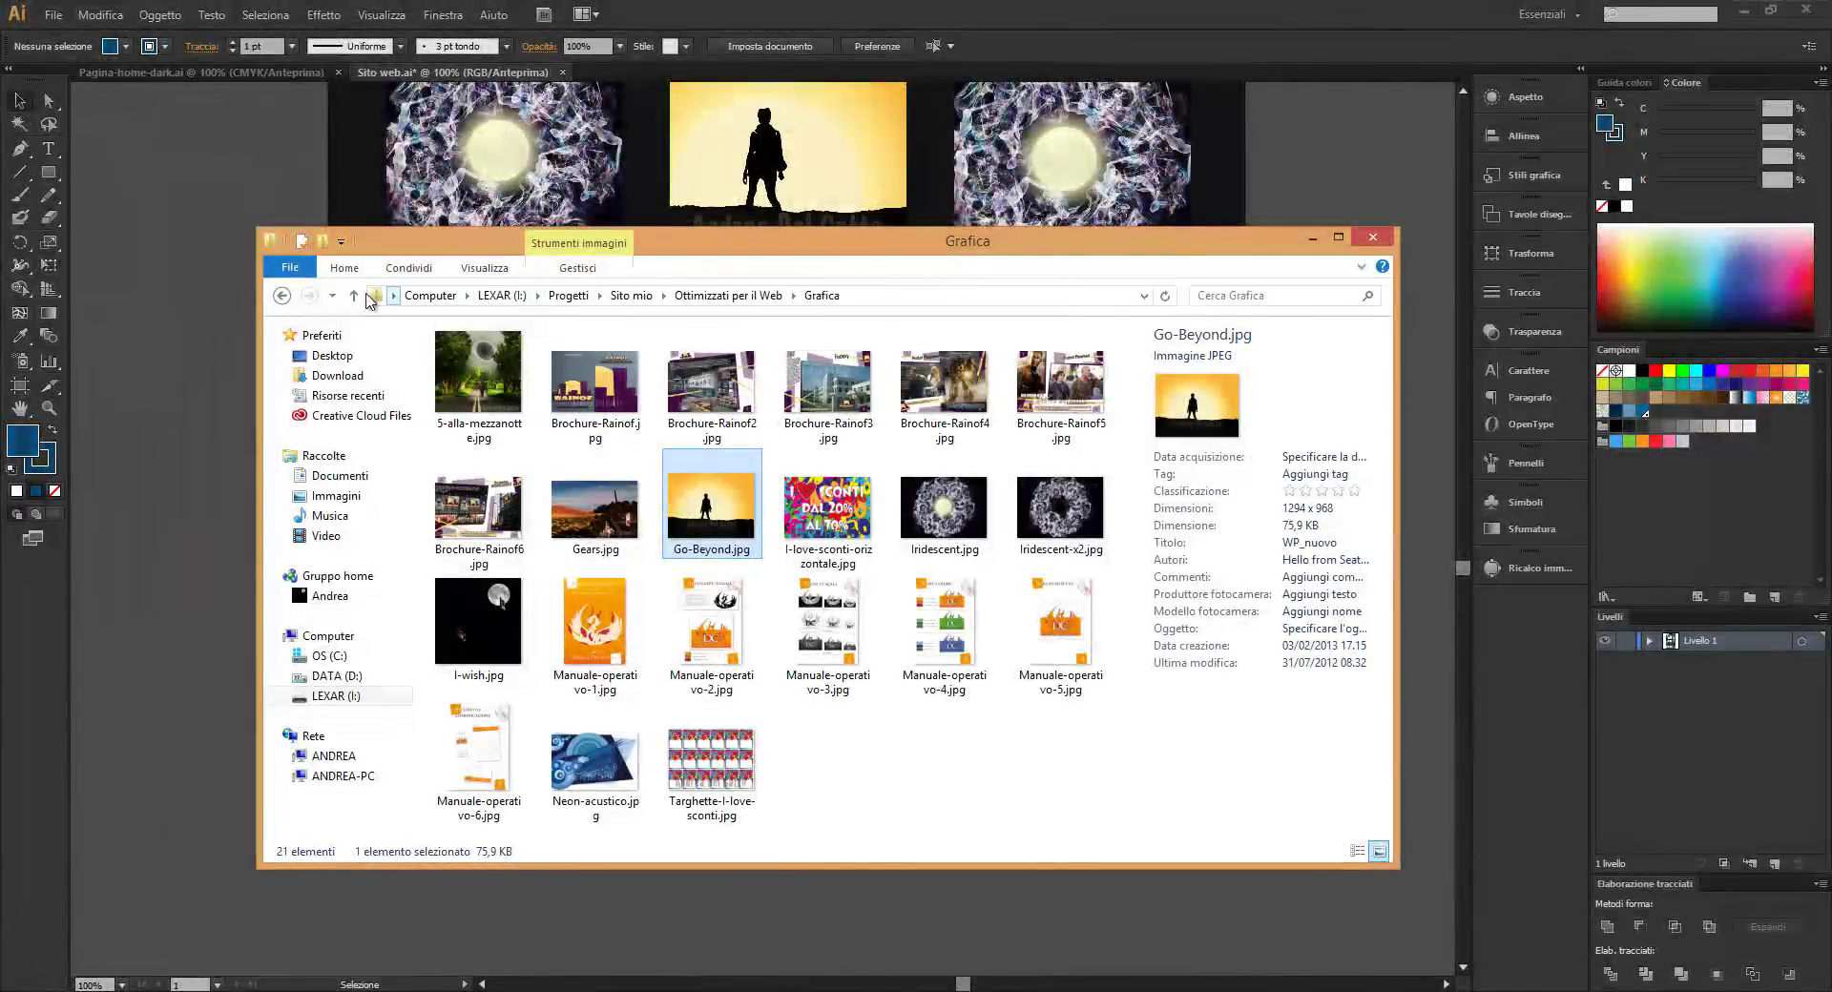
{"action": "left_click", "coordinate": [354, 296]}
{"action": "scroll", "coordinate": [811, 515], "scroll_direction": "down", "scroll_amount": 10}
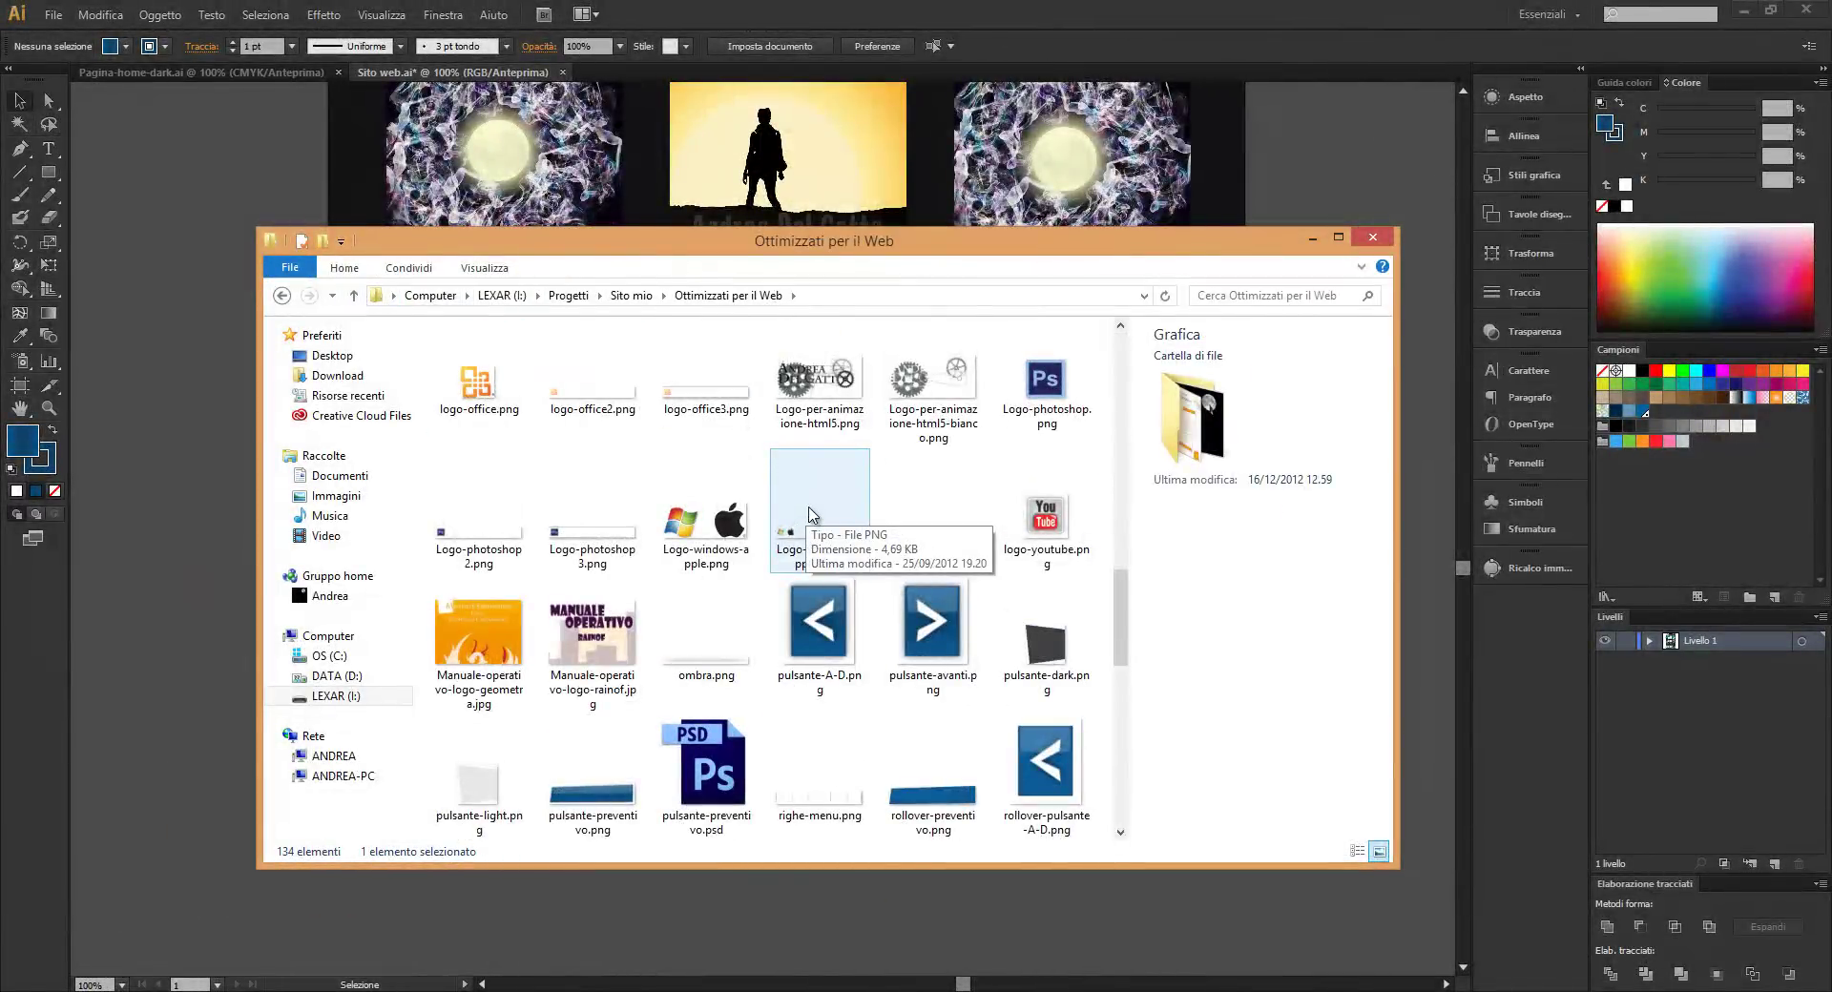
{"action": "scroll", "coordinate": [811, 515], "scroll_direction": "up", "scroll_amount": 10}
{"action": "left_click_drag", "start_coordinate": [731, 703], "coordinate": [139, 701]}
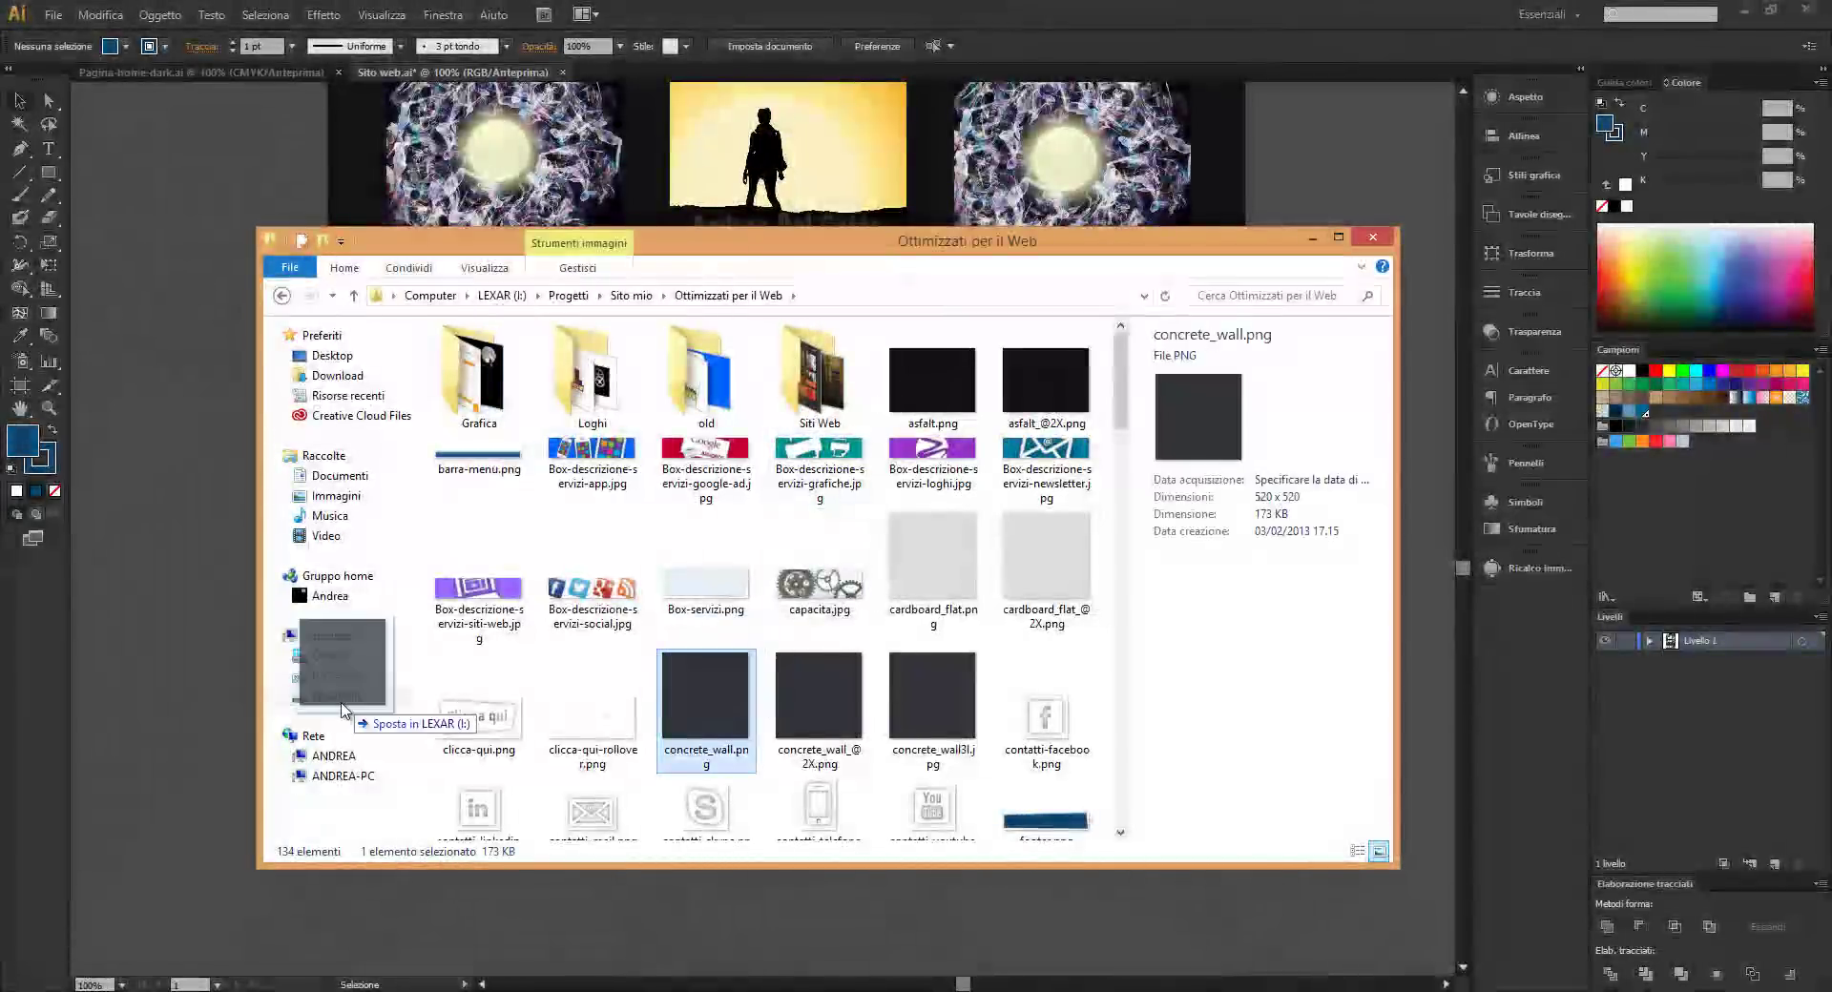
{"action": "left_click", "coordinate": [1313, 236]}
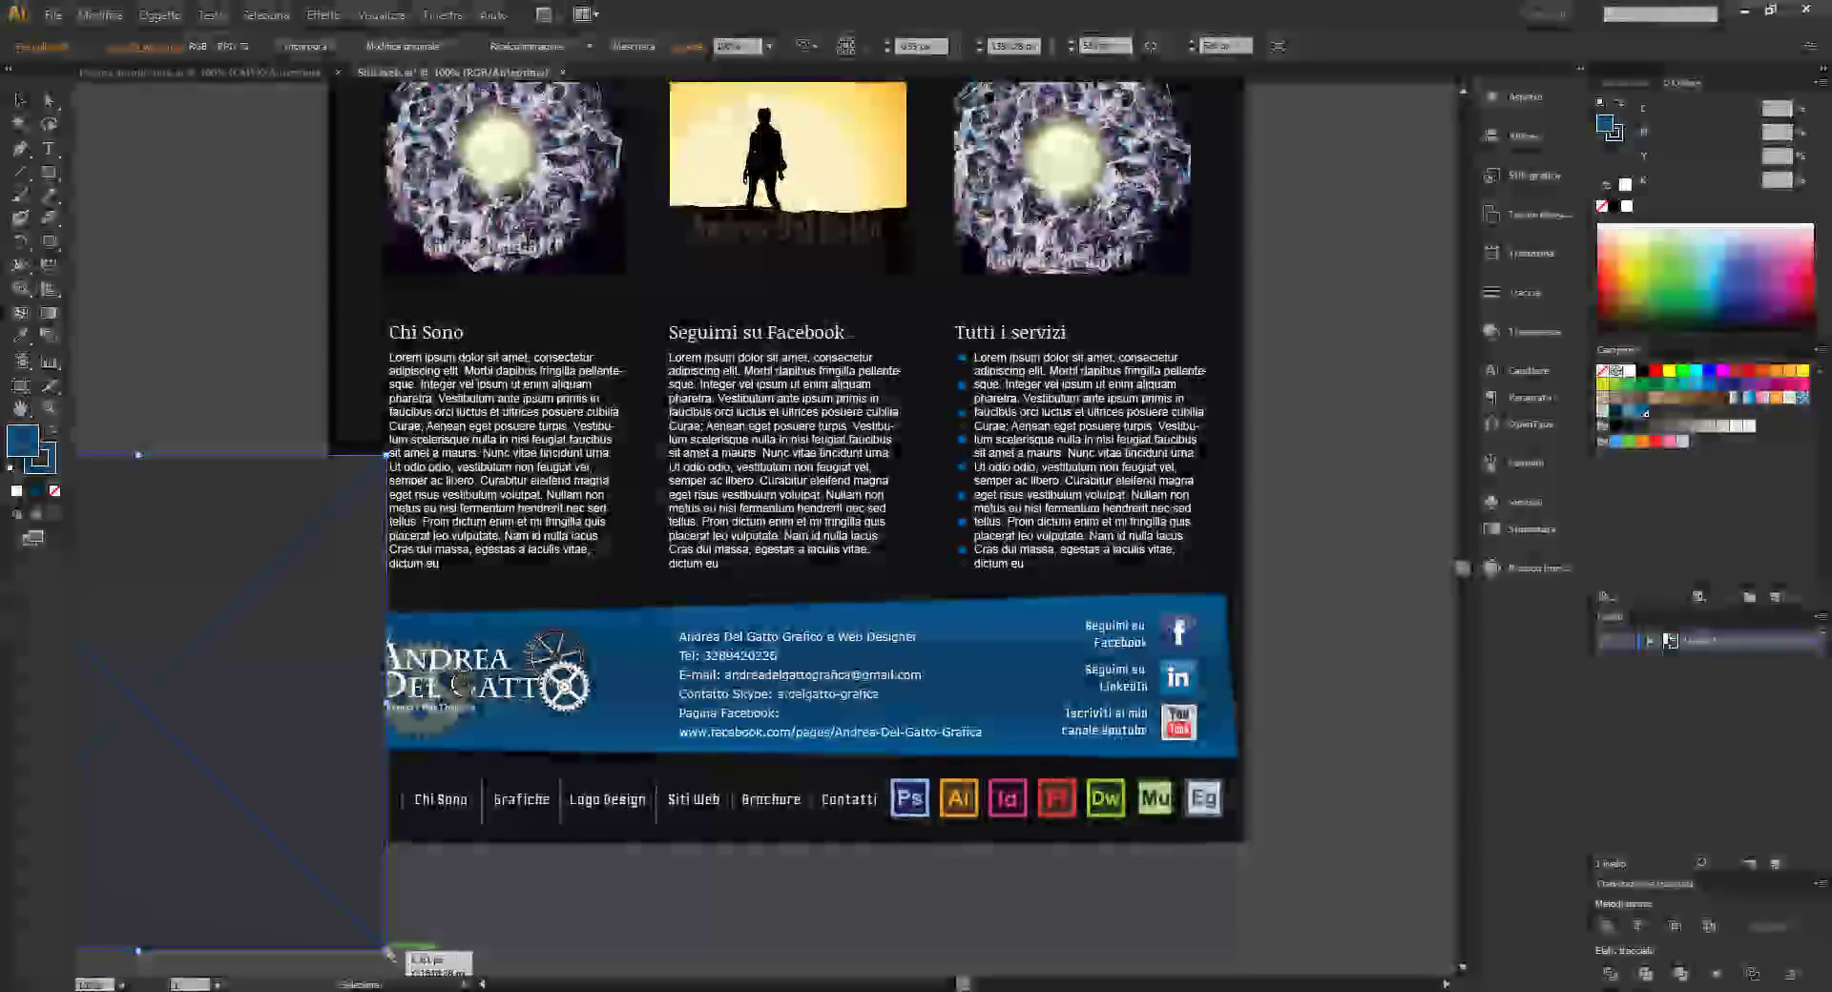
Scale the concrete texture to about 172 px, group the footer tiles and send them to the back
{"action": "mouse_move", "coordinate": [387, 952]}
{"action": "left_mouse_down"}
{"action": "mouse_move", "coordinate": [201, 750]}
{"action": "mouse_move", "coordinate": [433, 783]}
{"action": "mouse_move", "coordinate": [1140, 771]}
{"action": "left_mouse_up"}
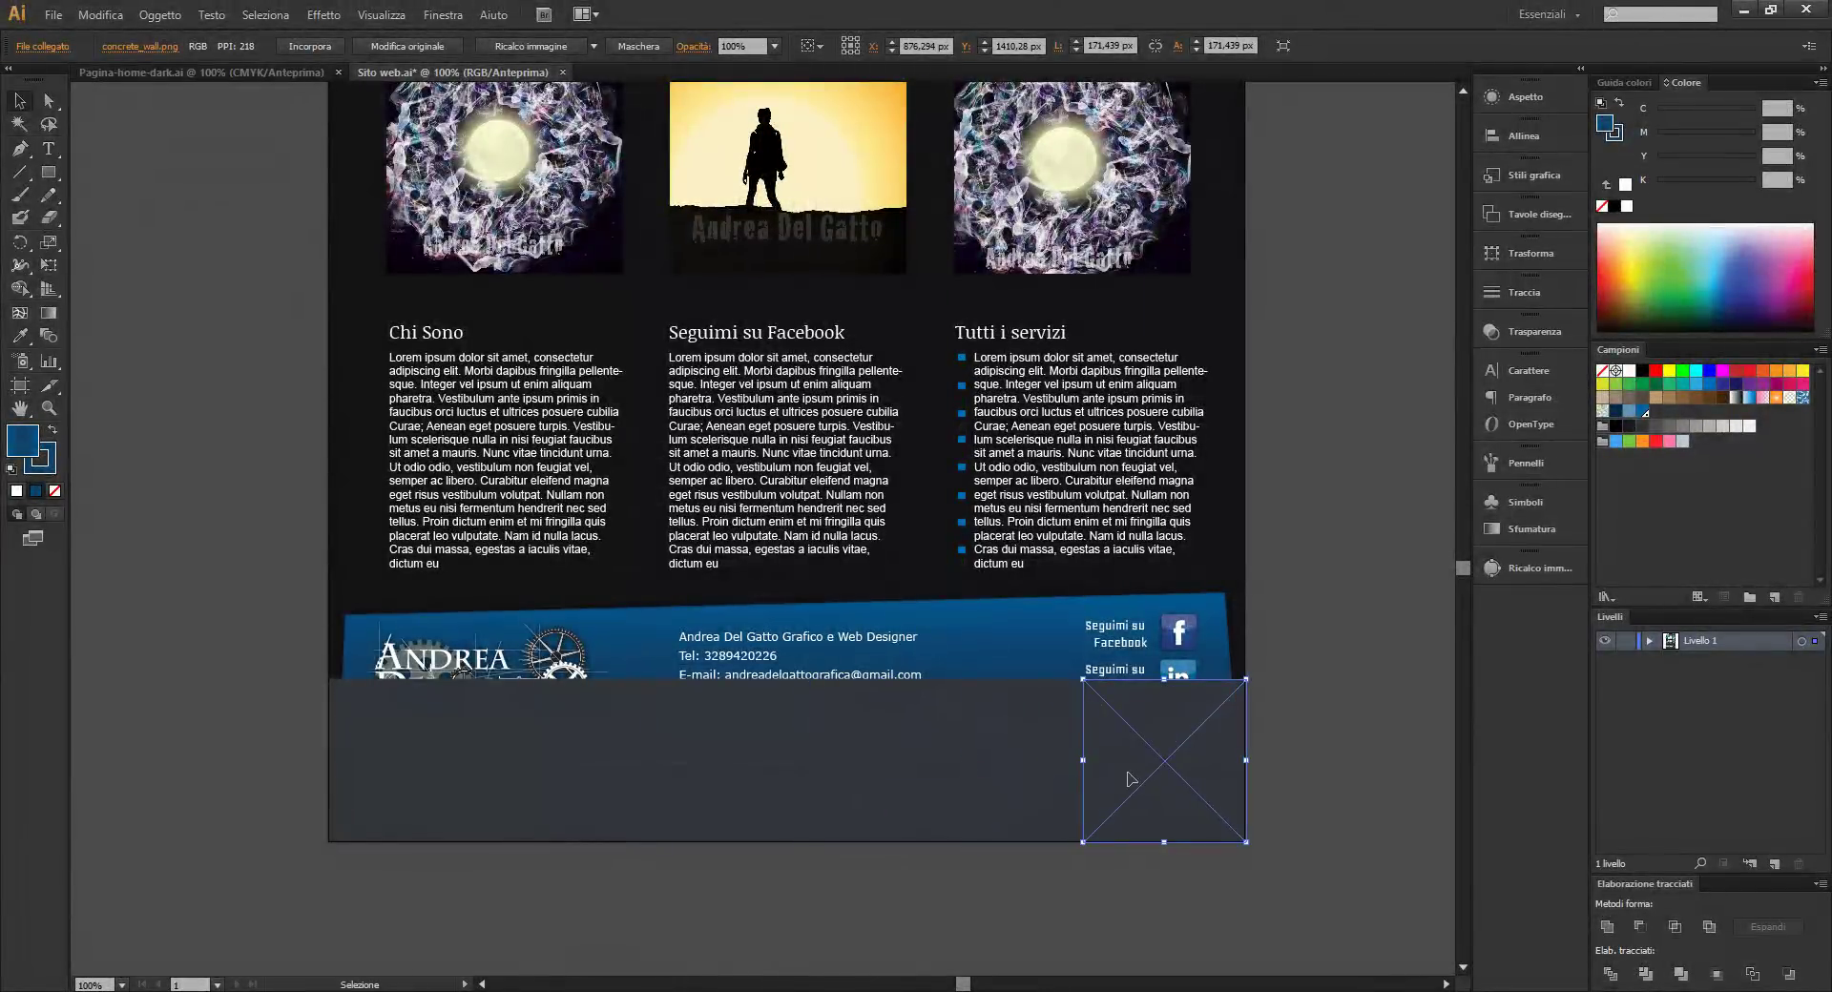
{"action": "left_click", "coordinate": [872, 776], "text": "shift"}
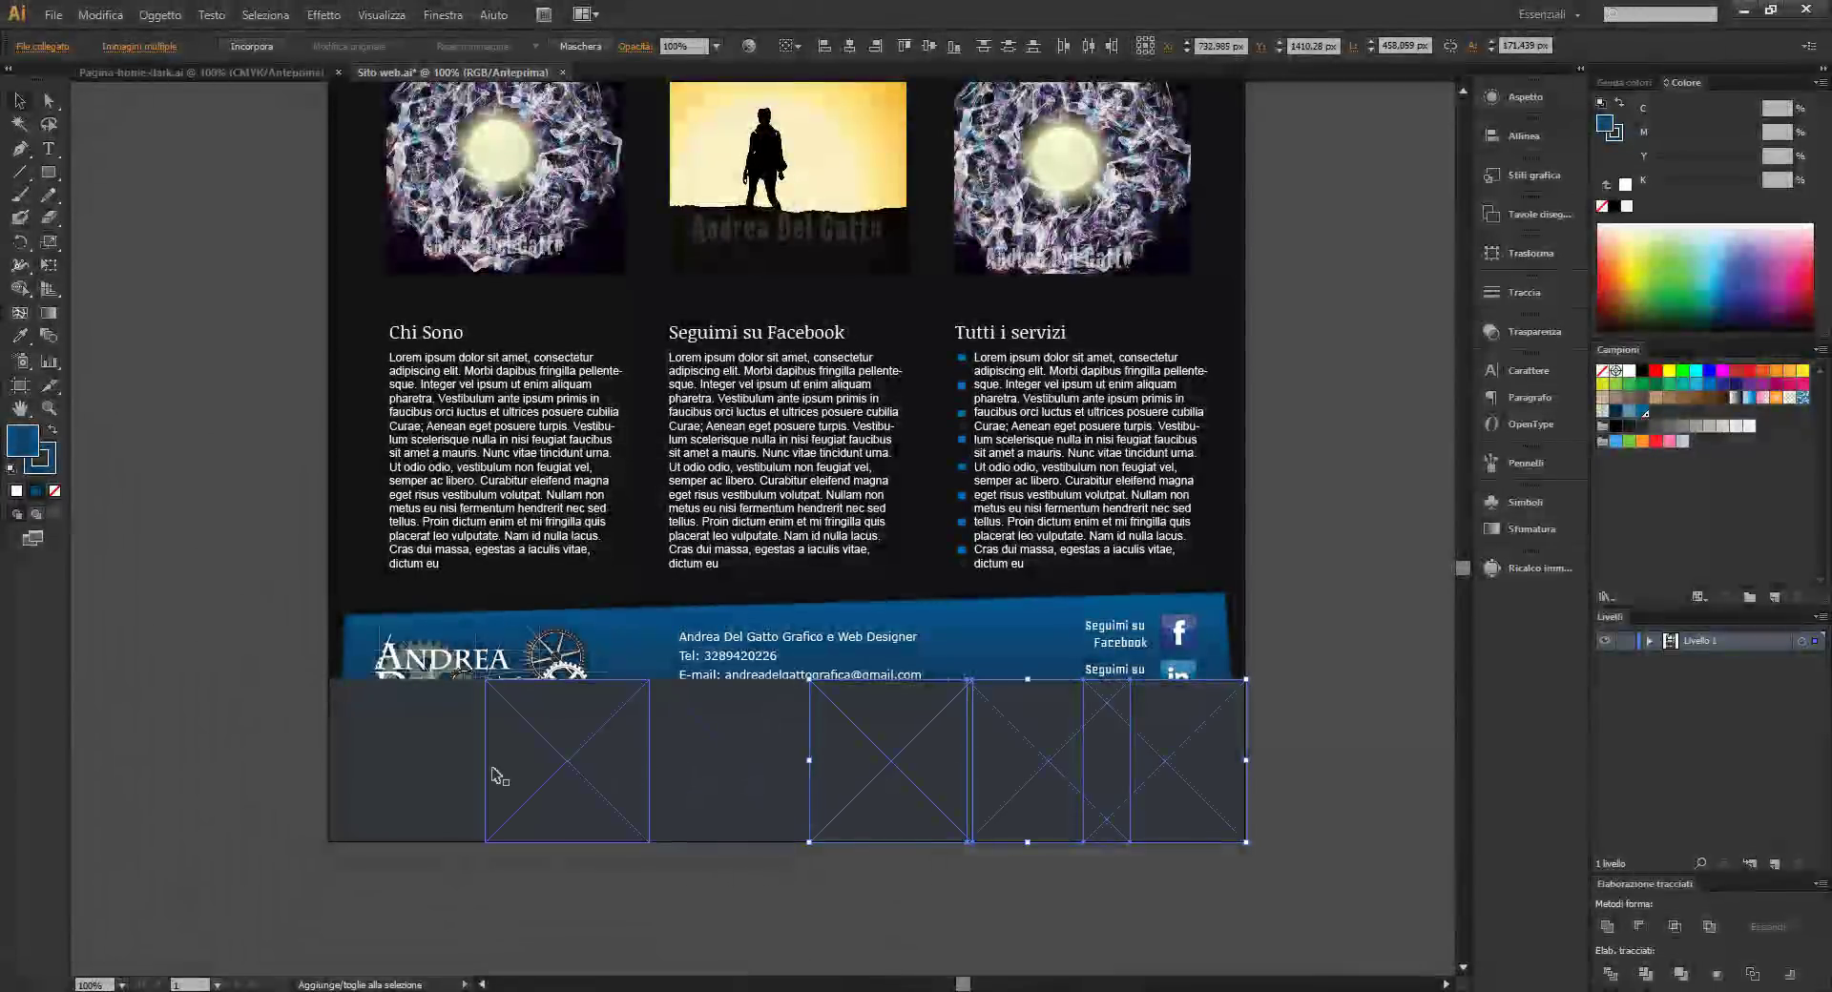
{"action": "left_click", "coordinate": [497, 775], "text": "shift"}
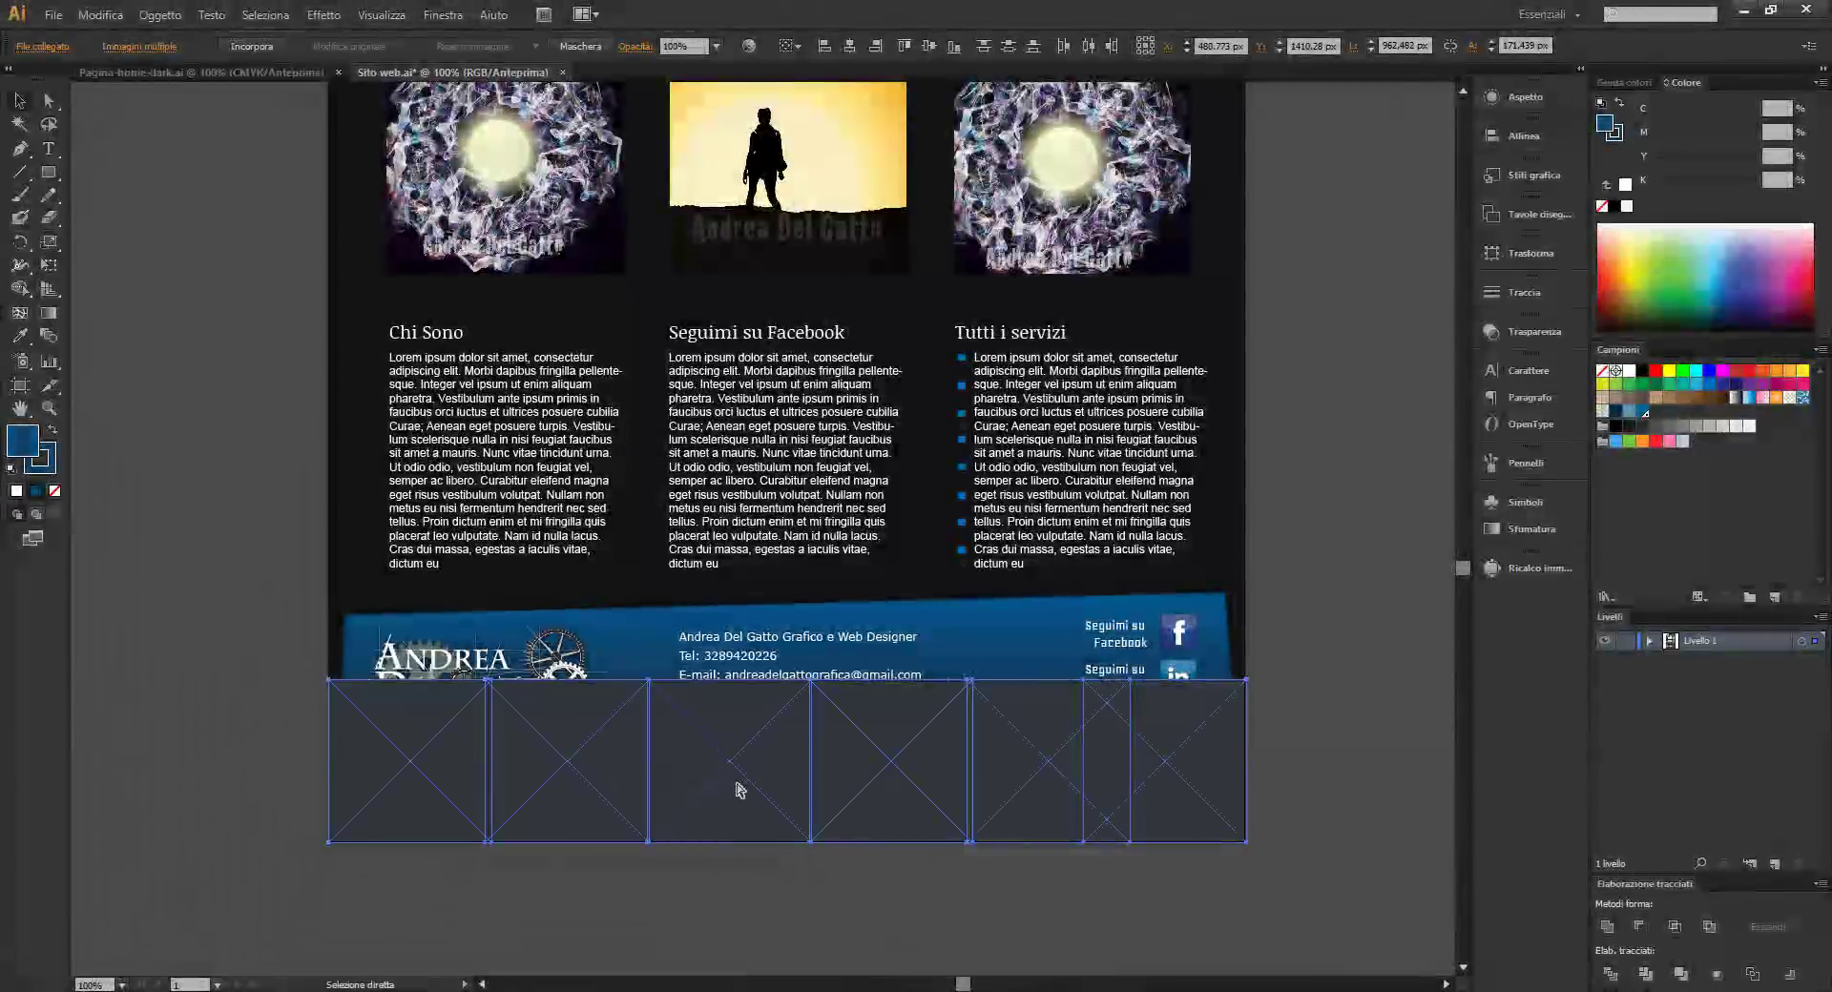
{"action": "key", "text": "ctrl+g"}
{"action": "key", "text": "v"}
{"action": "key", "text": "a"}
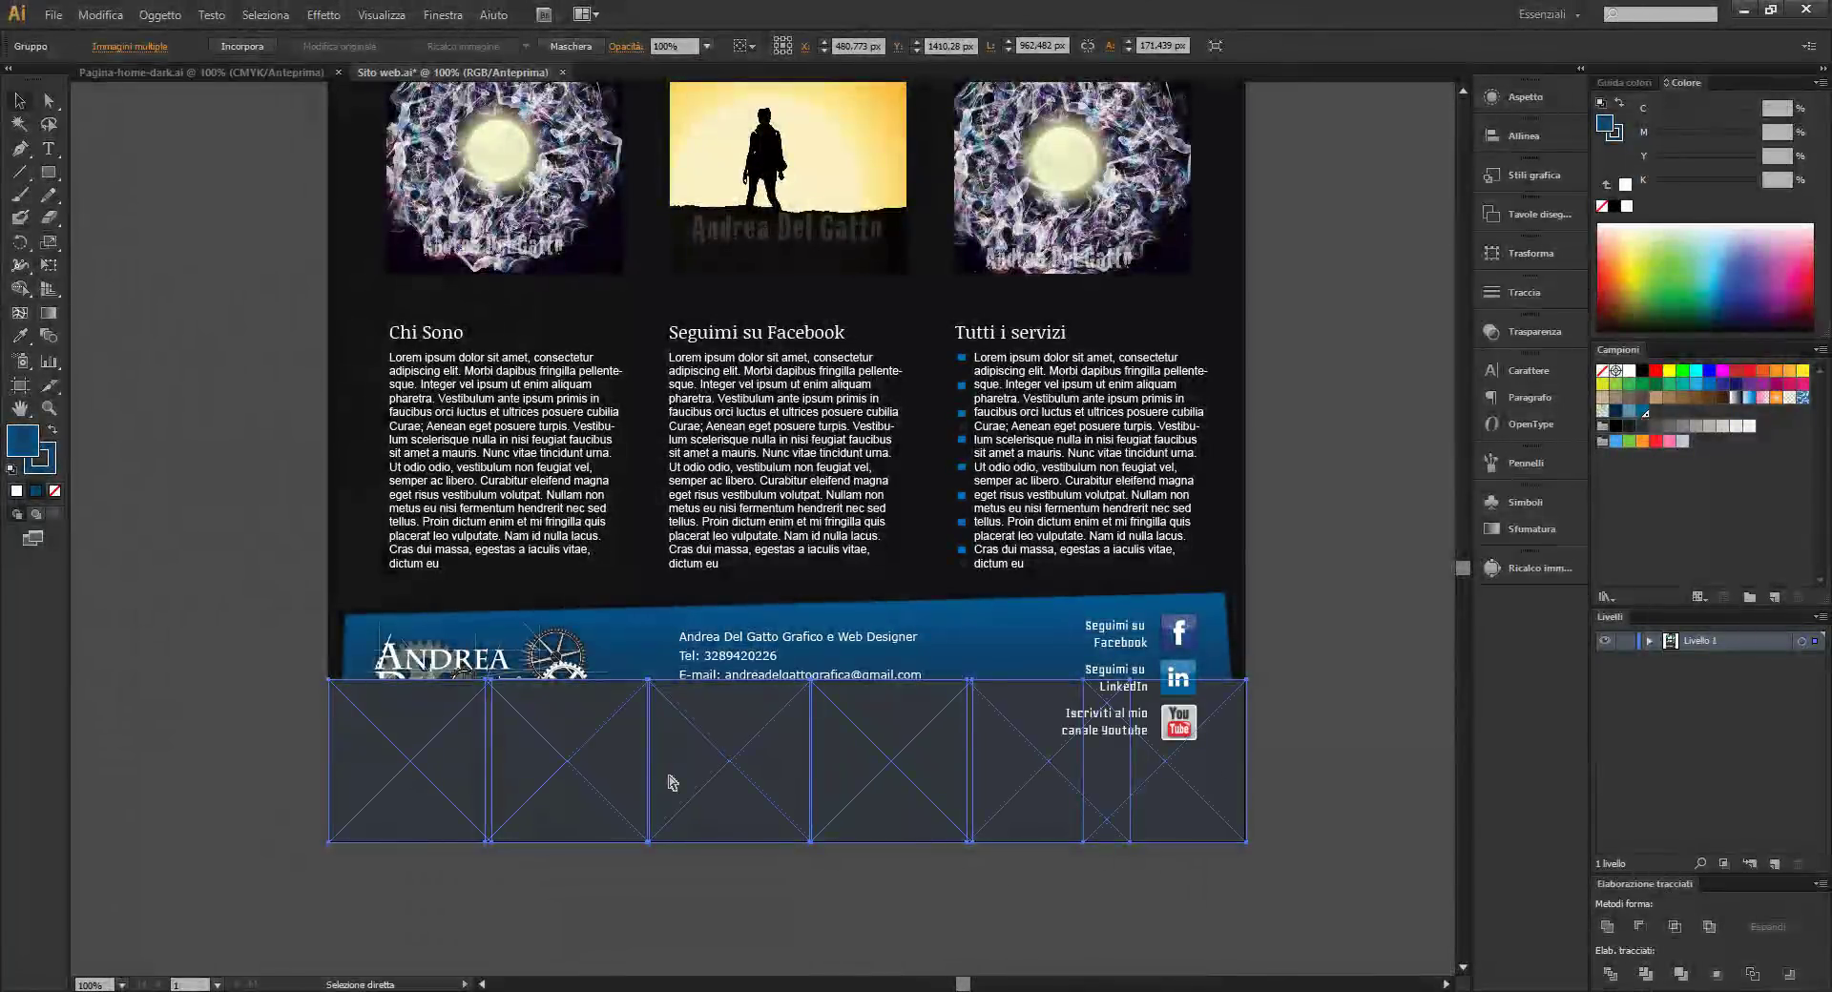
{"action": "key", "text": "ctrl+shift+bracketleft"}
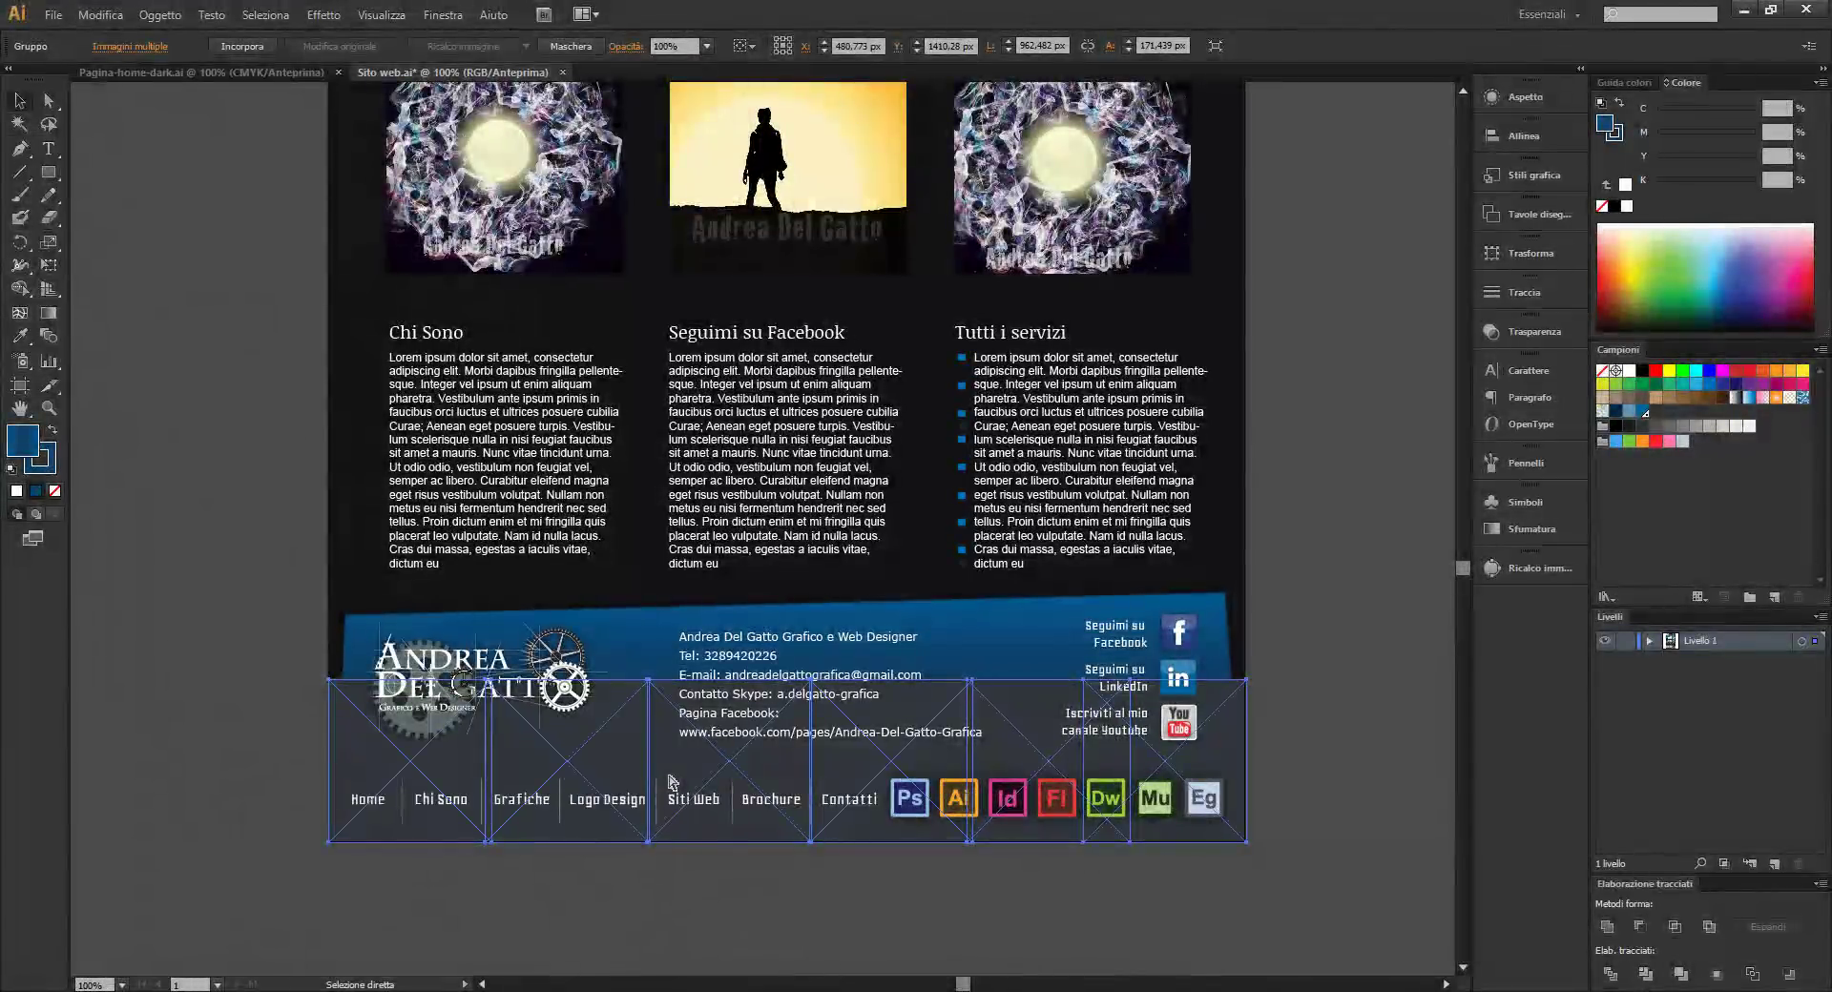
{"action": "left_click", "coordinate": [1294, 620]}
Drag the empty square image frame to the artboard's top-right corner beside the navigation bar
{"action": "scroll", "coordinate": [1295, 620], "scroll_direction": "up", "scroll_amount": 1}
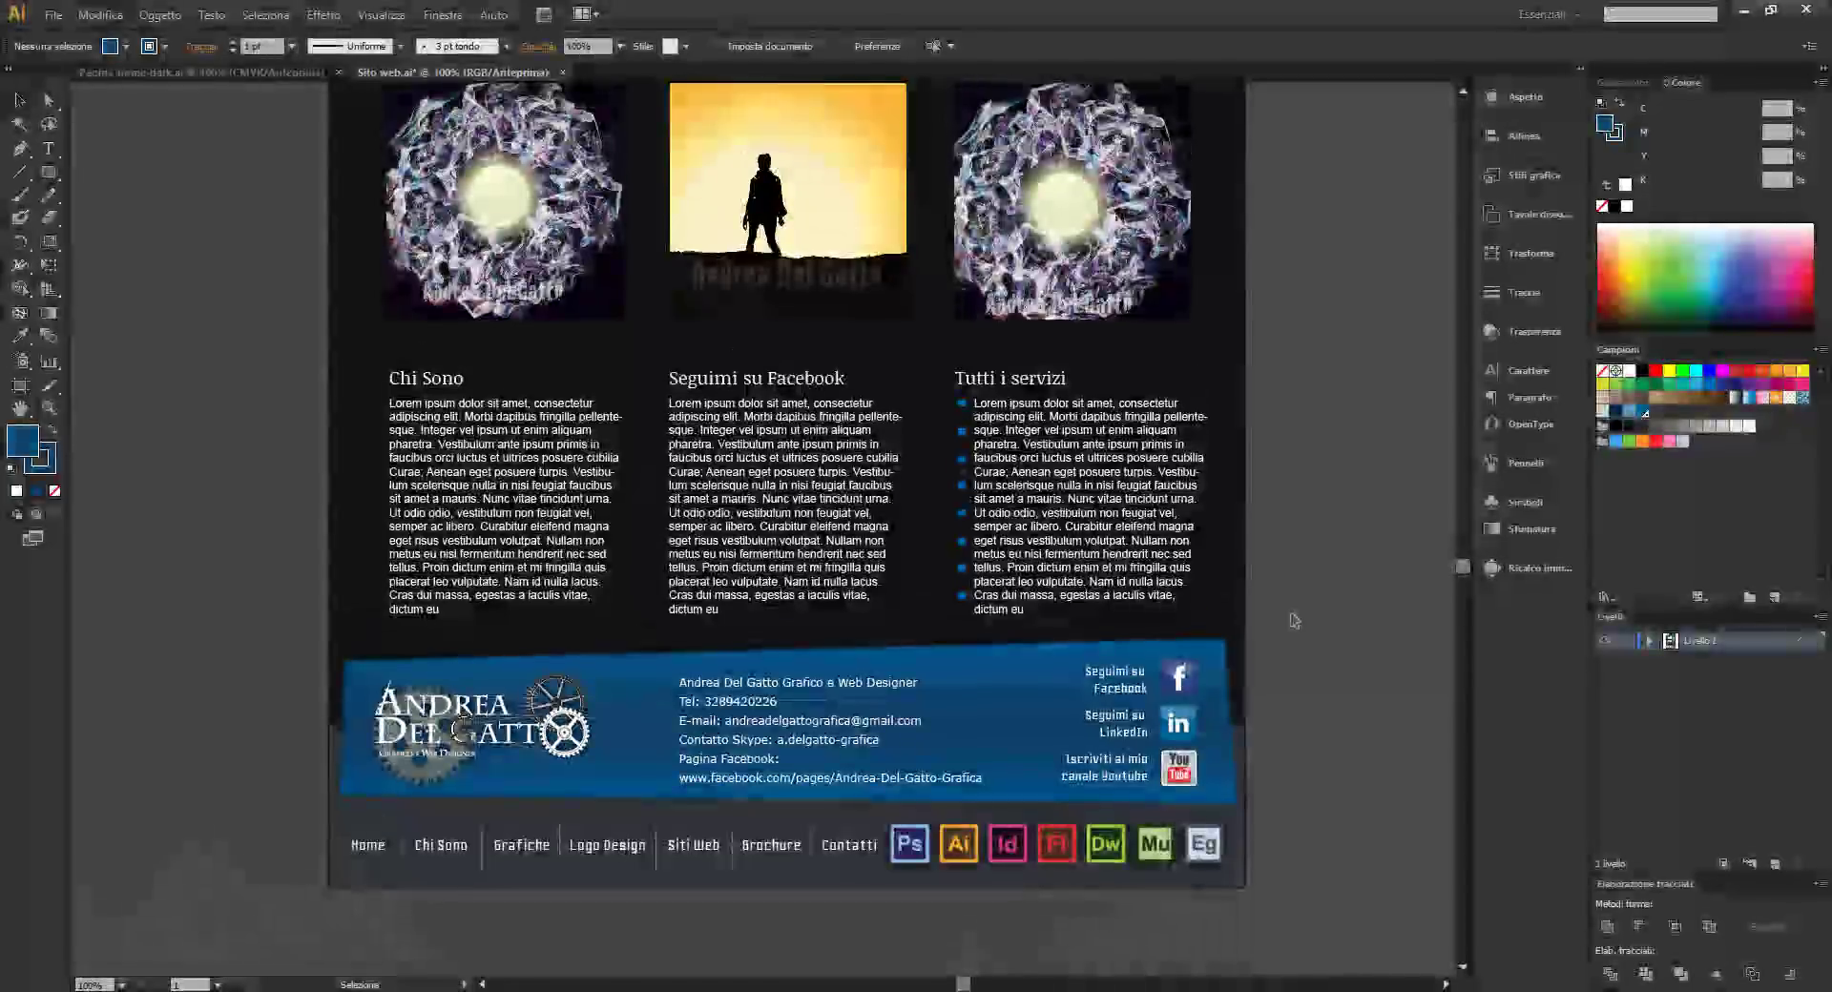
{"action": "scroll", "coordinate": [1295, 620], "scroll_direction": "up", "scroll_amount": 2}
{"action": "scroll", "coordinate": [1389, 570], "scroll_direction": "up", "scroll_amount": 2}
{"action": "scroll", "coordinate": [1388, 569], "scroll_direction": "up", "scroll_amount": 1}
{"action": "scroll", "coordinate": [1388, 568], "scroll_direction": "up", "scroll_amount": 2}
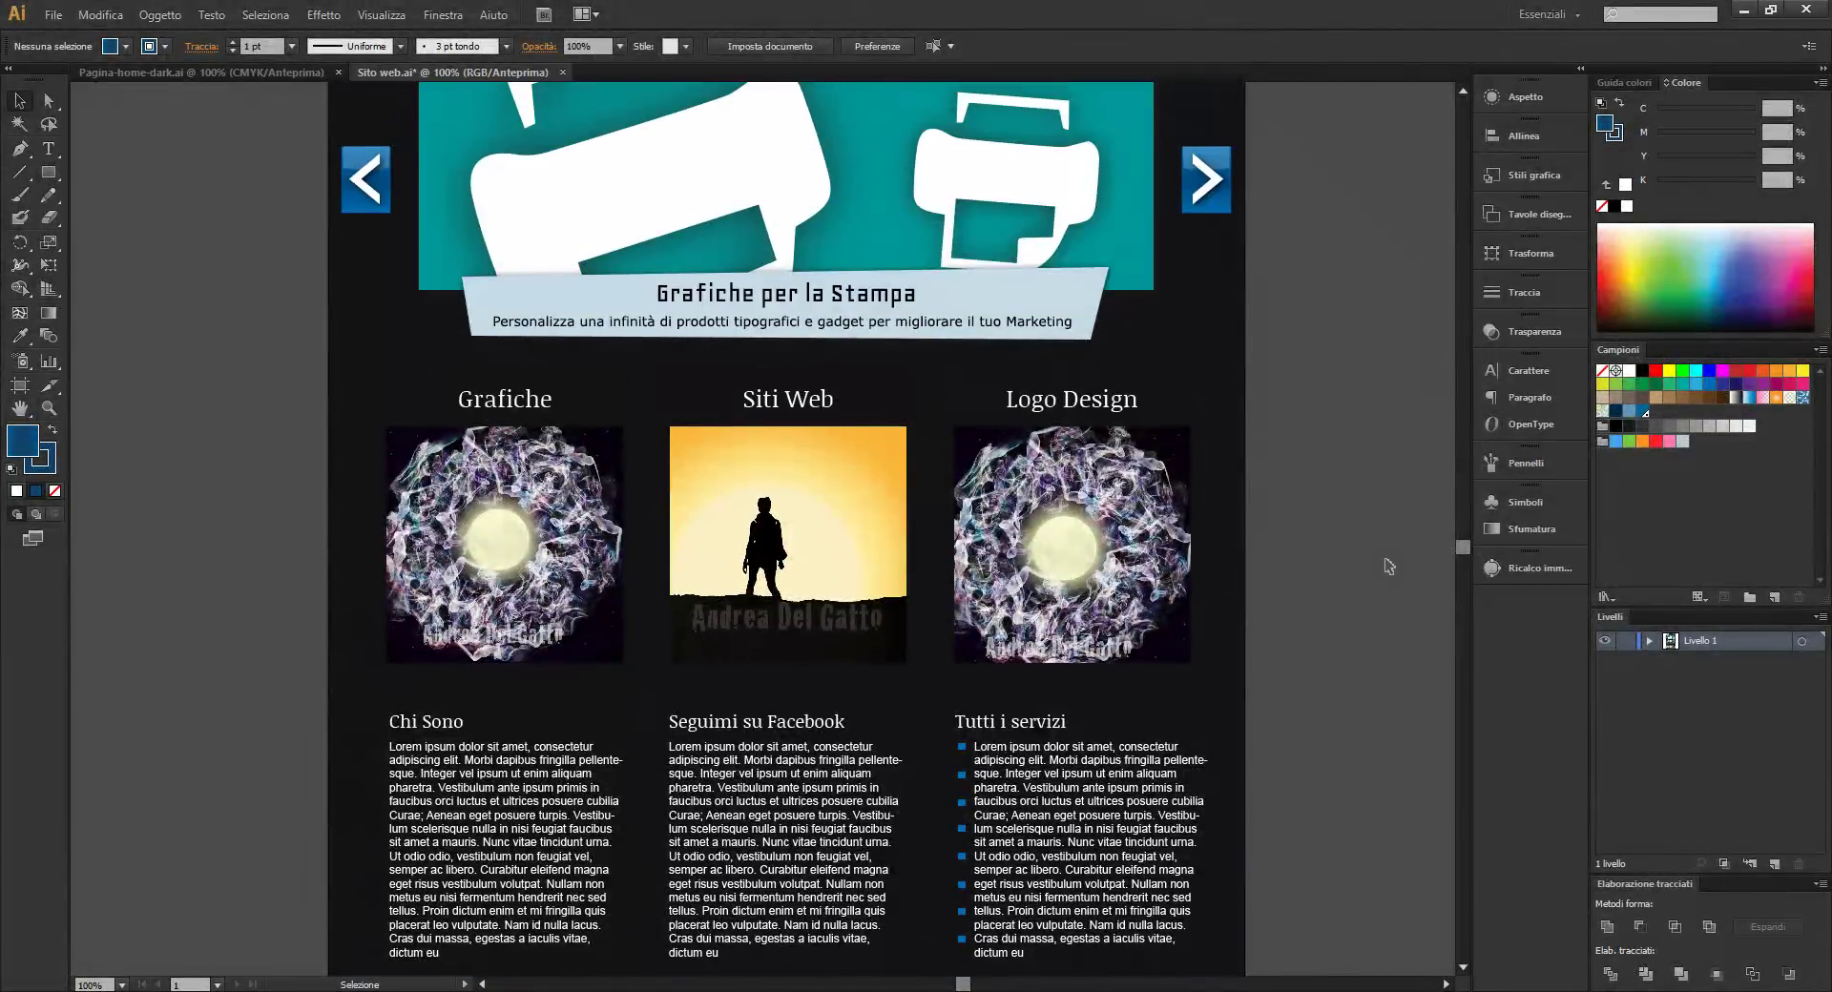
{"action": "scroll", "coordinate": [1388, 567], "scroll_direction": "up", "scroll_amount": 2}
{"action": "scroll", "coordinate": [1388, 567], "scroll_direction": "up", "scroll_amount": 3}
{"action": "scroll", "coordinate": [1387, 566], "scroll_direction": "up", "scroll_amount": 4}
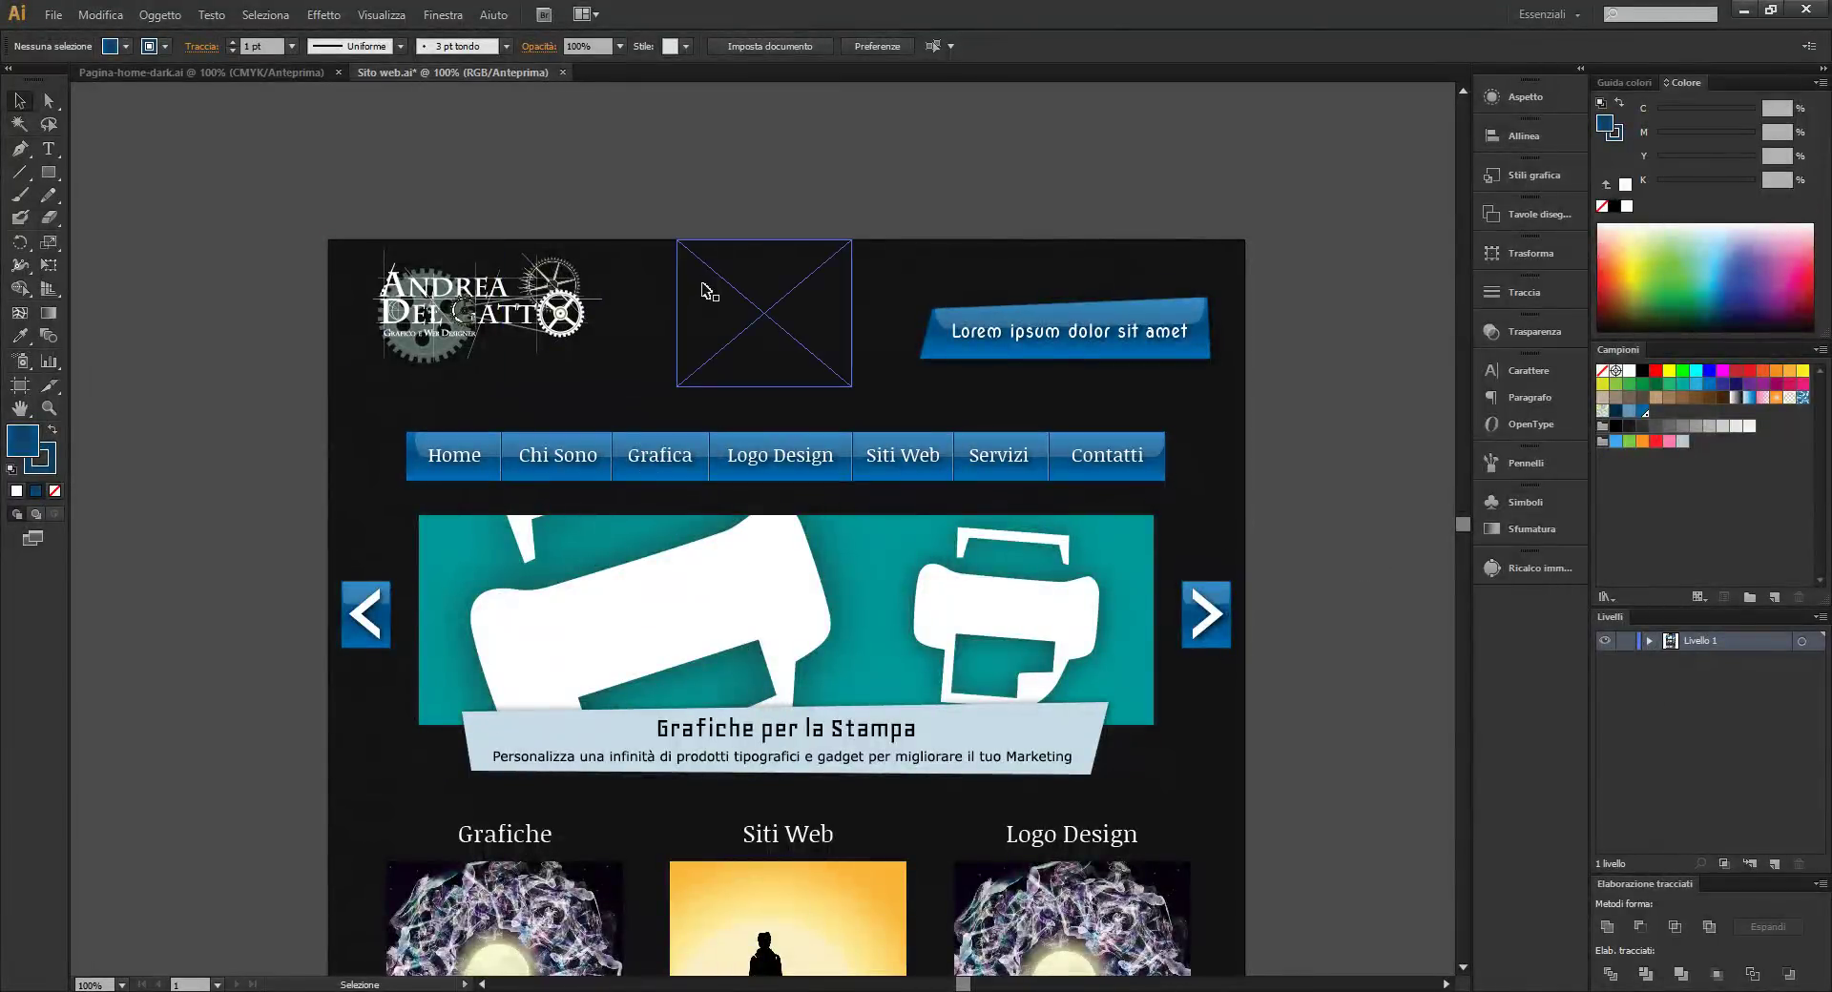
{"action": "left_click_drag", "start_coordinate": [782, 334], "coordinate": [1122, 277]}
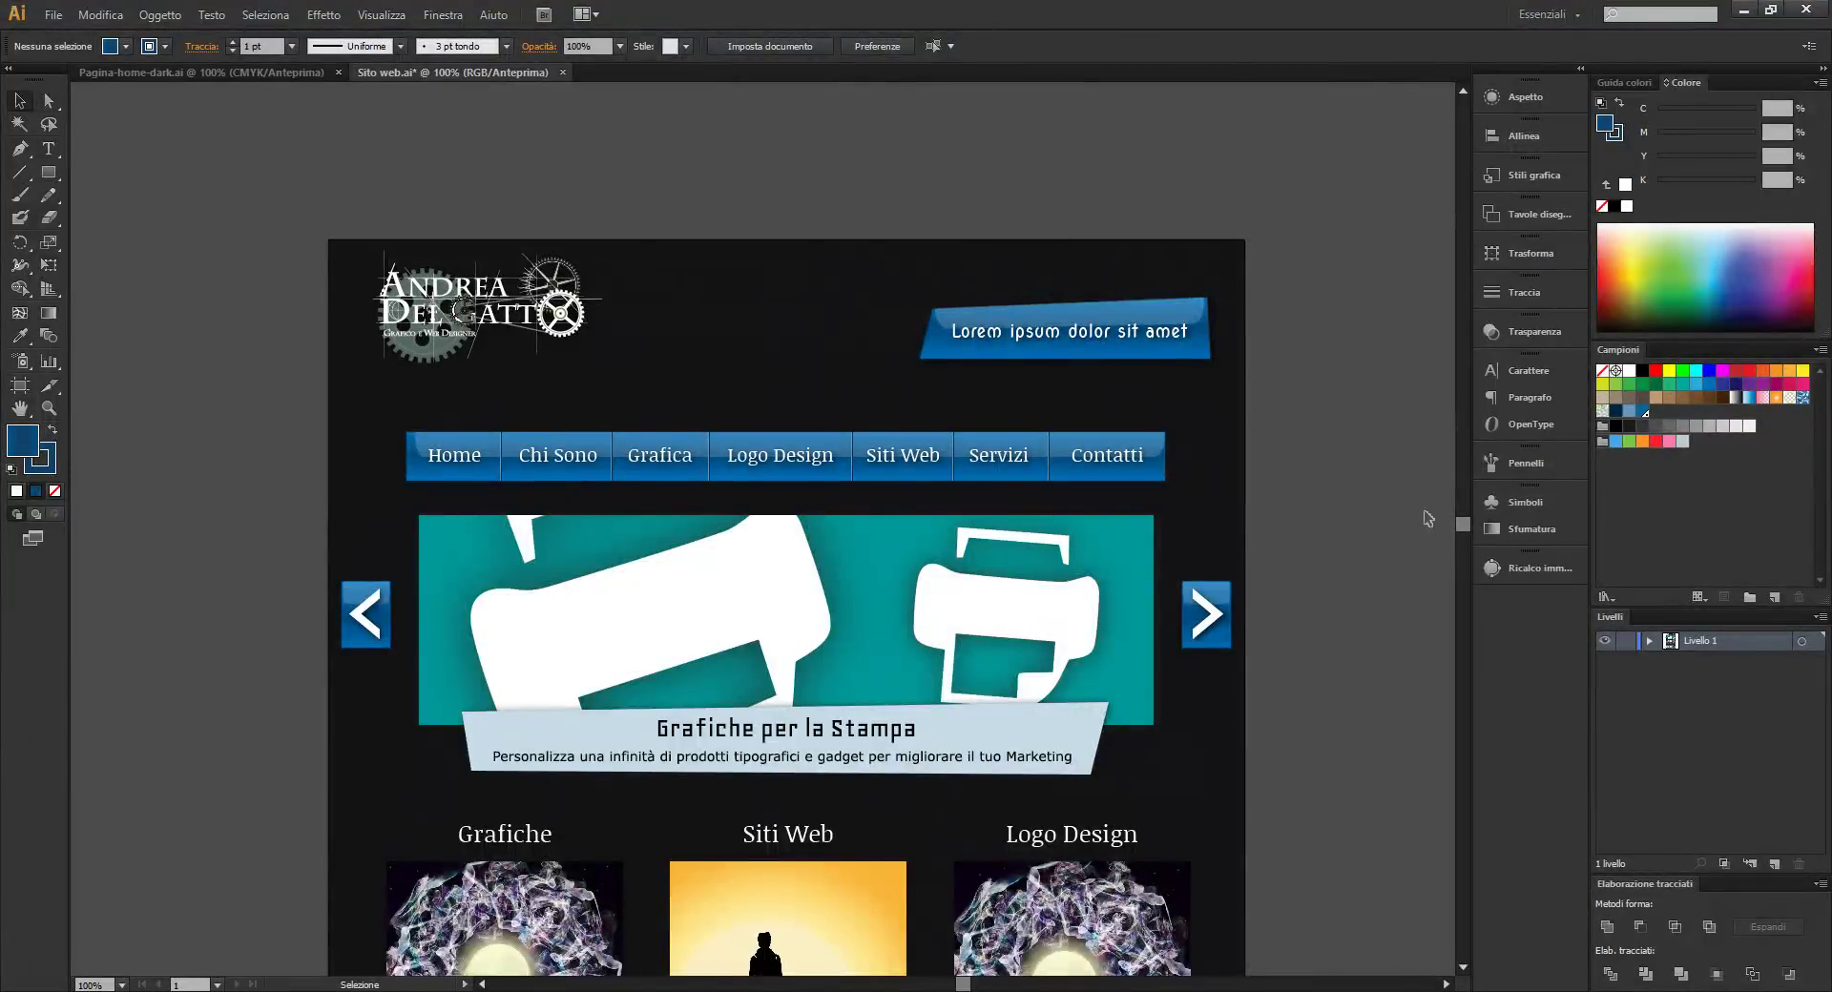
{"action": "scroll", "coordinate": [1428, 518], "scroll_direction": "down", "scroll_amount": 3}
{"action": "scroll", "coordinate": [1422, 517], "scroll_direction": "down", "scroll_amount": 4}
{"action": "scroll", "coordinate": [1403, 516], "scroll_direction": "down", "scroll_amount": 2}
{"action": "scroll", "coordinate": [1394, 516], "scroll_direction": "up", "scroll_amount": 3}
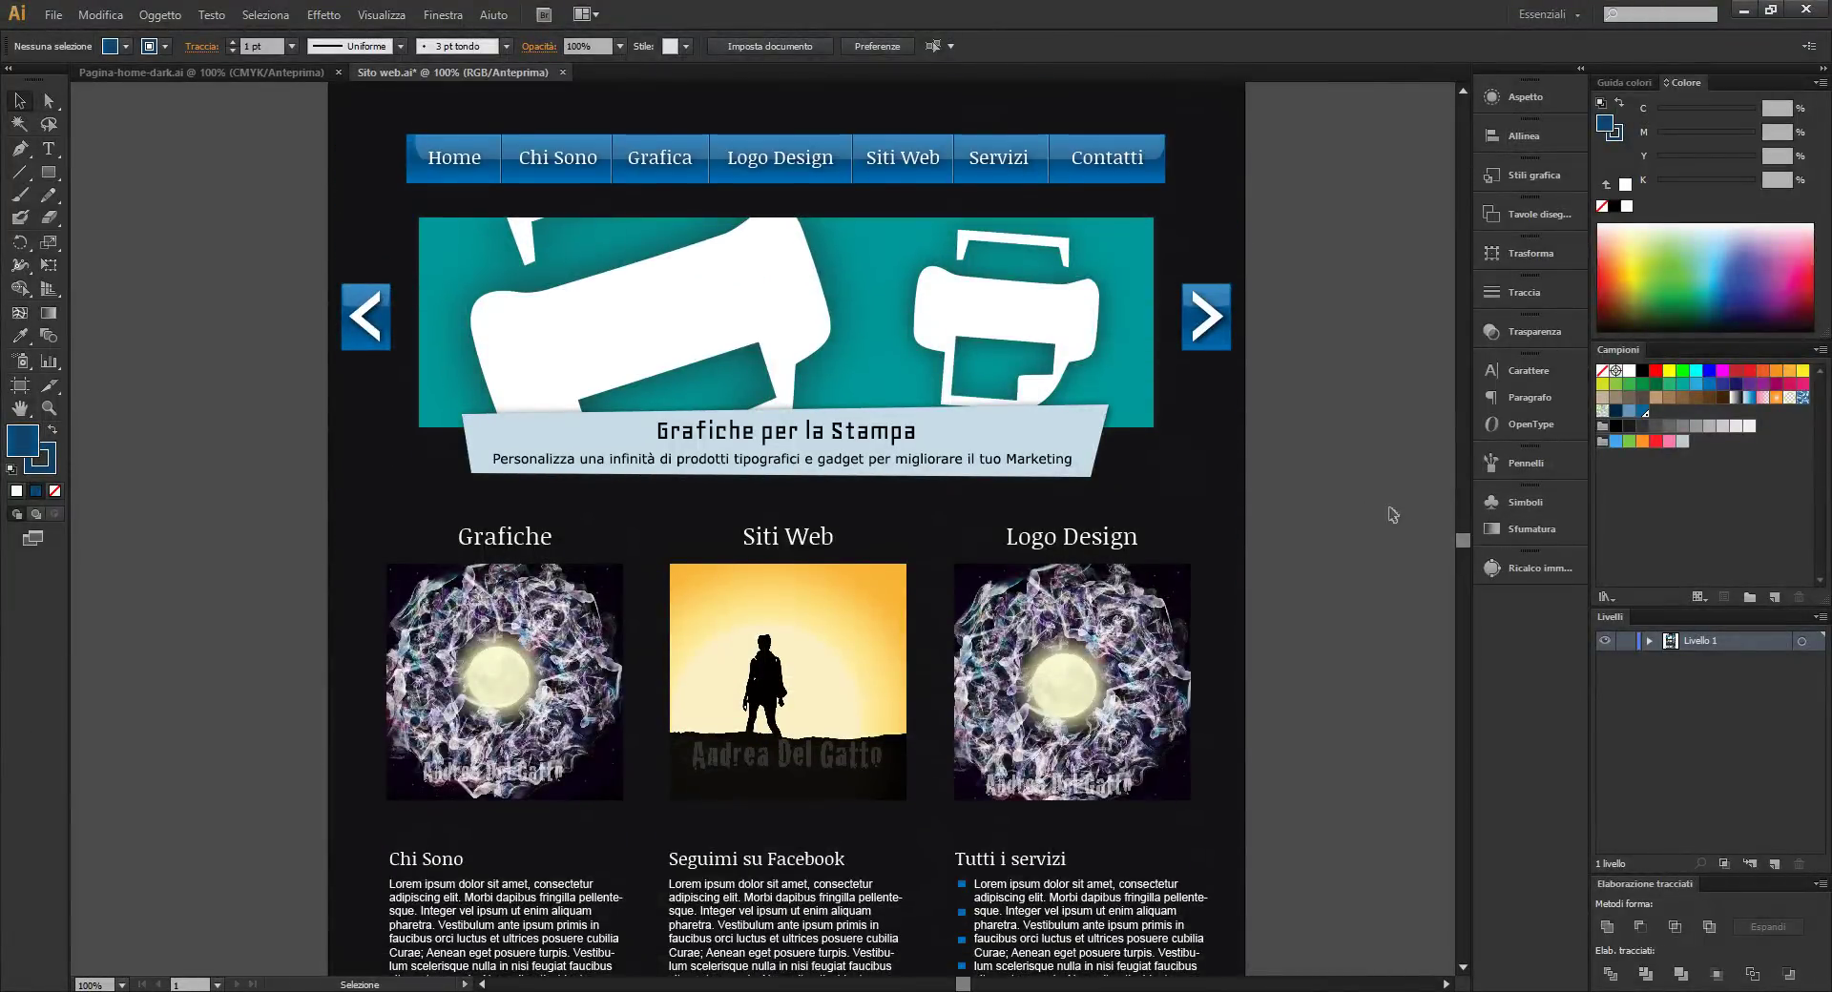
{"action": "left_click_drag", "start_coordinate": [1467, 551], "coordinate": [1466, 519]}
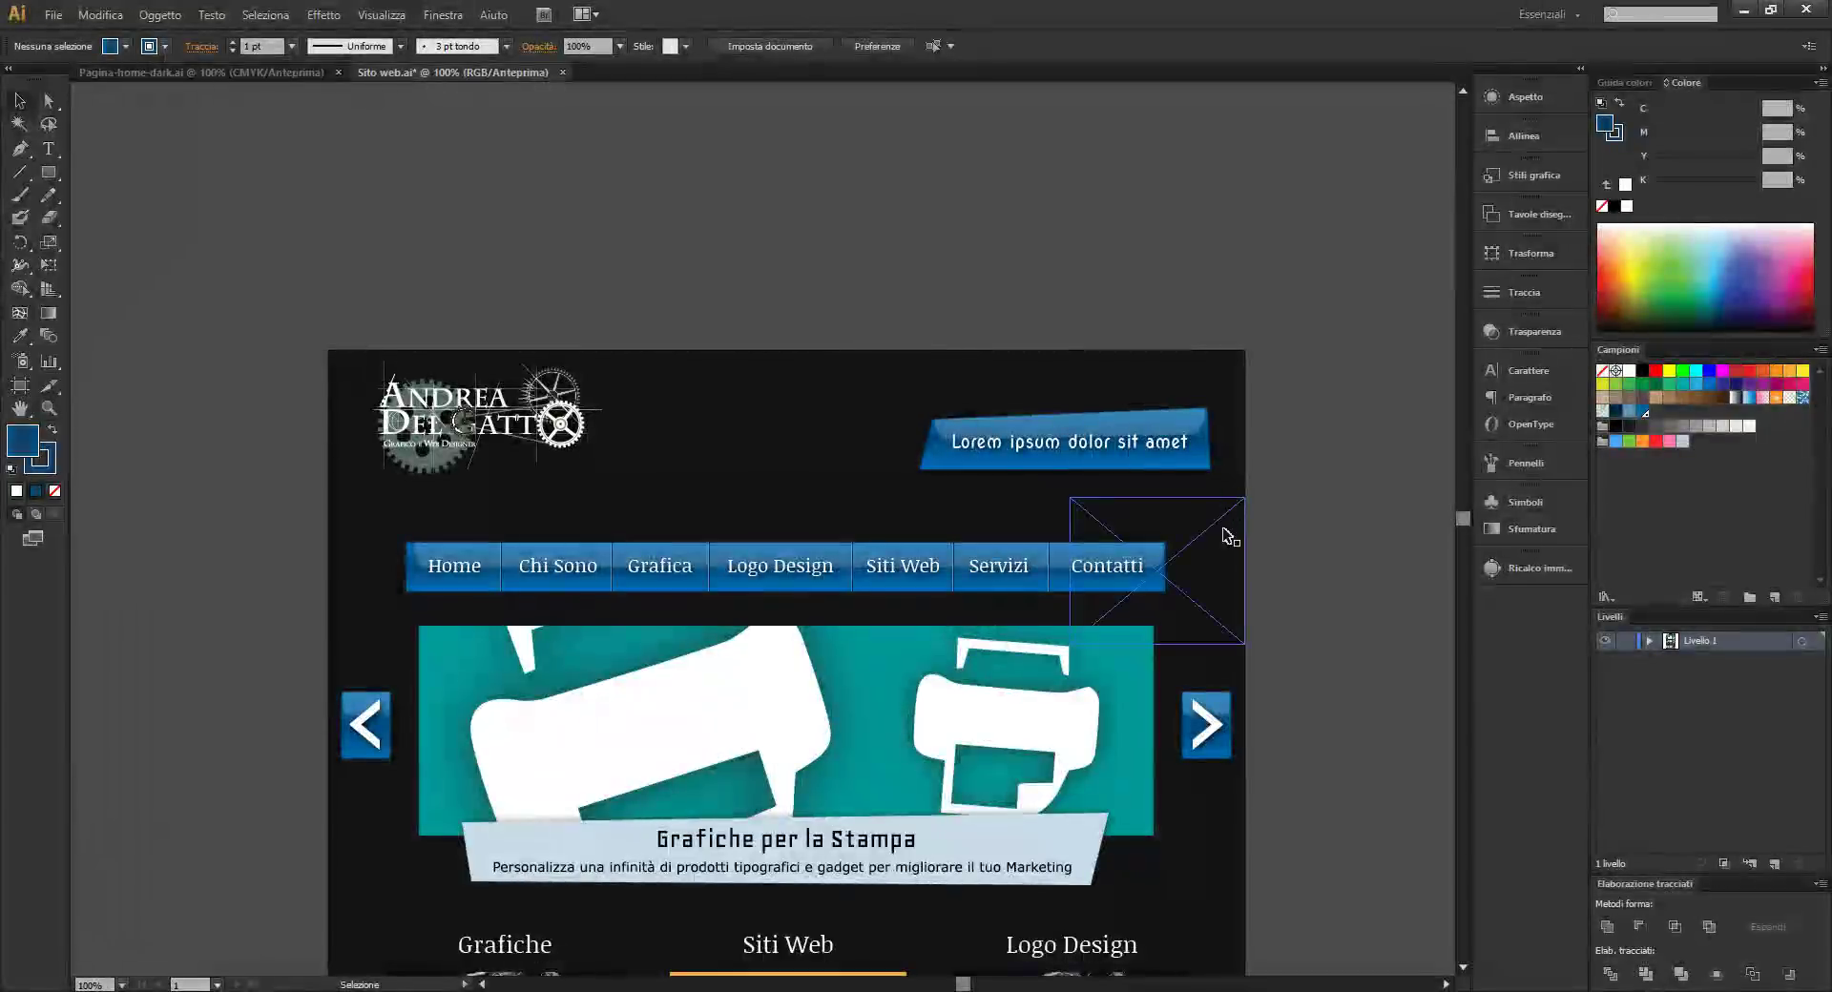